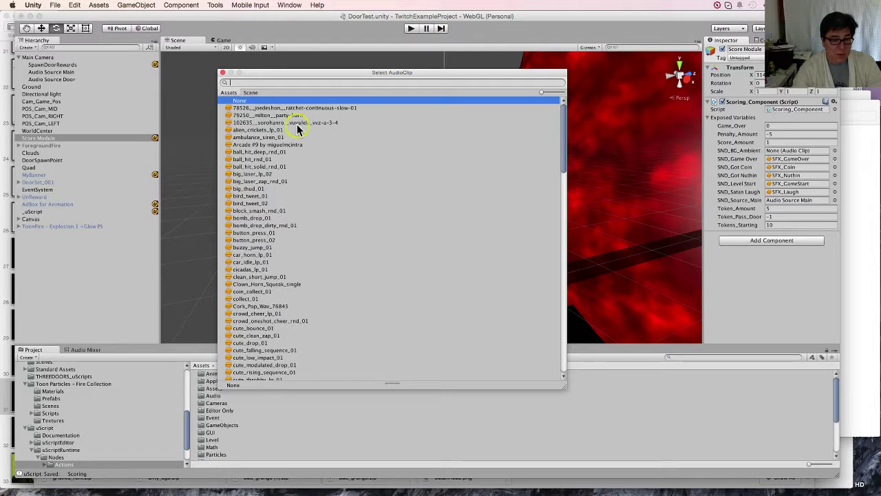
- Look through the audio clip picker and the project's asset folders for a background ambient sound
click(254, 93)
click(231, 93)
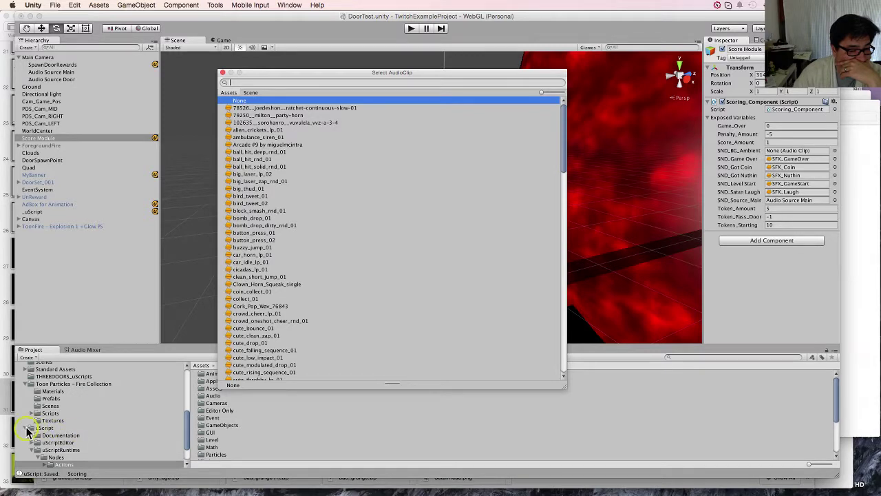
click(26, 431)
click(27, 385)
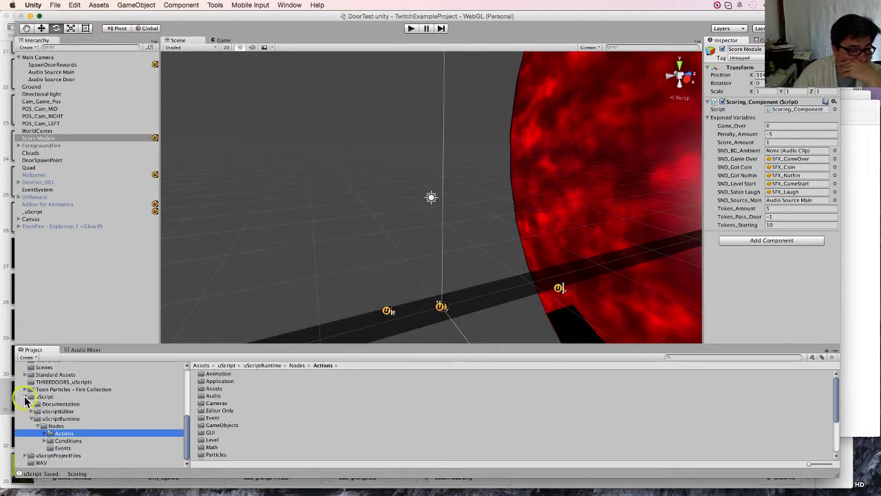
click(26, 397)
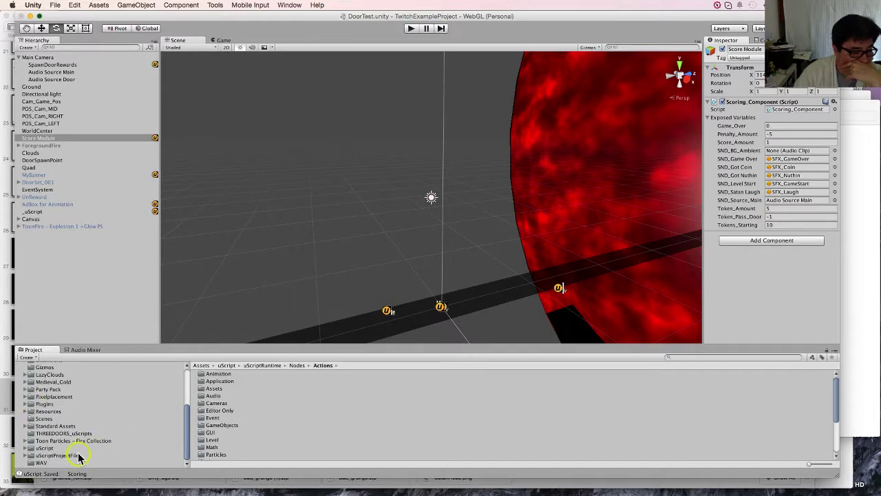
click(66, 434)
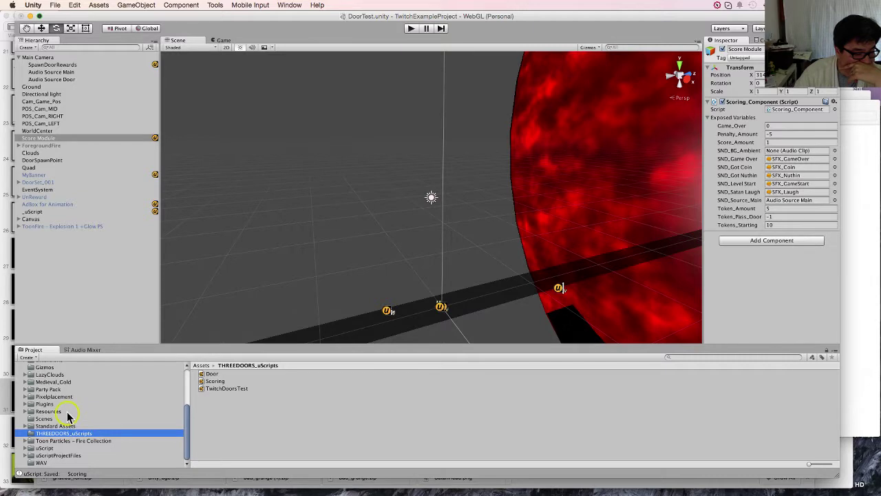
scroll(69, 413, up, 2)
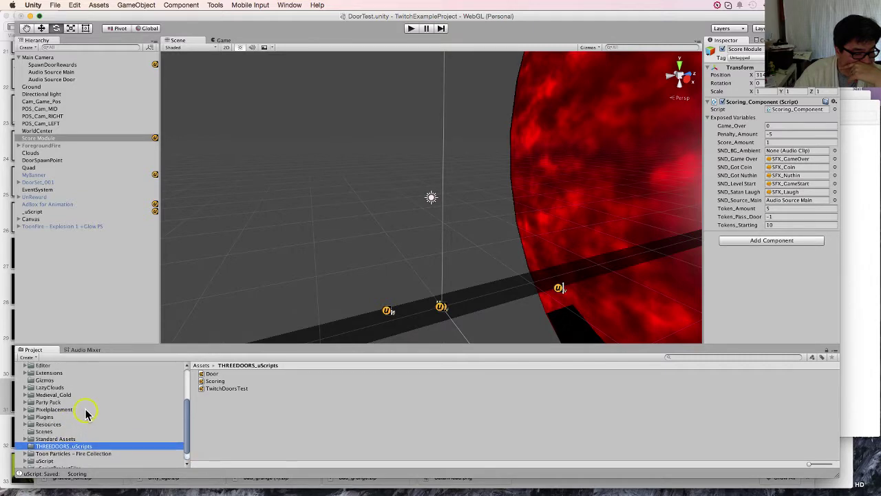
scroll(86, 413, up, 3)
scroll(85, 413, up, 3)
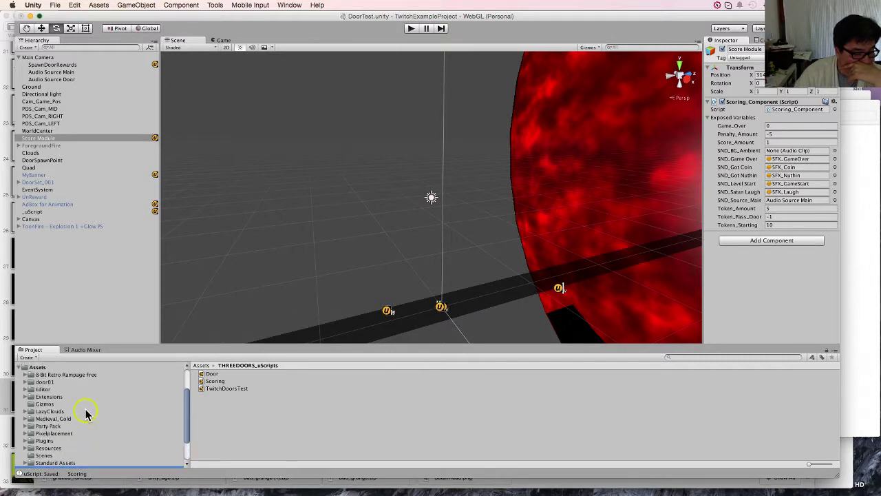
scroll(86, 414, up, 3)
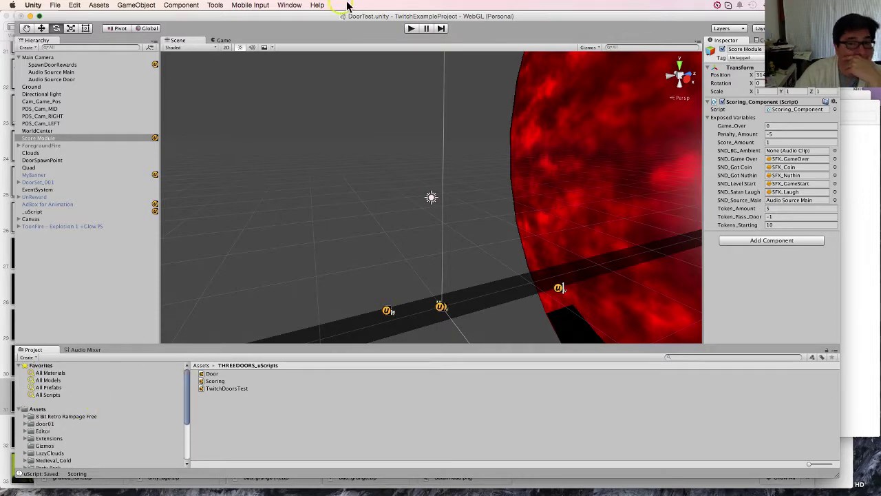
- Try to import the Free Dark Ambient Loop package from the Asset Store
click(289, 5)
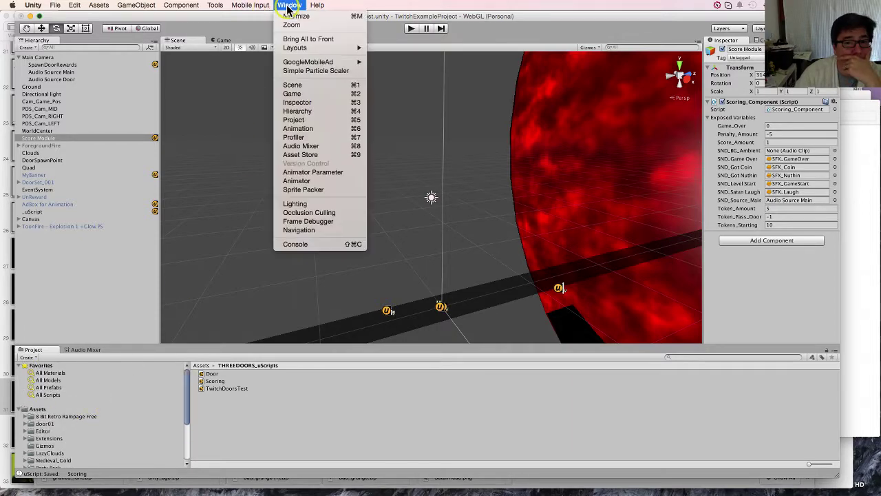
click(301, 154)
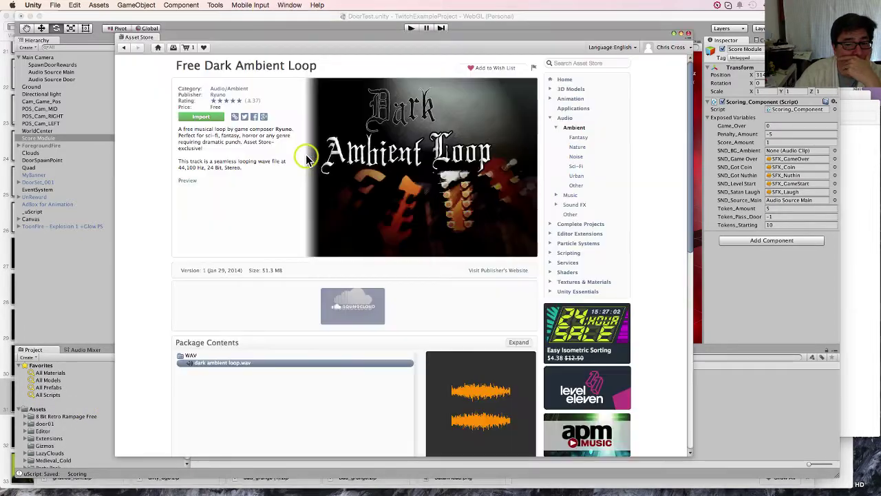
click(214, 117)
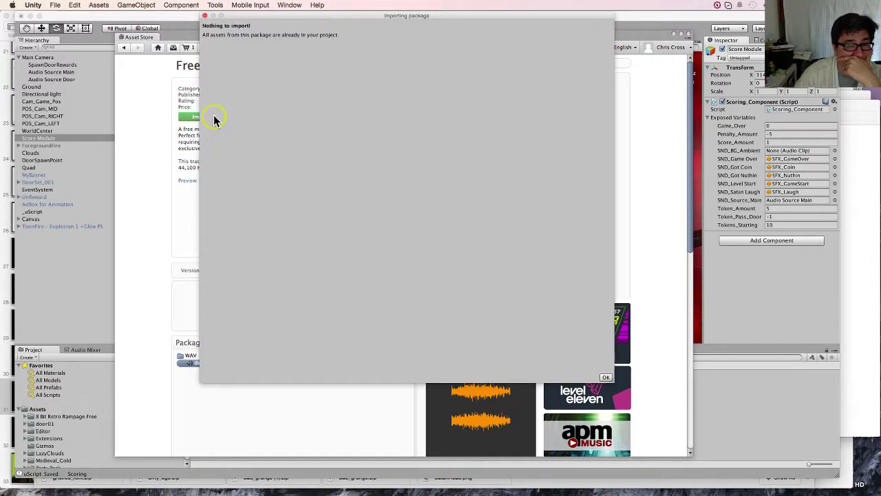
click(205, 16)
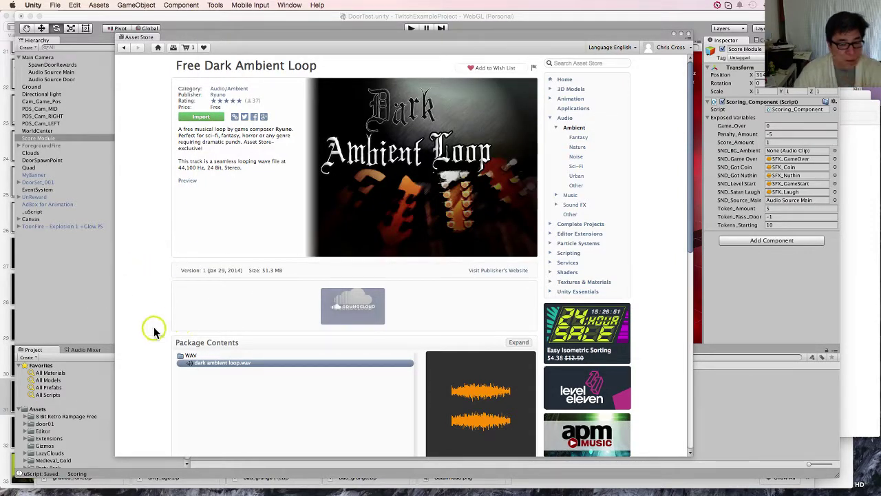
- Search all project assets for "dark" and assign the dark ambient loop clip to the Score Module's SND_BG_Ambient variable
click(97, 423)
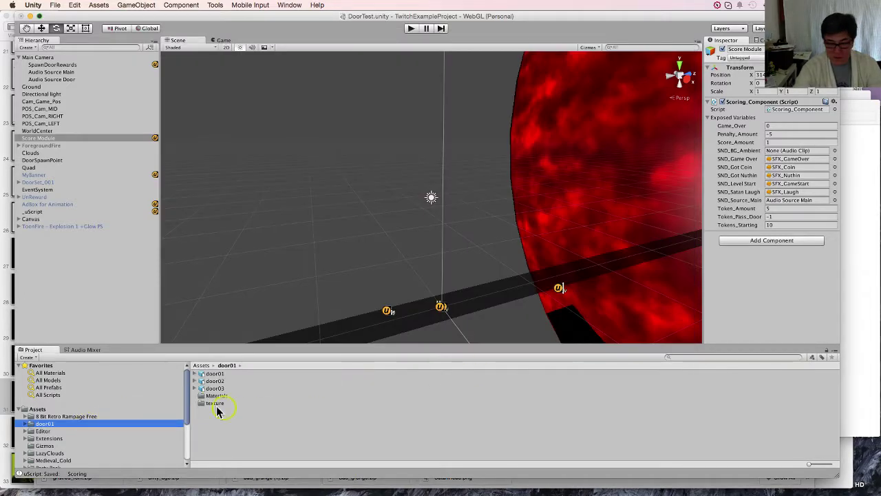
click(72, 411)
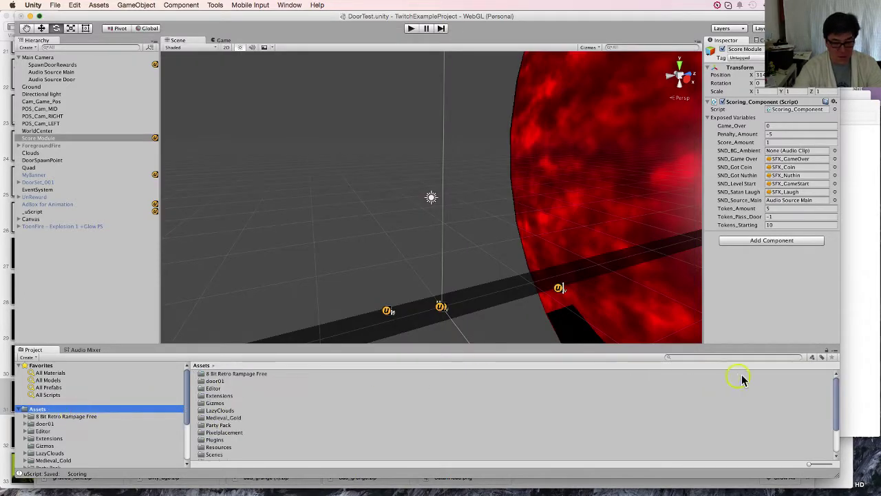
click(741, 361)
text(dark)
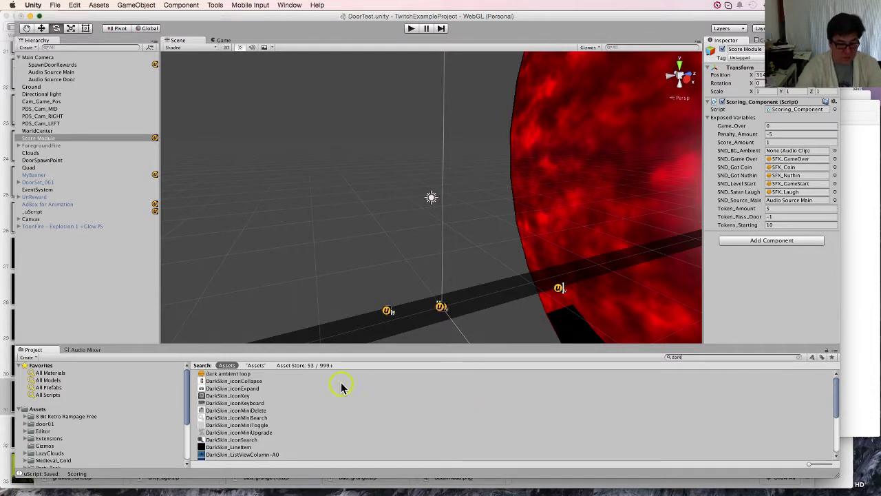
click(232, 373)
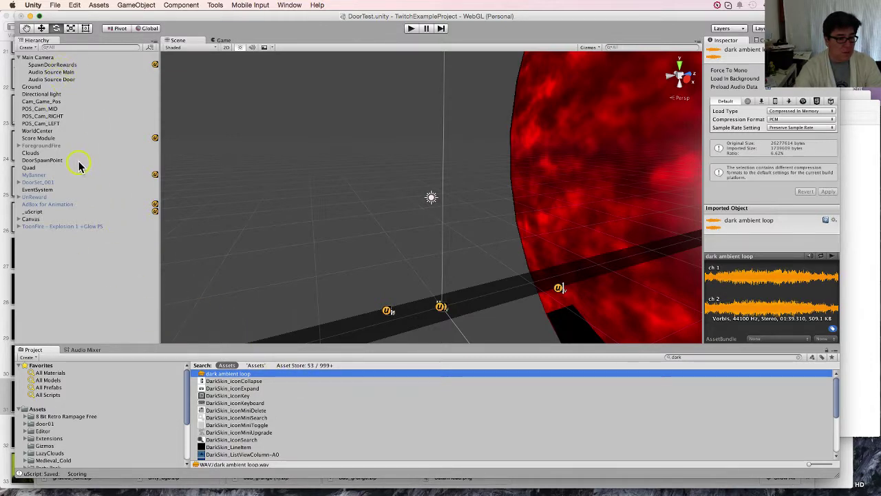
click(43, 138)
drag(221, 379, 789, 151)
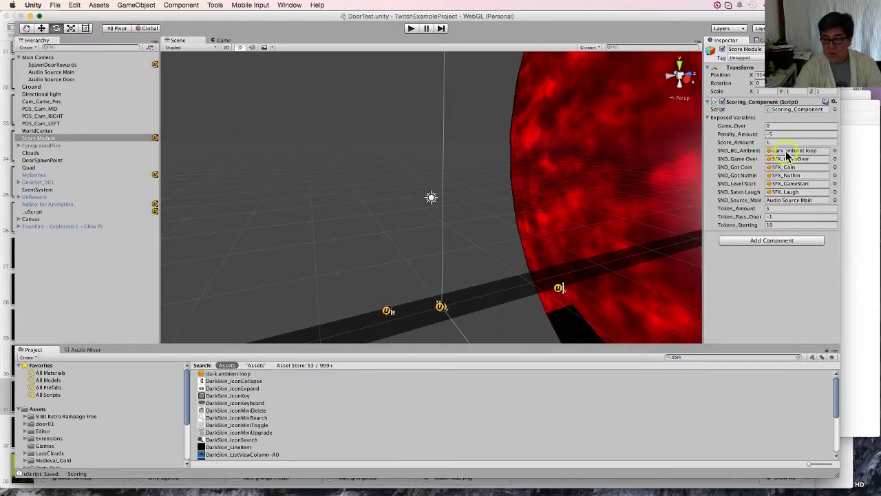
- Play-test the game by starting it and opening a few doors to check the ambient sound, and stop it
click(411, 29)
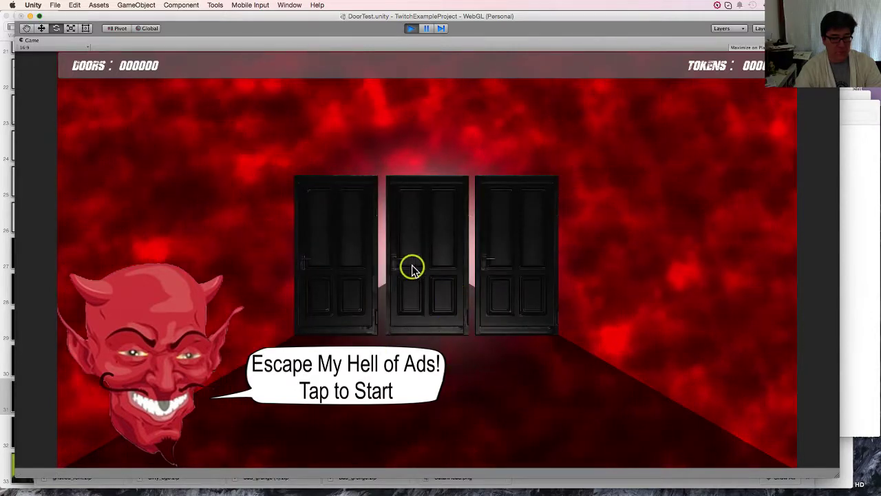
click(403, 344)
click(363, 248)
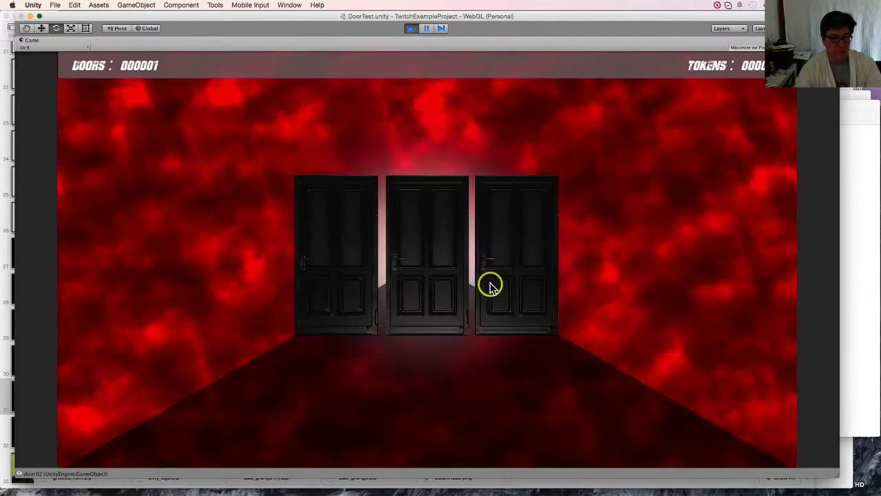
click(433, 270)
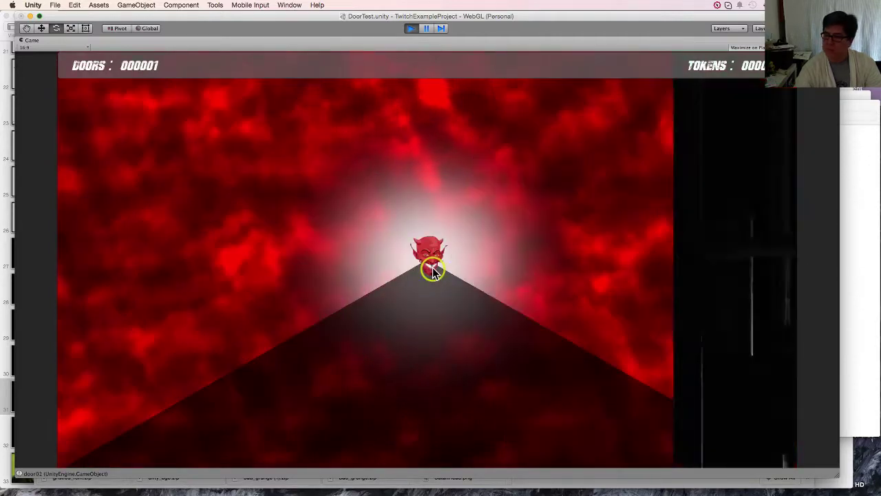
click(433, 270)
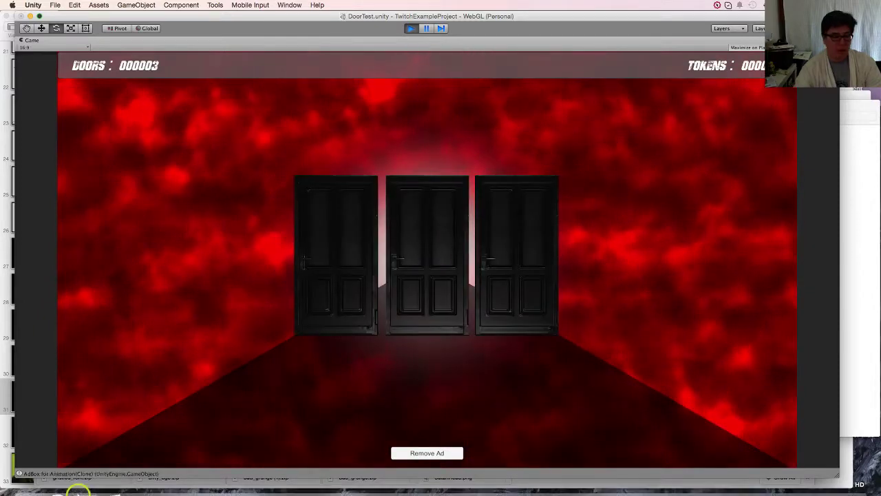
mouse_move(67, 490)
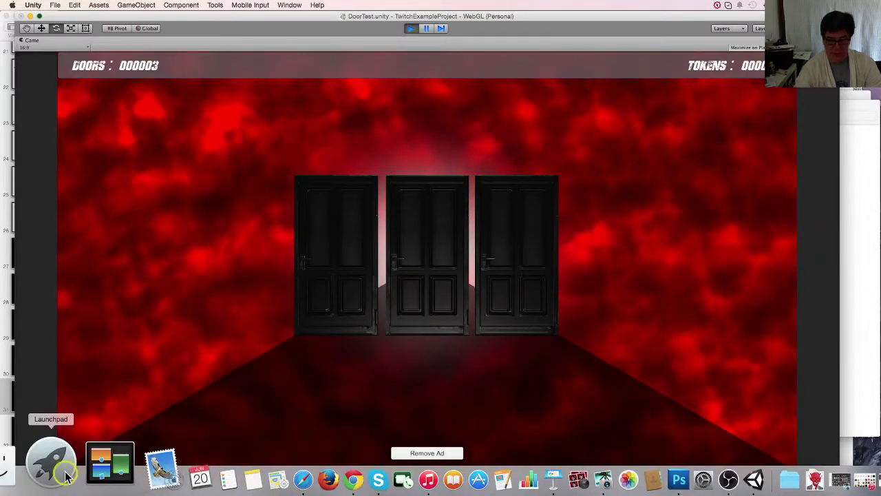
click(408, 28)
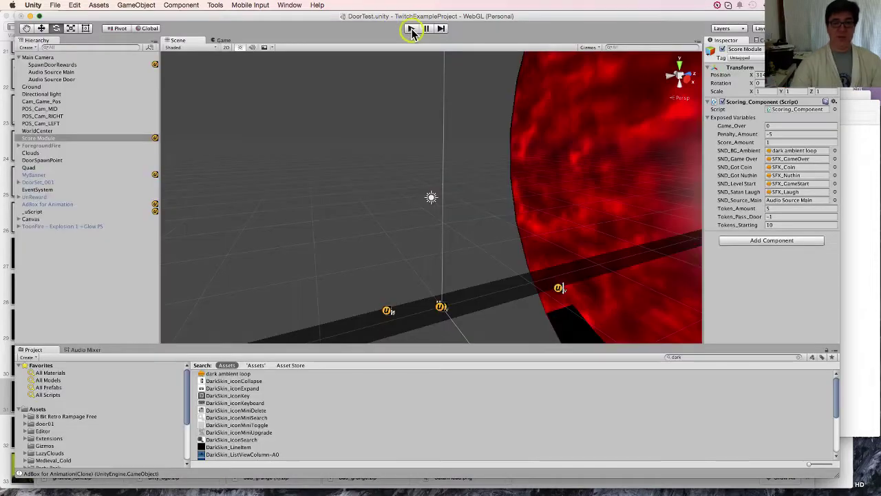
- Duplicate the Audio Source Door object under Main Camera and rename the copy Audio Source Ambient
click(76, 79)
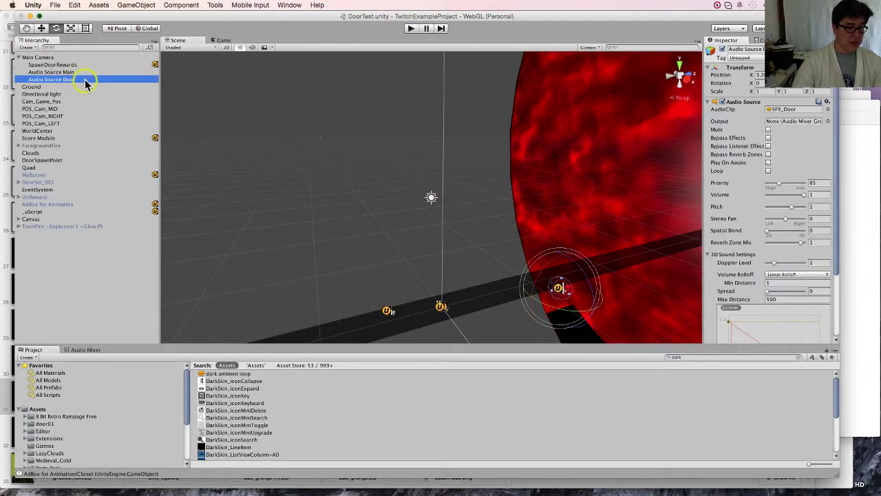
right_click(86, 82)
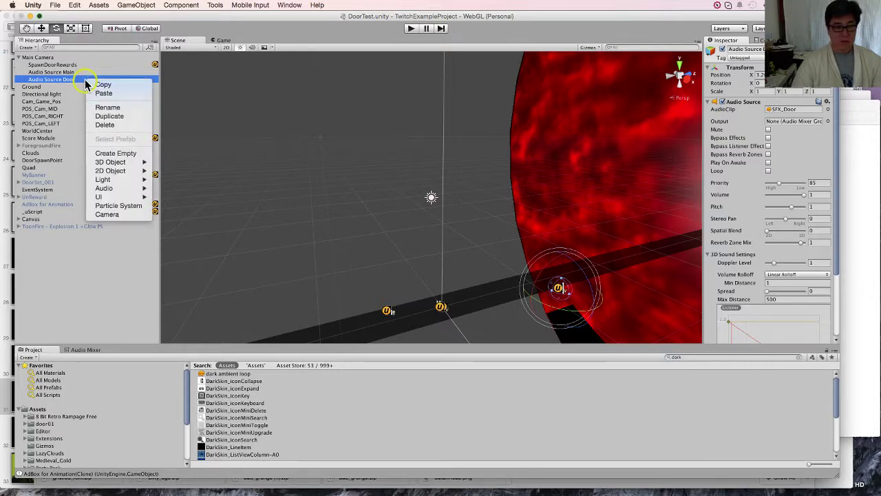
click(109, 116)
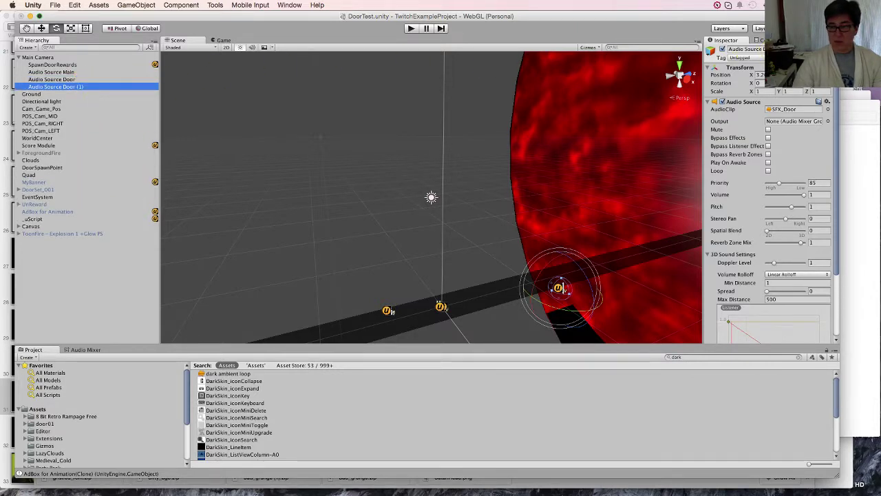
click(746, 49)
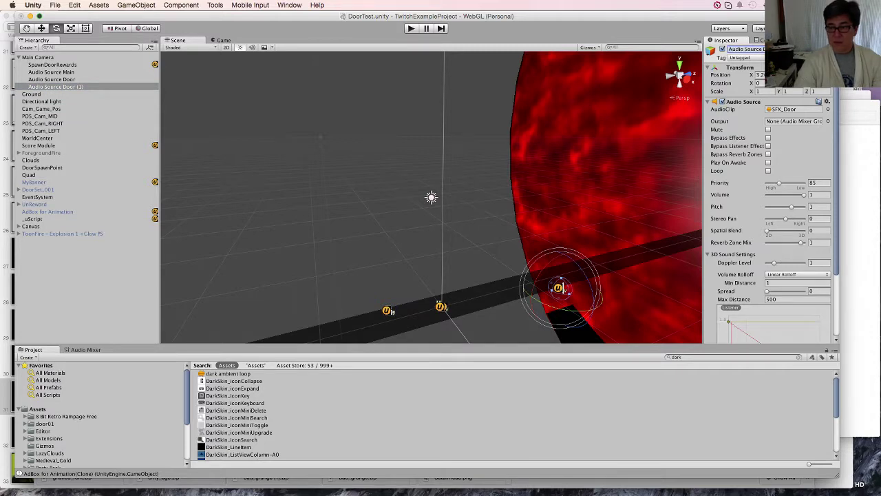
text(Ambient)
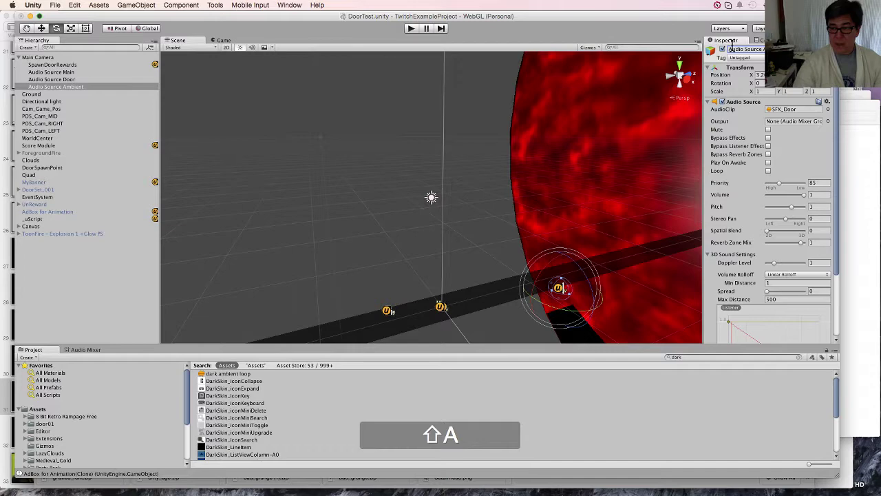
click(142, 112)
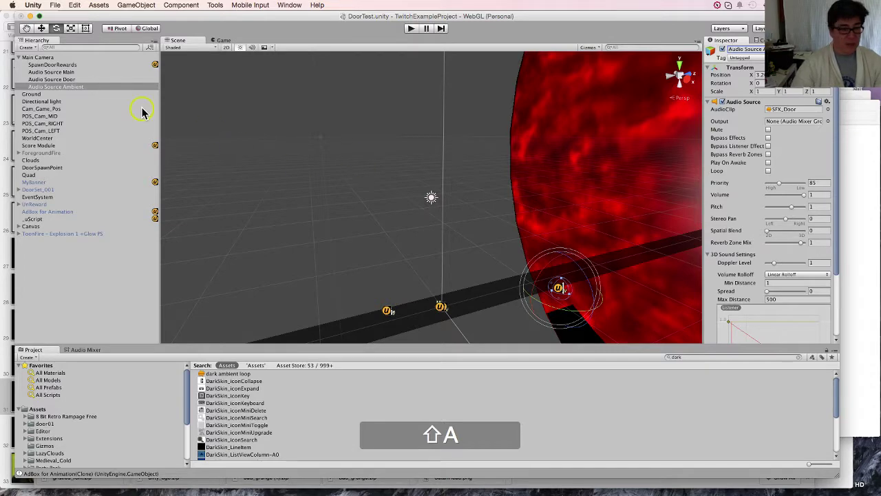
click(108, 89)
- In the uScript Scoring graph, set the target GameObject of the SND_BG_Ambient Play AudioSource node to Audio Source Ambient
mouse_move(87, 475)
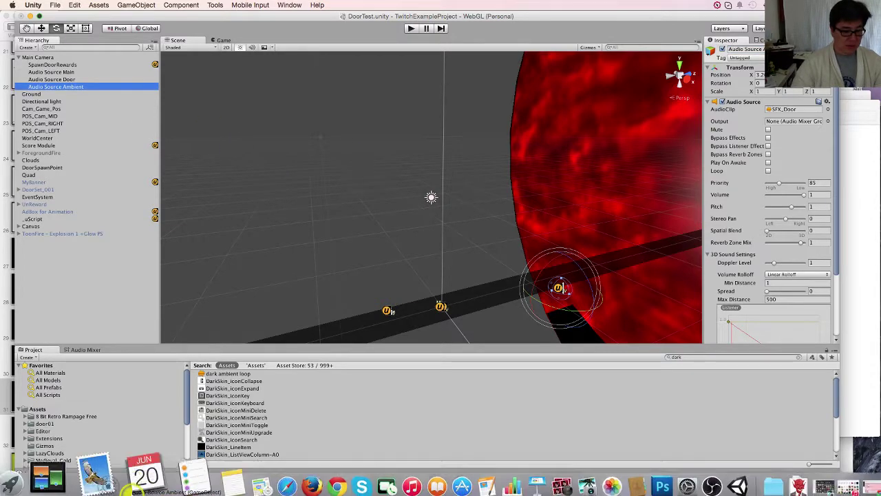
click(87, 475)
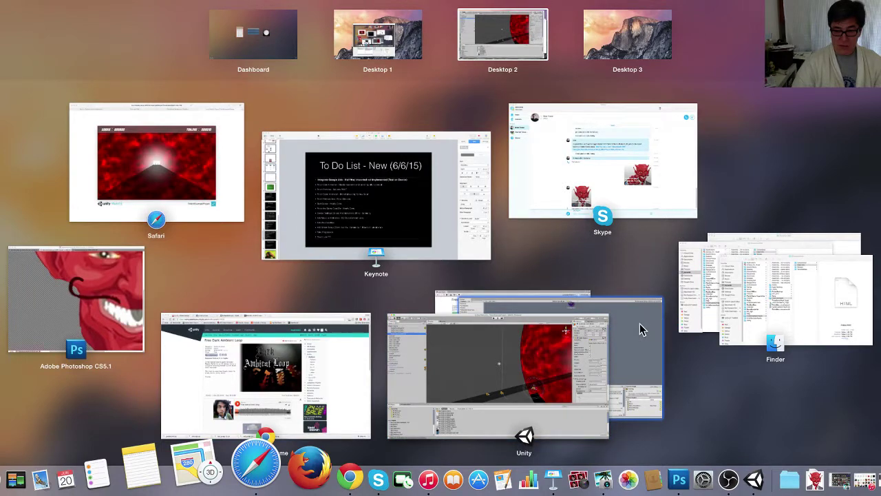
click(641, 329)
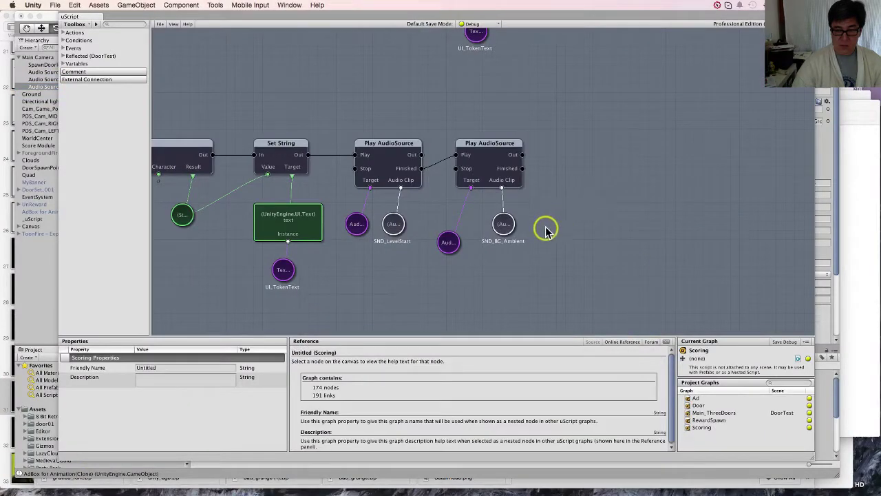
click(457, 244)
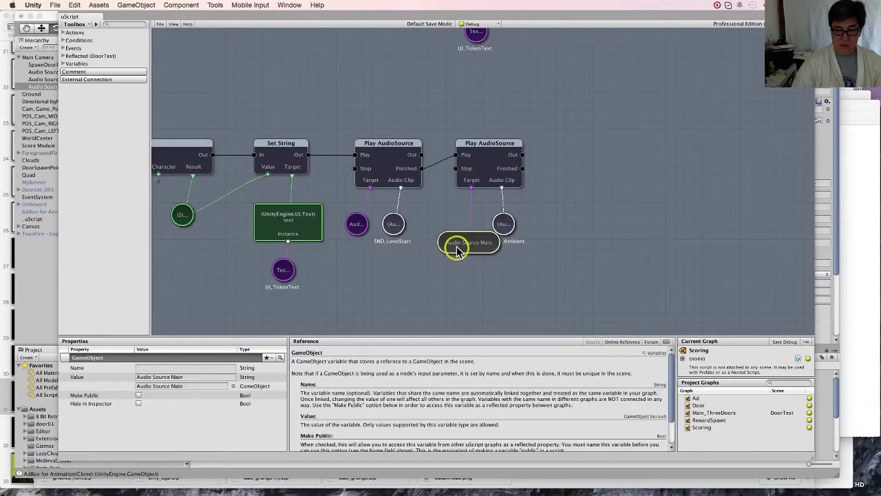
click(235, 387)
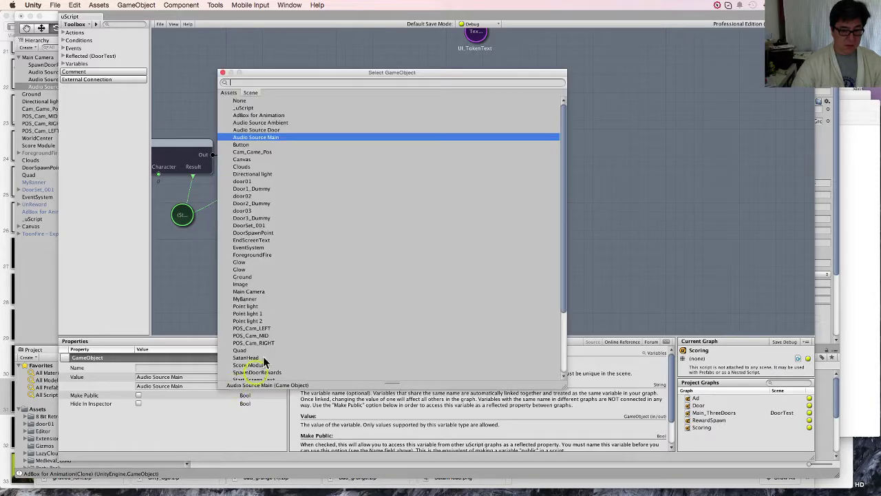
double_click(287, 124)
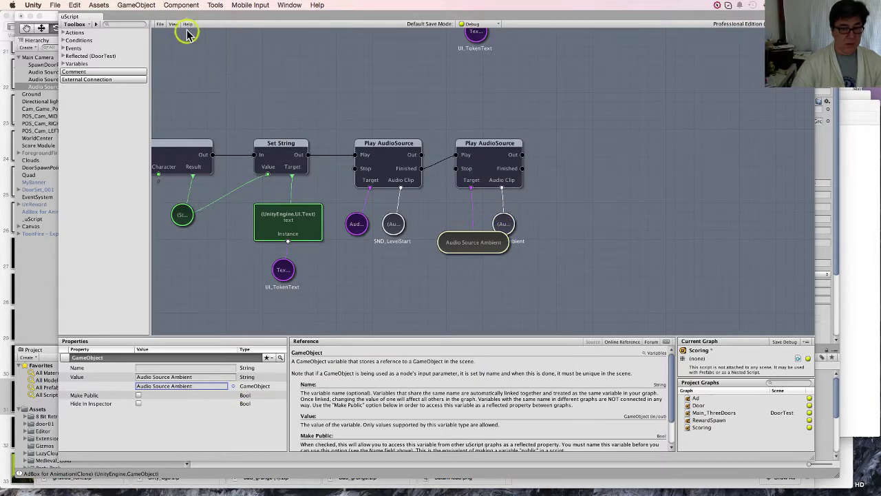
- Save the Scoring graph as a debug build and return to the main editor window with the DoorTest scene
click(160, 24)
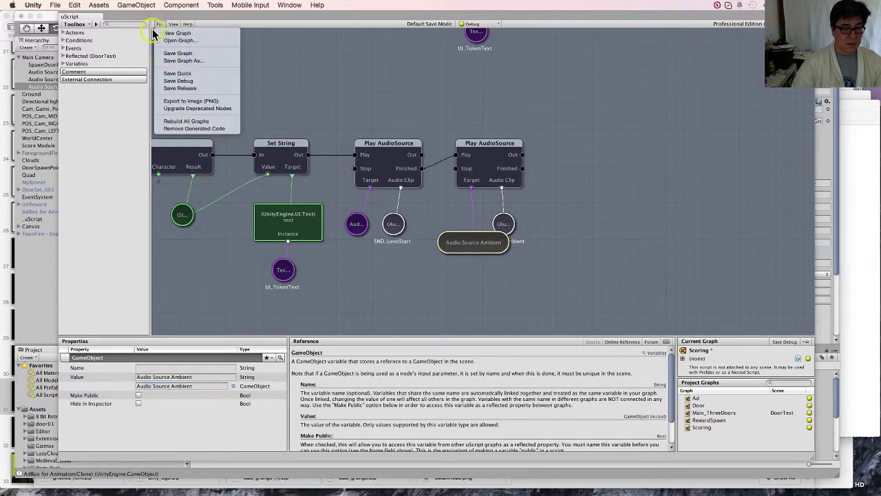
click(191, 80)
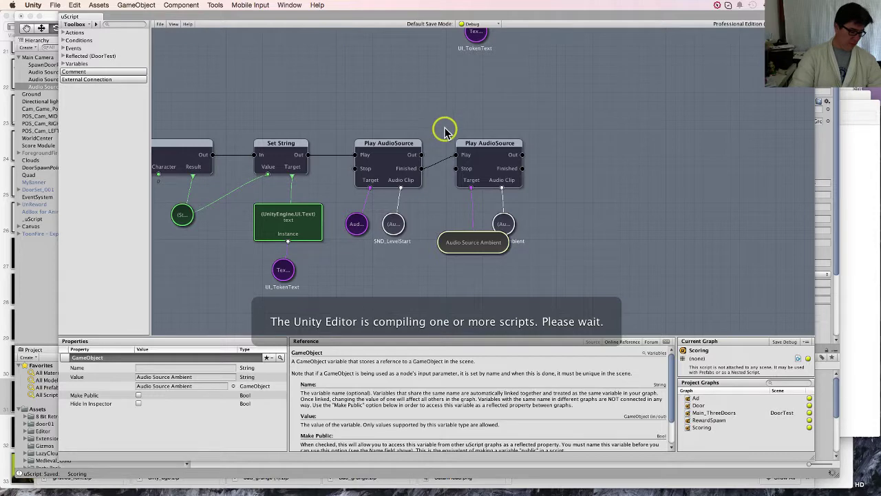
click(33, 259)
click(285, 252)
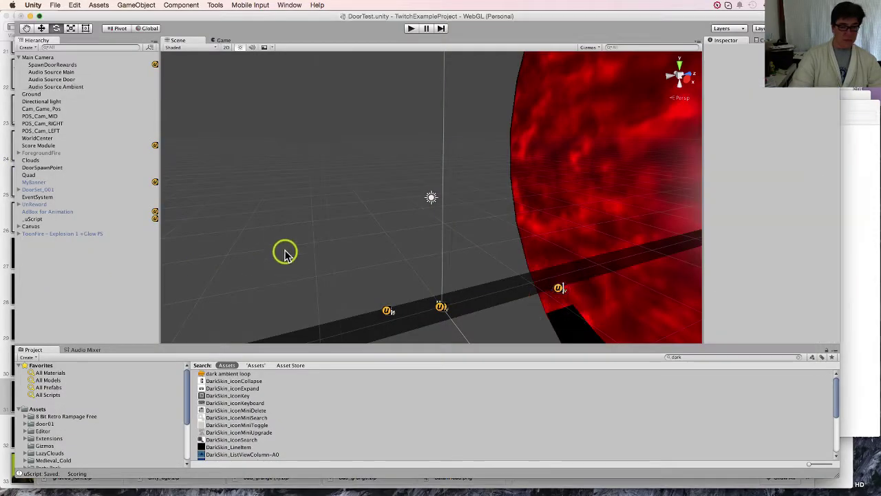
- Move the Directional light along its Z axis, away from the red cloud background in the scene
click(59, 102)
middle_drag(387, 210, 288, 158)
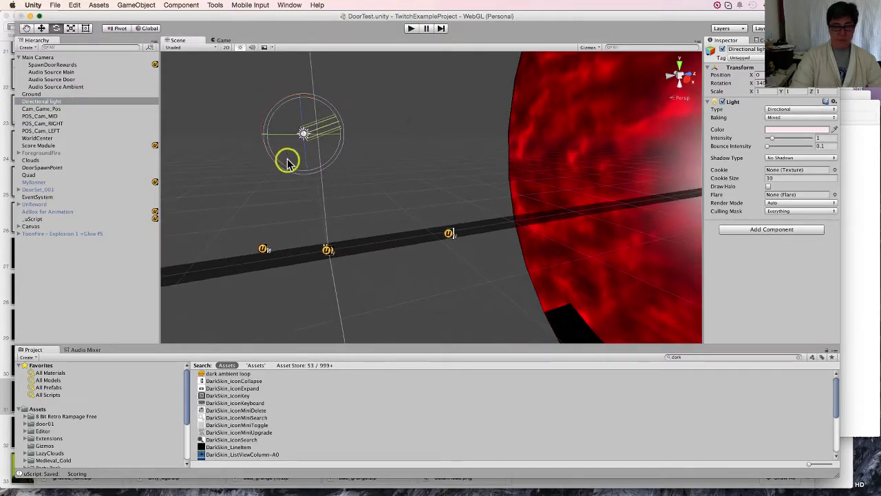
click(42, 28)
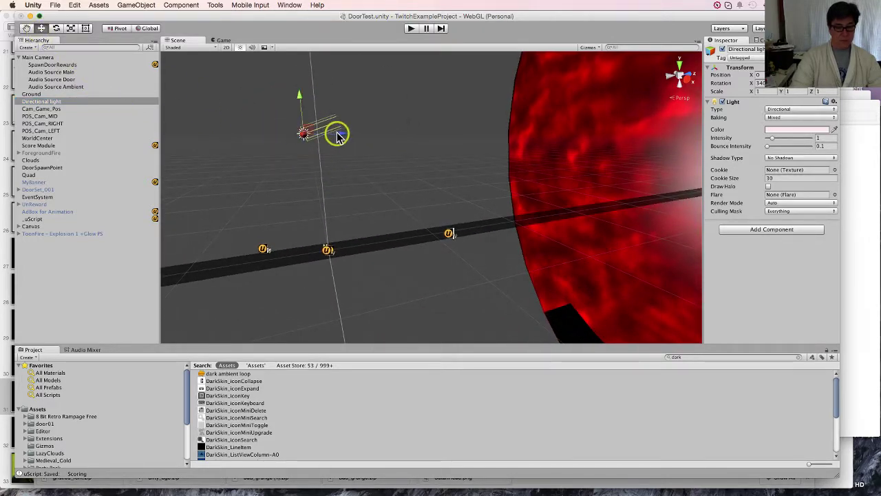
drag(340, 136, 159, 146)
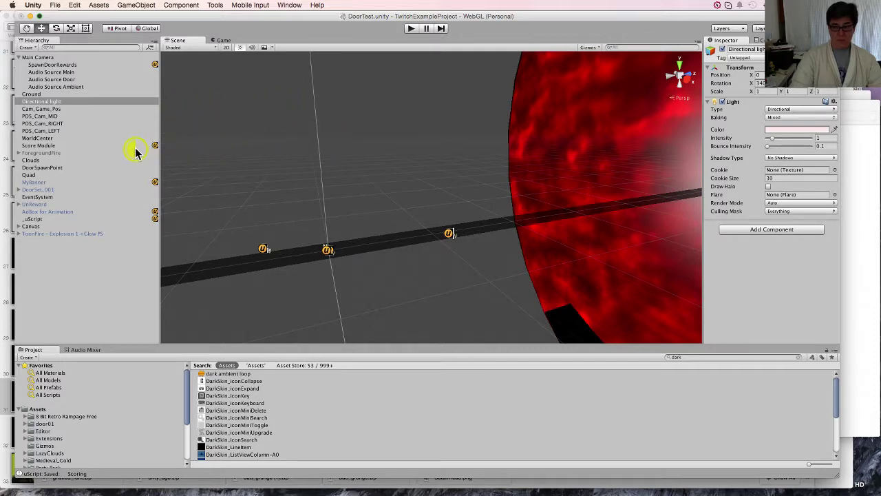
key(f)
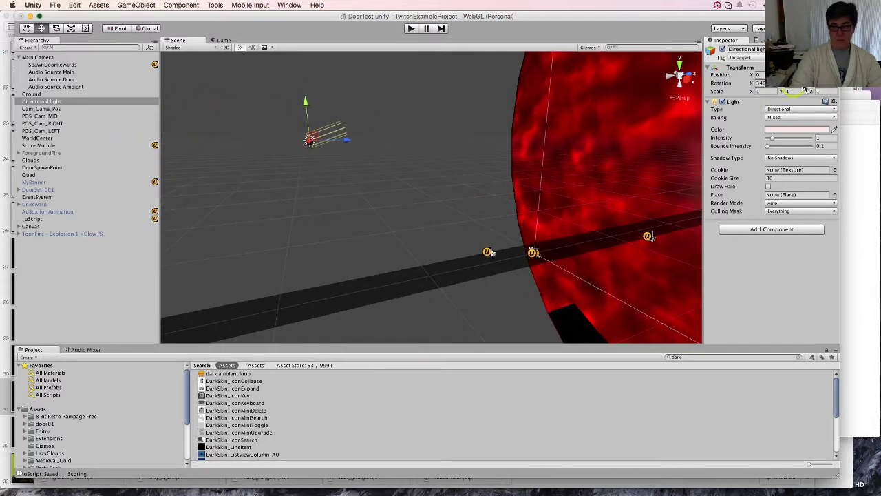
key(super+z)
key(super+z)
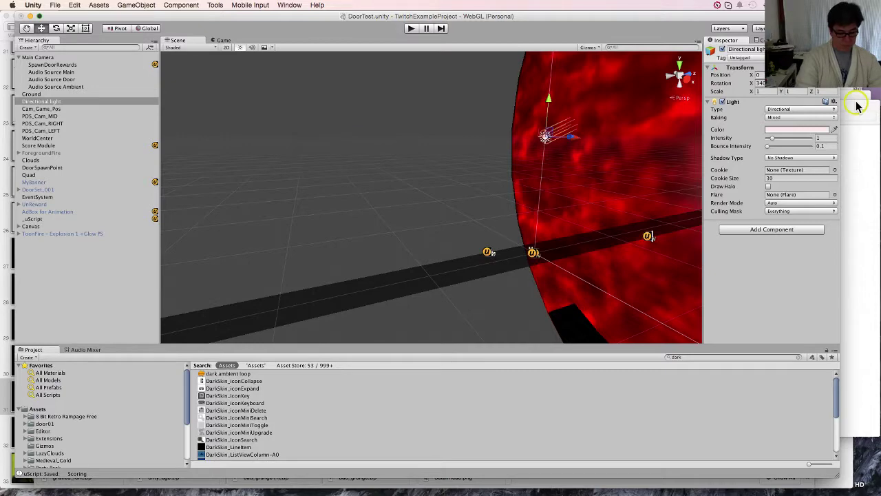
- Run the game, open several doors to listen for the ambient sound, and stop it
click(410, 29)
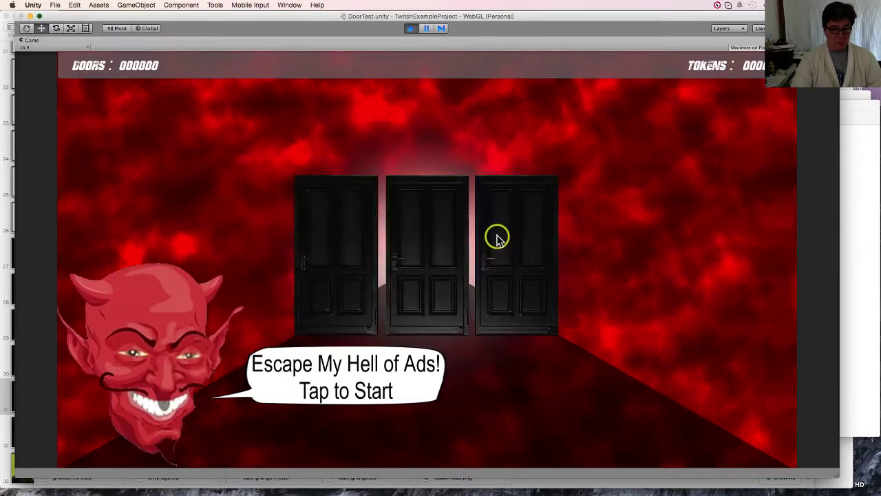
click(460, 234)
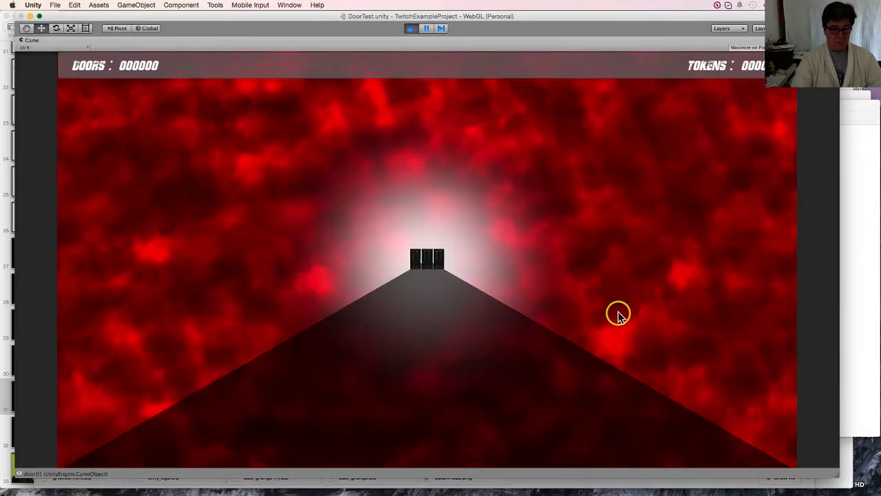
click(525, 261)
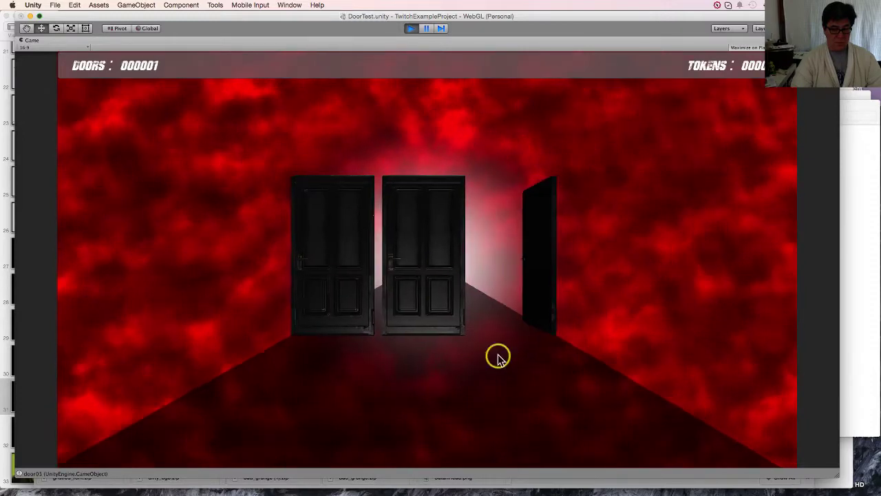
click(423, 255)
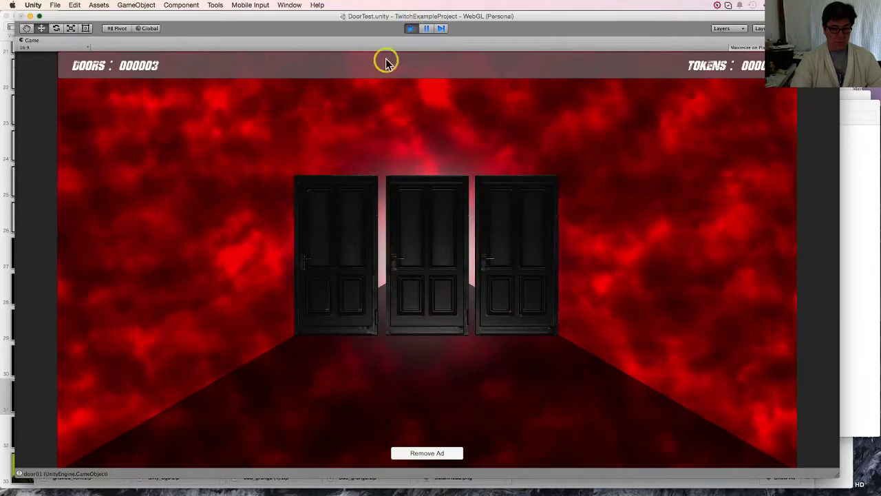
click(338, 242)
click(411, 28)
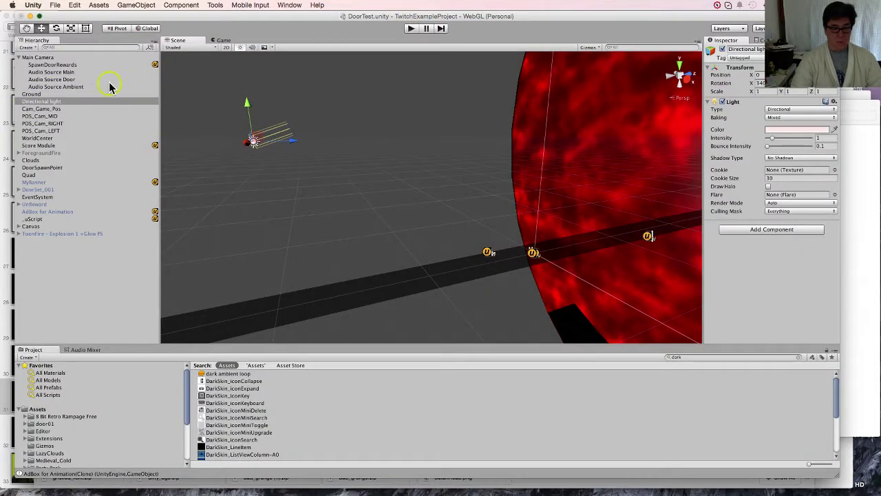
- Set the Audio Source Ambient object's pitch to -0.6 and enable Play On Awake
click(68, 87)
key(Return)
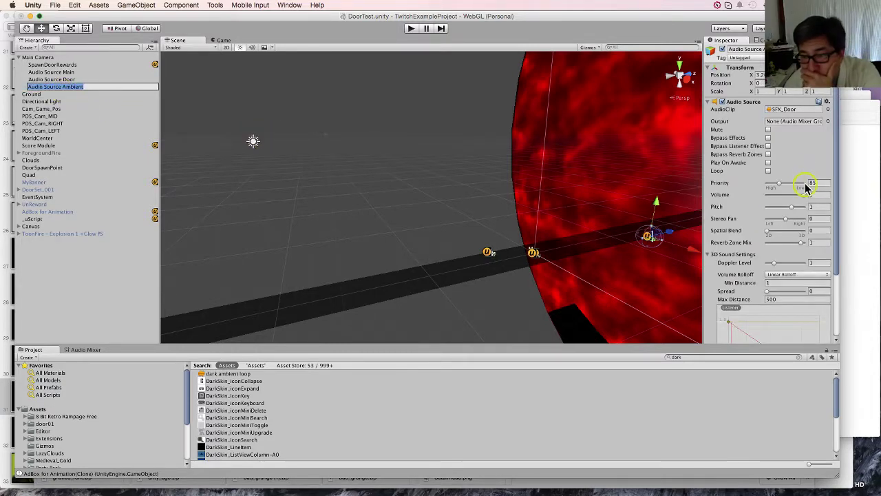
drag(795, 210, 782, 211)
double_click(818, 206)
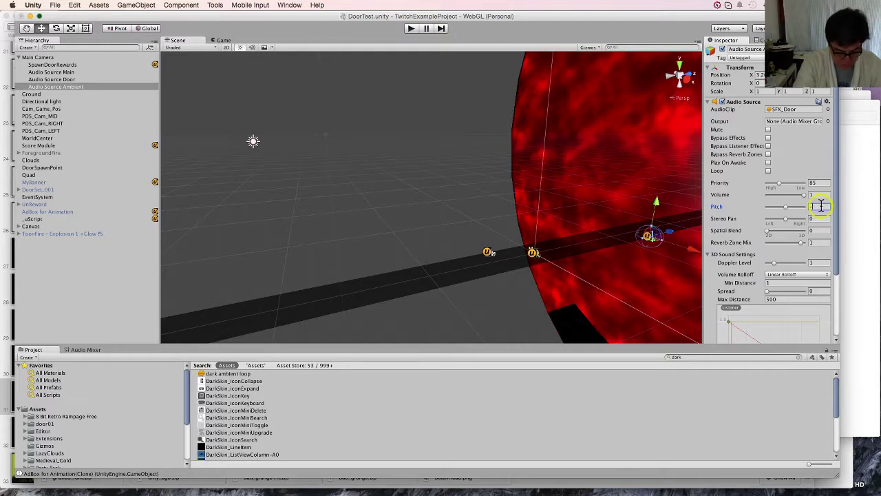
text(-)
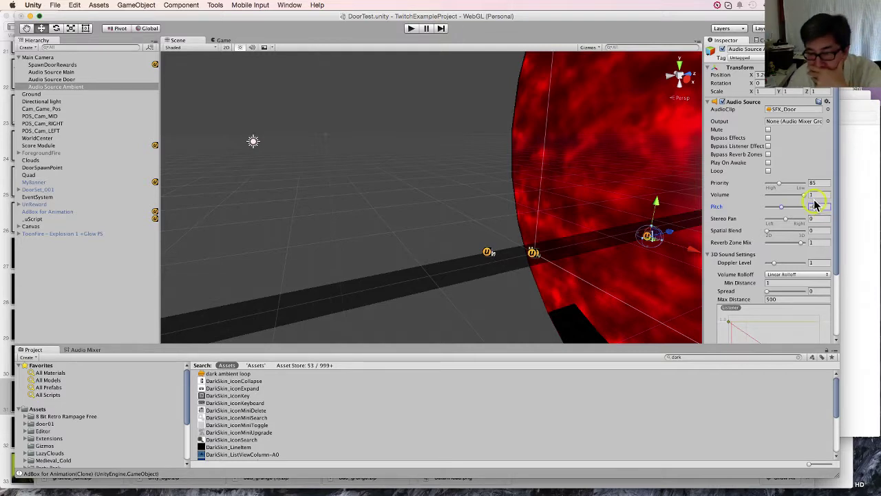
text(0.6)
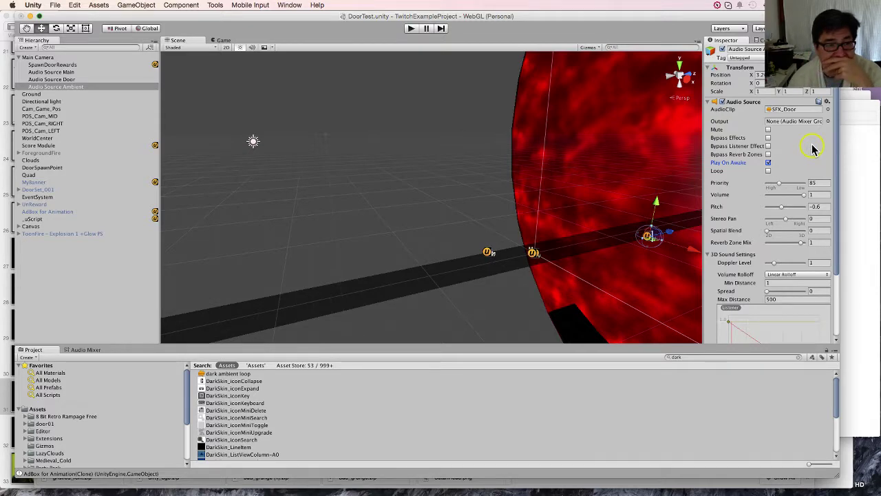
- Assign the dark ambient loop as the AudioClip of Audio Source Ambient
click(828, 110)
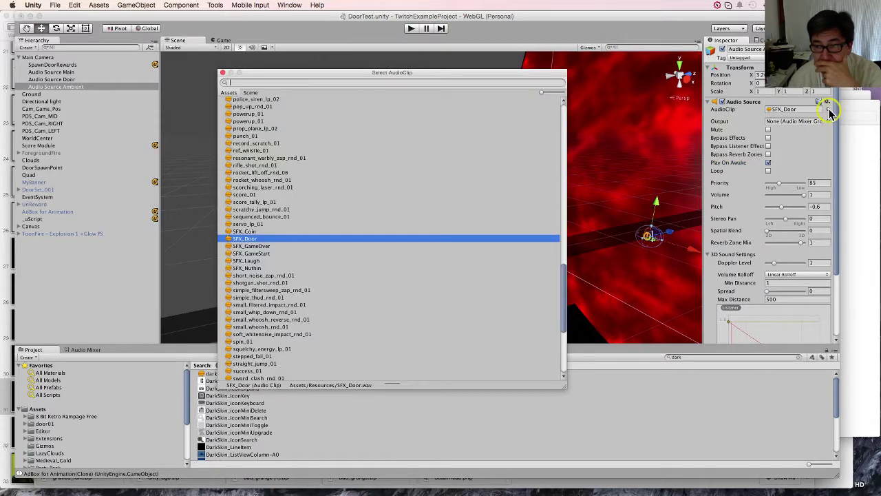
scroll(290, 165, up, 5)
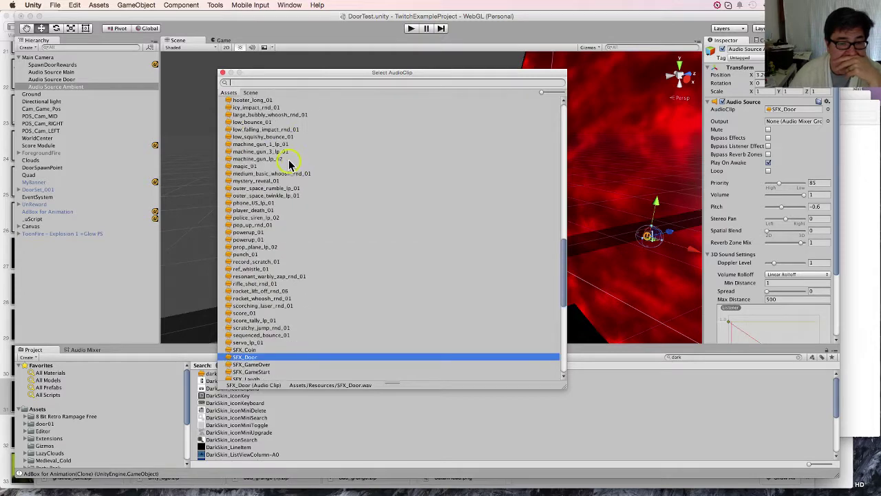
scroll(290, 165, up, 15)
scroll(290, 165, up, 8)
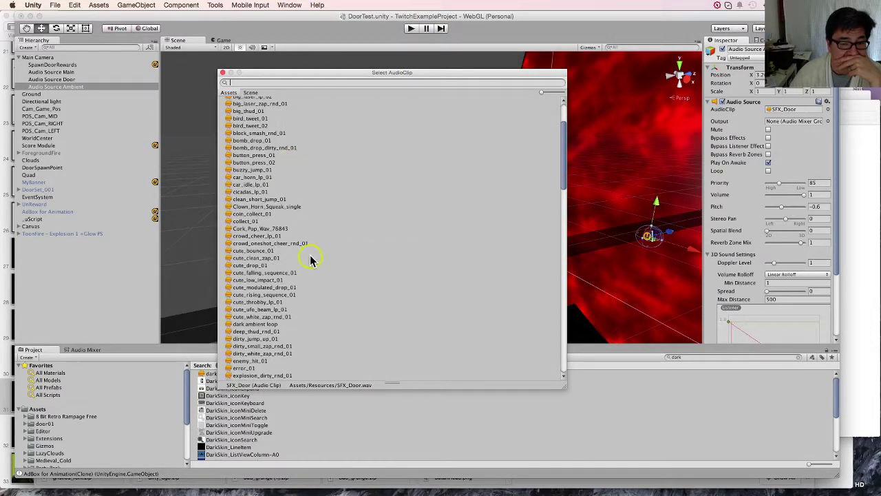
scroll(312, 285, down, 1)
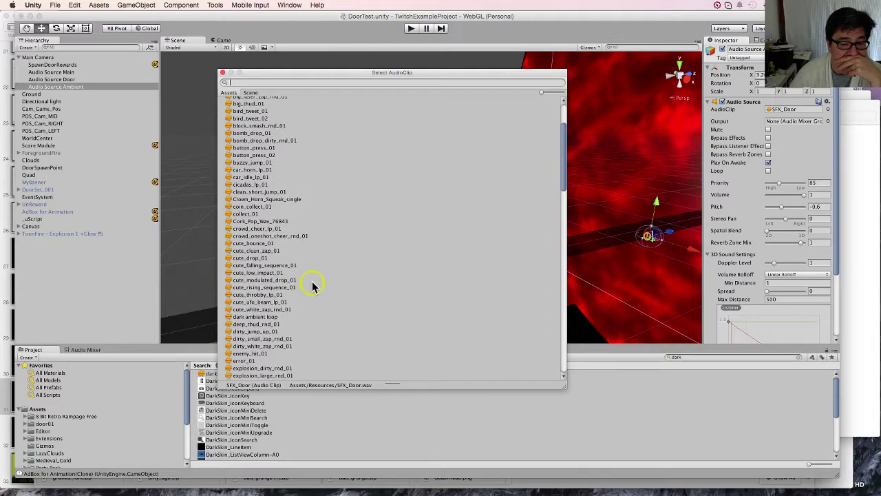
click(251, 316)
double_click(269, 320)
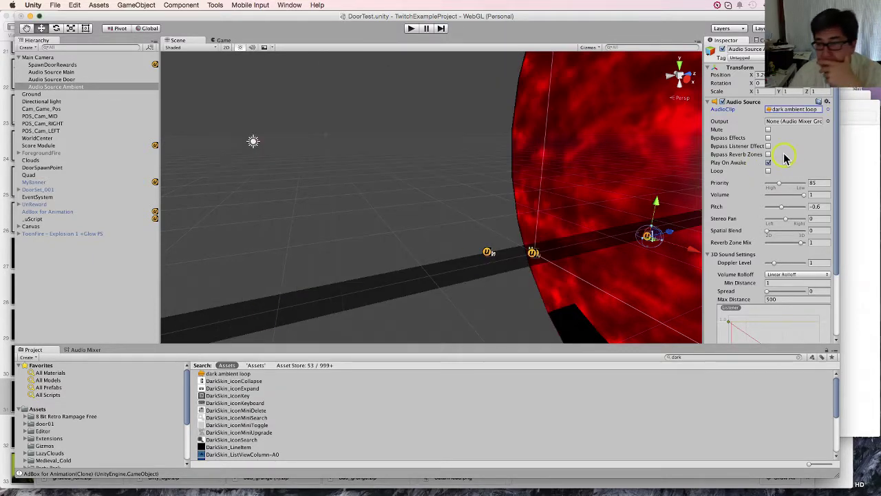
- Check the available output mixer groups for Audio Source Ambient, set its volume to 0.6, and review its remaining sound settings
click(828, 122)
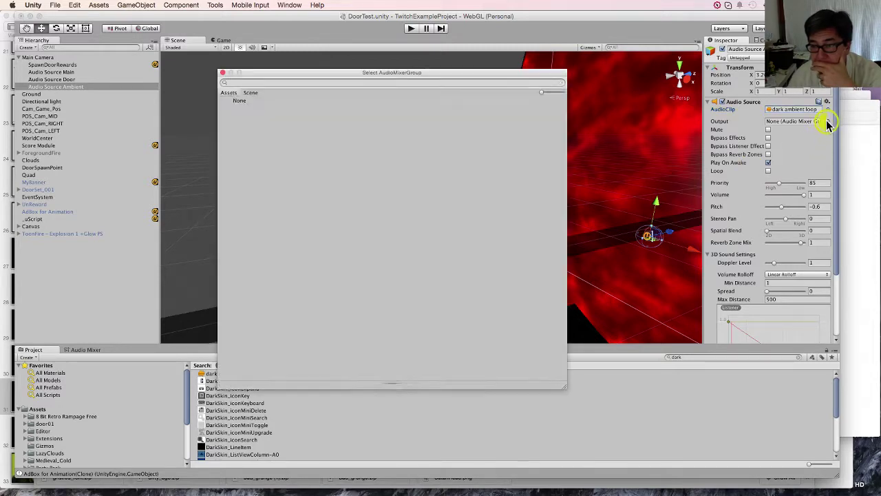
click(223, 74)
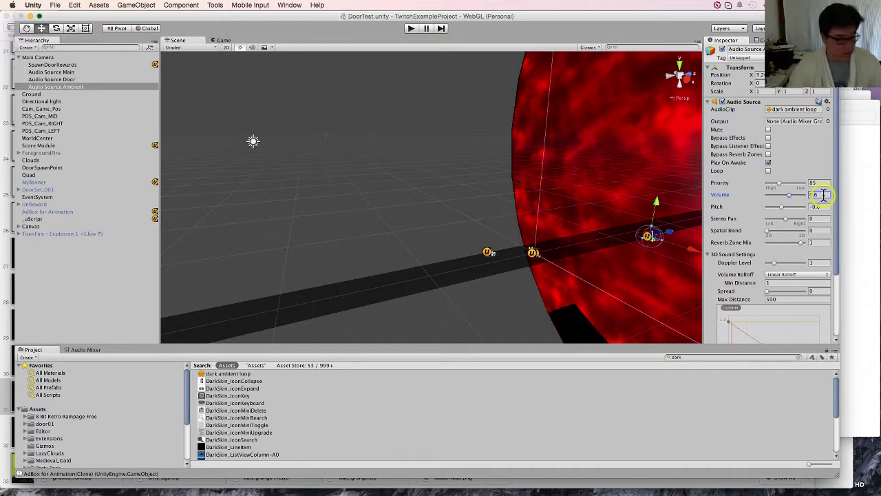
scroll(789, 222, down, 3)
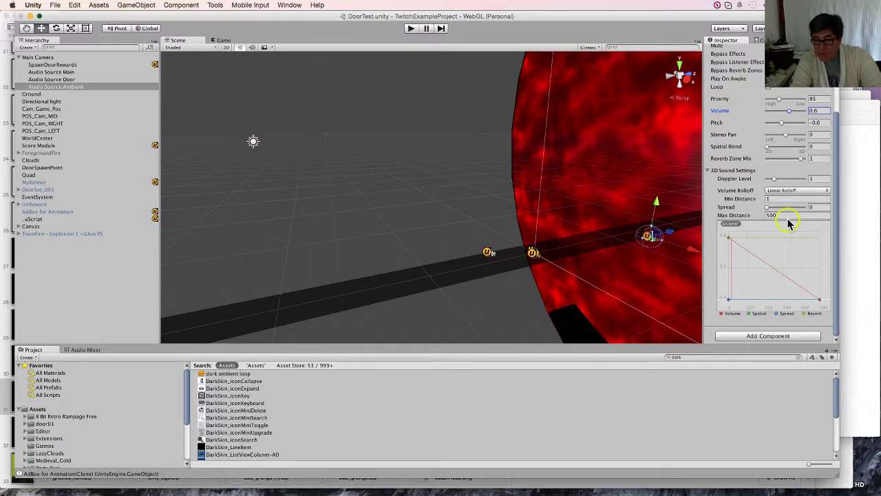
scroll(790, 222, up, 3)
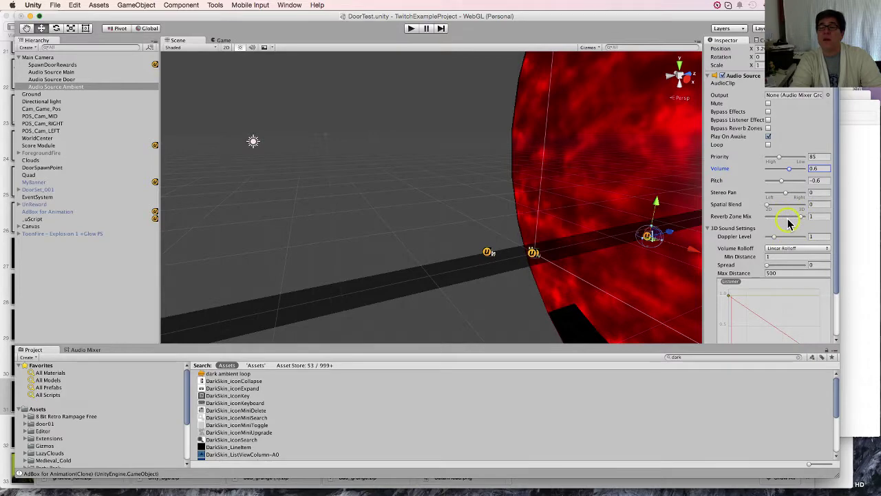
scroll(790, 222, up, 2)
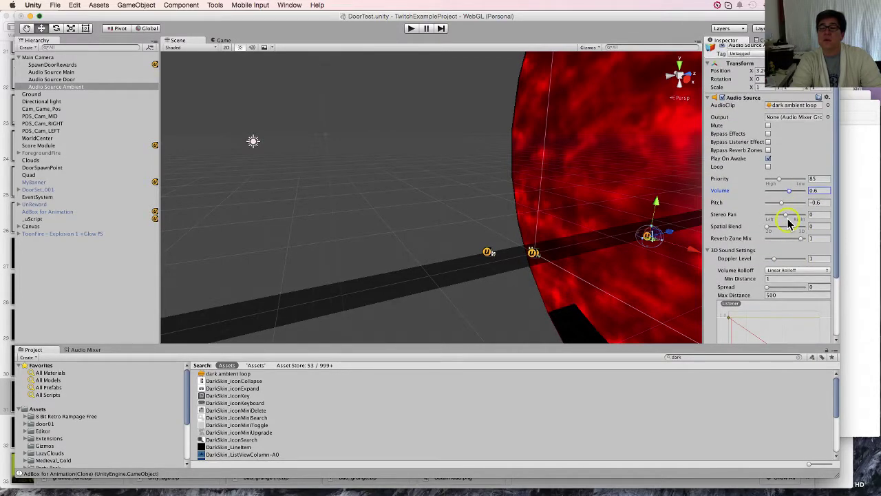
scroll(789, 221, up, 2)
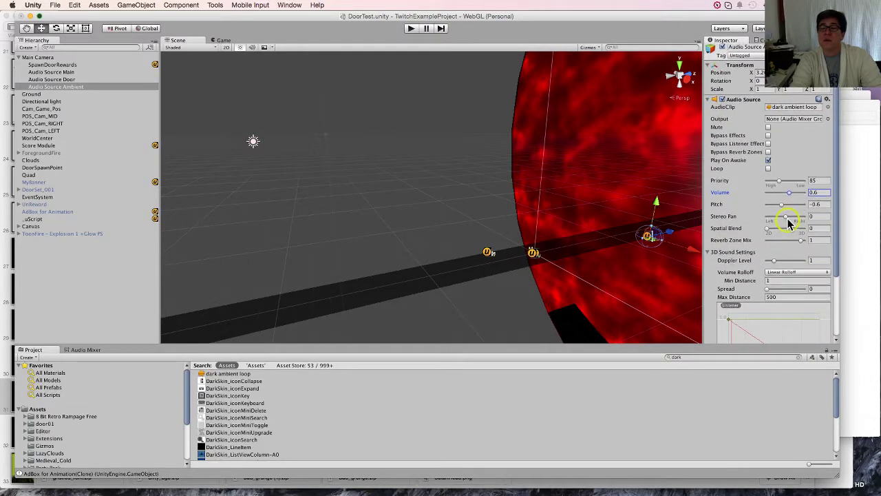
- Inspect the Audio Listener component on Main Camera and save the scene
click(81, 56)
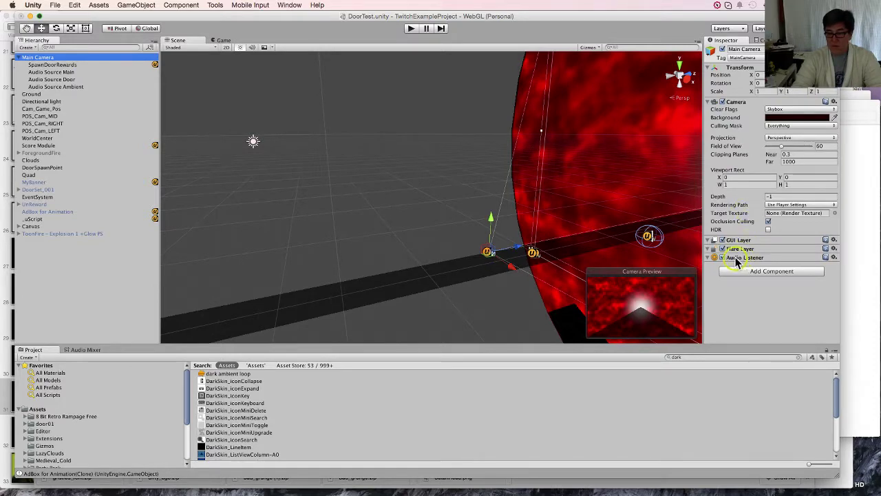
click(735, 260)
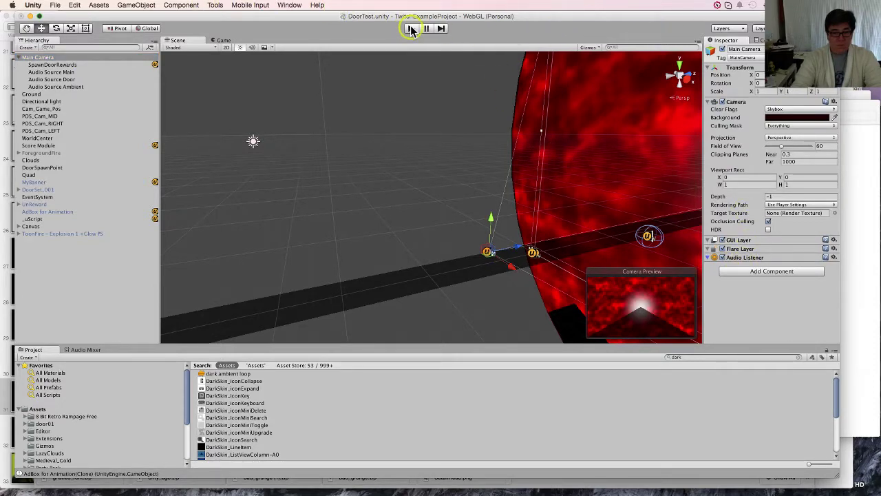
key(super+s)
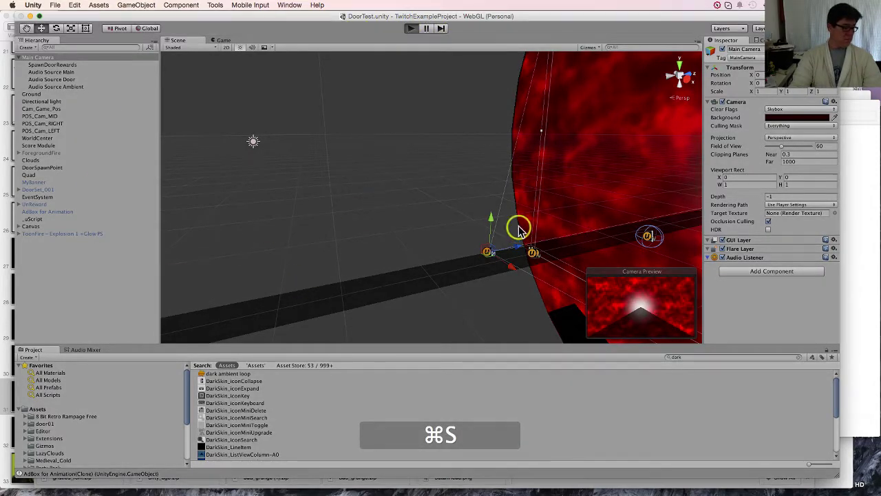
- Play-test the game by starting it and going through several rounds of doors to hear the ambient sound, and end the test
key(super+k)
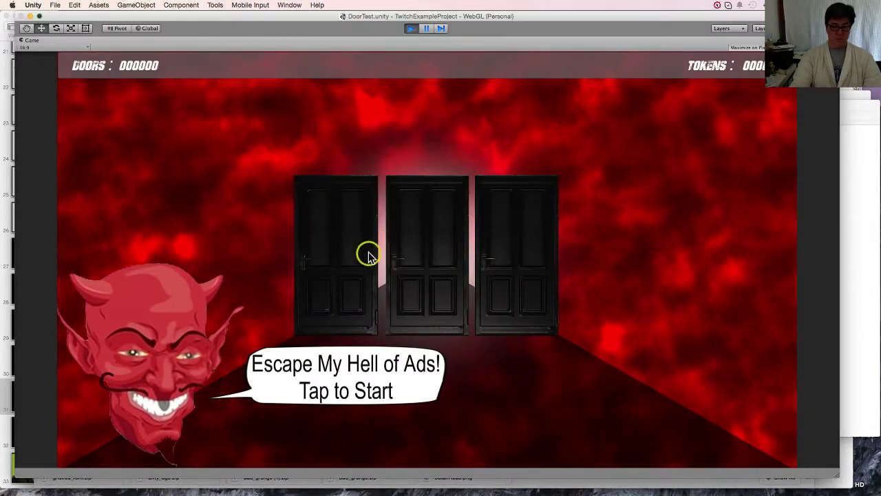
click(322, 283)
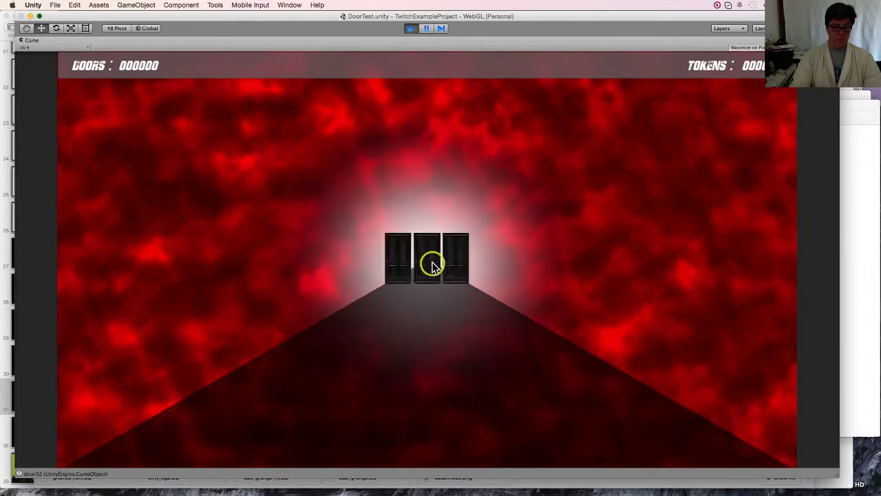
click(431, 265)
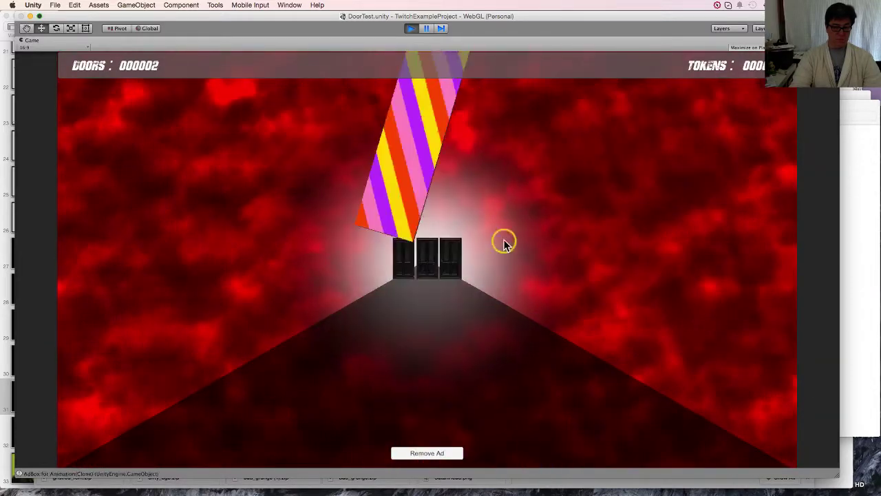
click(510, 278)
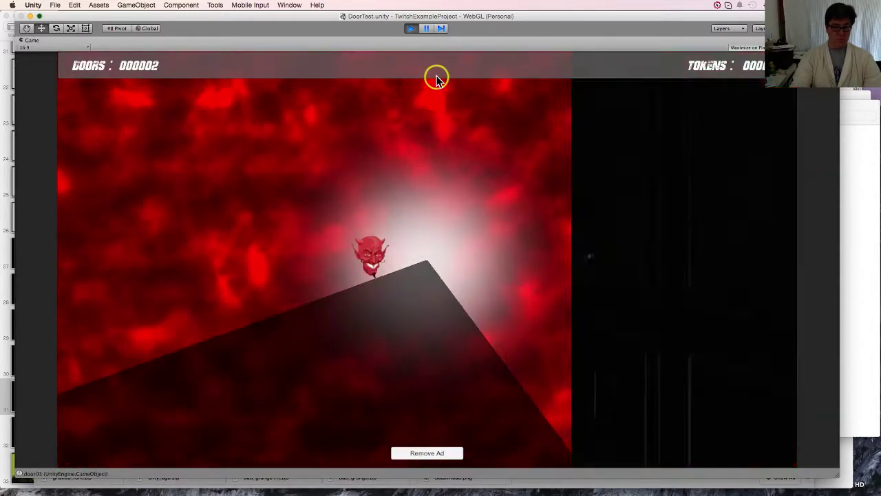
click(432, 248)
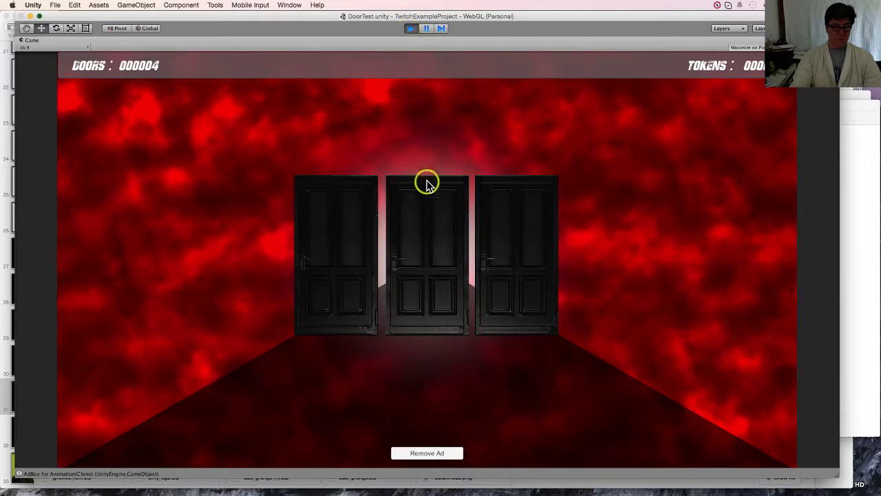
click(423, 216)
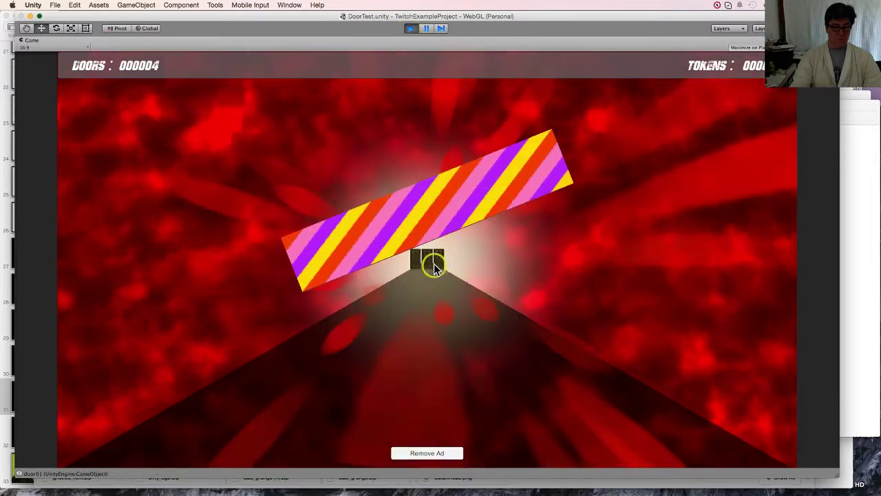
click(425, 252)
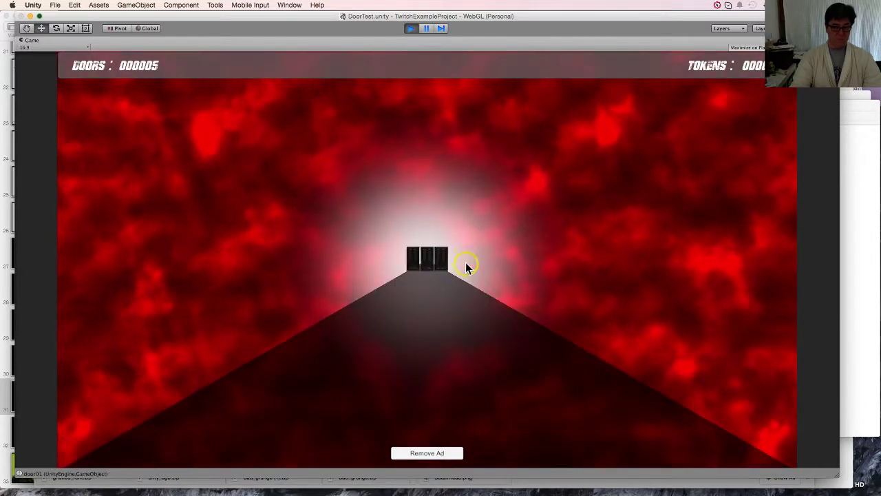
click(482, 249)
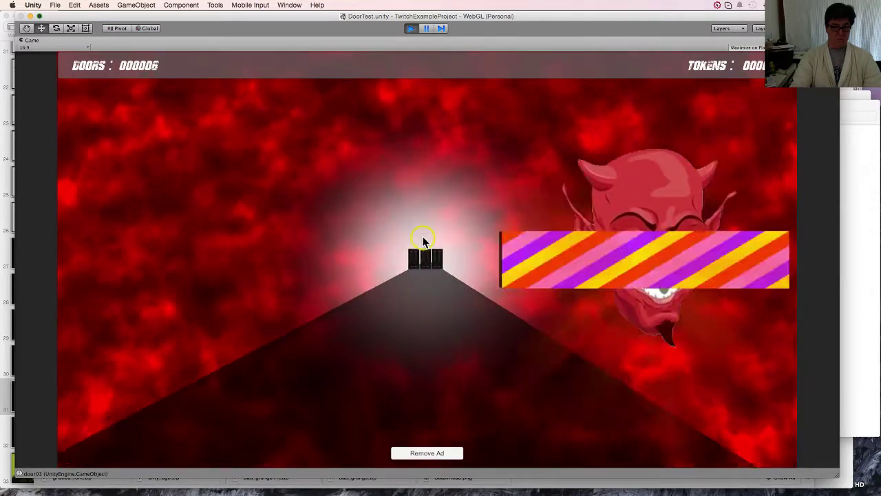
click(432, 252)
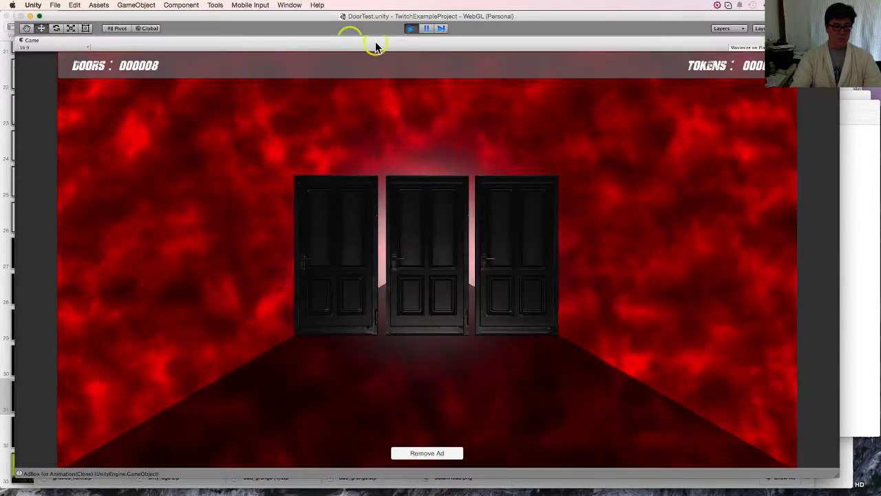
key(super+p)
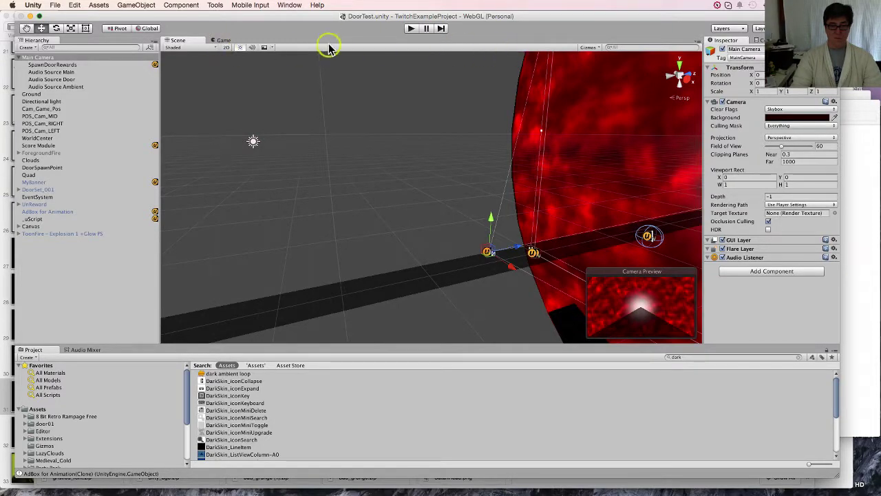
- Turn off Maximize on Play for the Game view and return to the Scene view
click(220, 41)
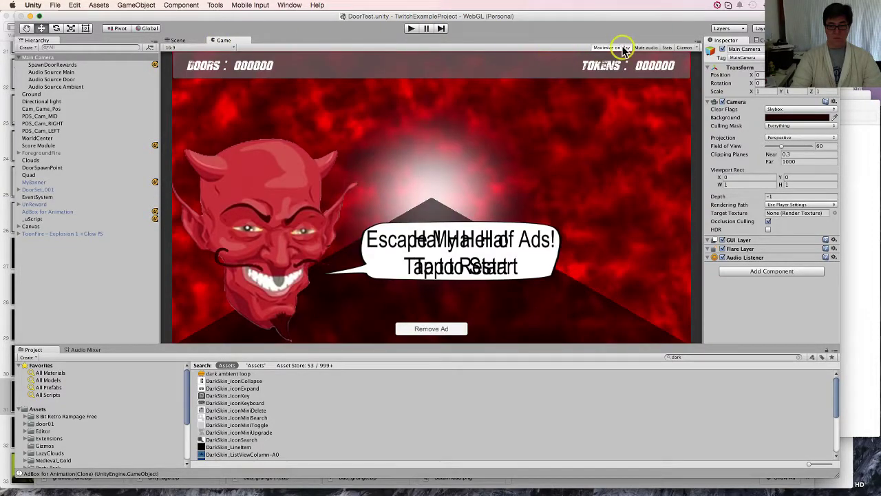
click(623, 49)
click(182, 41)
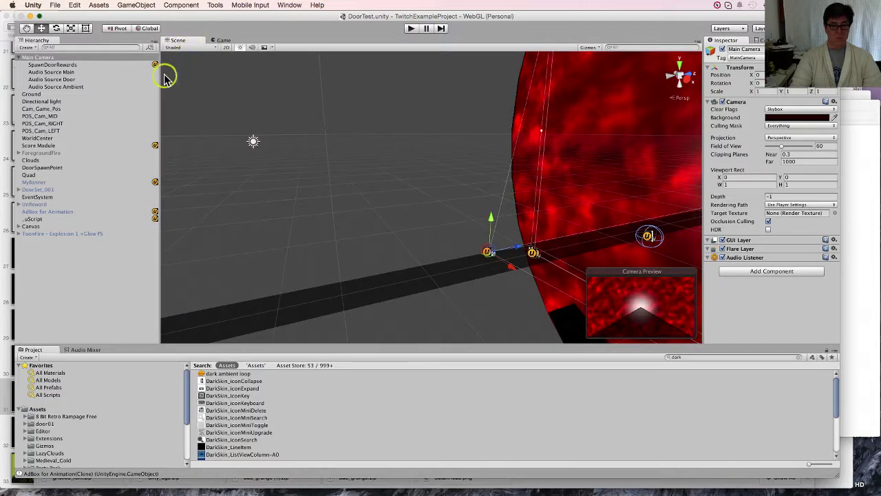
- Enable Loop on Audio Source Ambient, set its pitch to -1 and volume to 0.3, and save the scene
click(86, 85)
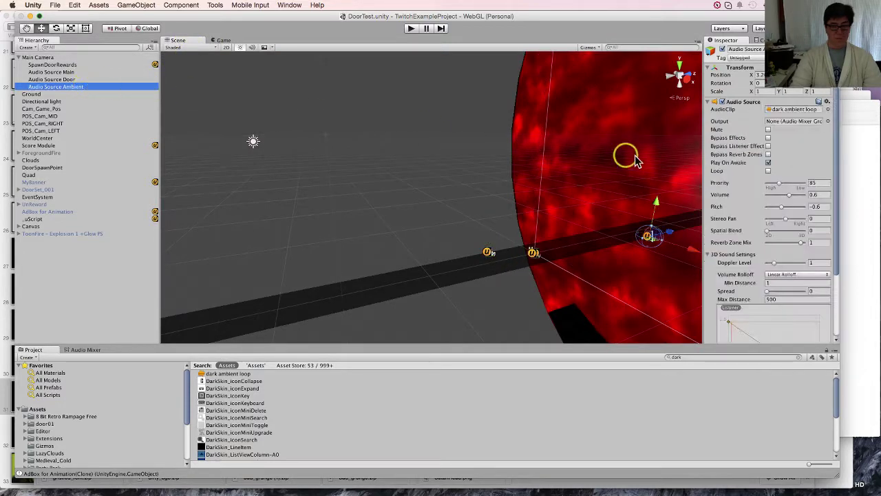
click(769, 171)
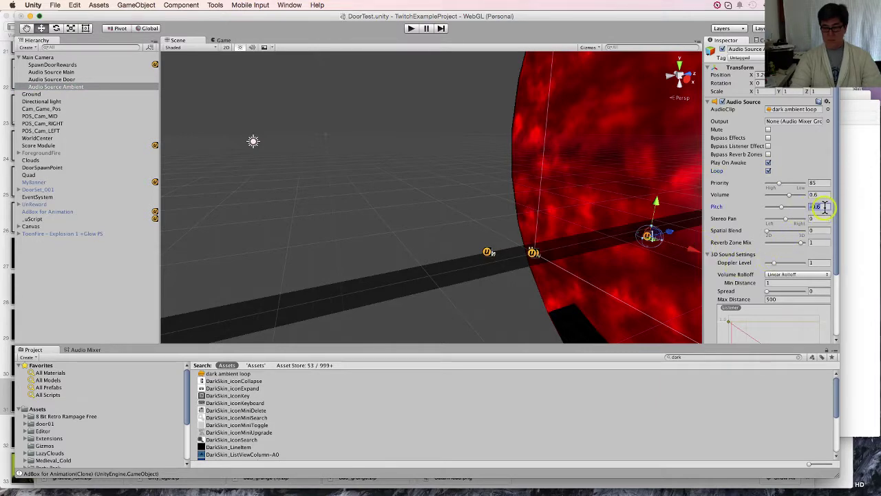
key(BackSpace)
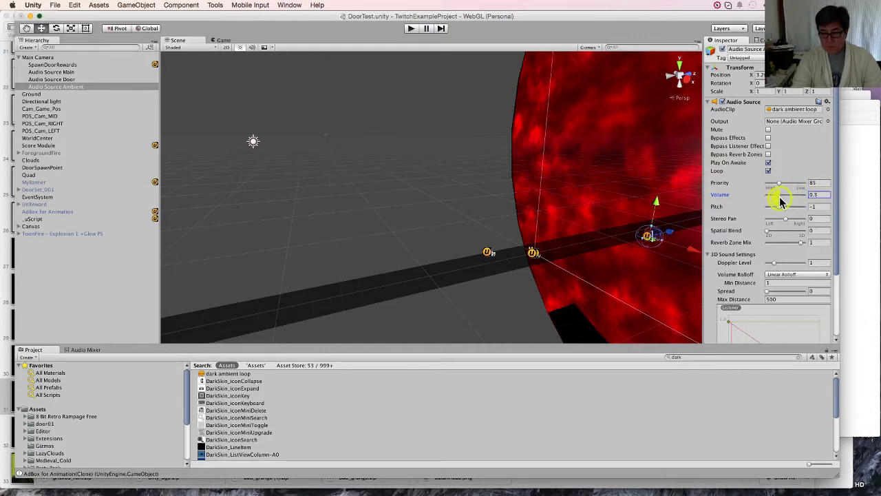
scroll(749, 305, down, 5)
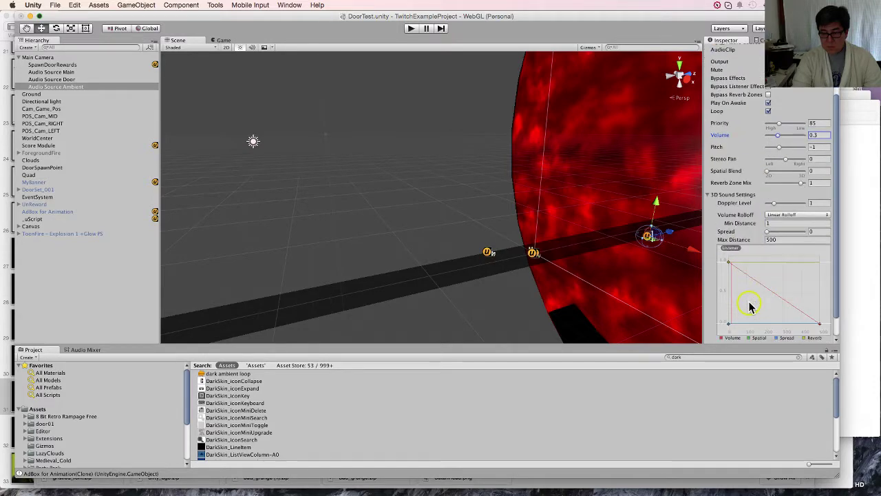
scroll(750, 305, down, 1)
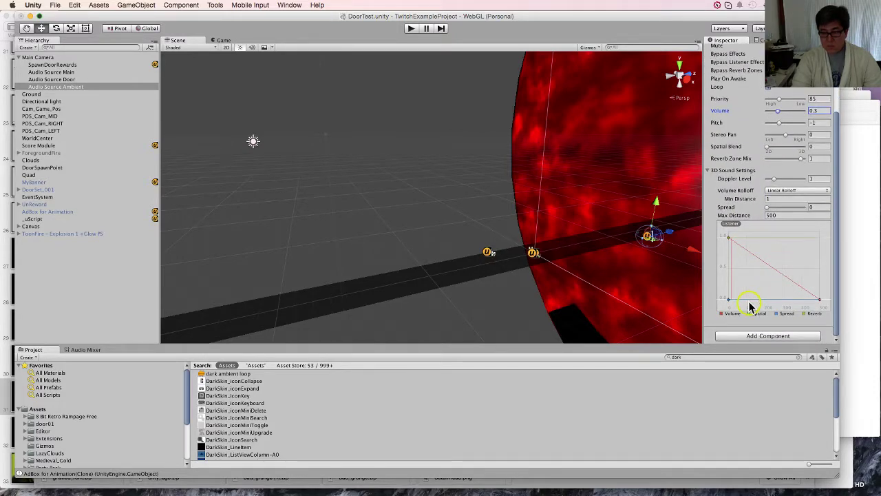
key(super+s)
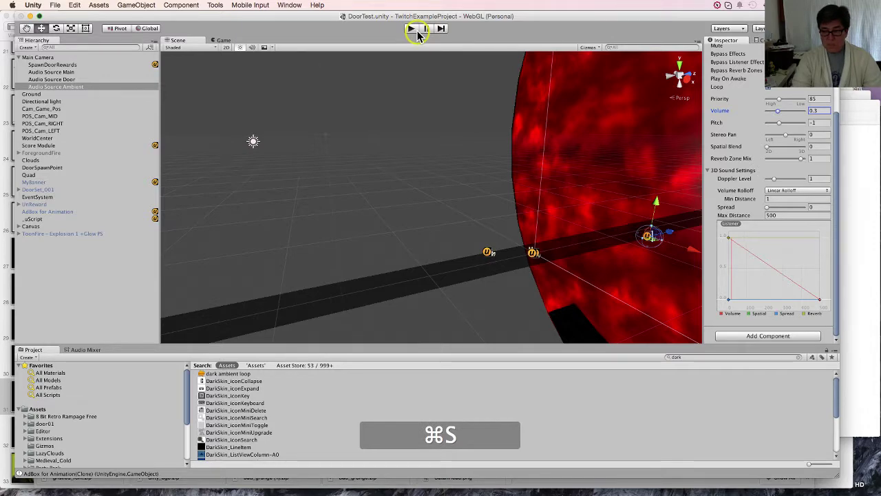
- Play-test the game through one door, adjusting the system volume to judge the ambient loop, and end the test
click(414, 30)
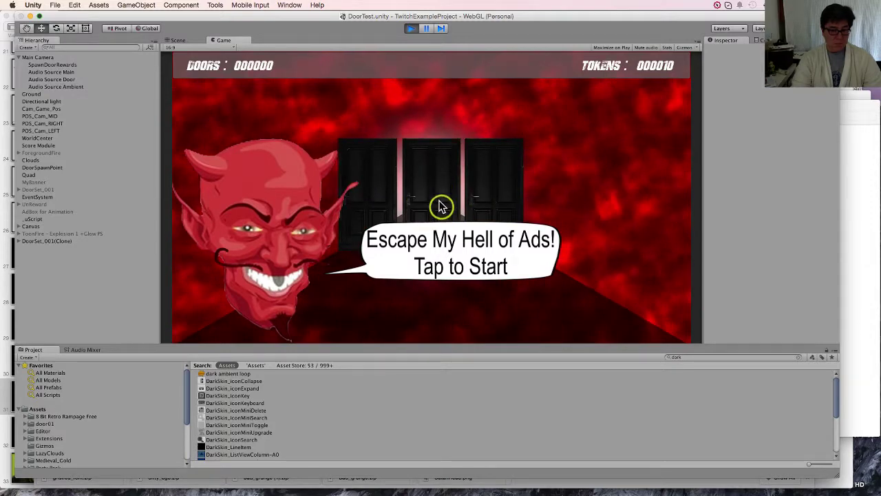
click(441, 206)
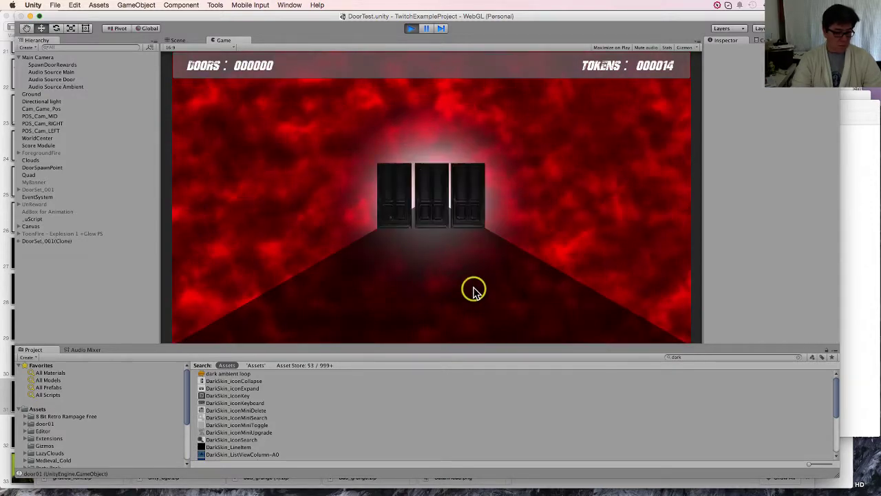
key(XF86AudioRaiseVolume)
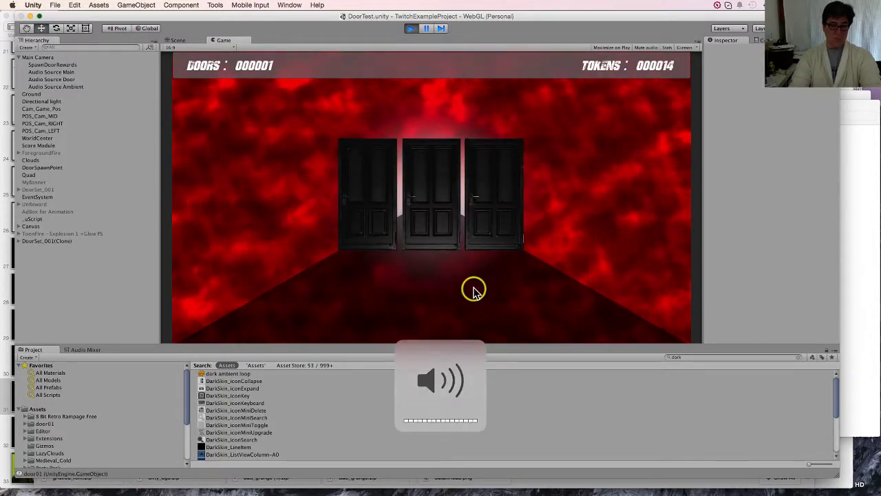
key(XF86AudioRaiseVolume)
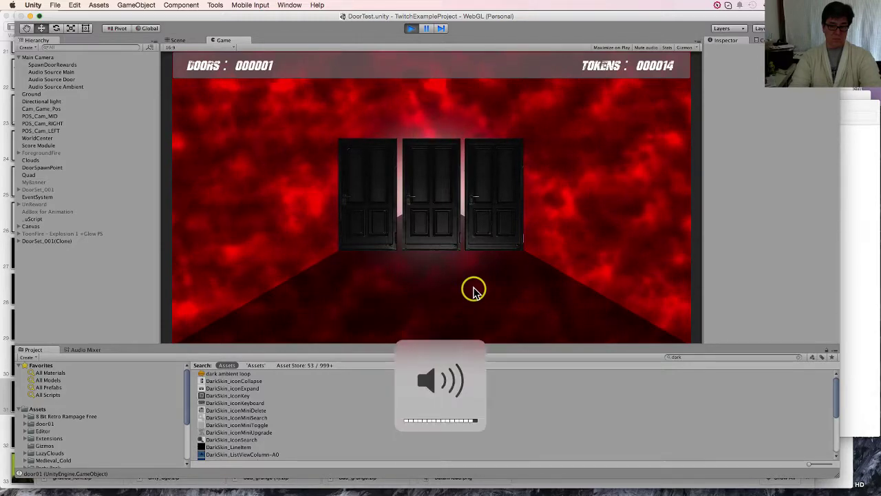
key(XF86AudioLowerVolume)
key(XF86AudioLowerVolume)
key(XF86AudioLowerVolume)
key(XF86AudioLowerVolume)
key(XF86AudioLowerVolume)
key(XF86AudioLowerVolume)
key(XF86AudioLowerVolume)
key(XF86AudioLowerVolume)
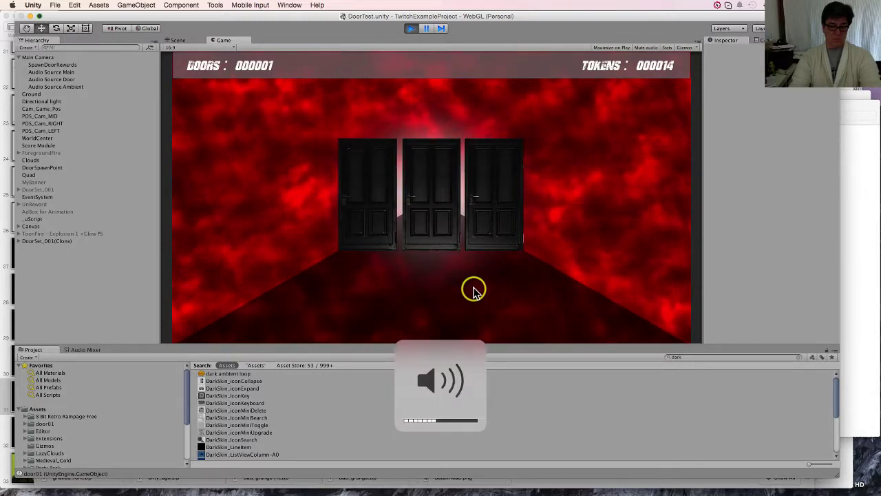
click(408, 27)
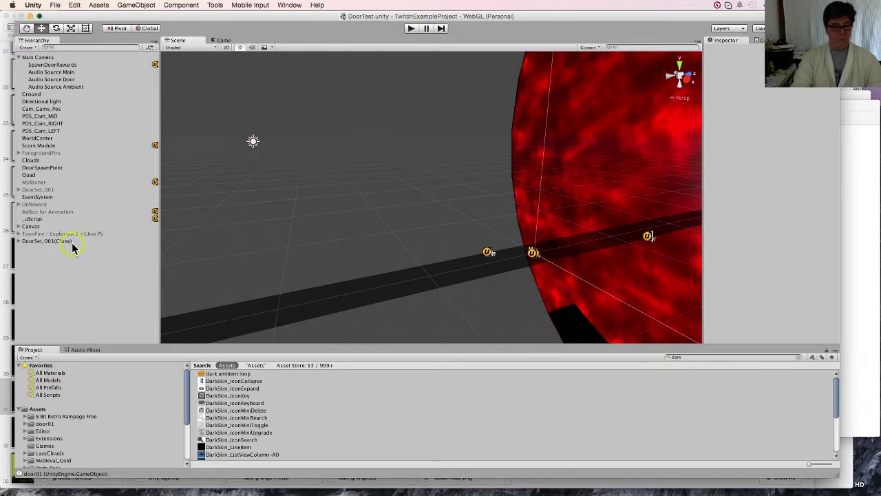
- Lower the pitch of Audio Source Ambient to -2.63
click(83, 87)
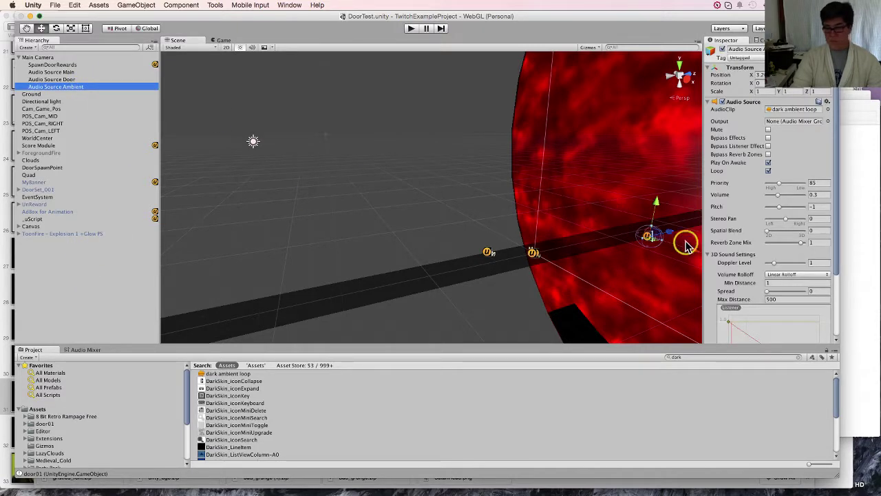
click(781, 209)
drag(777, 210, 773, 211)
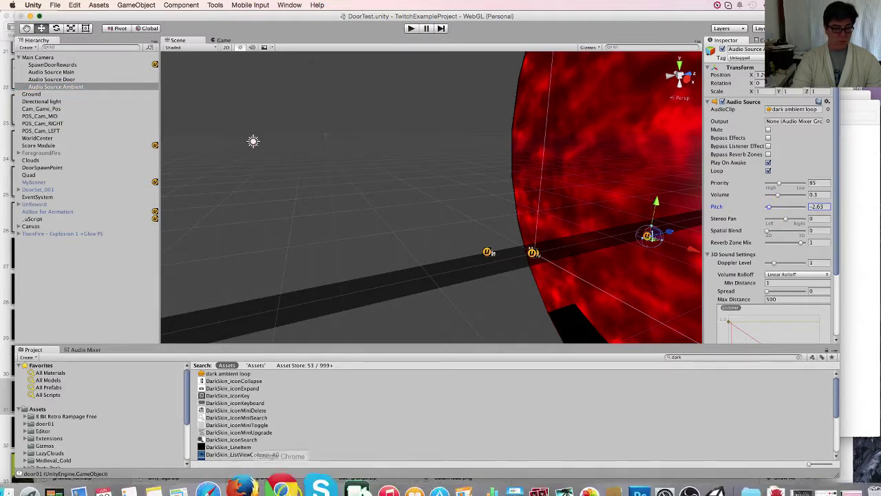
- In the uScript Scoring graph, delete the second Play AudioSource node with its target and SND_BG_Ambient variables, and save a debug version
click(82, 465)
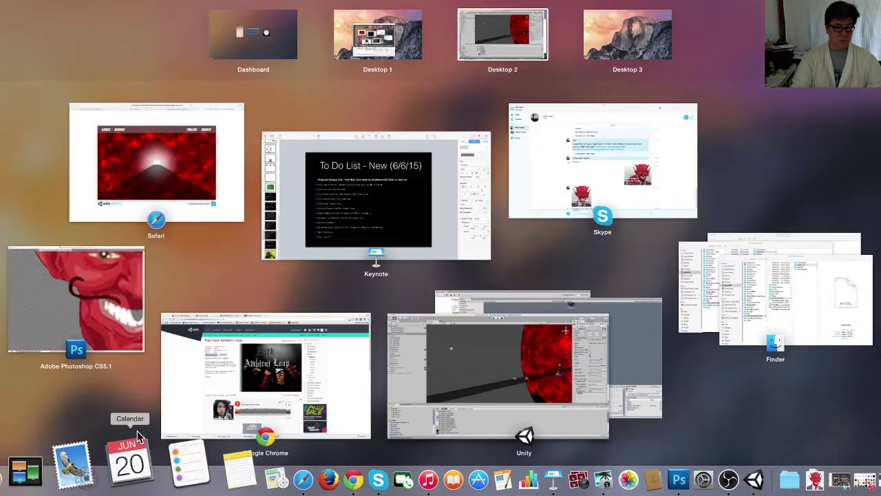
click(630, 336)
click(513, 227)
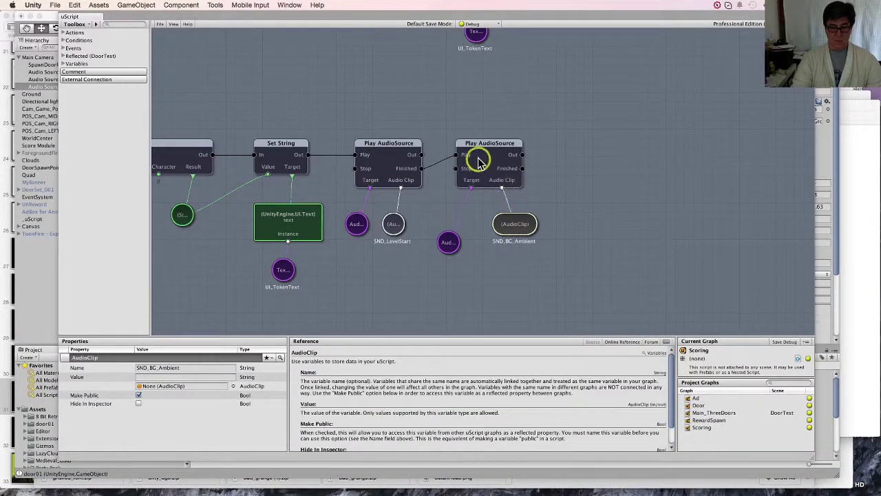
click(486, 158)
key(Delete)
drag(457, 249, 490, 233)
key(Delete)
click(162, 23)
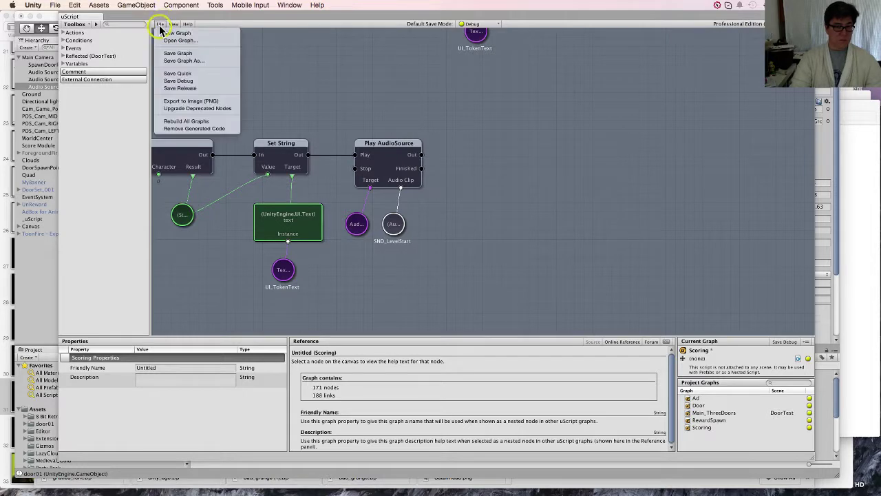
click(183, 81)
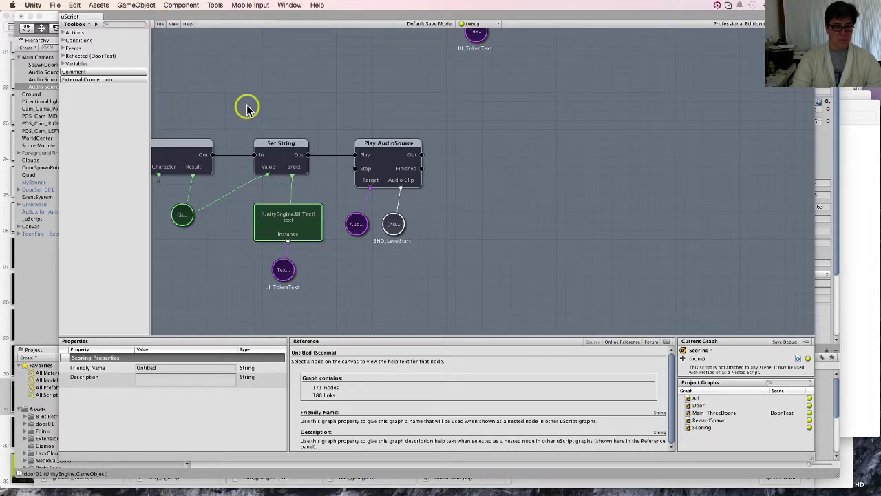
right_click(471, 129)
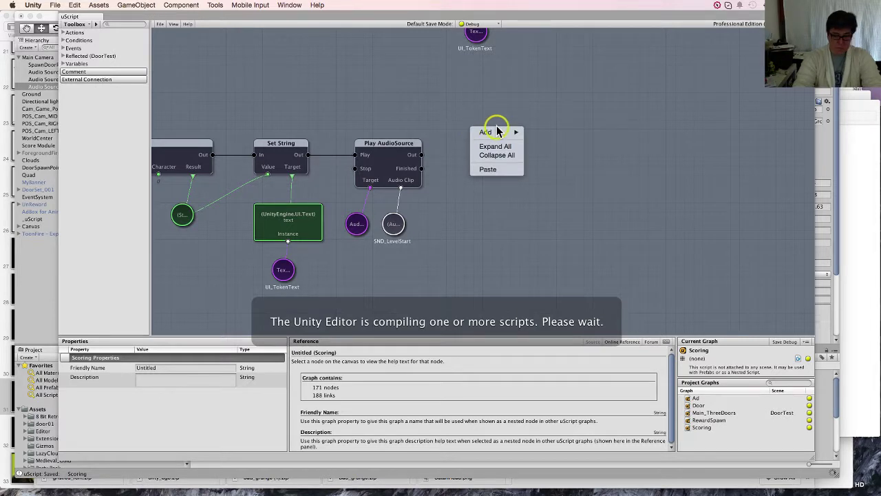
mouse_move(503, 133)
mouse_move(545, 134)
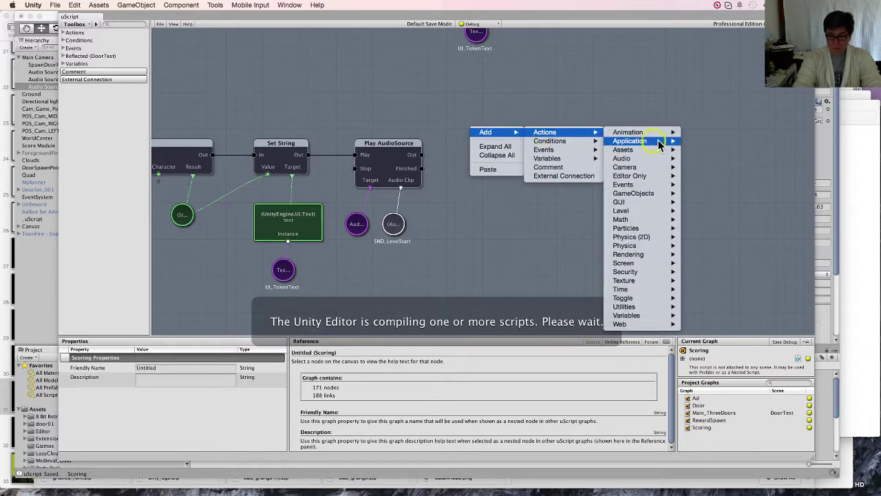
mouse_move(655, 161)
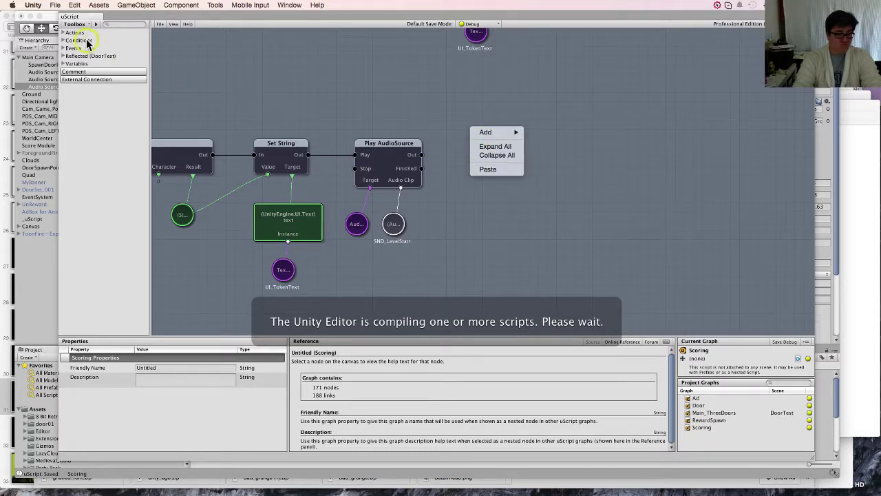
key(Escape)
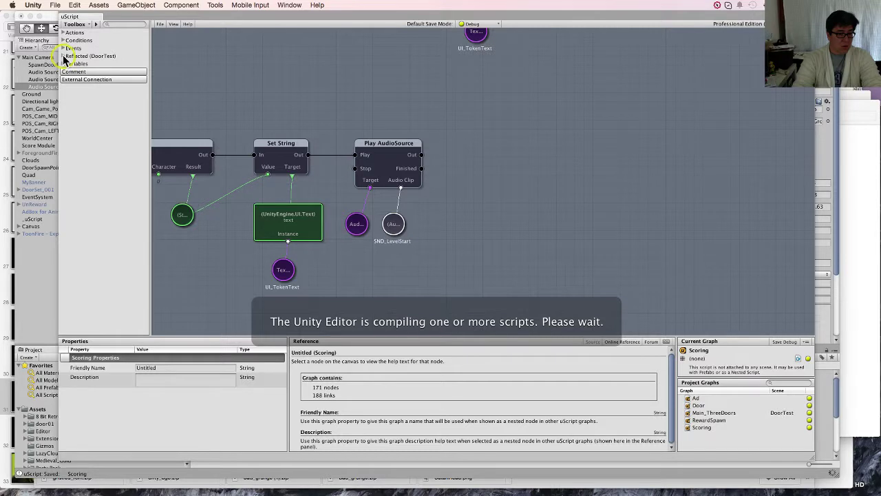
click(63, 56)
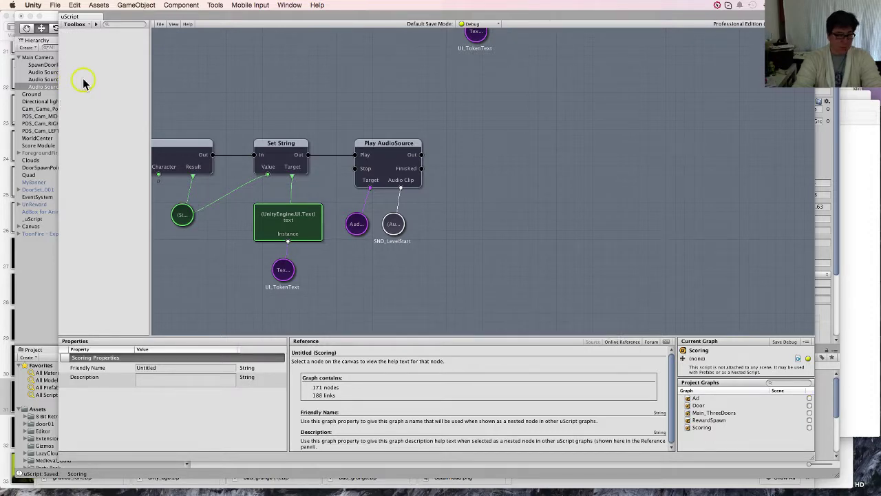
click(84, 80)
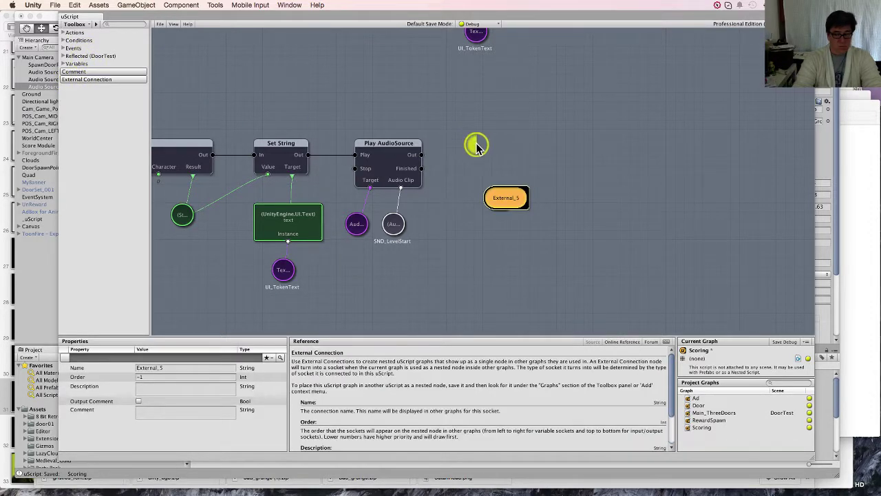
drag(473, 144, 544, 228)
right_click(505, 201)
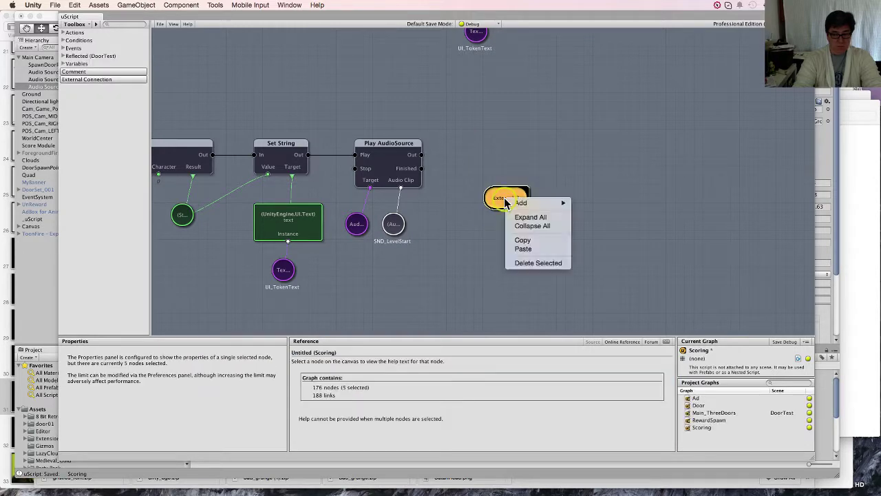
click(529, 262)
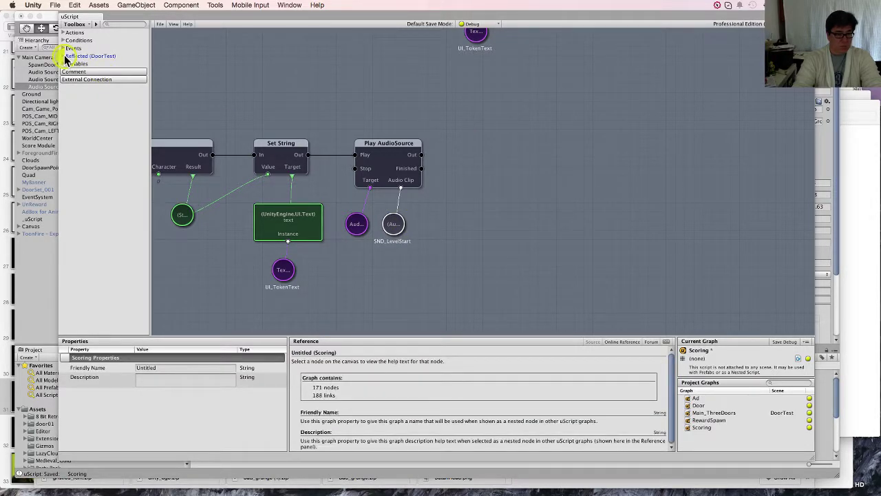
- Look through the reflected UnityEngine.AudioSource properties available for the Scoring graph, from animation to volume
click(64, 57)
click(71, 80)
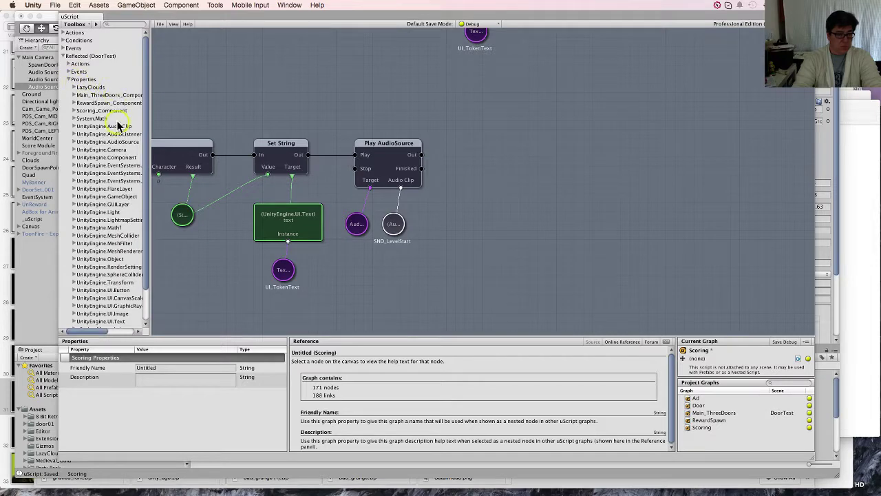
scroll(104, 177, down, 3)
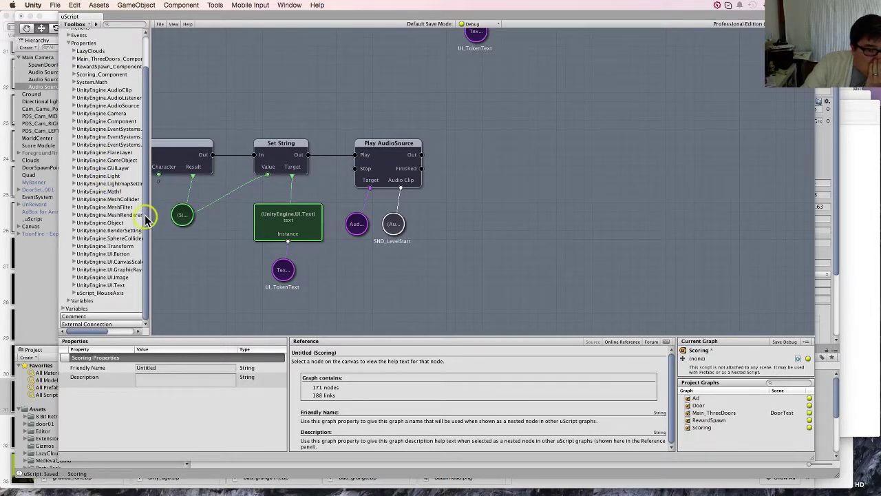
click(128, 106)
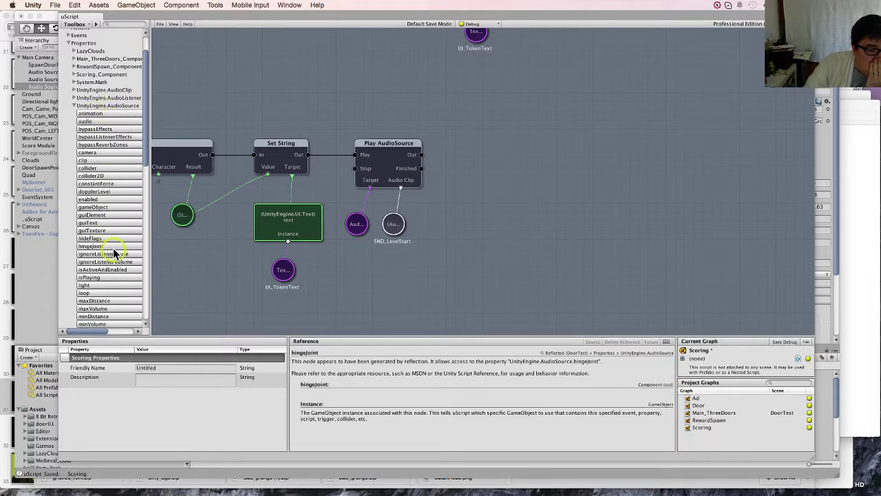
scroll(115, 253, down, 3)
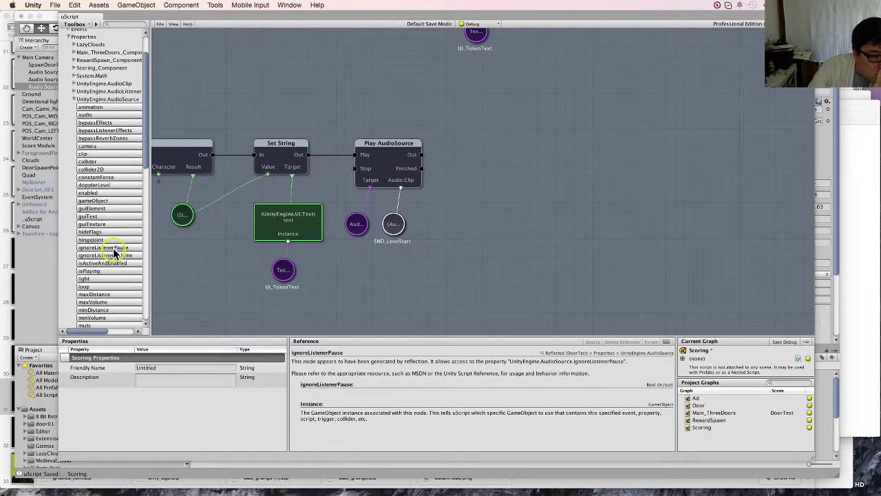
scroll(115, 253, down, 8)
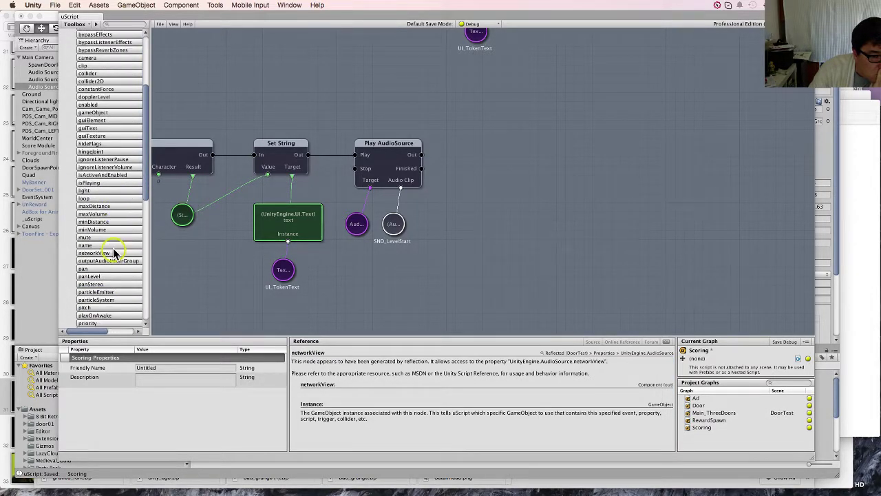
scroll(115, 254, down, 3)
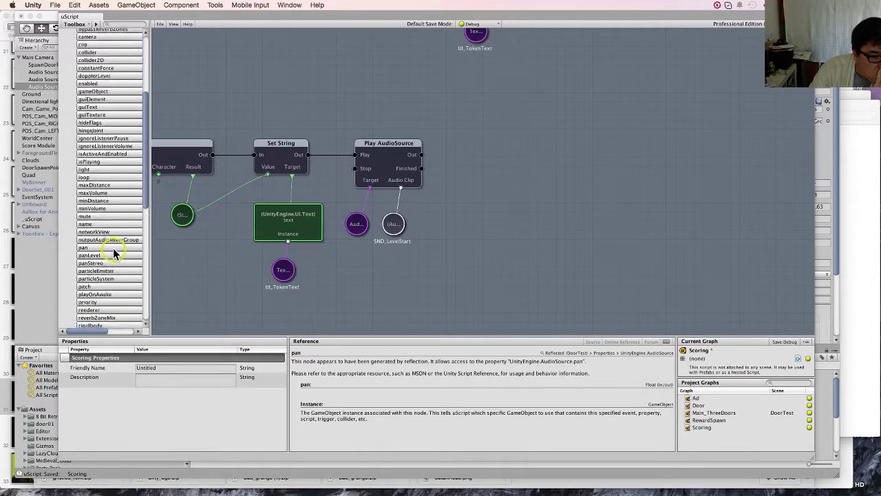
scroll(115, 253, down, 5)
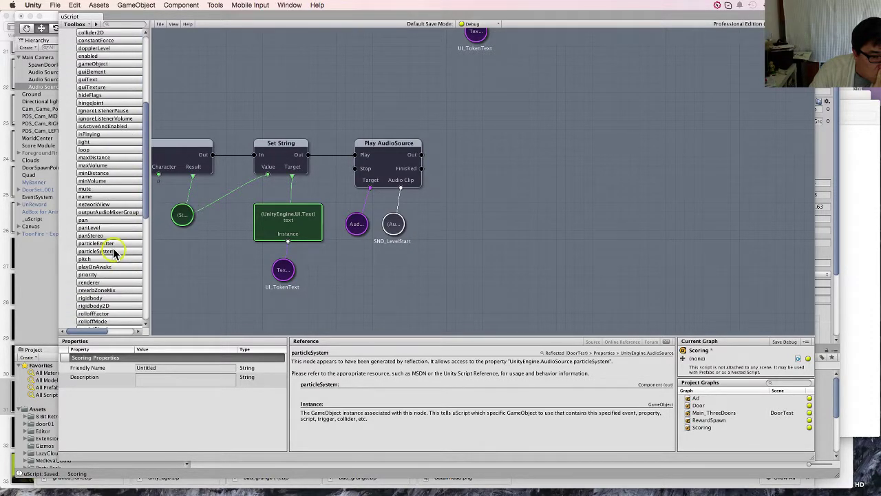
scroll(115, 253, down, 5)
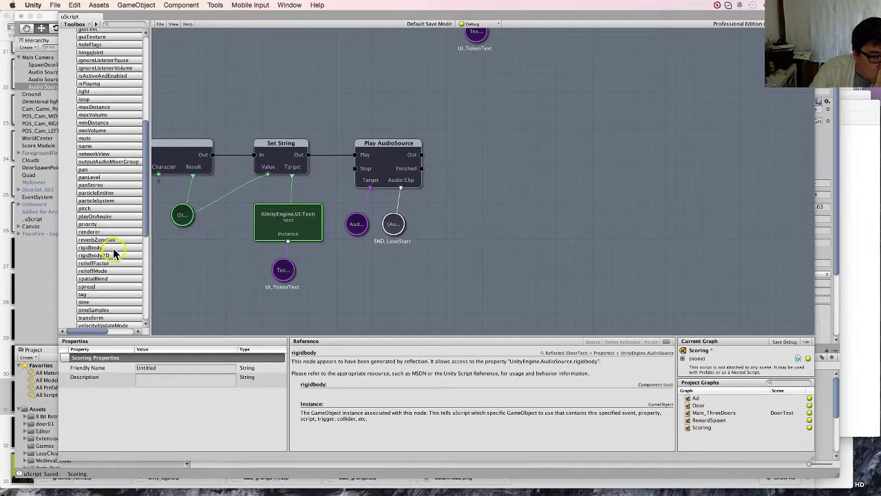
scroll(115, 253, down, 2)
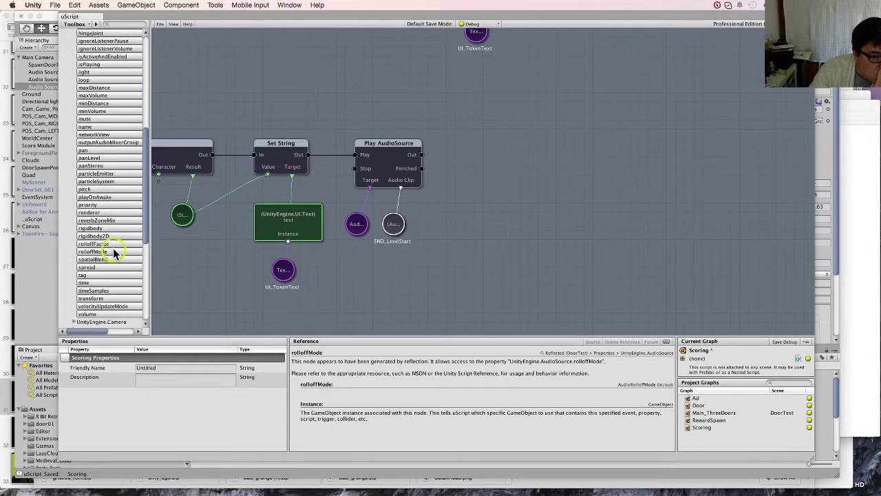
scroll(115, 253, down, 3)
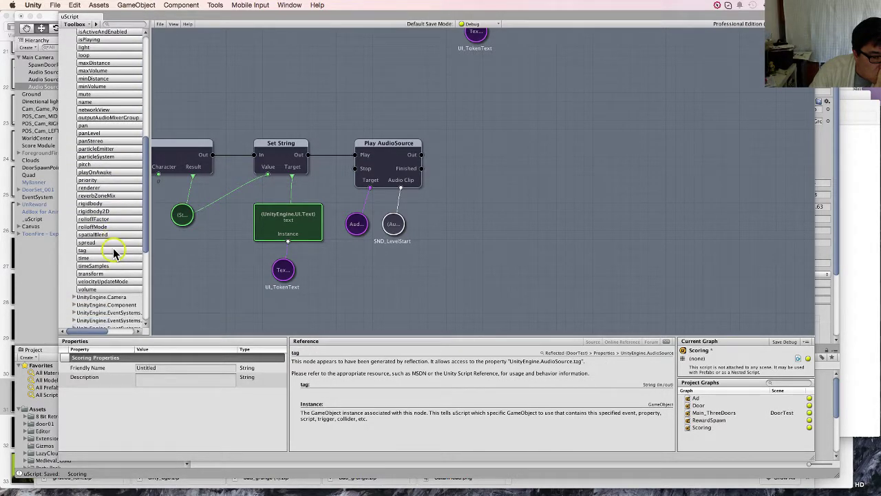
scroll(115, 252, down, 2)
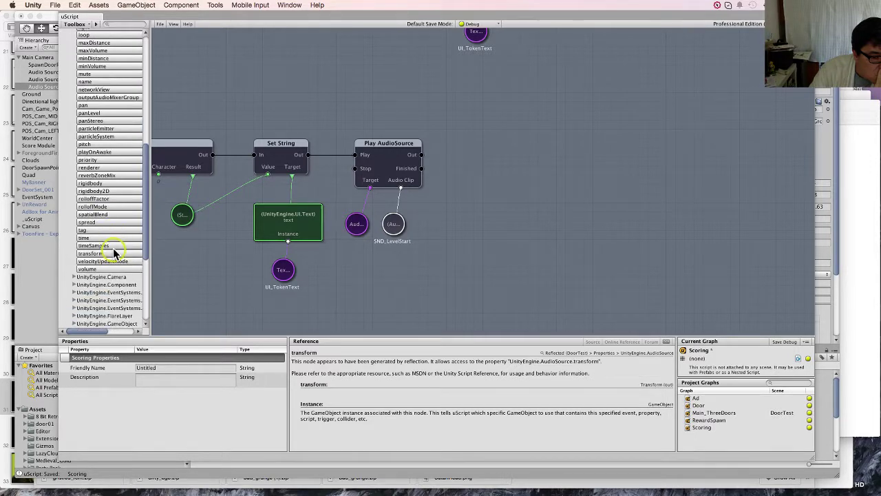
- Start a play test and try pitches of 1 and -1.81 on Audio Source Ambient, raising the system volume to listen
click(34, 274)
click(411, 29)
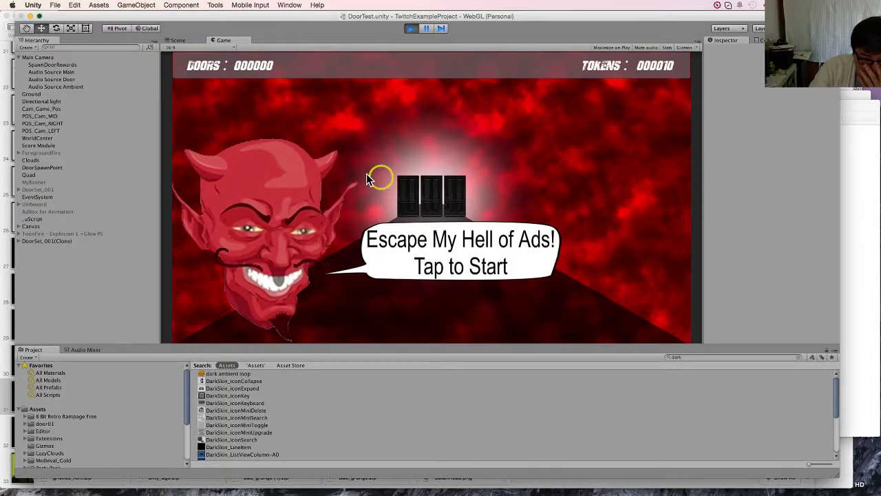
click(81, 88)
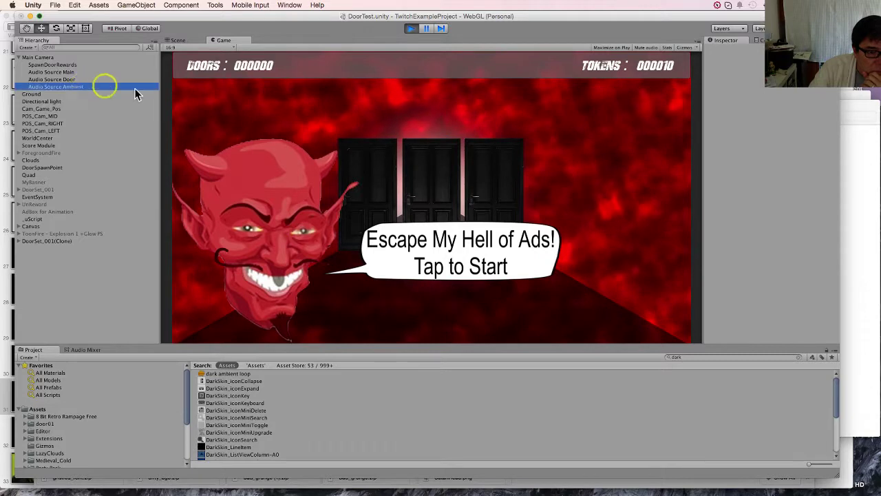
drag(770, 210, 794, 211)
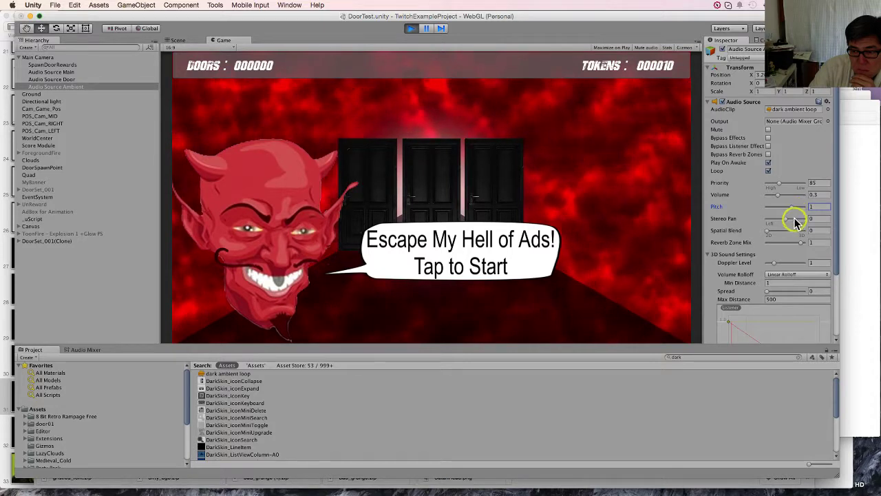
drag(792, 211, 777, 213)
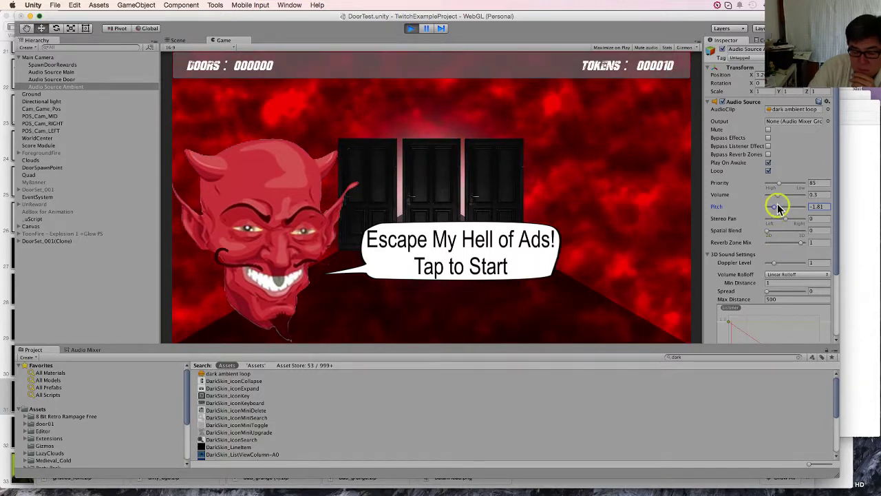
key(XF86AudioRaiseVolume)
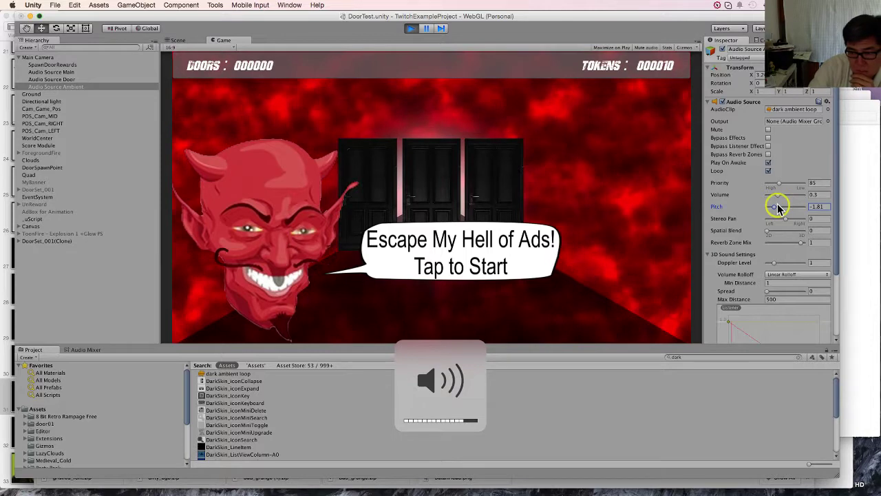
- While the game runs, try pitch values of 0.78, 0.42, 0.3 and 0.35 on Audio Source Ambient
drag(778, 209, 783, 214)
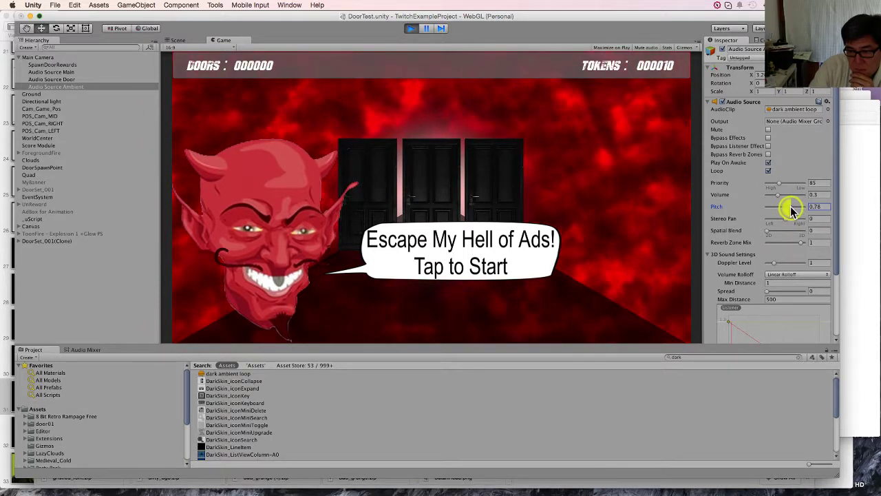
drag(791, 208, 791, 213)
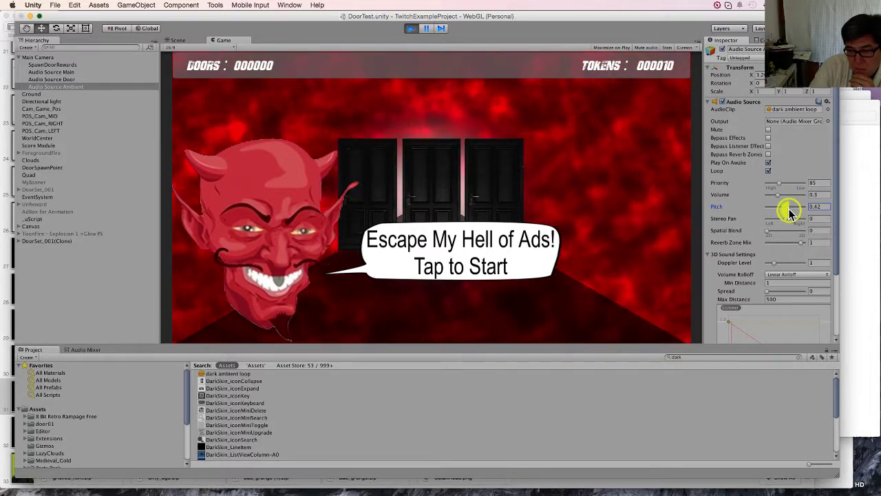
drag(791, 214, 789, 214)
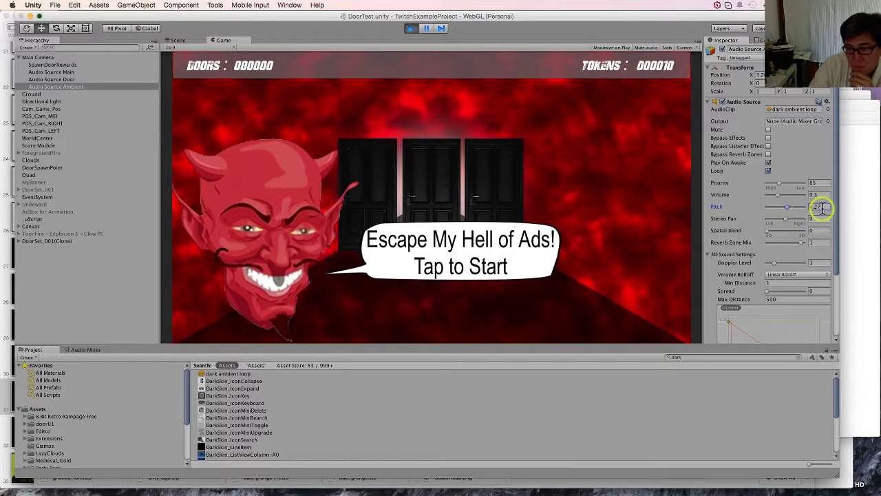
text(0.3)
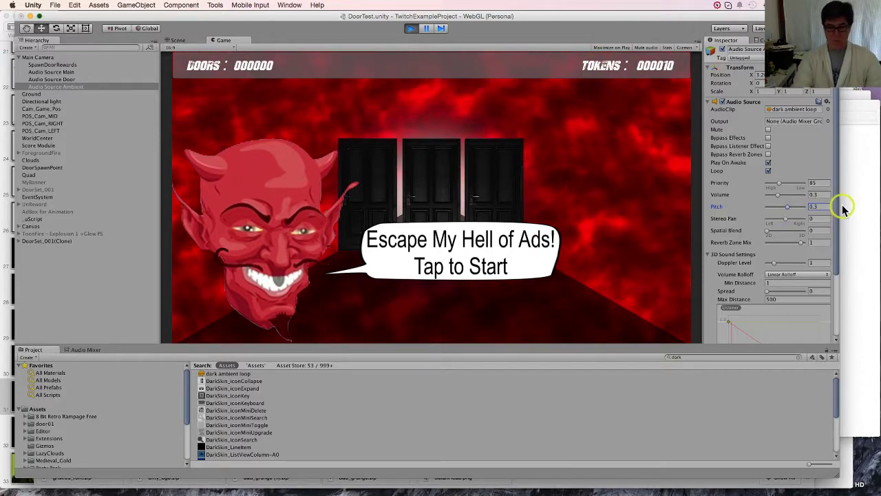
click(829, 205)
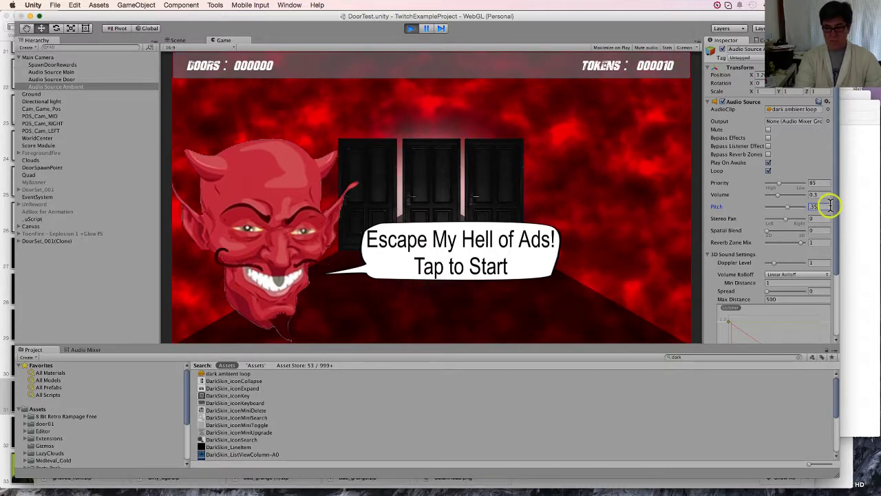
text(0.35)
- Raise the system volume to maximum and turn it back down to judge the ambient loop in the running game
key(XF86AudioRaiseVolume)
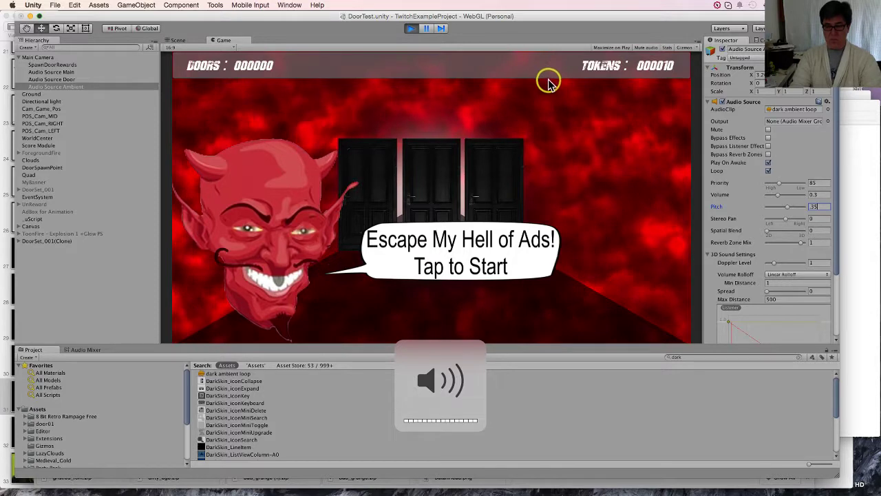
key(XF86AudioLowerVolume)
key(XF86AudioLowerVolume)
key(XF86AudioLowerVolume)
key(XF86AudioLowerVolume)
key(XF86AudioLowerVolume)
key(XF86AudioLowerVolume)
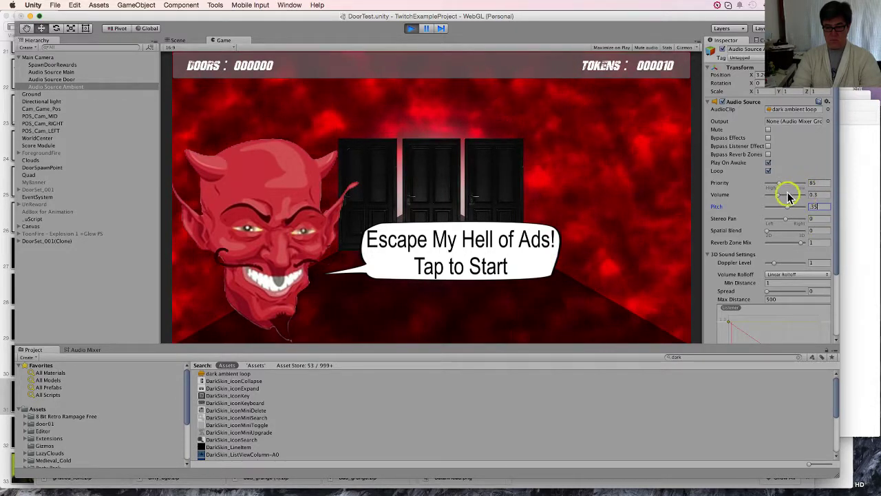
- Try Audio Source Ambient at volume 0.2 and pitch 0.4 in the running game, and end the play test
click(815, 195)
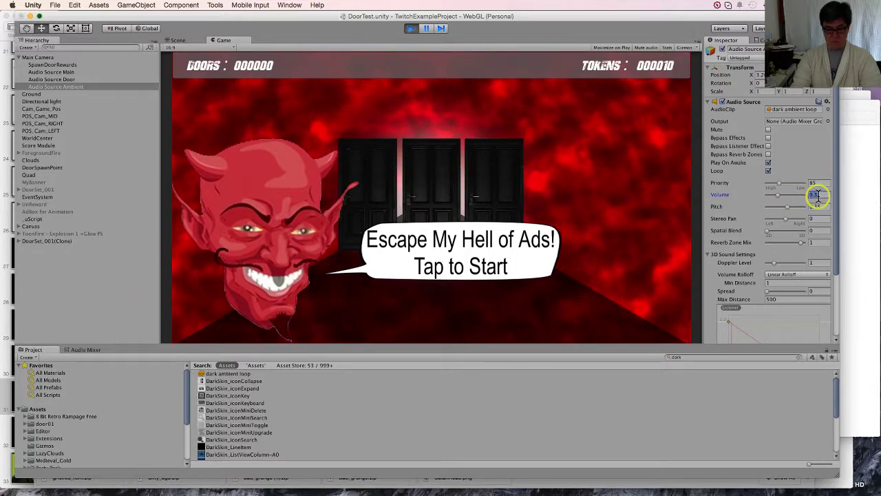
text(0.2)
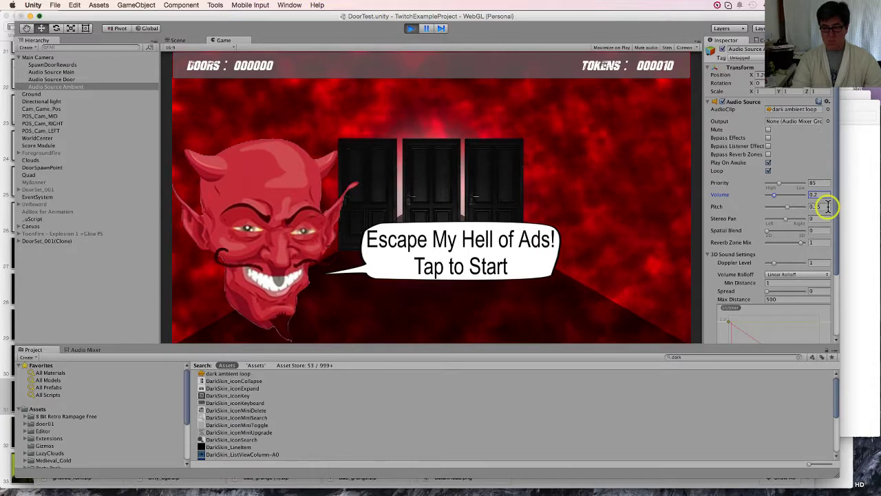
click(826, 206)
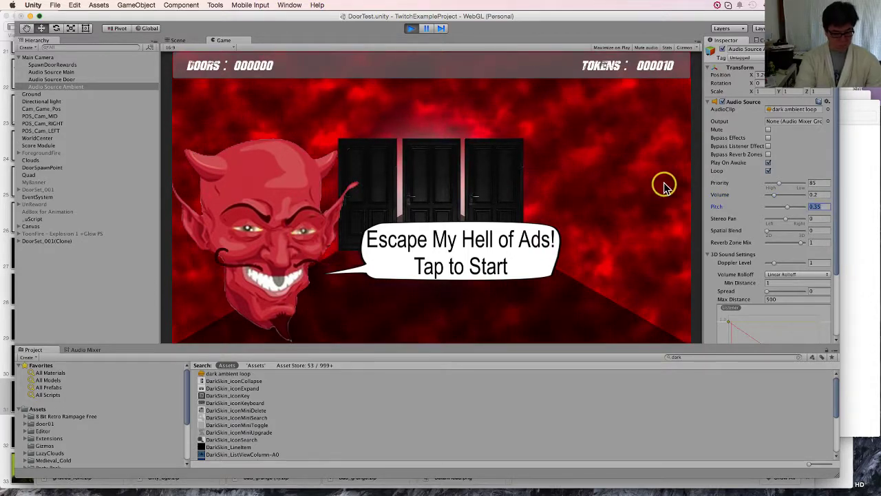
text(0.4)
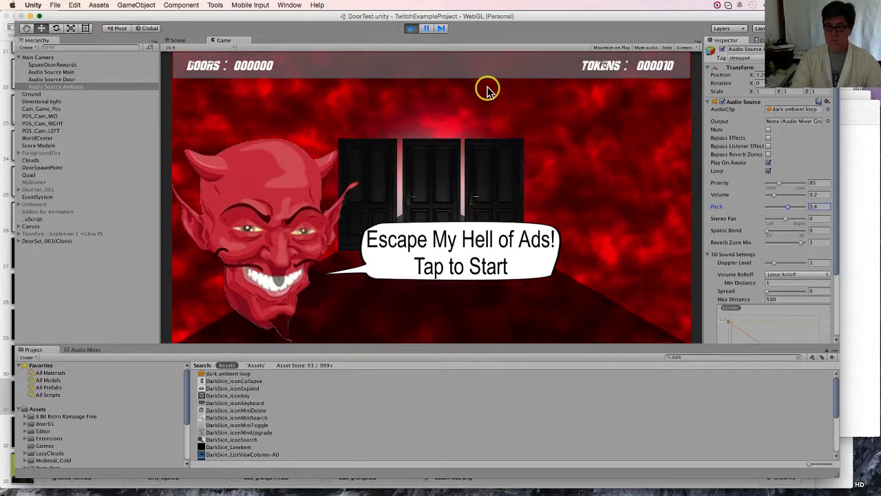
click(410, 28)
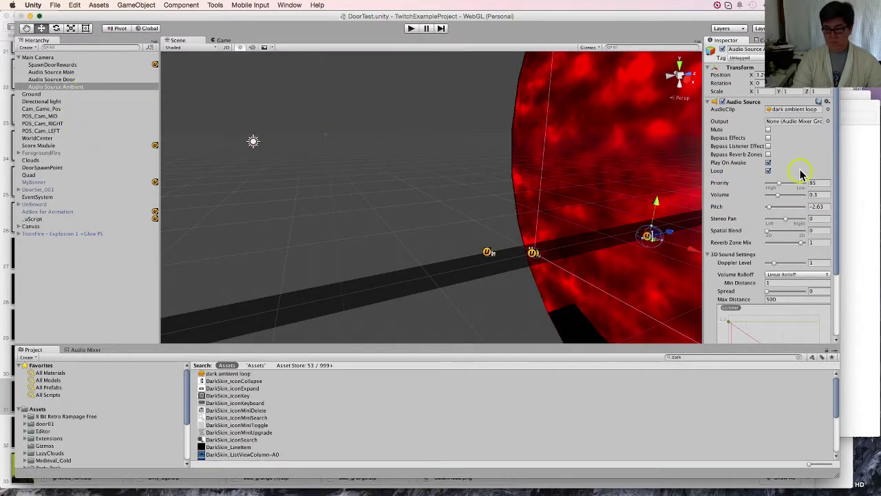
- With the game stopped, set the volume of Audio Source Ambient to 0.2 and its pitch to 0.35
click(826, 195)
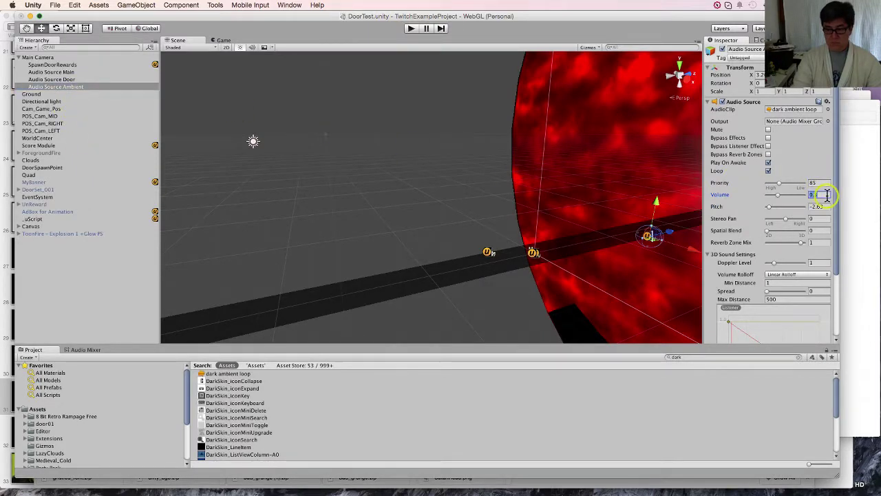
key(Tab)
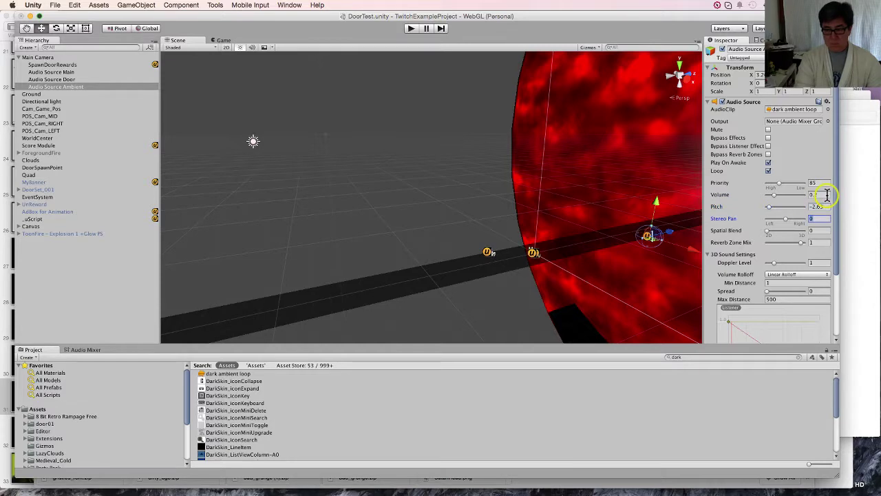
key(shift+Tab)
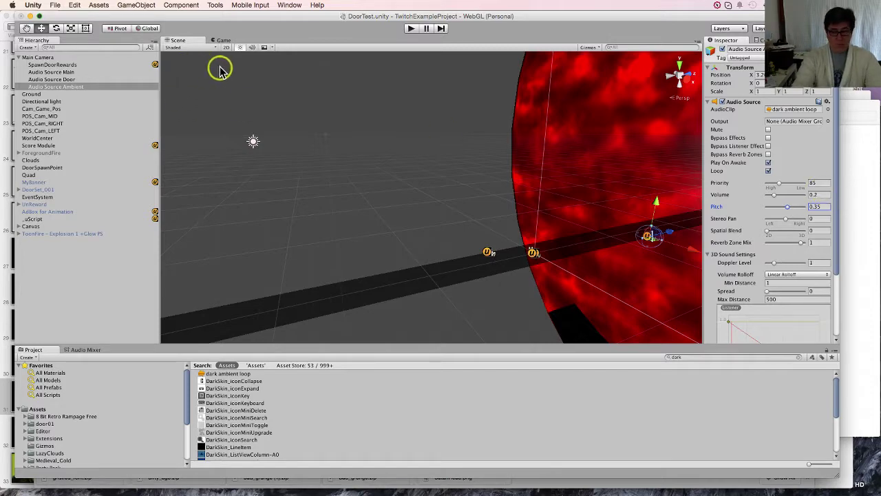
- Switch to the uScript editor and save the Scoring graph in debug mode
mouse_move(219, 490)
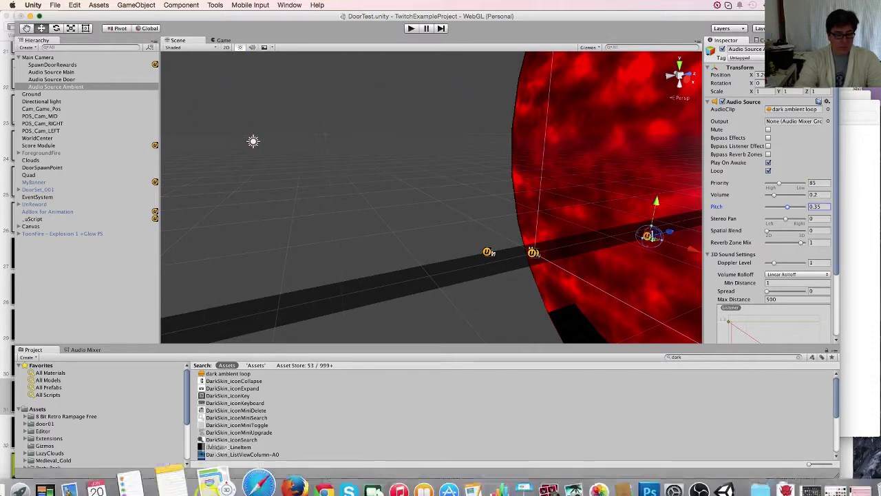
click(93, 463)
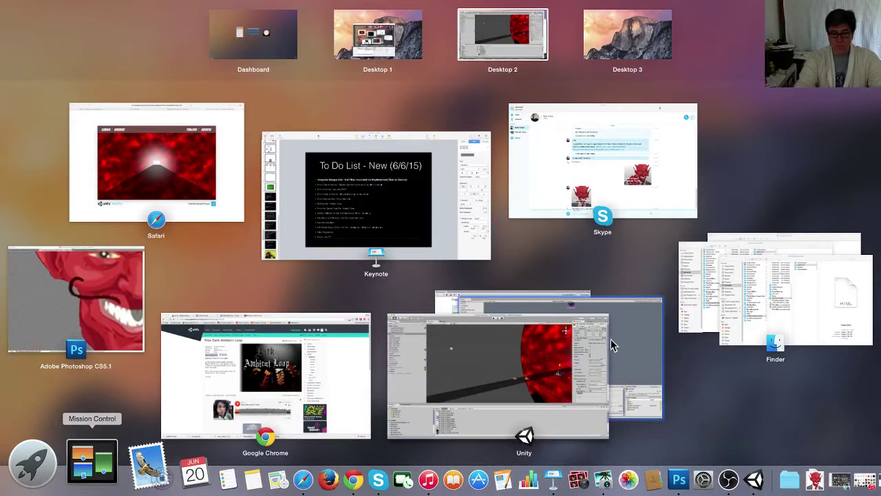
click(613, 345)
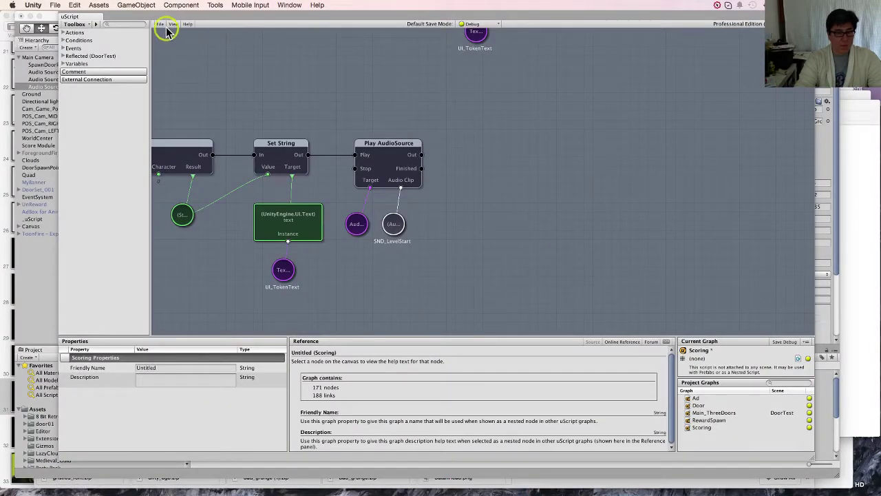
click(159, 24)
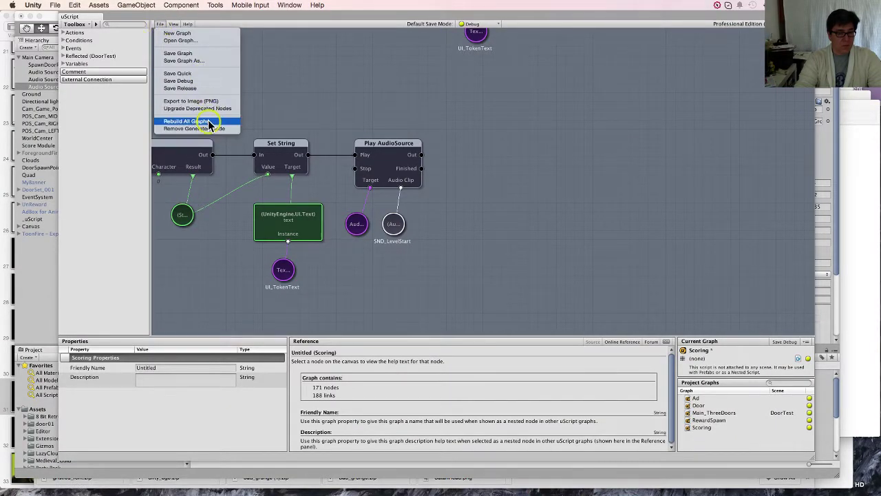
click(198, 80)
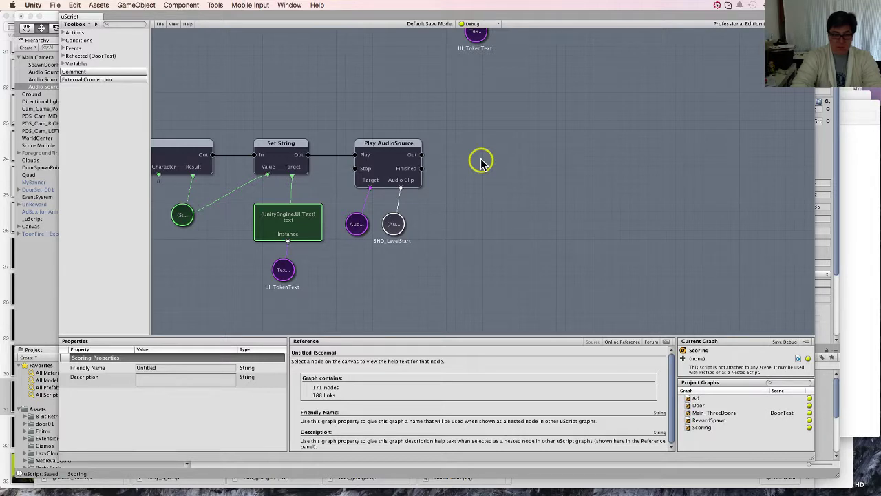
- Play-test the game in the 16:9 view, starting a round and opening several doors in a row
click(40, 301)
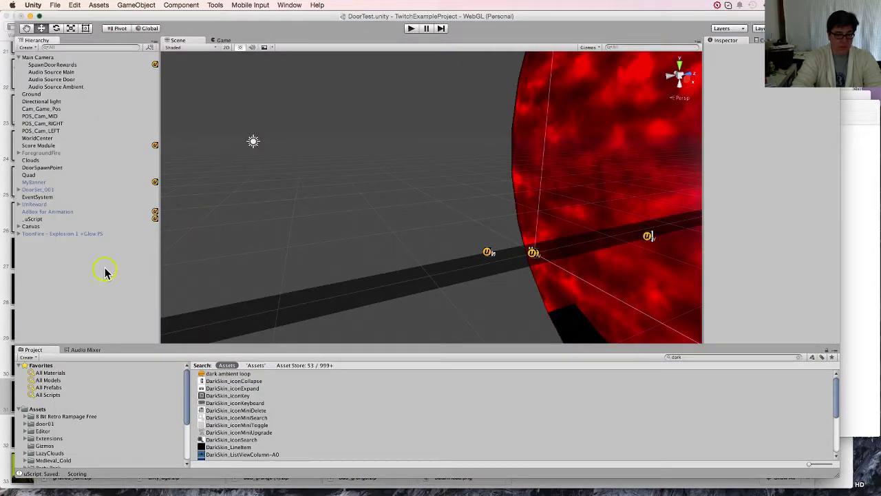
click(411, 31)
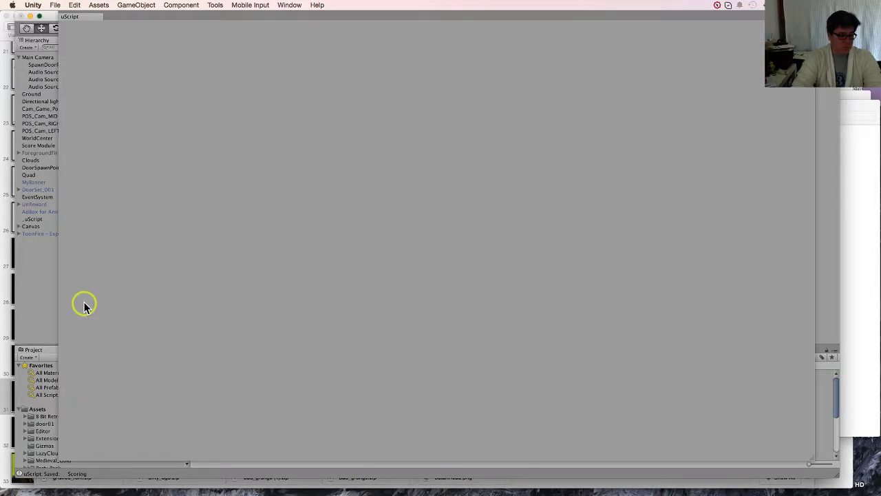
click(39, 308)
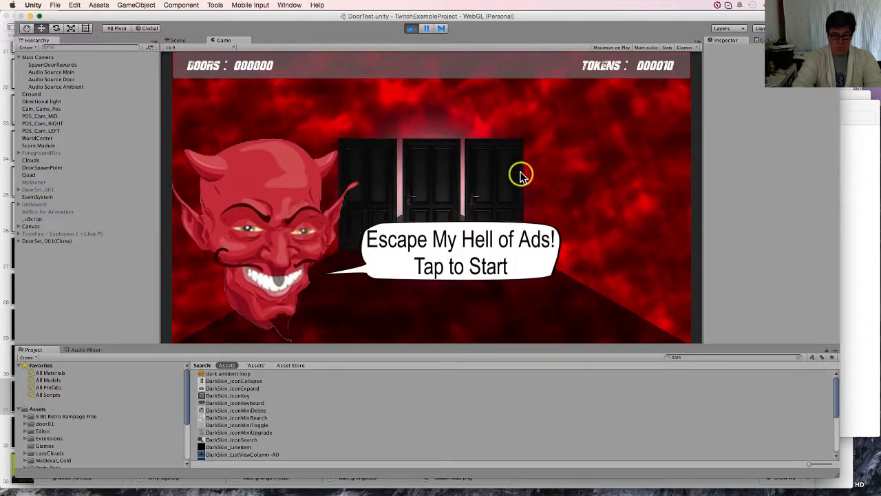
click(431, 191)
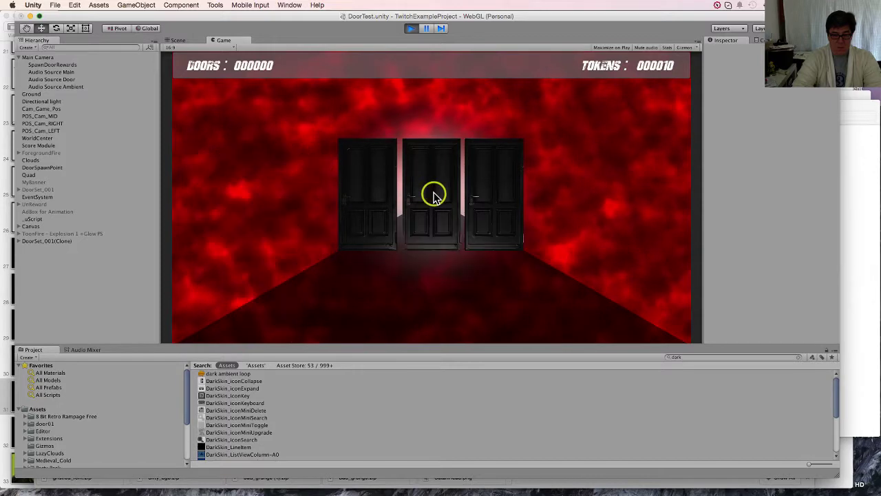
click(433, 195)
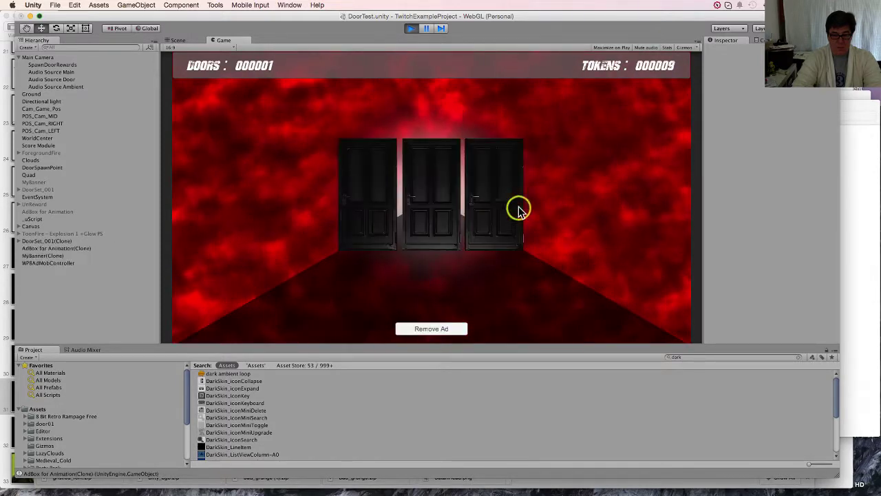
click(510, 195)
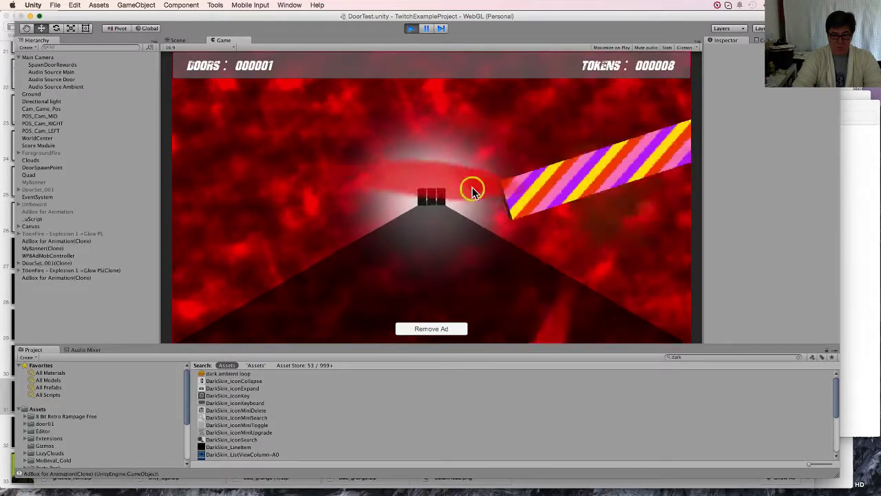
click(342, 220)
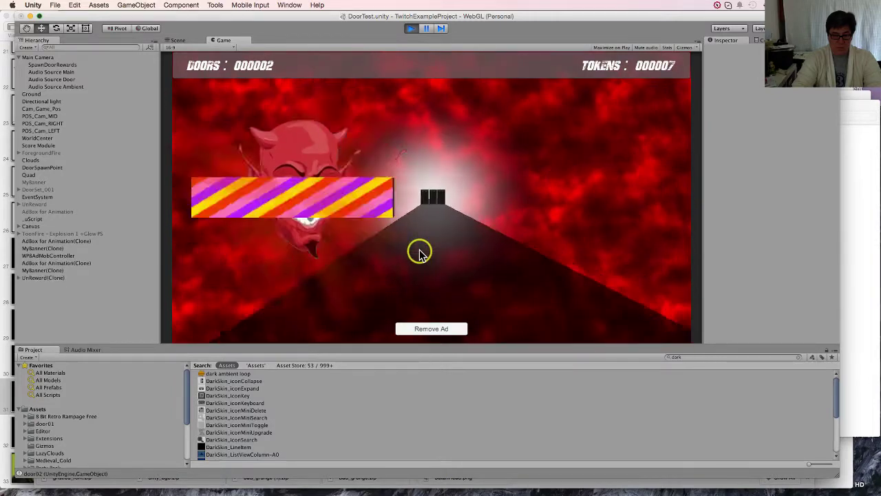
click(451, 208)
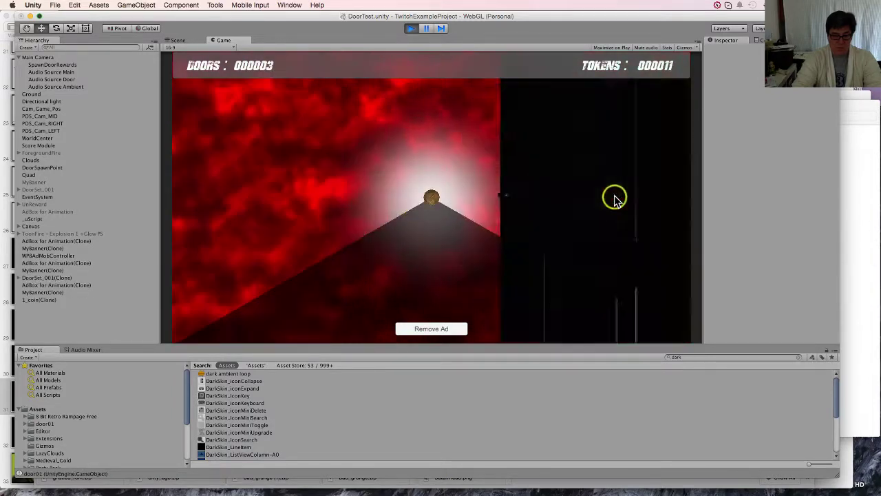
click(499, 199)
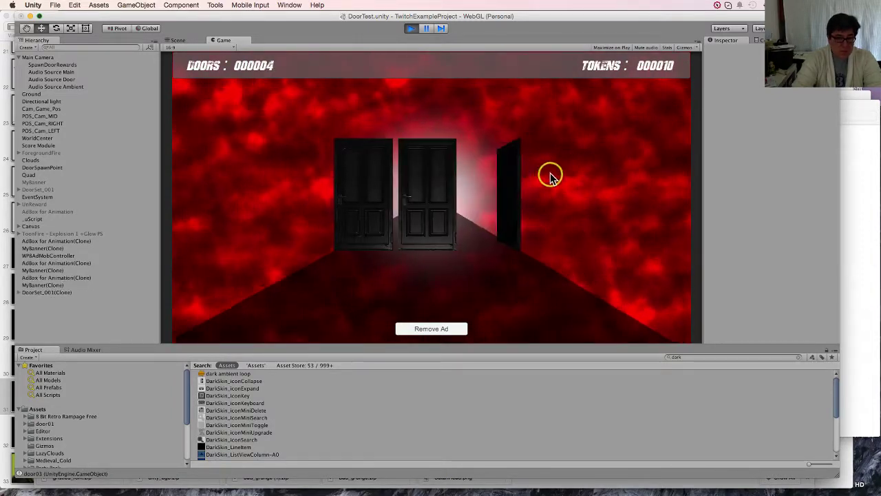
- Switch the Game view to Mock Mobile (9:16), remove the ad in the running game, and end the play test
click(228, 47)
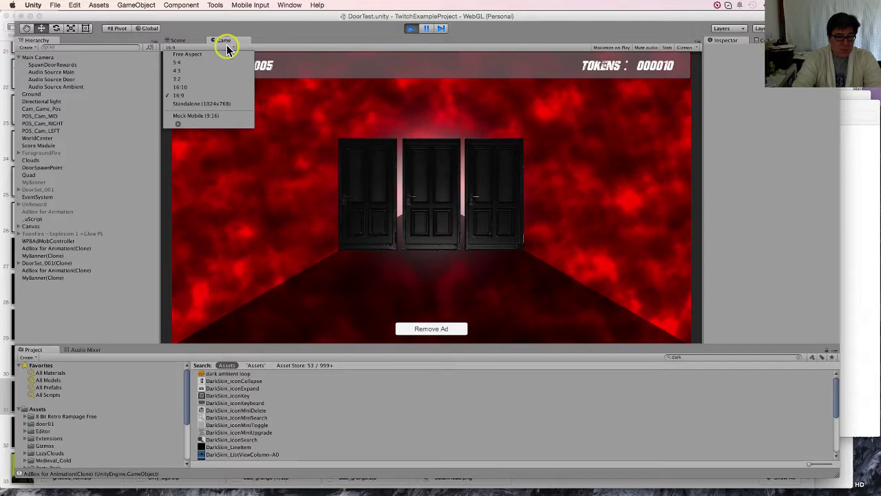
click(223, 115)
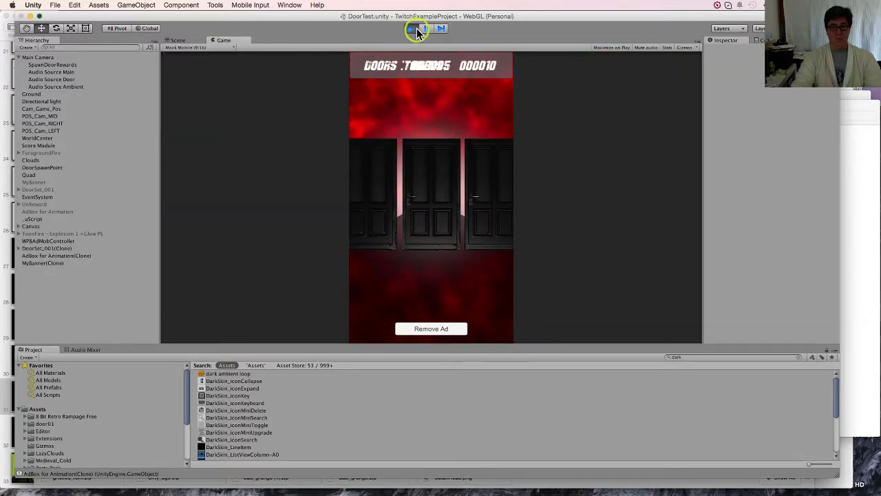
click(434, 330)
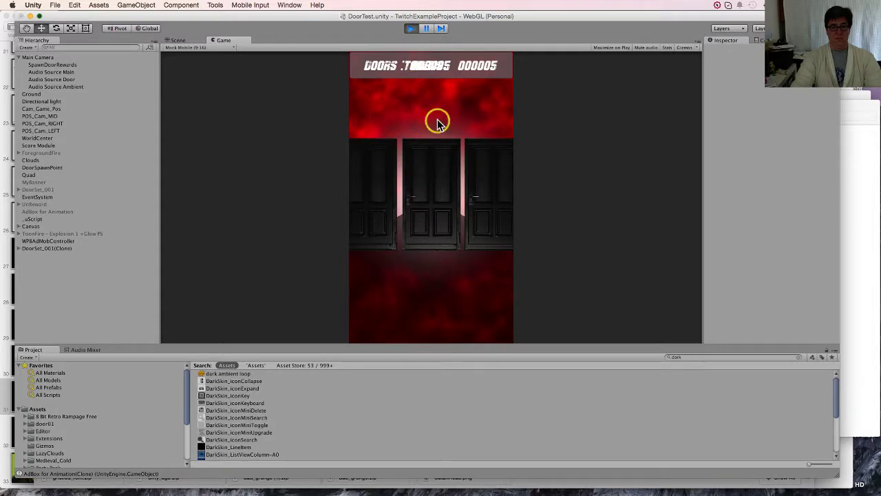
click(414, 31)
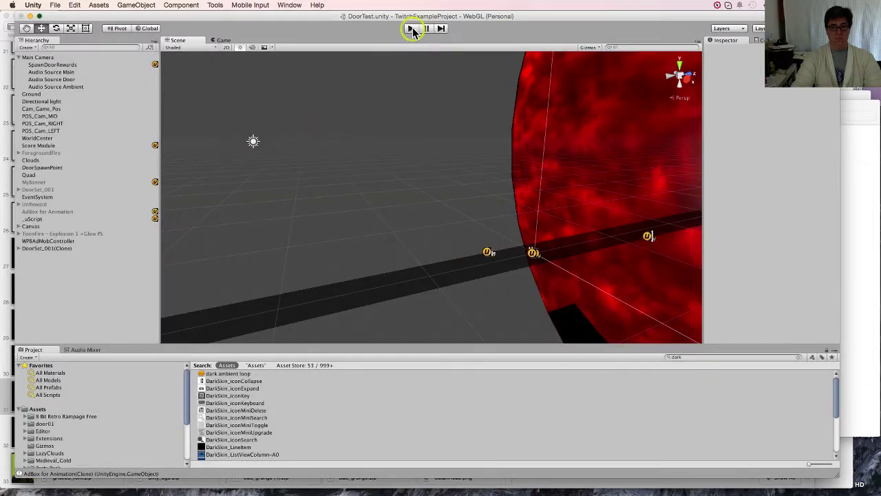
- Check the Game view's start screen in Mock Mobile (9:16) with a brief play test
click(222, 40)
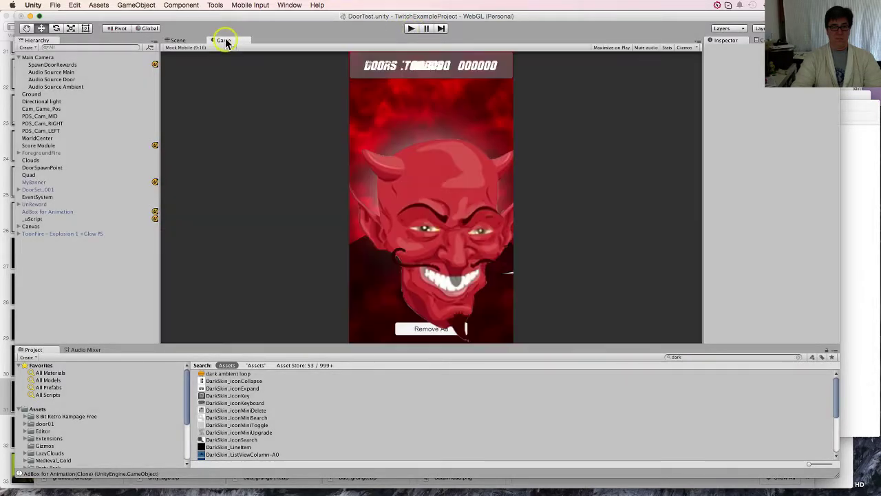
click(200, 48)
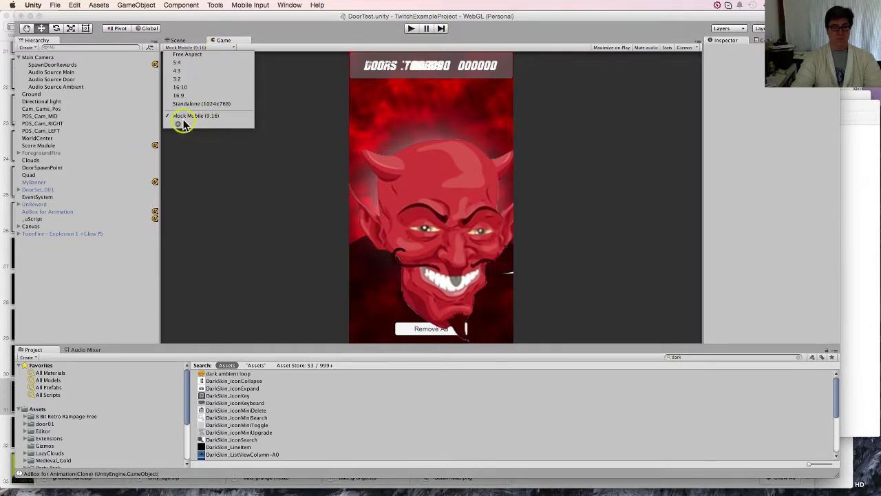
click(329, 73)
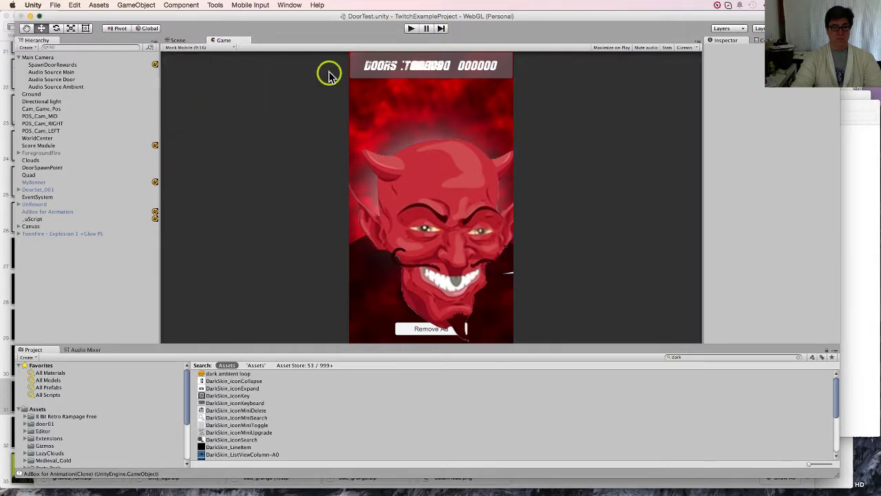
click(410, 28)
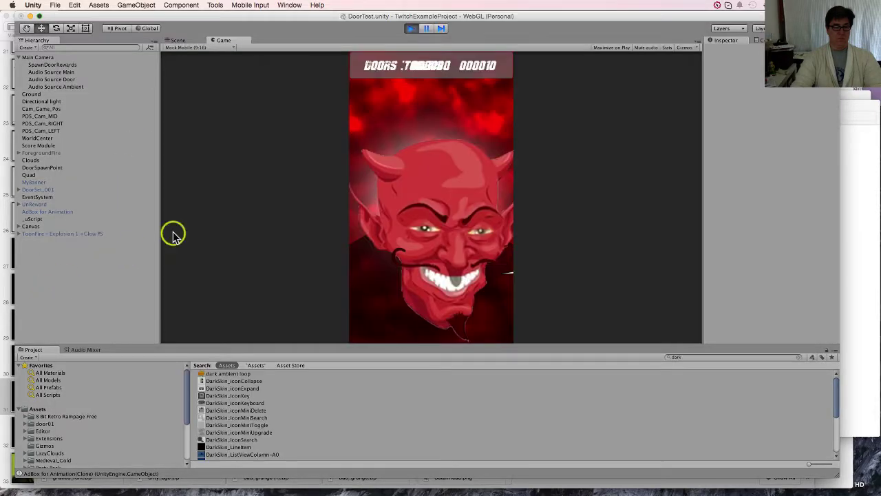
click(409, 29)
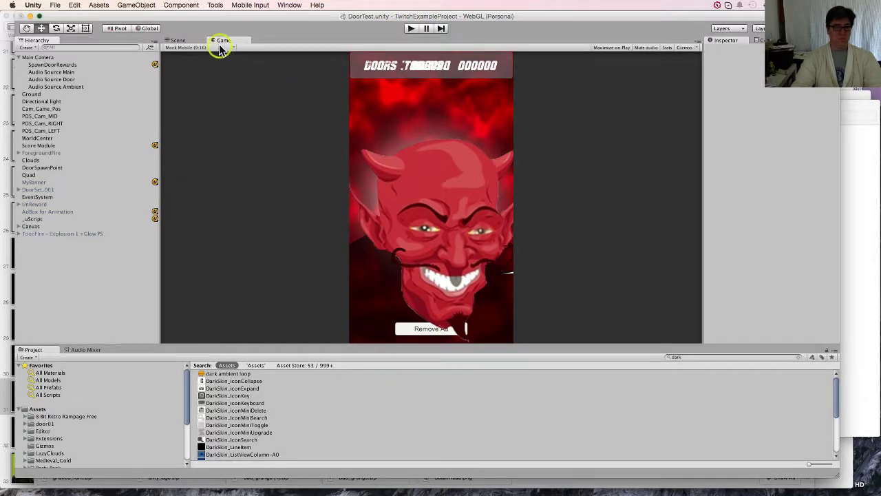
- Enable Maximize on Play for the Game view and run the game
click(219, 47)
click(221, 44)
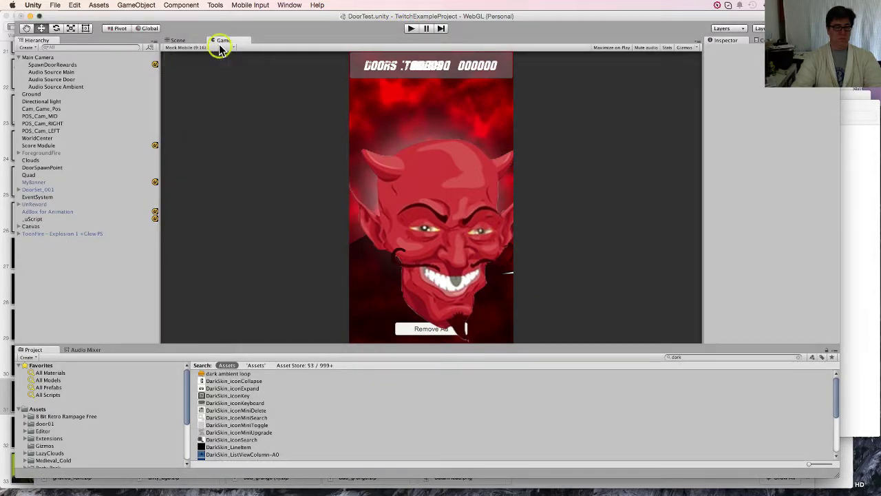
click(616, 49)
click(413, 29)
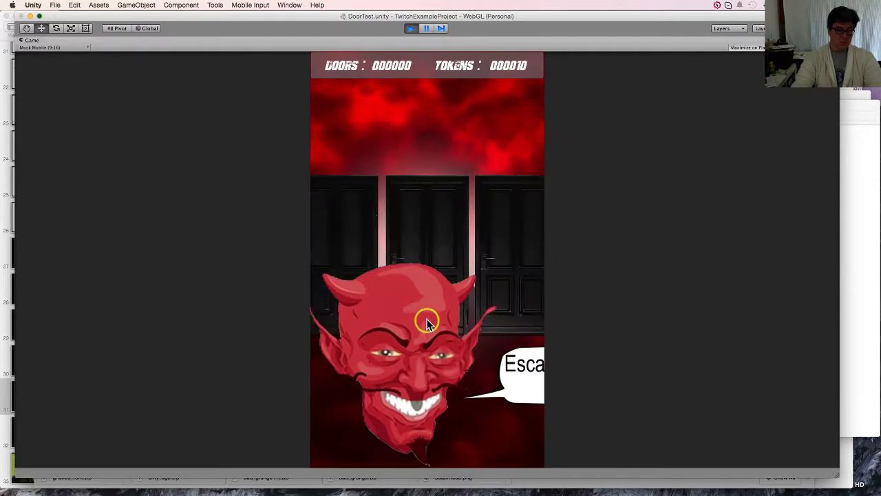
- Play-test the maximized portrait game by starting a round and opening a series of different doors
click(400, 222)
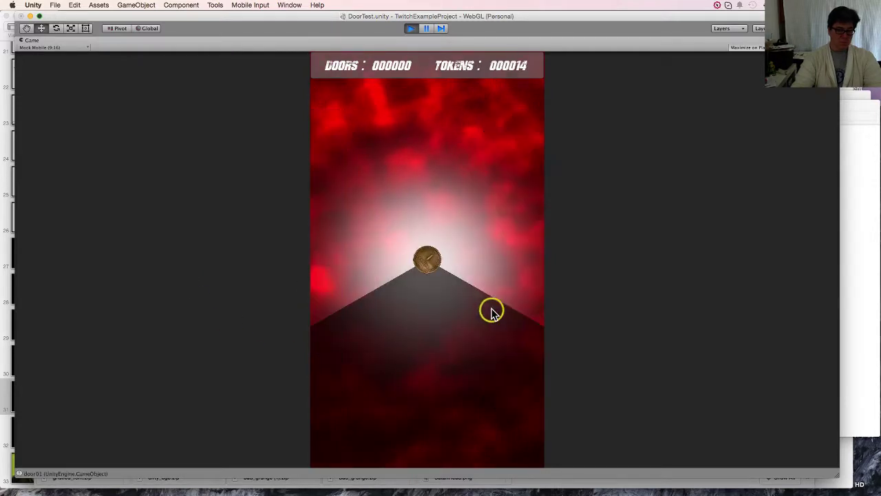
click(498, 264)
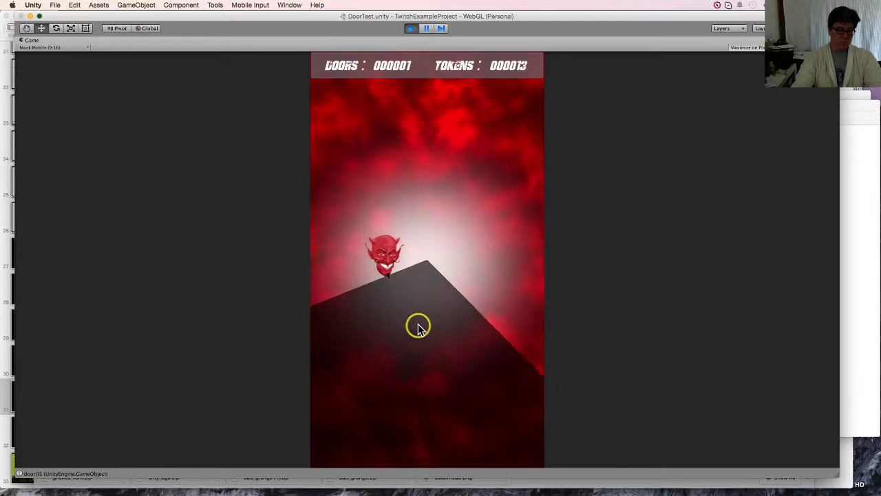
click(375, 303)
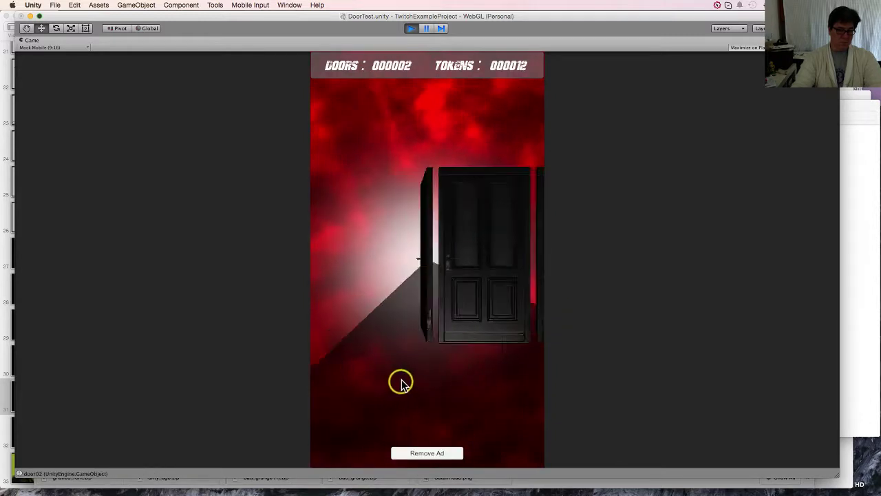
click(428, 265)
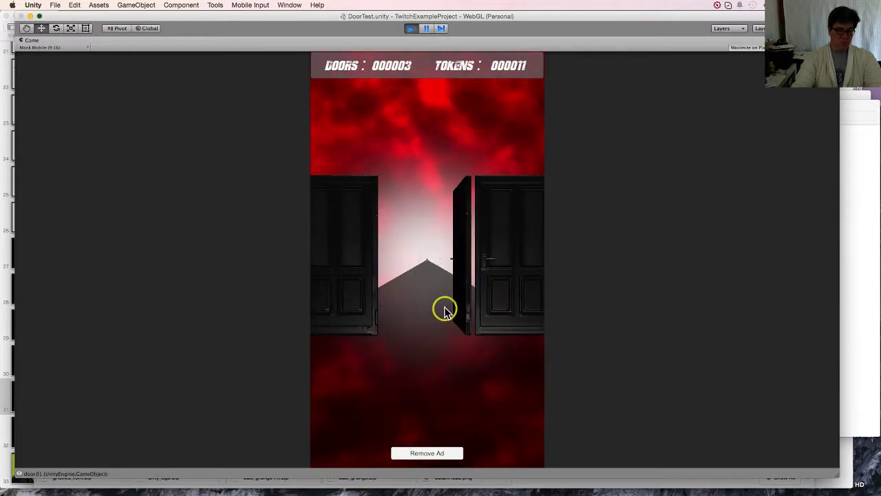
click(486, 266)
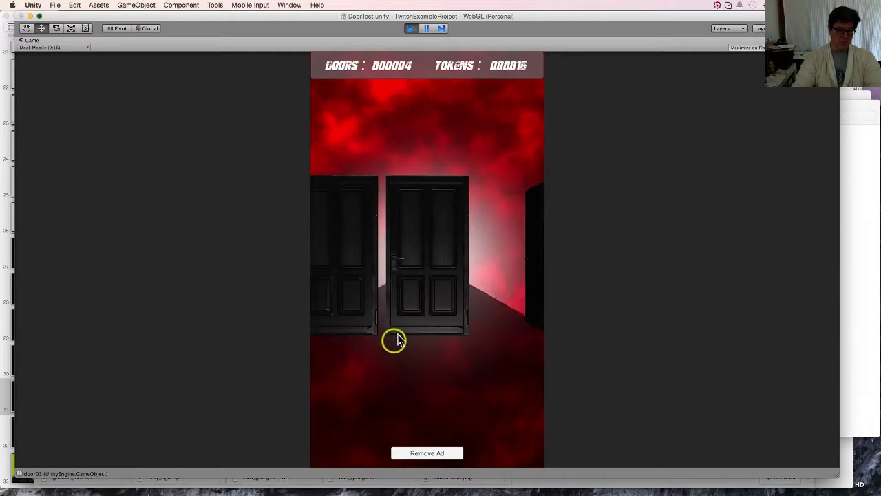
click(425, 273)
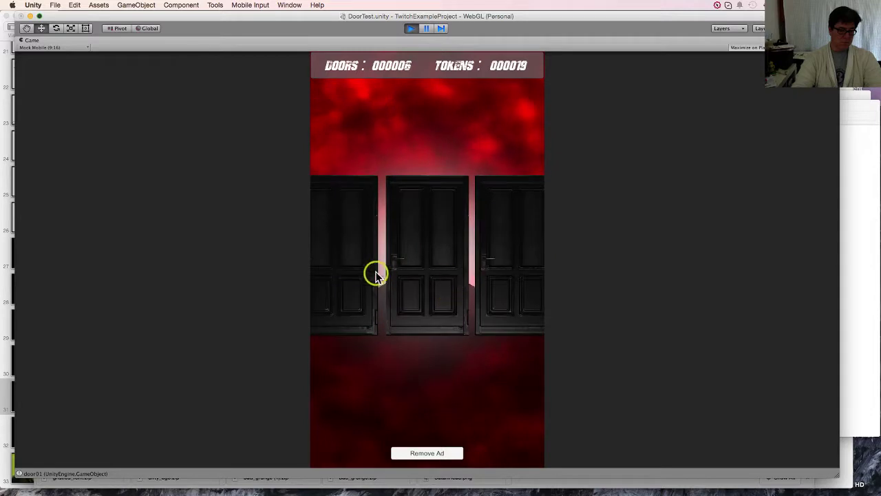
click(346, 268)
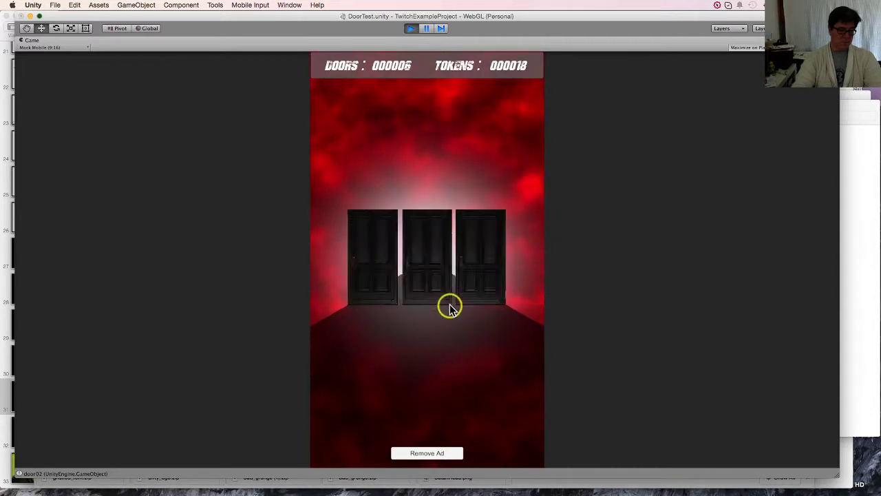
click(436, 261)
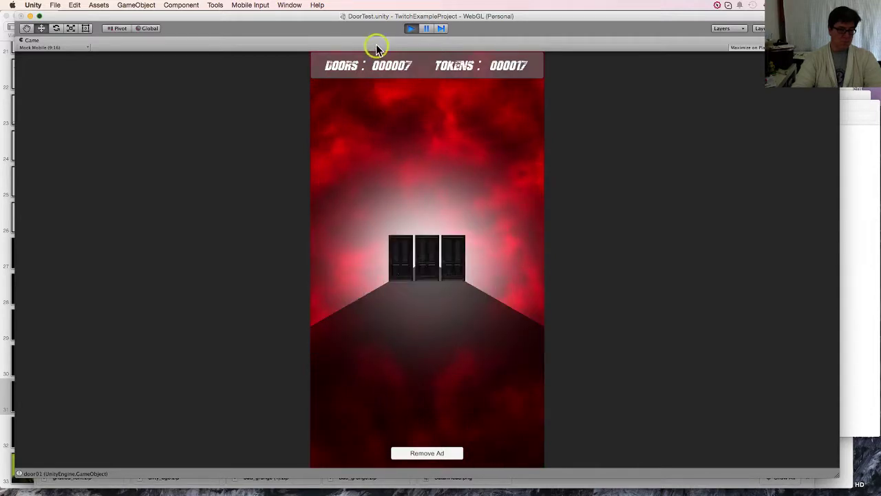
- Set the running game's aspect ratio to 16:10 and open the middle door
click(55, 48)
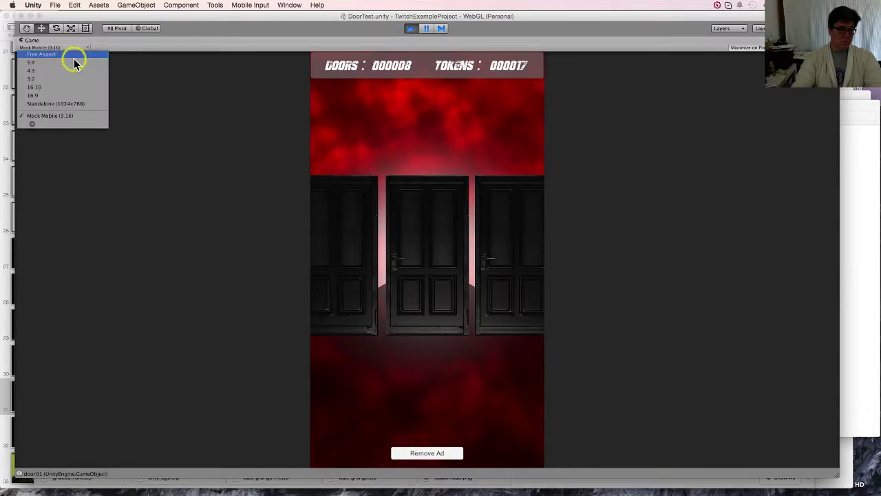
click(80, 88)
click(434, 304)
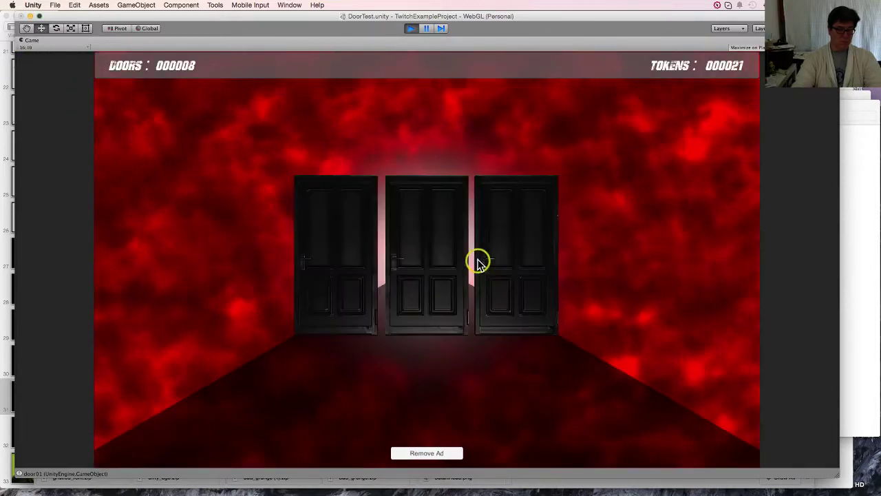
- Play-test the 16:10 game by opening the door on the right and using Remove Ad, and stop the game
click(513, 265)
click(427, 453)
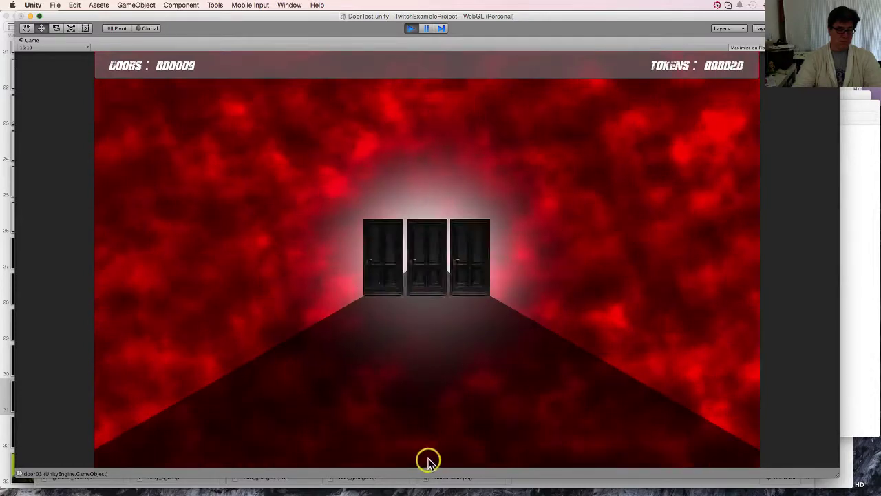
click(413, 28)
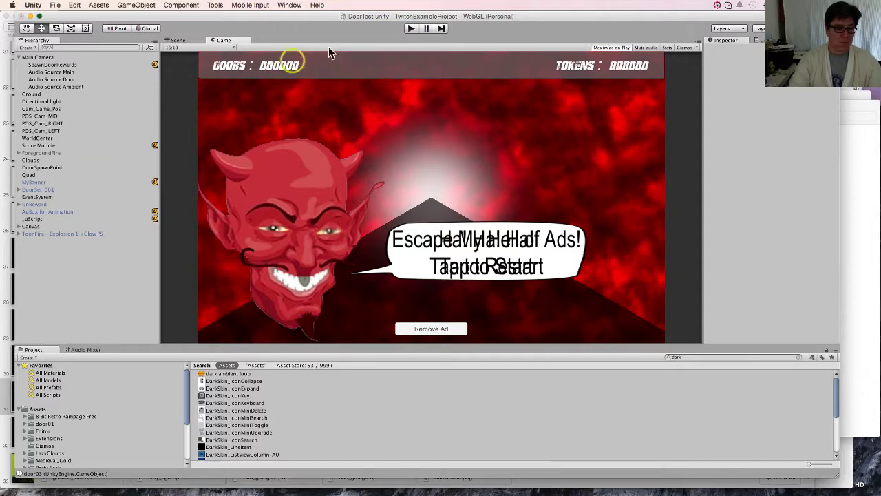
- Run the game again, start a round, open the left and middle doors to hear the sounds, and stop it
click(411, 31)
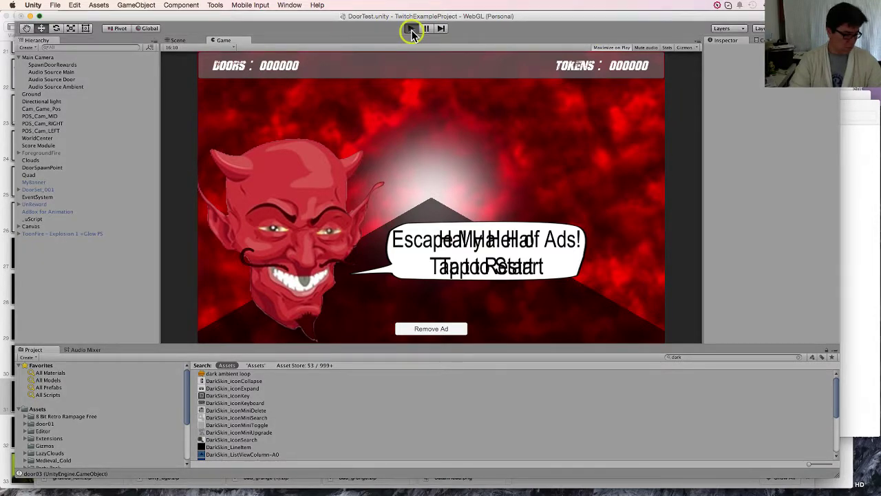
click(412, 31)
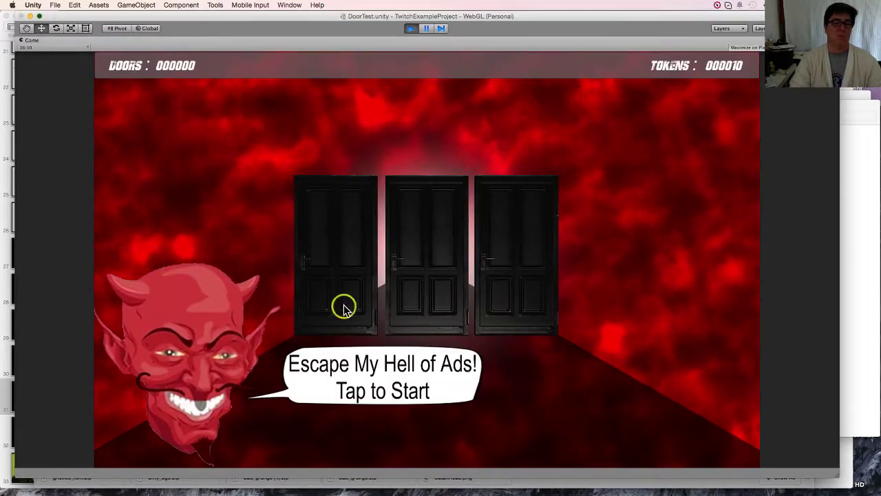
click(345, 305)
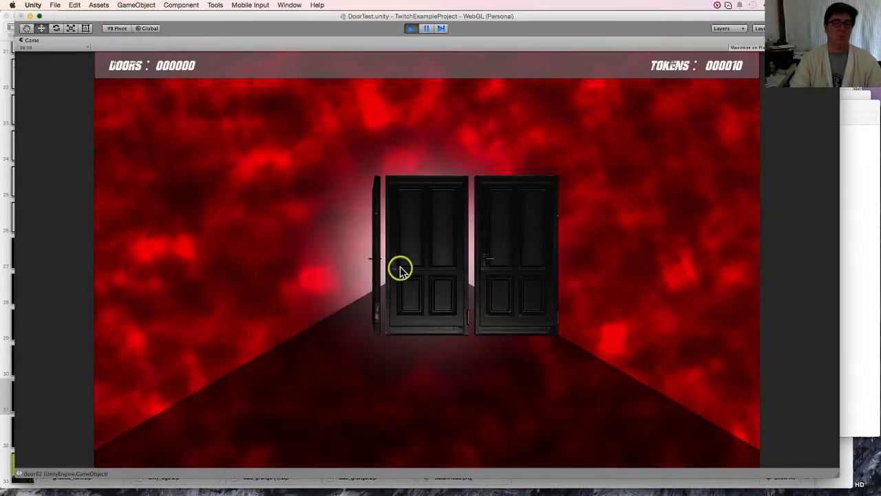
click(388, 311)
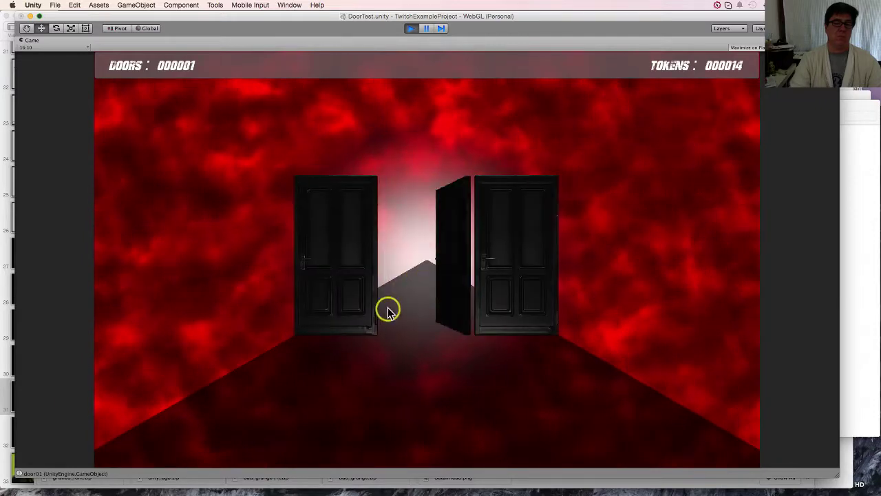
click(410, 30)
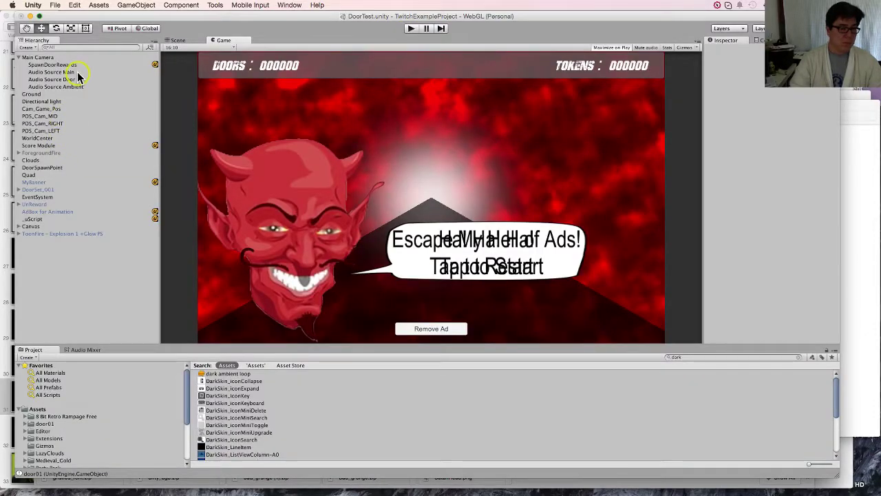
- Compare the audio source settings of Audio Source Main and Audio Source Door under Main Camera
click(85, 72)
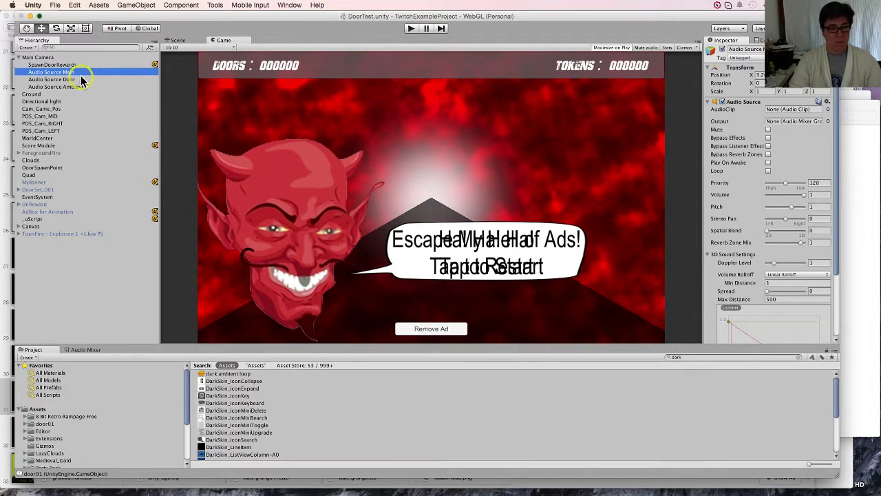
click(81, 80)
click(81, 72)
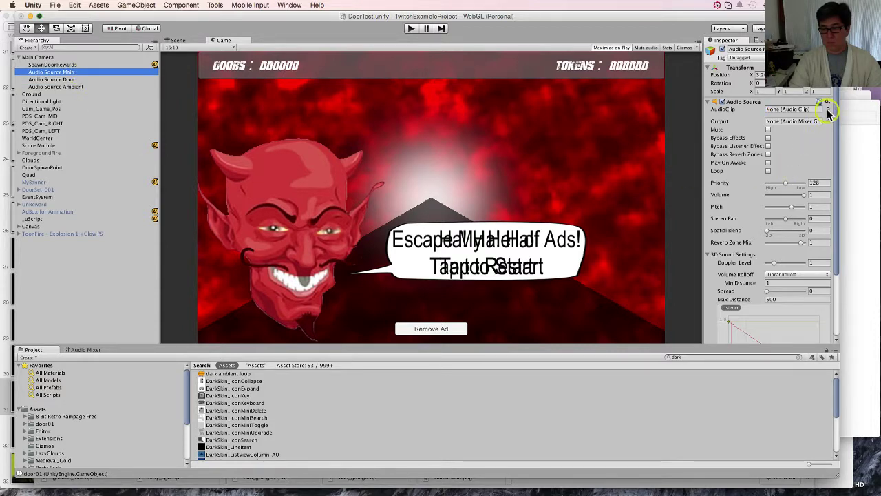
click(96, 80)
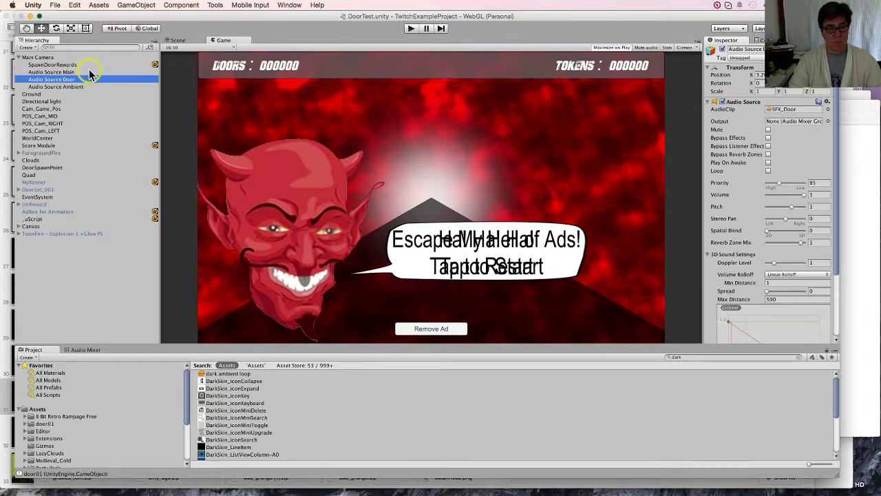
click(89, 71)
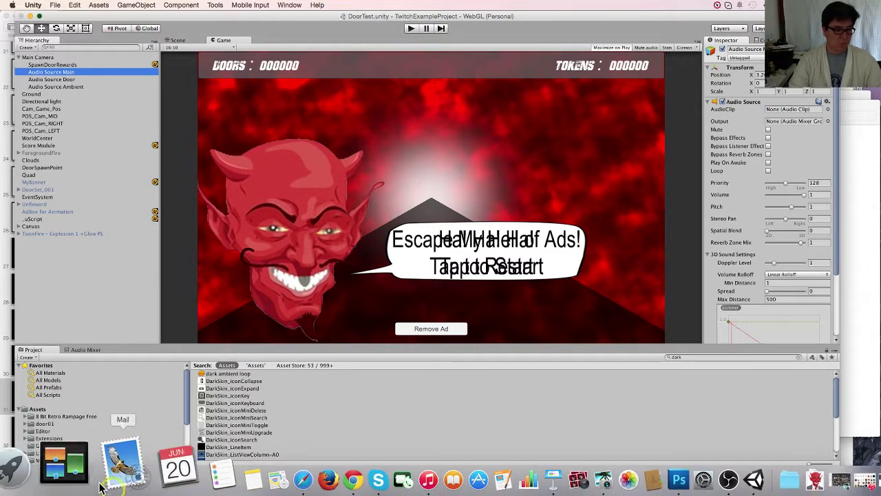
- Switch to the uScript window and inspect the Play AudioSource node that plays SND_LevelStart in the Scoring graph
click(89, 468)
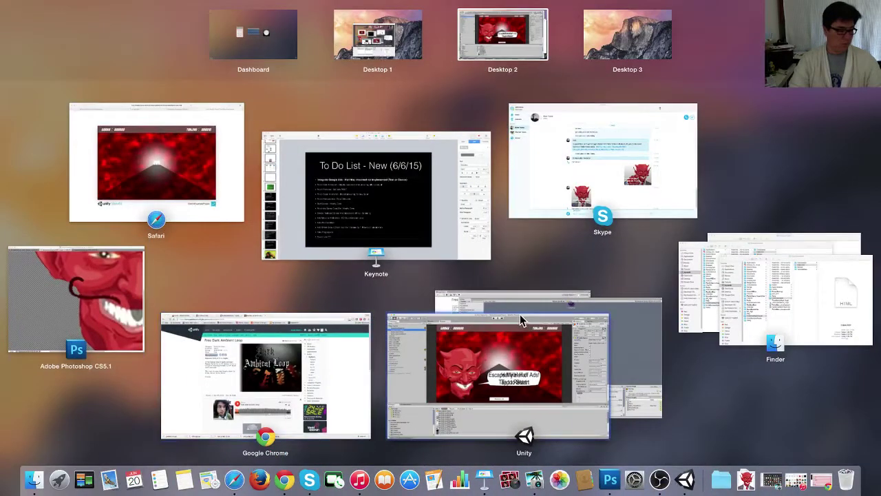
click(632, 321)
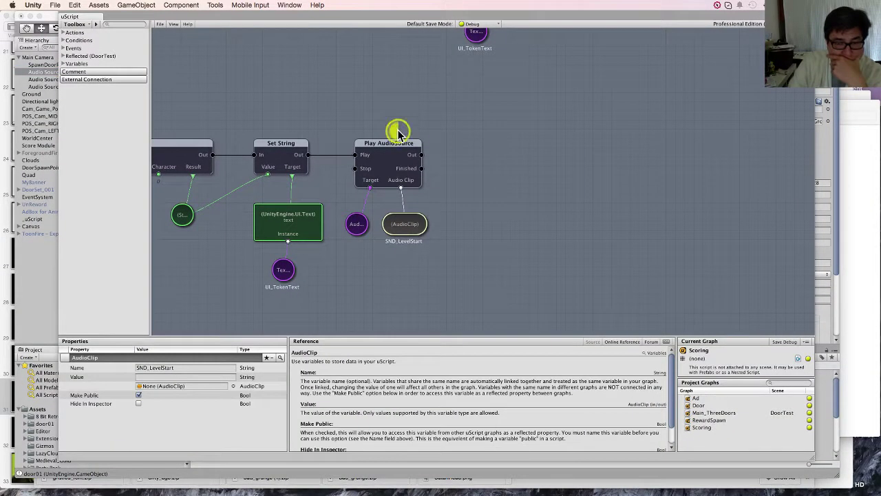
click(398, 173)
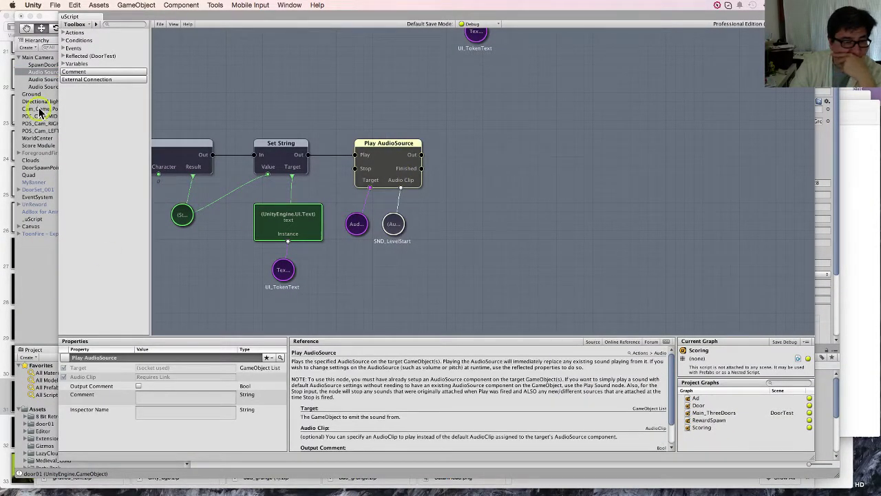
- Set the volume of Audio Source Main to 0.5 in the Unity scene
click(43, 66)
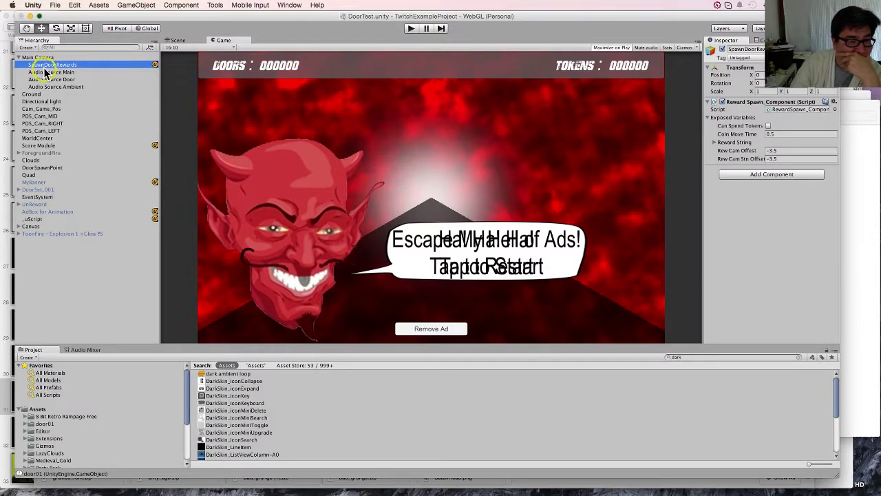
click(45, 72)
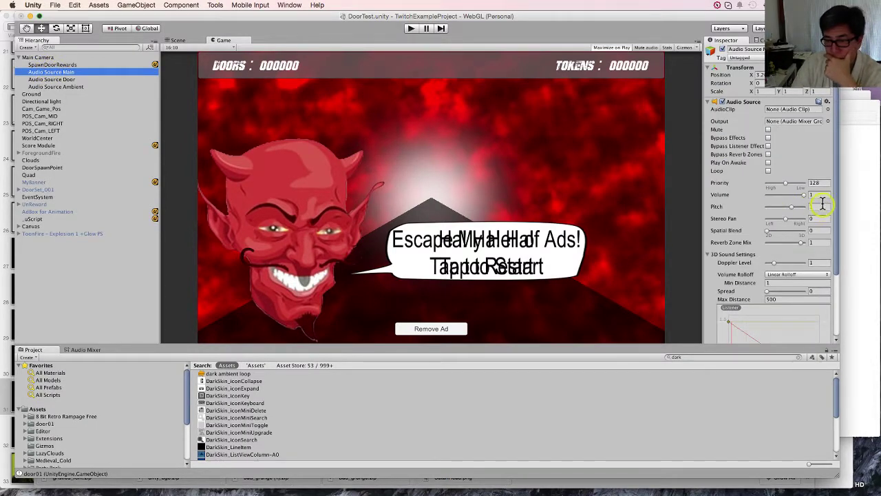
click(810, 195)
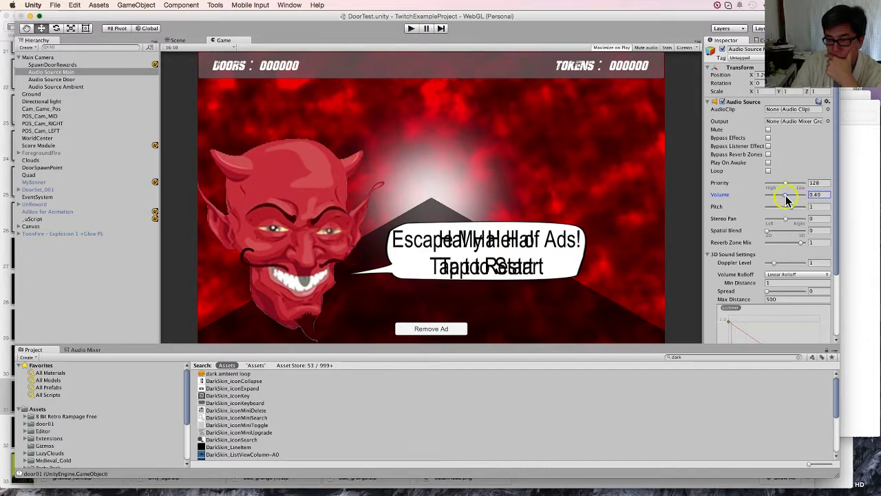
key(BackSpace)
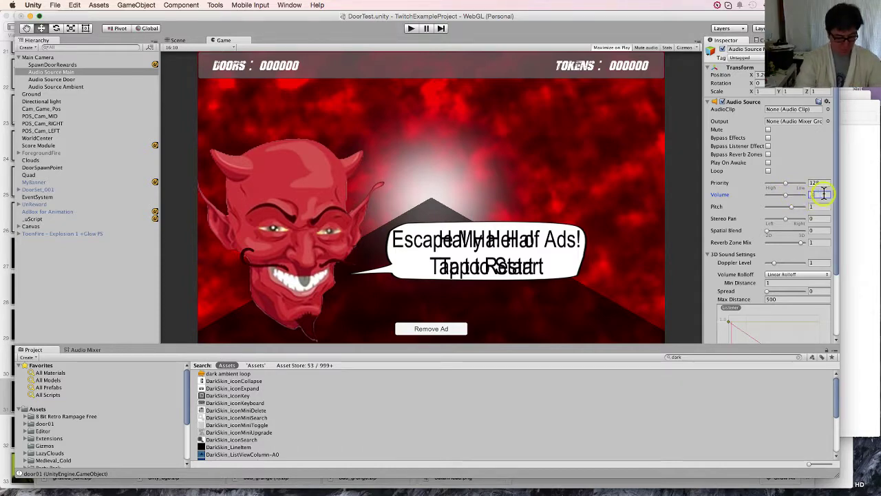
text(0.5)
- Run the game to check the sound volume, starting a round, opening several doors and using Remove Ad
click(411, 28)
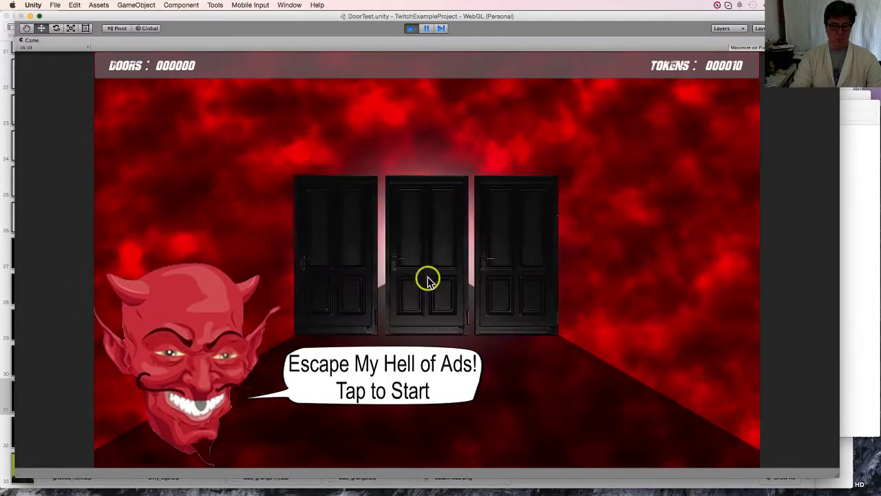
click(427, 279)
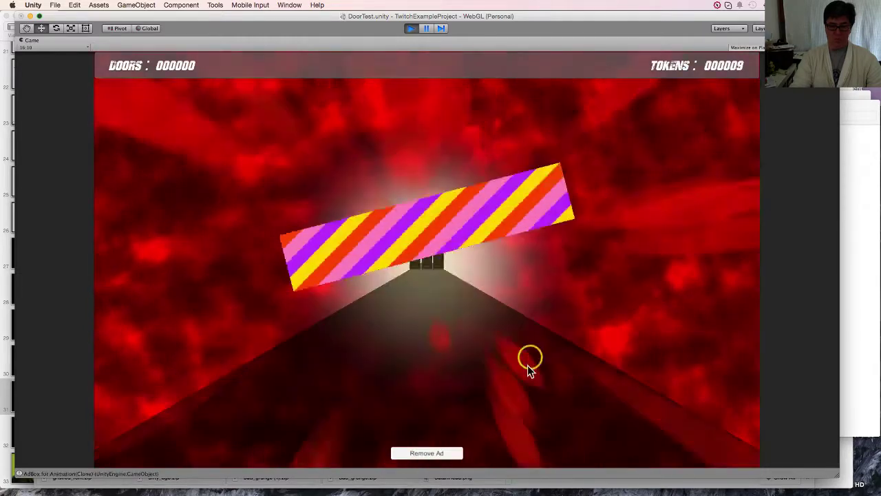
click(439, 453)
click(527, 250)
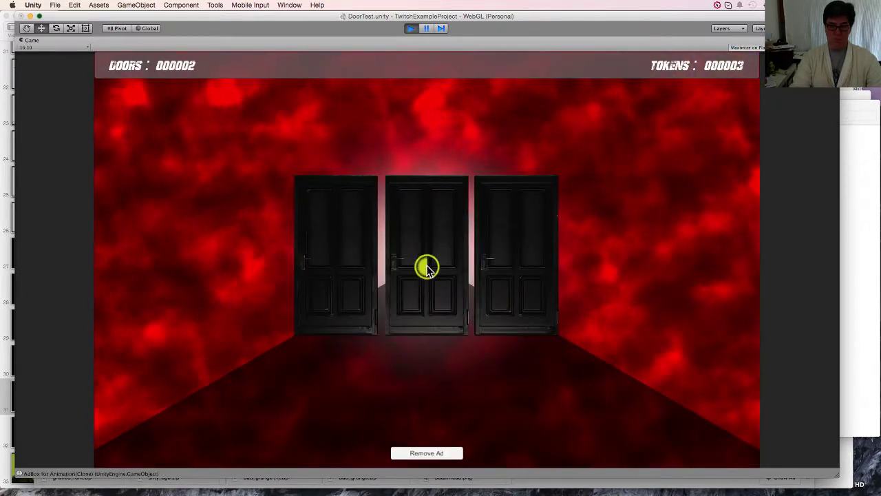
click(427, 268)
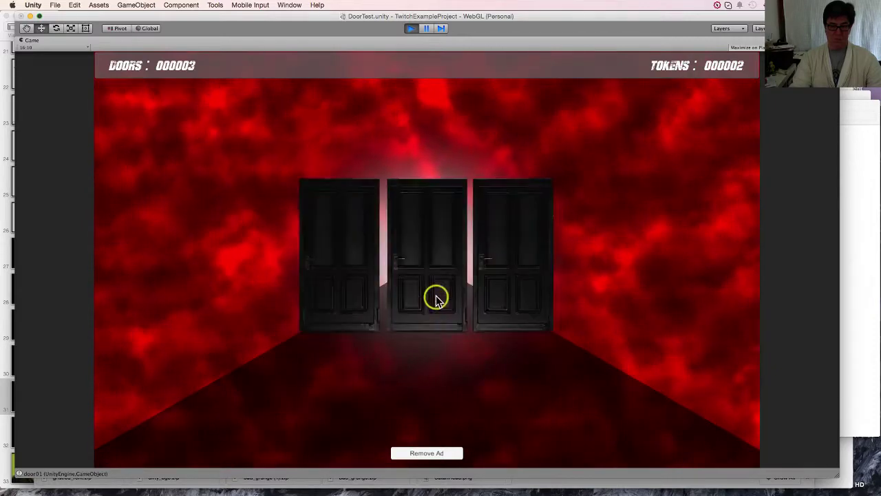
click(436, 298)
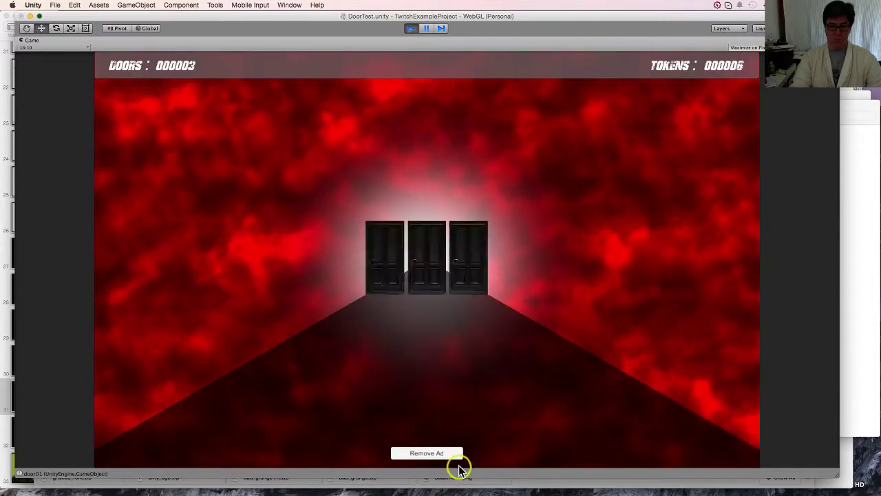
click(466, 265)
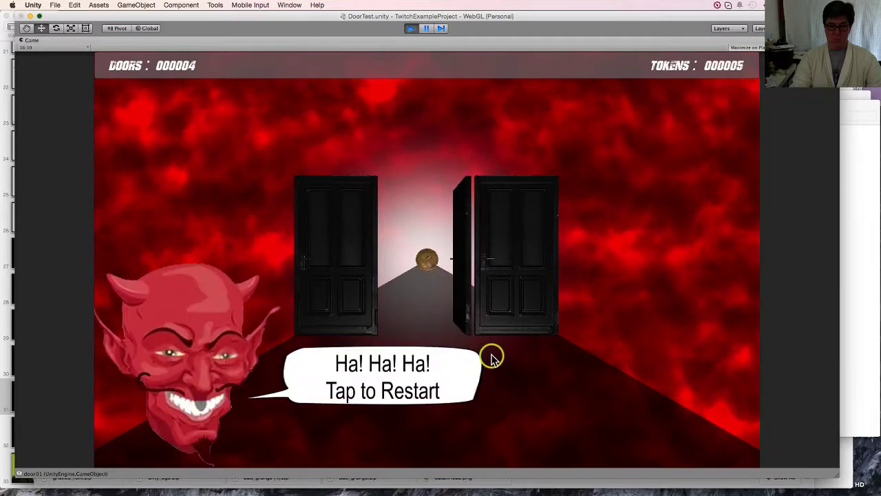
- Restart the game from the end screen, begin a new round and stop the play test
click(482, 303)
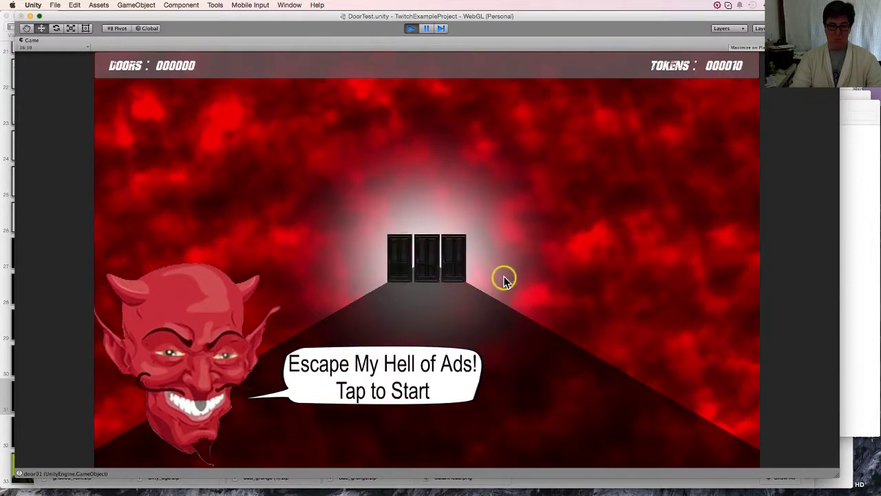
click(405, 372)
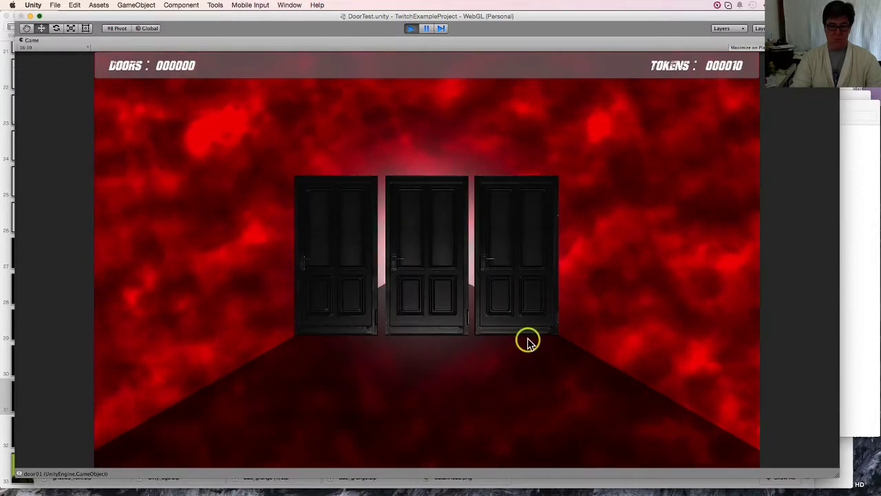
click(411, 28)
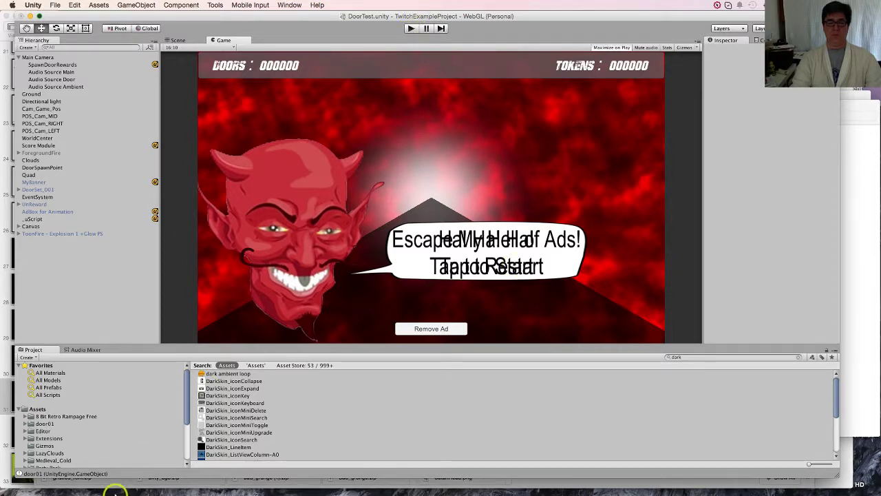
- Copy the game-over Set Bool node and its linked EndScreenText active property in the uScript Scoring graph
mouse_move(115, 492)
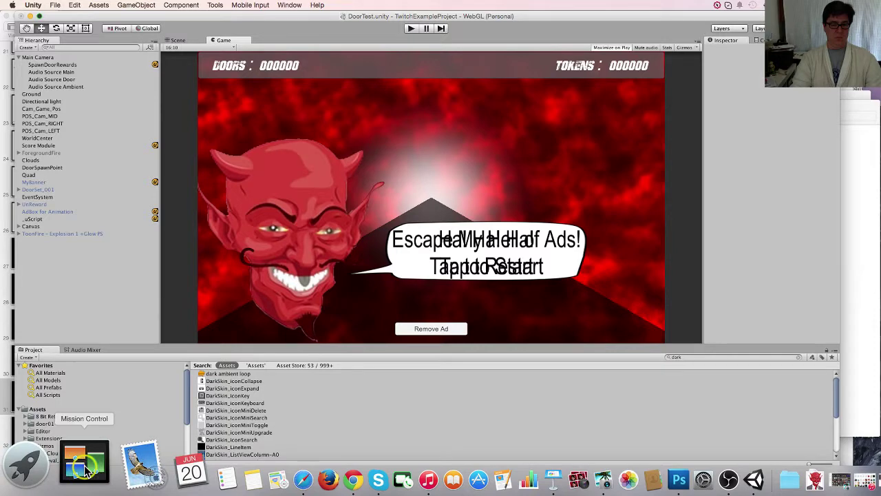
click(84, 468)
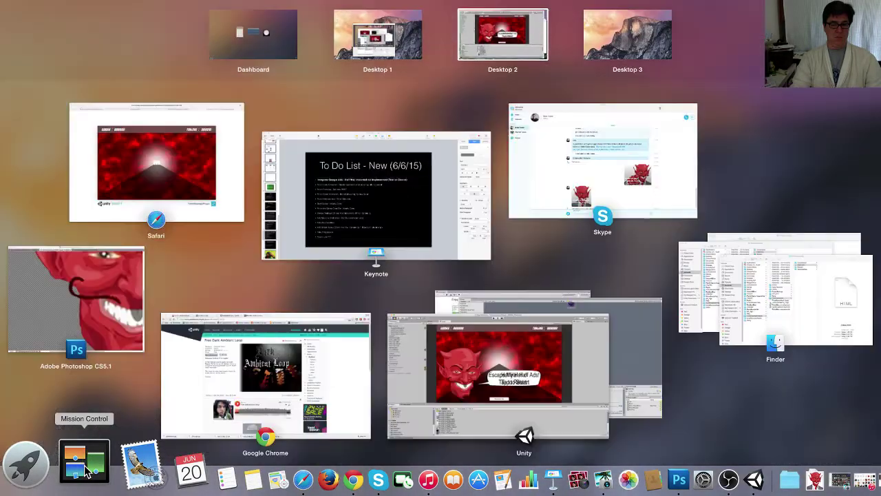
click(632, 358)
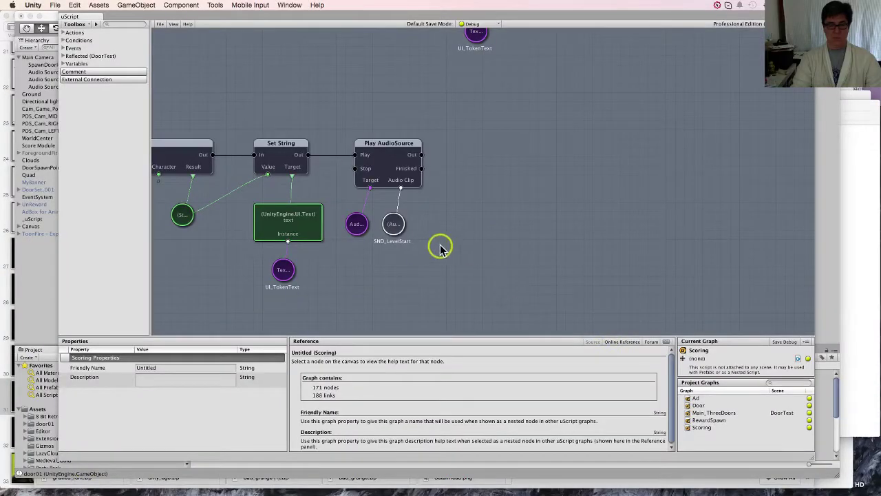
drag(441, 246, 327, 57)
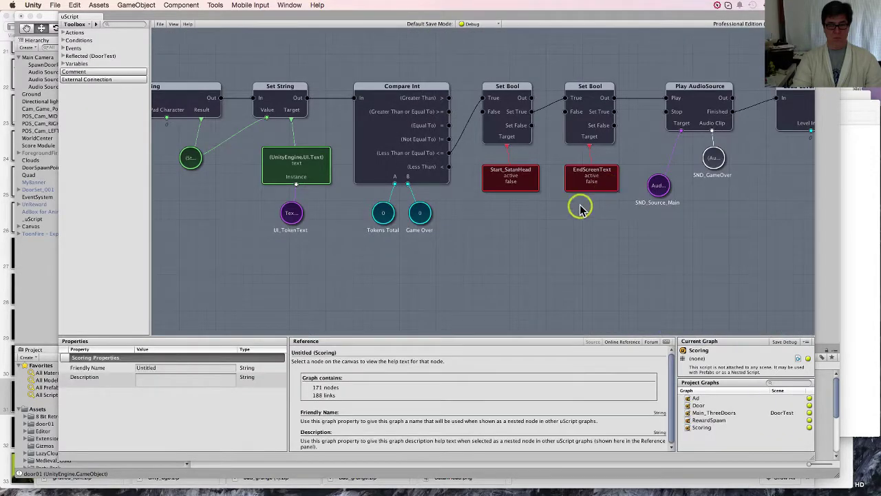
drag(581, 209, 441, 213)
click(445, 115)
shift+click(453, 193)
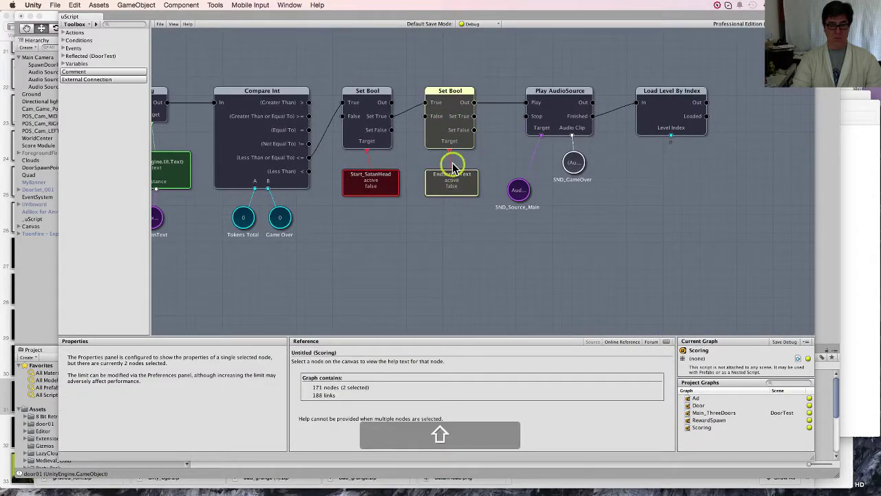
drag(420, 61, 472, 226)
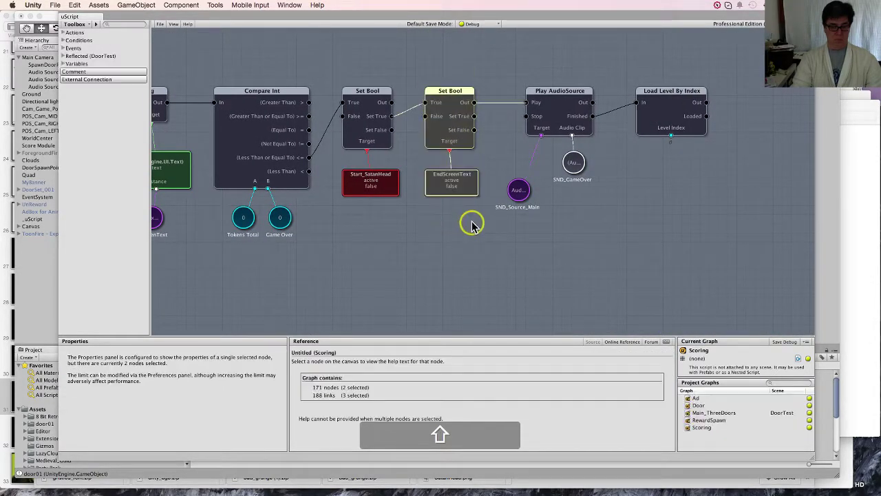
scroll(486, 229, down, 10)
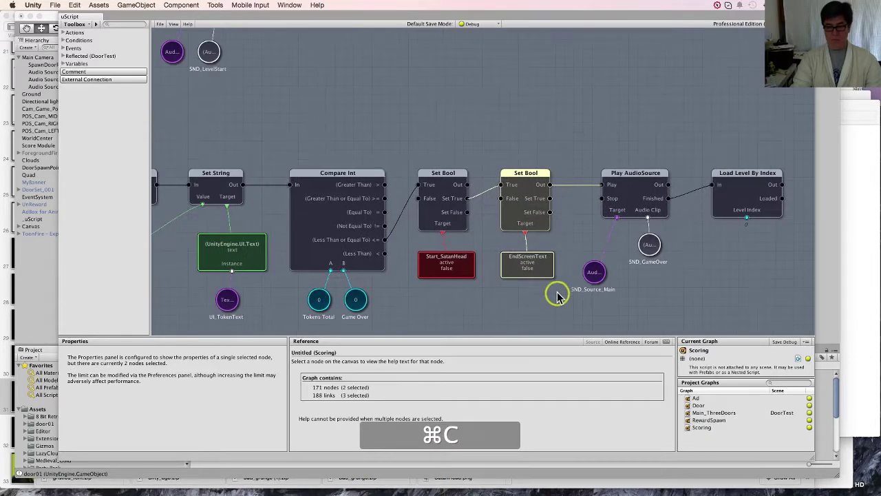
scroll(440, 194, up, 10)
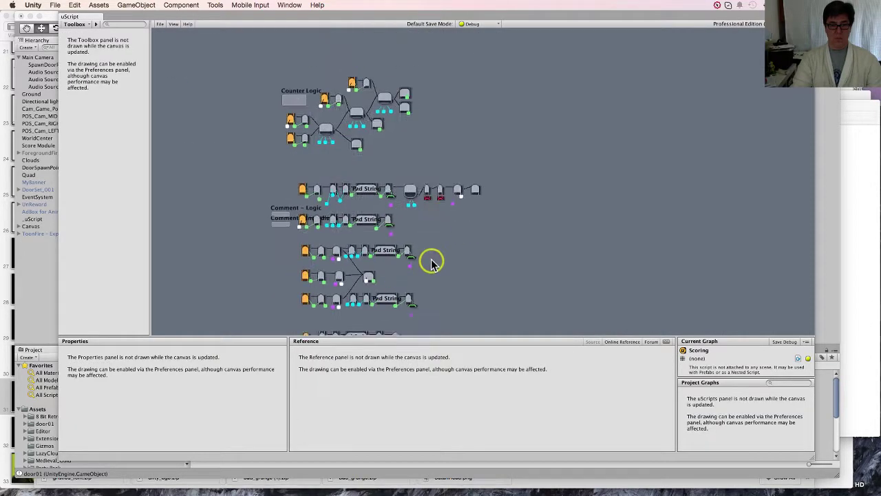
- Check the game-over nodes in the Scoring graph and open Main_ThreeDoors to examine its door-spawning chain and the Button and EndScreenText Set Bool nodes
middle_drag(465, 174, 456, 227)
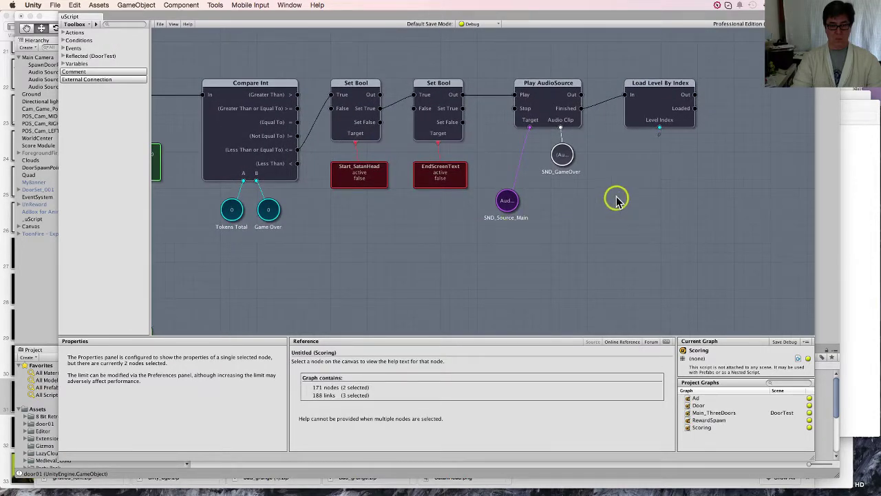
scroll(415, 152, down, 10)
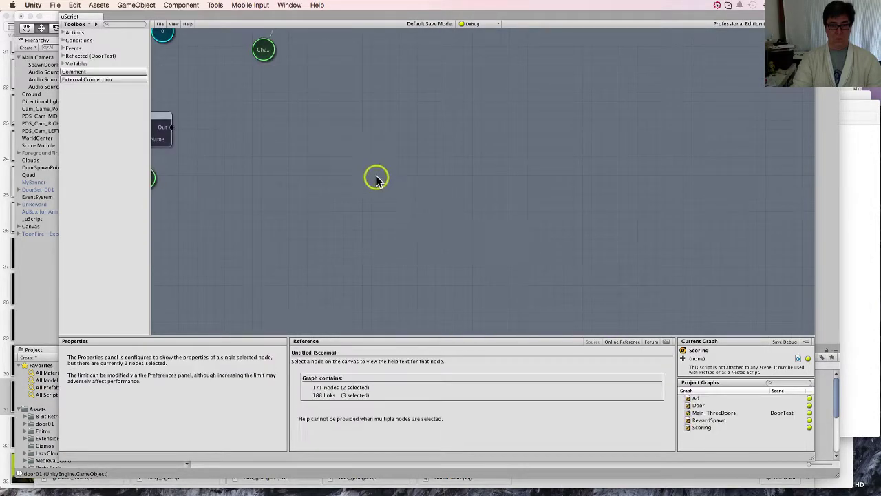
scroll(401, 175, down, 5)
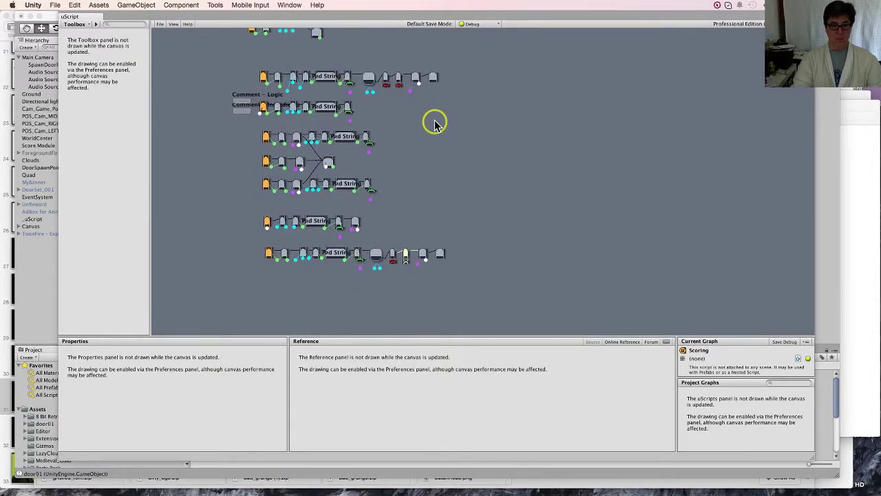
scroll(406, 158, down, 5)
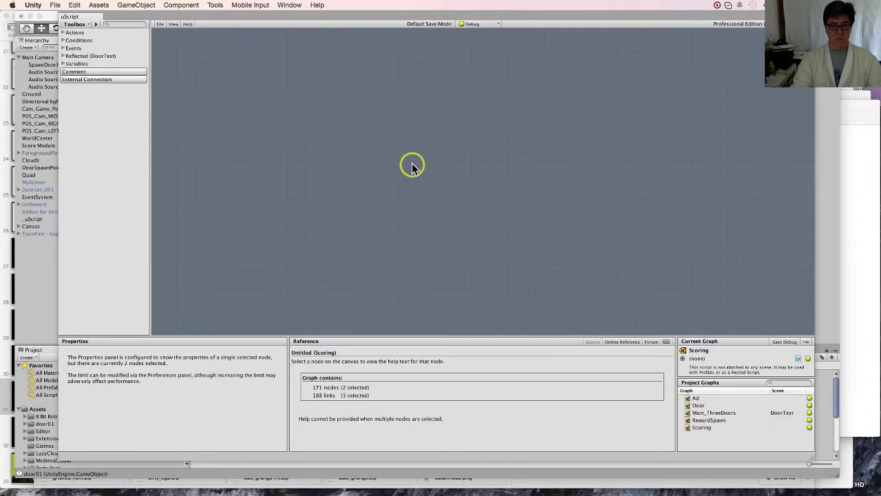
click(716, 412)
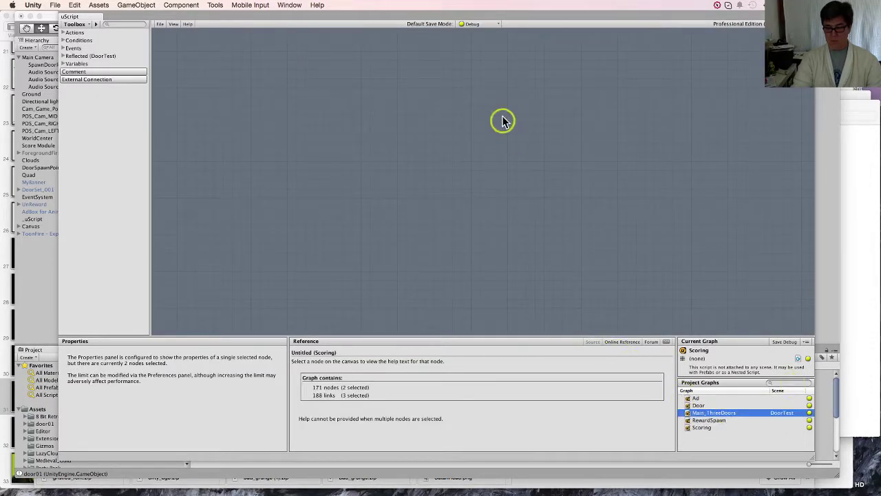
middle_drag(581, 160, 356, 175)
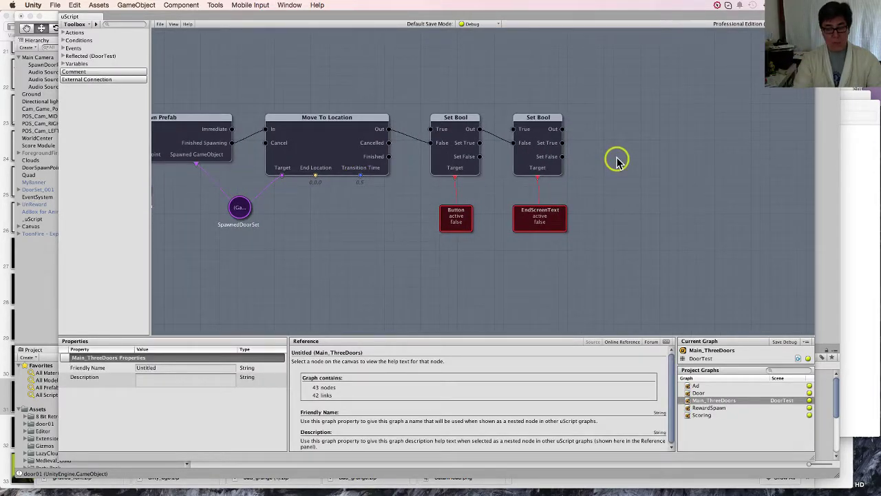
mouse_move(479, 191)
middle_down()
mouse_move(674, 191)
mouse_move(620, 213)
mouse_move(665, 236)
mouse_move(308, 209)
middle_up()
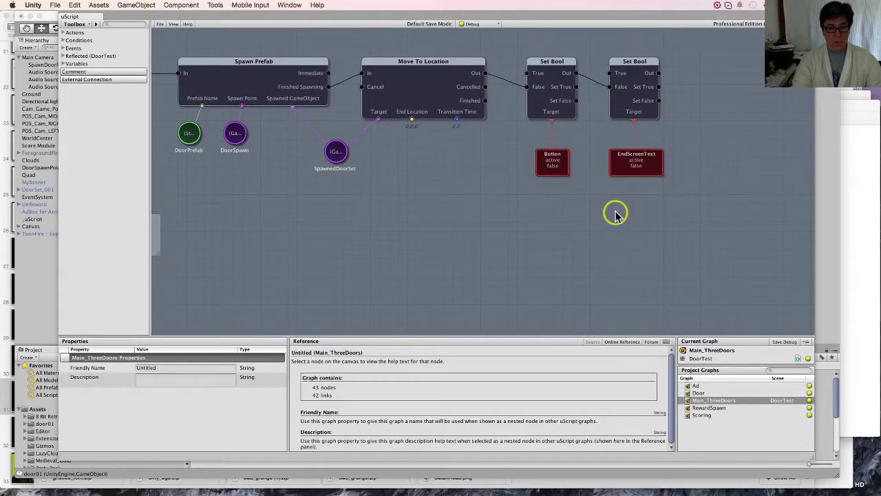
middle_drag(615, 215, 522, 236)
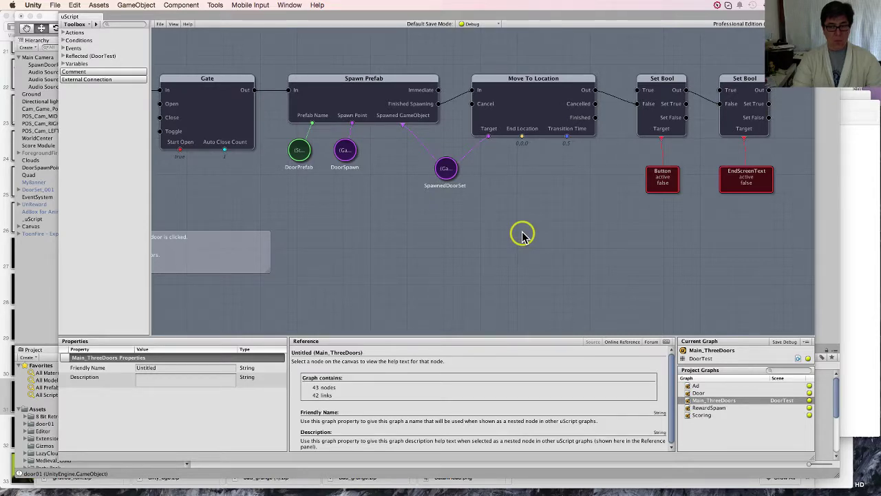
middle_drag(408, 230, 489, 262)
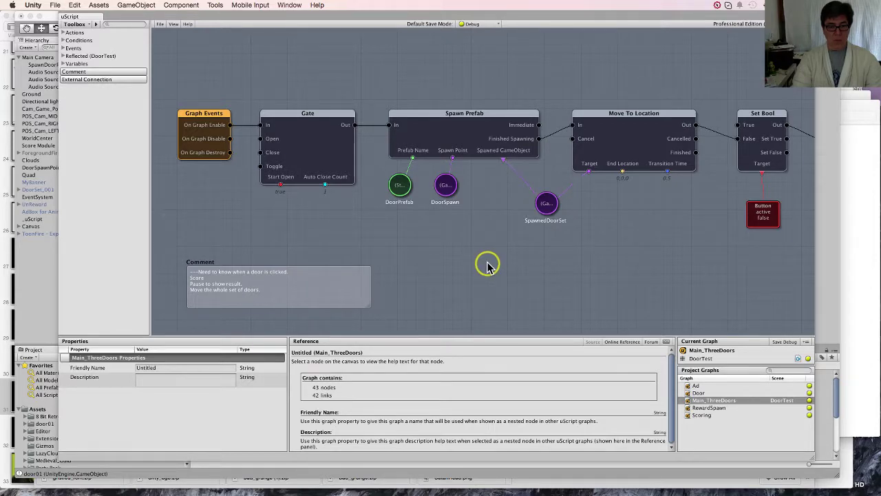
- Switch to the main Unity window, run the game and start a round from the Tap to Start screen
click(49, 285)
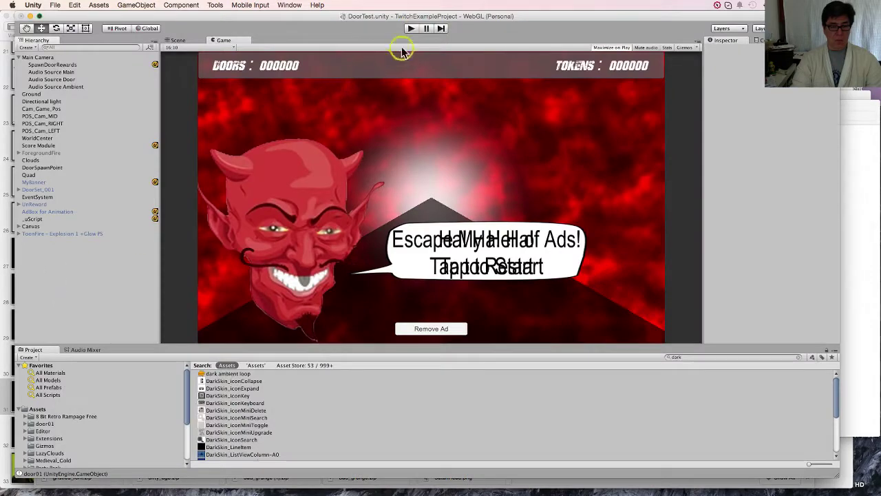
click(413, 29)
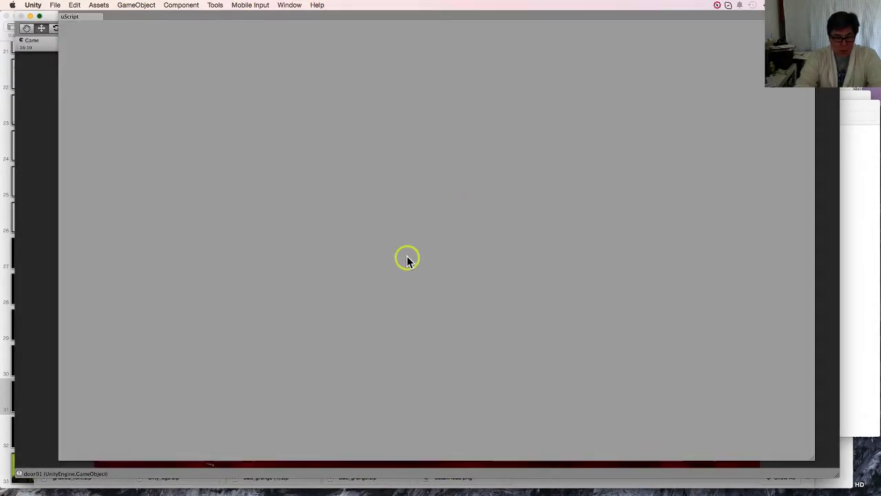
click(51, 249)
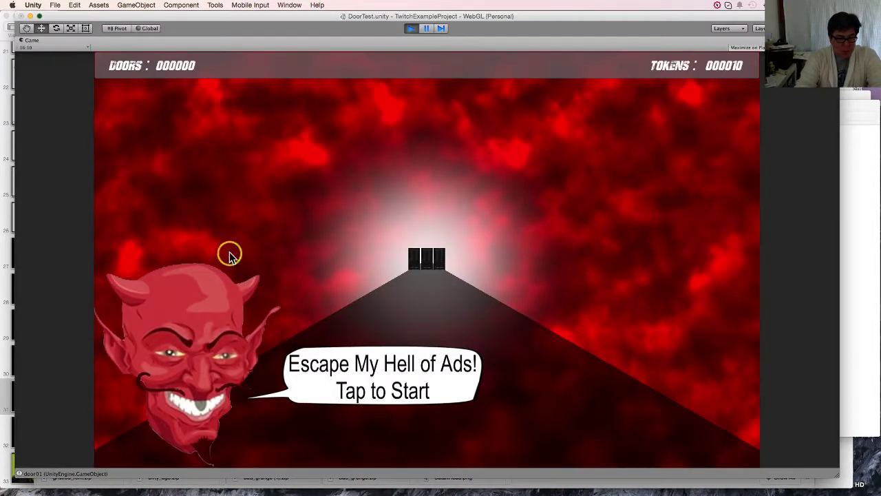
click(436, 365)
- Play to the game-over screen by opening doors and using Remove Ad, restart from it and stop the play test
click(419, 272)
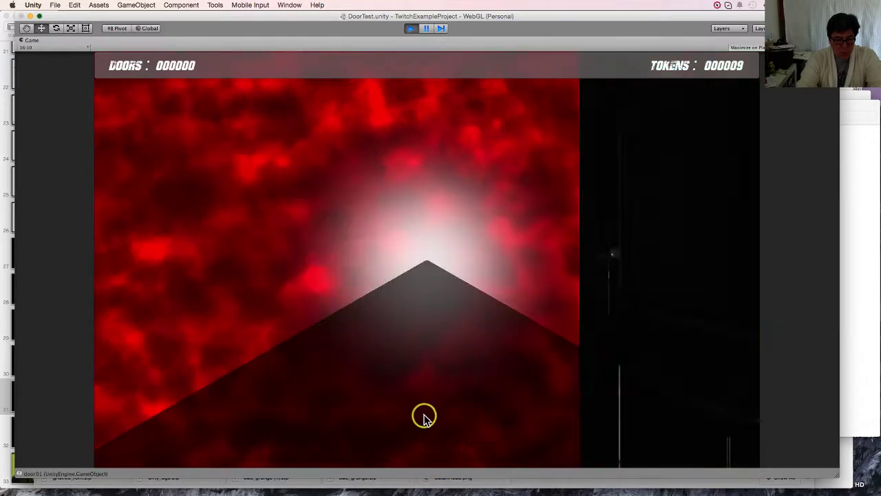
click(431, 261)
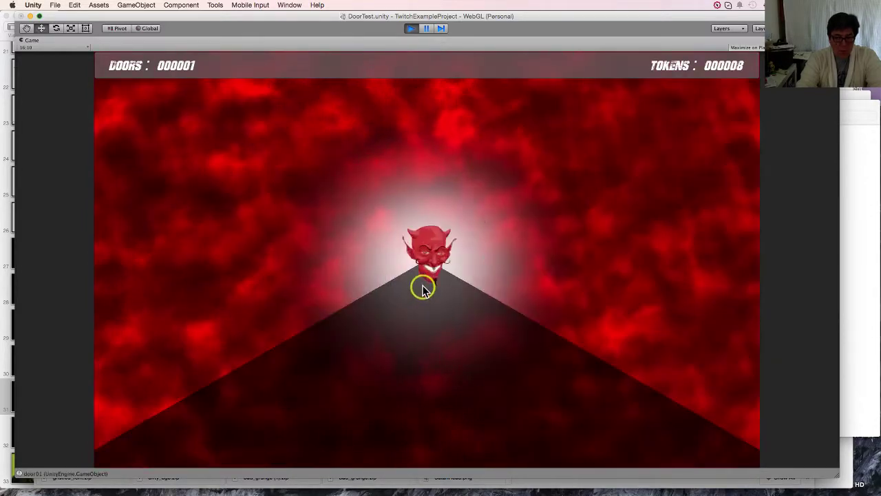
click(423, 453)
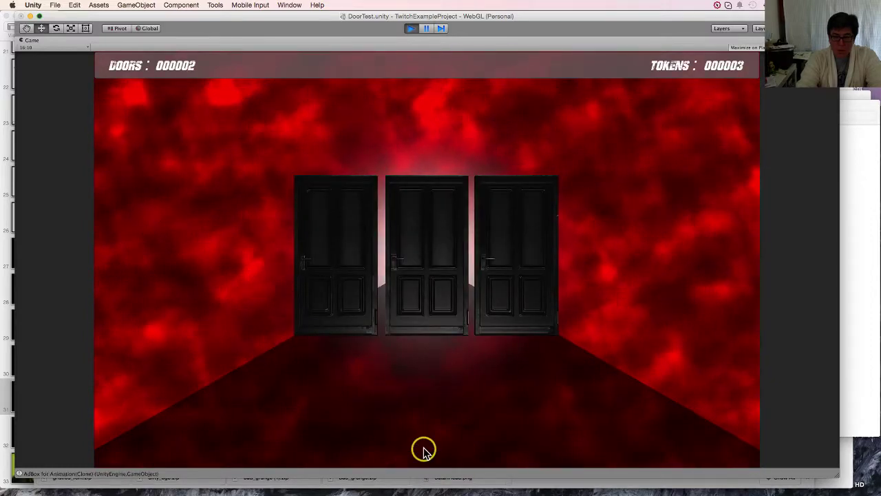
click(477, 259)
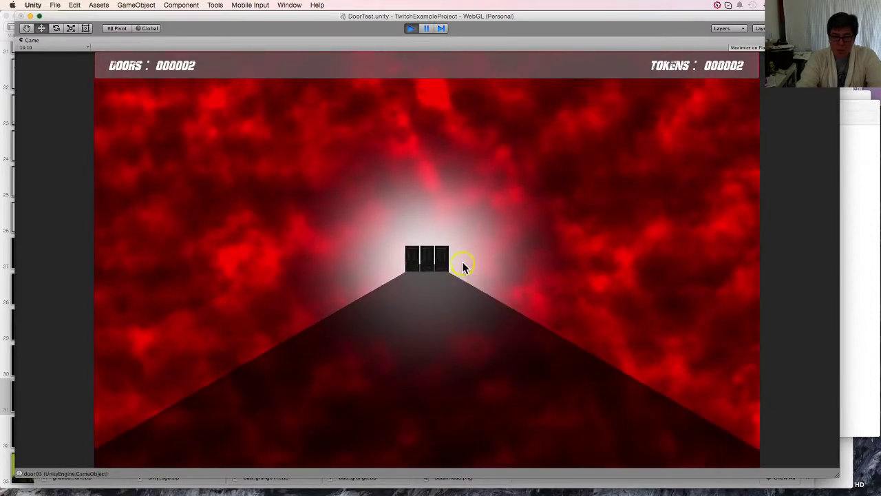
click(487, 248)
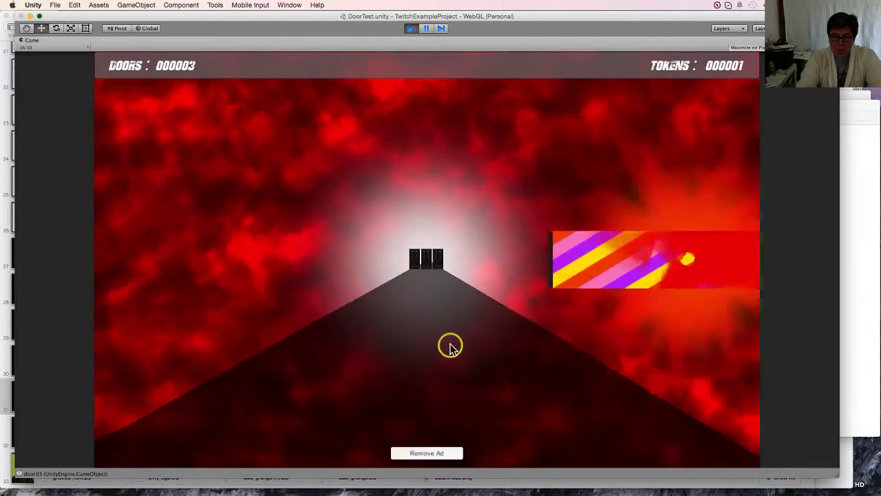
click(433, 454)
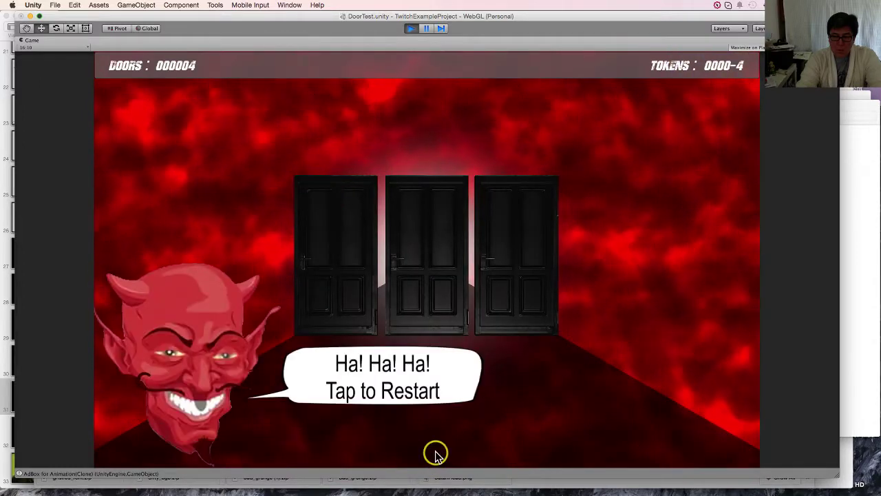
click(395, 376)
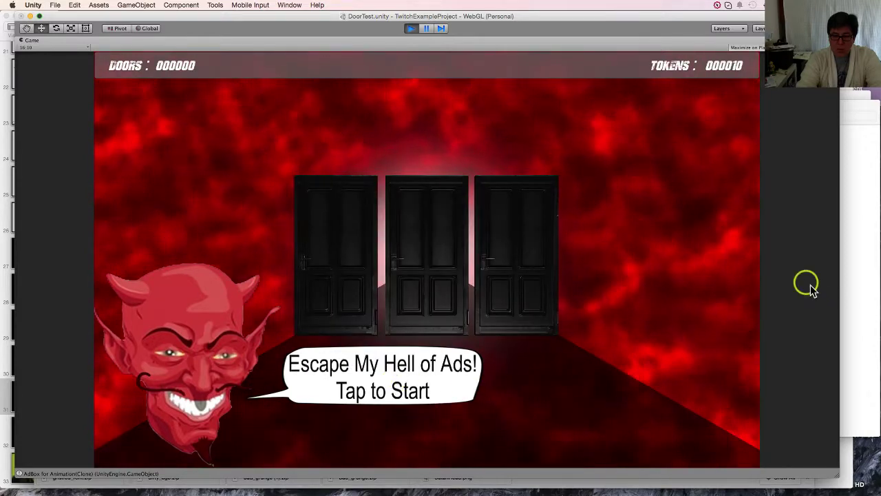
click(412, 29)
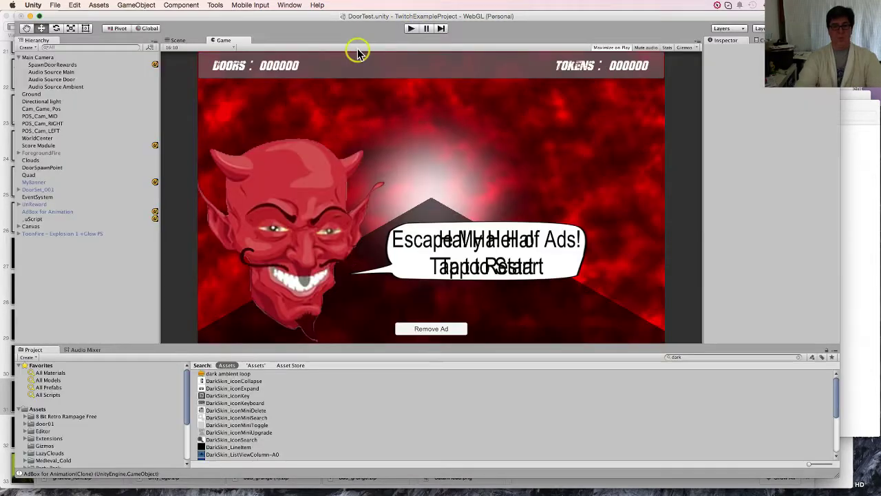
- Run the game again, start a new round and open the first several middle doors
click(410, 28)
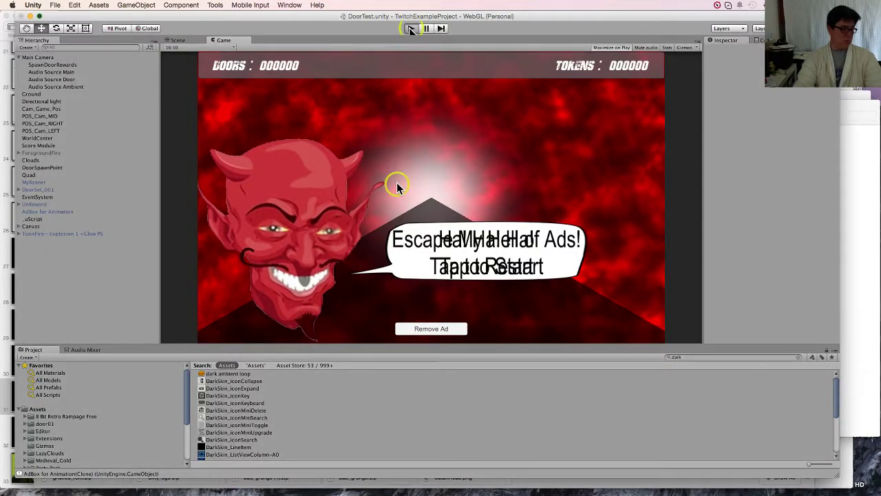
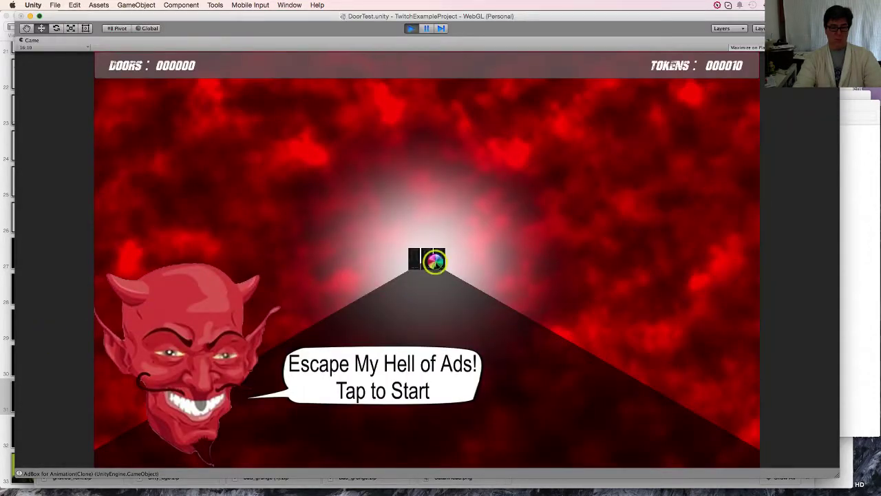
click(419, 277)
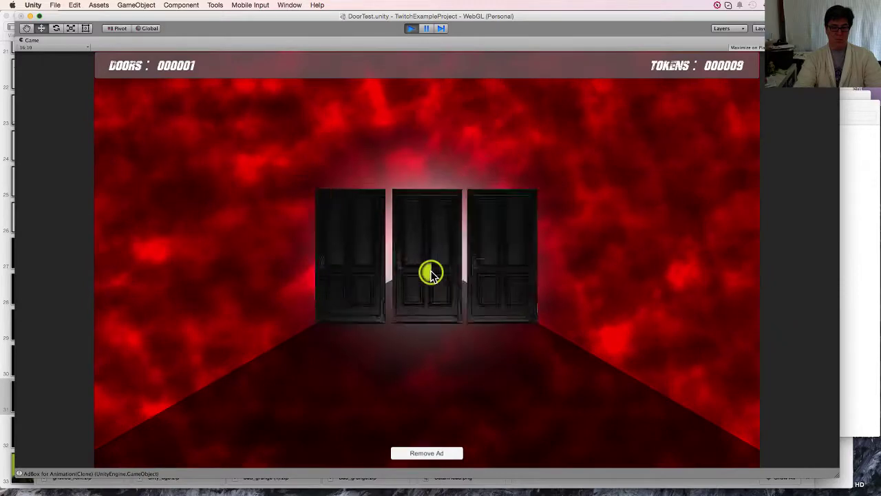
click(431, 270)
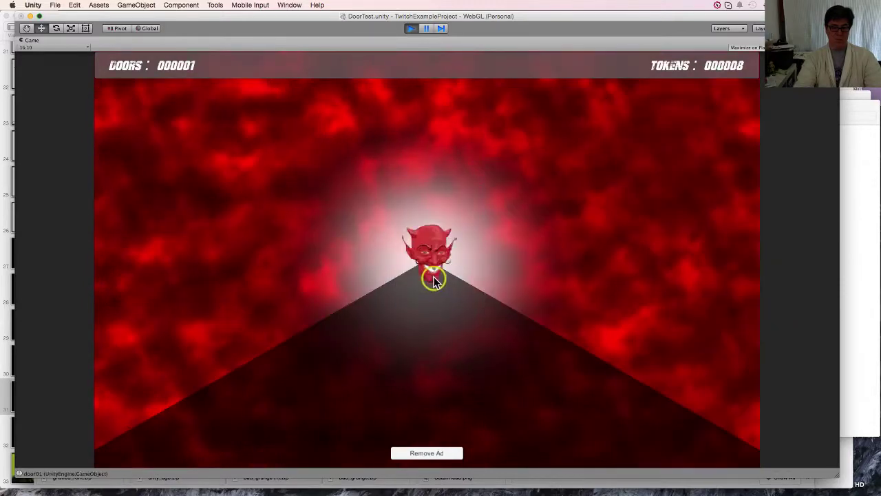
click(433, 276)
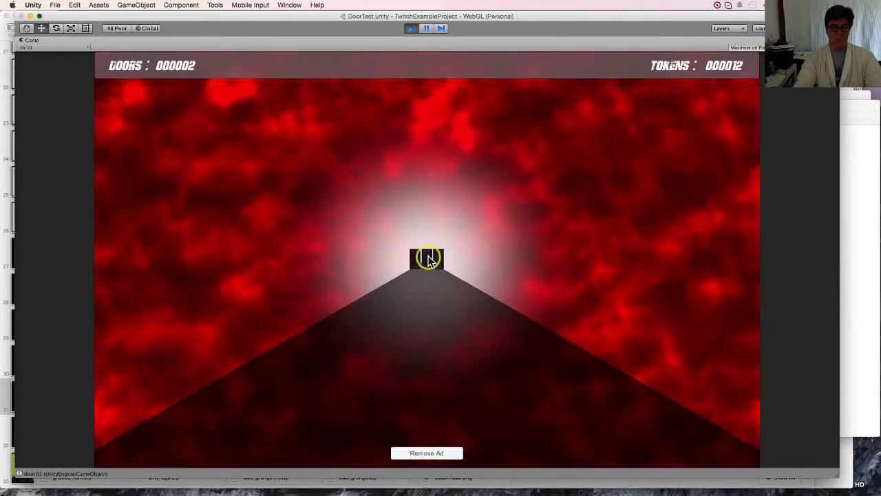
click(428, 261)
click(429, 274)
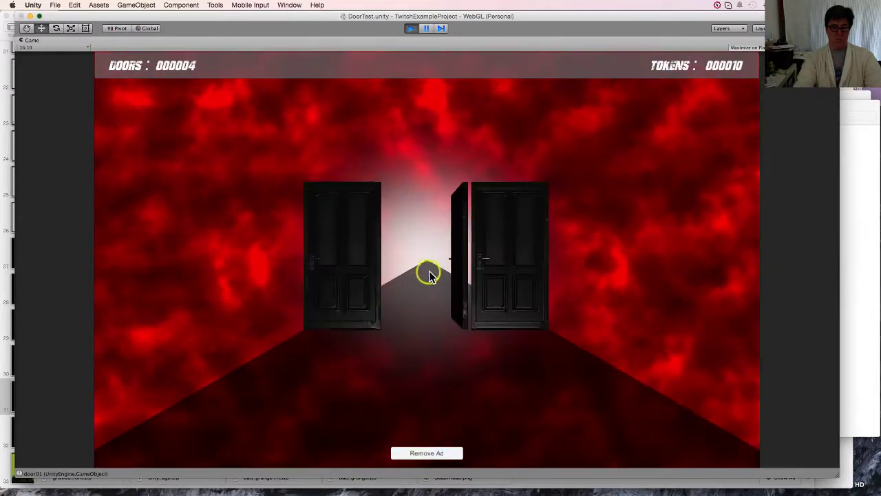
click(430, 278)
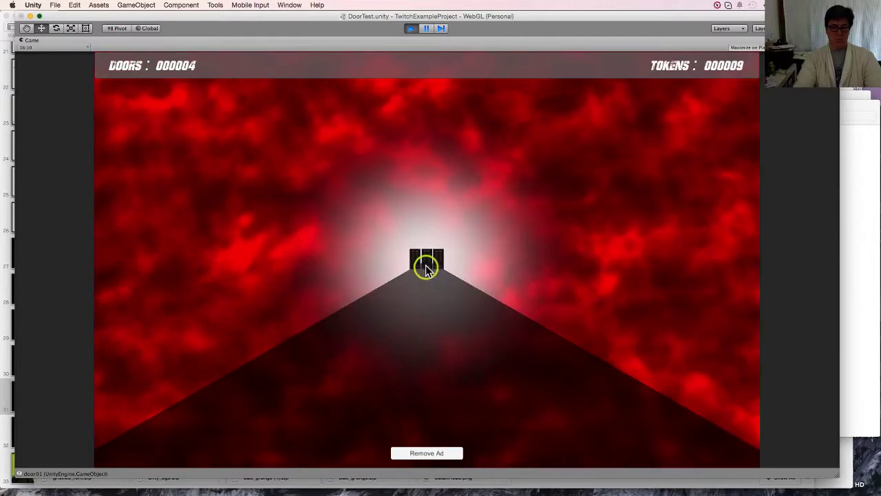
- Continue the current round by opening the middle door in each set while leaving the ads in place
click(426, 270)
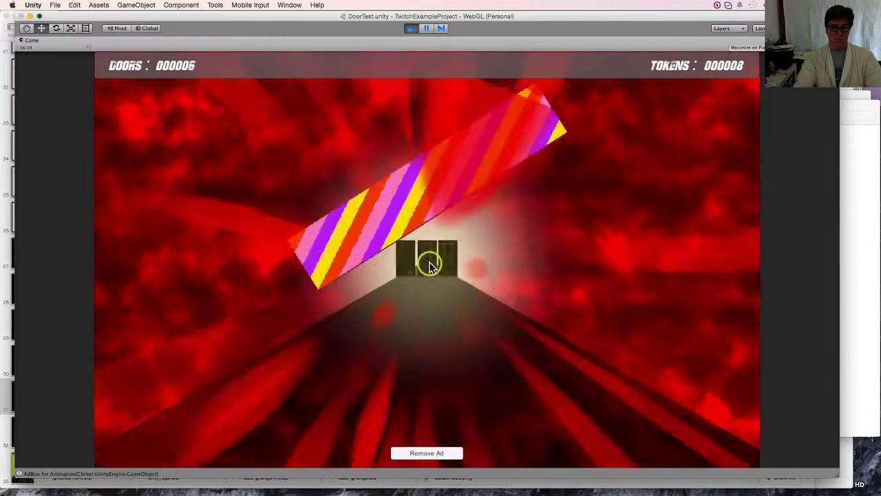
click(423, 276)
click(426, 263)
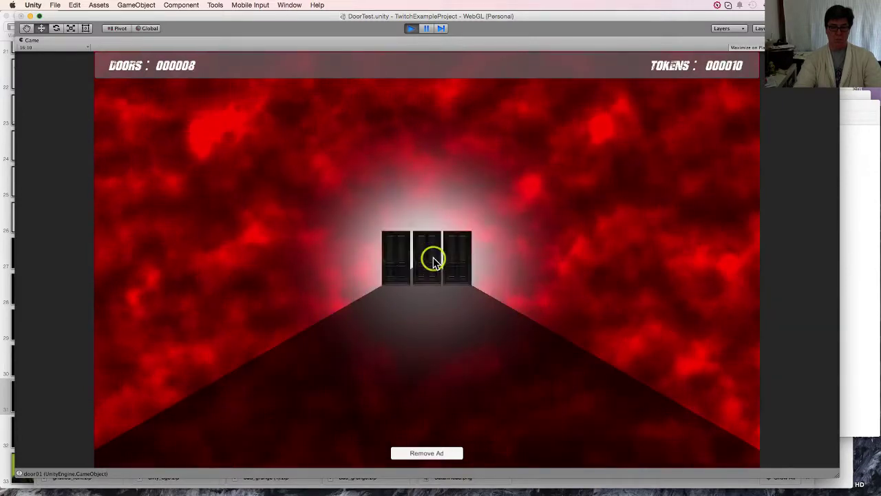
click(434, 262)
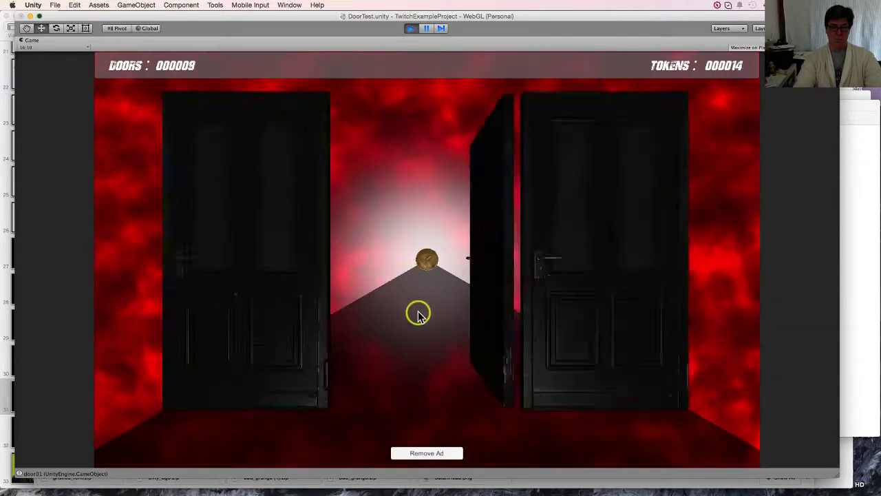
click(424, 257)
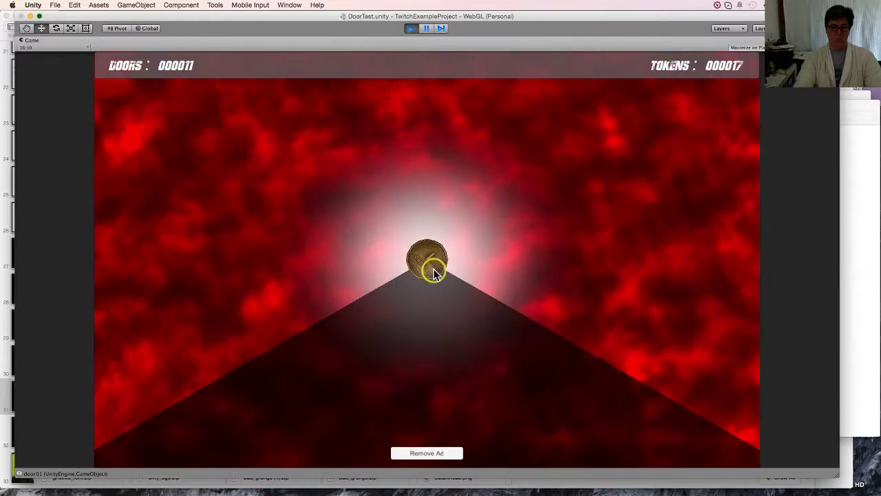
click(428, 258)
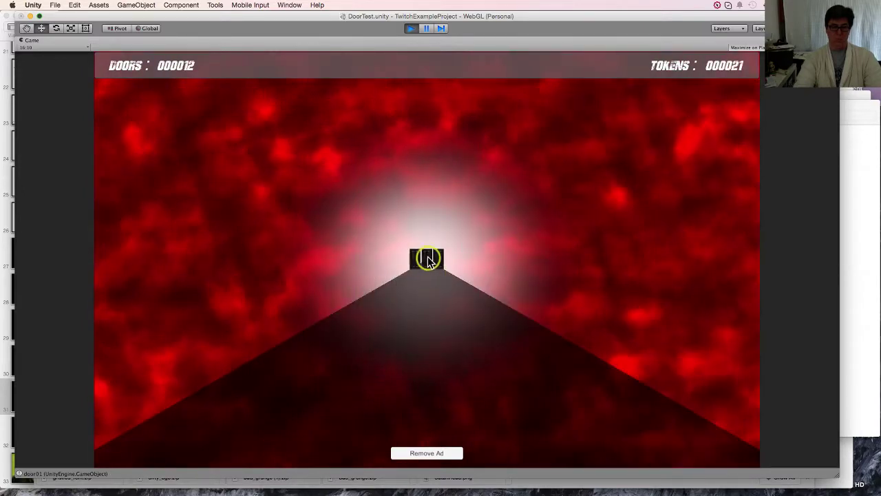
click(425, 260)
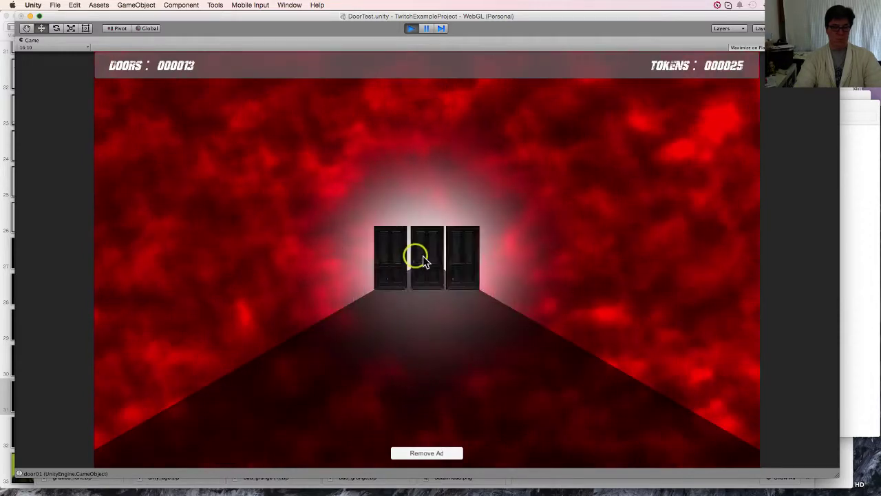
- Remove the ad covering the doors and carry on through the next sets of middle doors
click(427, 265)
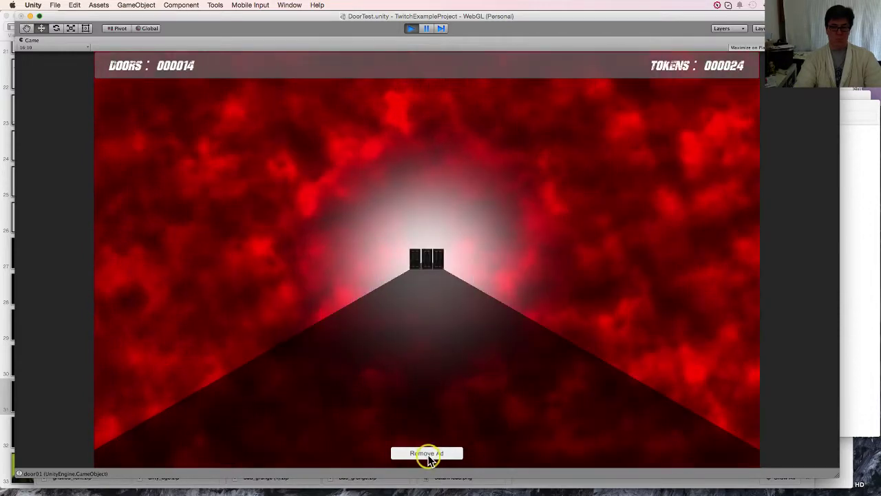
click(423, 326)
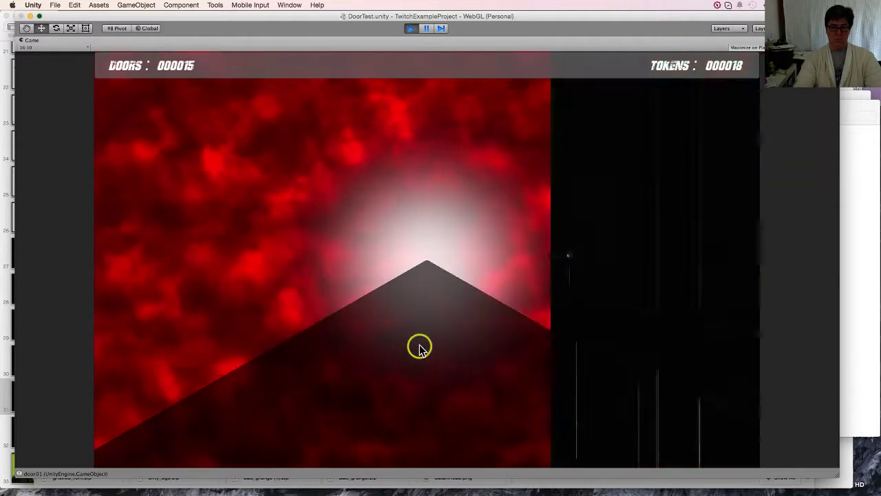
click(437, 291)
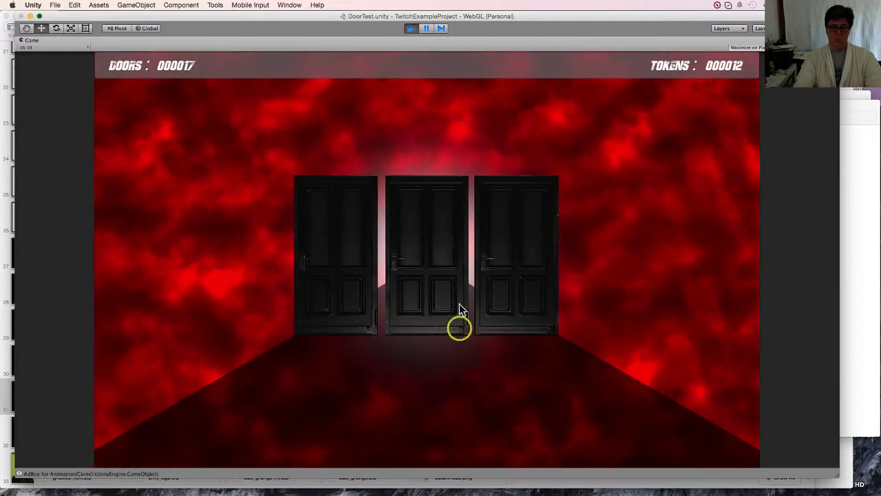
click(460, 310)
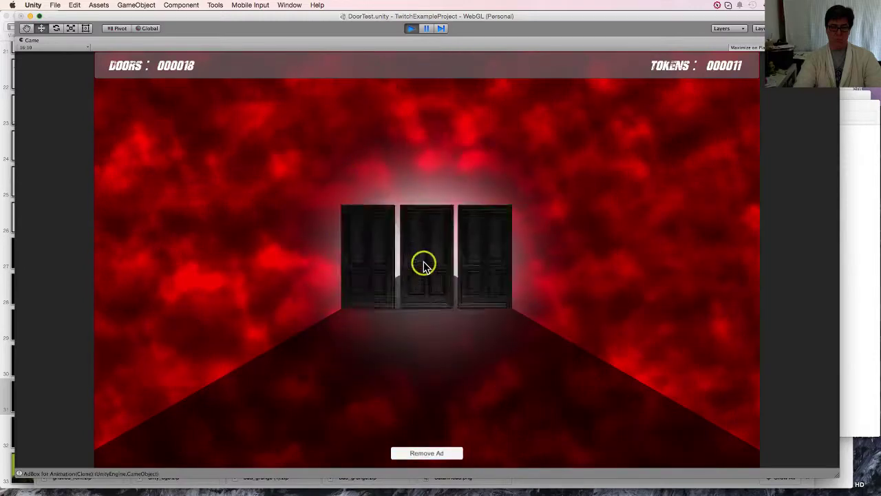
click(423, 265)
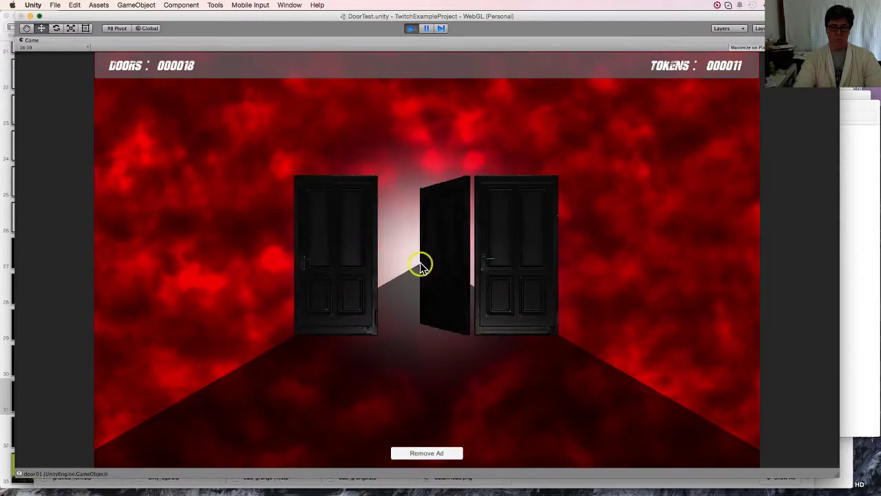
click(428, 275)
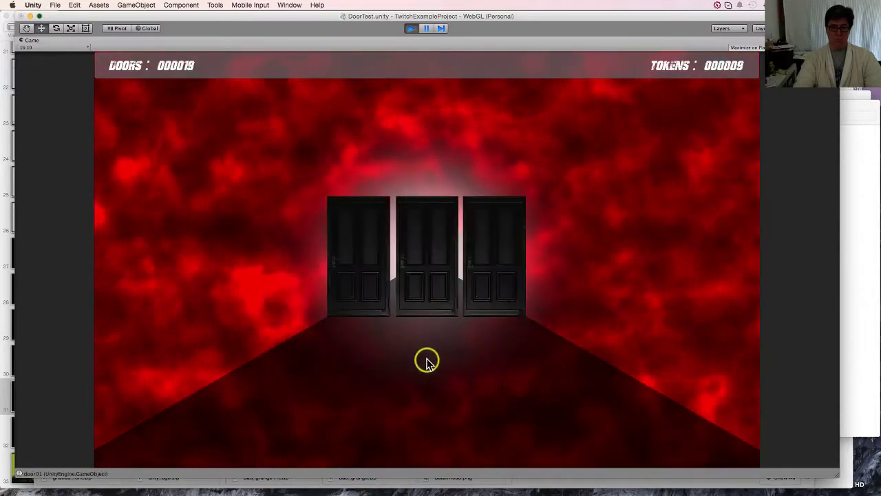
- Open more doors and spend the remaining tokens on Remove Ad to reach the game-over screen
click(386, 259)
click(413, 258)
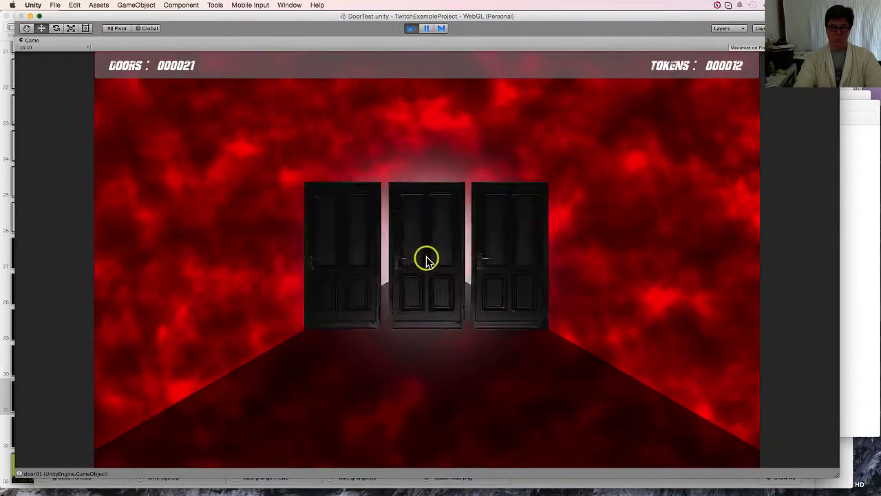
click(425, 256)
click(433, 455)
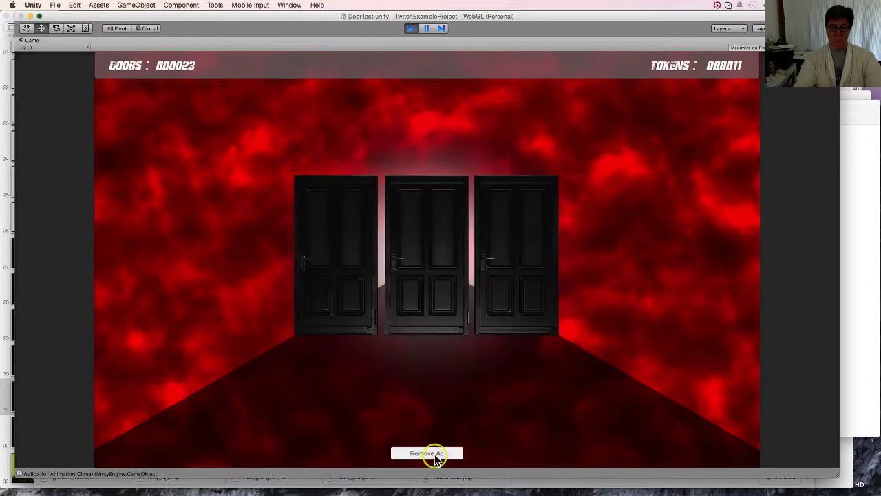
click(440, 332)
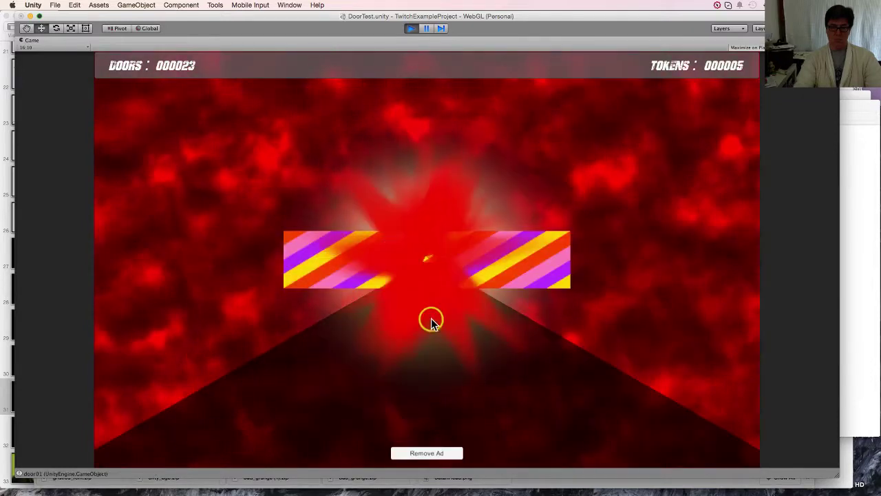
click(441, 453)
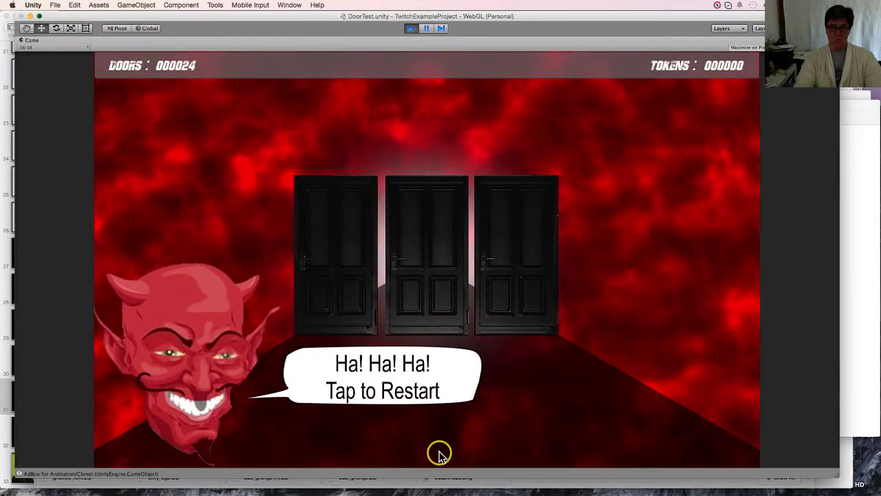
- Restart from the Tap to Restart screen and open the first middle doors of the new round
click(425, 284)
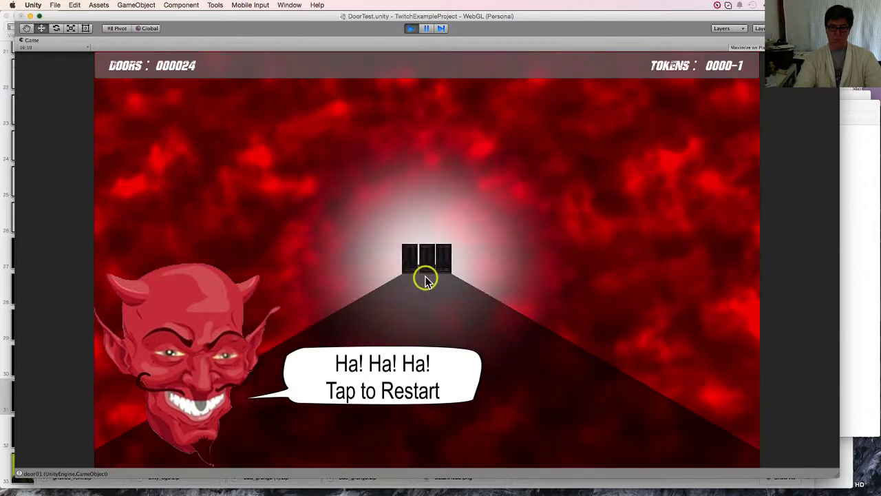
click(427, 260)
click(428, 265)
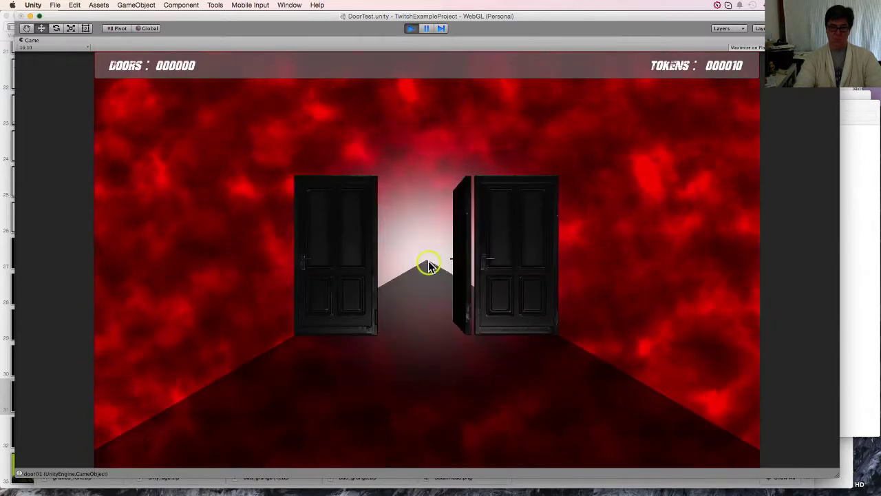
click(435, 266)
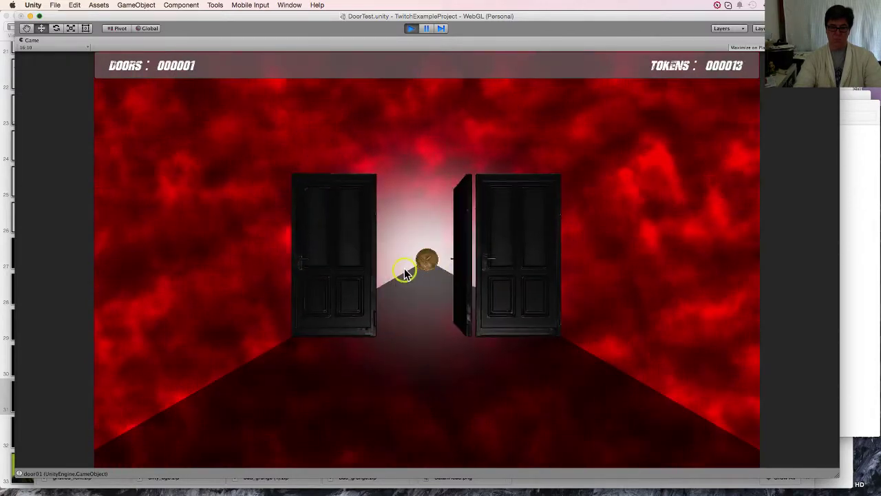
click(425, 282)
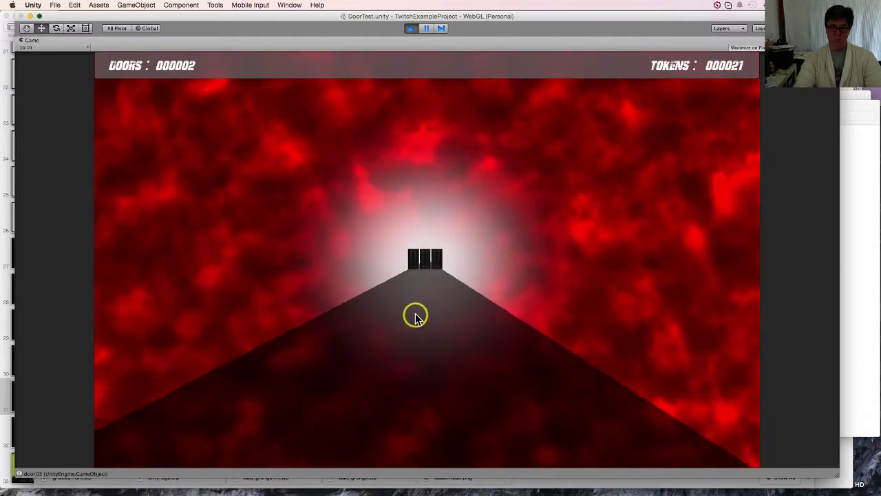
- Open several middle doors without removing the ads, and try the left and right doors as well
click(427, 260)
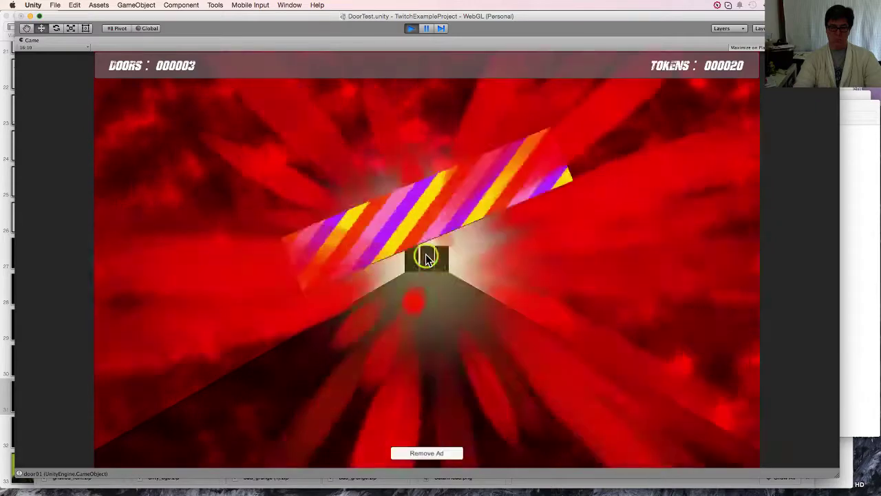
click(423, 256)
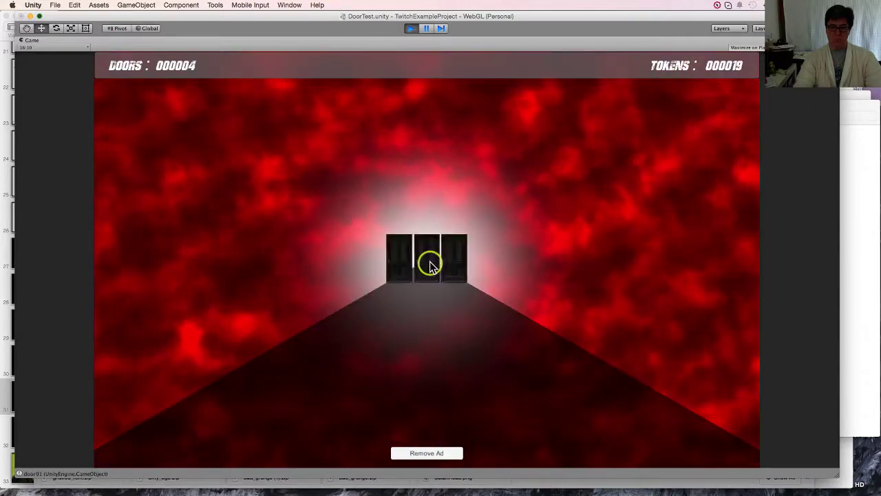
click(428, 262)
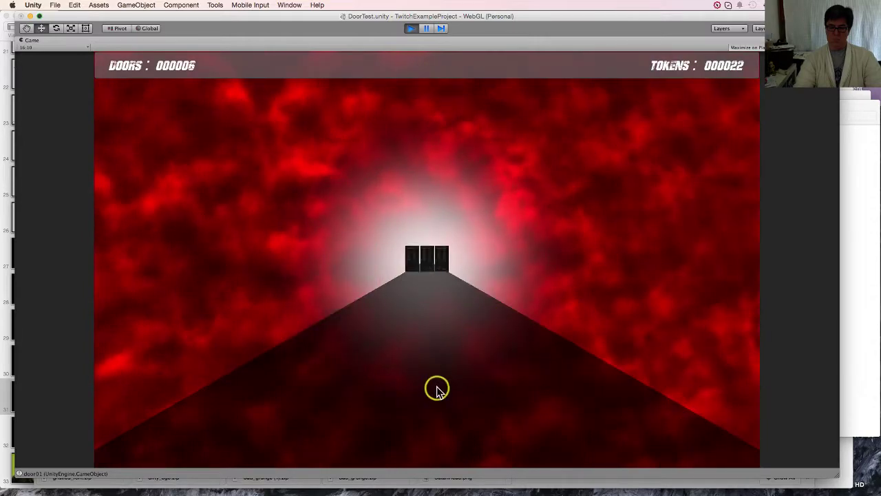
click(547, 262)
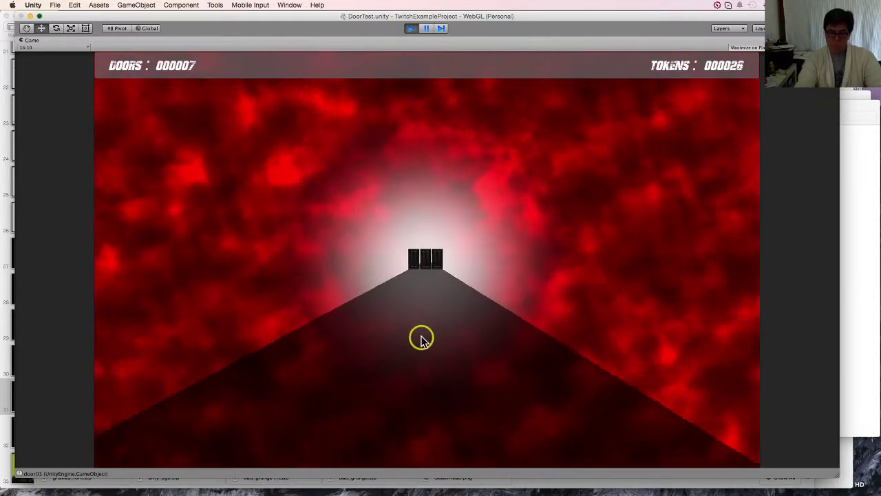
click(339, 234)
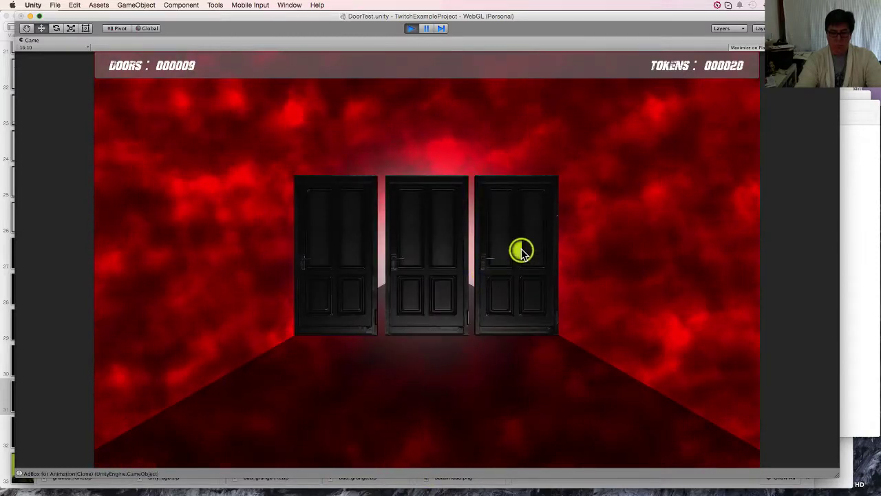
click(521, 251)
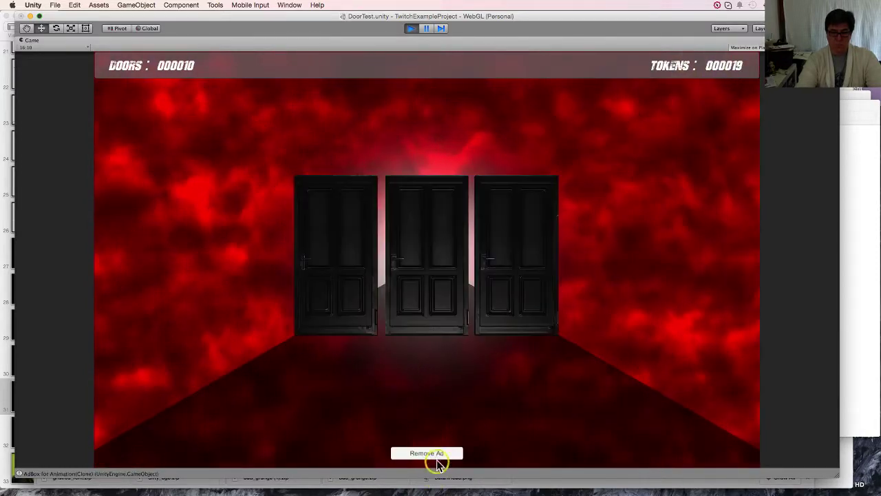
- Remove the ad in front of the doors and play on through several more sets of doors
click(438, 464)
click(395, 278)
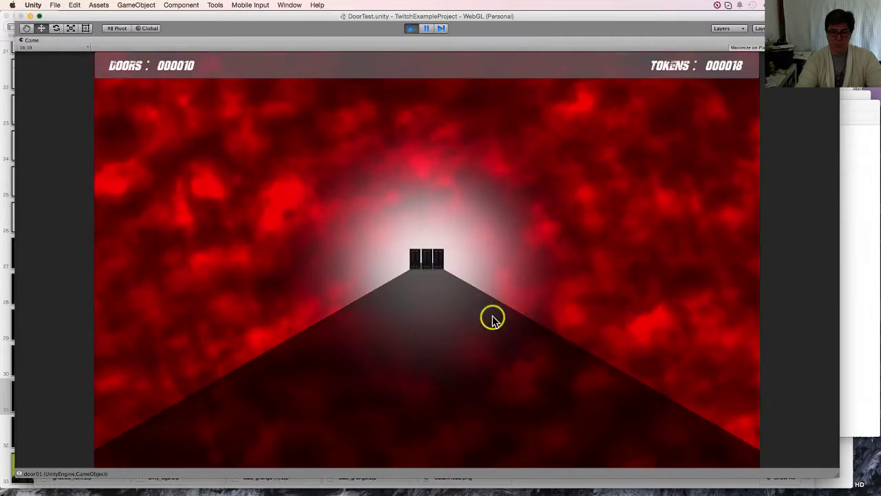
click(430, 245)
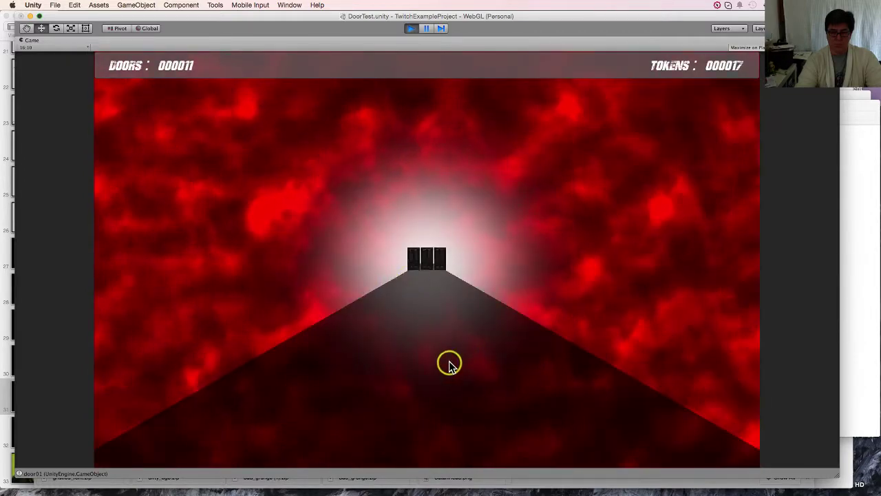
click(441, 305)
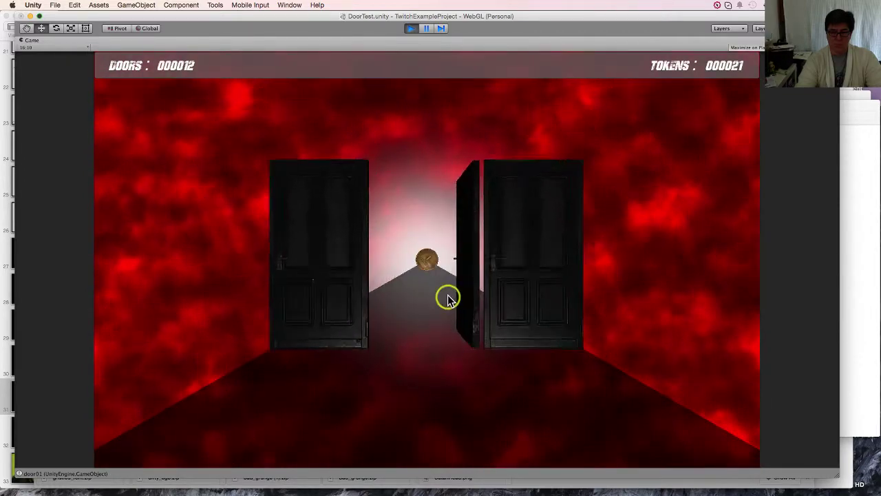
click(379, 295)
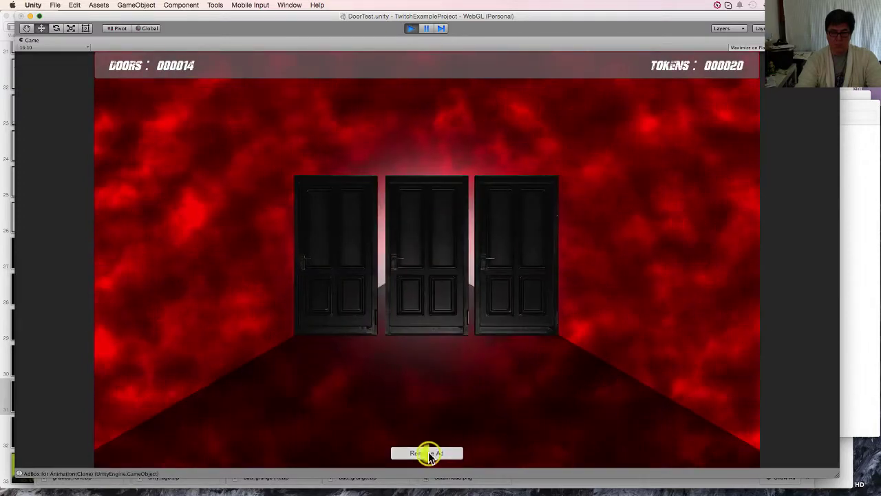
- Remove the ad in front of the doors and open several middle doors in a row
click(429, 454)
click(437, 313)
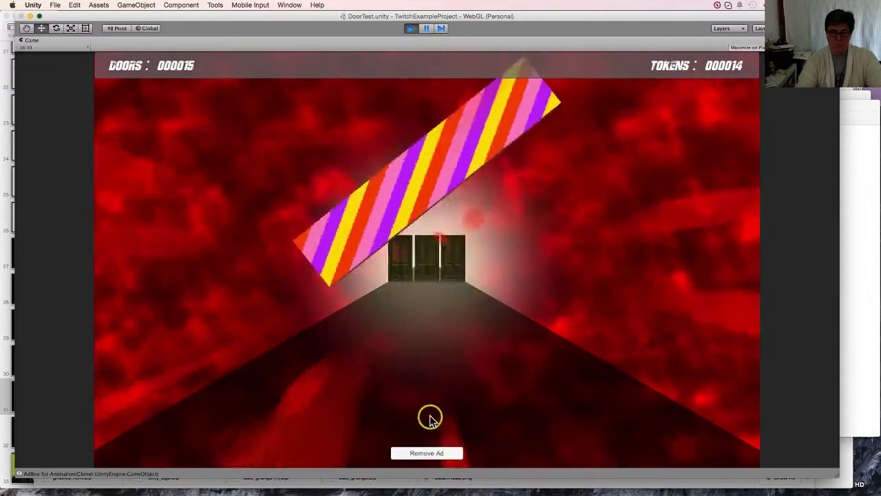
click(421, 288)
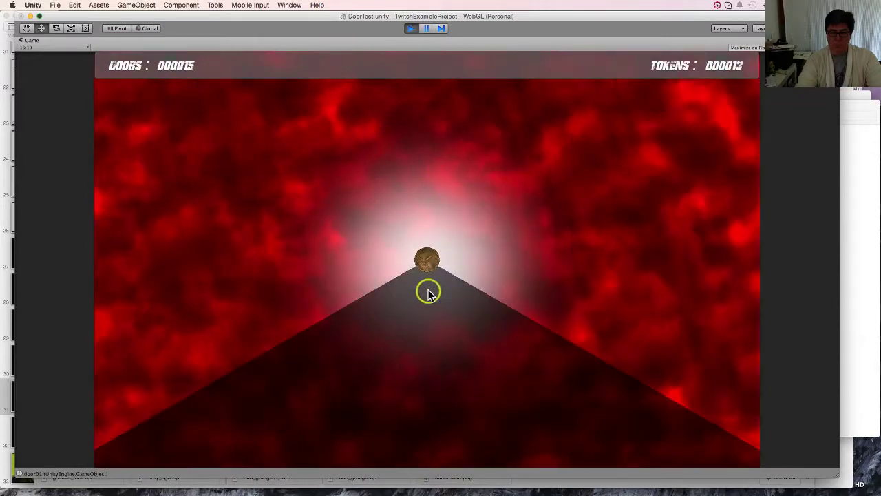
click(413, 331)
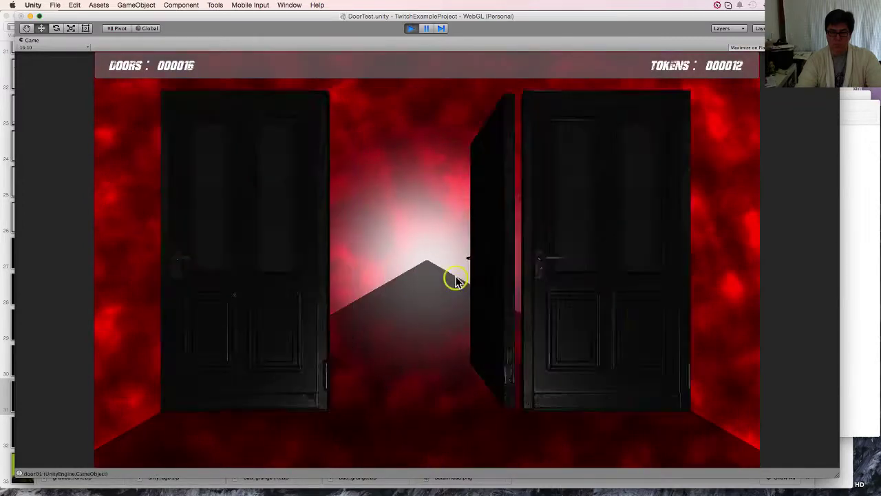
click(446, 284)
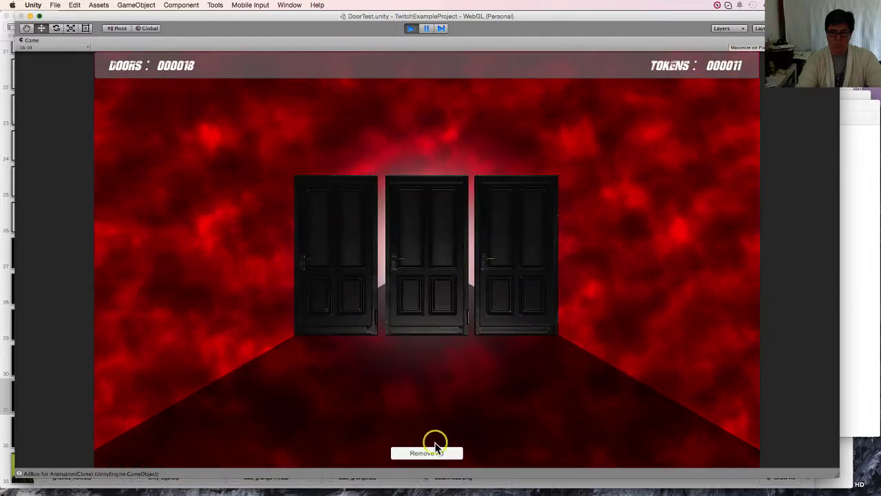
- Spend tokens on Remove Ad again, try the right door, and keep playing through further middle doors
click(434, 449)
click(524, 272)
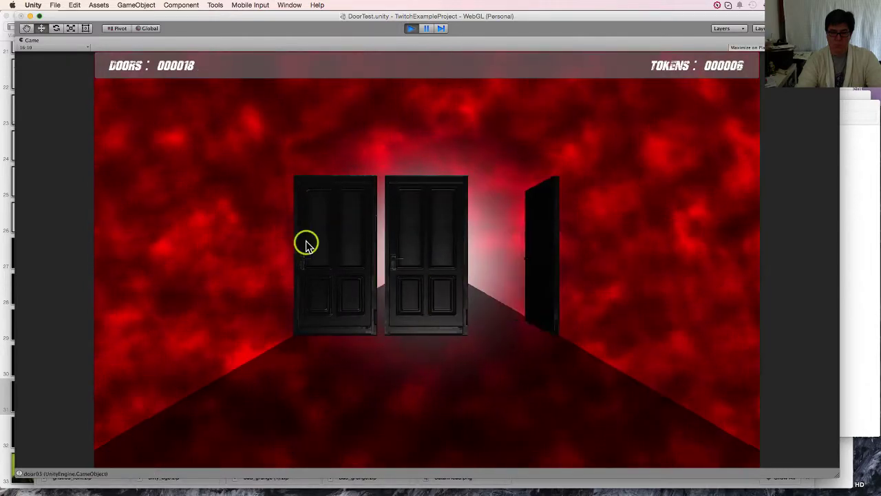
click(434, 255)
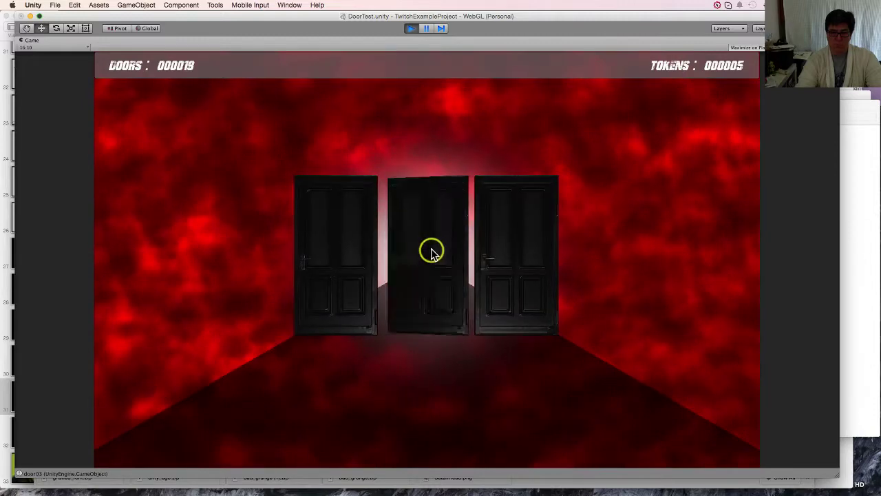
click(437, 283)
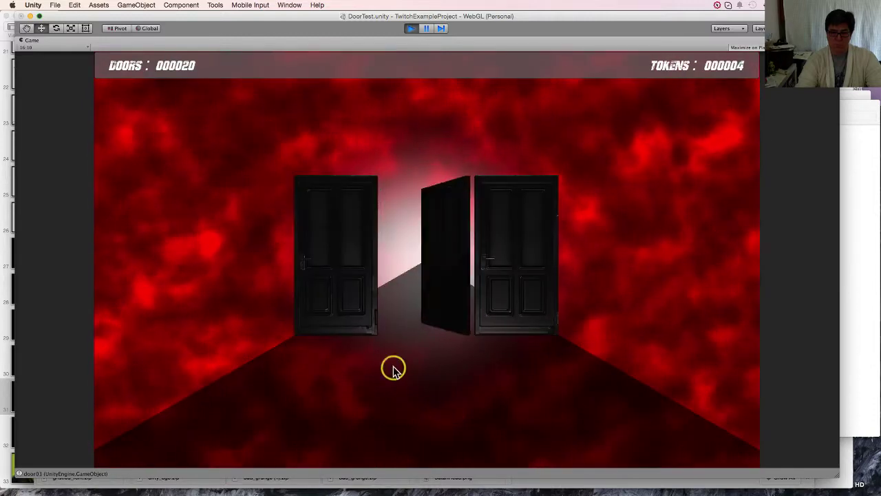
click(441, 285)
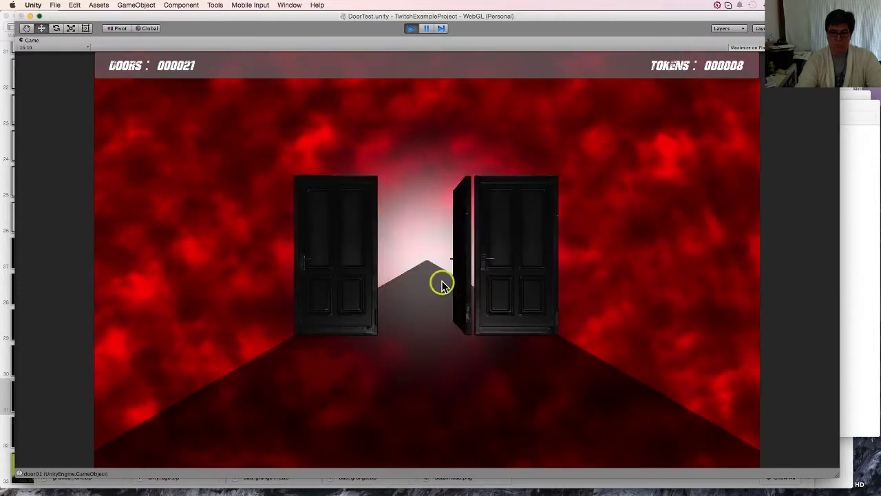
click(432, 259)
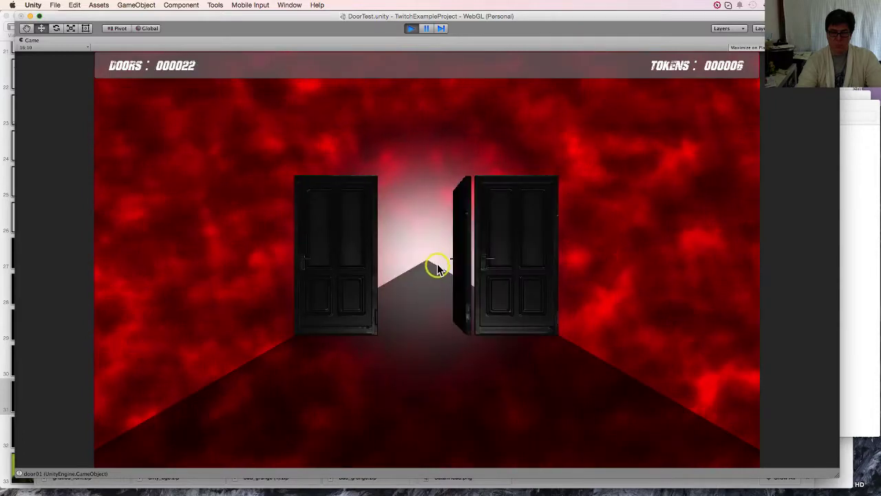
click(438, 263)
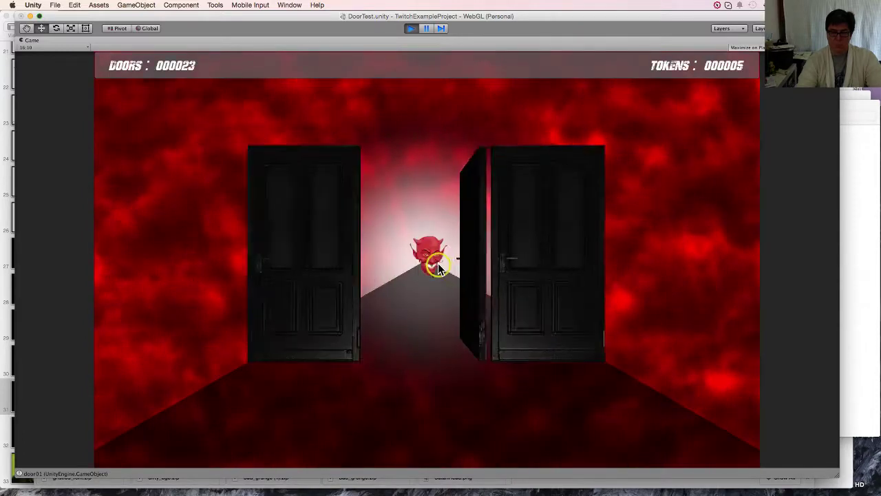
- Play on through the middle doors without removing the ads up to the game-over screen, and restart from it
click(427, 266)
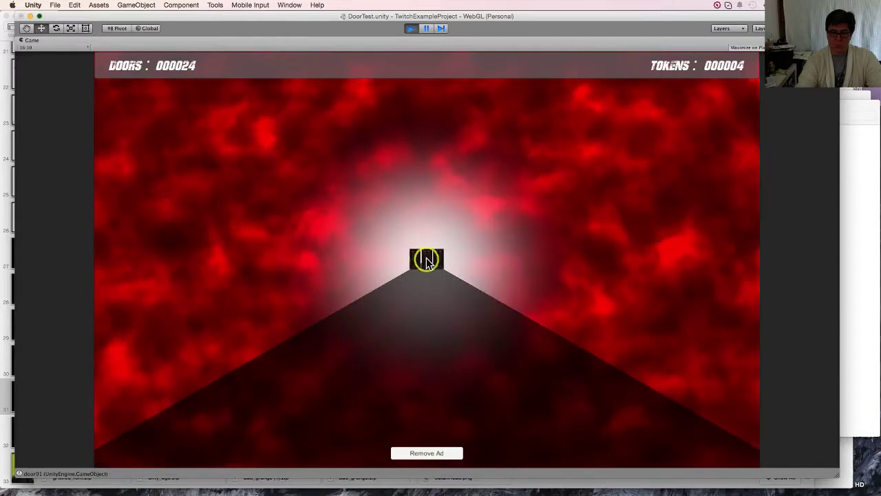
click(425, 260)
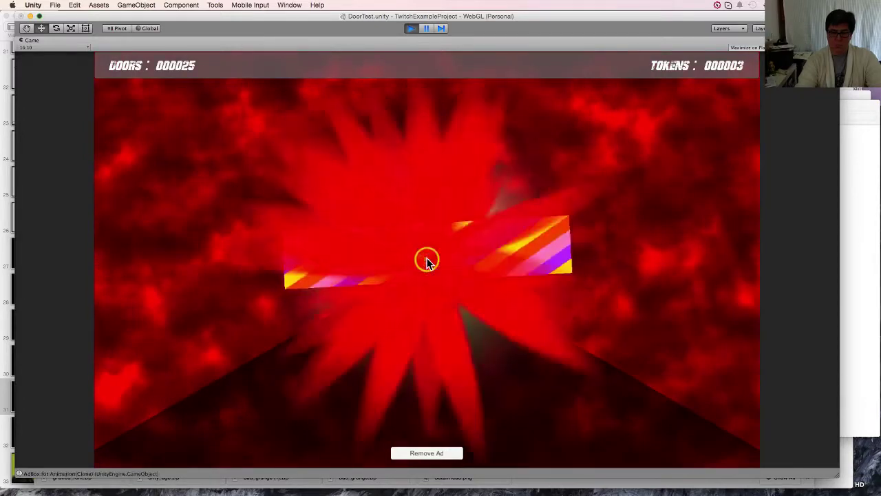
click(427, 259)
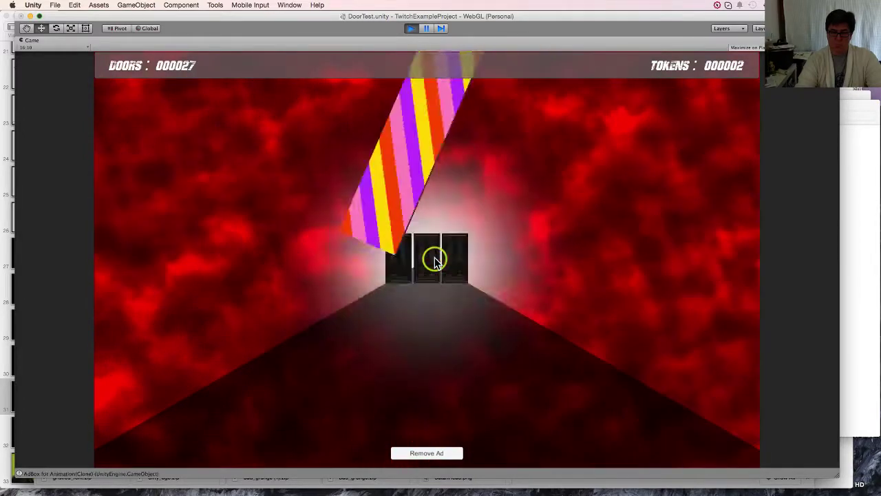
click(432, 259)
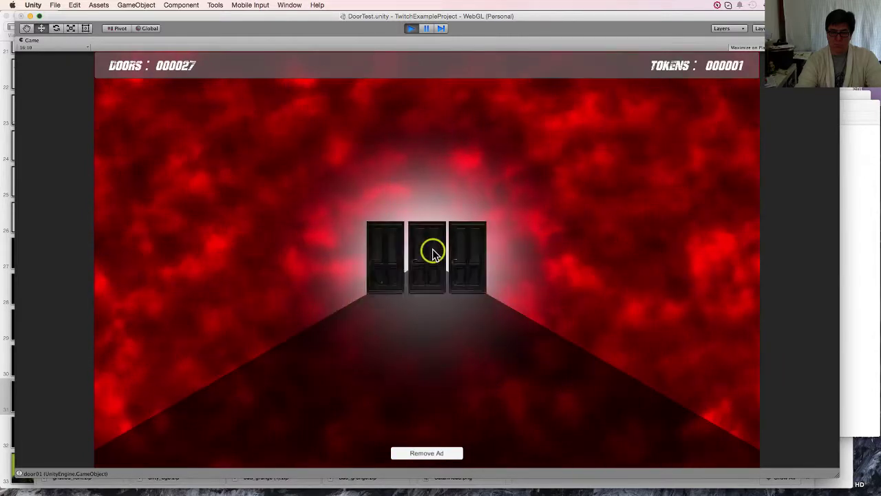
click(432, 254)
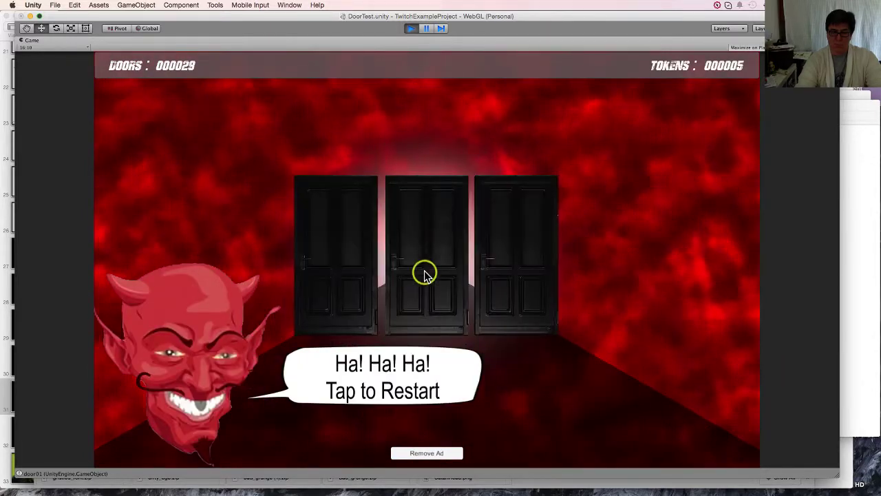
click(423, 271)
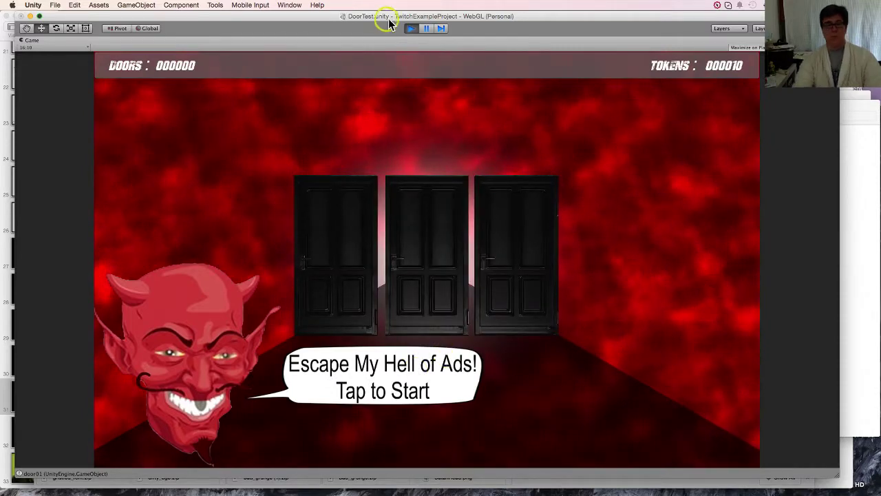
- Stop the play test and bring up the uScript editor at the Button and EndScreenText Set Bool nodes of Main_ThreeDoors
click(411, 28)
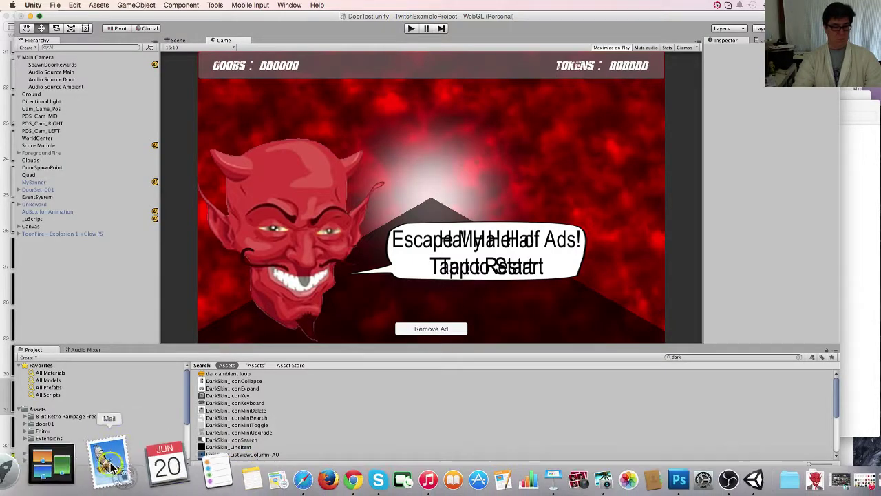
click(78, 460)
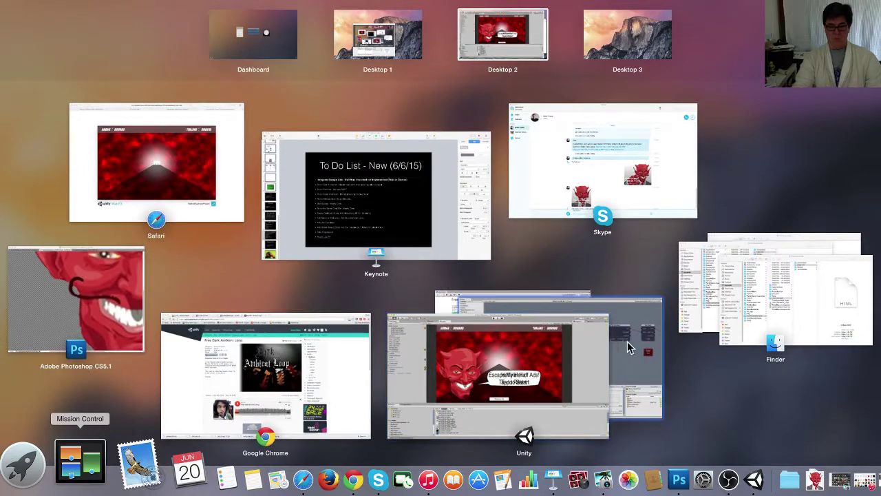
click(628, 348)
click(609, 237)
middle_drag(700, 213, 413, 212)
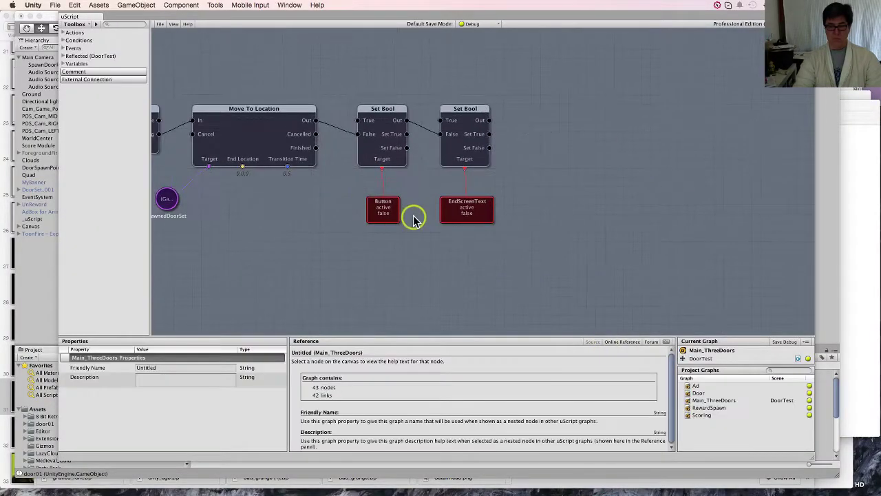
scroll(413, 213, down, 6)
middle_drag(429, 268, 515, 224)
scroll(516, 225, up, 6)
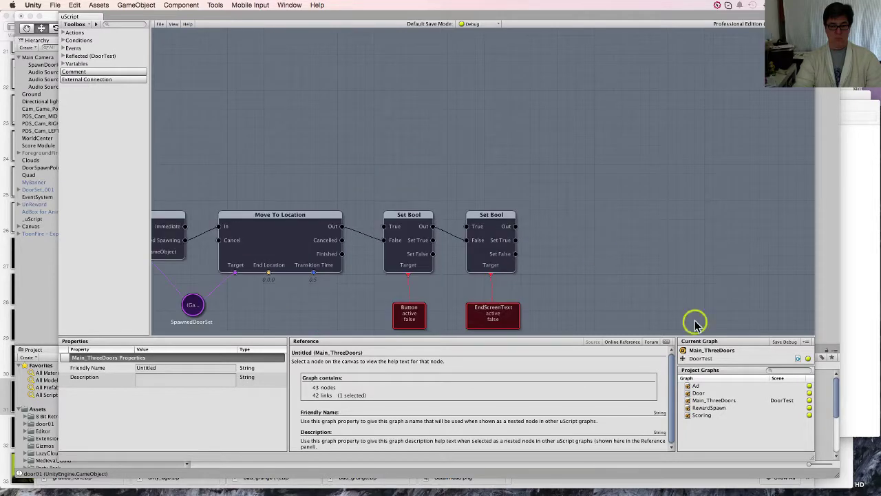
- Open the Scoring graph and find the game-over chain that ends in Play AudioSource and Load Level By Index
click(743, 416)
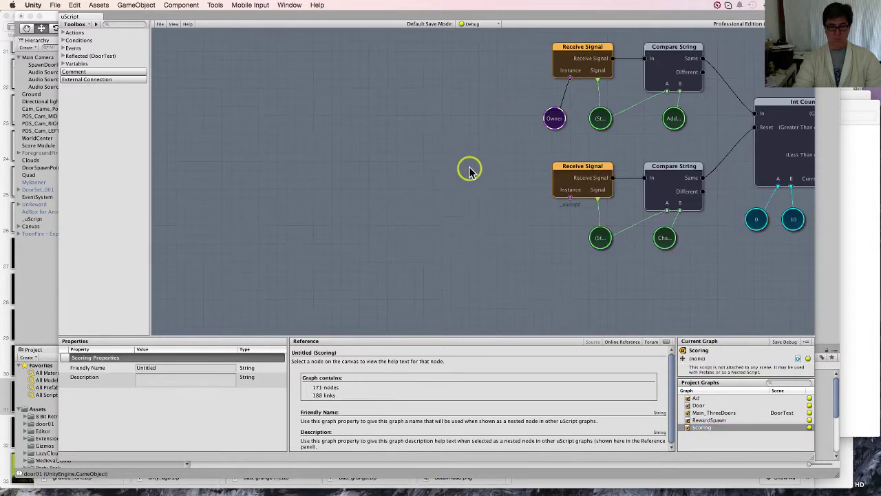
middle_drag(588, 183, 484, 163)
scroll(289, 209, up, 4)
scroll(409, 183, down, 6)
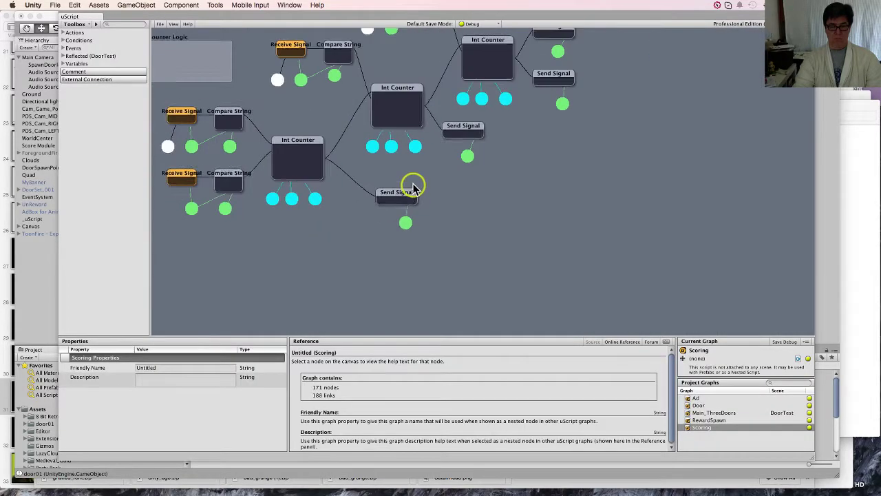
scroll(412, 181, up, 2)
scroll(413, 175, up, 5)
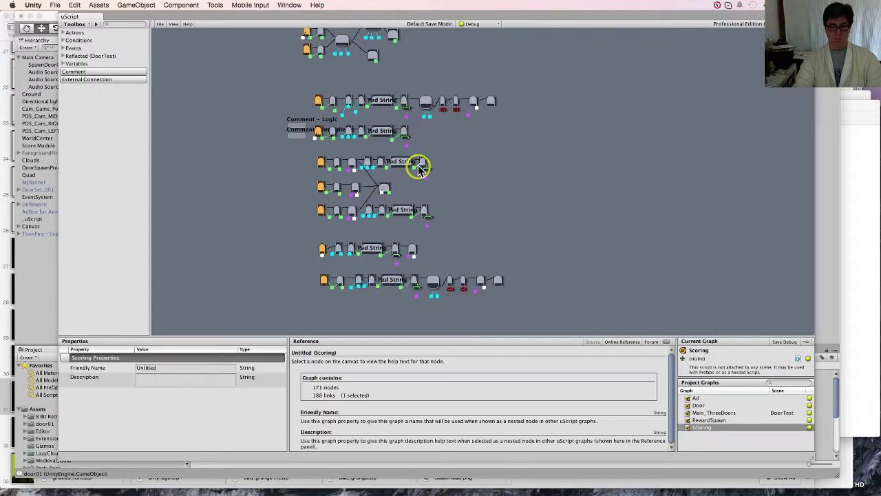
scroll(434, 124, down, 8)
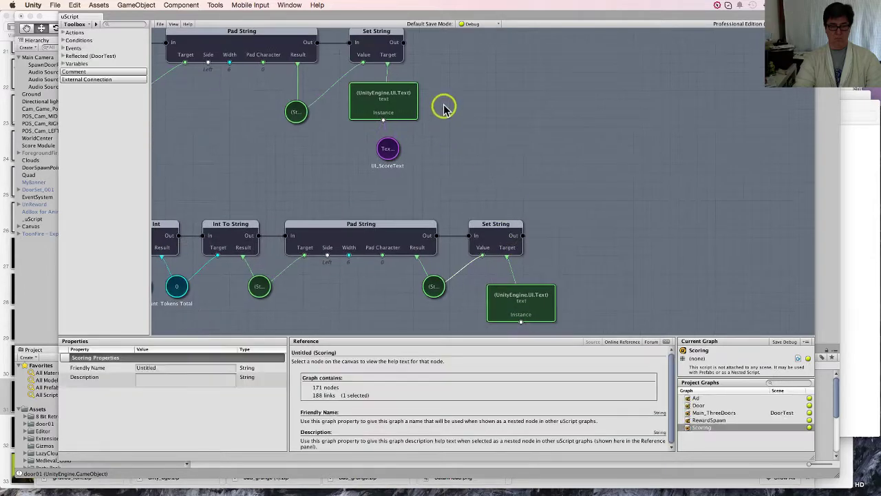
scroll(507, 206, right, 6)
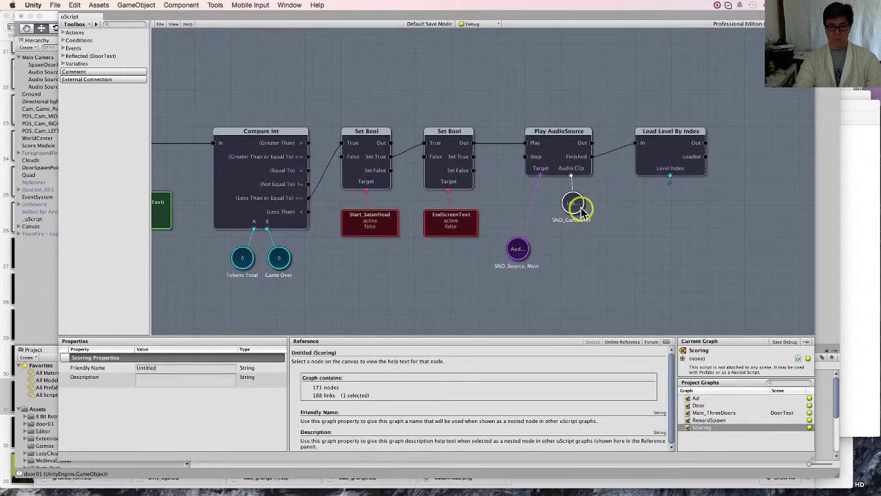
- Examine the properties of the EndScreenText Set Bool, SND_Source_Main and SND_GameOver nodes in the game-over chain
click(580, 210)
click(535, 168)
click(454, 157)
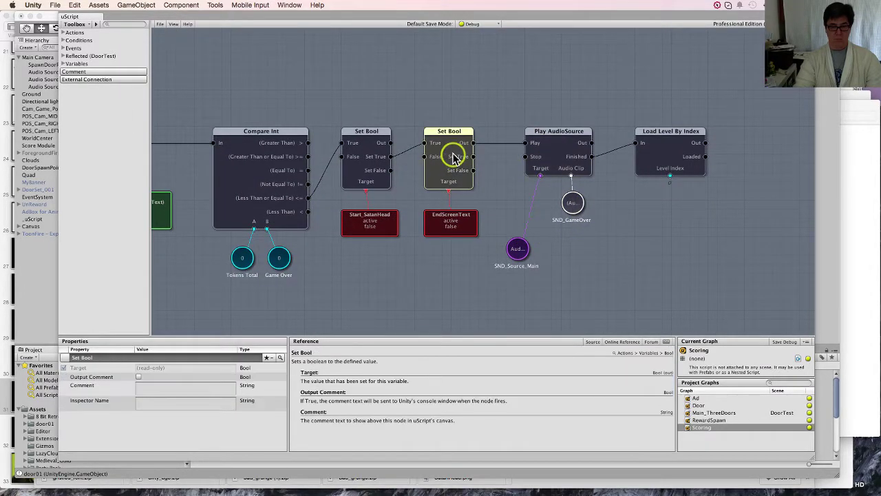
click(454, 231)
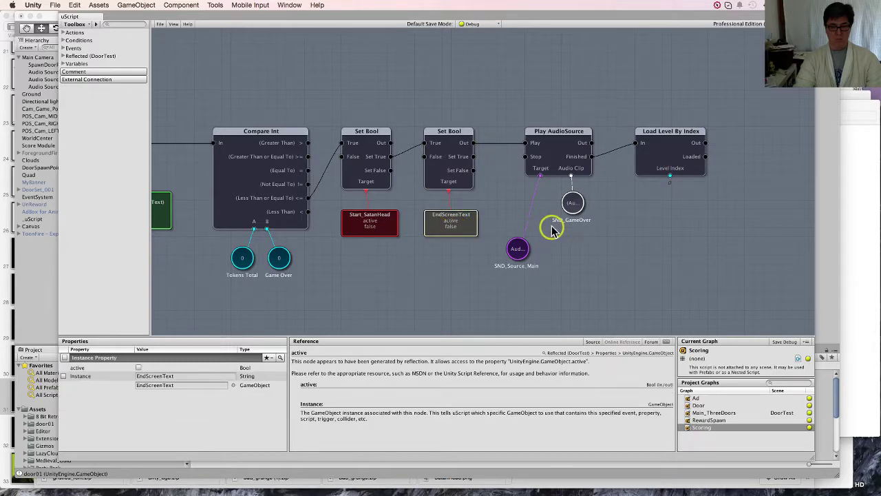
click(525, 252)
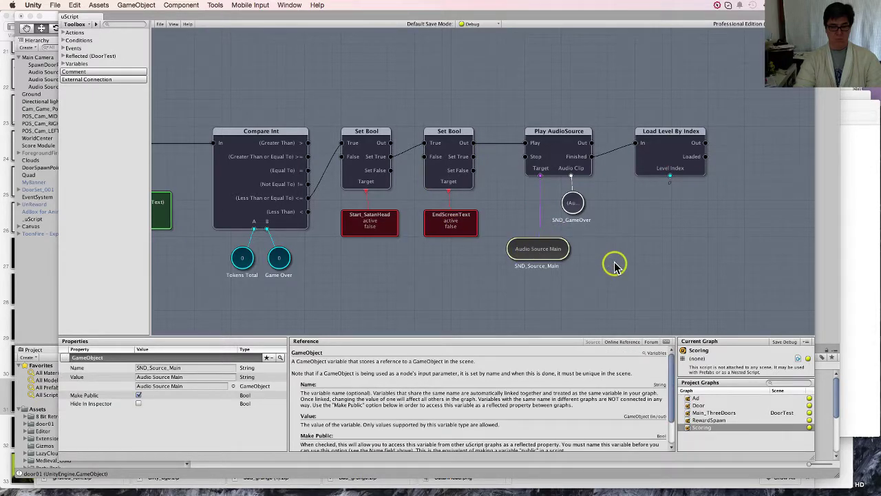
click(576, 211)
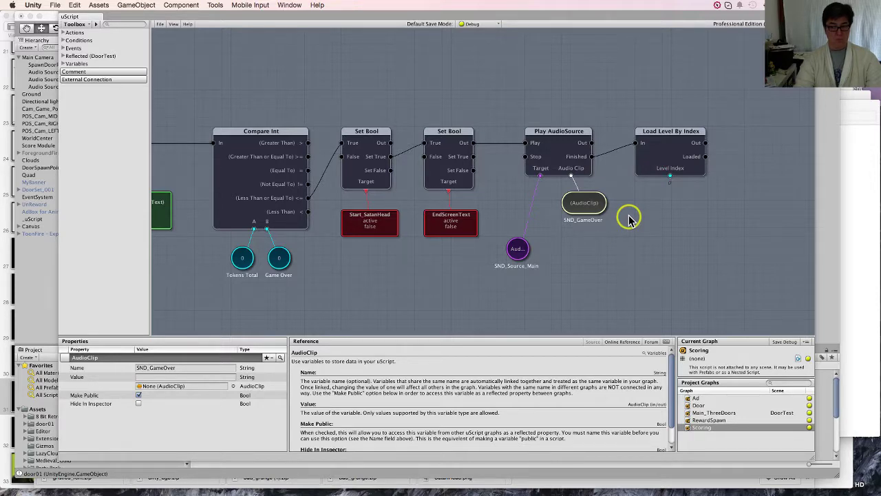
- Replace the Play AudioSource node in the game-over chain with a newly added Play AudioSource action
click(578, 168)
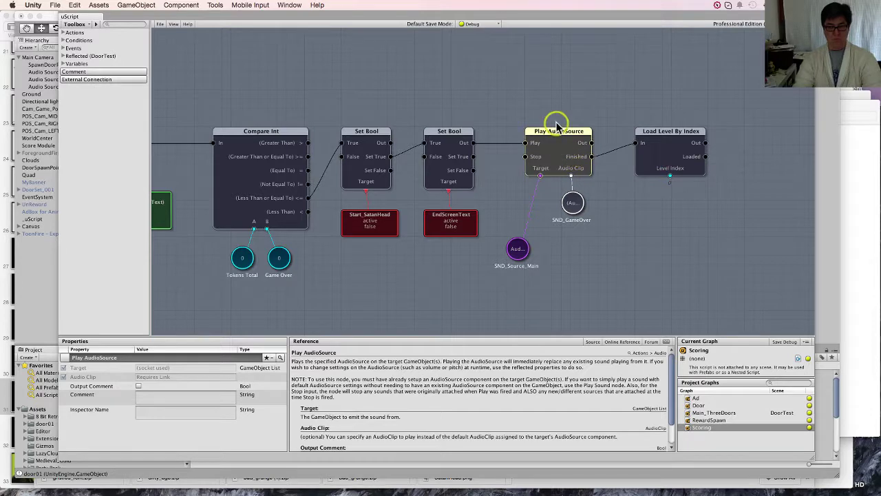
key(Delete)
right_click(533, 108)
mouse_move(549, 113)
mouse_move(628, 118)
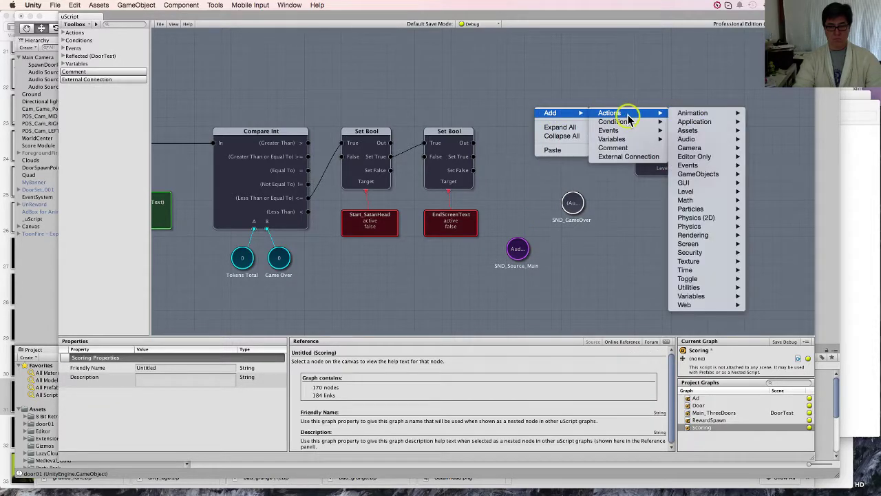
mouse_move(706, 141)
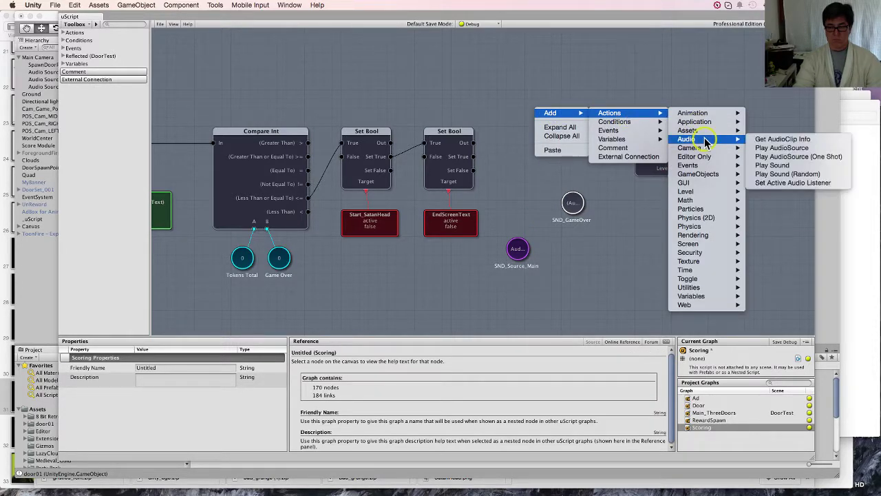
click(772, 148)
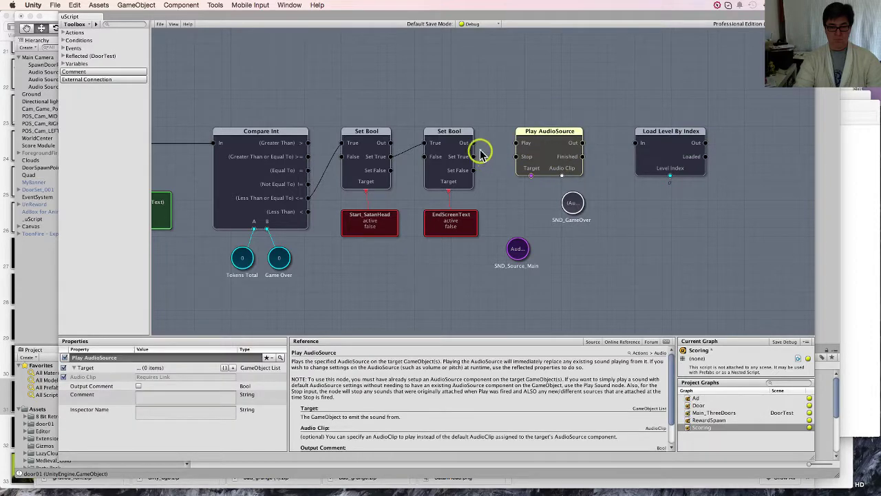
- Wire the new Play AudioSource between the EndScreenText Set Bool and Load Level By Index, link SND_Source_Main and SND_GameOver, and save the Scoring graph as debug
drag(473, 144, 519, 143)
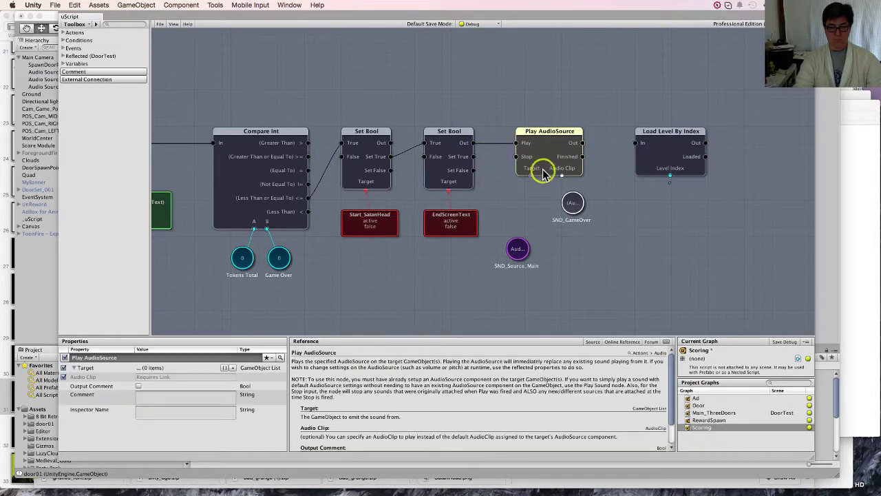
drag(534, 180, 525, 254)
drag(562, 176, 573, 202)
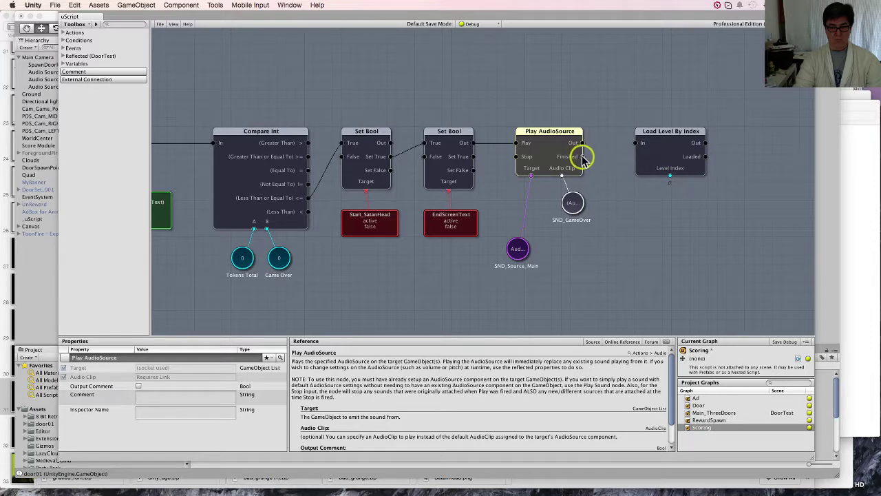
drag(584, 157, 636, 145)
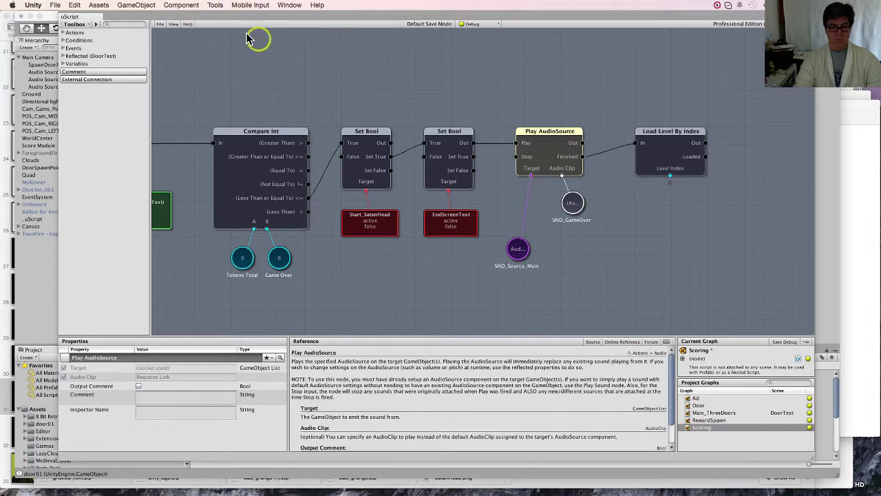
click(159, 25)
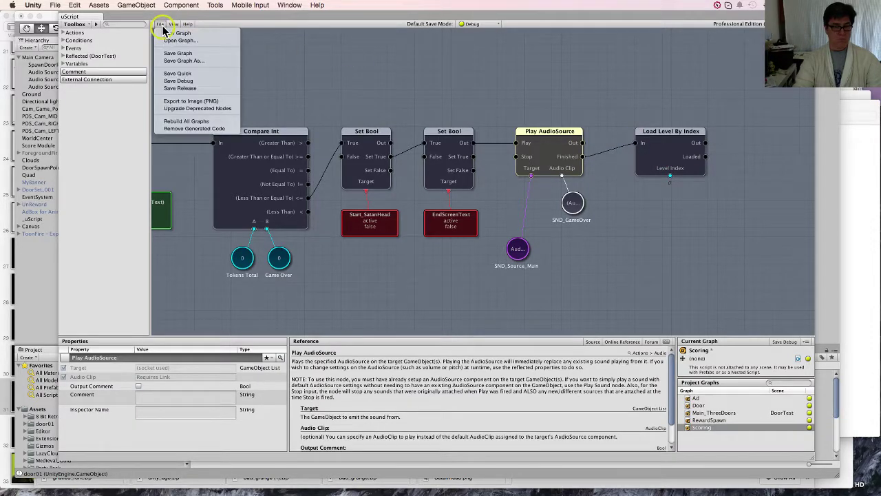
click(188, 80)
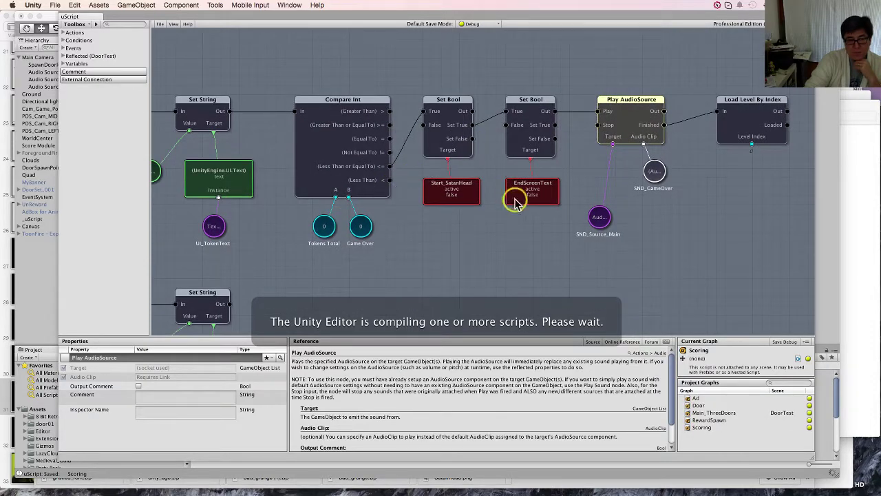
drag(482, 232, 550, 185)
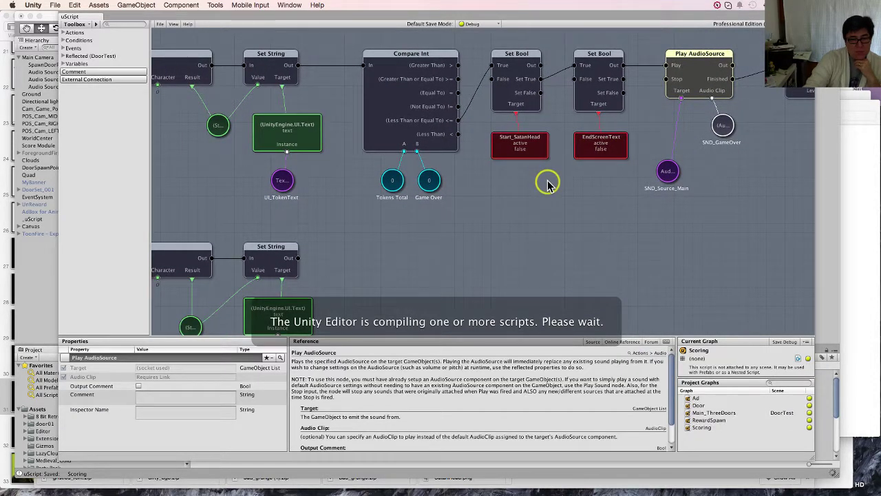
scroll(547, 184, down, 6)
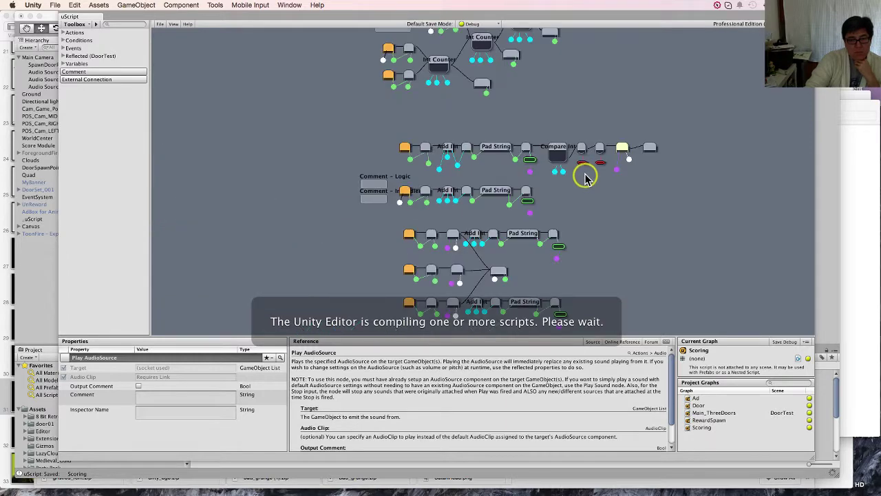
scroll(544, 168, down, 3)
scroll(495, 145, up, 3)
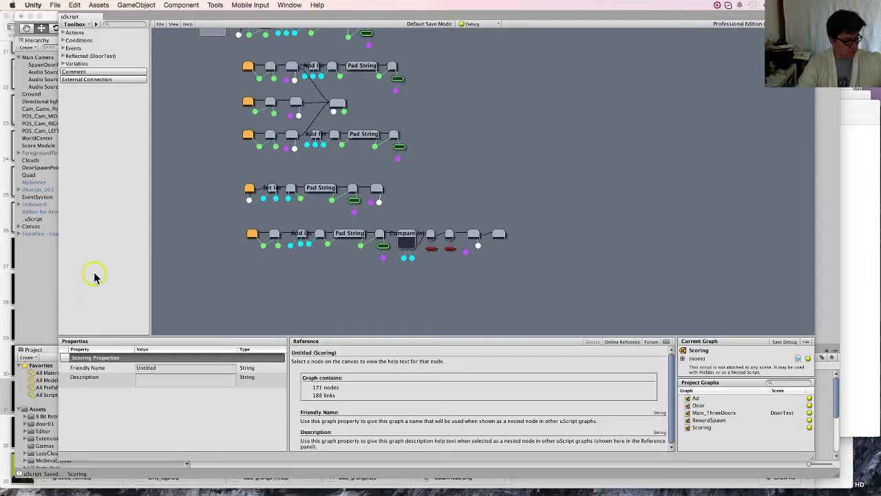
click(21, 296)
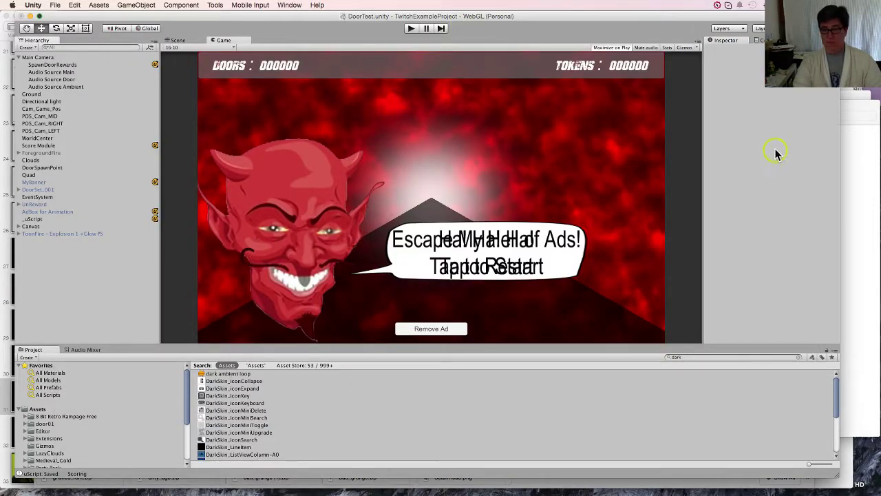
click(71, 473)
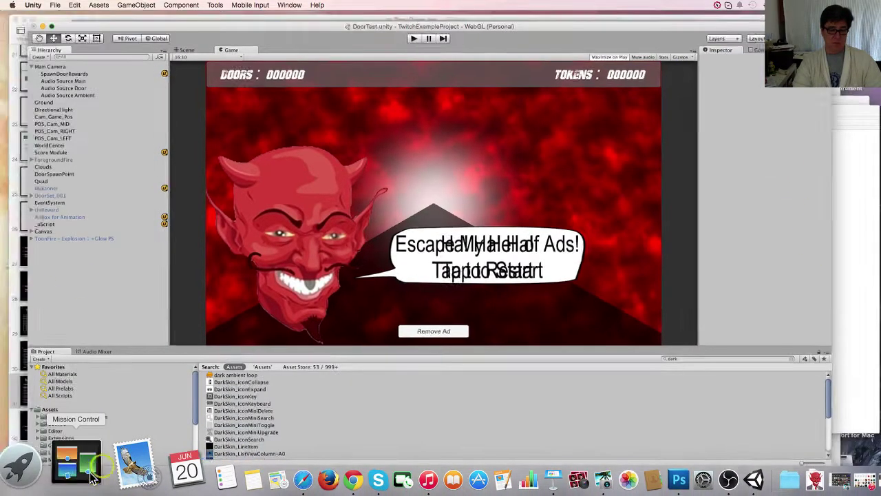
click(622, 338)
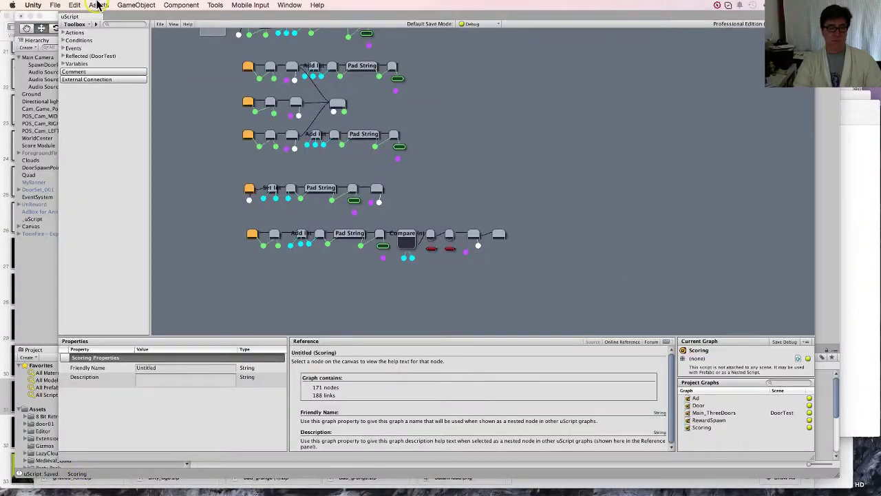
click(160, 24)
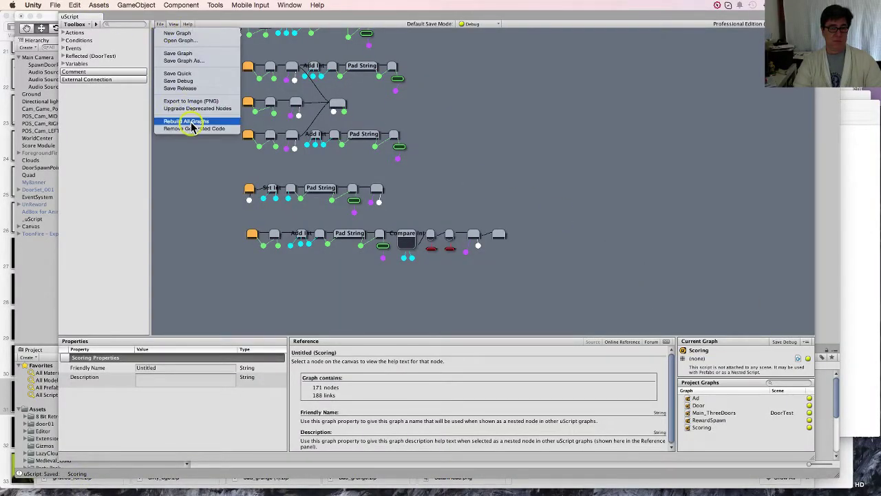
click(272, 135)
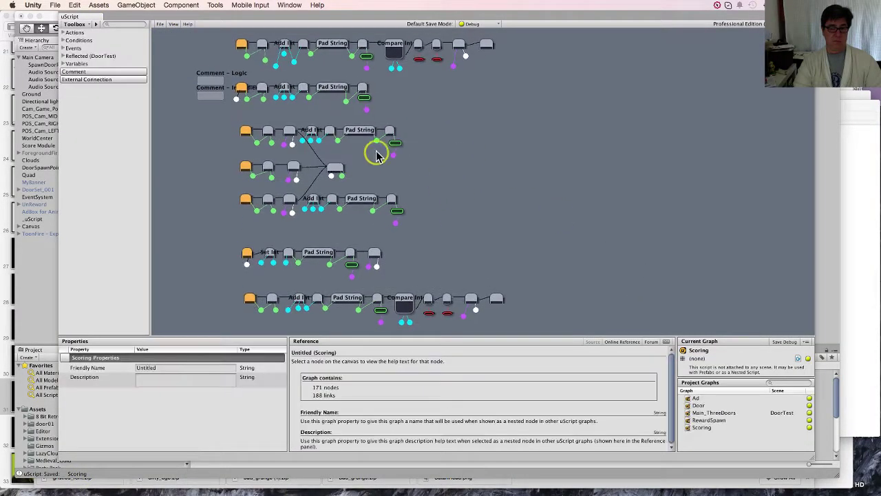
- Bring up the main Unity editor, start a play test and begin the game from its start screen
click(50, 270)
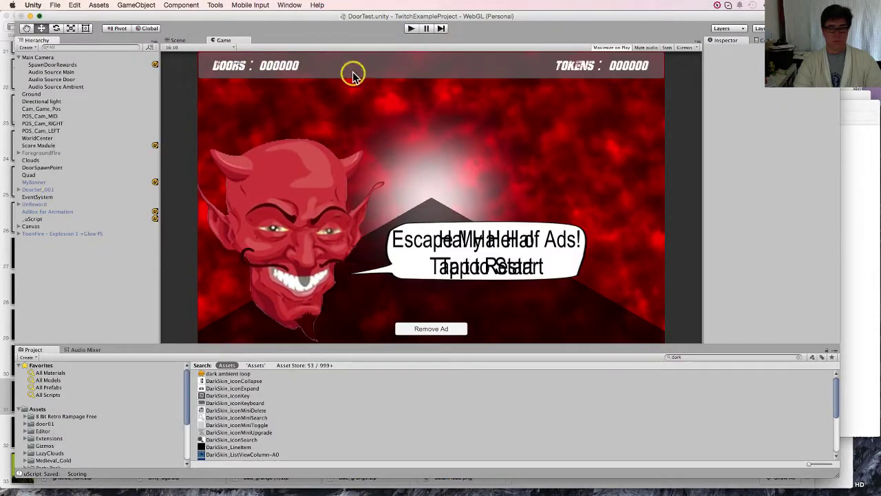
click(412, 29)
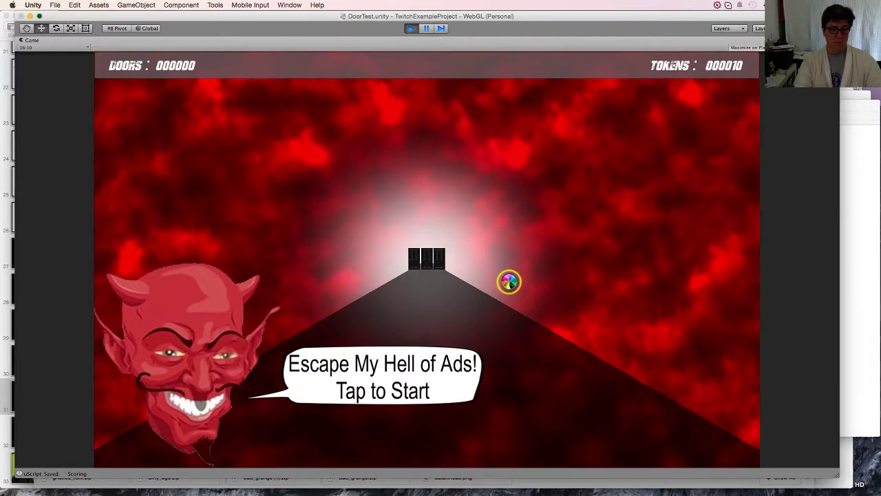
click(441, 274)
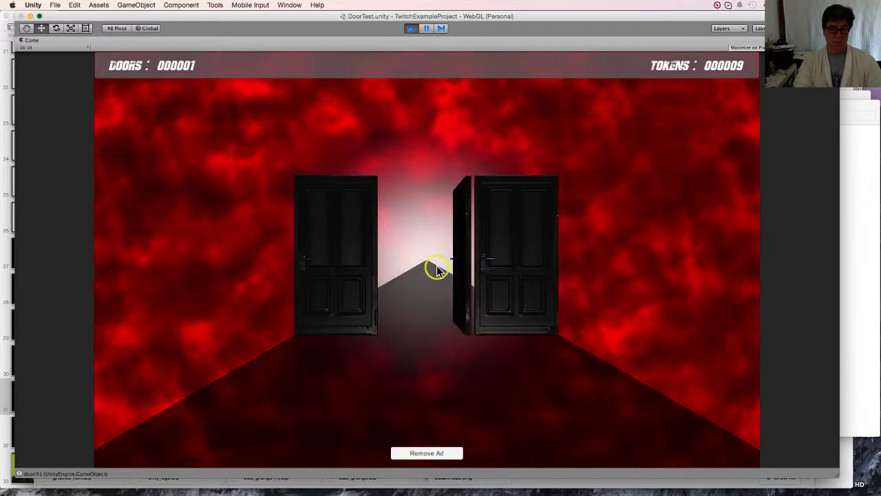
- Open the middle door of each approaching set and use Remove Ad to clear ads during play
click(436, 303)
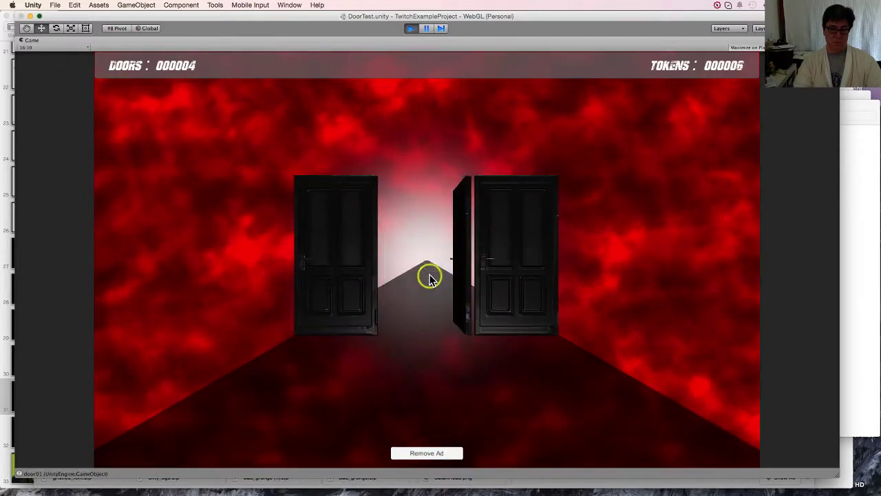
click(427, 268)
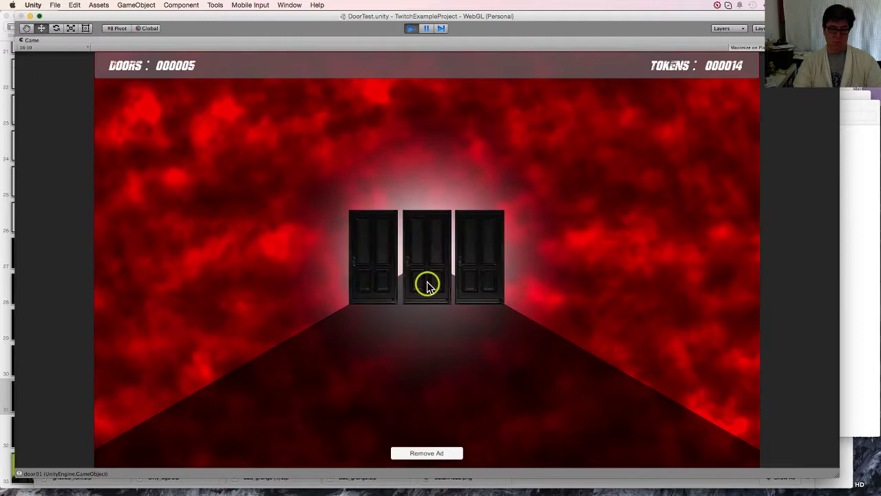
click(427, 284)
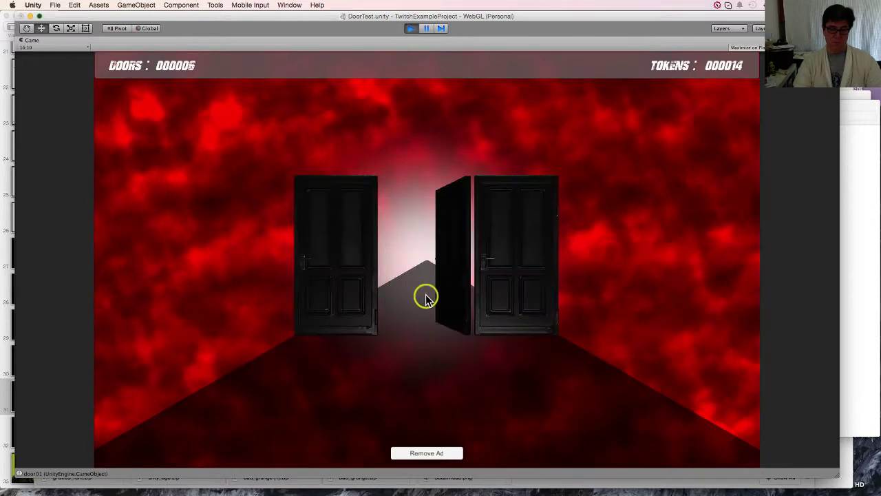
click(426, 274)
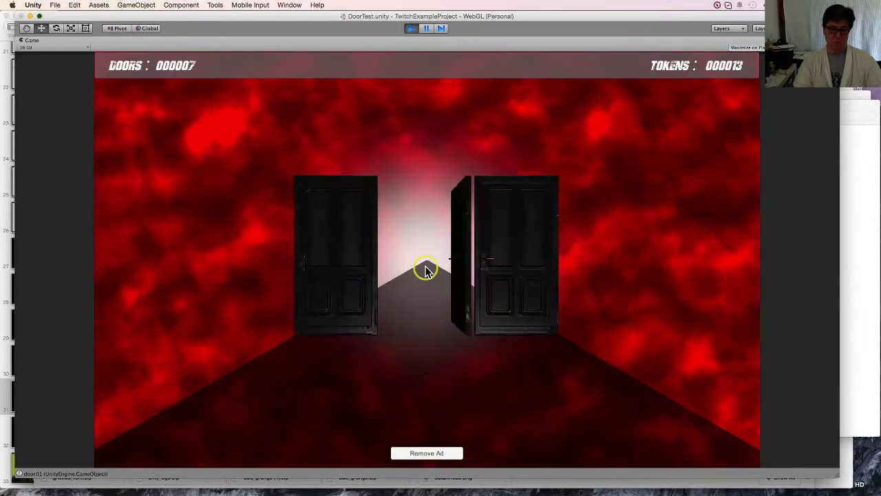
click(427, 265)
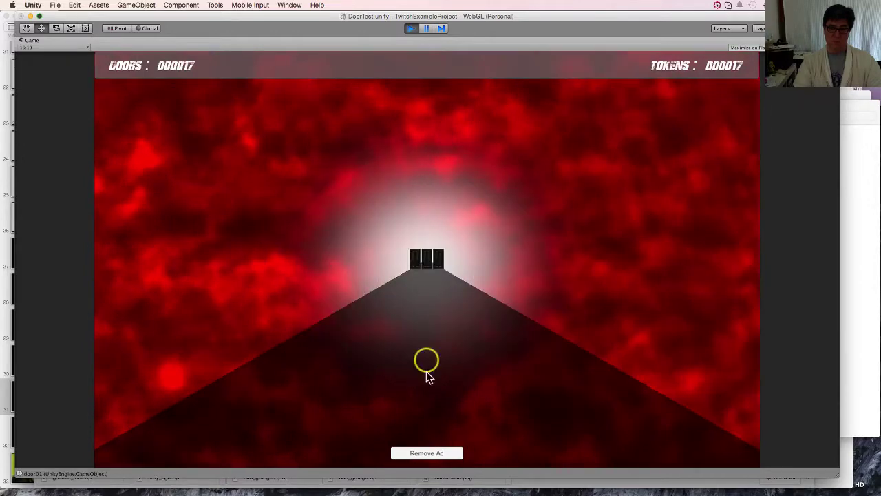
click(436, 454)
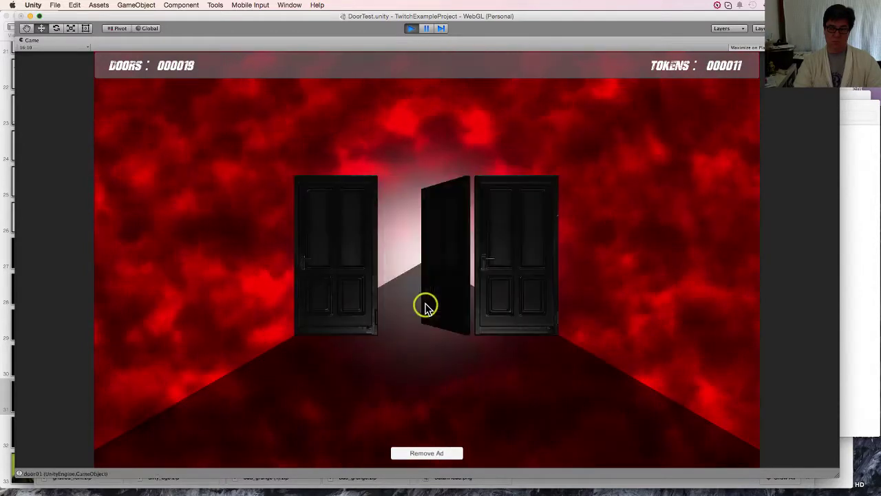
click(436, 454)
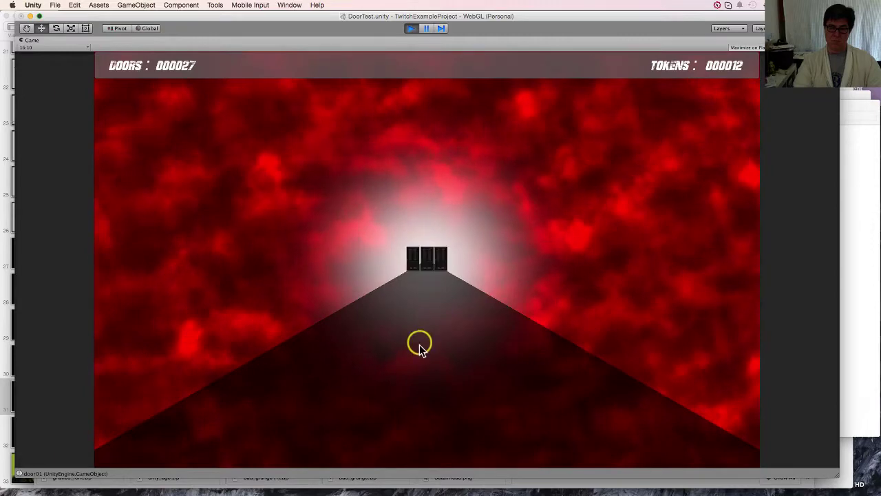
- Keep playing through the middle doors to use up tokens and test the game-over sequence
click(432, 277)
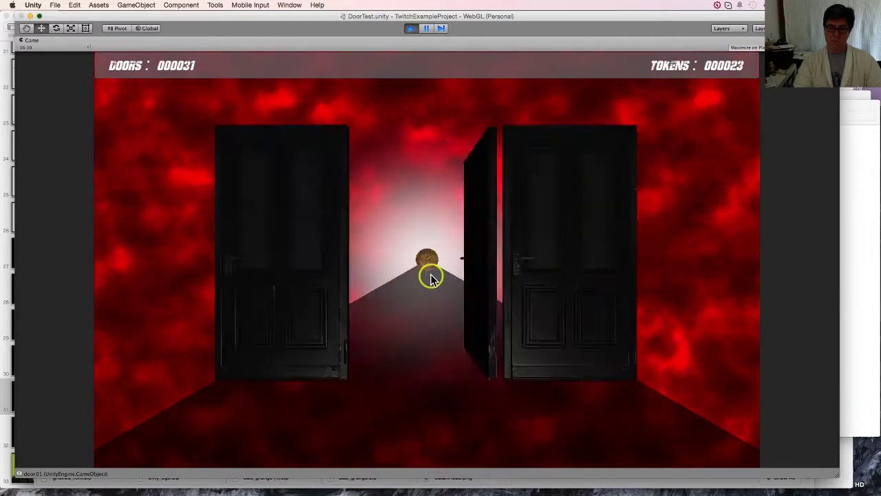
click(430, 277)
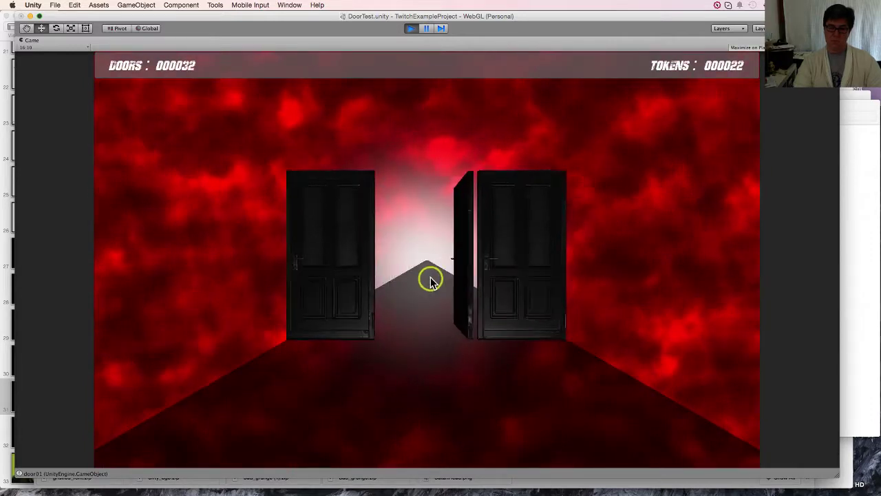
click(433, 273)
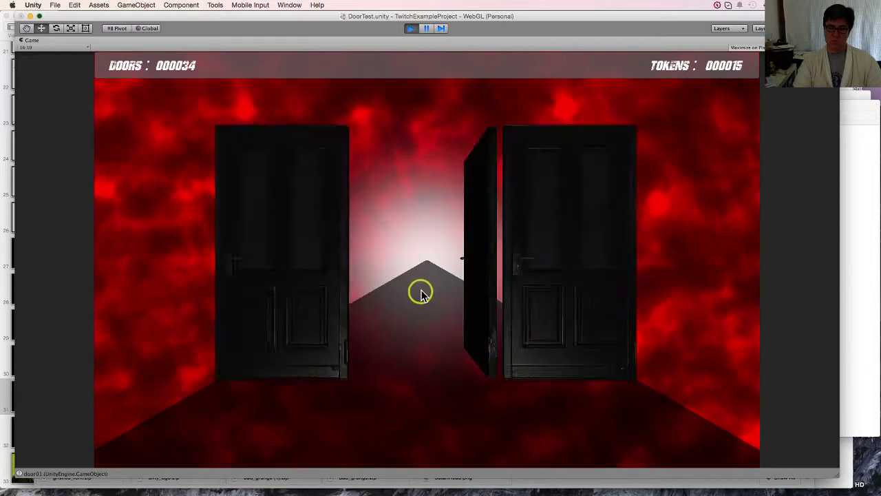
click(430, 263)
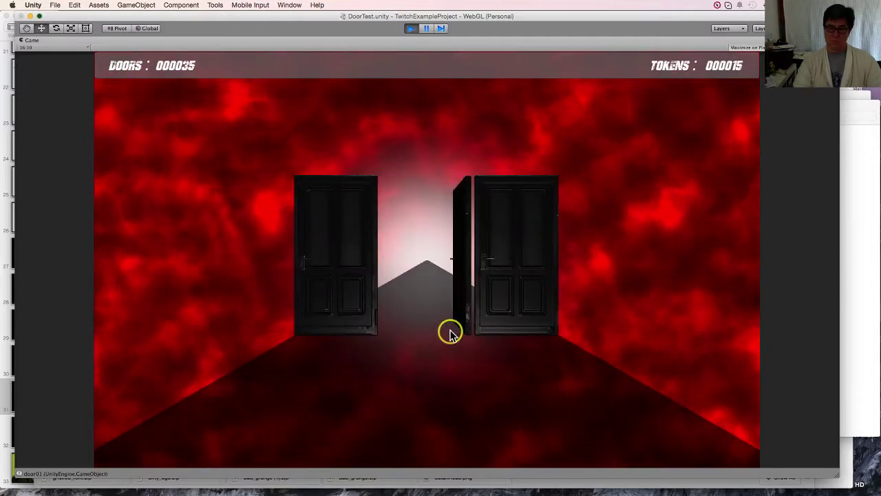
click(433, 271)
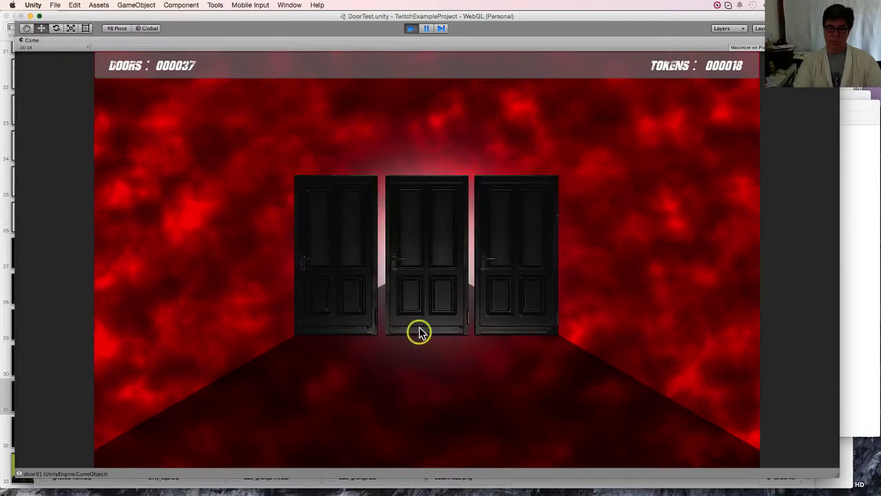
click(420, 333)
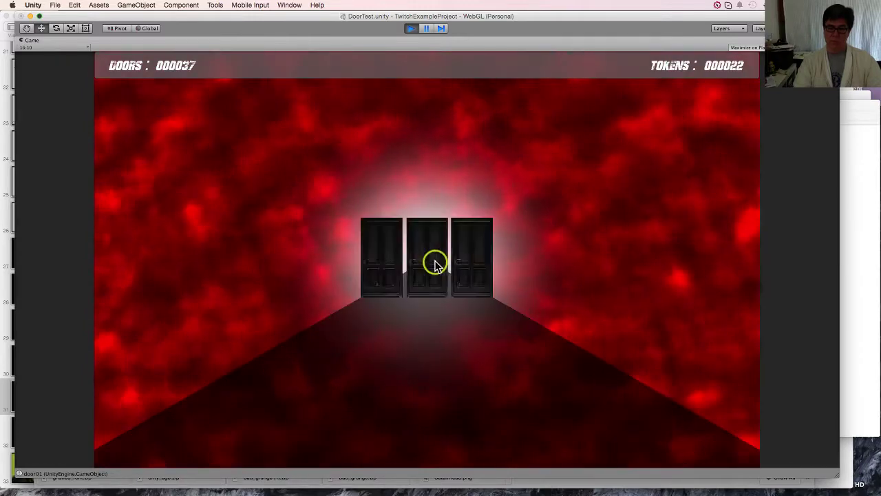
click(434, 263)
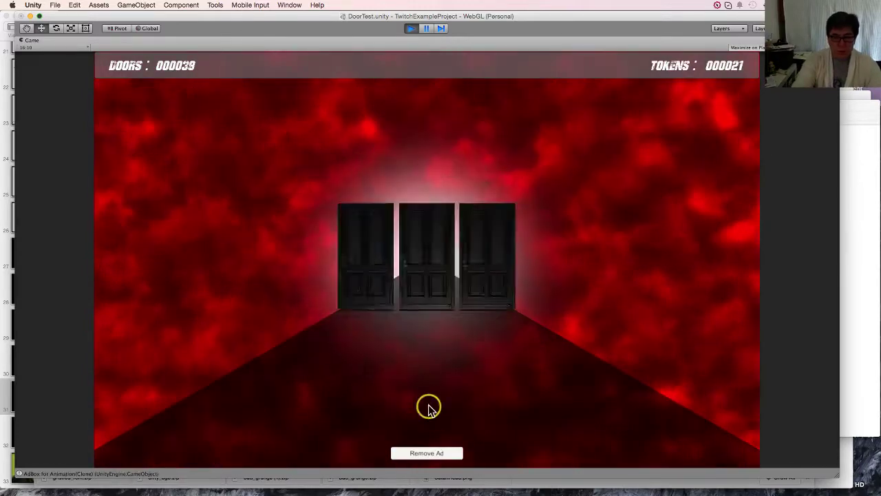
click(432, 289)
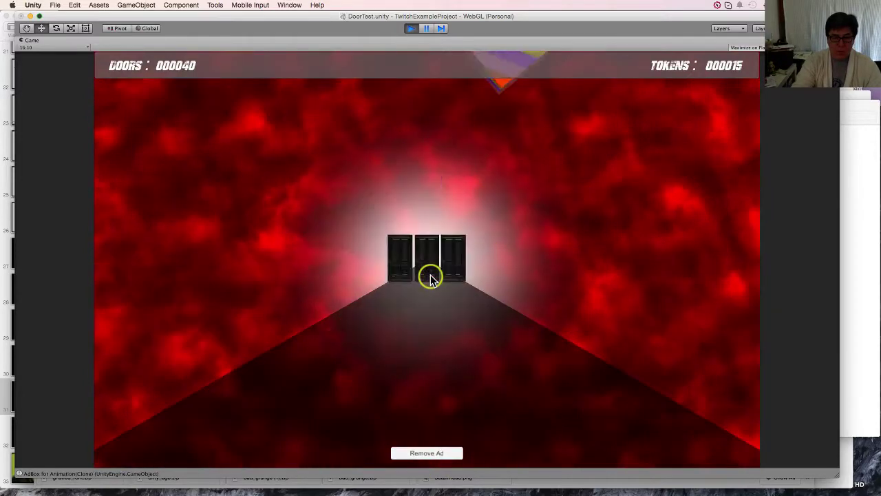
click(433, 283)
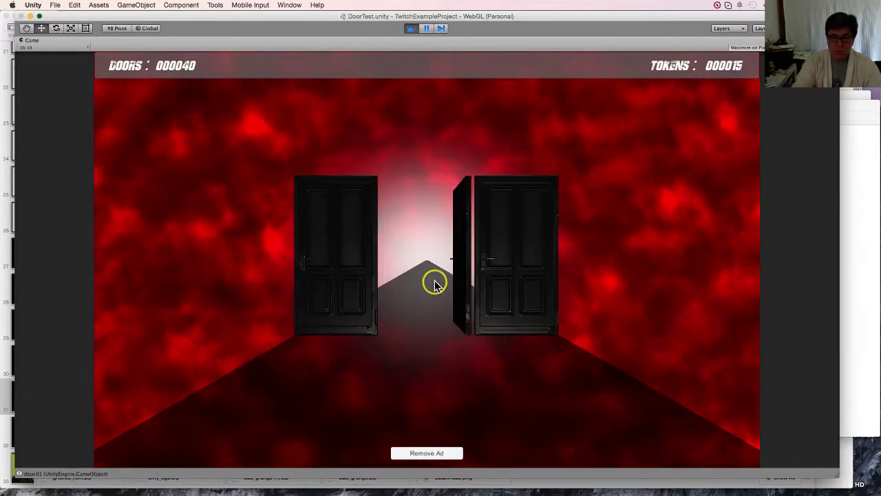
click(420, 268)
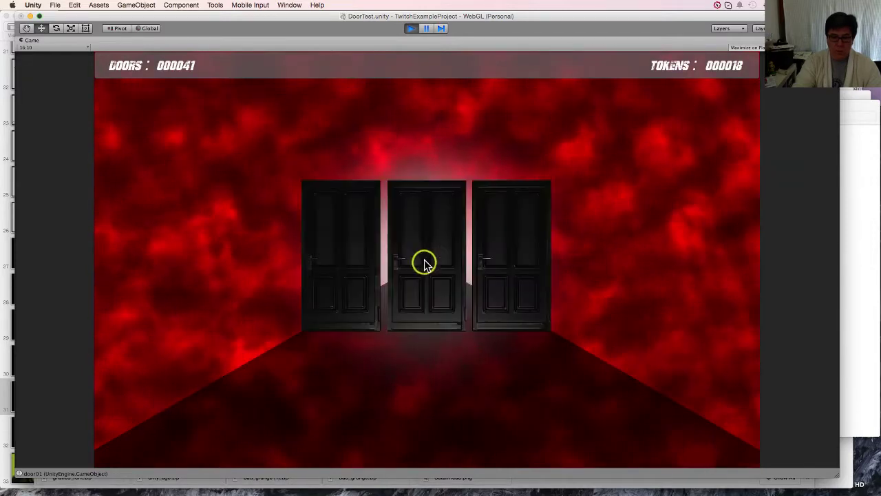
click(424, 262)
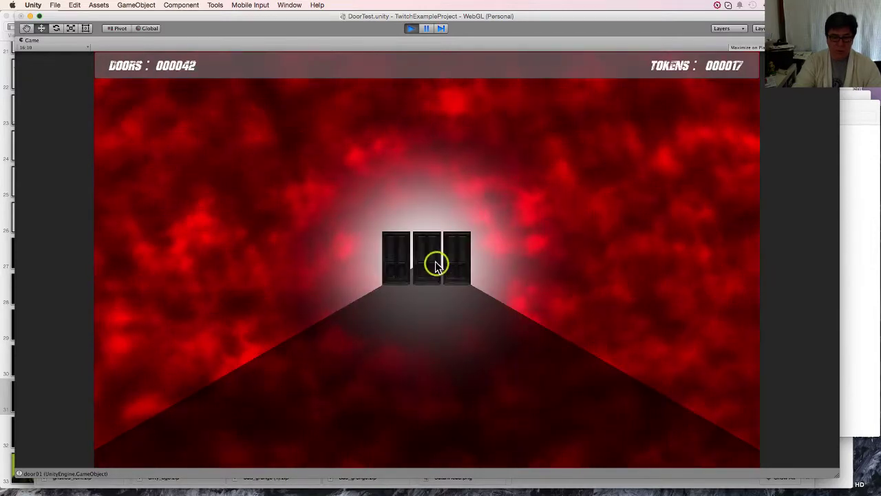
click(437, 263)
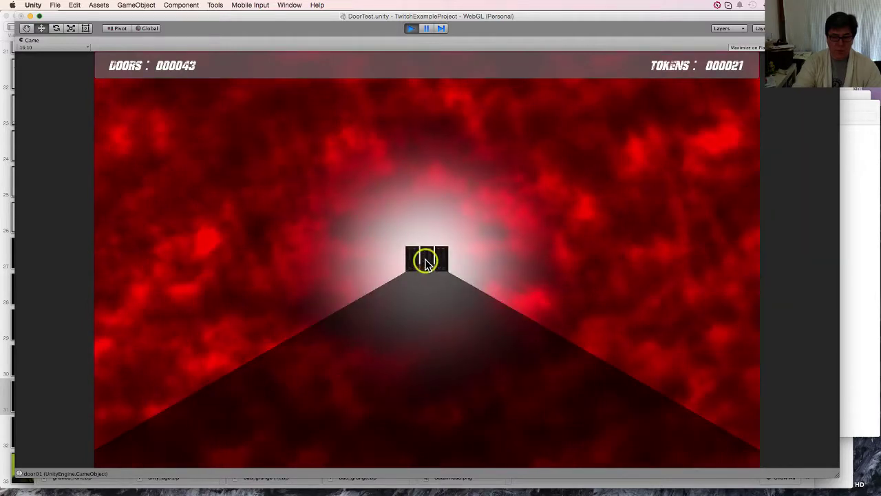
click(426, 268)
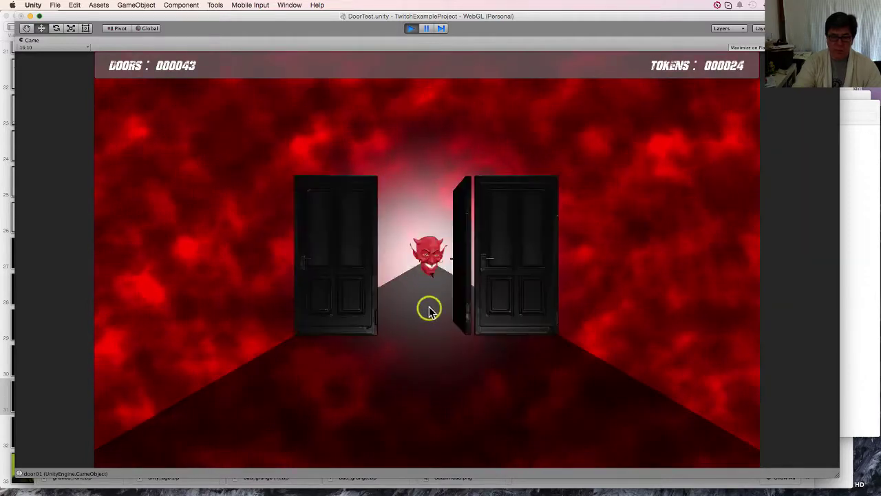
- Playtest the running DoorTest scene by repeatedly opening the middle of the three approaching doors
click(440, 273)
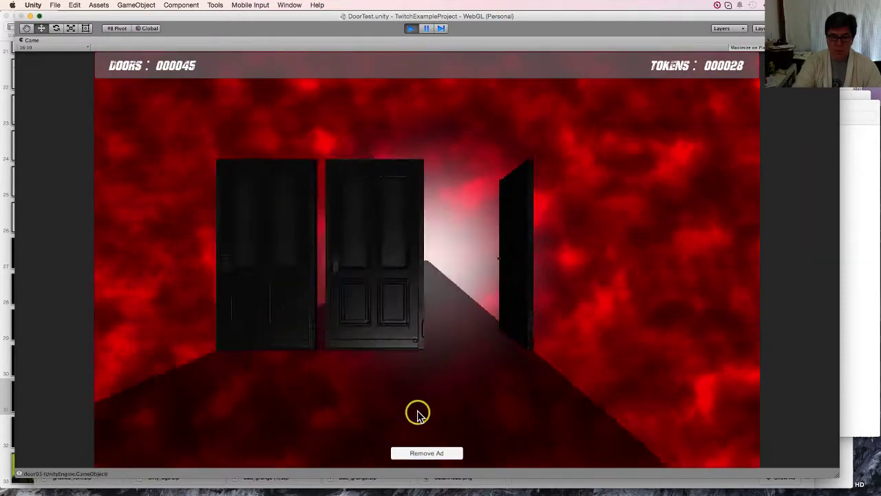
click(414, 317)
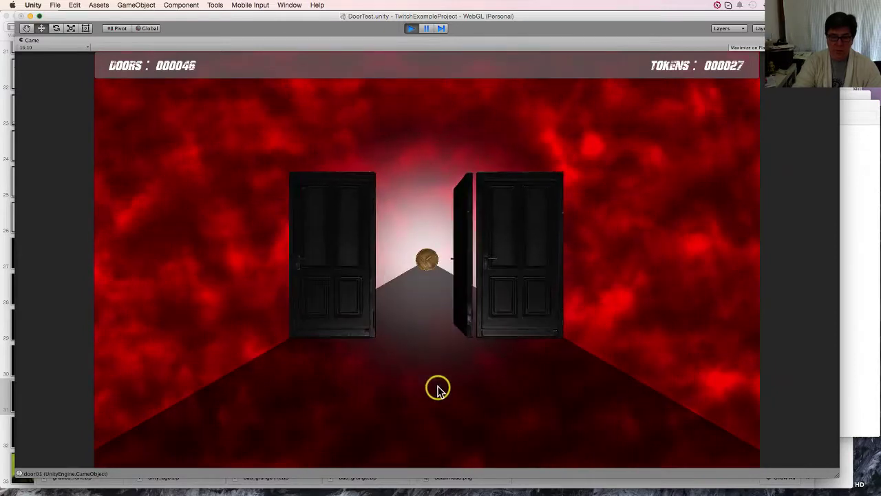
click(427, 253)
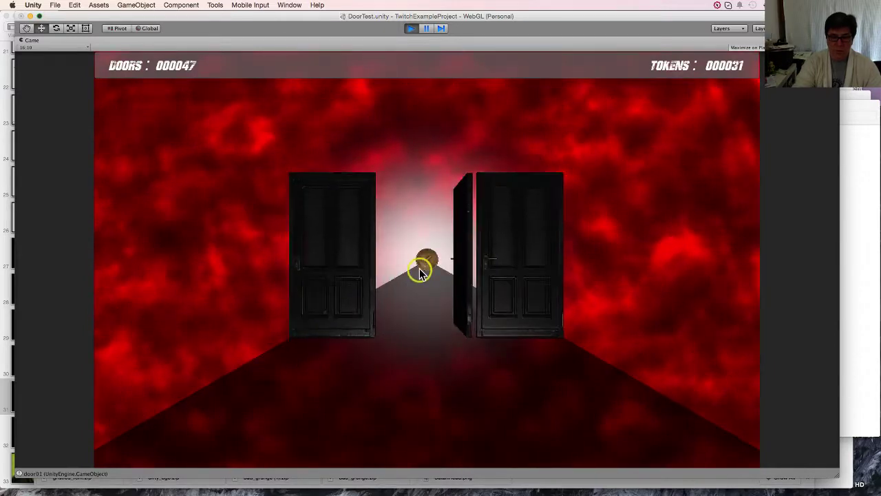
click(432, 262)
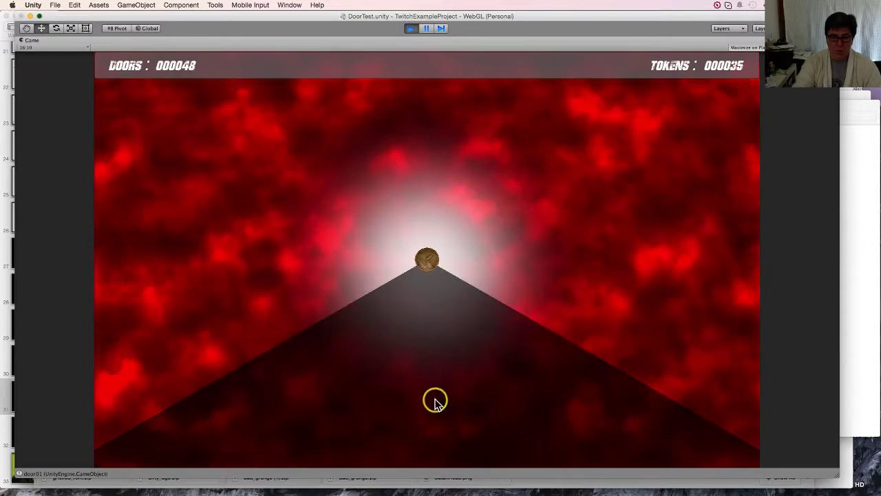
click(431, 292)
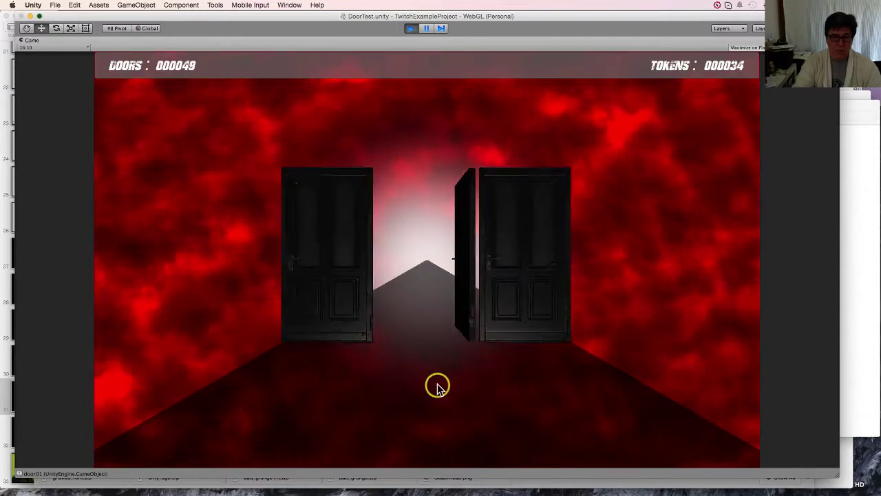
click(433, 287)
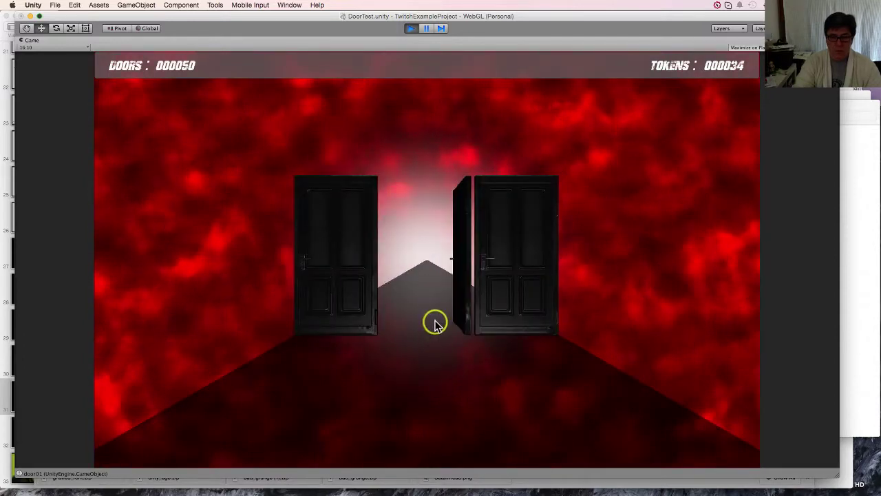
click(434, 279)
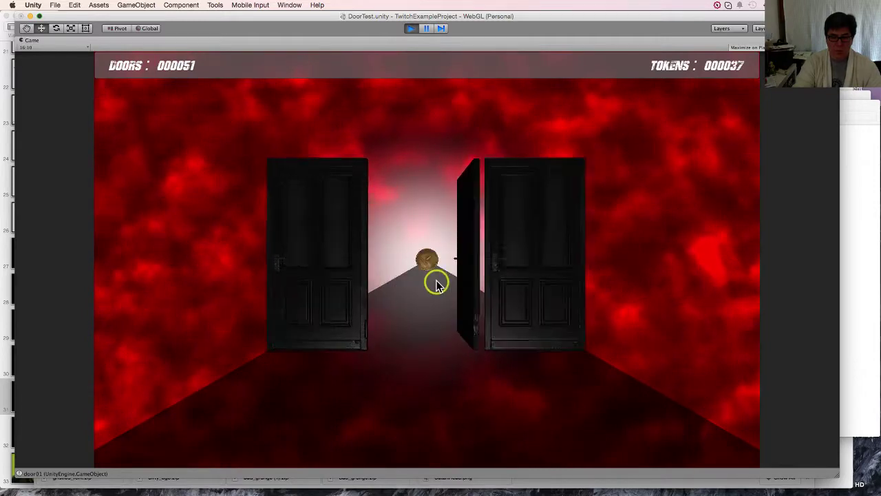
click(428, 278)
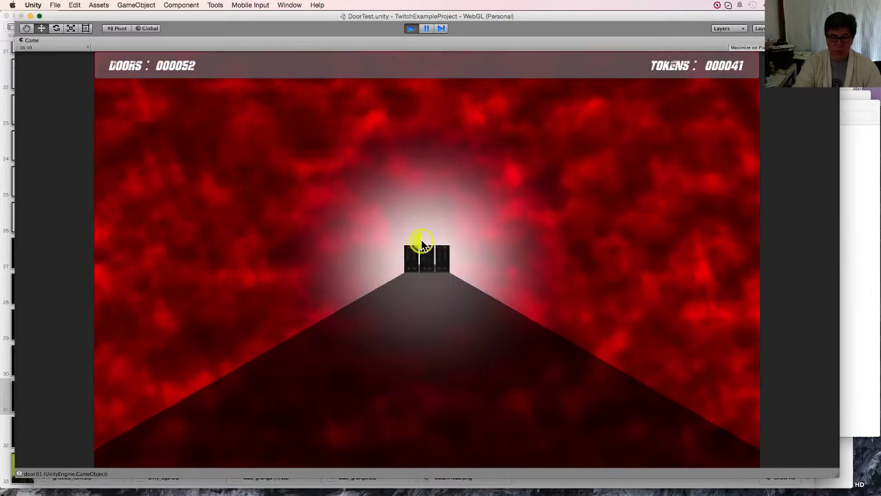
click(423, 244)
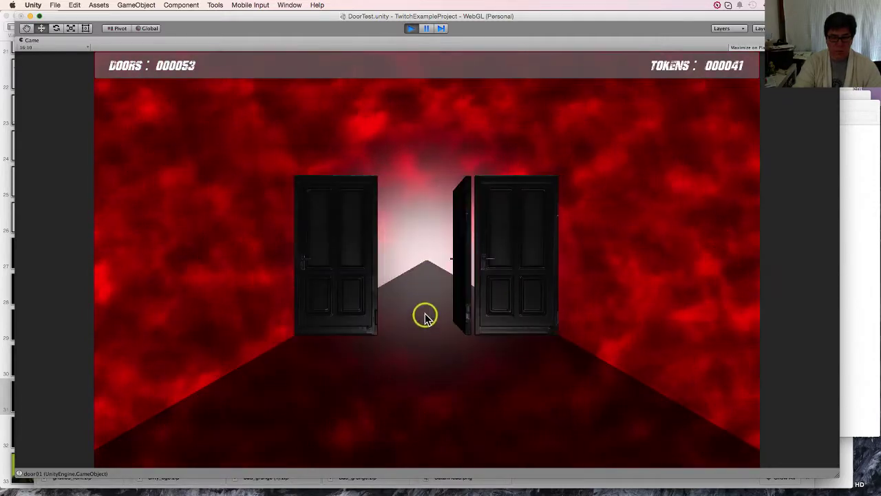
click(428, 268)
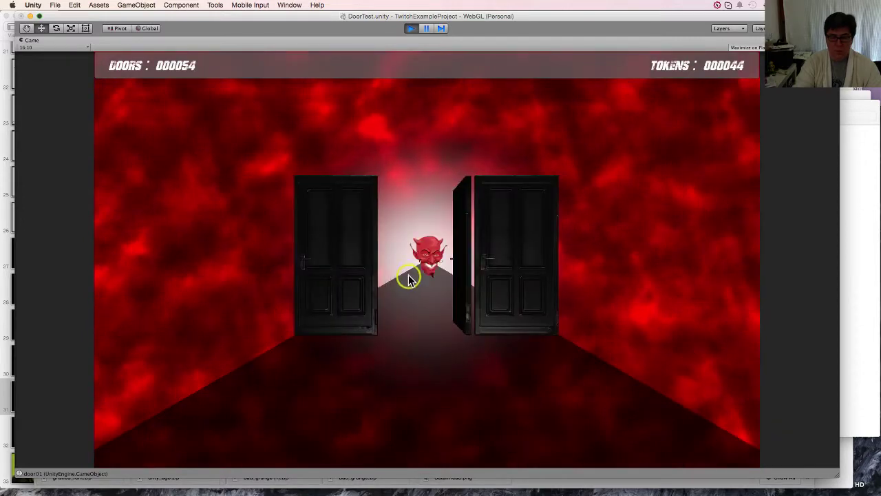
click(418, 268)
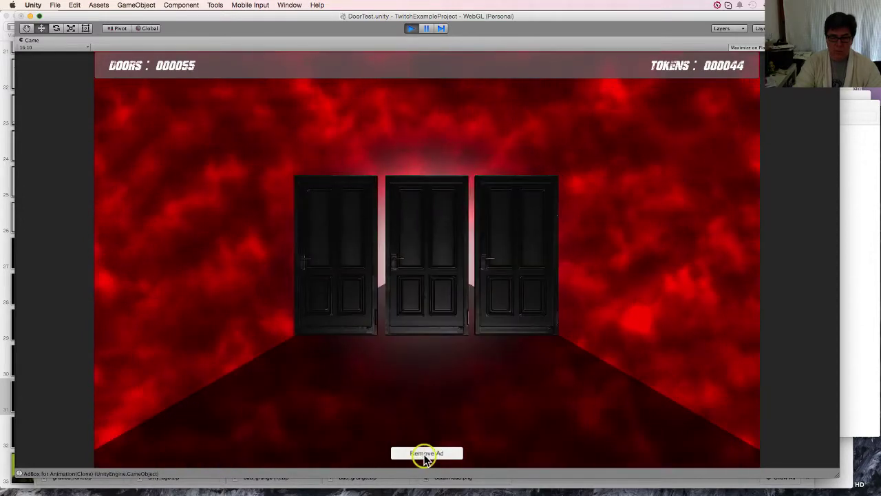
click(430, 301)
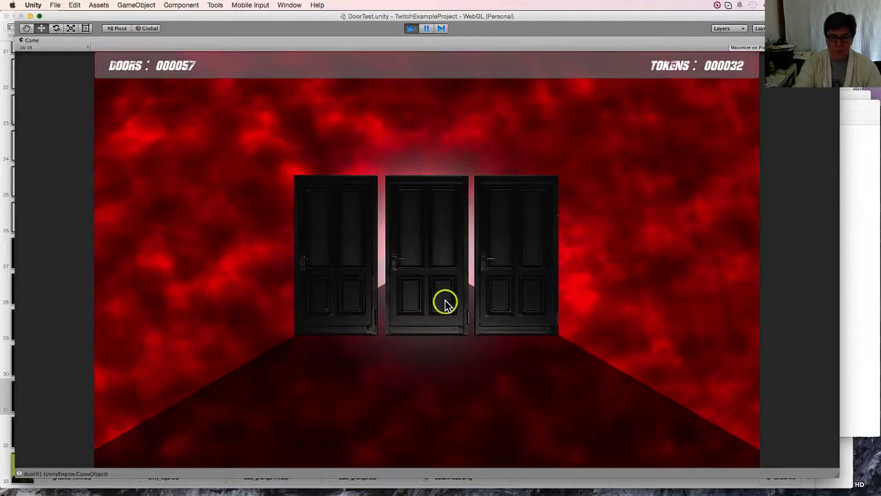
click(444, 303)
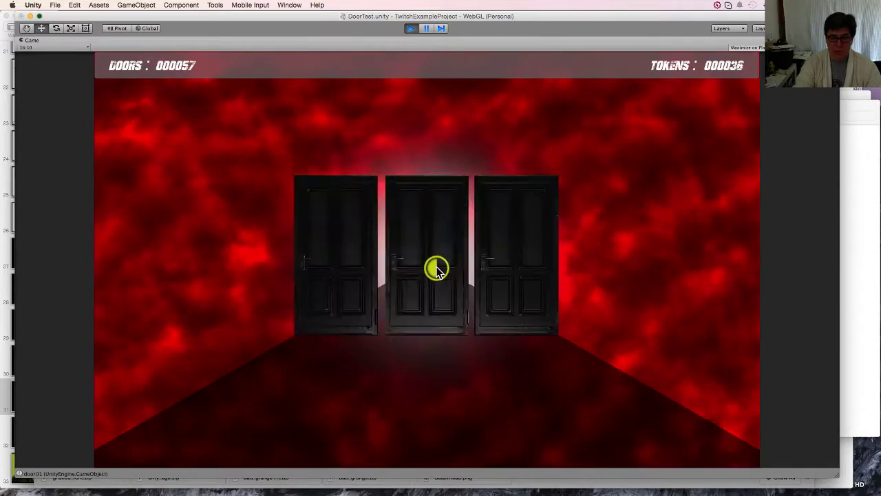
click(436, 269)
click(437, 266)
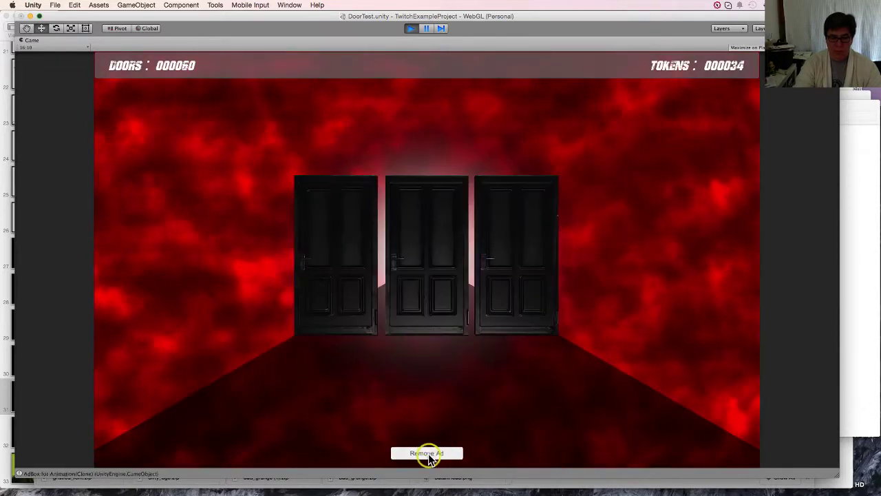
click(436, 307)
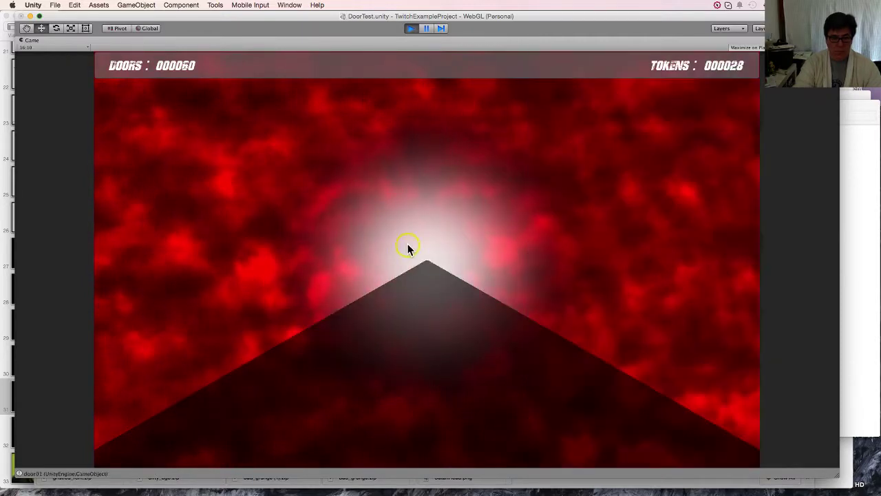
click(412, 268)
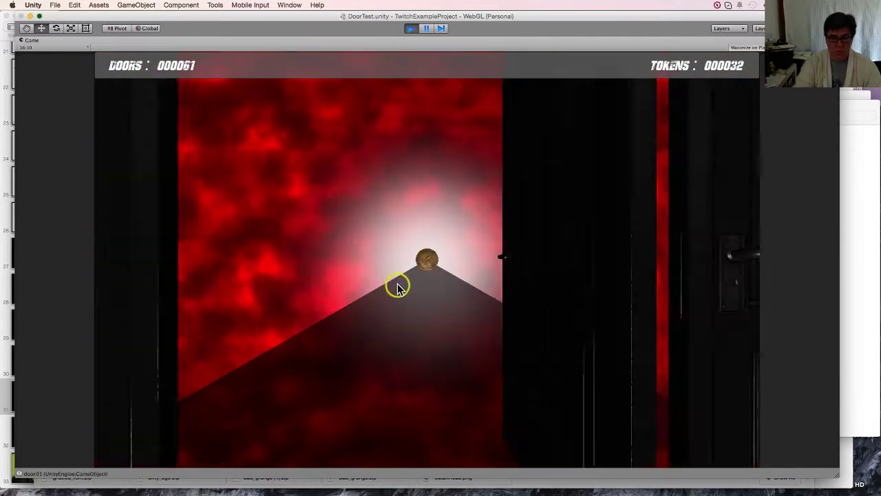
click(426, 272)
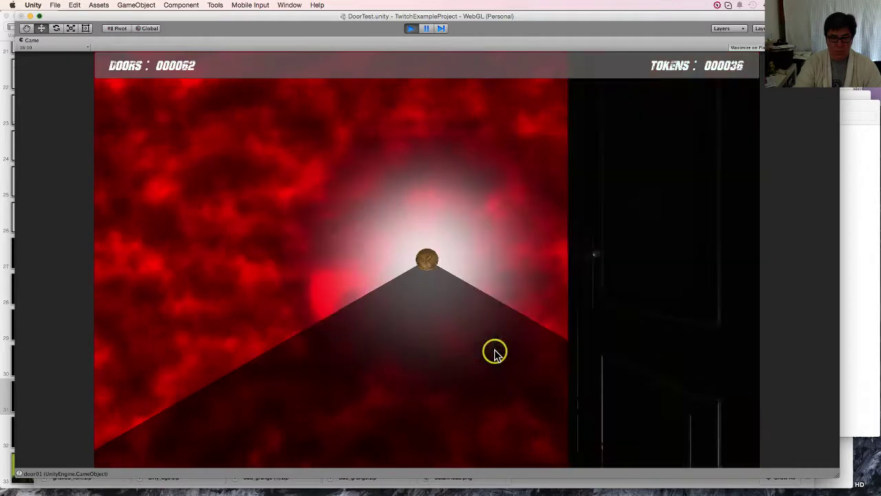
click(434, 281)
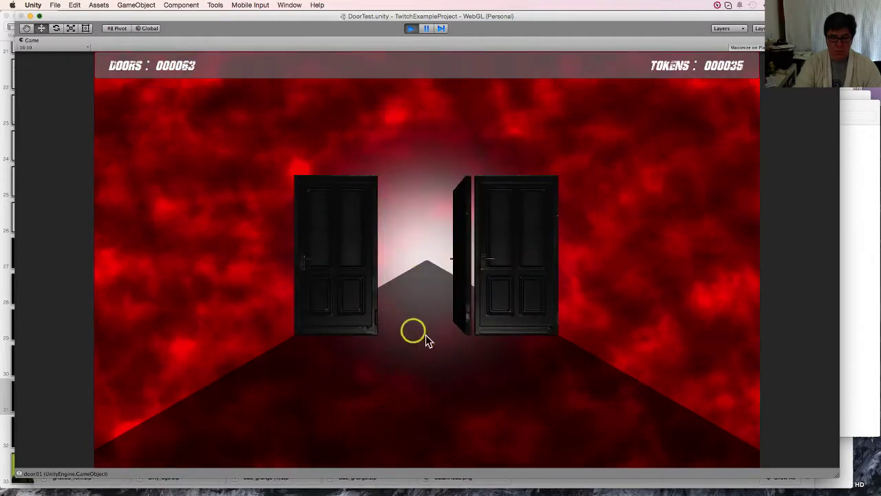
click(427, 272)
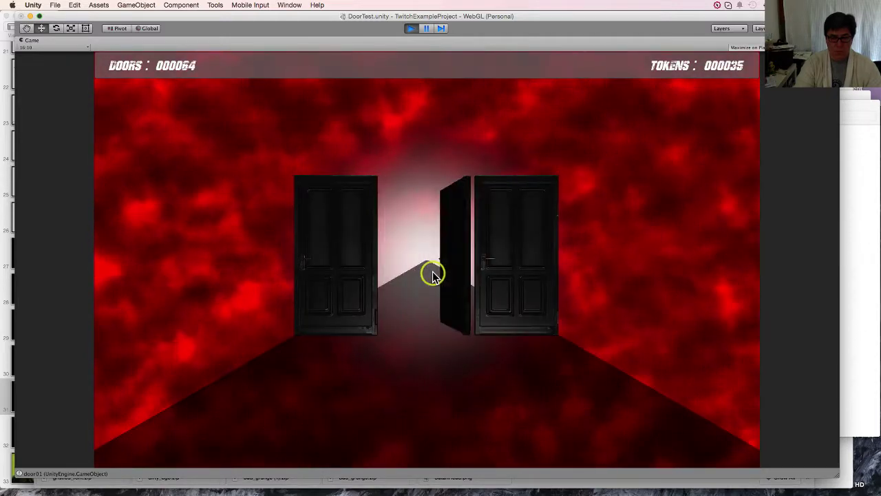
click(435, 276)
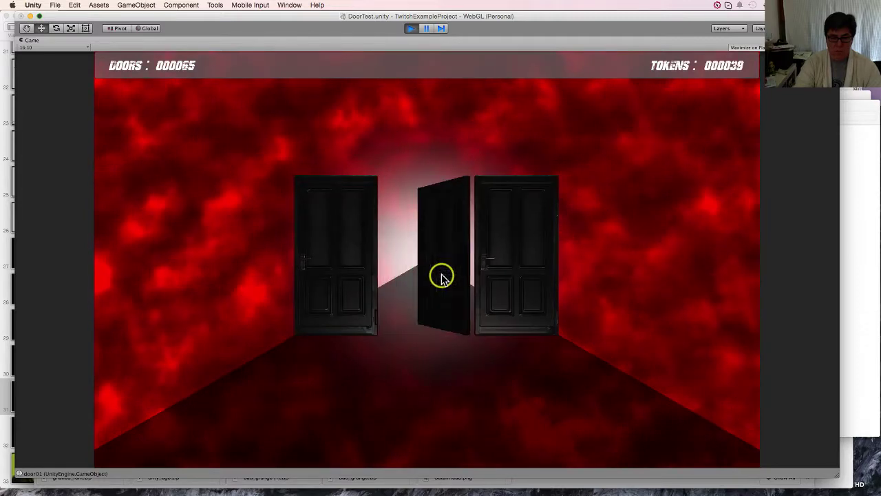
click(434, 273)
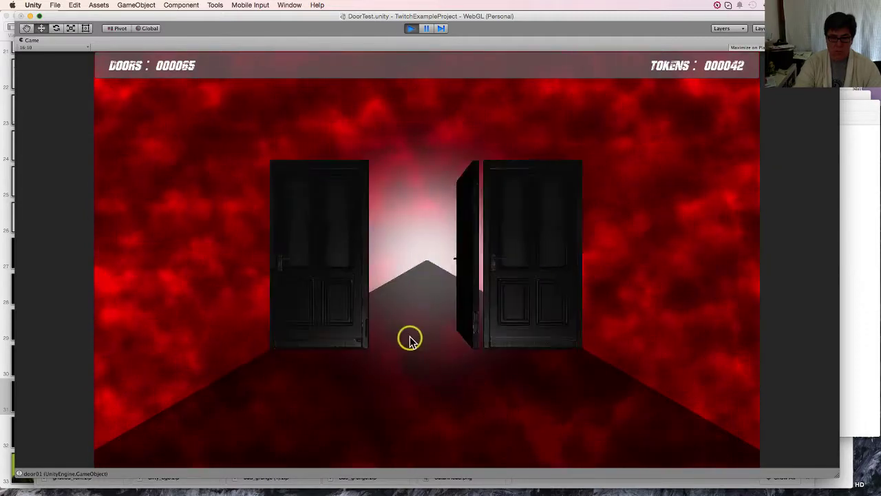
click(427, 272)
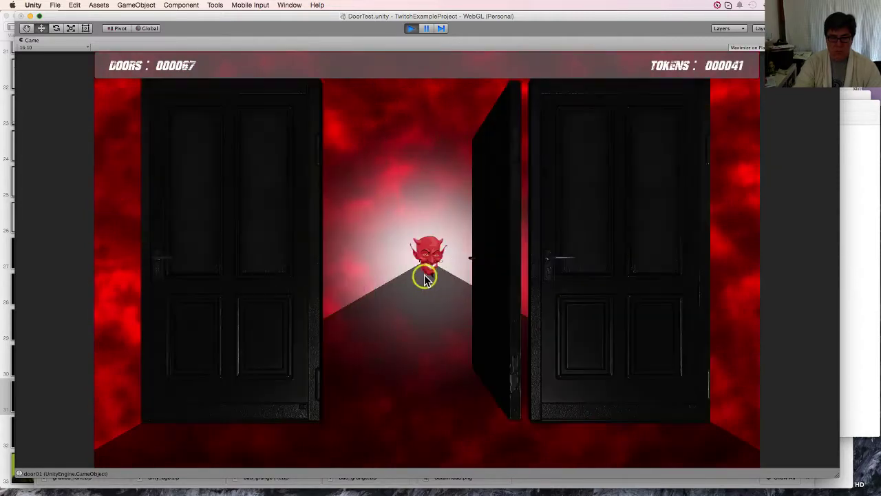
click(427, 264)
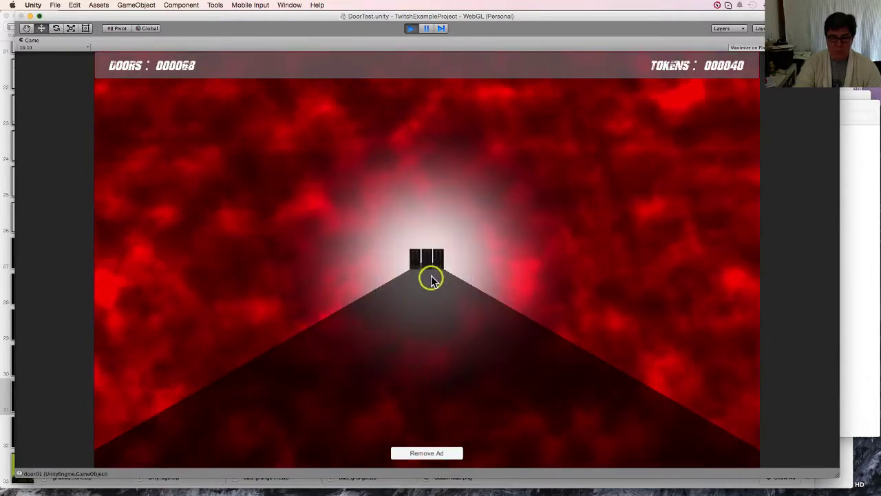
click(427, 267)
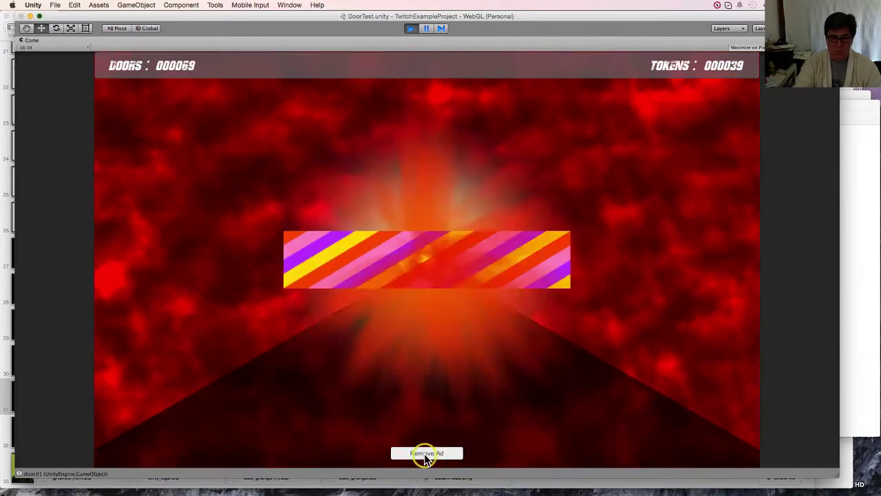
- Test ad removal in the running game by dismissing ads as they appear while continuing through the middle doors
click(427, 453)
click(424, 296)
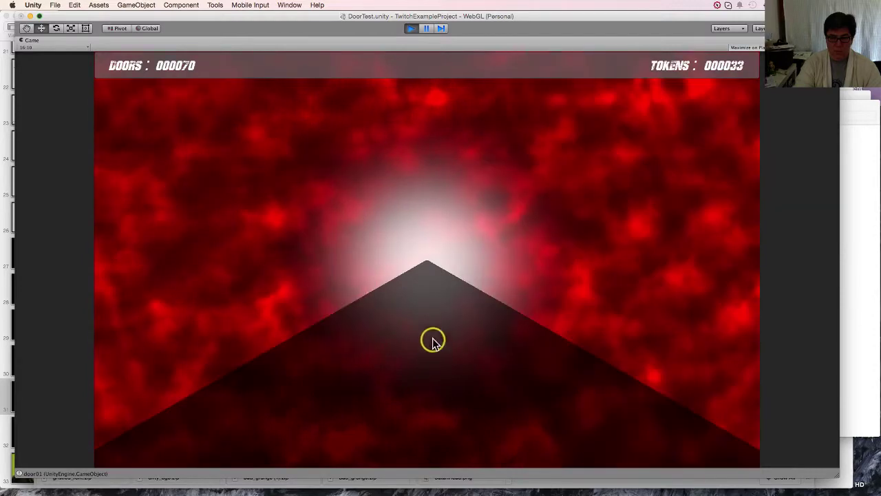
click(425, 246)
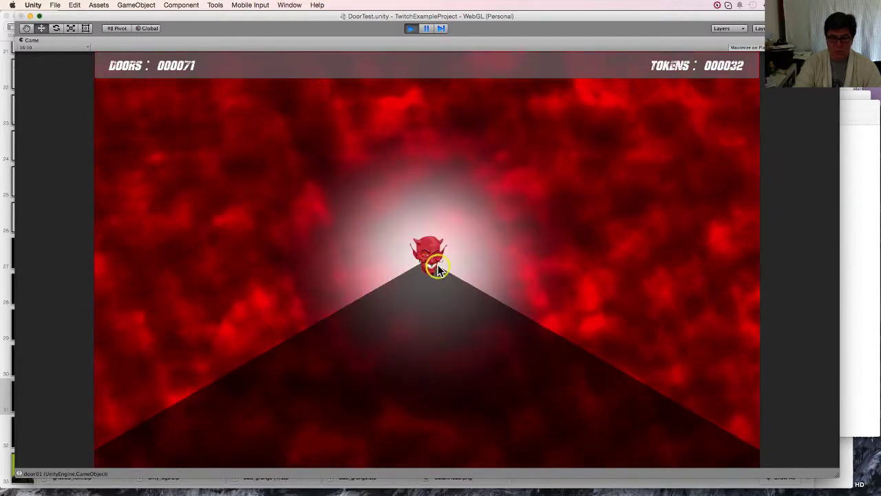
click(436, 267)
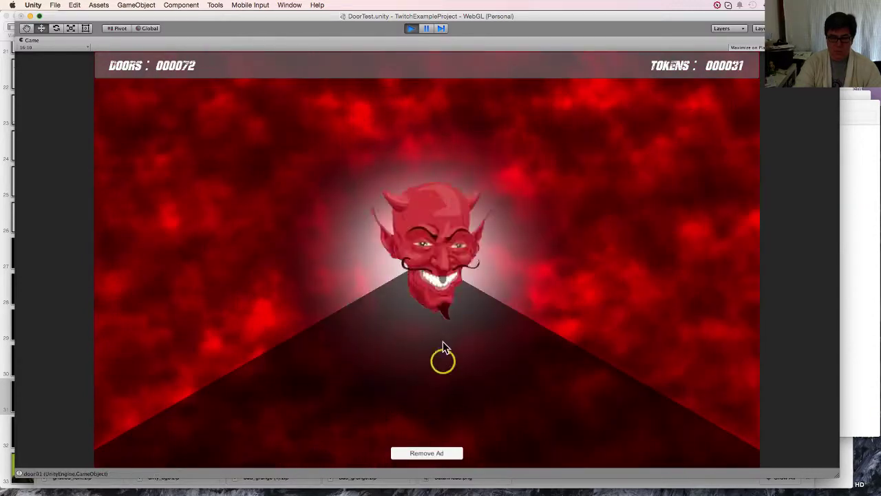
click(432, 295)
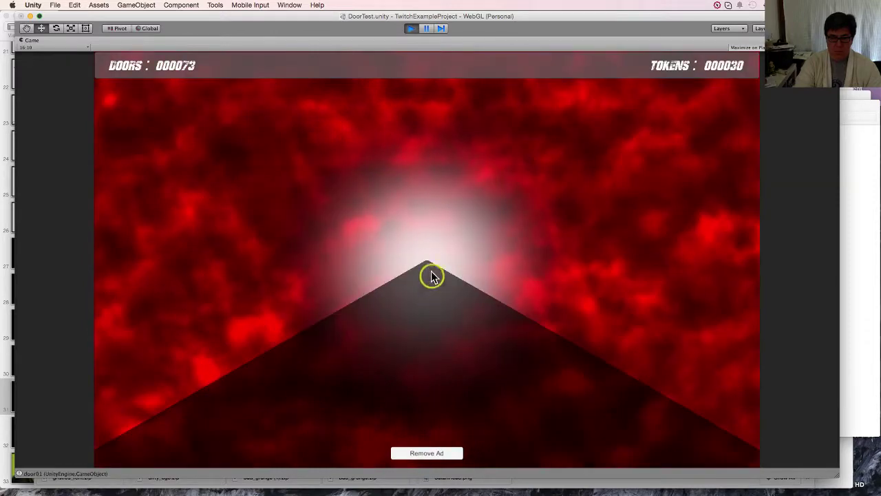
click(430, 261)
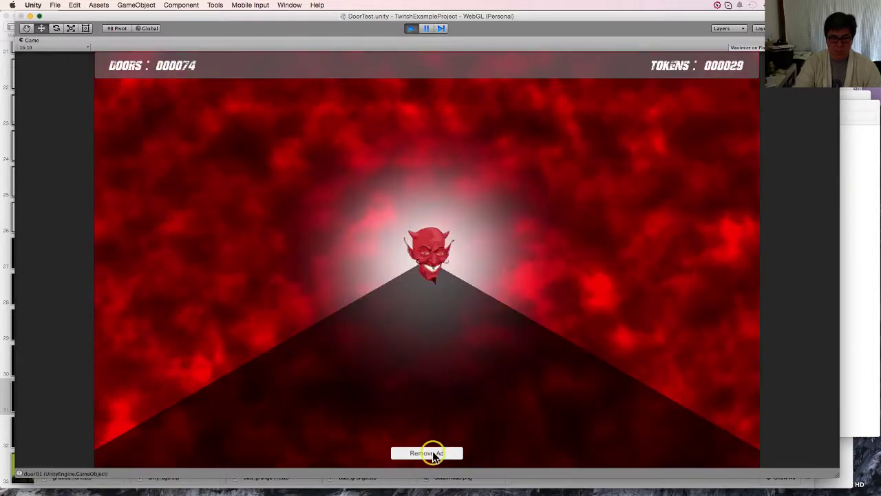
click(427, 287)
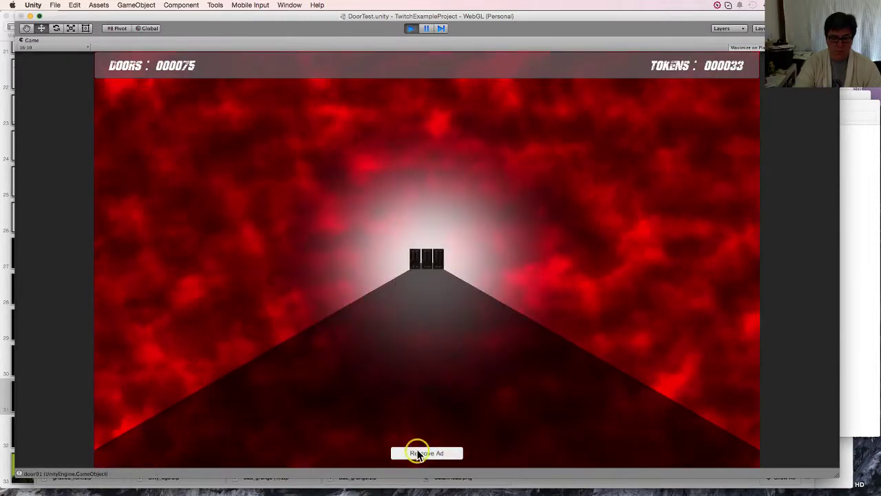
click(426, 303)
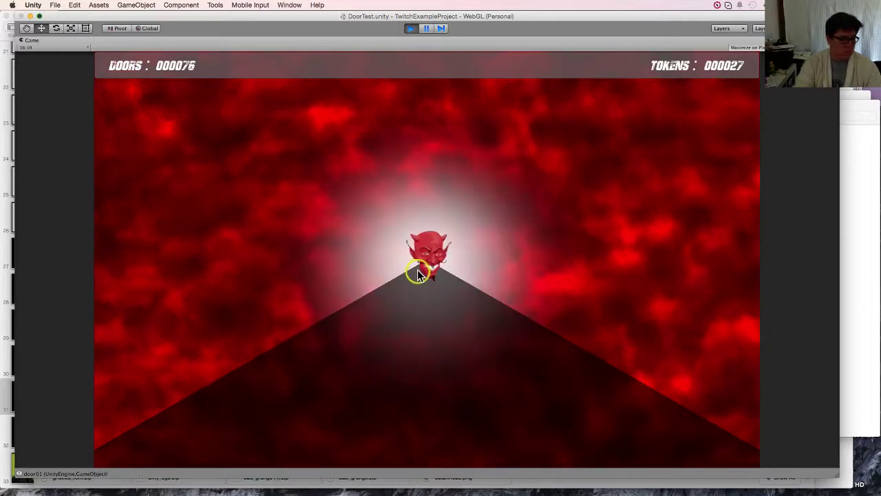
click(415, 234)
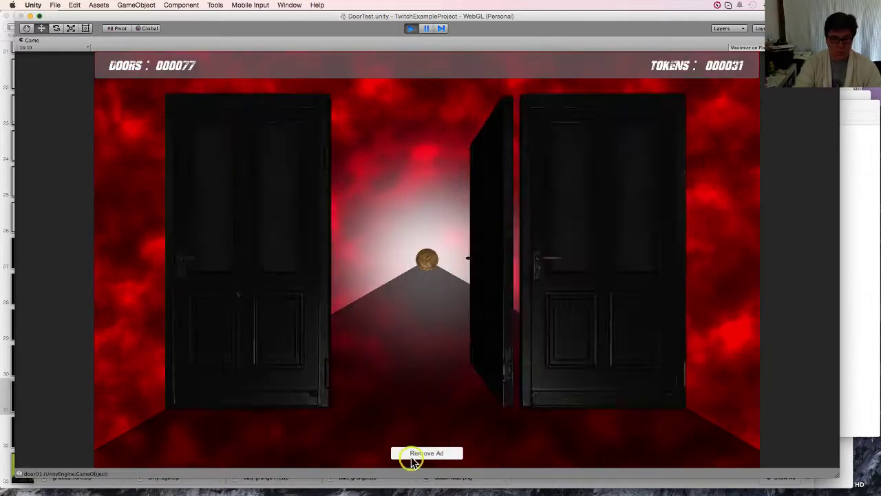
click(415, 453)
click(427, 274)
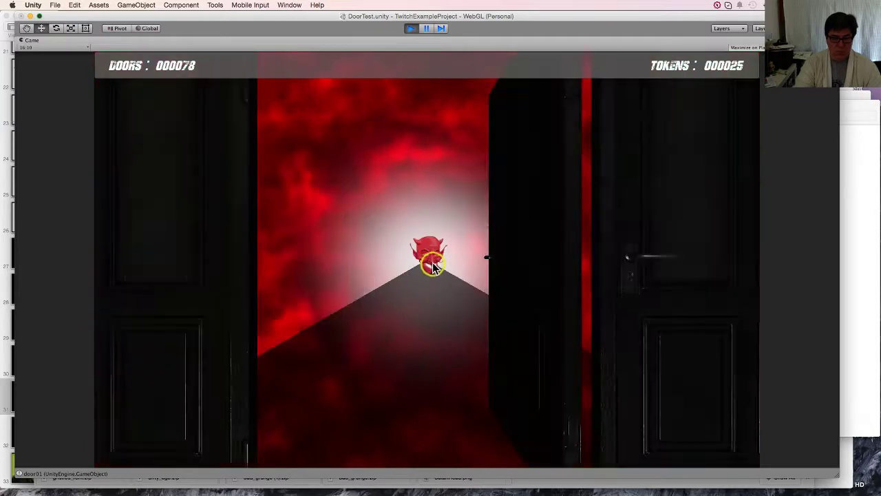
click(429, 253)
click(434, 453)
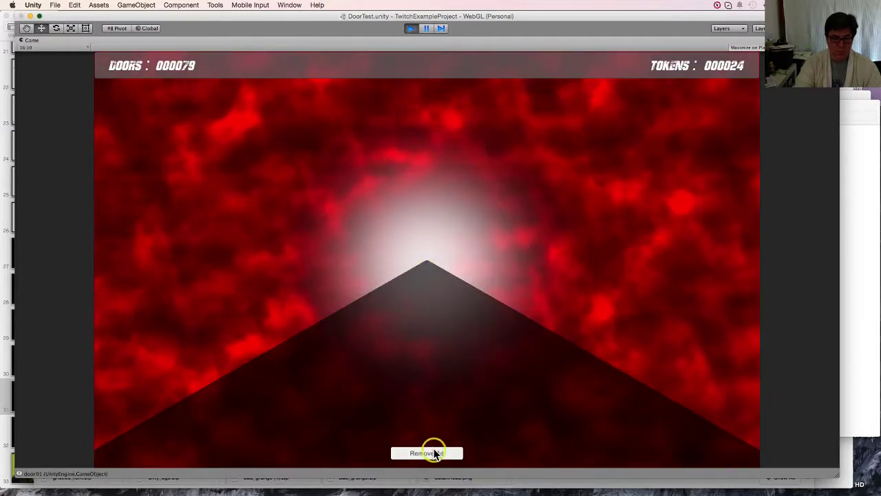
click(431, 274)
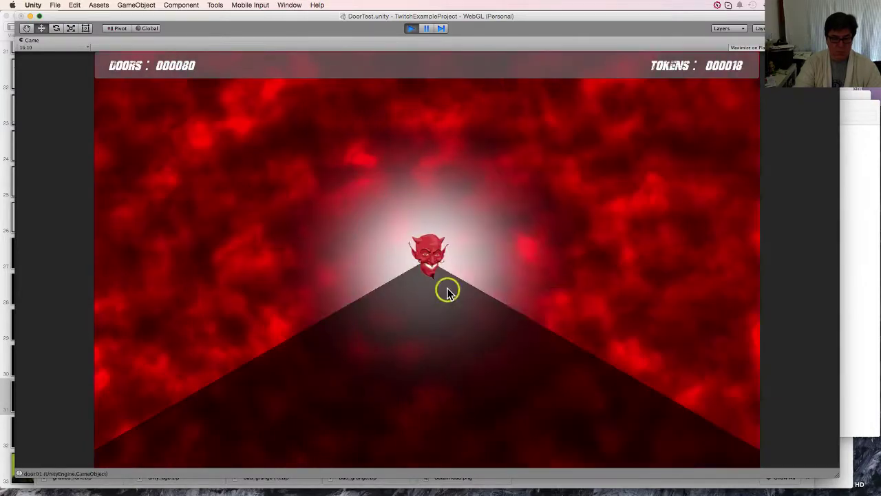
- Continue playtesting by opening the middle door of each approaching set while leaving the ad in place
click(419, 248)
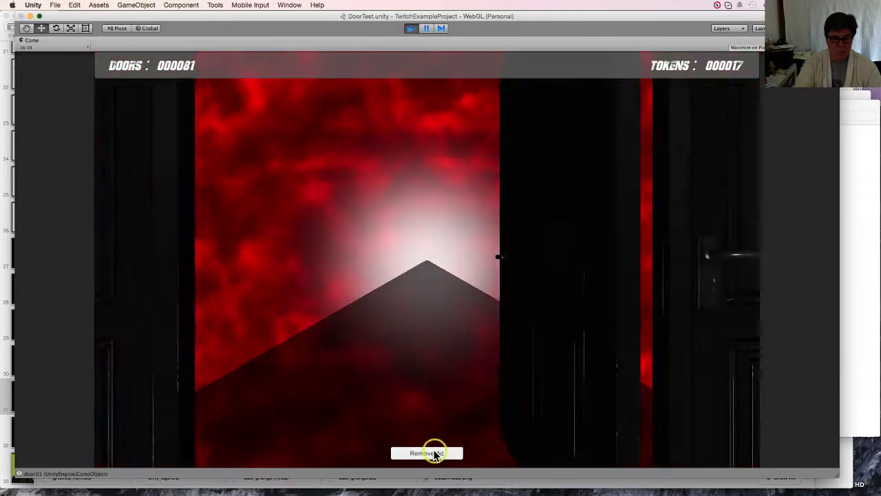
click(427, 259)
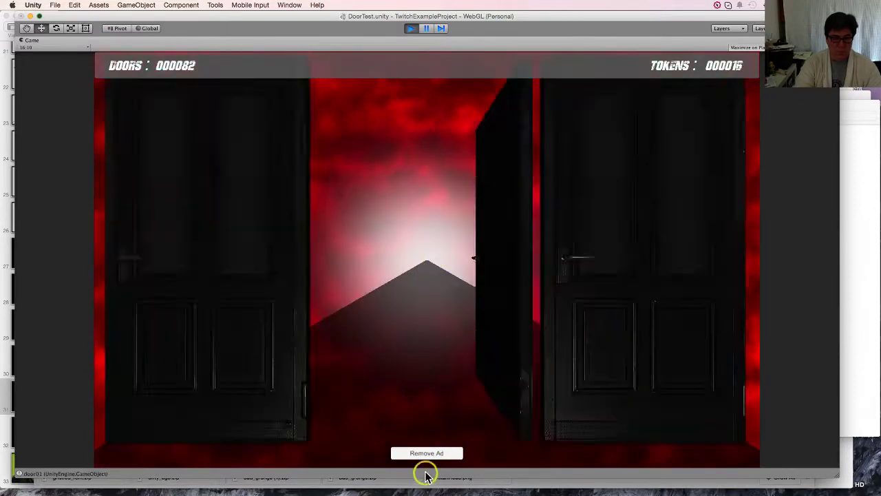
click(406, 252)
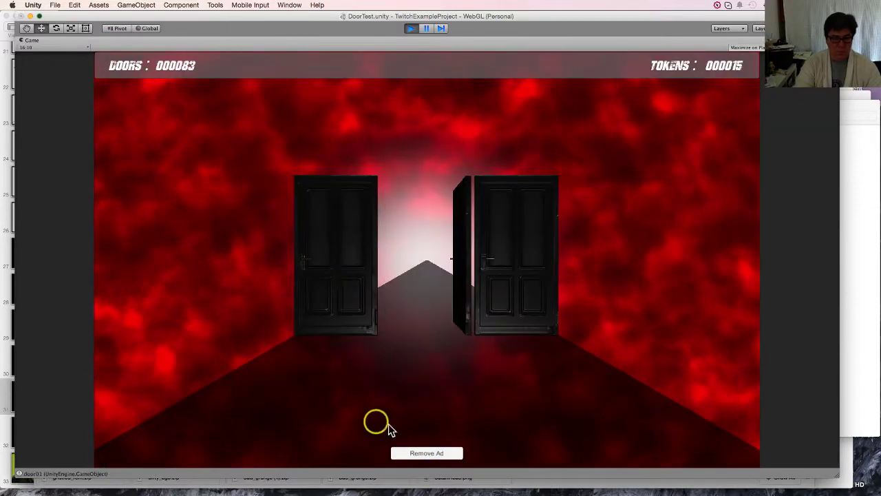
click(425, 269)
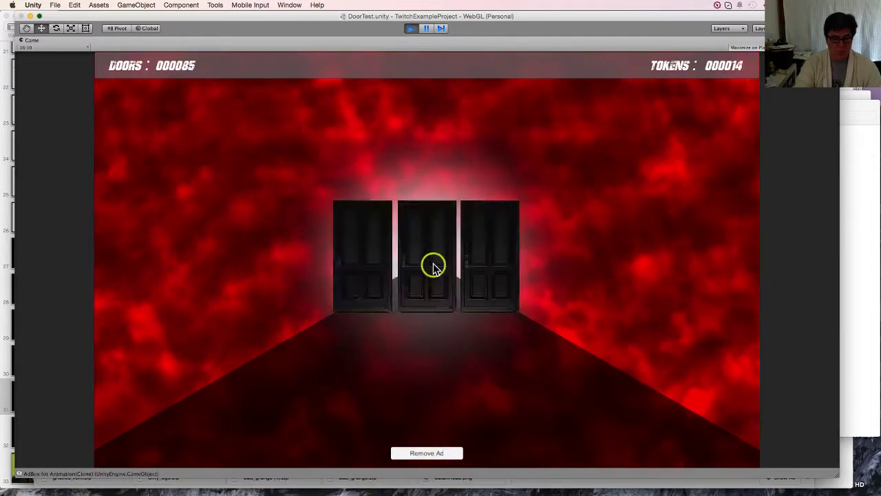
click(433, 262)
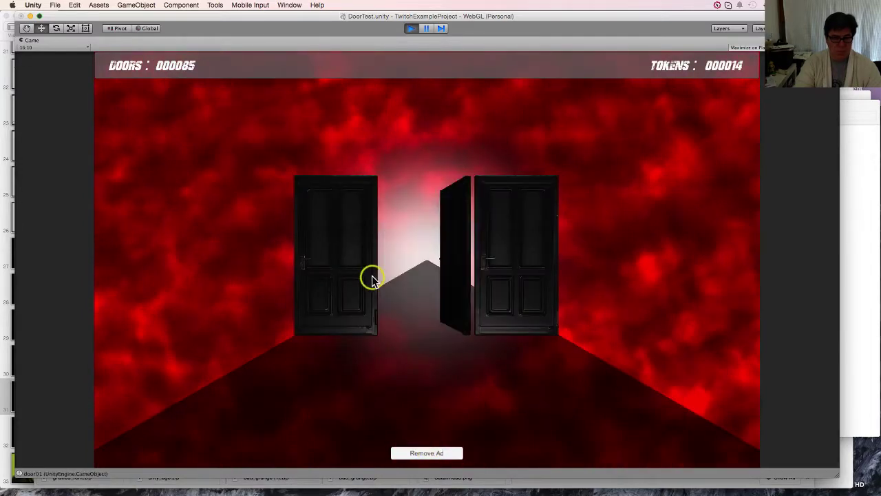
click(426, 267)
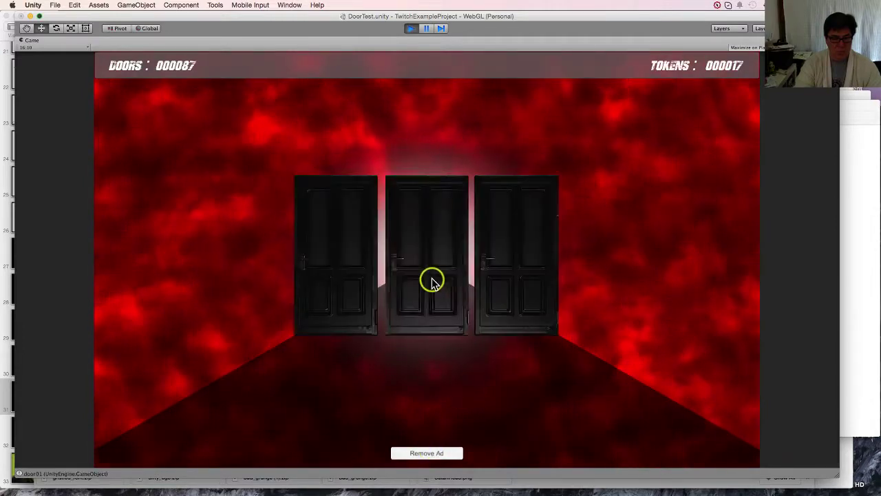
click(433, 279)
- Test spending tokens on removing ads between openings of the middle doors
click(433, 457)
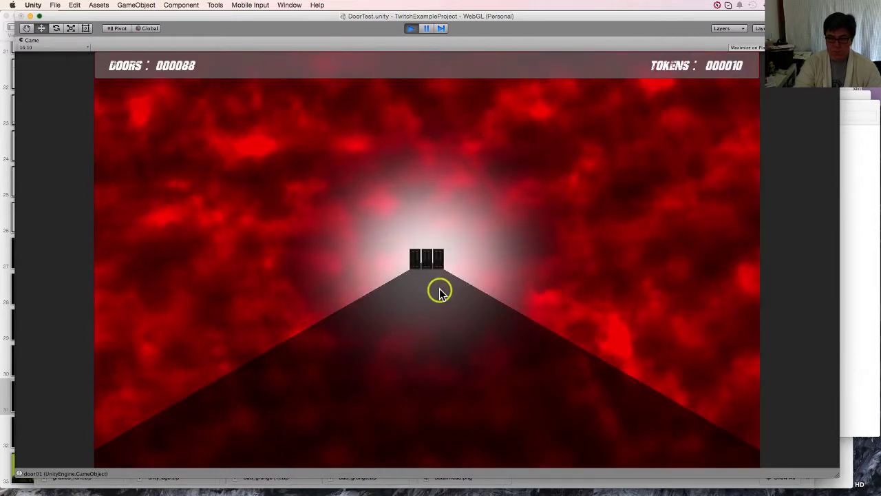
click(437, 291)
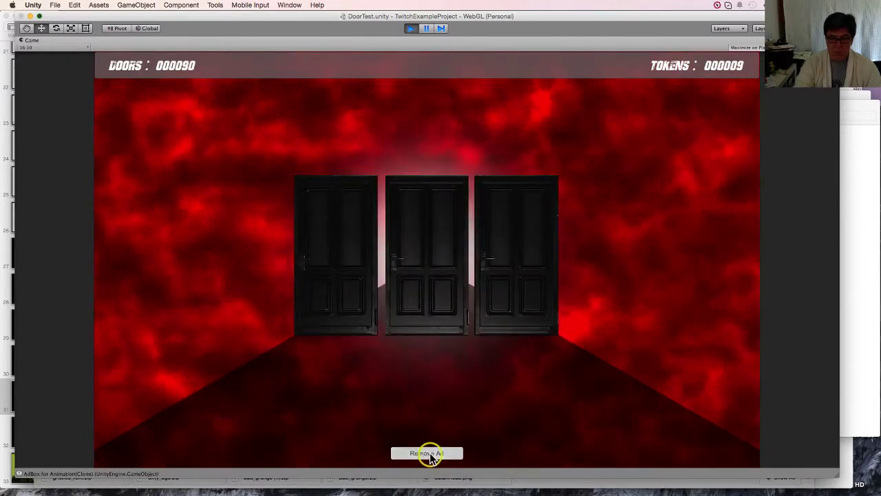
click(426, 456)
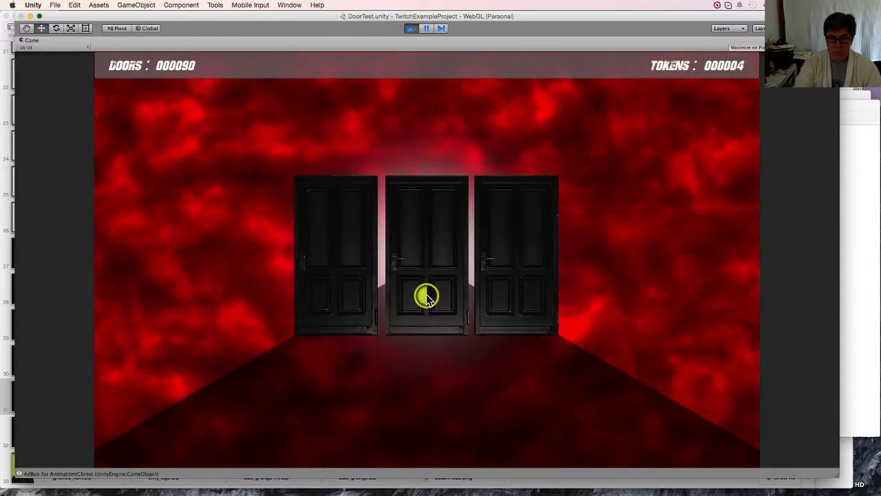
click(427, 296)
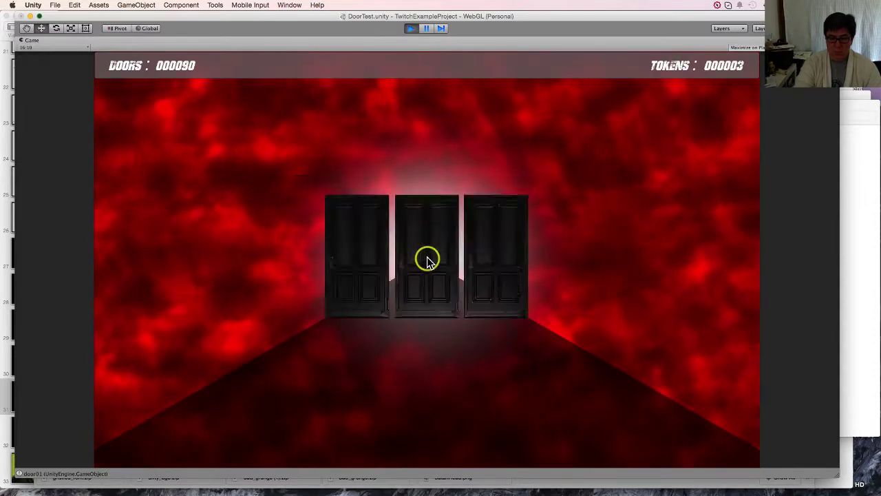
click(427, 260)
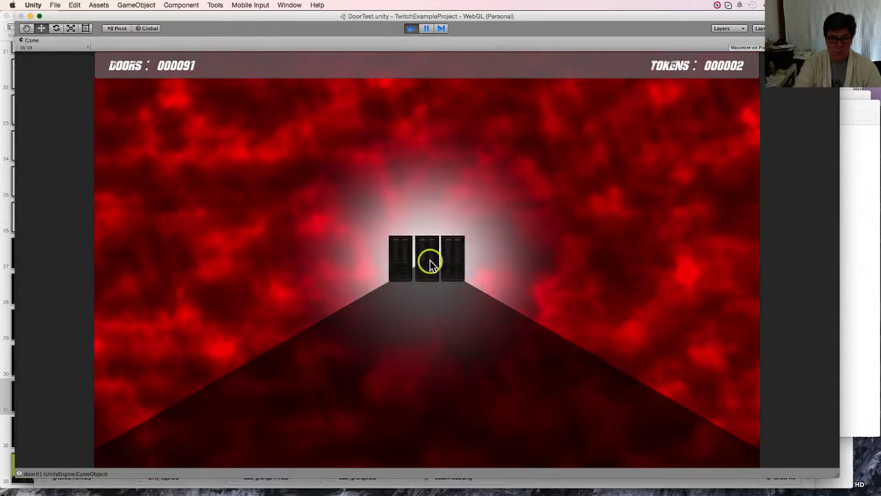
click(433, 265)
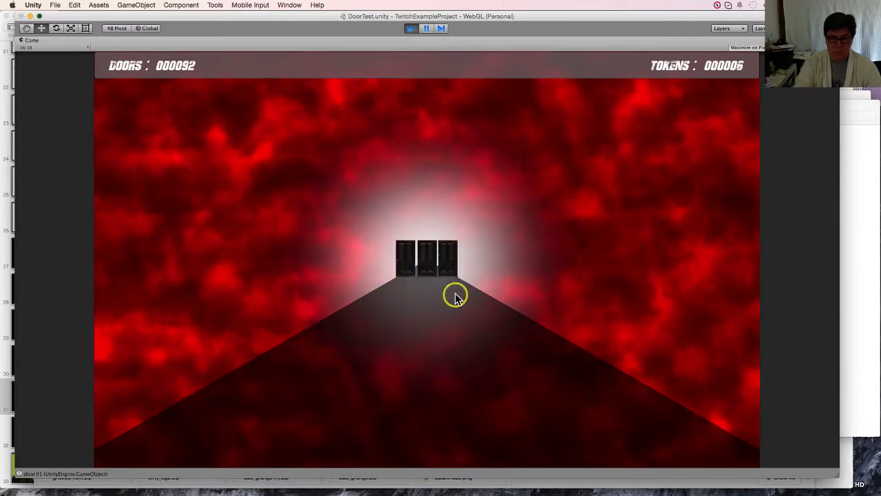
- Test the left and right doors in the running game, removing an ad between door sets
click(511, 293)
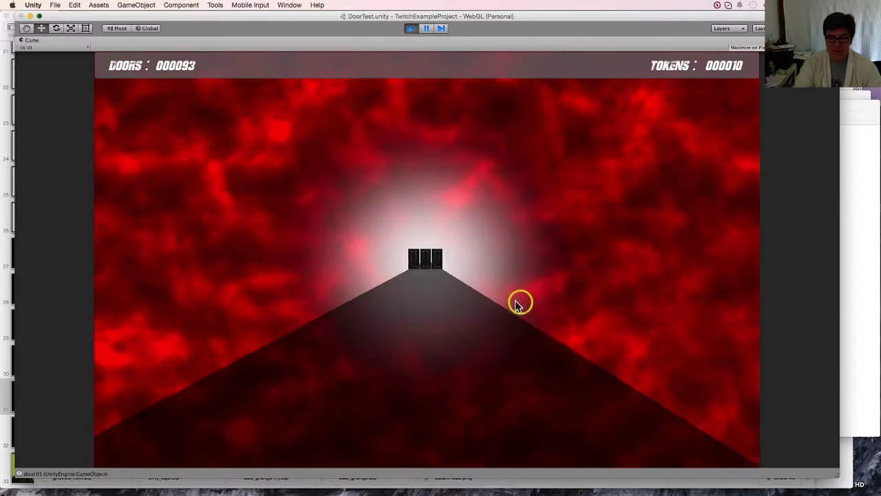
click(343, 257)
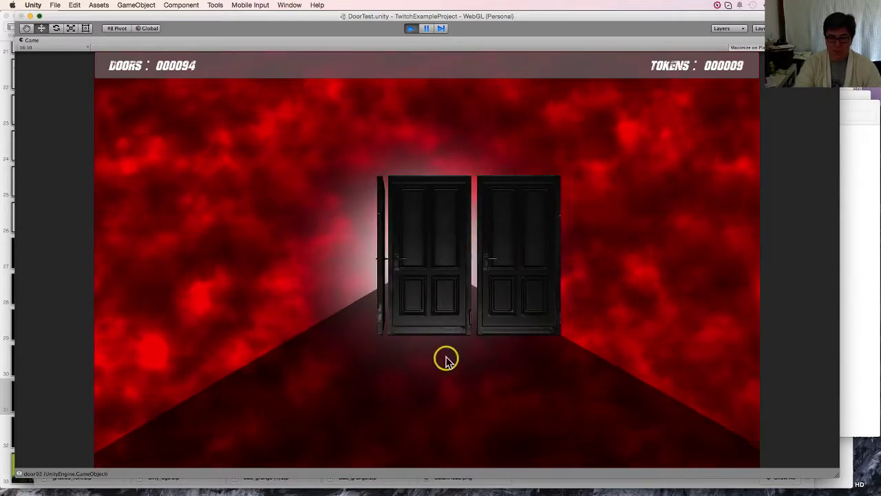
click(446, 454)
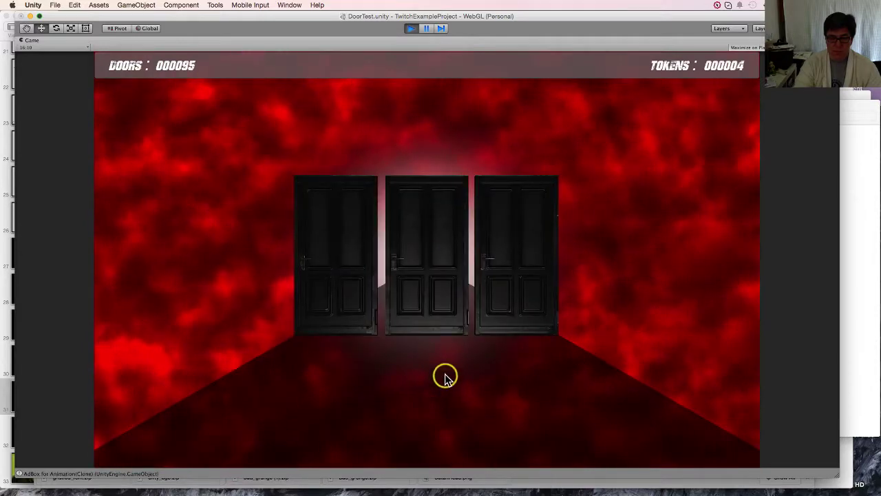
click(340, 310)
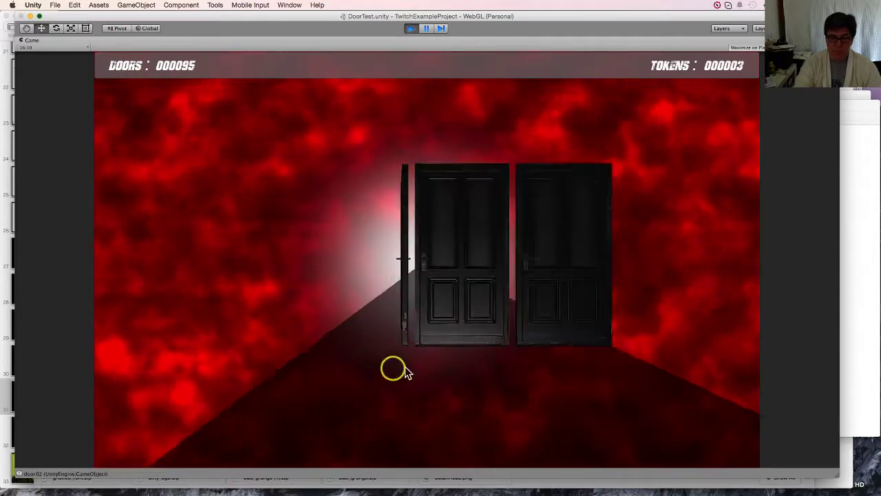
click(516, 307)
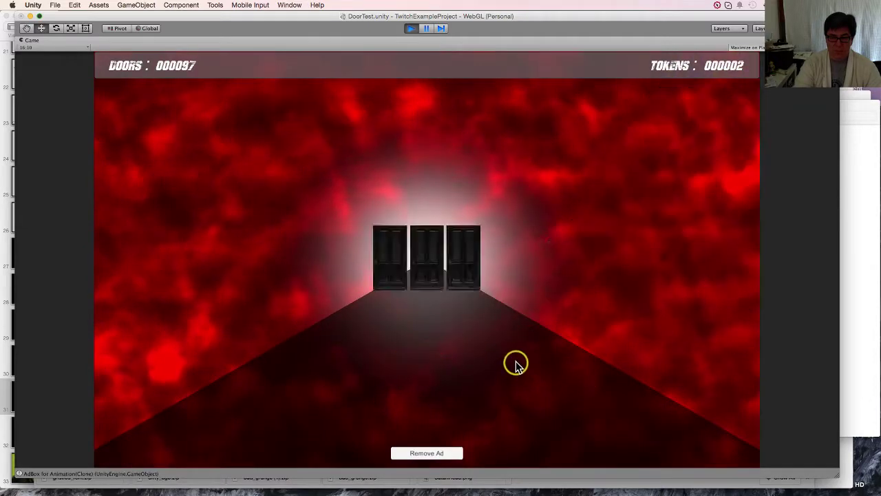
click(438, 292)
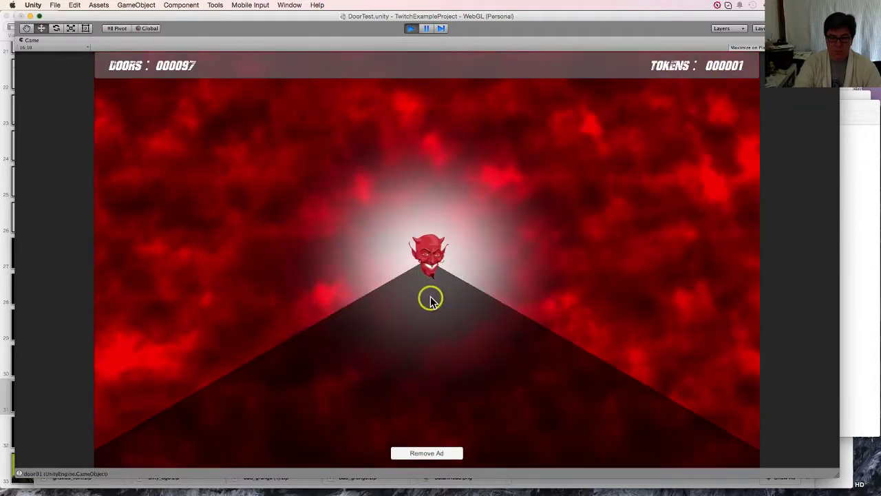
- Play on to the game-over screen, restart the game from it, and exit play mode
click(324, 260)
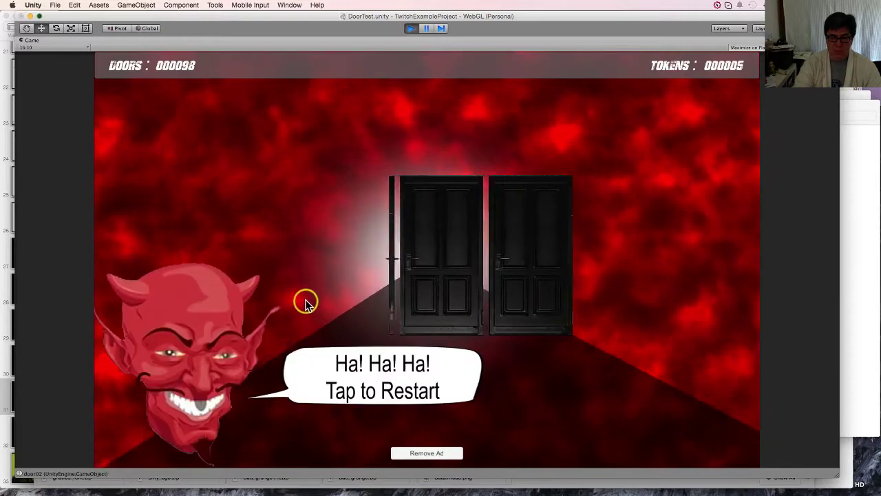
click(306, 303)
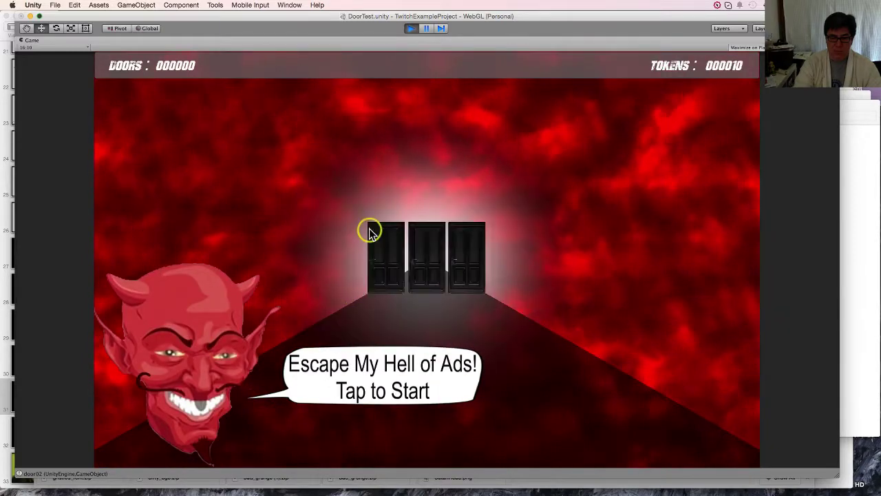
click(411, 29)
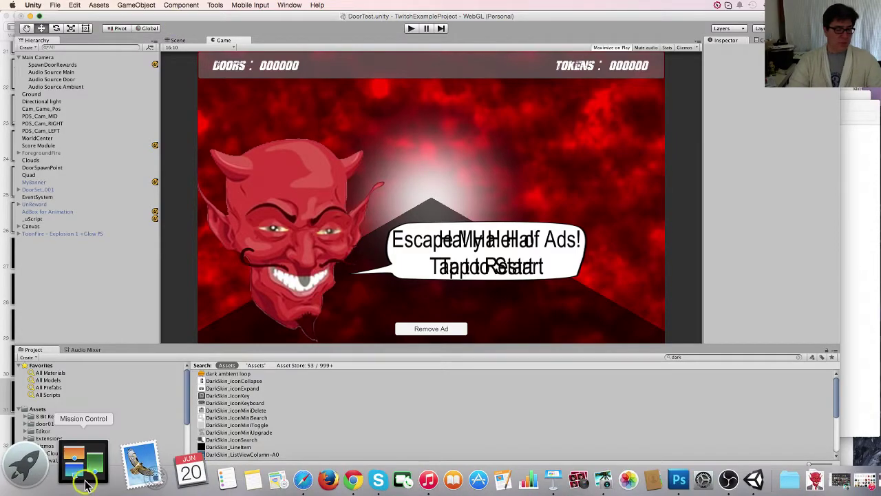
- Switch to the uScript editor and delete the SND_GameOver variable from the Play AudioSource node in the Scoring graph's topmost row
click(84, 480)
click(643, 330)
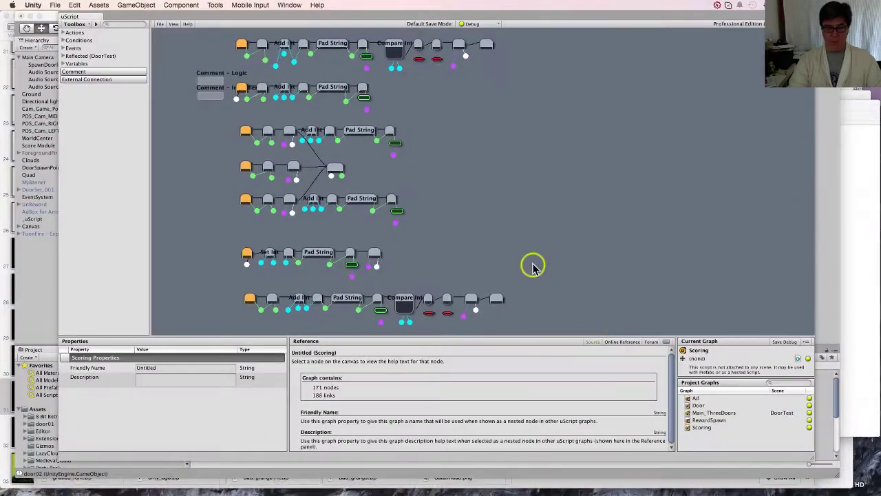
scroll(472, 183, up, 5)
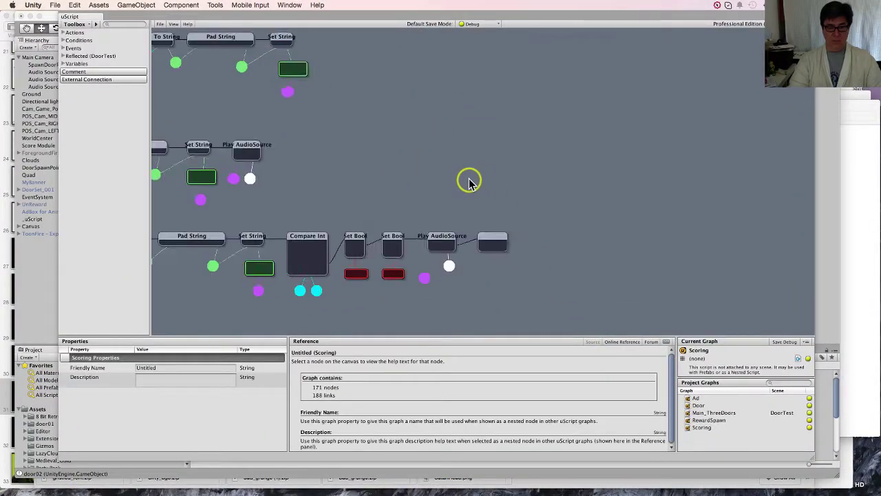
scroll(469, 207, up, 3)
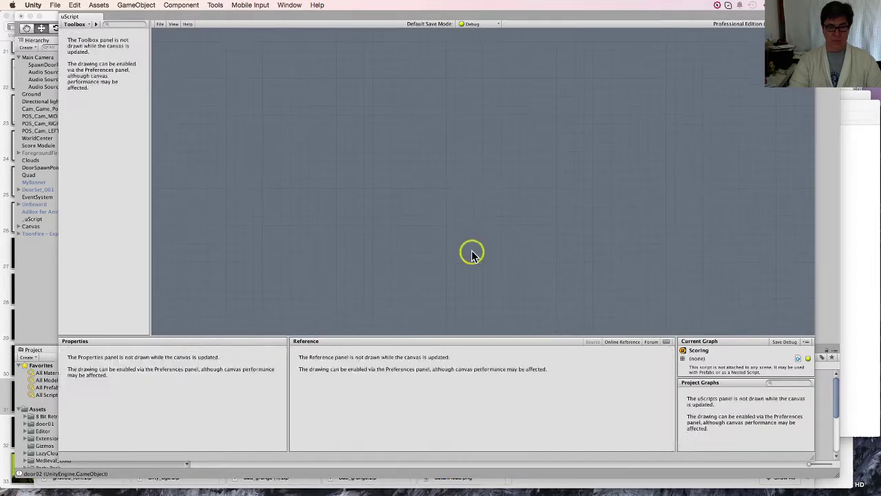
right_click(507, 168)
click(515, 231)
middle_drag(472, 217, 544, 295)
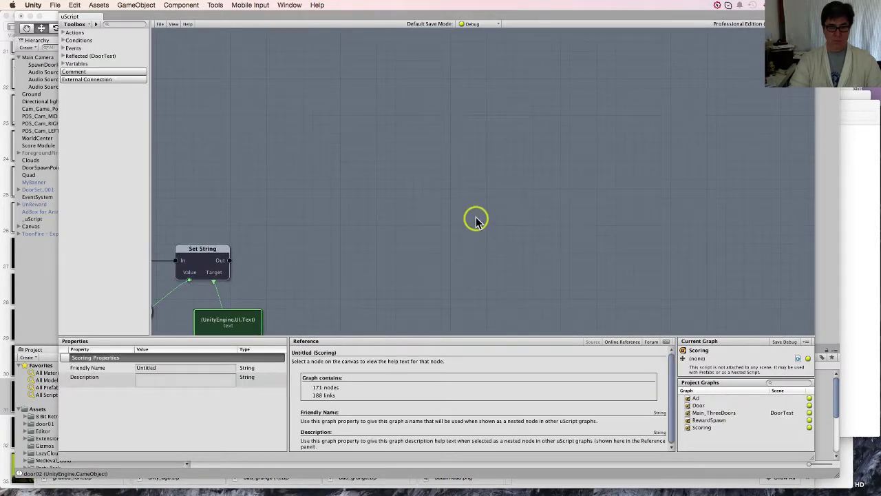
scroll(467, 205, down, 5)
scroll(470, 171, up, 6)
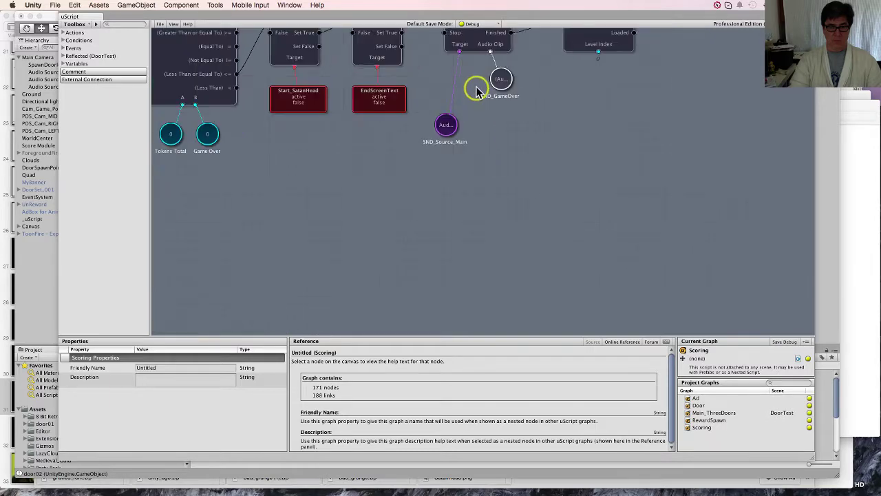
middle_drag(501, 80, 506, 115)
click(499, 119)
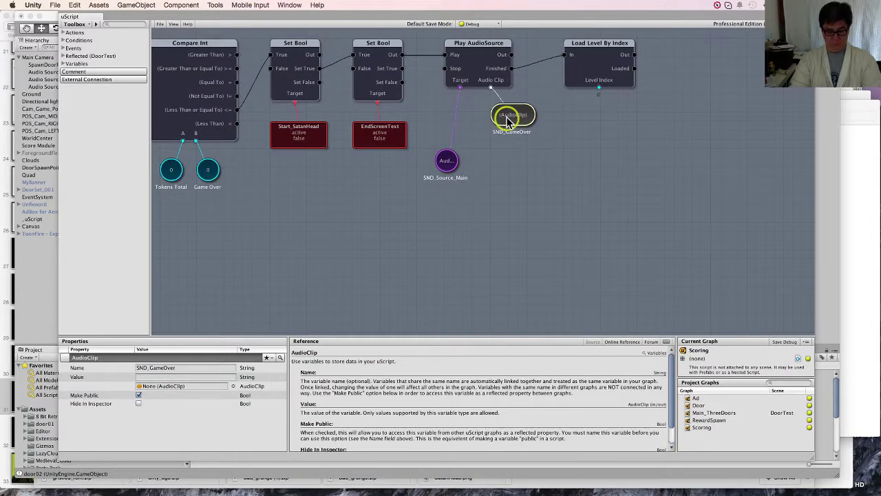
key(Delete)
- Copy the bottom row's SND_GameOver variable and connect the copy to the Audio Clip input of the topmost row's Play AudioSource node
middle_drag(488, 199, 436, 53)
scroll(437, 150, down, 4)
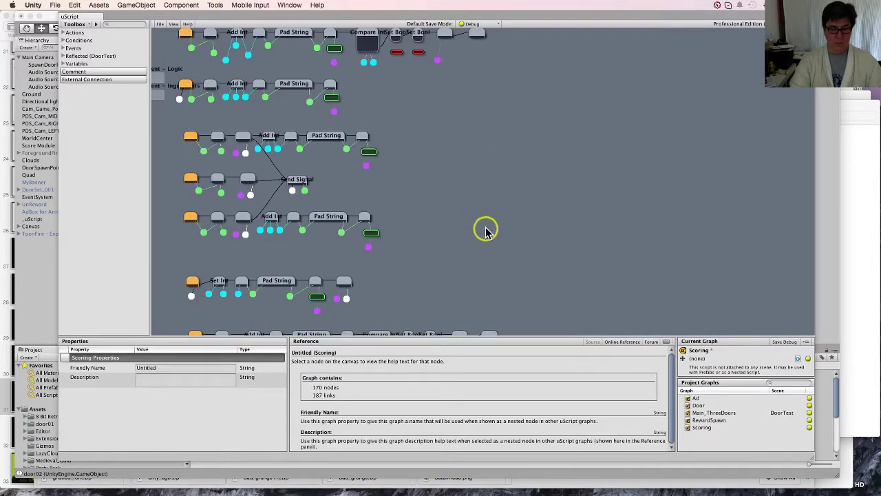
key(super+z)
click(436, 210)
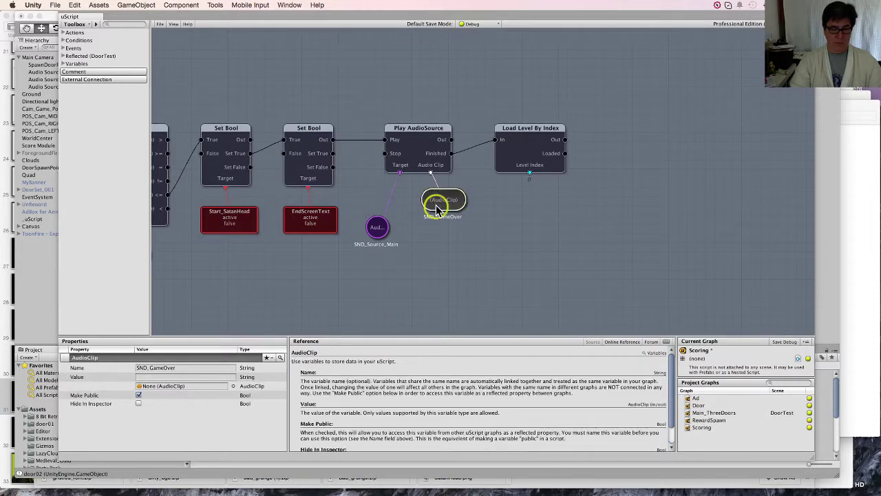
key(super+c)
middle_drag(482, 220, 477, 199)
key(super+v)
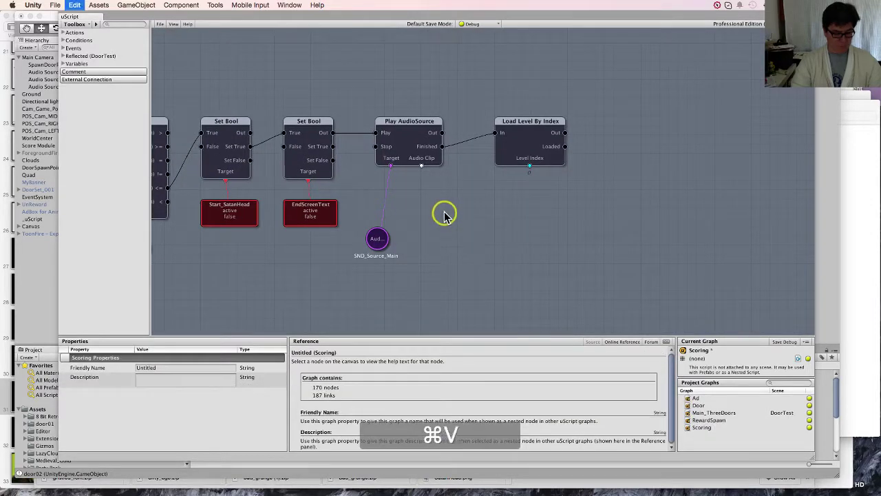
drag(422, 170, 448, 213)
- Copy the SND_Source_Main variable attached to the Play AudioSource node in the Scoring graph's bottom row
click(378, 239)
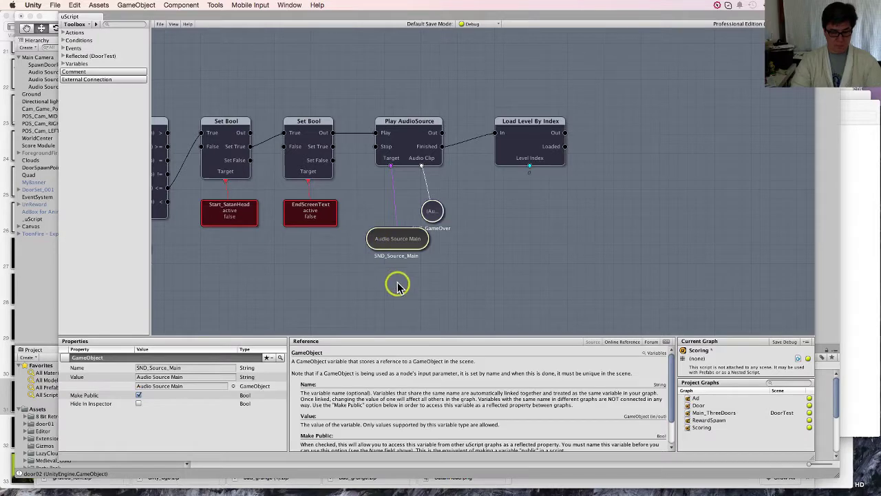
scroll(361, 215, down, 3)
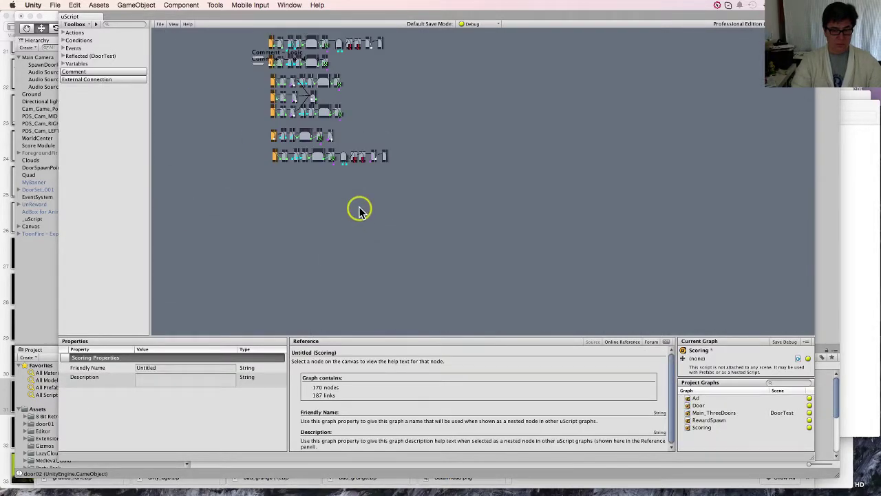
scroll(370, 164, up, 8)
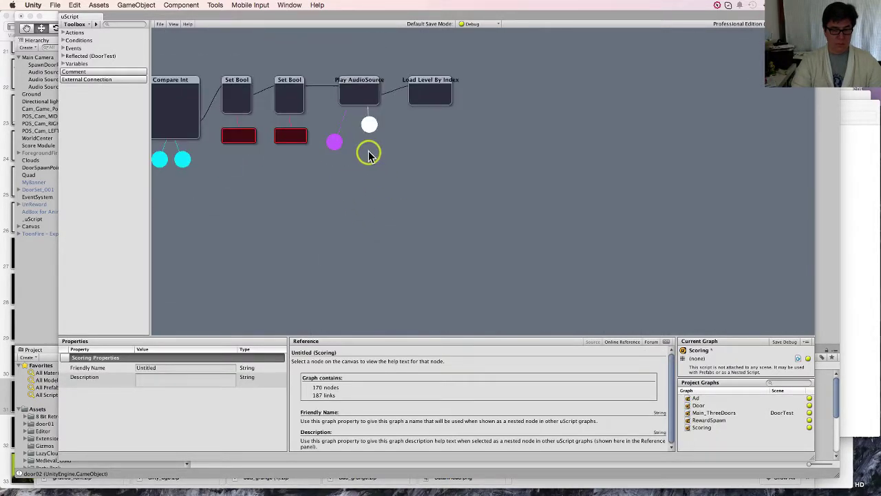
click(324, 142)
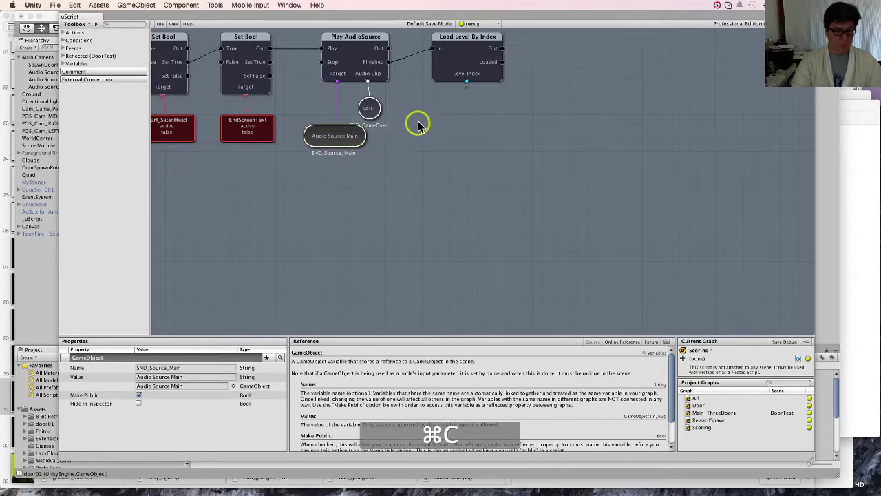
- Paste SND_Source_Main into the topmost row, connect it to the Play AudioSource node's Target input, and arrange it beside SND_GameOver
scroll(420, 137, down, 6)
scroll(406, 206, up, 2)
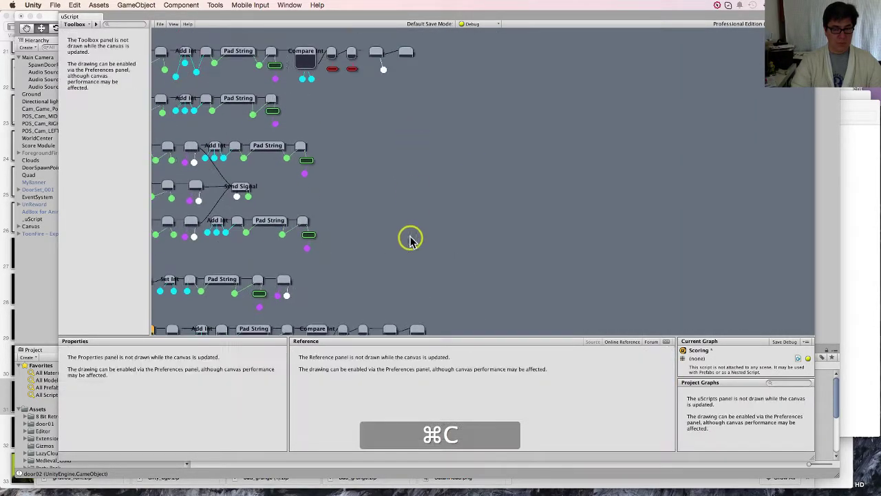
scroll(408, 262, down, 2)
click(380, 208)
scroll(366, 202, up, 5)
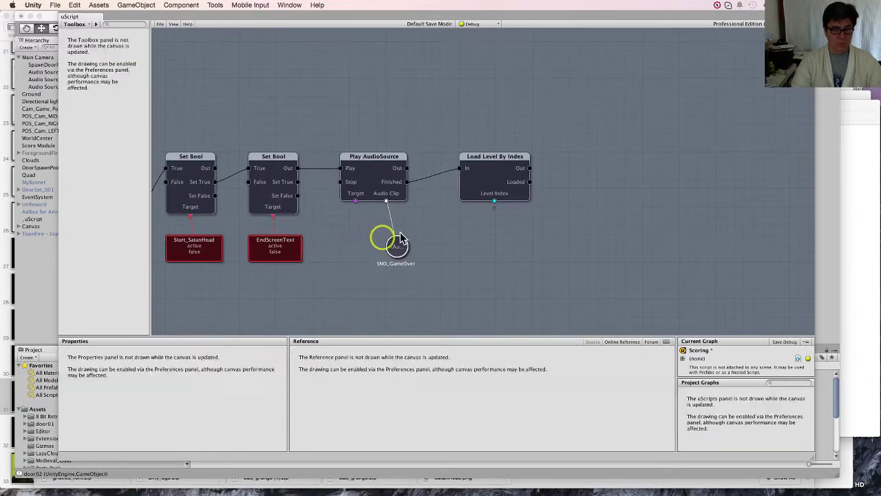
key(super+v)
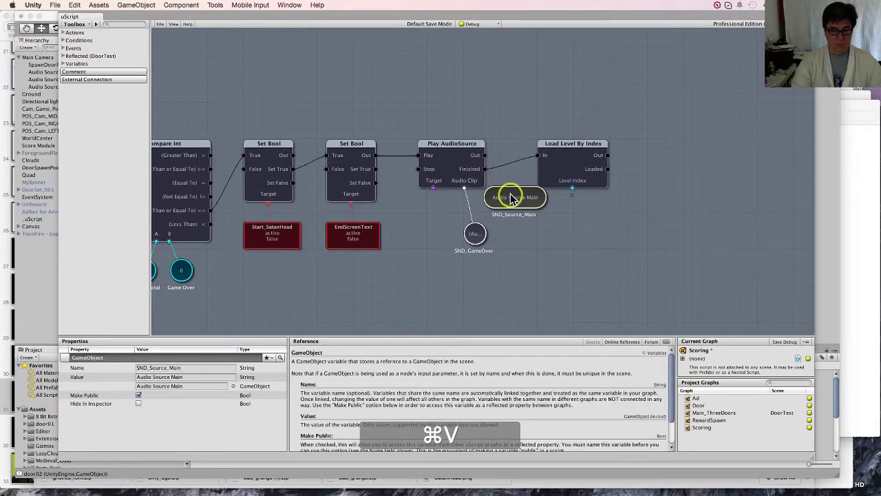
drag(511, 199, 418, 233)
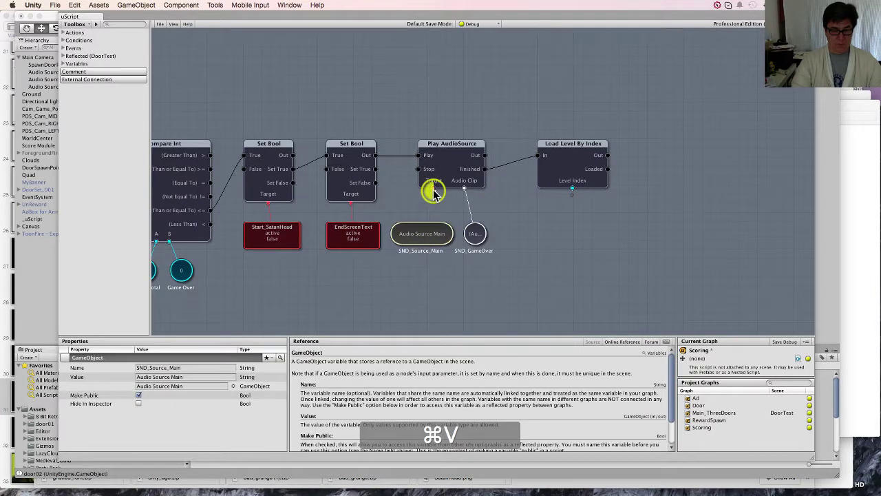
drag(434, 192, 422, 234)
click(475, 234)
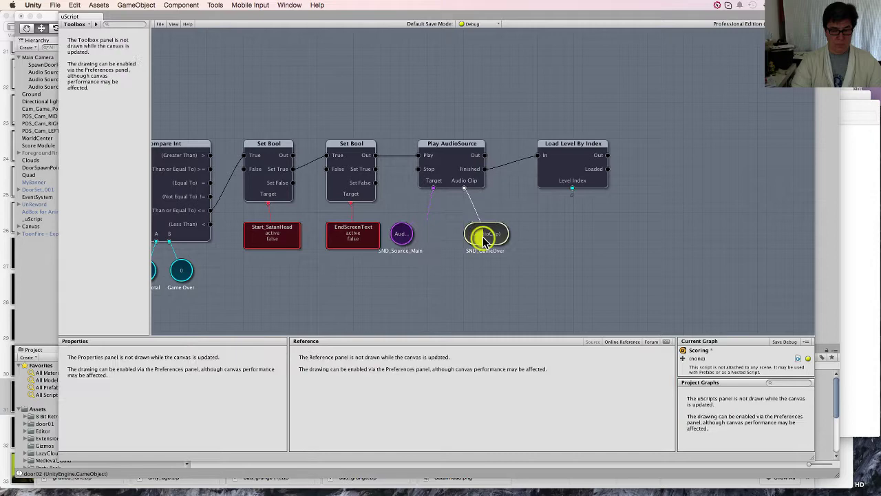
click(408, 236)
- Save the Scoring graph with Save Quick and then with Save Debug
click(160, 24)
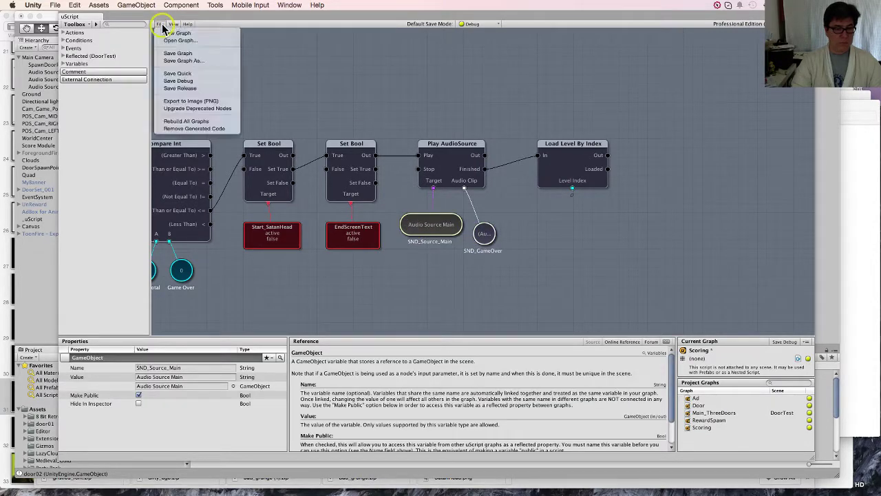
click(186, 74)
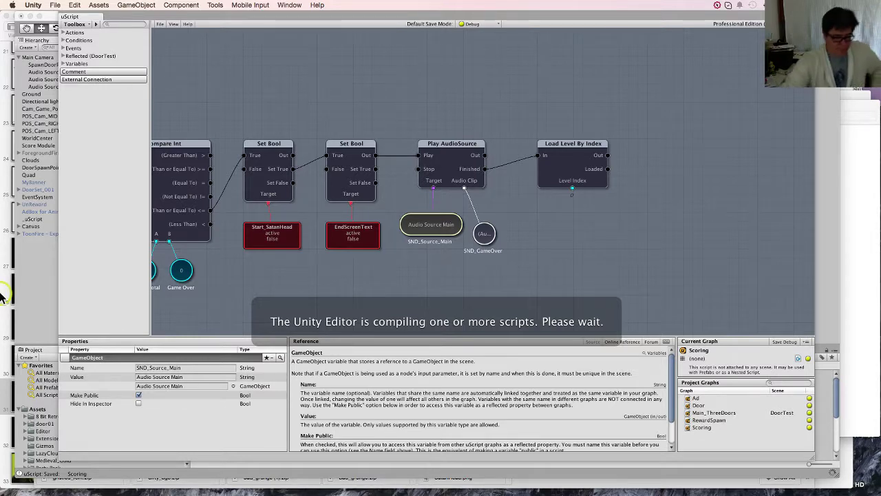
mouse_move(114, 492)
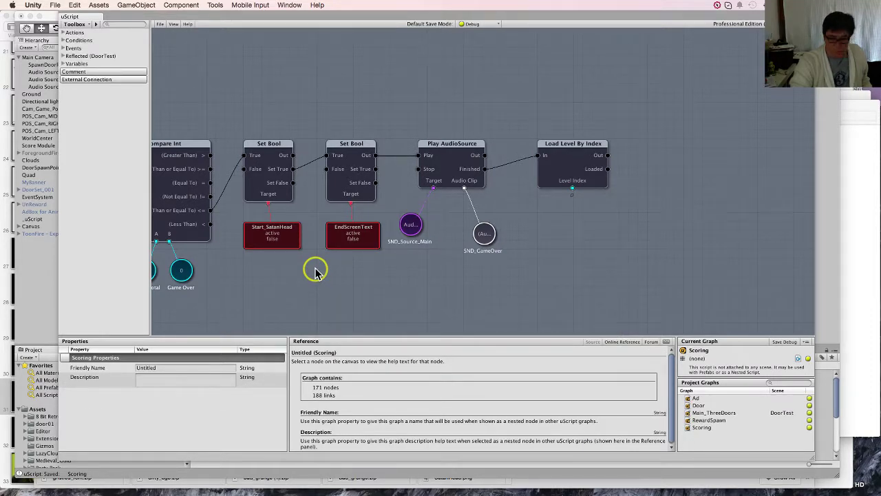
click(160, 25)
click(183, 80)
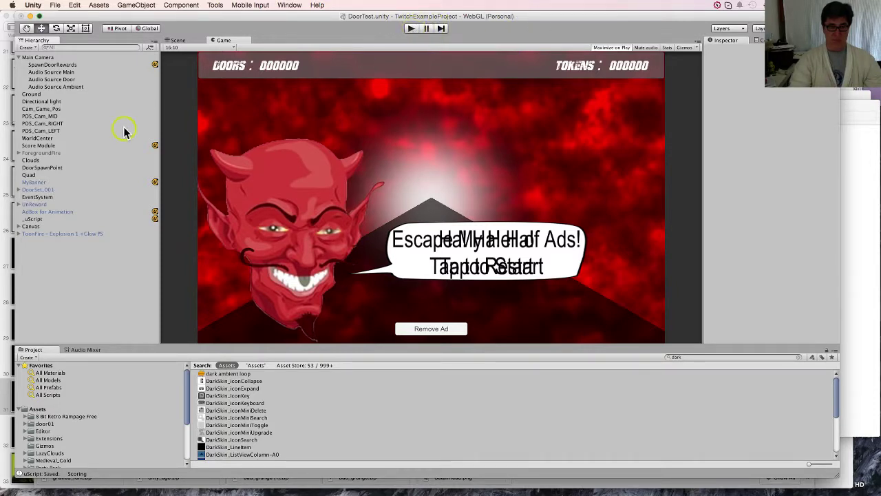
- Run the DoorTest scene from the main Unity window, start the game, open several middle and right doors, and remove the ad
click(414, 29)
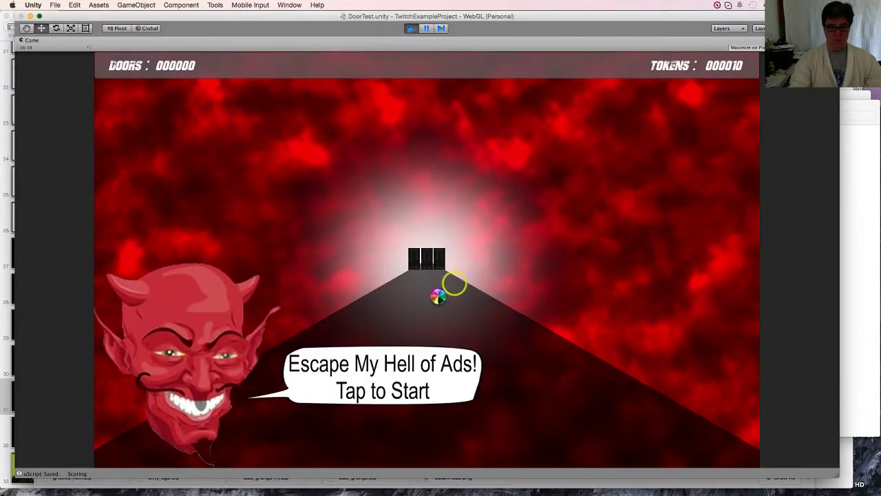
click(409, 362)
click(409, 237)
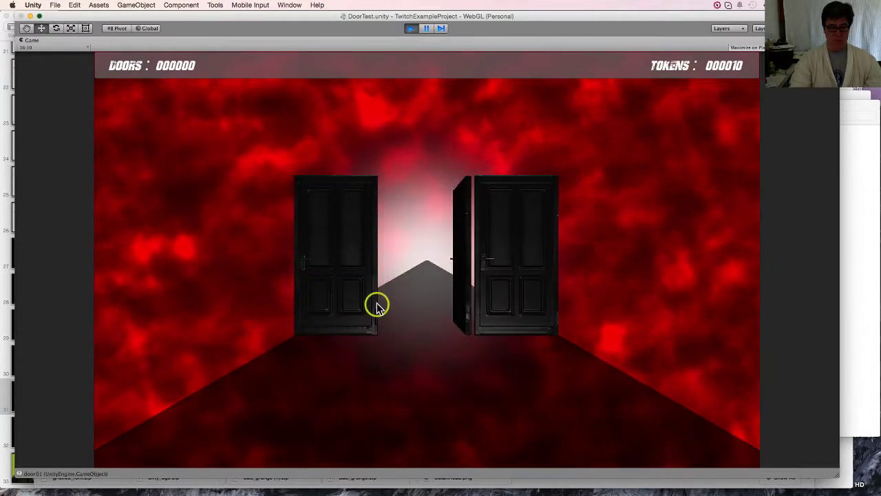
click(488, 295)
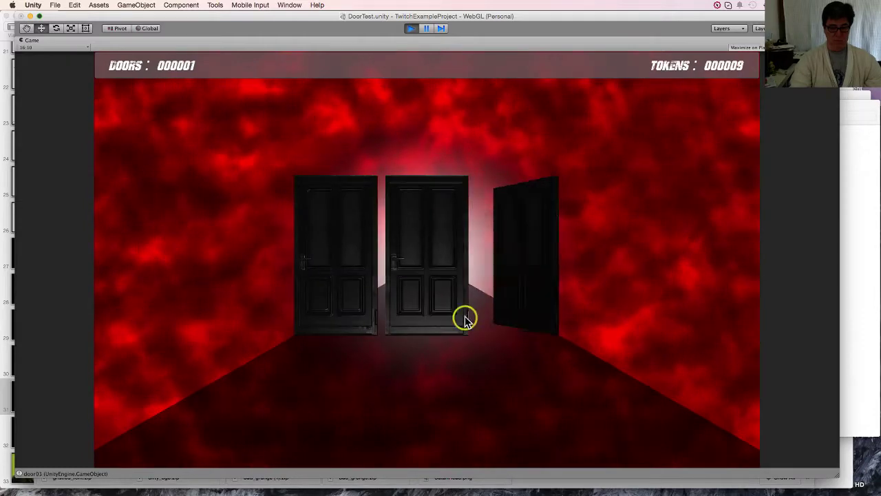
click(420, 287)
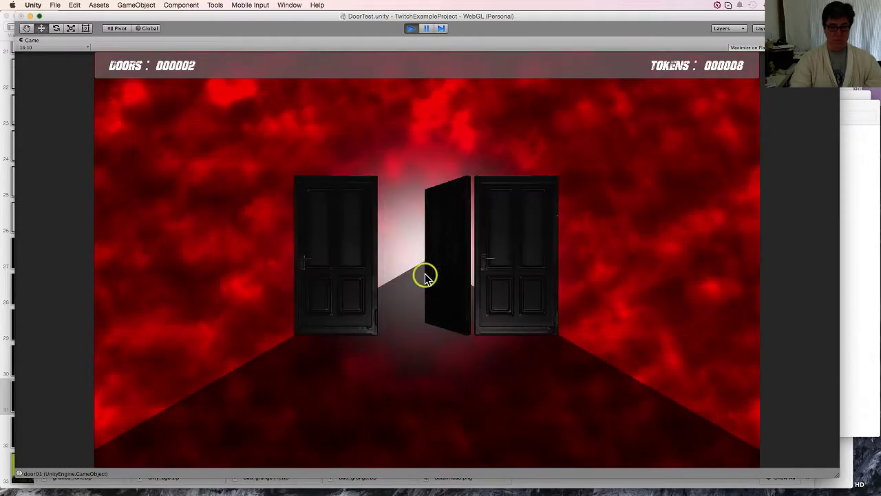
click(409, 329)
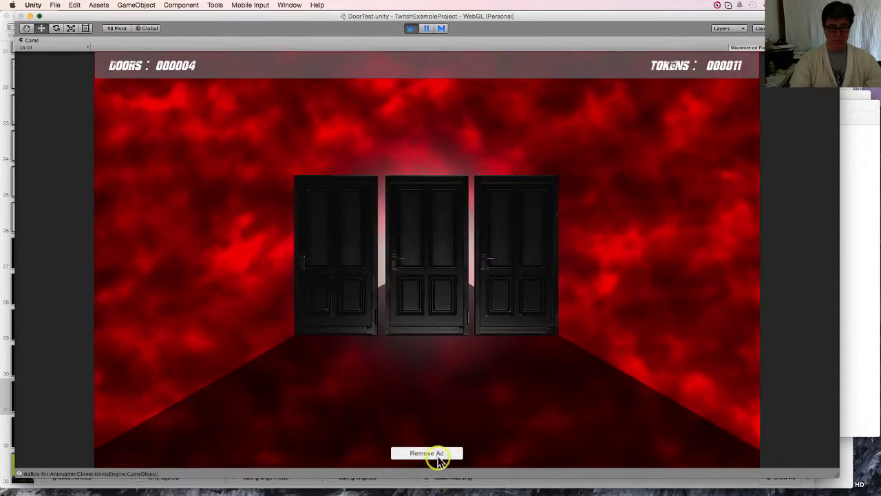
click(438, 456)
- Continue the playtest by opening left, middle and right doors in successive door sets
click(366, 252)
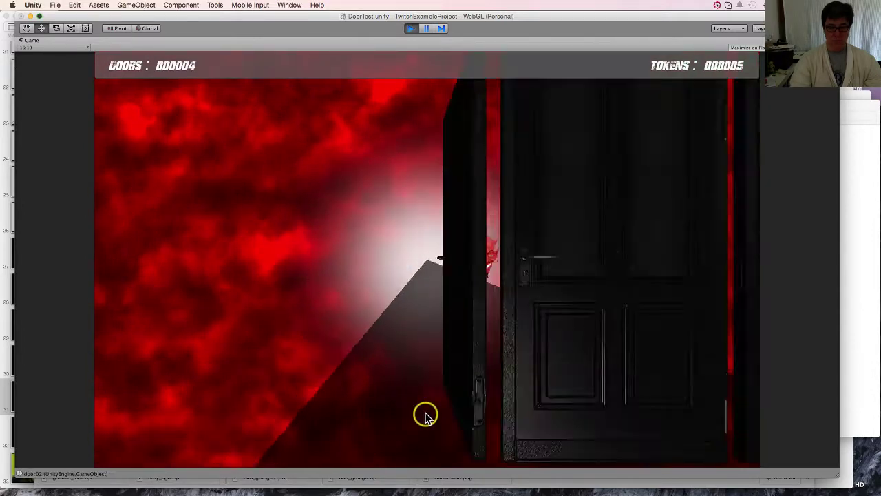
click(315, 282)
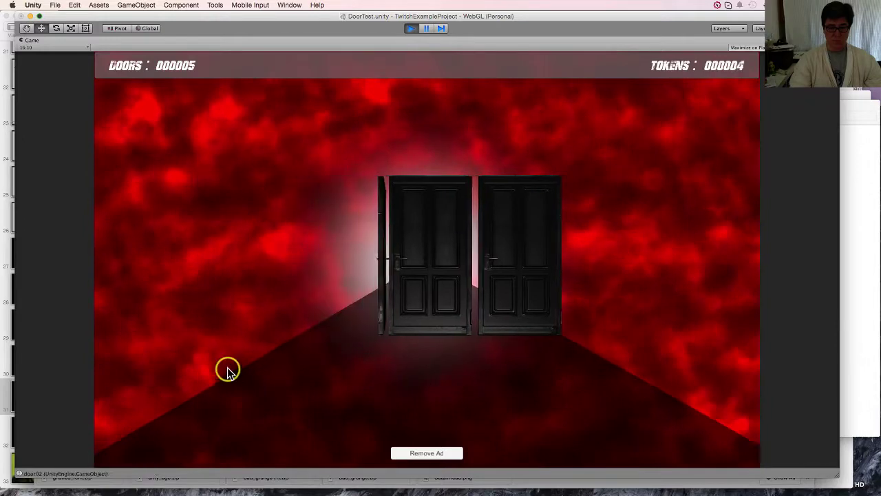
click(440, 302)
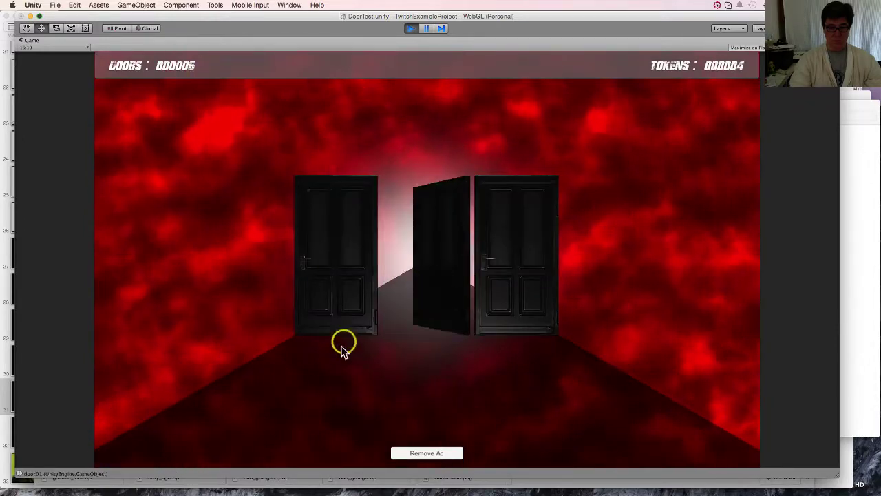
click(353, 286)
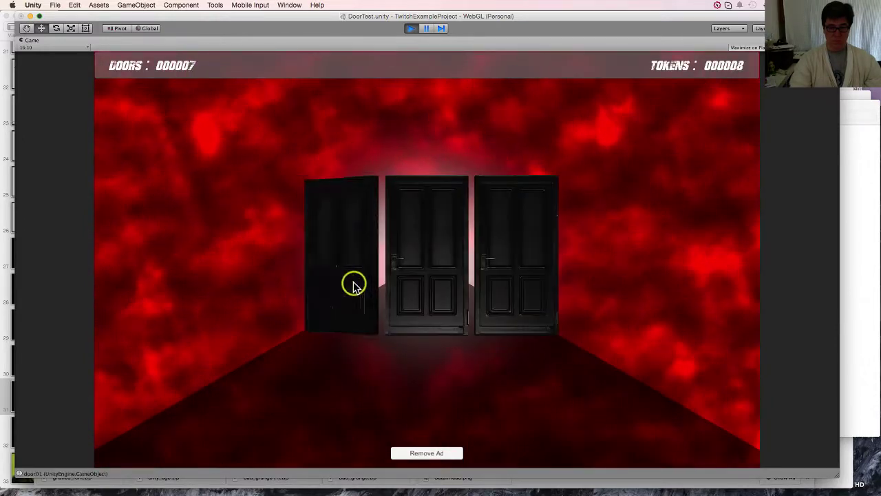
click(499, 274)
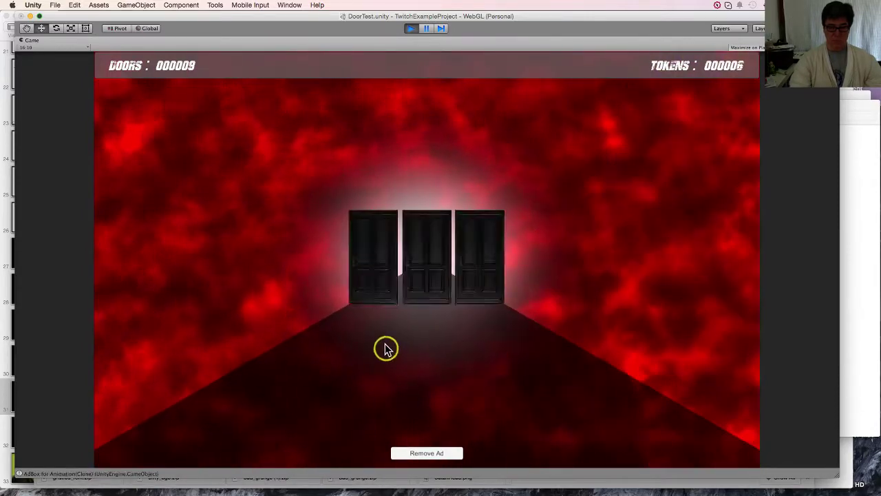
click(365, 296)
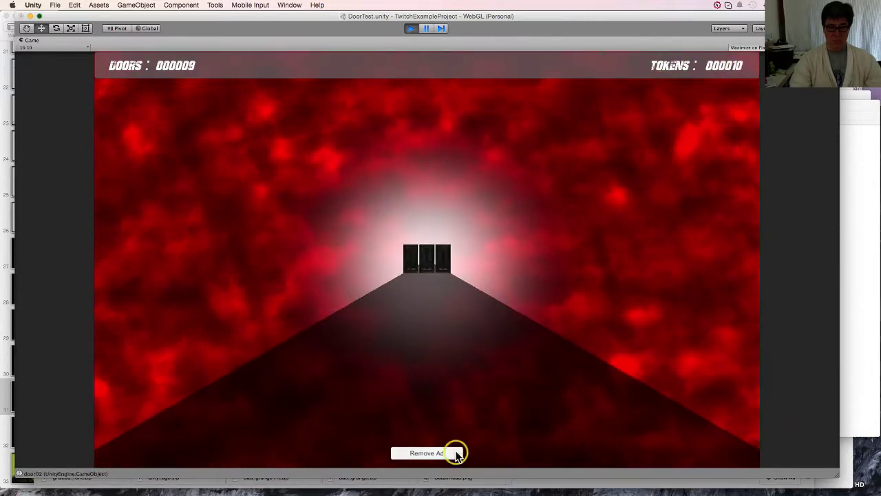
click(508, 303)
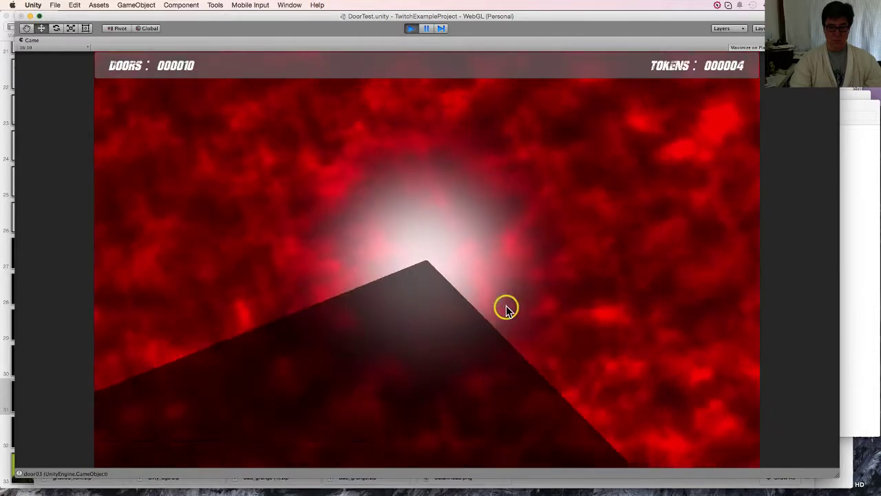
- Play on to the game-over screen, removing another ad on the way, then restart the game and exit play mode
click(417, 279)
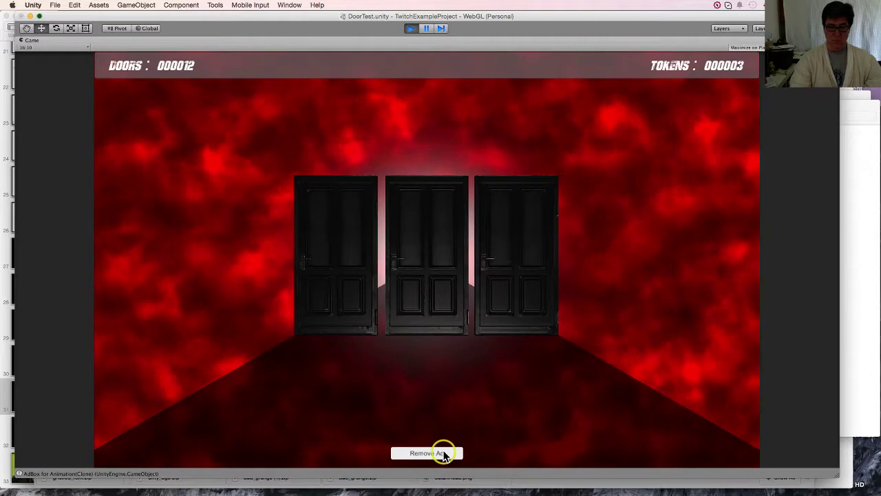
click(347, 310)
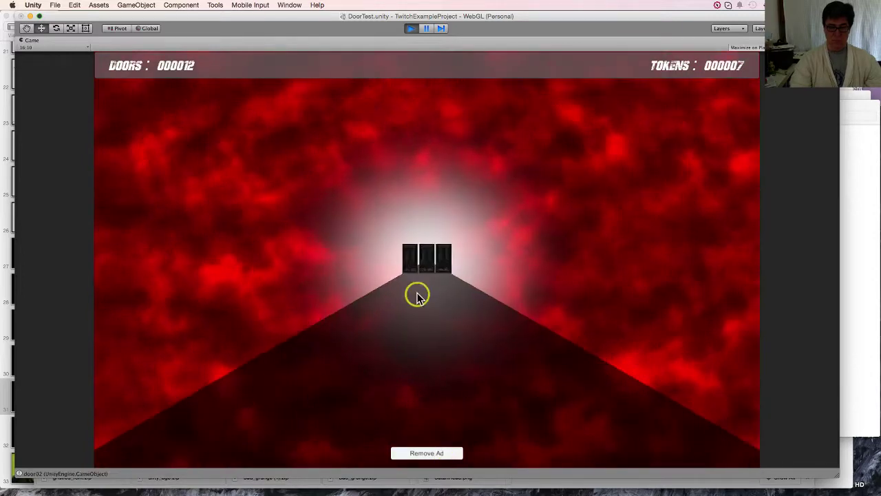
click(418, 276)
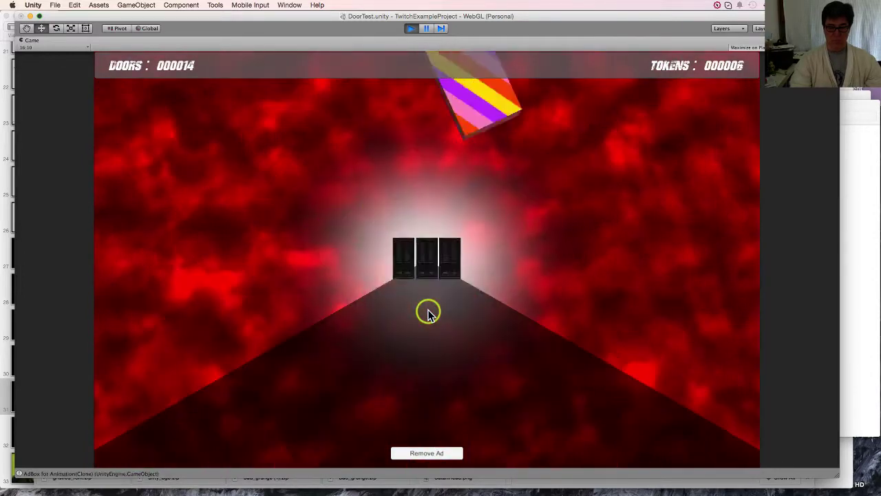
click(417, 455)
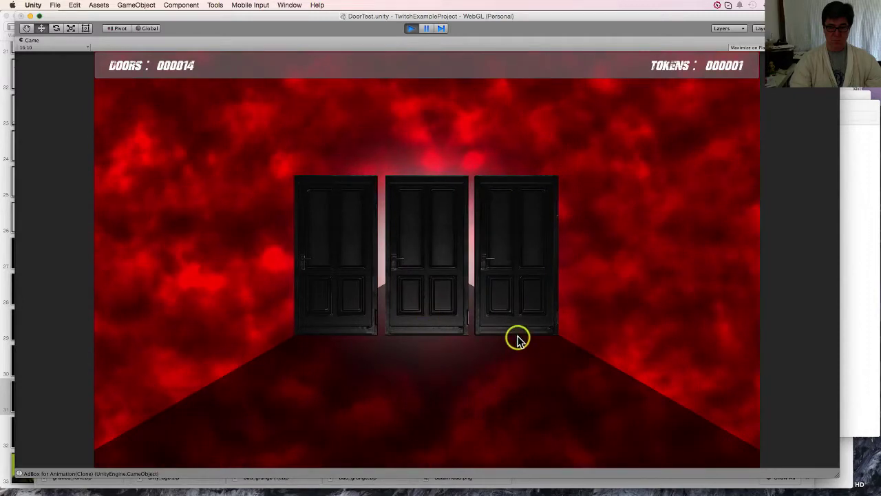
click(518, 337)
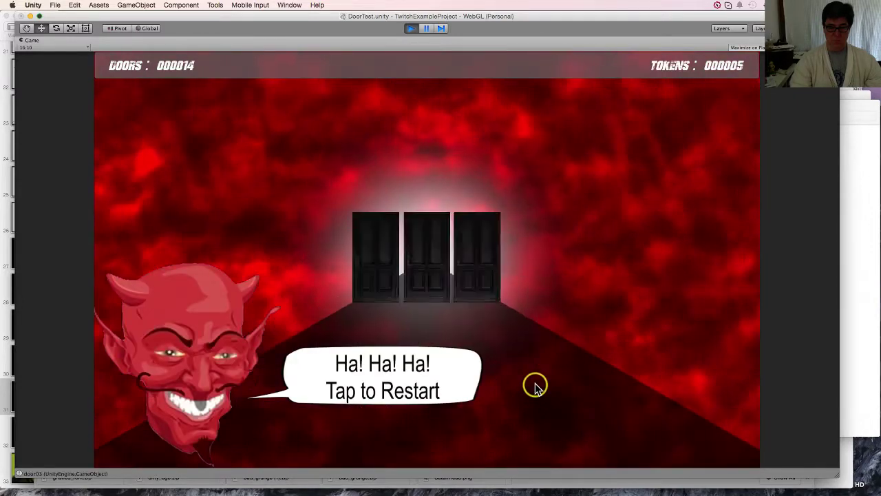
click(535, 387)
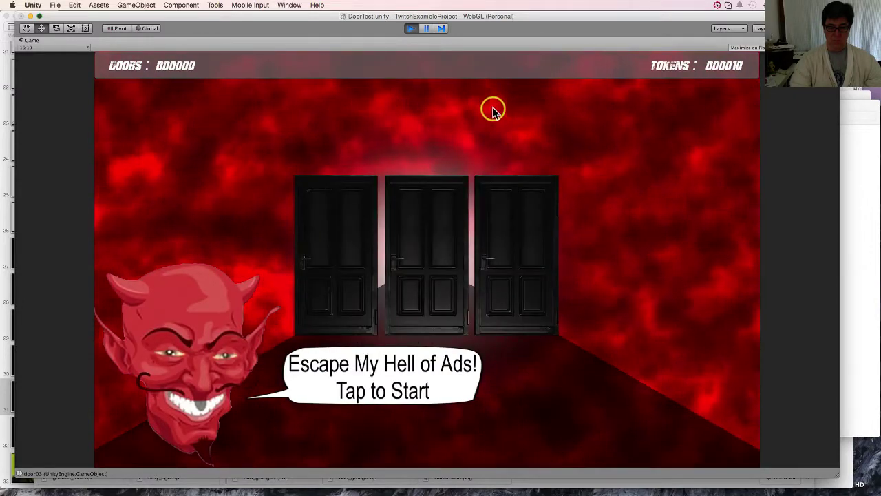
click(411, 28)
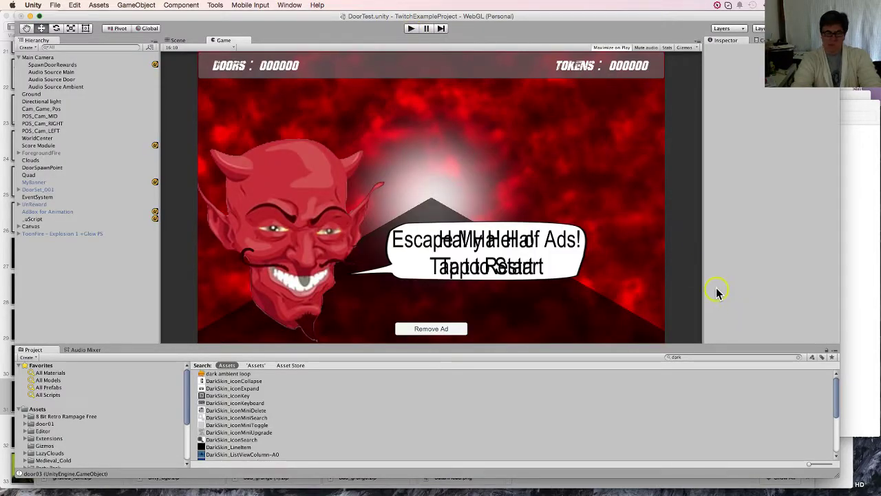
- Inspect the Audio Source Main object's settings, then return to the Scoring graph and look over its game-over chains
click(51, 72)
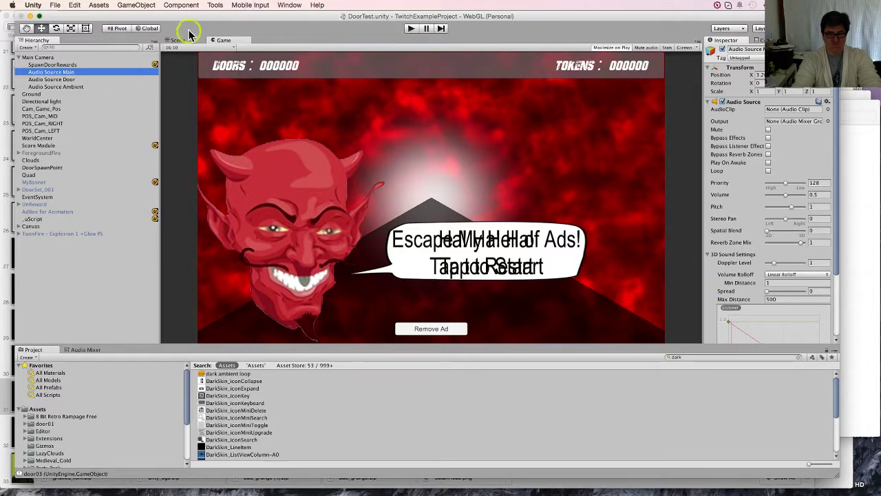
click(79, 471)
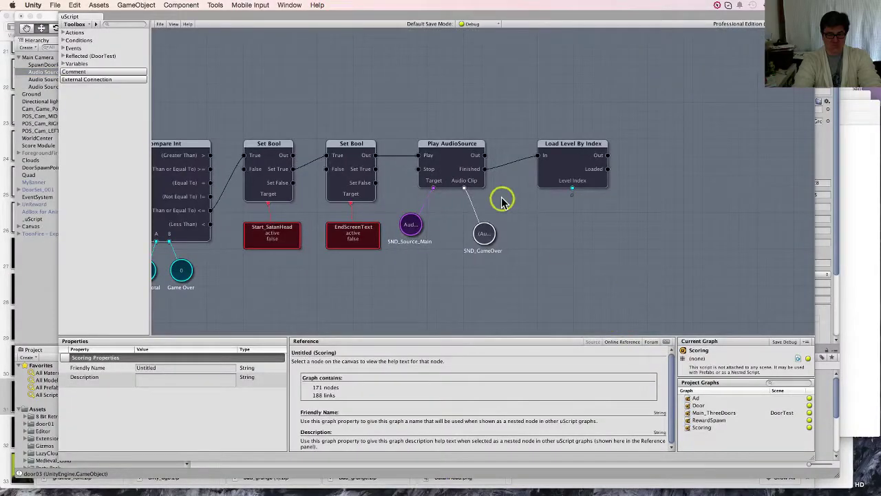
scroll(551, 209, down, 2)
scroll(543, 205, up, 2)
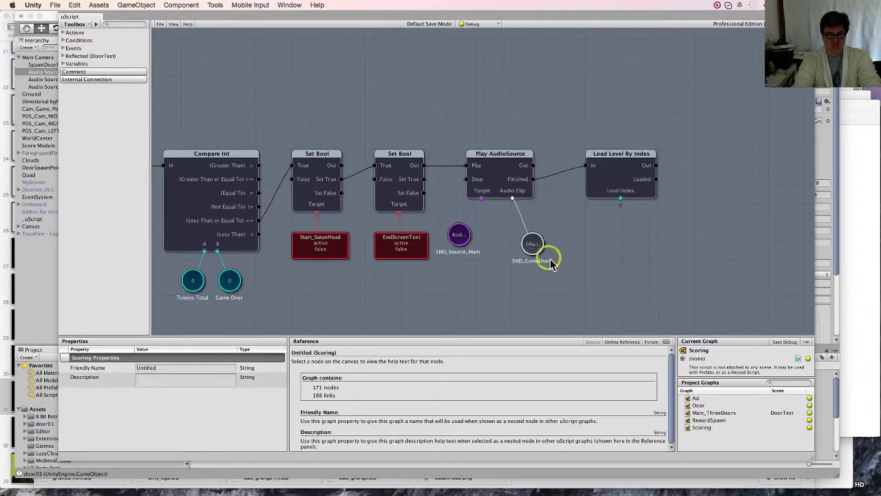
middle_drag(547, 255, 580, 191)
middle_drag(482, 237, 519, 232)
click(478, 174)
middle_drag(569, 252, 431, 144)
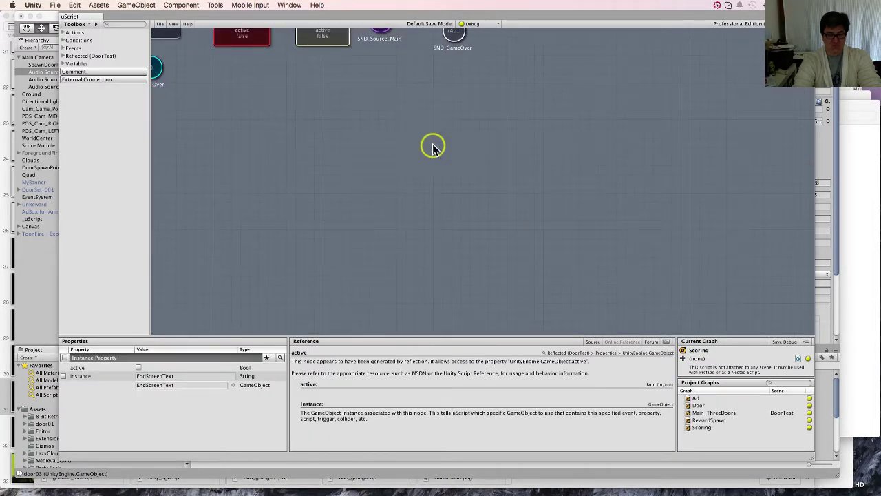
scroll(431, 144, down, 5)
scroll(447, 254, up, 5)
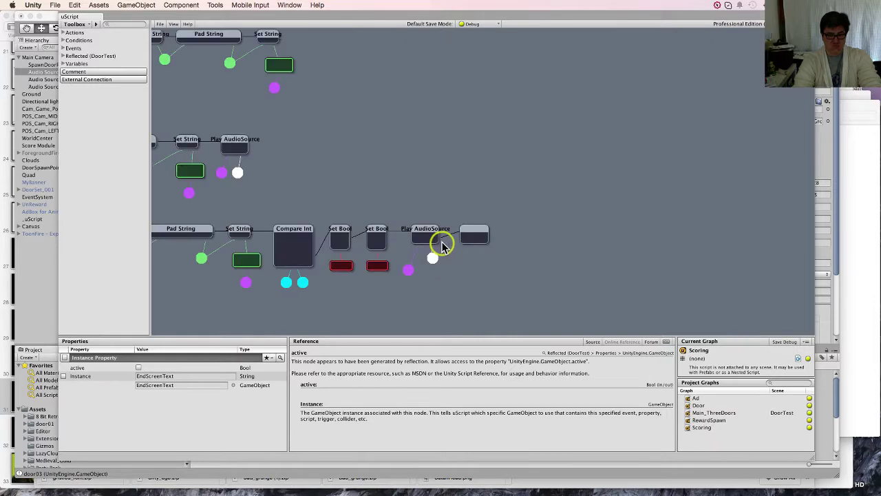
- Check the lower game-over chain's Play AudioSource node and the properties of its SND_Source_Main and SND_GameOver variables
click(414, 243)
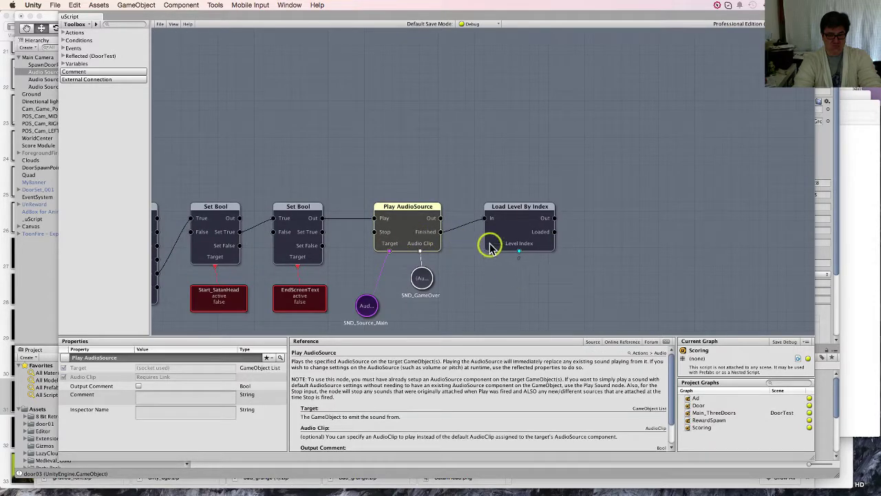
click(369, 305)
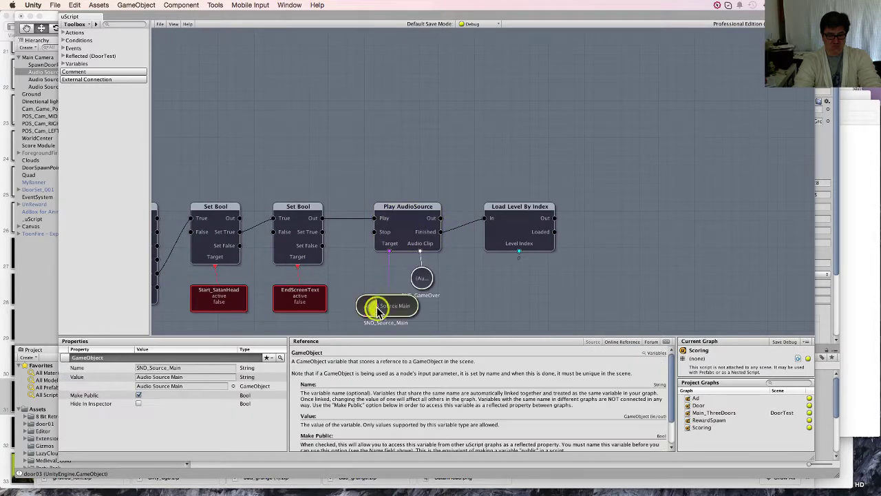
click(423, 278)
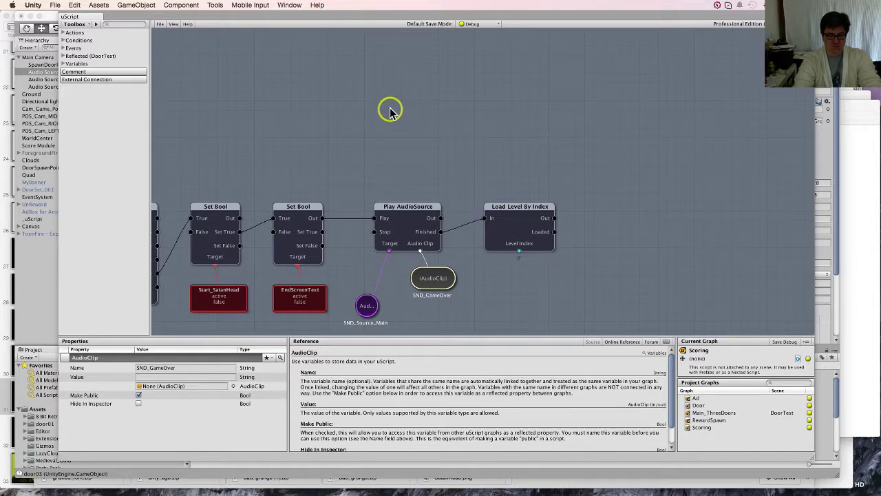
click(372, 308)
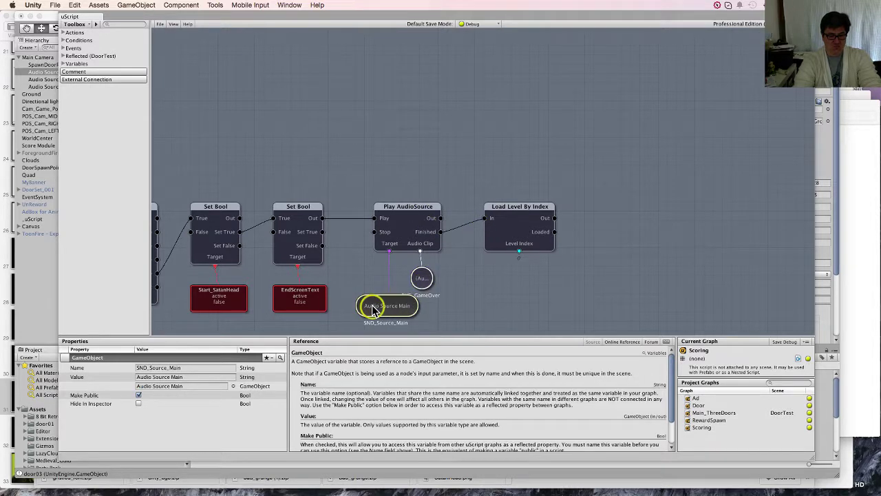
- Move SND_Source_Main closer to the Play AudioSource node in the upper Tokens Total chain and check both attached audio variables
mouse_move(397, 161)
middle_down()
mouse_move(390, 258)
mouse_move(407, 133)
mouse_move(403, 200)
mouse_move(413, 210)
mouse_move(423, 190)
mouse_move(457, 246)
mouse_move(429, 224)
middle_up()
drag(428, 205, 442, 197)
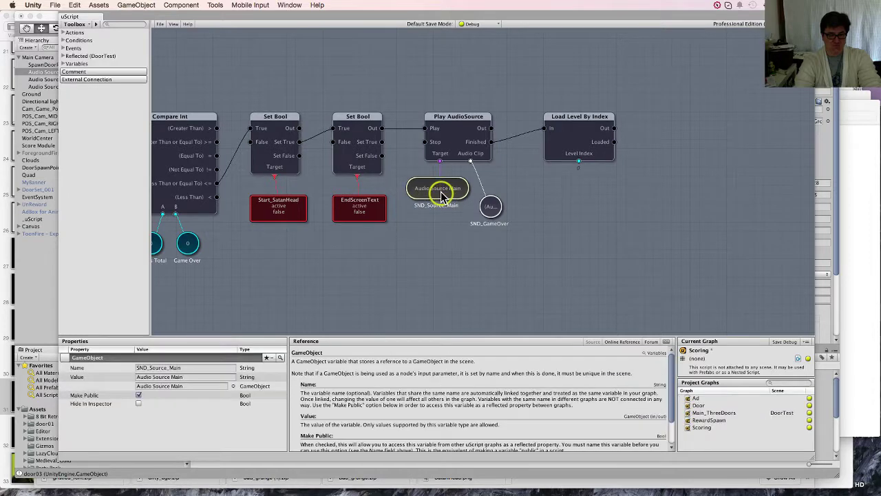
click(499, 227)
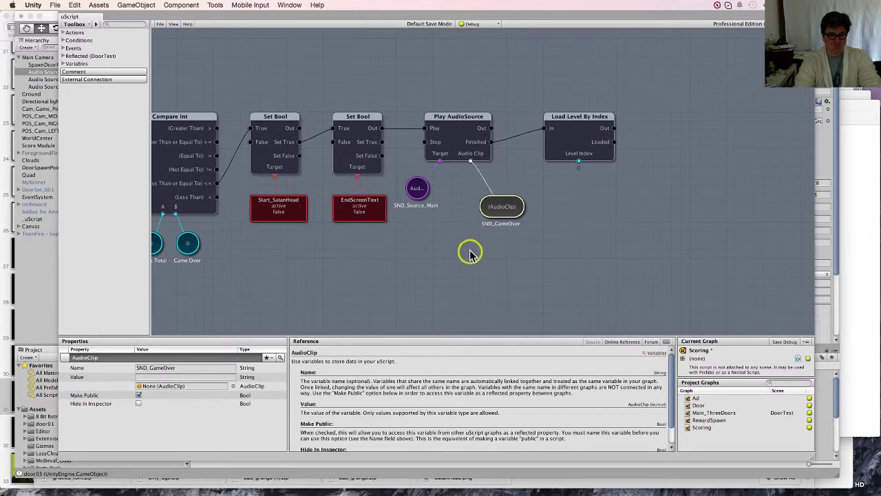
middle_drag(470, 250, 583, 265)
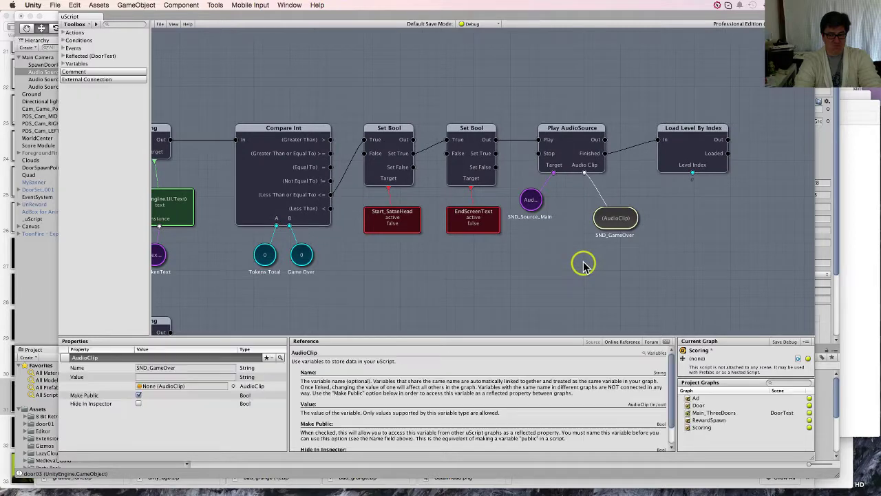
click(541, 201)
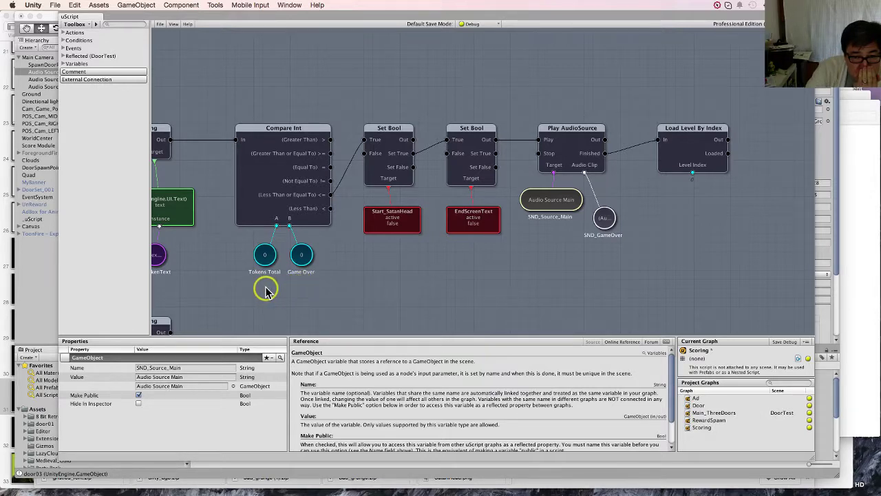
- Review the overall Scoring graph and re-examine the SND_GameOver audio clip variable in the lower game-over chain
scroll(414, 292, down, 1)
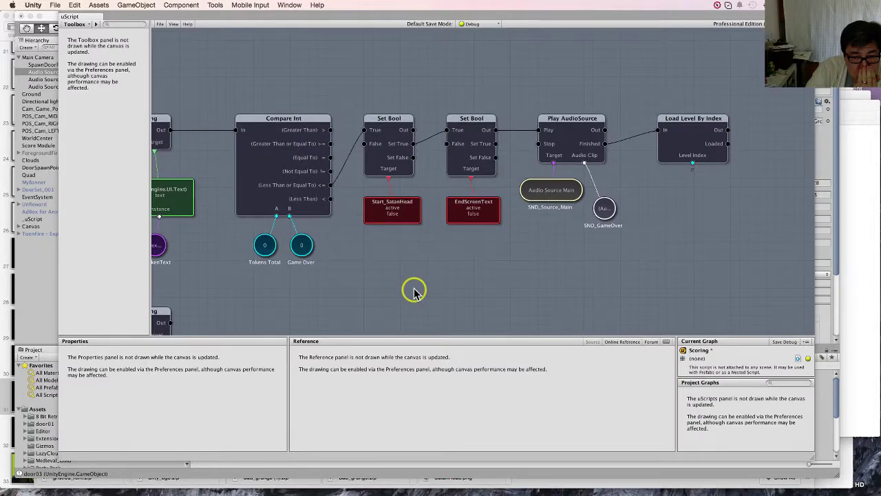
middle_drag(414, 292, 395, 236)
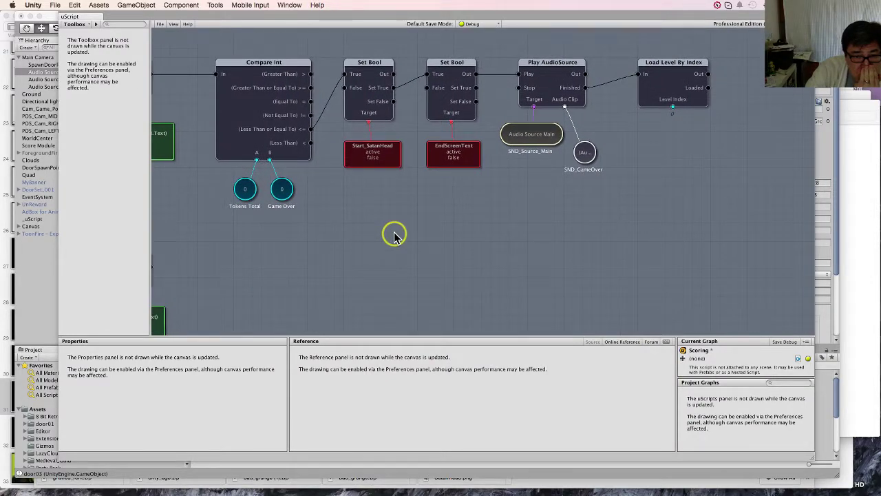
middle_drag(297, 240, 558, 236)
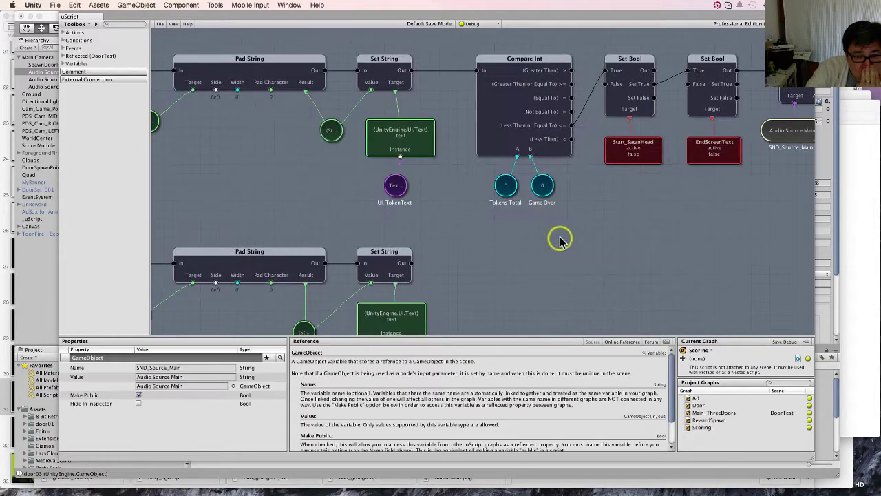
middle_drag(572, 271, 404, 112)
scroll(445, 194, down, 8)
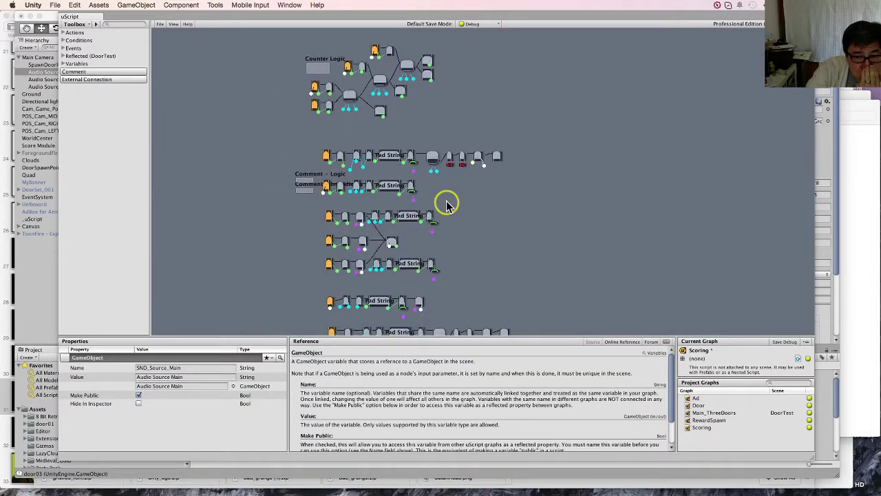
scroll(418, 217, up, 8)
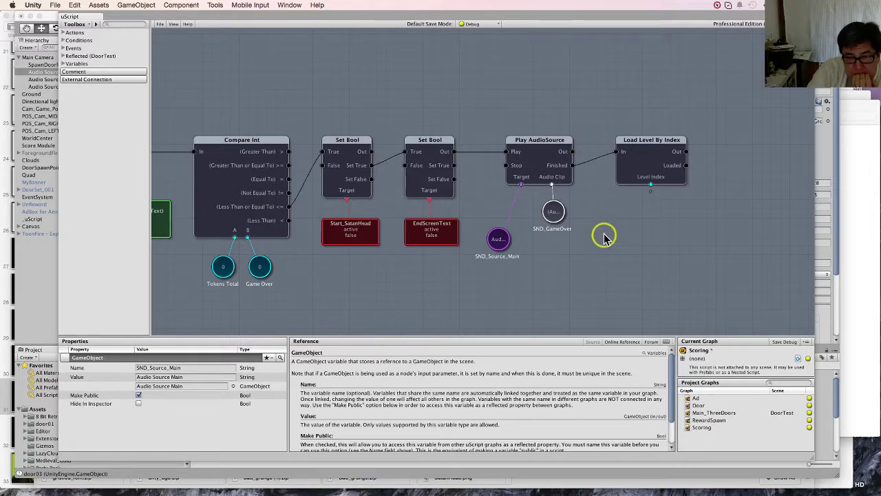
click(561, 213)
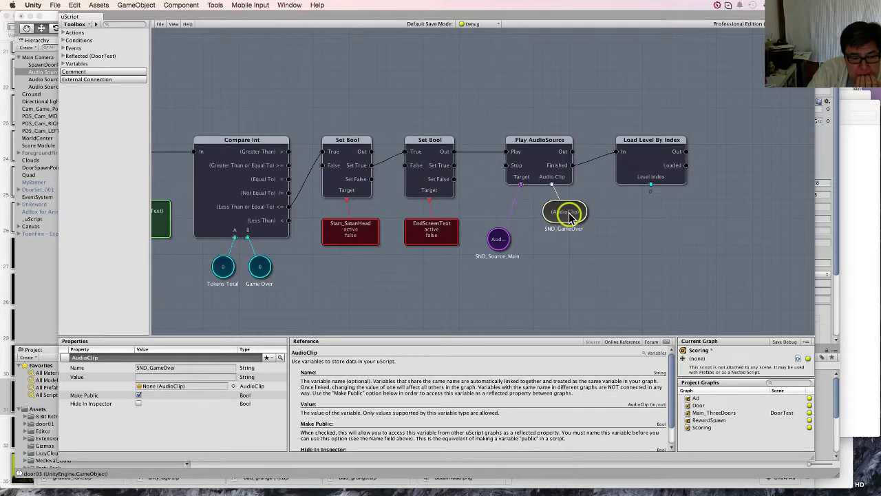
middle_drag(550, 93, 545, 100)
scroll(522, 211, right, 10)
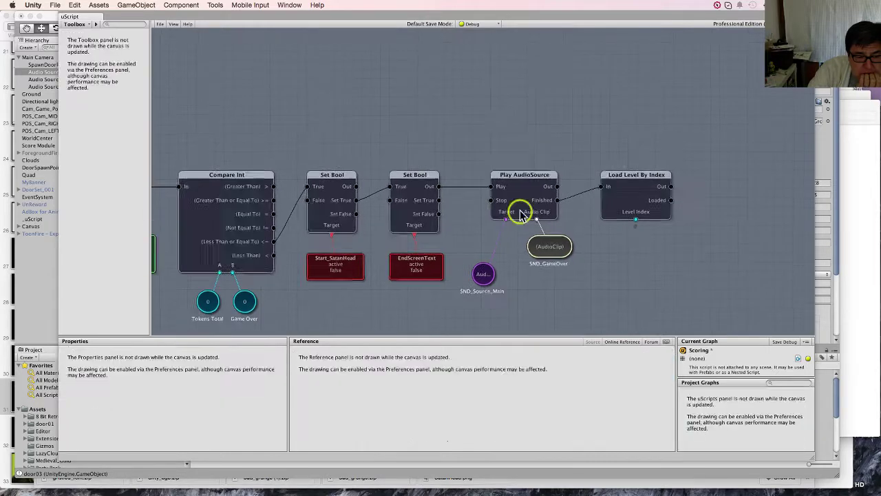
- Move the SND_GameOver variable closer beneath the Play AudioSource node in the upper game-over chain
scroll(478, 131, left, 10)
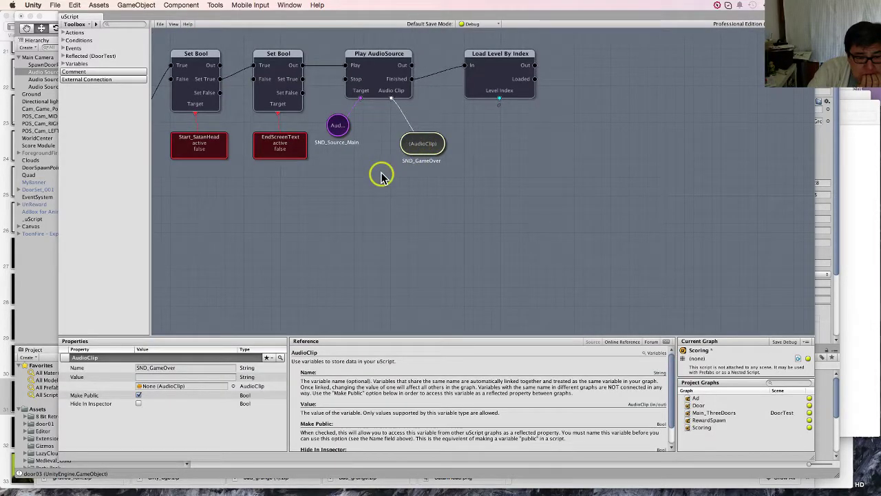
scroll(354, 238, up, 5)
drag(420, 271, 406, 268)
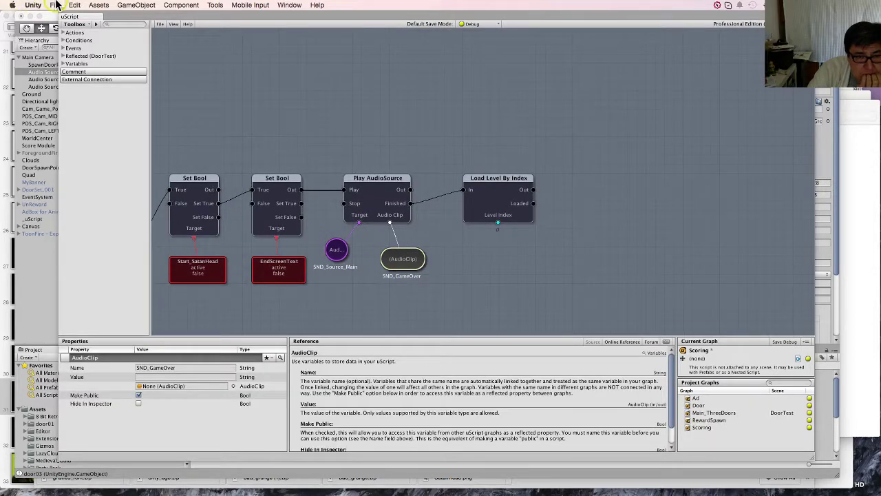
- Rebuild all uScript graphs and save the Scoring graph
click(159, 25)
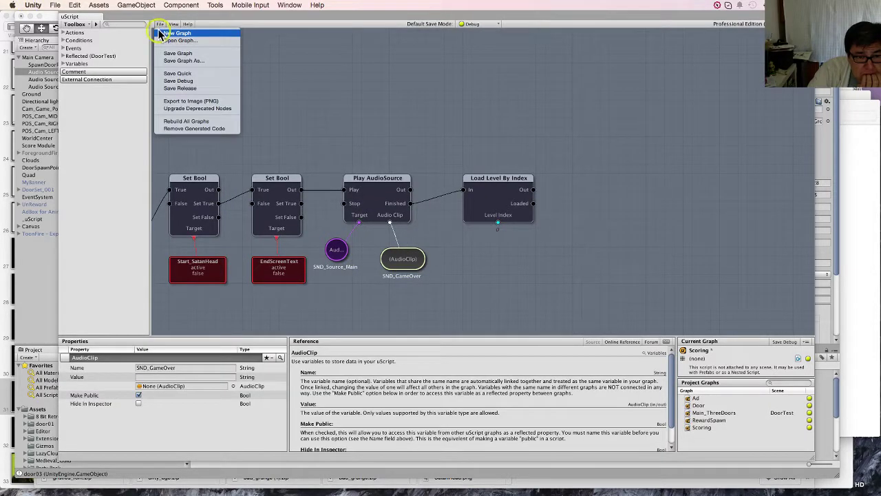
click(195, 131)
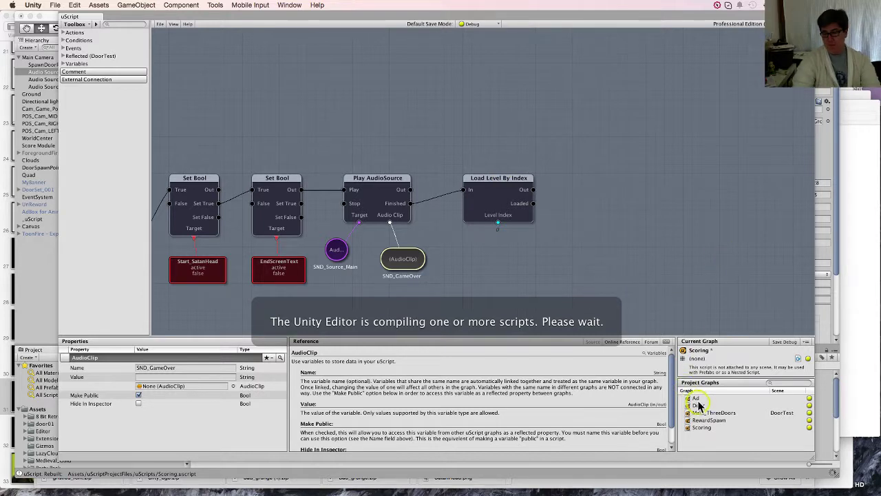
click(344, 97)
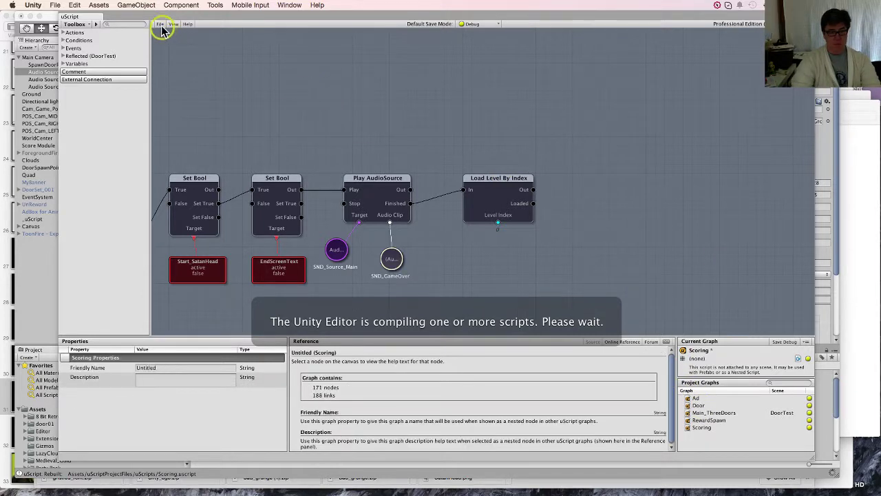
click(160, 24)
click(178, 53)
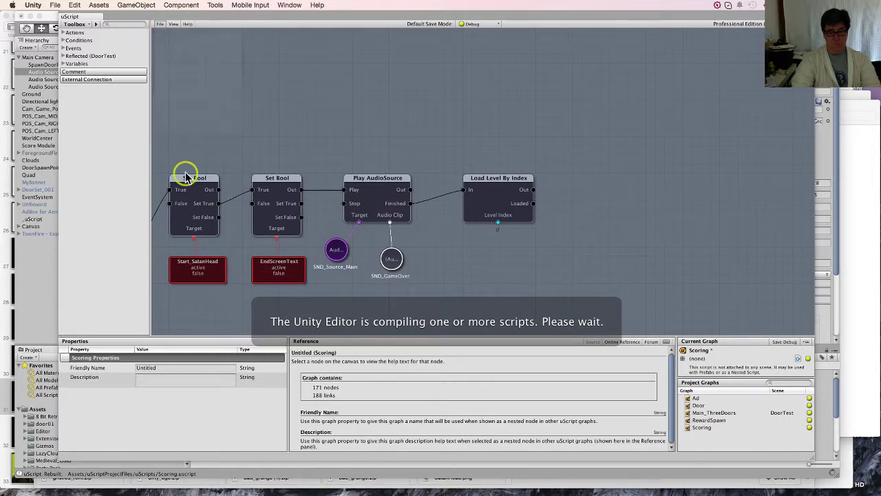
- Open the Door graph and delete the Global Update event node in front of the Compare Bool and Set Random Color chain
double_click(699, 406)
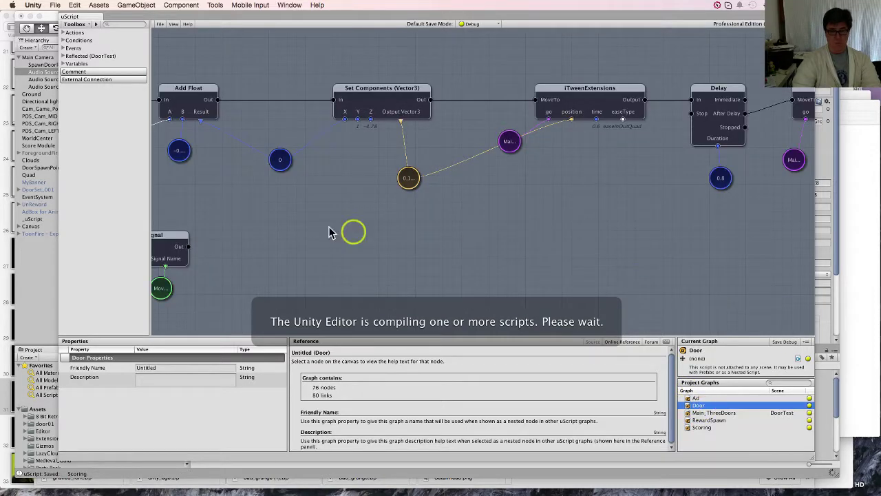
scroll(405, 193, down, 3)
middle_drag(290, 172, 413, 112)
scroll(580, 171, down, 3)
scroll(421, 168, up, 1)
scroll(421, 168, up, 4)
middle_drag(449, 169, 413, 117)
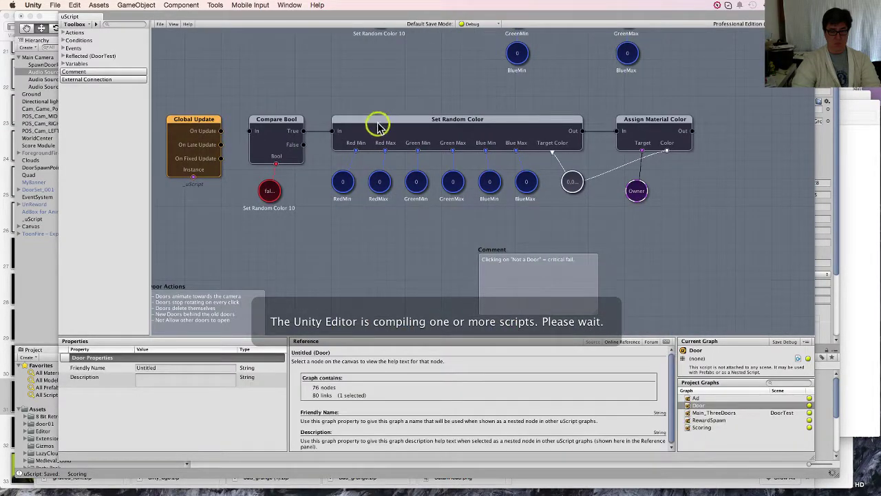
middle_drag(489, 89, 521, 80)
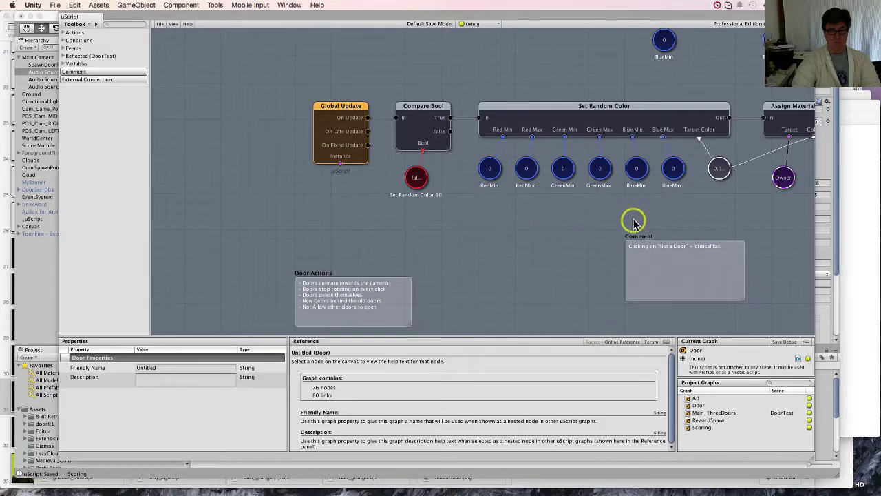
mouse_move(714, 223)
middle_down()
mouse_move(543, 221)
mouse_move(698, 232)
middle_up()
click(375, 154)
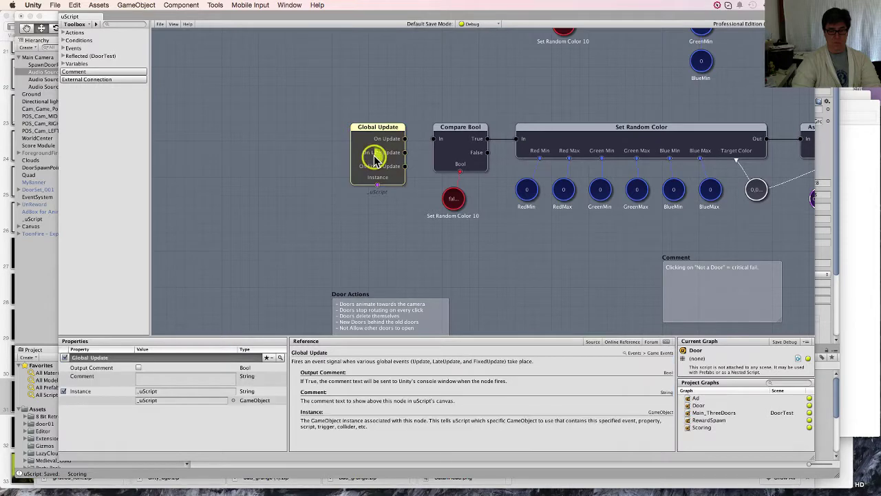
right_click(376, 157)
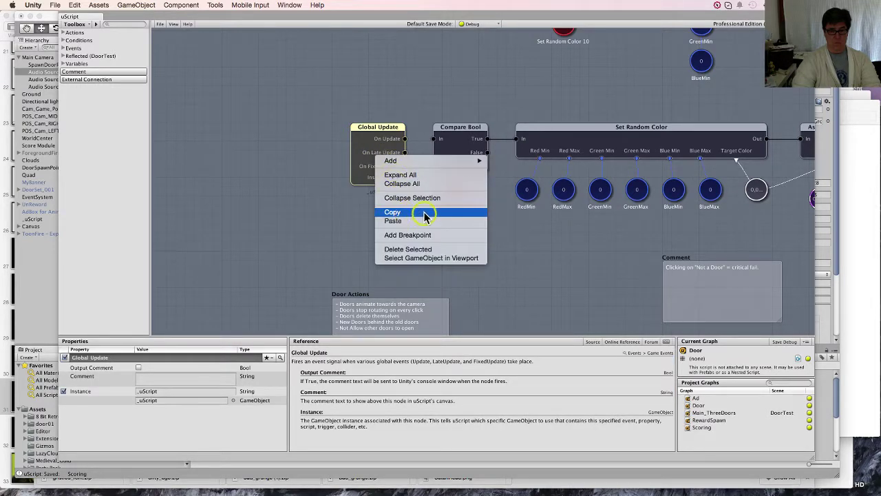
click(424, 249)
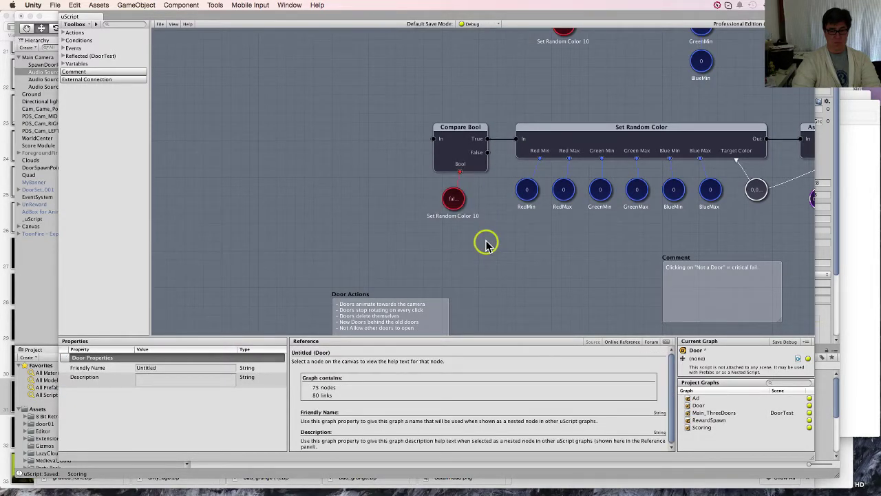
- Add a GameObject Events node in front of Compare Bool and link its On Enable output to Compare Bool's In socket
middle_drag(487, 242, 553, 269)
right_click(374, 172)
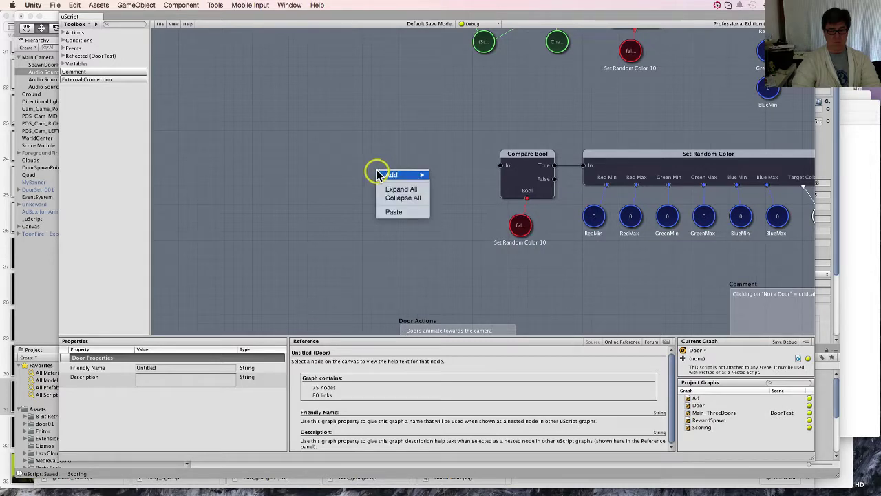
mouse_move(413, 174)
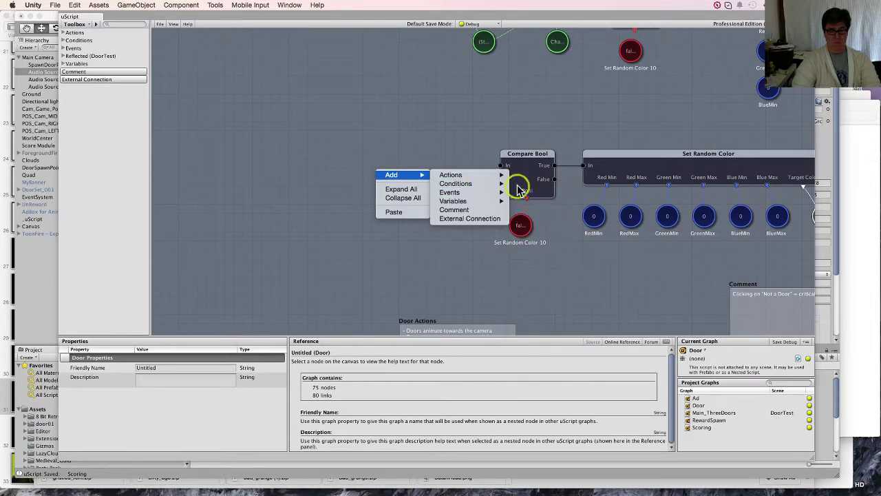
mouse_move(492, 191)
mouse_move(556, 204)
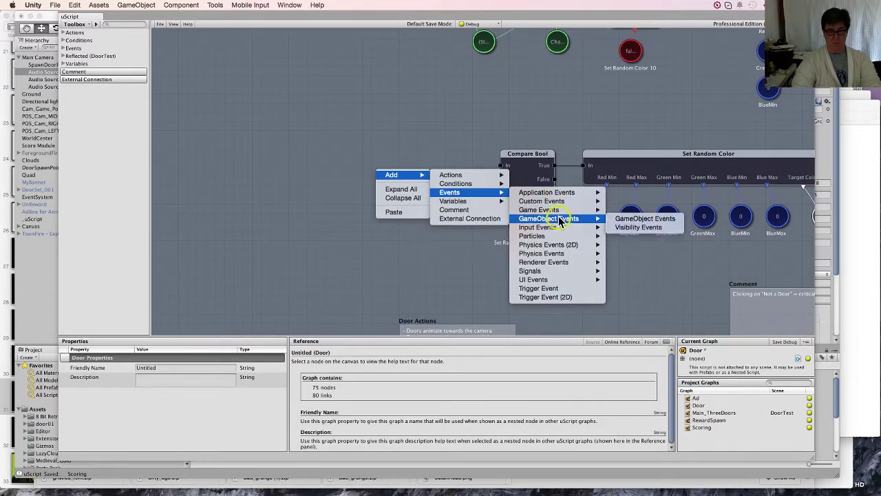
click(635, 218)
mouse_move(424, 207)
mouse_down()
mouse_move(420, 187)
mouse_move(462, 167)
mouse_move(506, 166)
mouse_up()
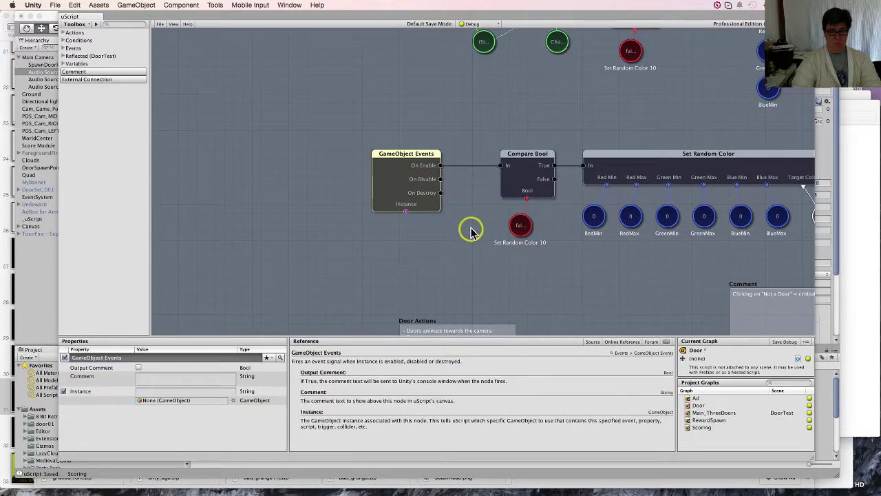
- Add an Owner GameObject variable beneath the GameObject Events node and connect it to the Instance socket
right_click(397, 242)
mouse_move(411, 246)
mouse_move(482, 274)
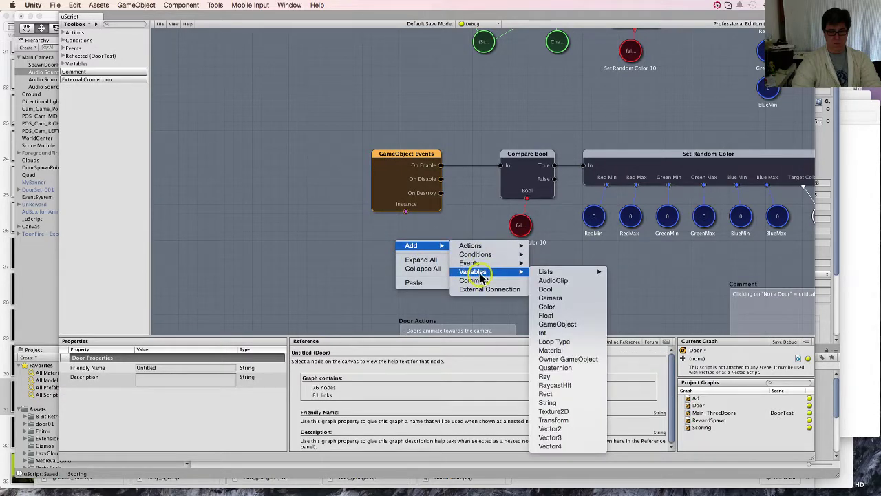
click(568, 359)
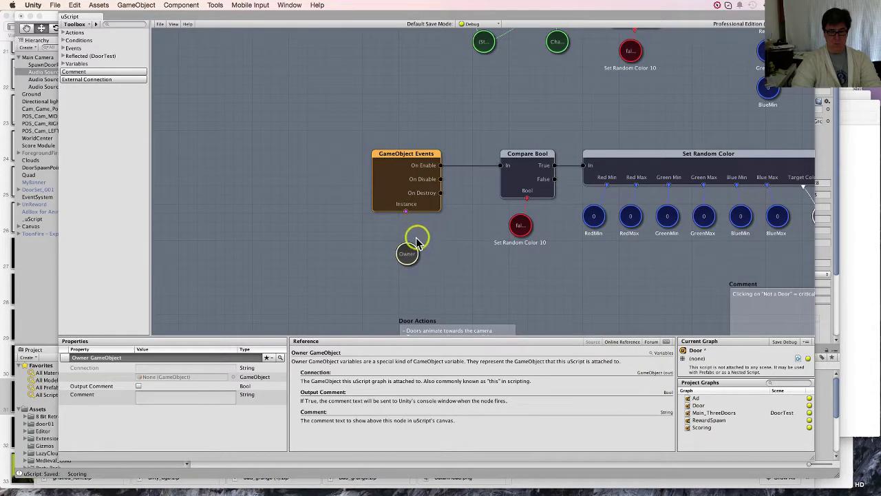
drag(407, 216, 400, 233)
- Examine the values of the RedMin through BlueMax float variables and the settings of the Set Random Color node
middle_drag(639, 285, 429, 250)
click(414, 193)
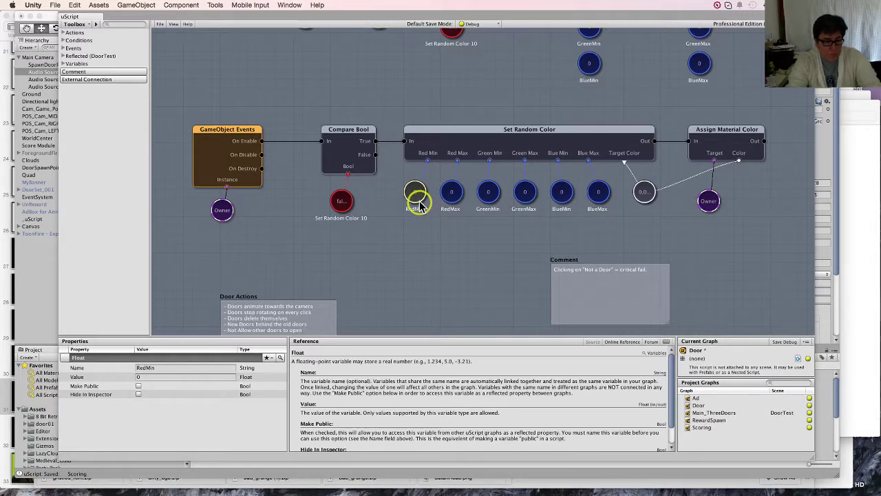
click(453, 192)
click(488, 196)
click(524, 193)
click(561, 193)
click(598, 192)
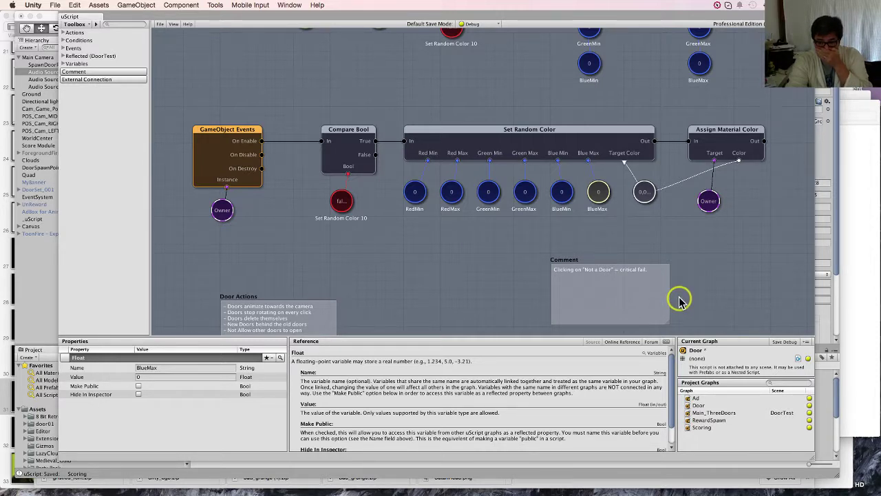
right_click(636, 301)
click(493, 242)
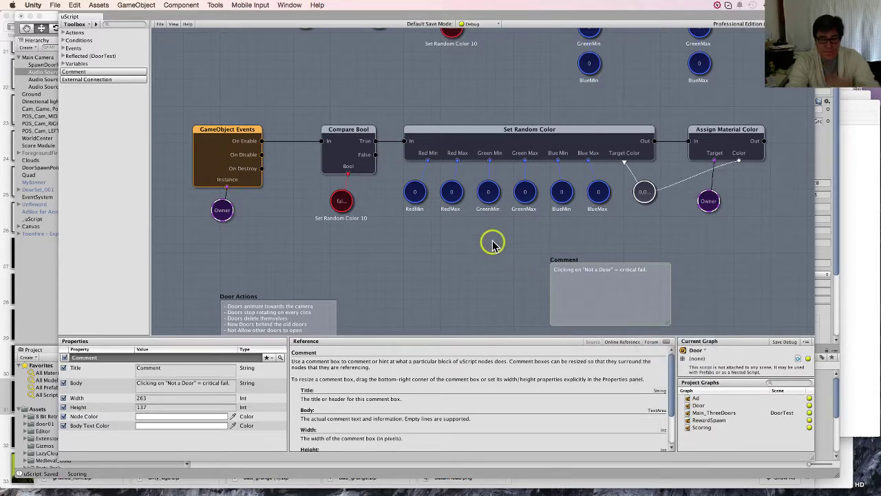
click(416, 194)
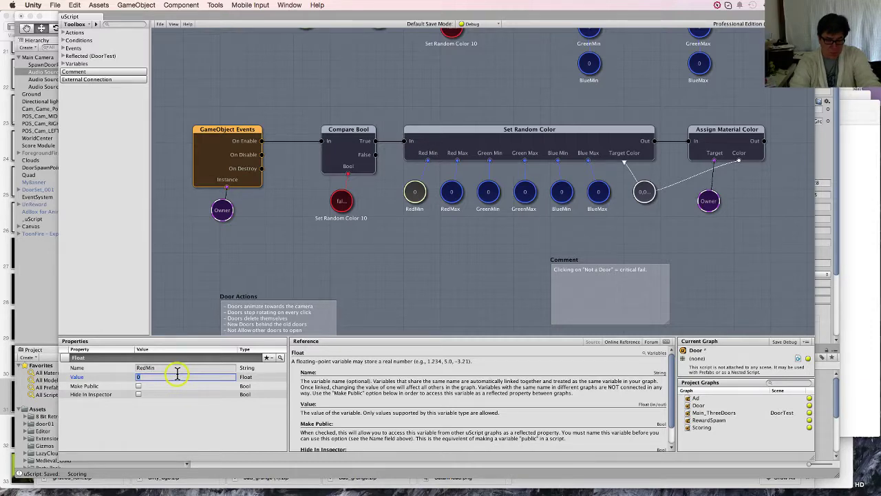
click(473, 152)
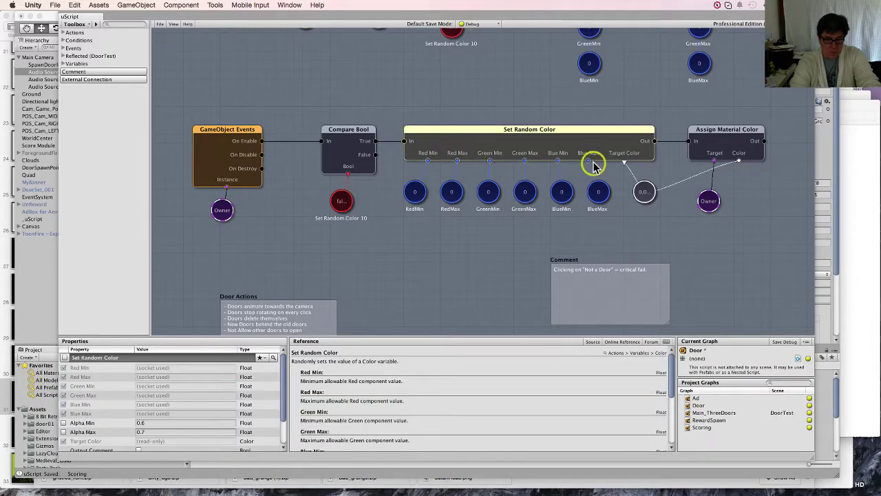
- Set the RedMax, GreenMax and BlueMax float variables to 1
click(452, 191)
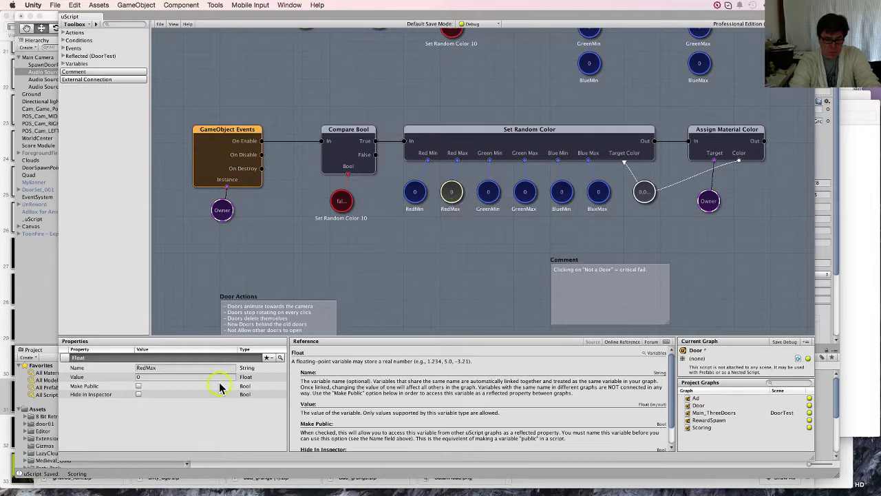
click(524, 191)
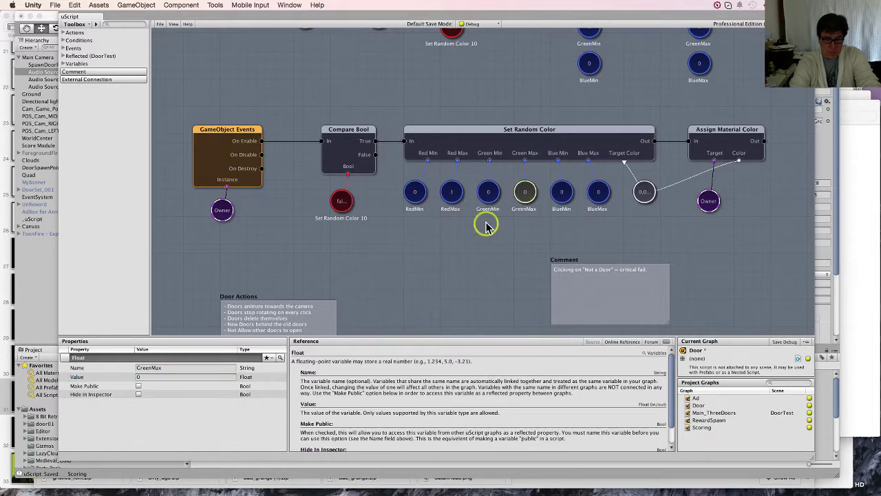
click(598, 198)
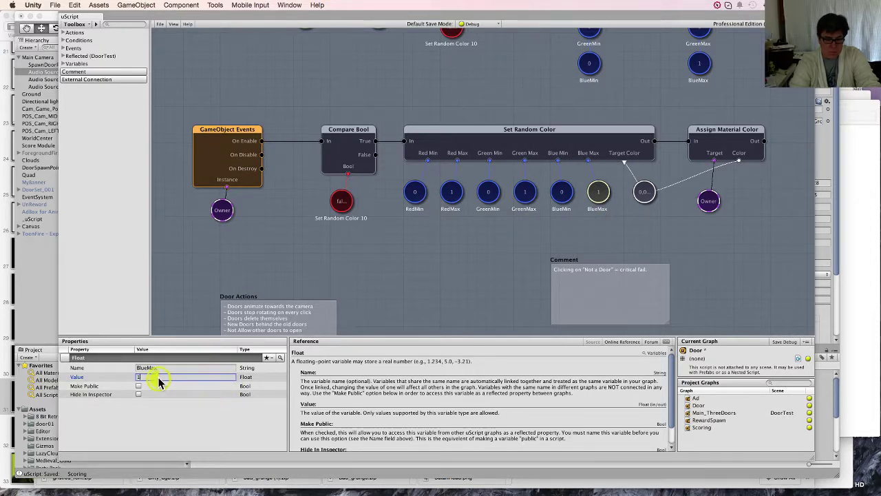
- Set the BlueMax, GreenMax and RedMax variables to 128 and save the Door graph in debug mode
key(BackSpace)
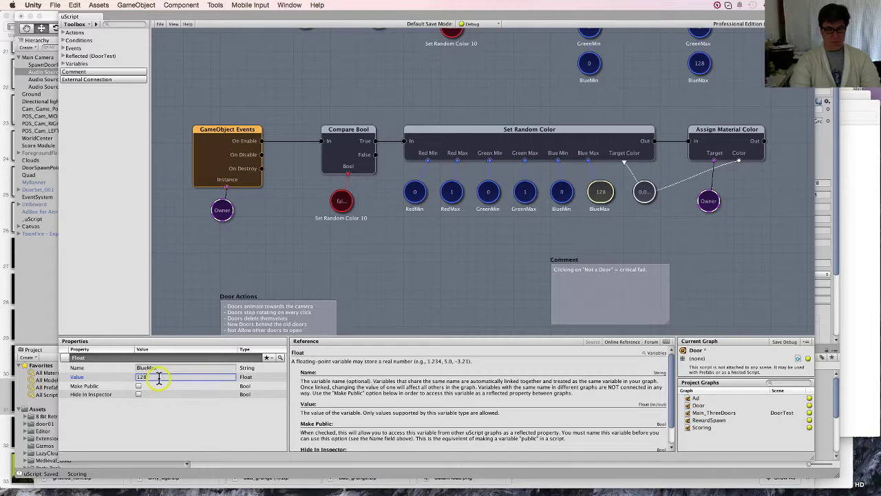
click(524, 193)
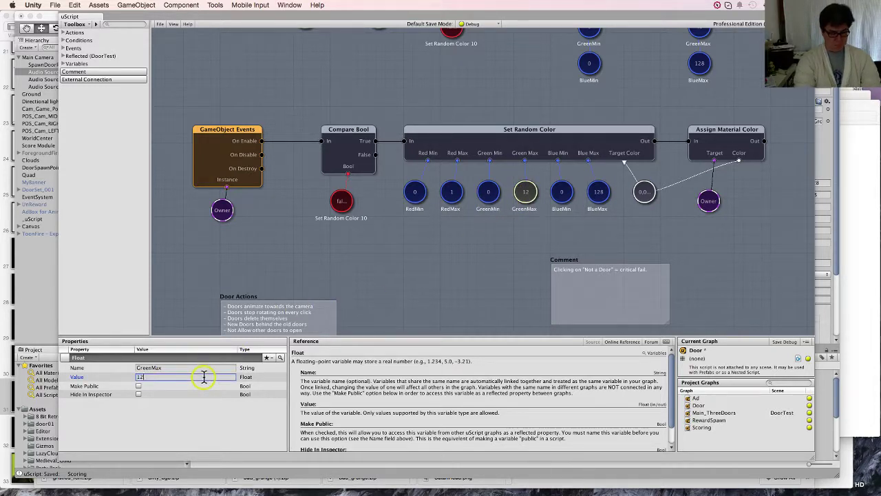
click(451, 198)
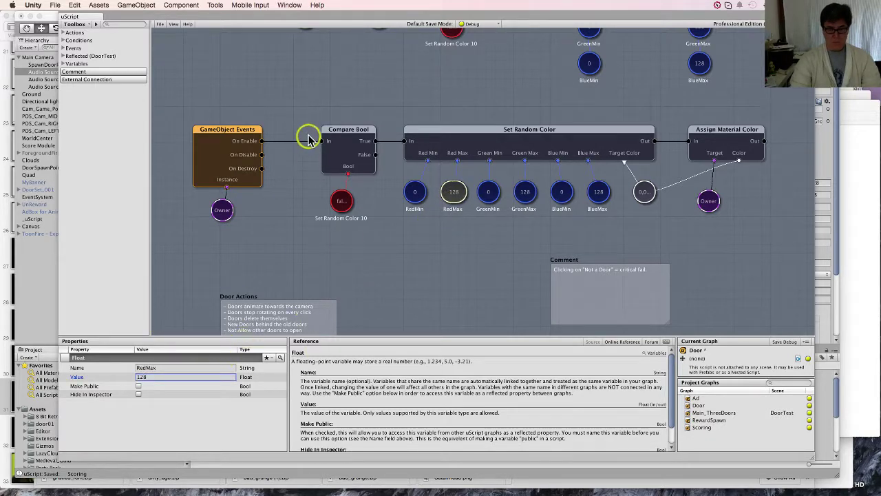
click(160, 24)
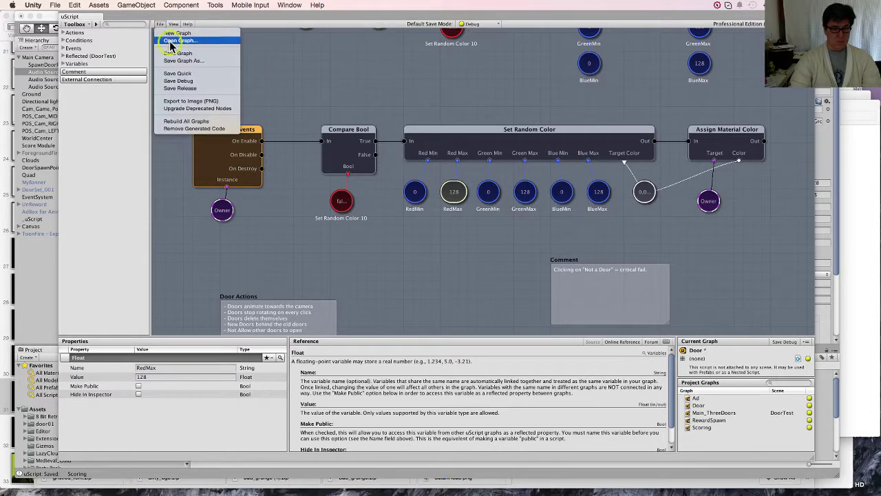
click(198, 81)
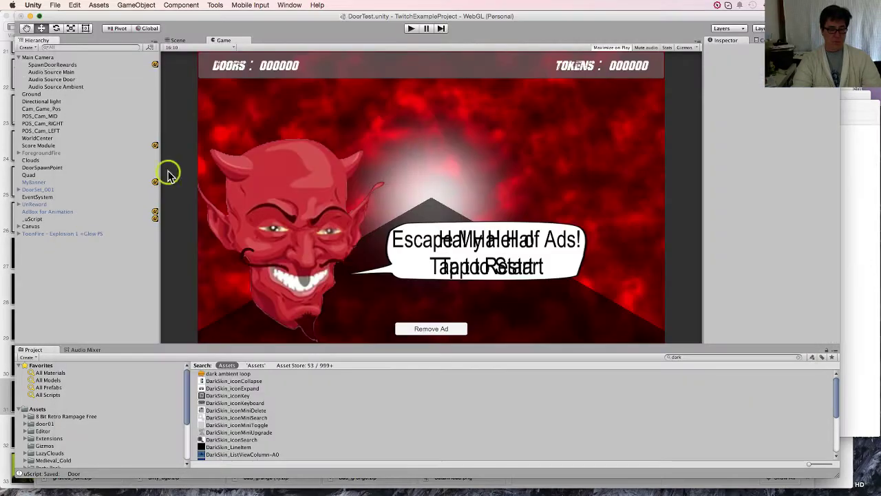
- Return to the main Unity editor, run the DoorTest scene briefly in play mode, and stop it
click(54, 272)
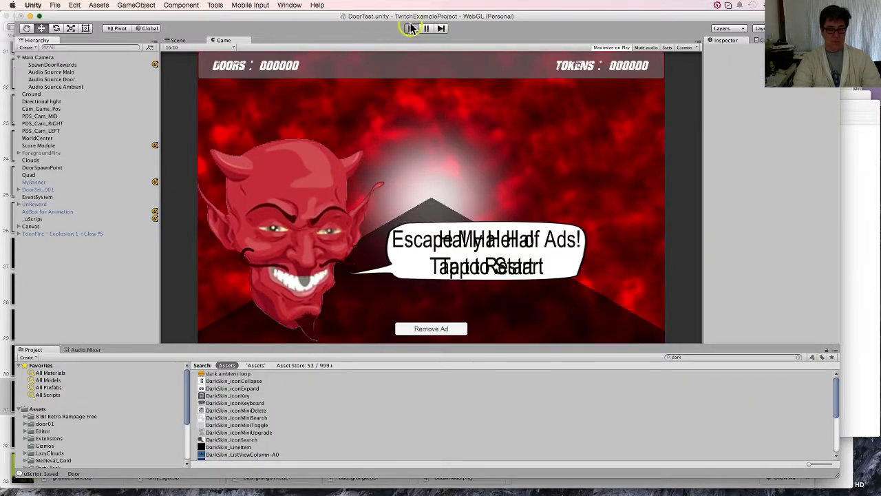
key(XF86AudioRaiseVolume)
key(shift+space)
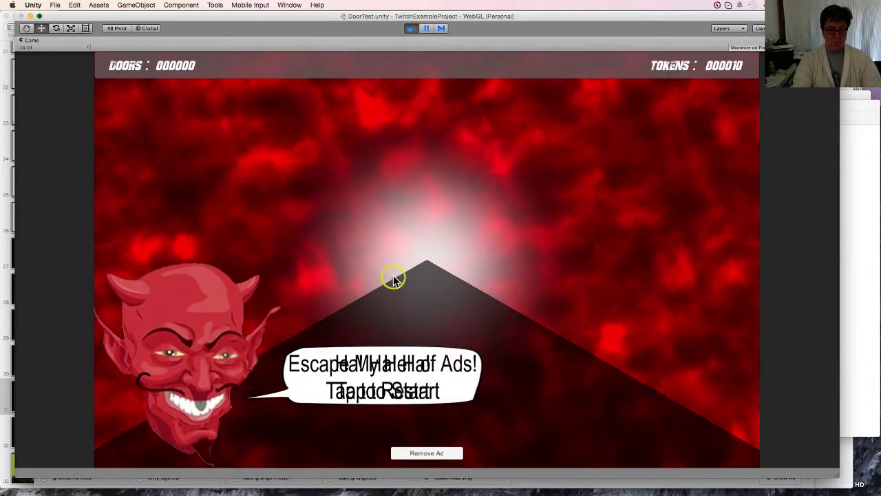
click(409, 29)
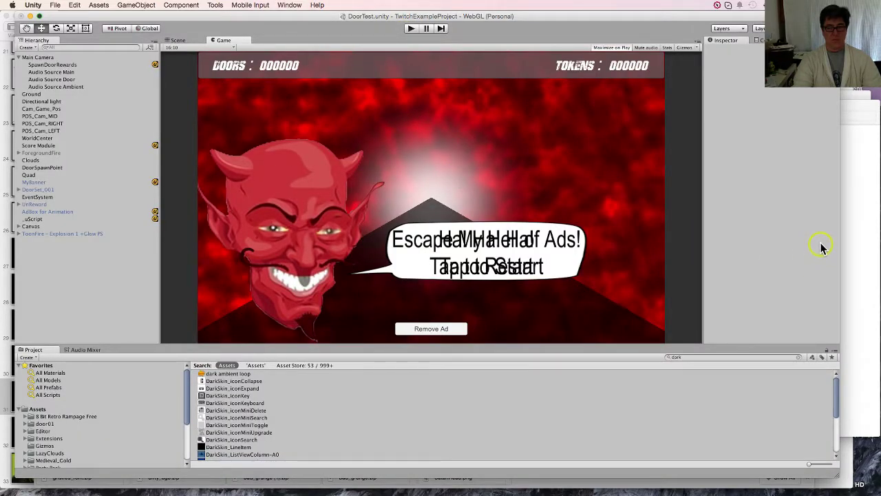
- Switch back to the uScript editor window and rebuild all graphs
mouse_move(137, 490)
click(81, 467)
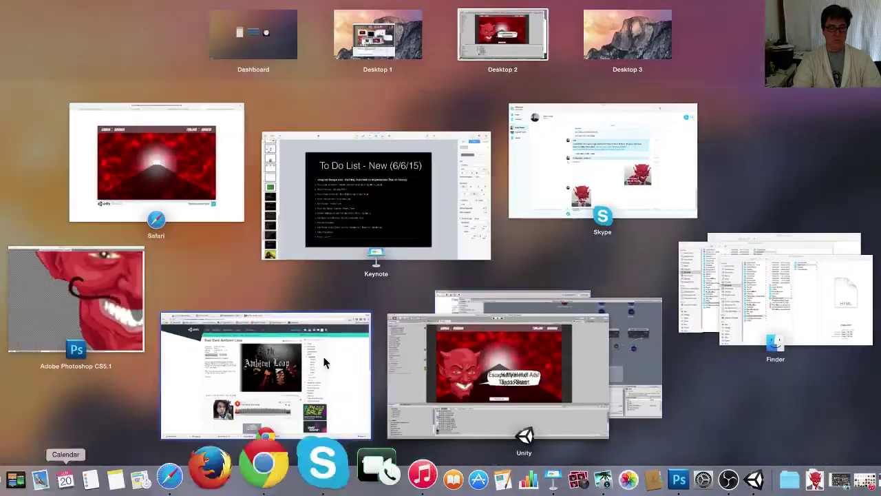
click(609, 300)
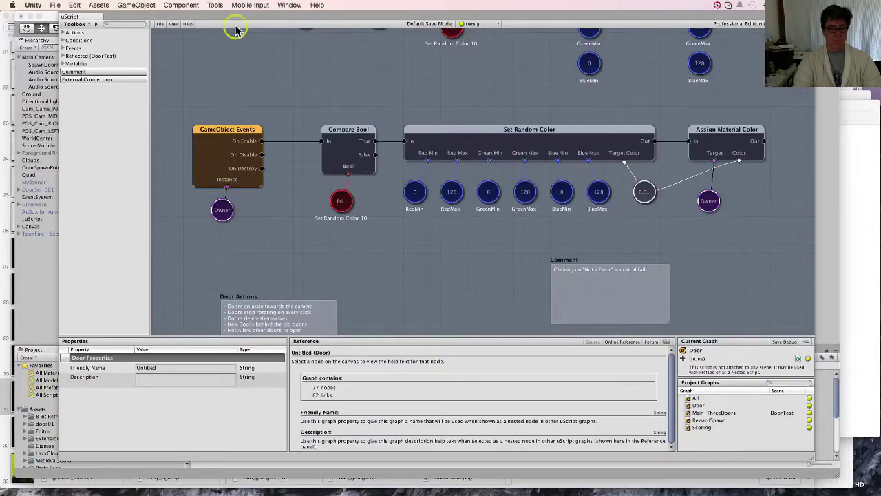
click(160, 25)
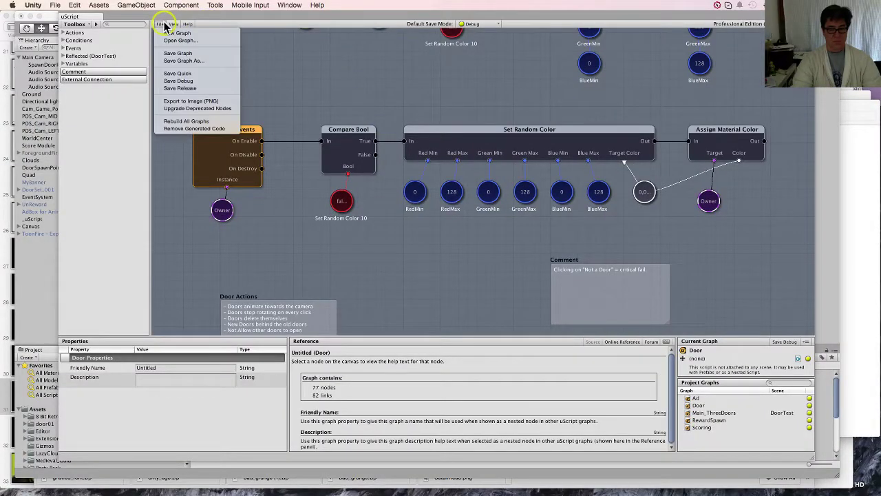
click(190, 122)
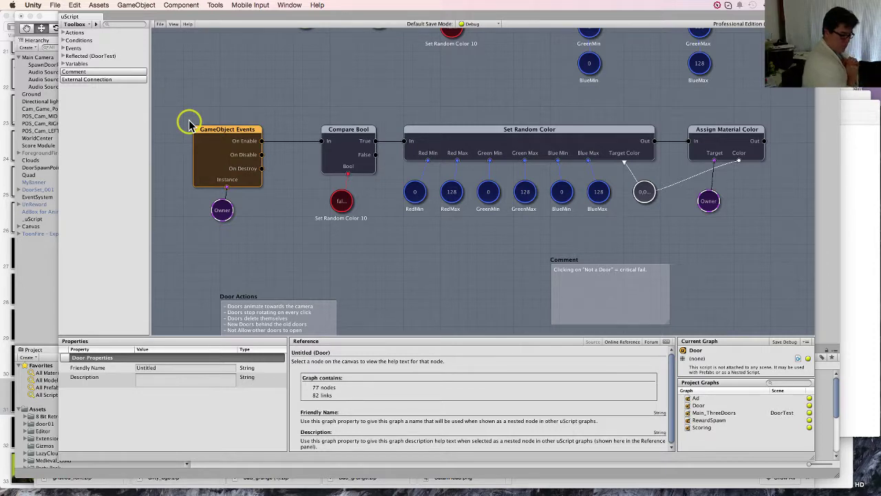
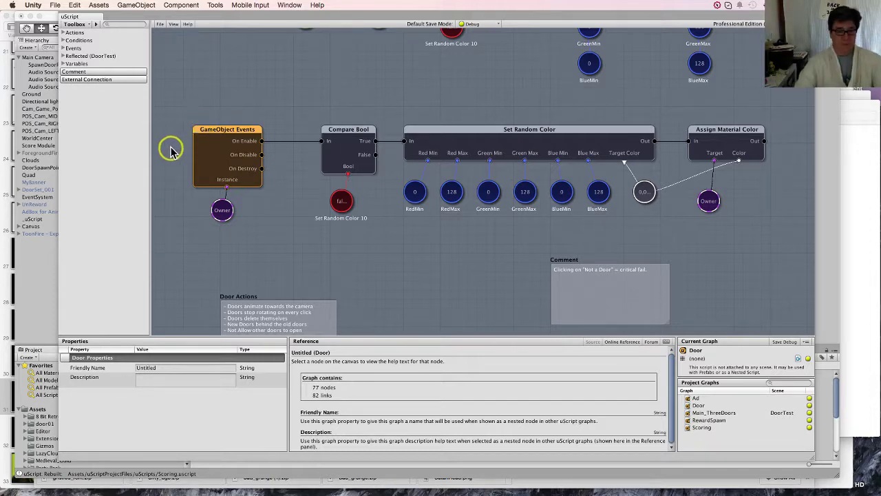
- Run the DoorTest scene from the main Unity editor and open several doors in a row to check their colors
click(51, 286)
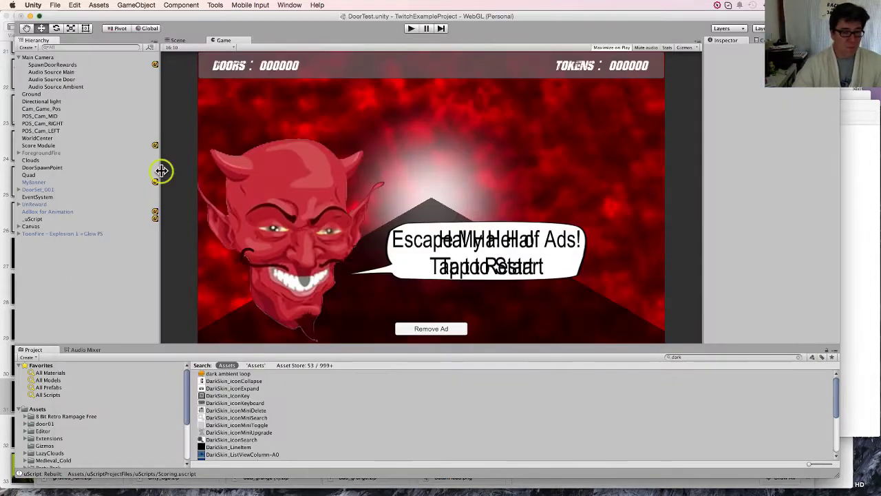
click(411, 29)
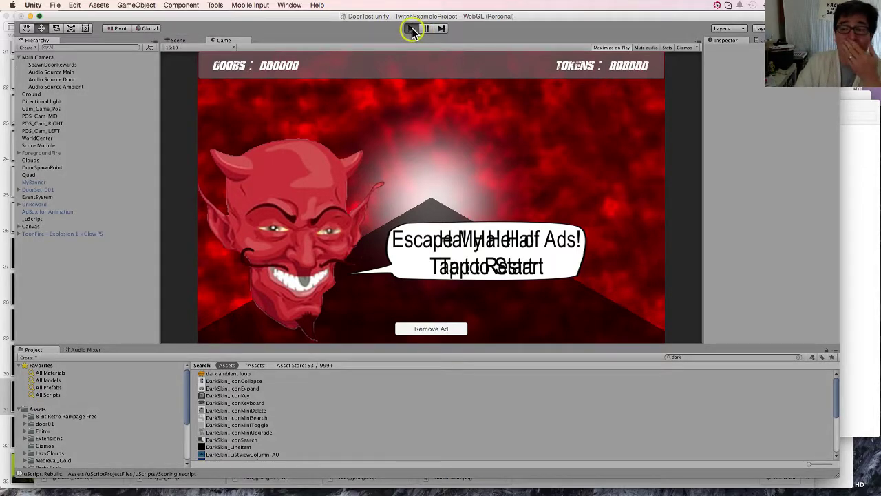
click(411, 28)
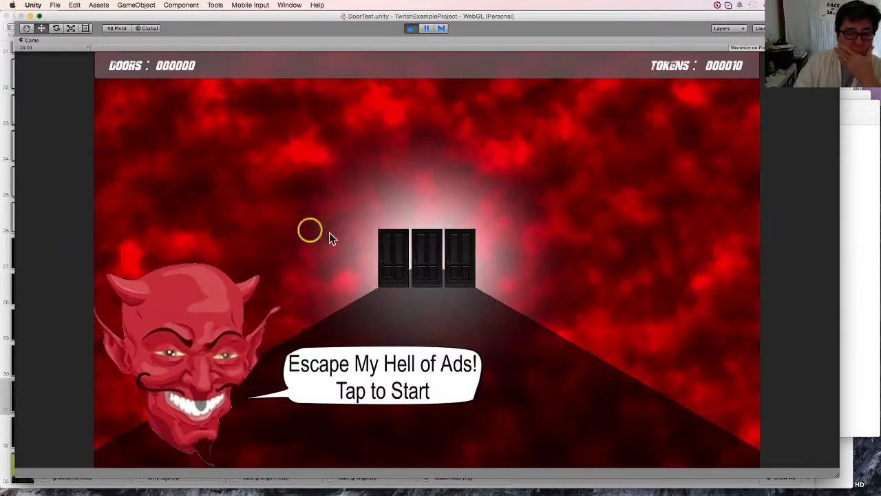
click(406, 297)
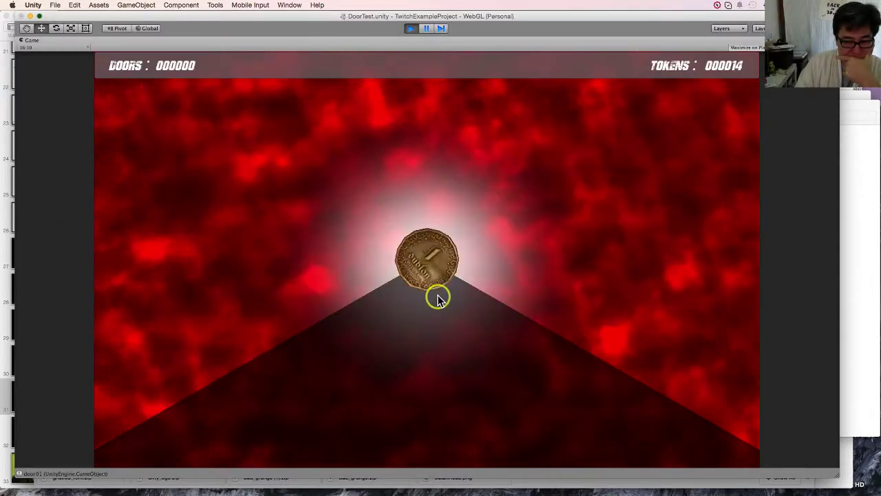
click(516, 293)
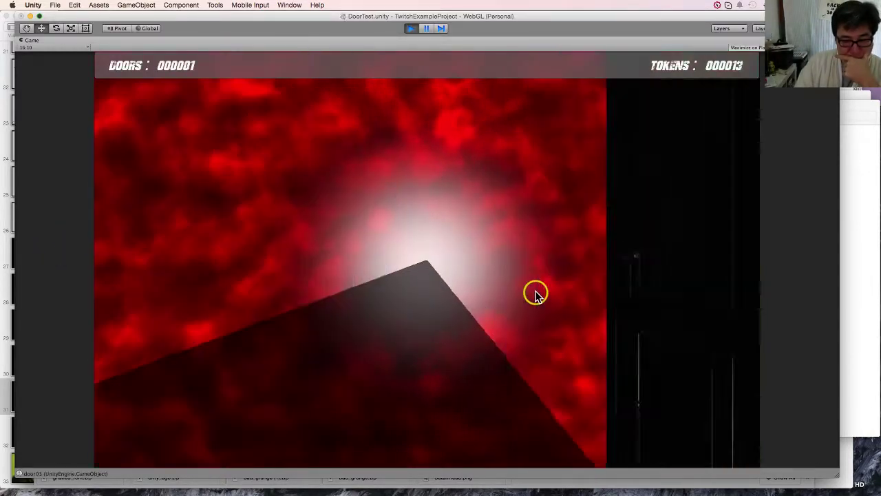
click(401, 282)
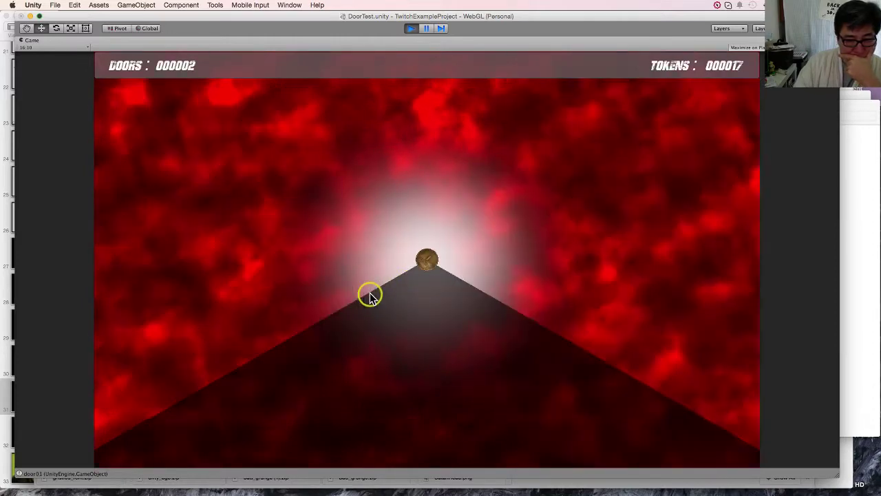
click(356, 289)
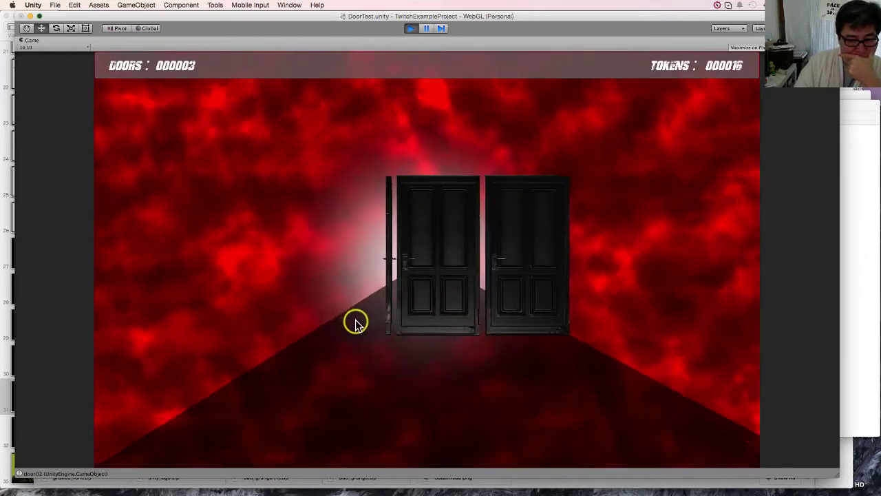
click(432, 289)
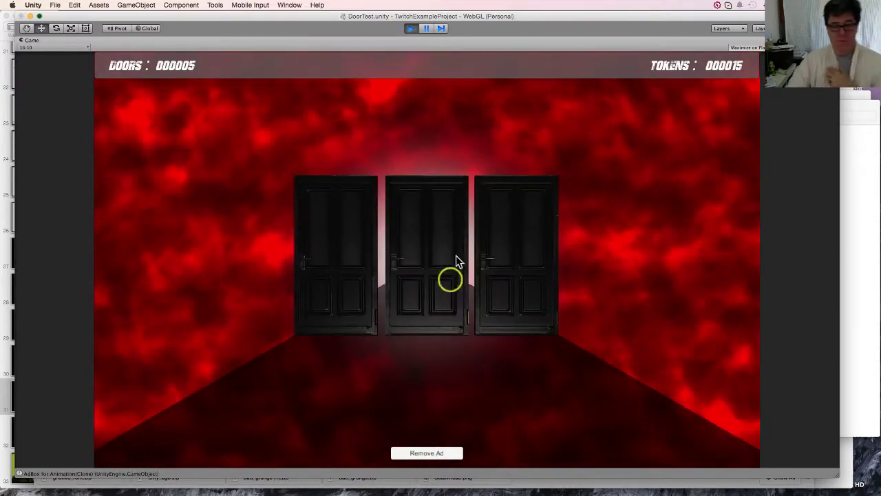
- Stop the DoorTest play mode and switch back to the uScript editor window showing the Door graph
click(410, 29)
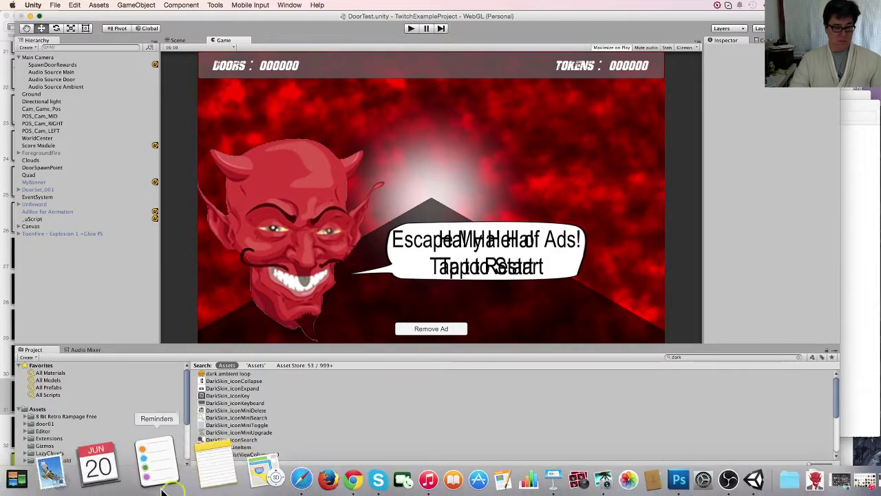
click(92, 473)
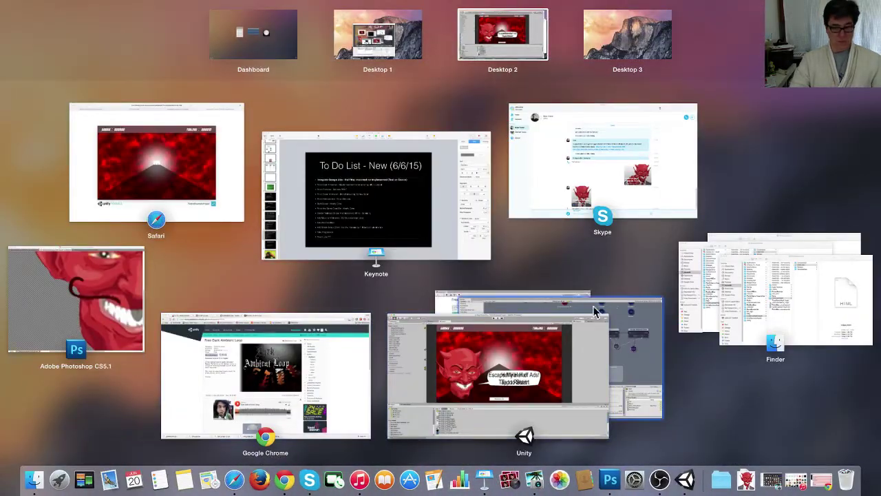
click(652, 321)
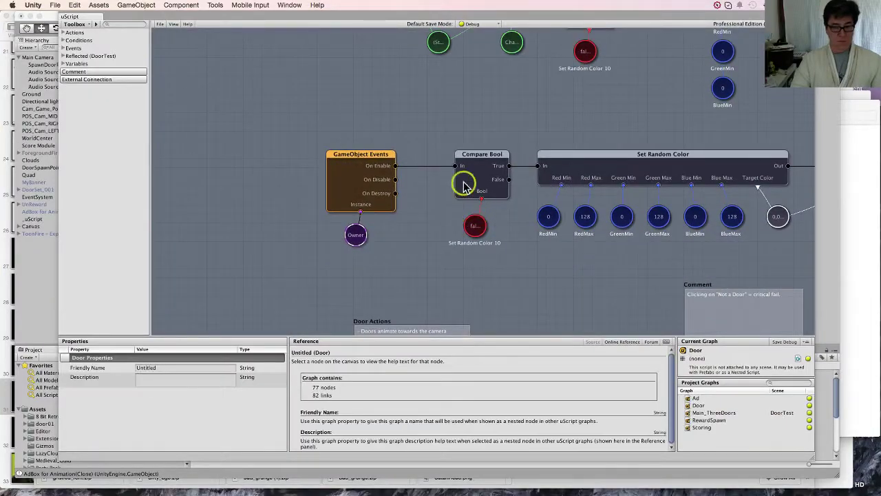
- Copy the Compare Bool, Set Random Color and Assign Material Color chain, and delete the link from GameObject Events to Compare Bool
scroll(419, 230, down, 5)
scroll(424, 229, right, 5)
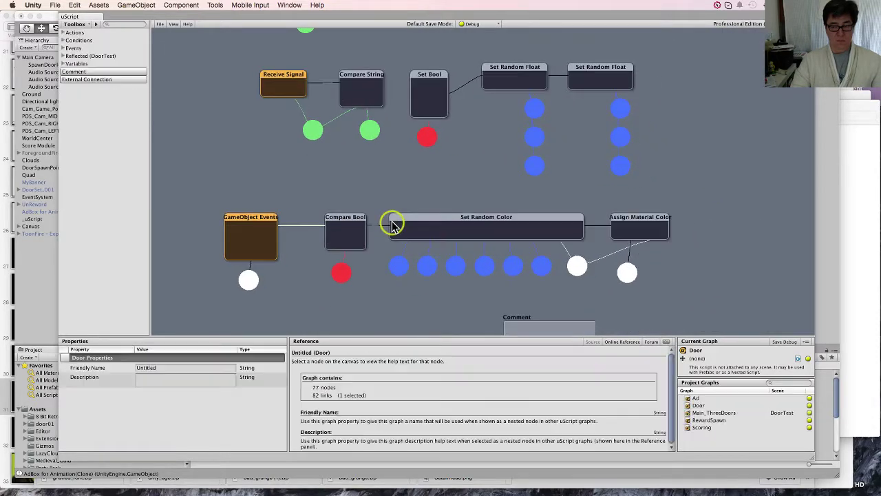
drag(305, 205, 681, 291)
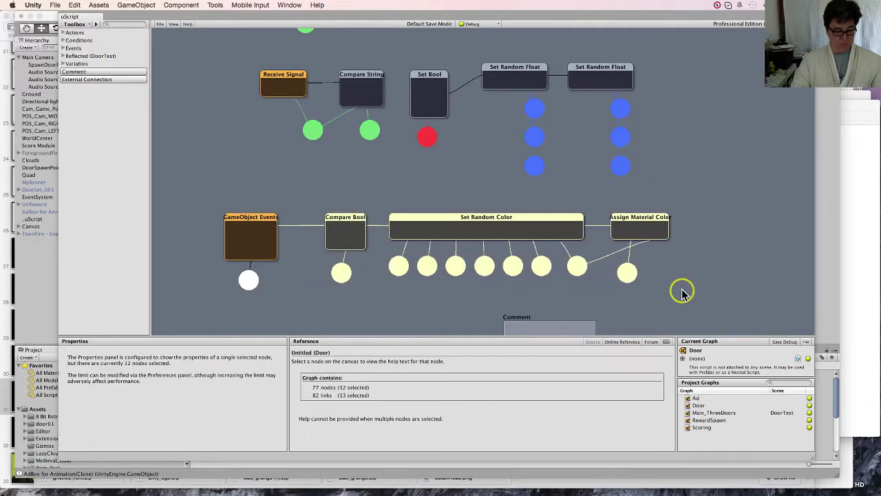
key(super+c)
click(258, 238)
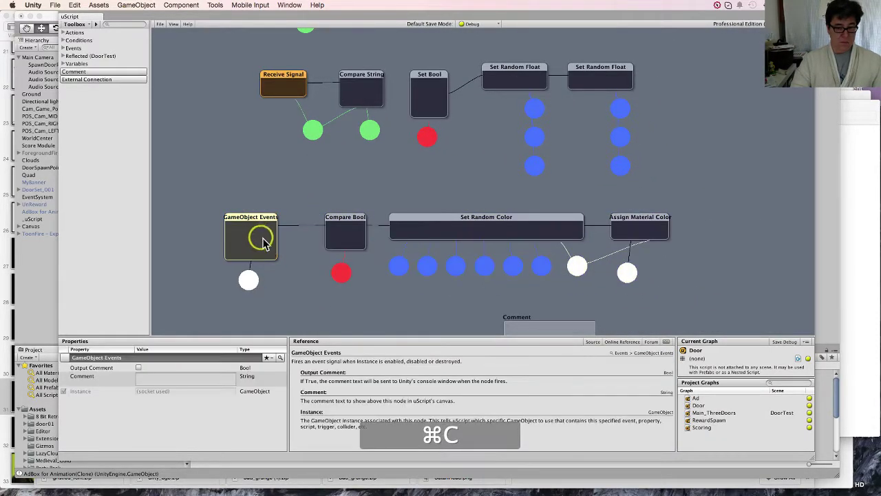
click(296, 231)
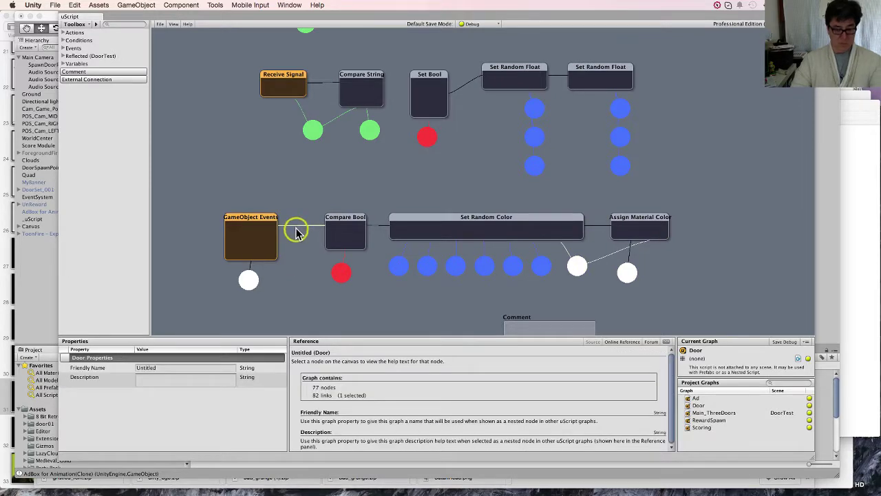
key(Delete)
- Look over the Door graph's Receive Signal chains, random float nodes and Door Actions section
scroll(293, 227, up, 5)
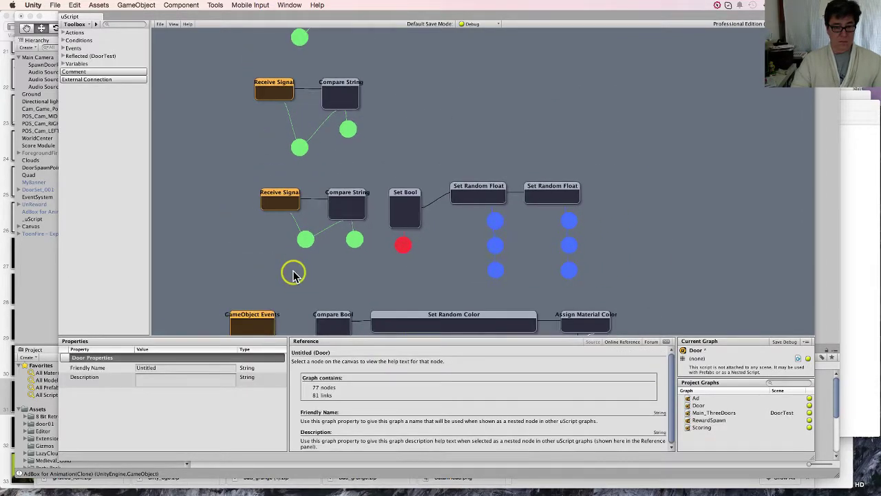
scroll(293, 274, up, 5)
scroll(290, 269, up, 3)
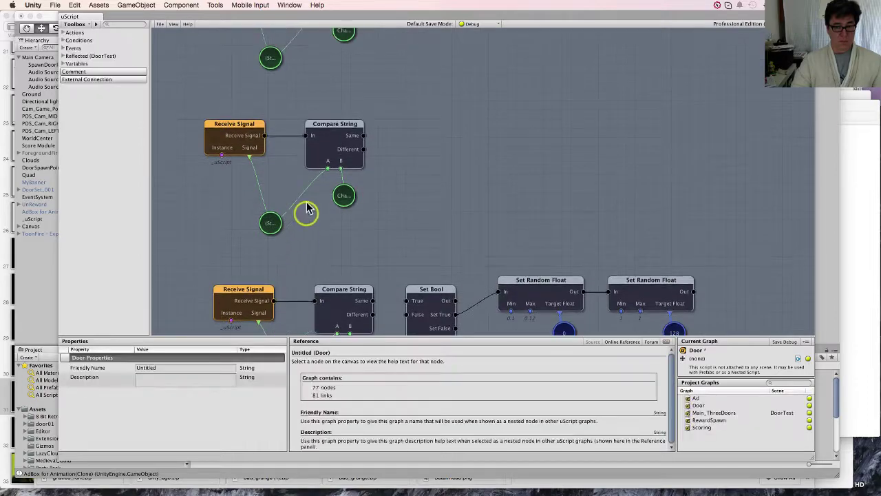
scroll(309, 183, down, 3)
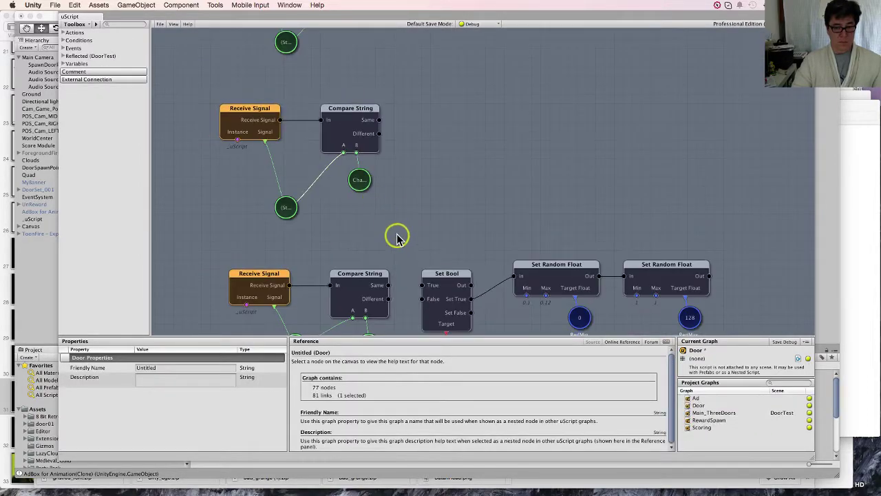
scroll(397, 236, down, 10)
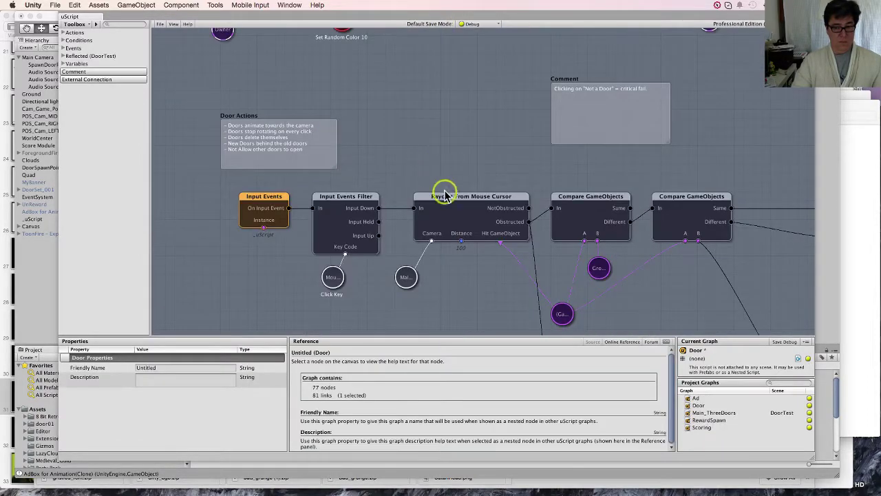
scroll(427, 158, down, 6)
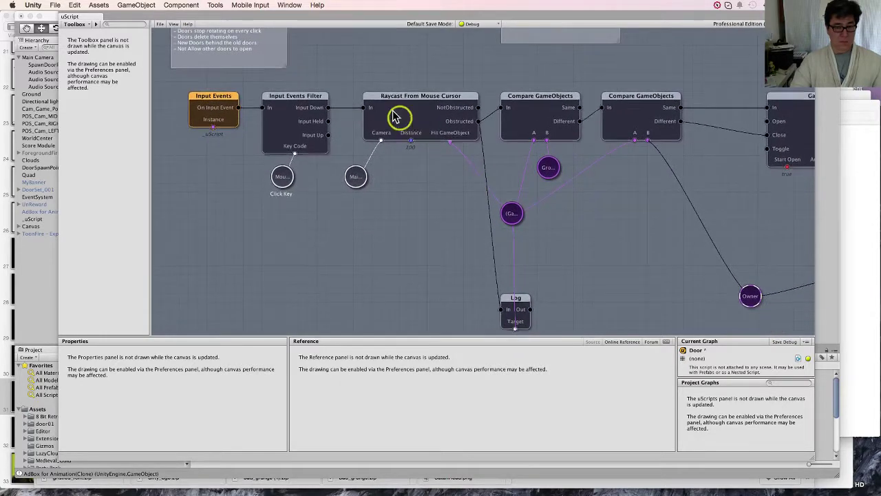
scroll(360, 241, down, 10)
scroll(339, 192, down, 10)
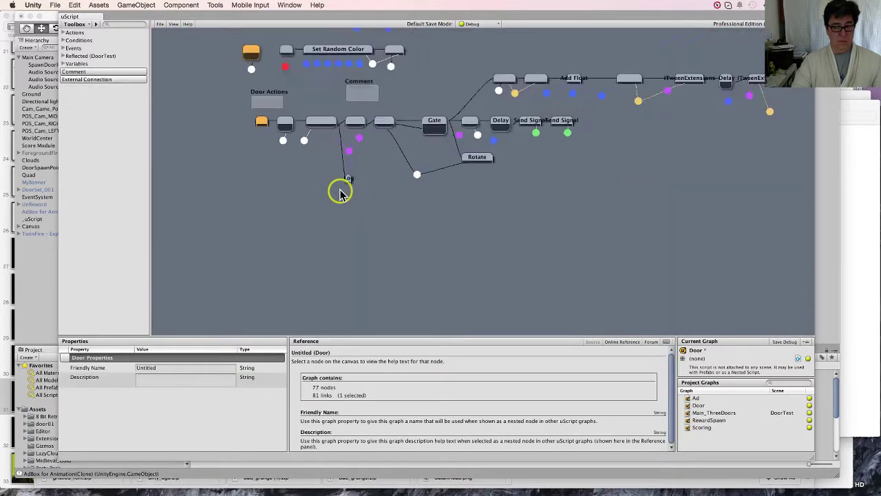
scroll(438, 187, up, 10)
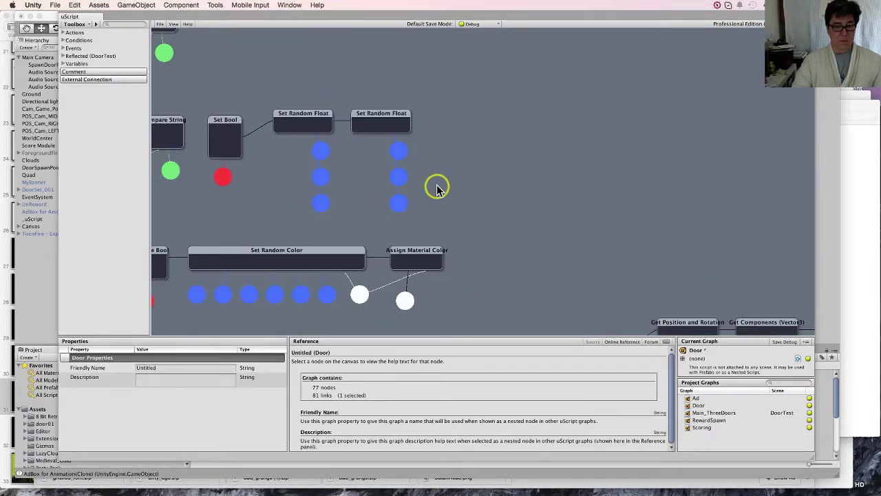
- Delete the GameObject Events node and its Owner variable in front of the random color chain
middle_drag(330, 200, 522, 122)
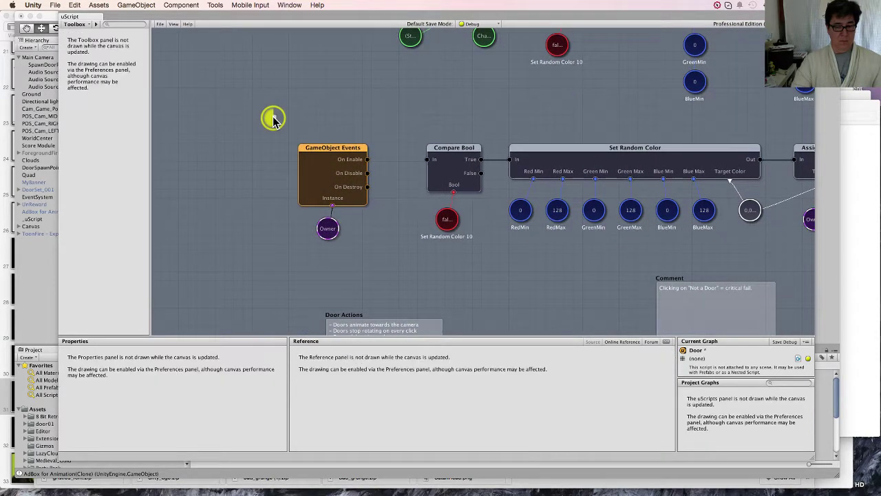
drag(272, 117, 388, 256)
key(Delete)
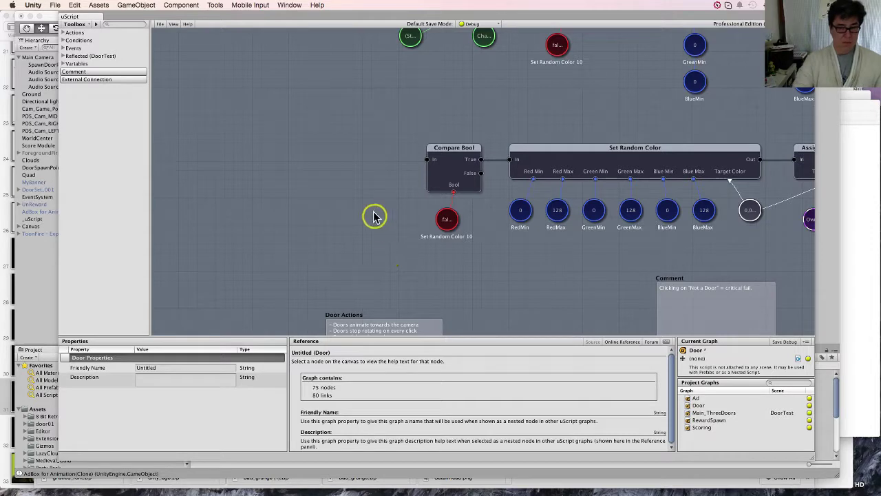
- Add a Graph Events node in front of Compare Bool, aligned with the chain and with space between them for another node
right_click(335, 132)
mouse_move(365, 137)
mouse_move(438, 157)
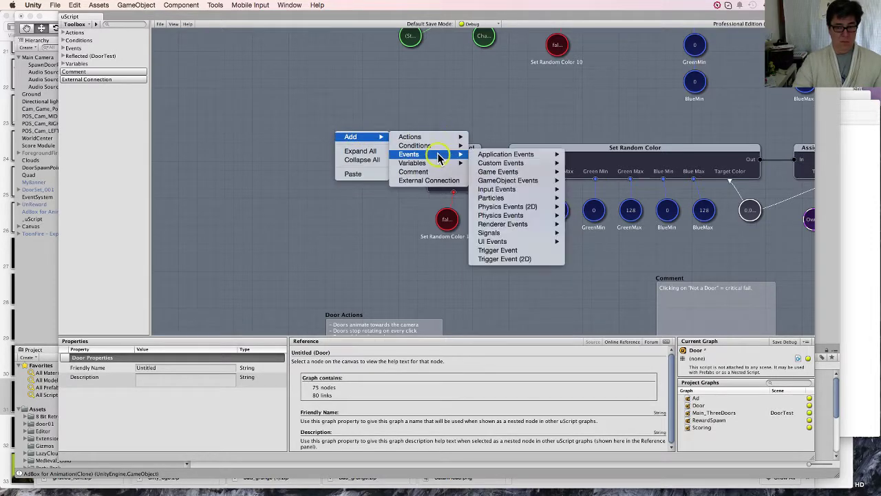
mouse_move(536, 176)
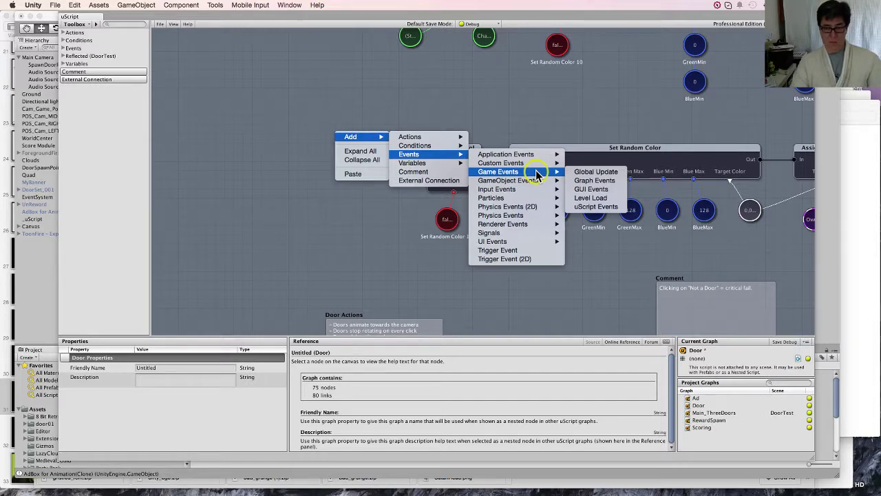
click(594, 180)
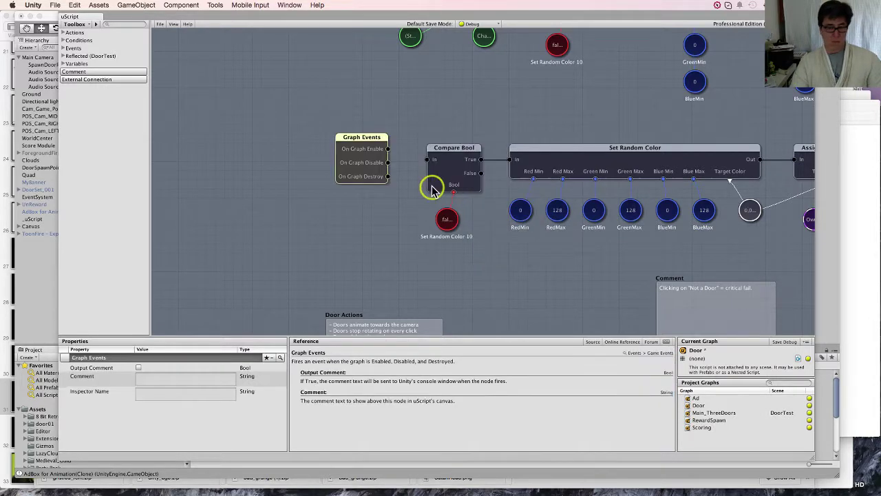
click(350, 177)
click(387, 163)
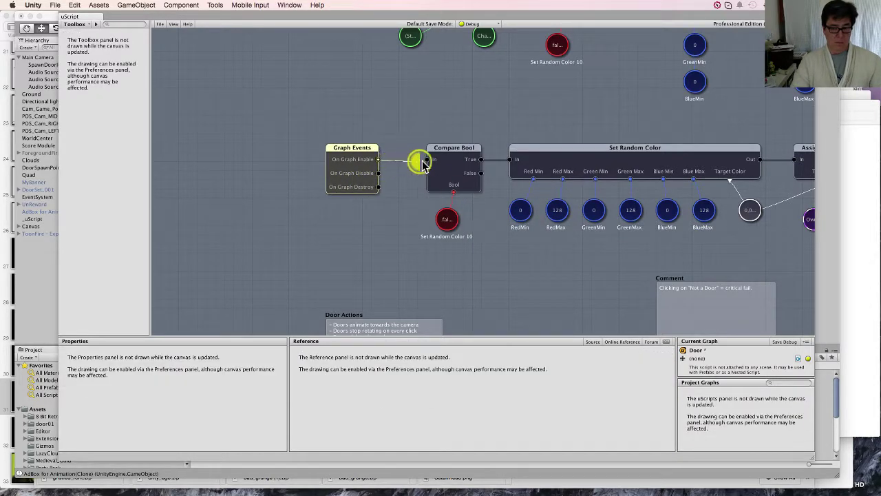
click(358, 166)
drag(358, 165, 284, 166)
- Add a Delay node between Graph Events and Compare Bool and hide its Duration socket
right_click(334, 164)
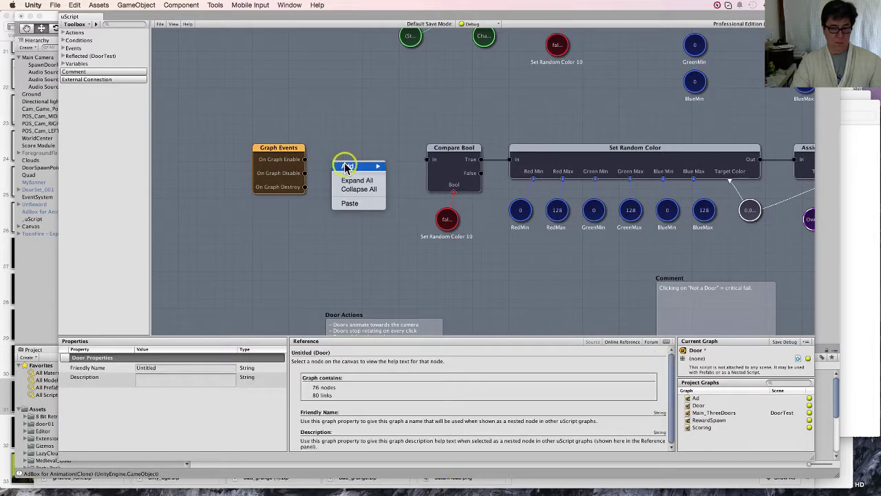
mouse_move(361, 165)
mouse_move(409, 170)
mouse_move(497, 325)
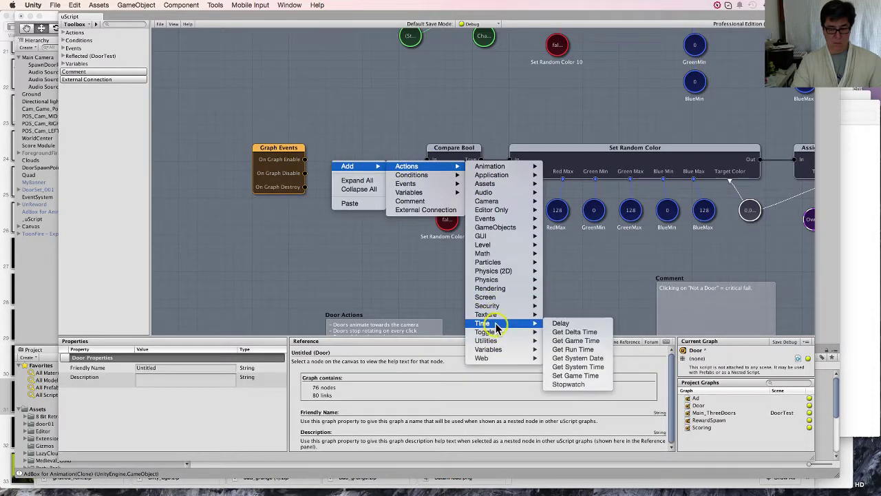
click(557, 320)
drag(392, 204, 386, 177)
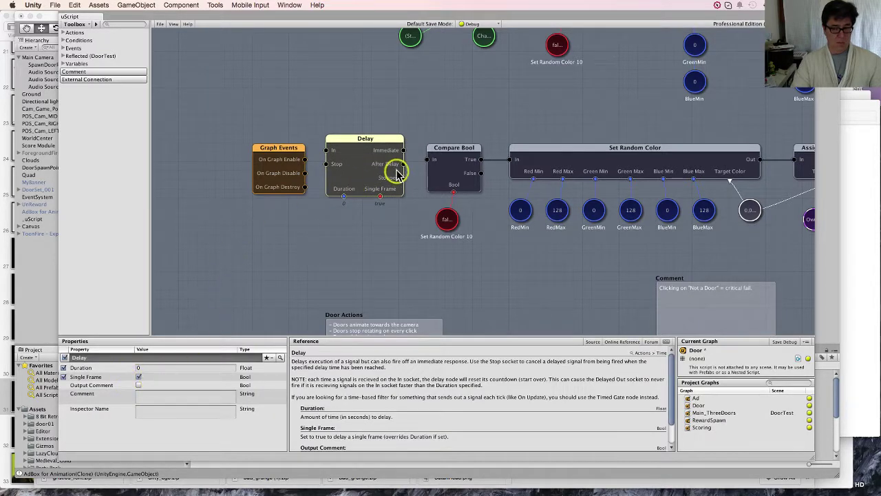
click(64, 368)
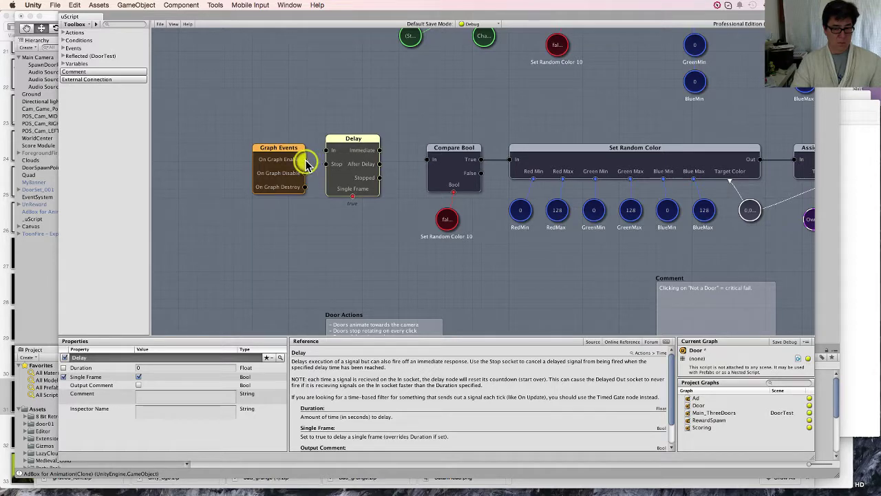
- Link On Graph Enable to the Delay's In and After Delay to Compare Bool's In, and save the Door graph
mouse_move(306, 160)
mouse_down()
mouse_move(327, 152)
mouse_move(360, 181)
mouse_move(427, 159)
mouse_up()
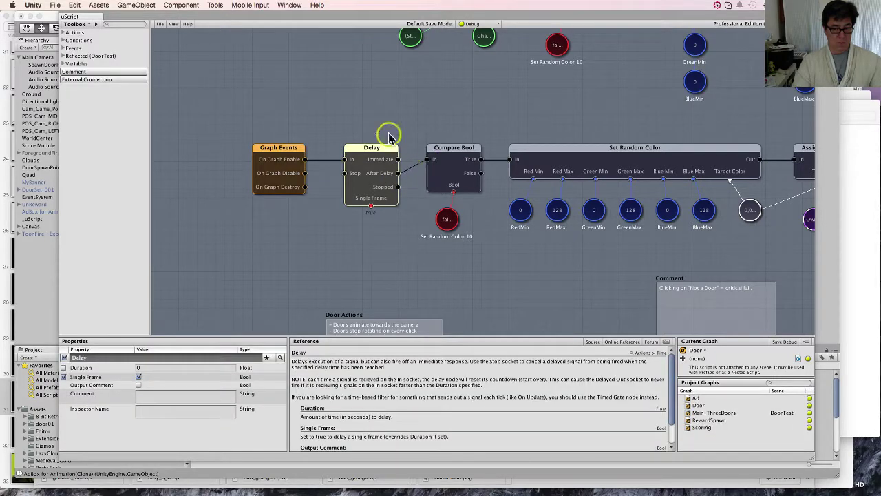
click(159, 24)
click(200, 83)
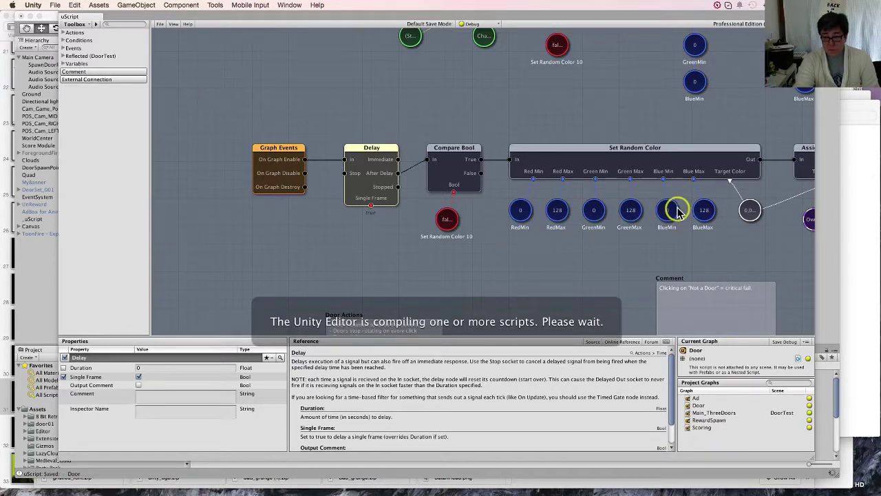
- Examine the Assign Material Color node, its Owner target and the properties of the Set Random Color node
middle_drag(761, 244, 549, 234)
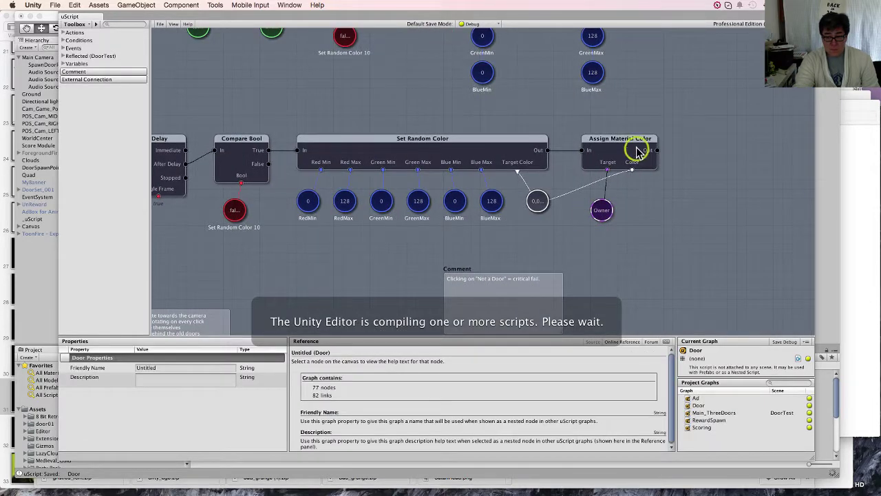
click(633, 147)
click(603, 211)
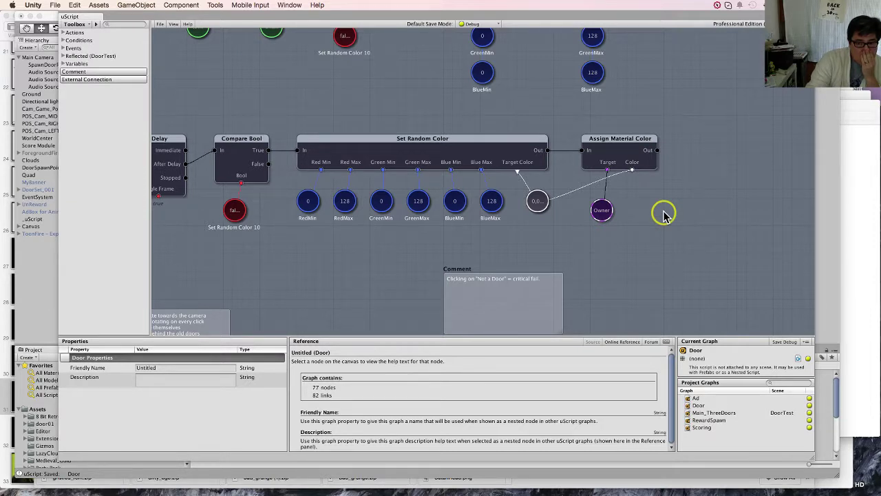
click(473, 158)
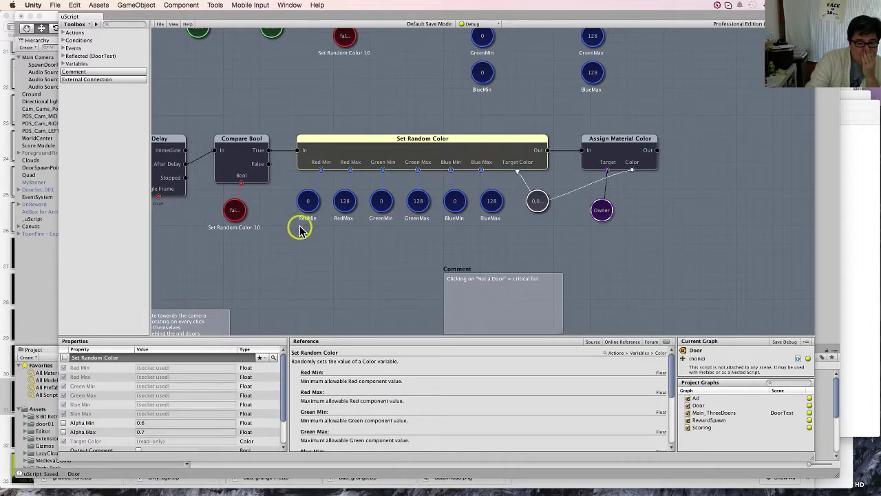
scroll(143, 396, down, 3)
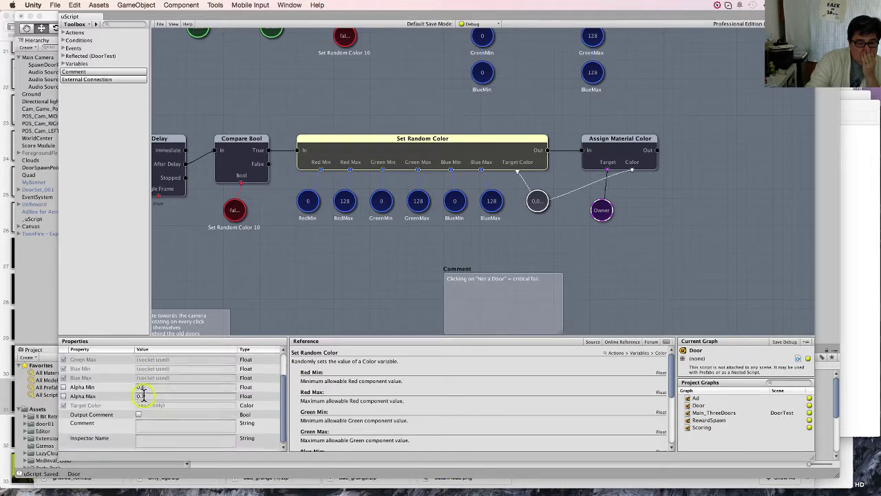
scroll(144, 394, up, 3)
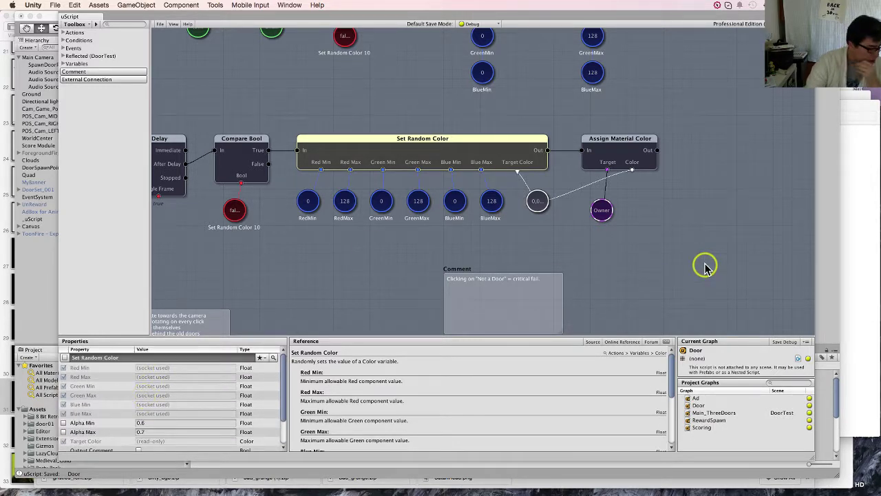
- Switch to the main Unity editor, run the DoorTest scene and open the middle doors to check their colors
click(34, 270)
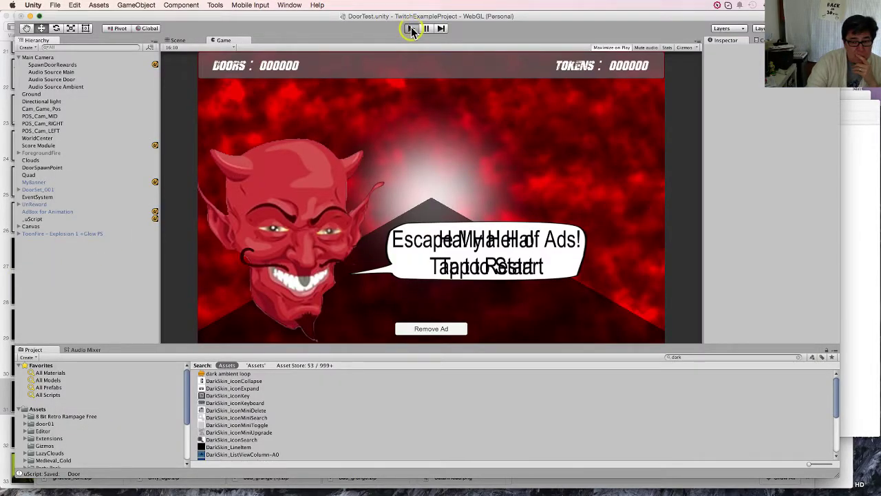
click(411, 29)
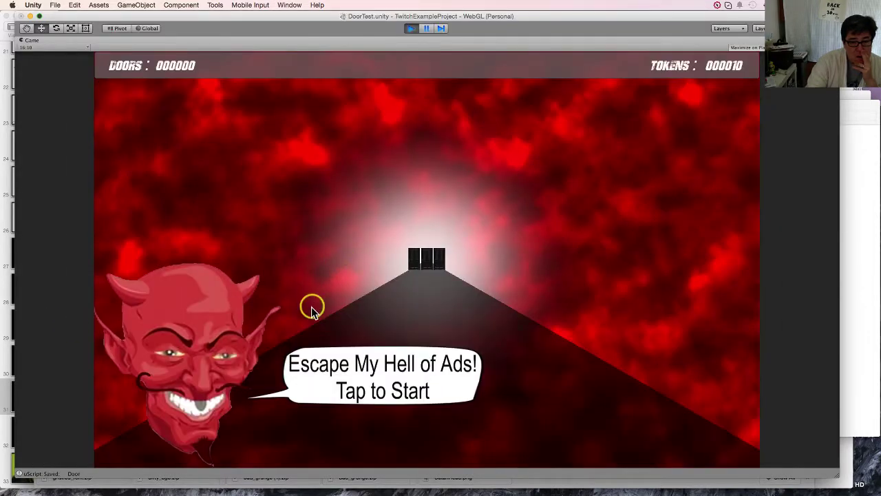
click(385, 295)
click(417, 288)
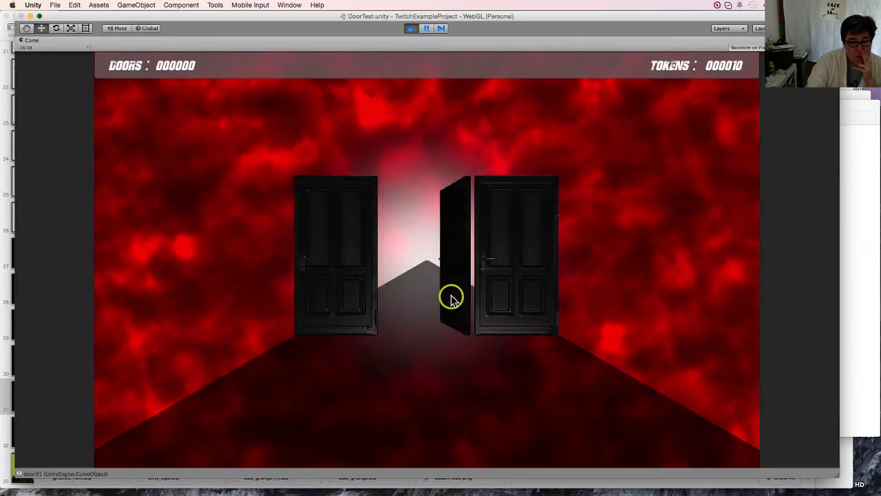
click(424, 261)
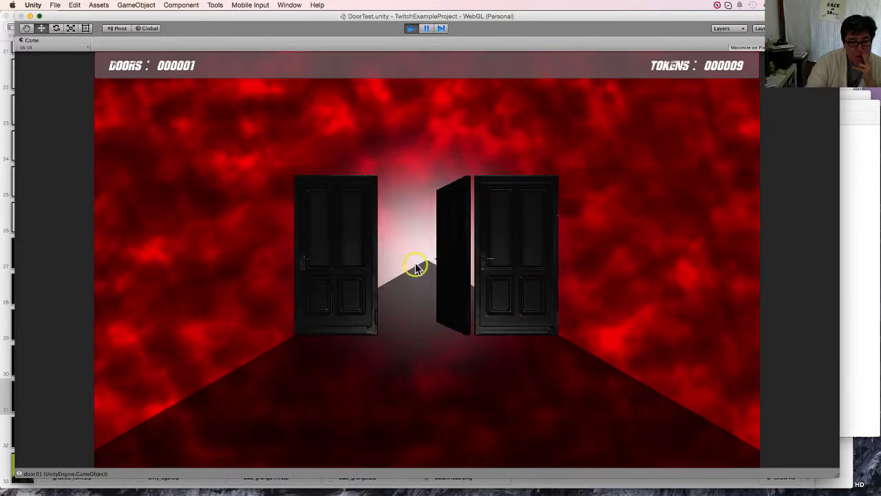
- Open another middle door in the running game, end the play session and show the Console
click(458, 269)
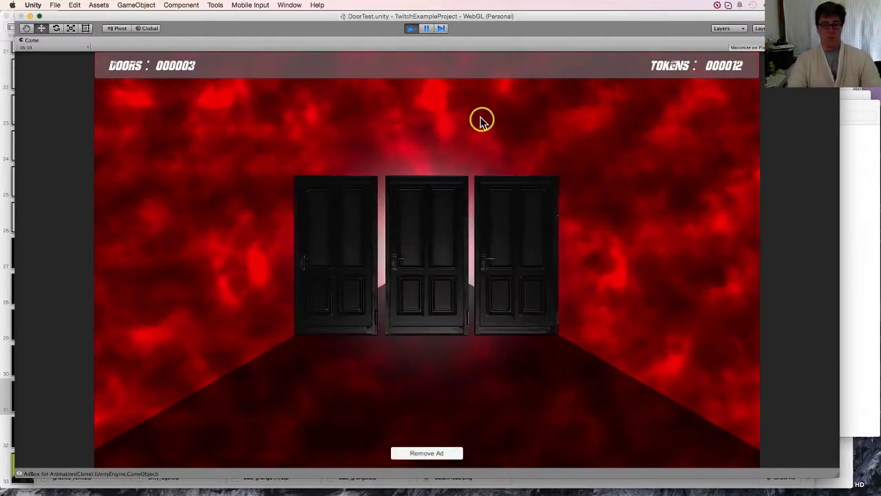
click(413, 29)
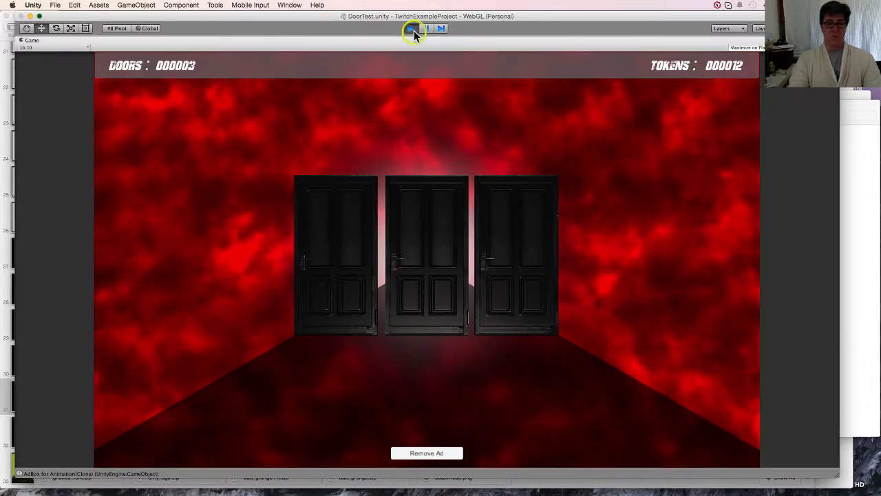
click(758, 39)
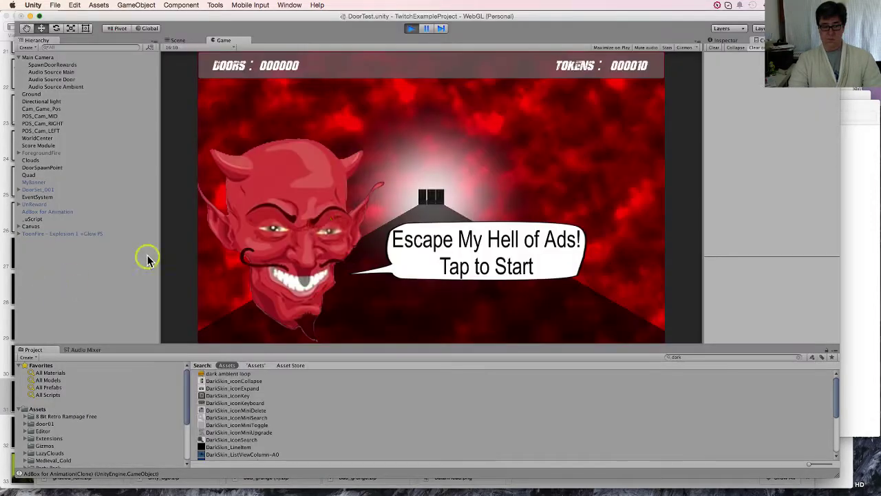
- Play the DoorTest scene with the Console visible, open several doors to check their colors, and end the run
click(434, 195)
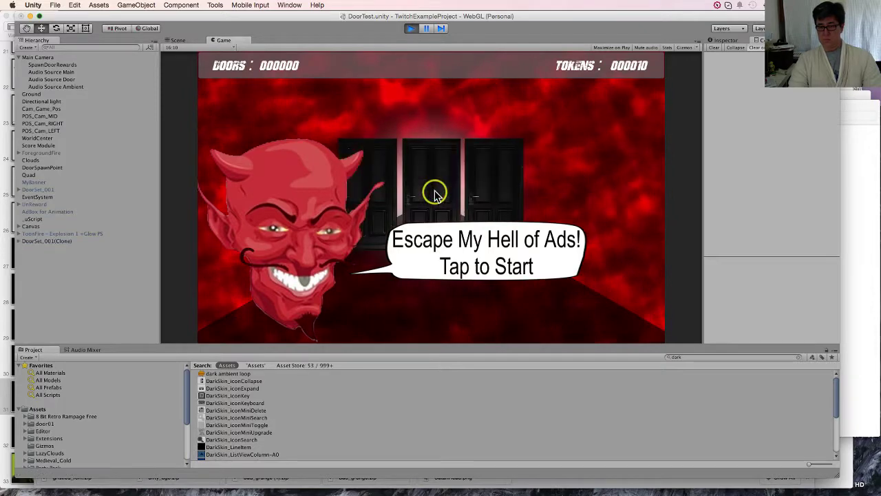
click(434, 194)
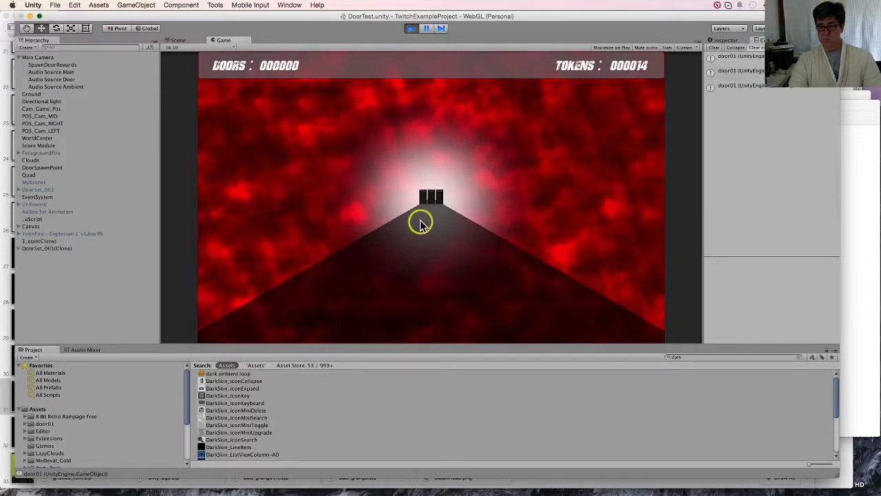
click(503, 185)
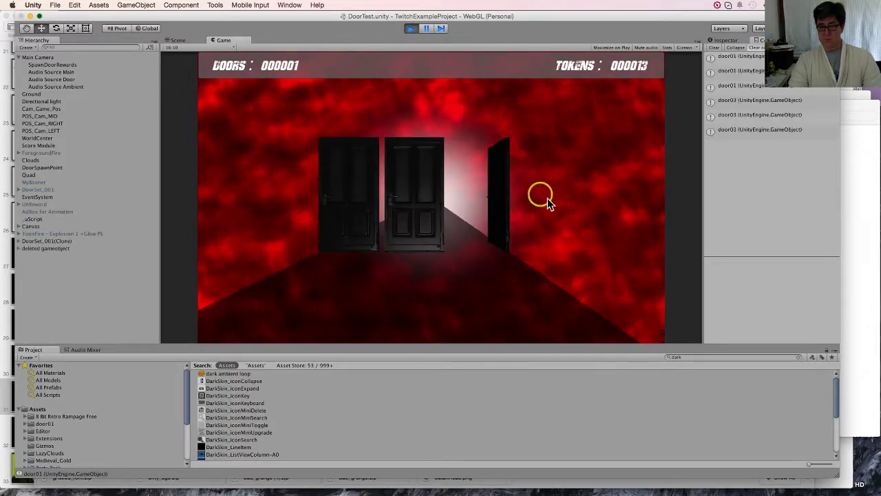
click(431, 205)
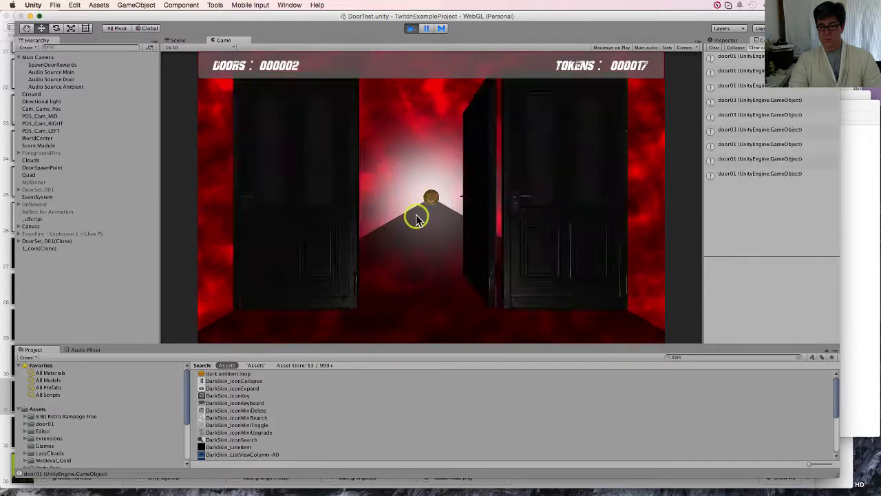
click(429, 200)
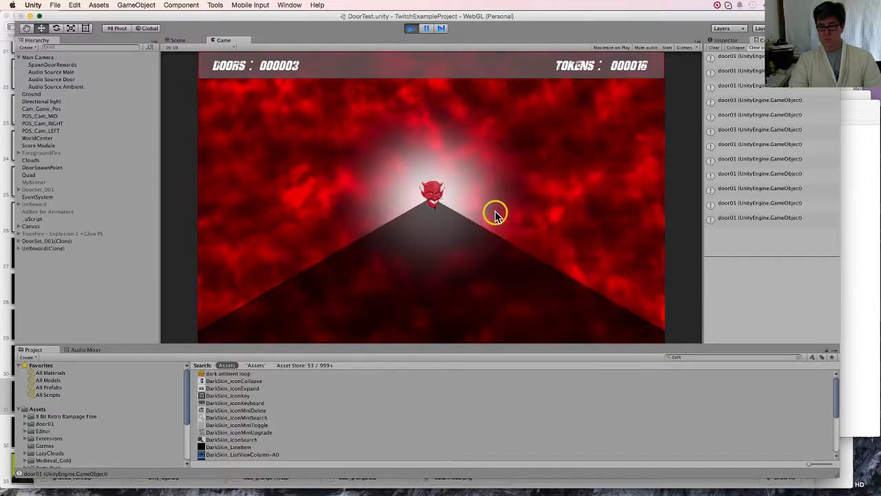
click(413, 31)
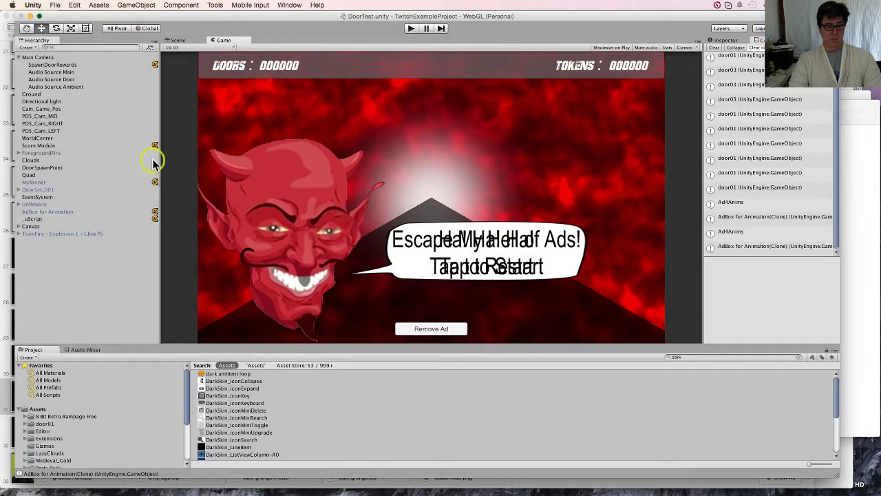
- Expand DoorSet_001 and its Door1_Dummy in the hierarchy, and inspect the properties of the Point light inside
click(77, 189)
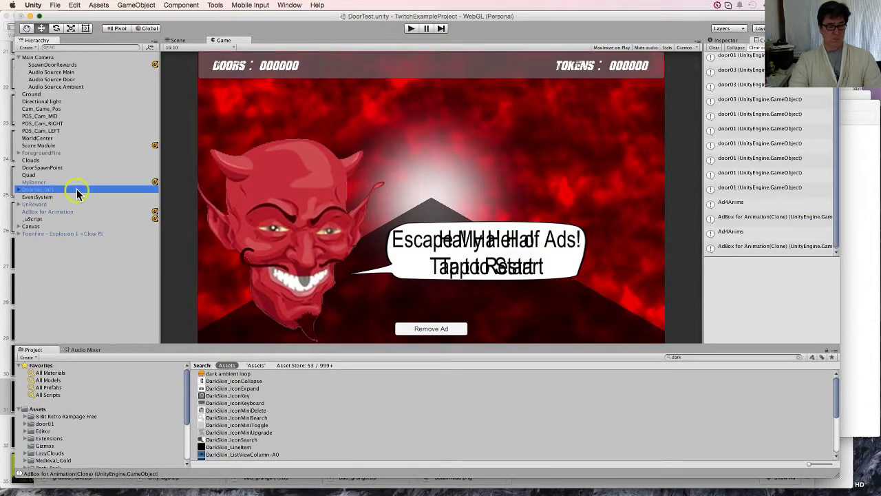
click(19, 189)
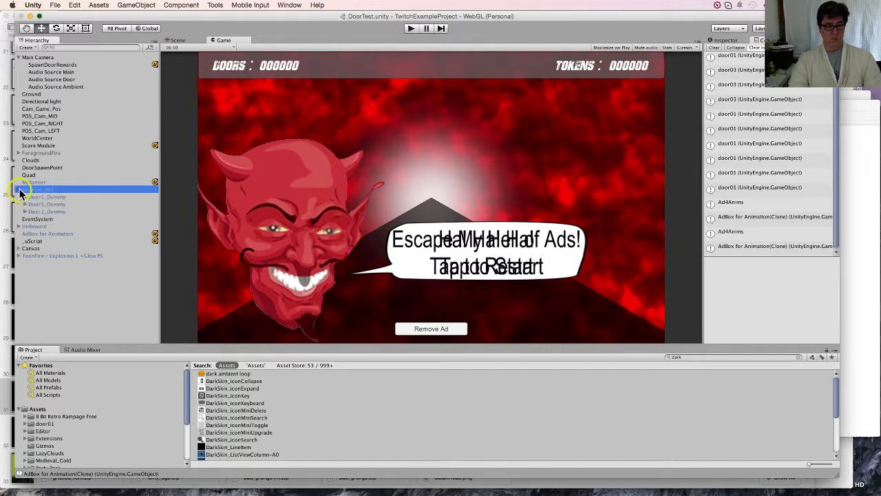
click(19, 193)
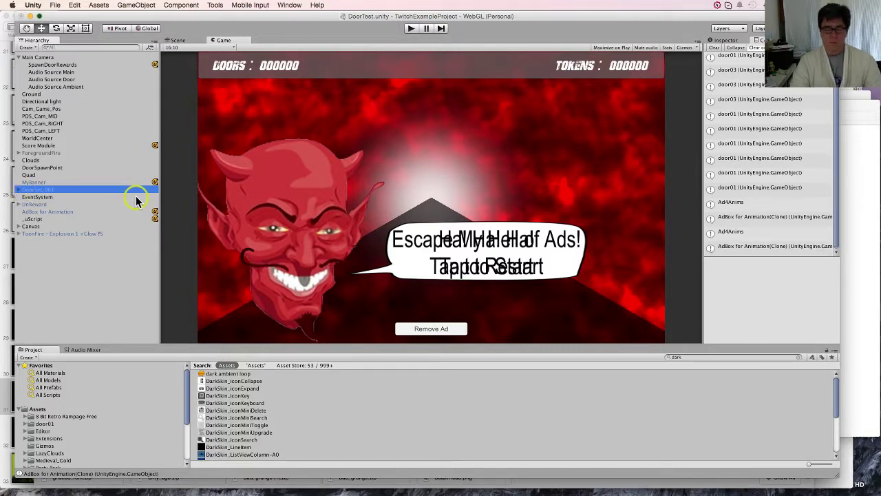
click(20, 189)
click(38, 198)
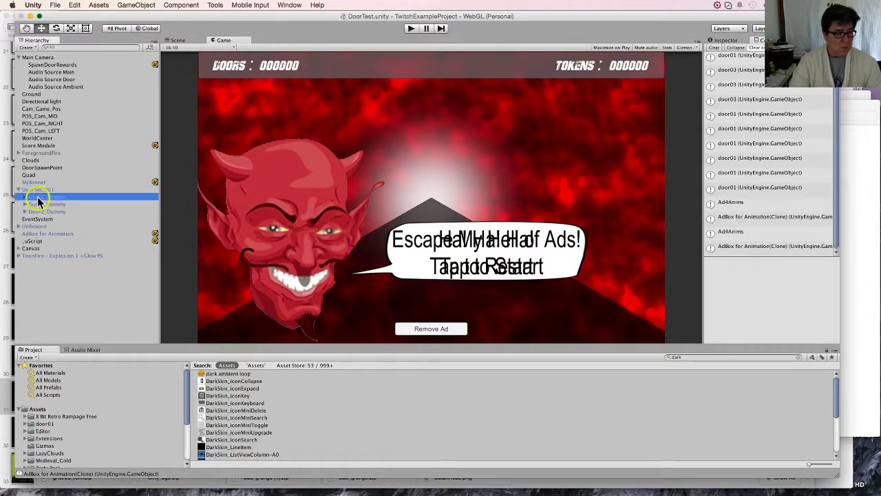
click(25, 198)
click(46, 204)
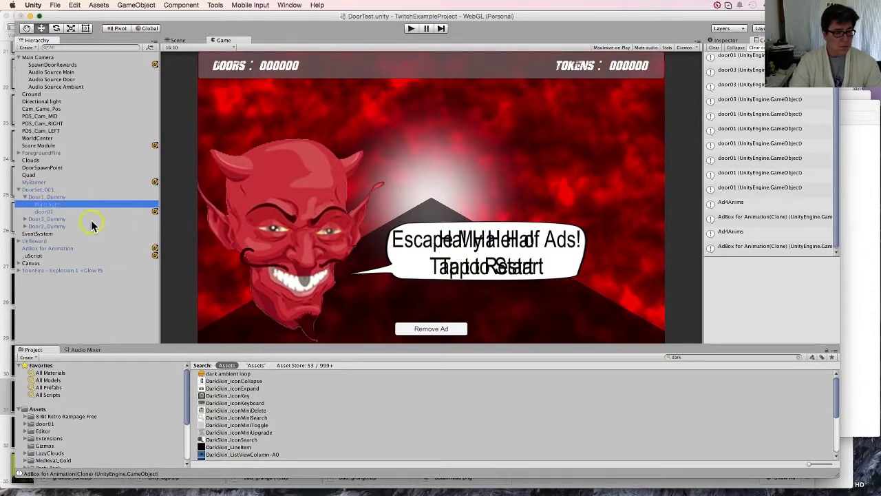
click(73, 212)
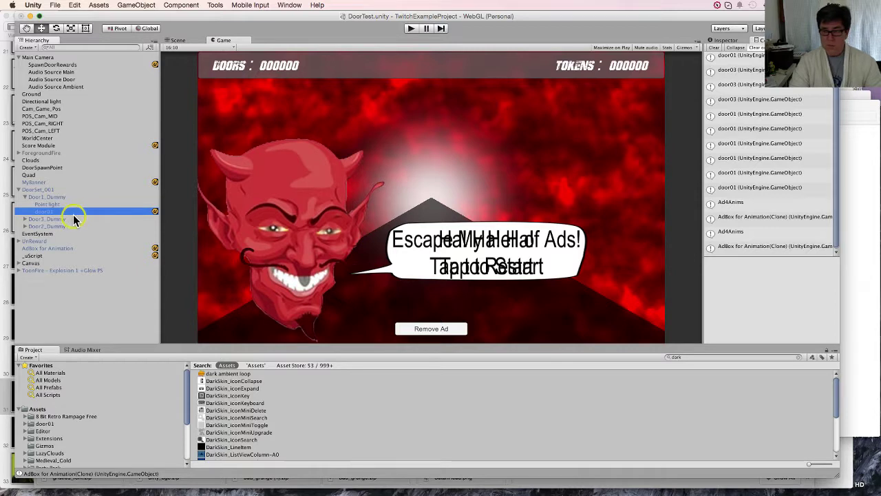
click(76, 204)
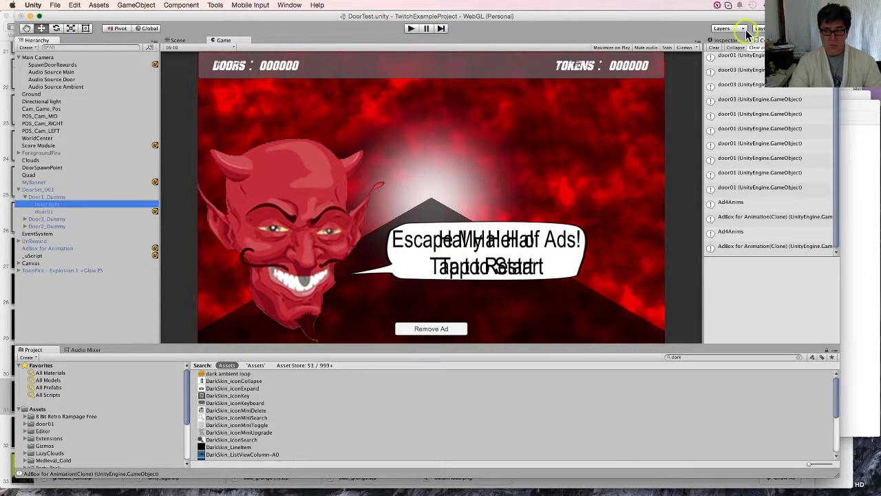
click(726, 40)
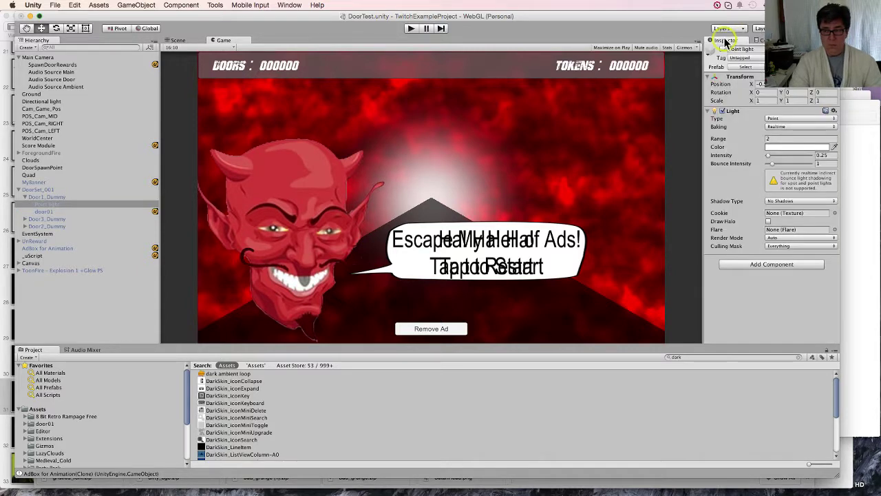
- Activate the DoorSet_001 object to view its doors in the game view, and deactivate it again
click(61, 190)
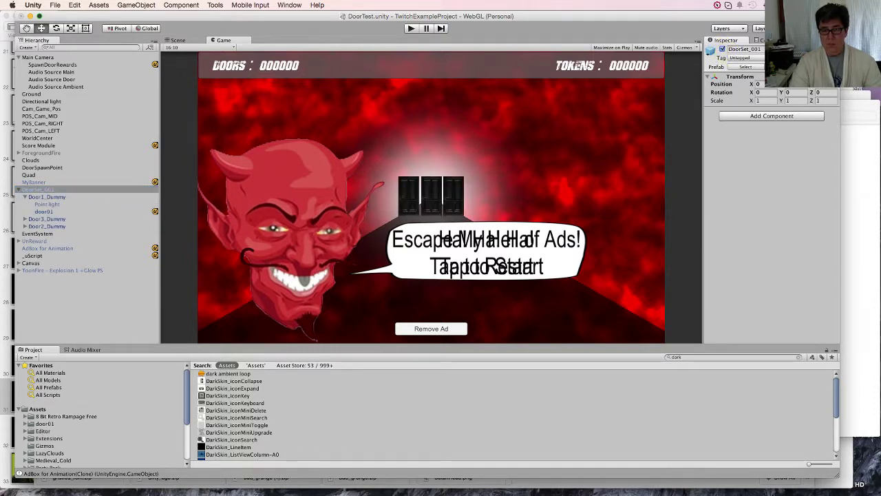
click(721, 49)
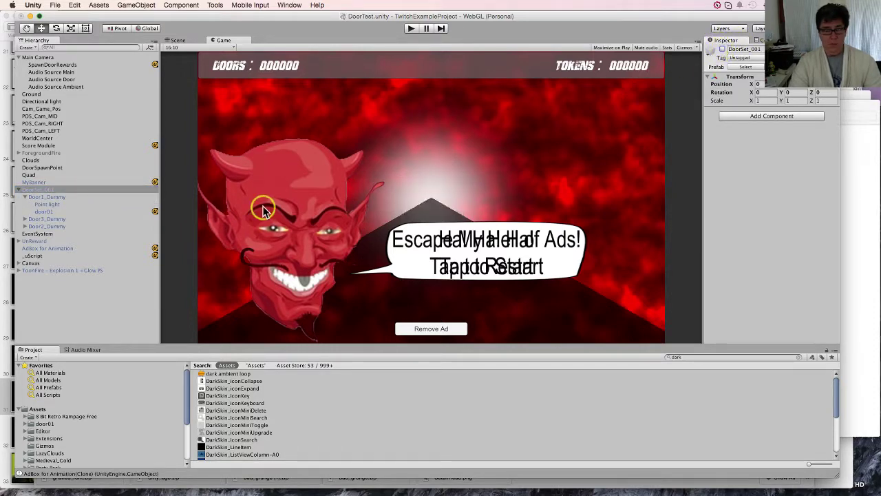
- Switch to the uScript editor window and delete the Assign Material Color node from the Door graph
mouse_move(71, 490)
click(94, 461)
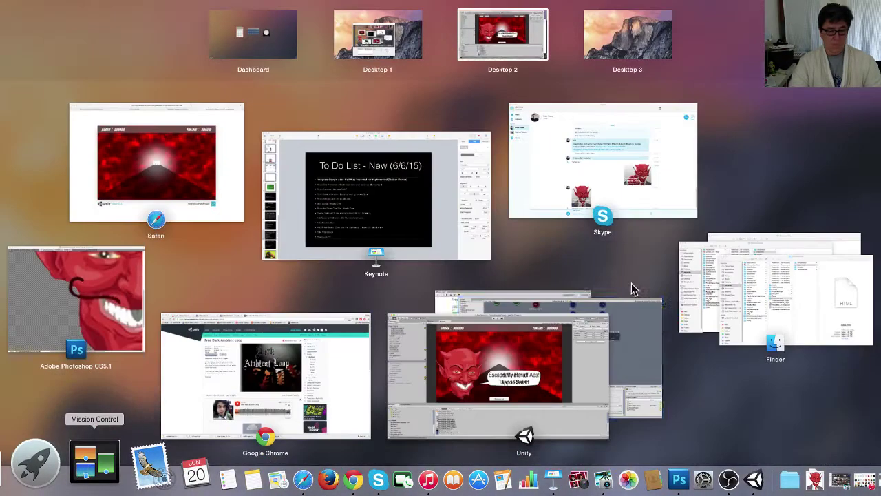
click(645, 347)
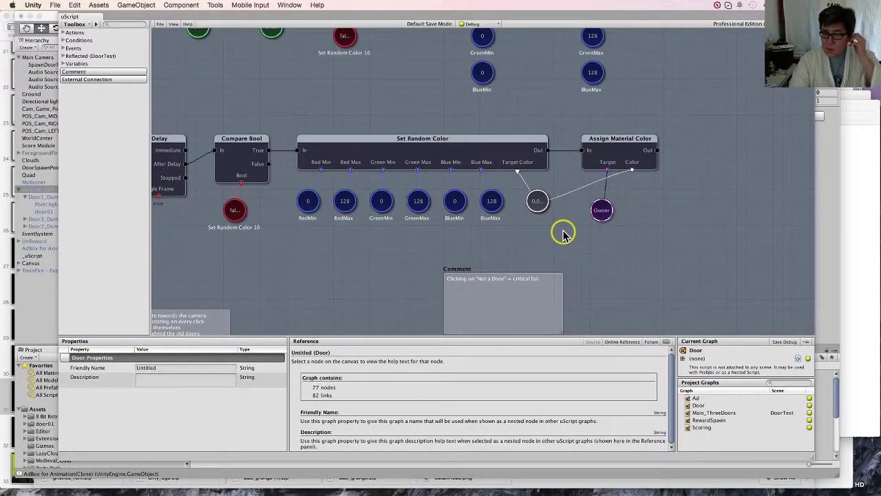
click(618, 151)
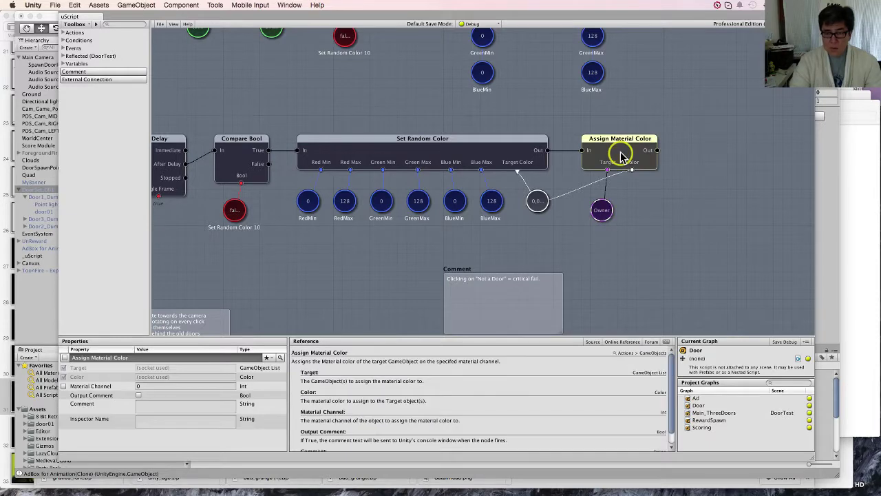
right_click(619, 156)
click(655, 244)
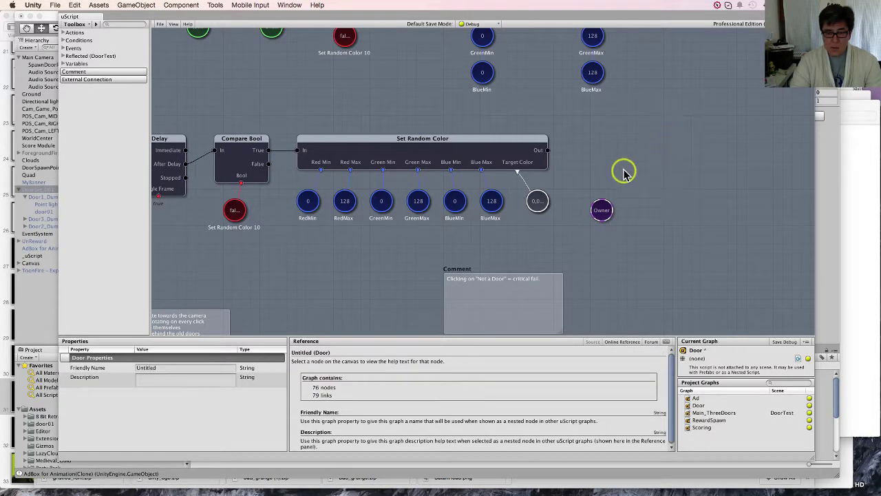
- Add a new Assign Material Color node from the GameObjects actions beside the Set Random Color node
click(540, 201)
click(640, 128)
right_click(645, 128)
mouse_move(714, 134)
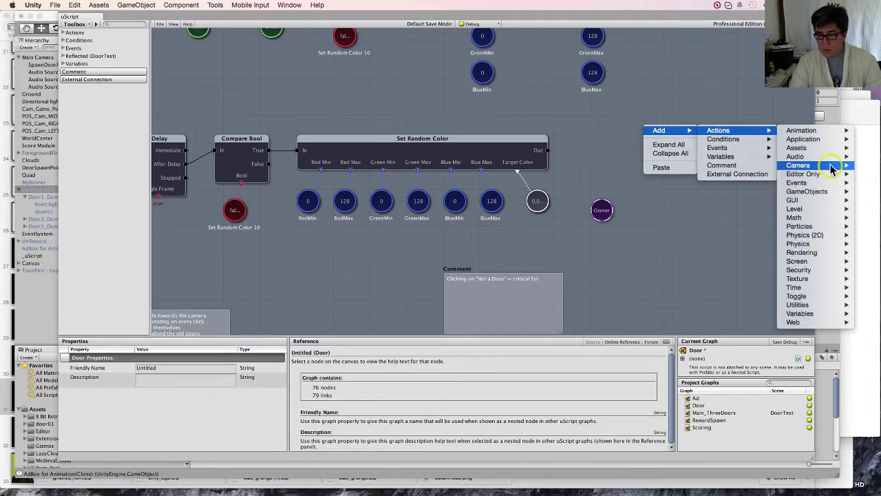
mouse_move(836, 195)
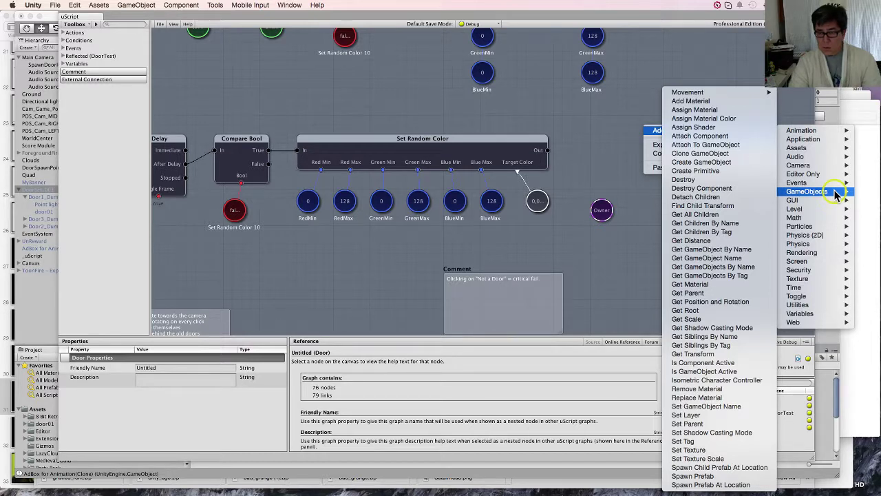
click(731, 117)
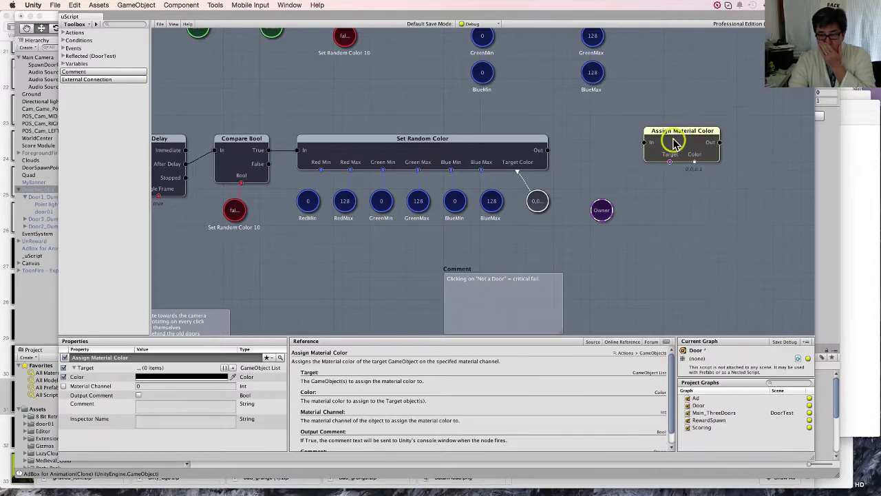
- Place Assign Material Color above Owner and link Owner to Target, the color variable to Color, and Set Random Color's Out to In
drag(675, 143, 609, 180)
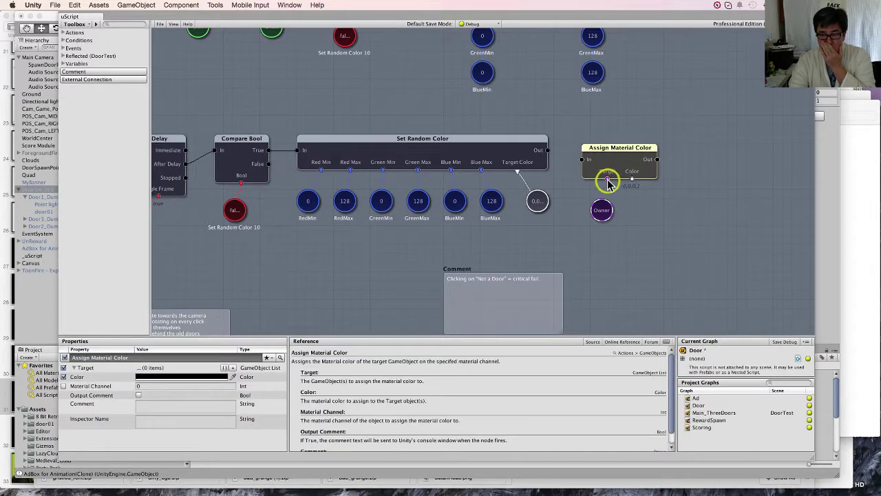
drag(601, 210, 608, 178)
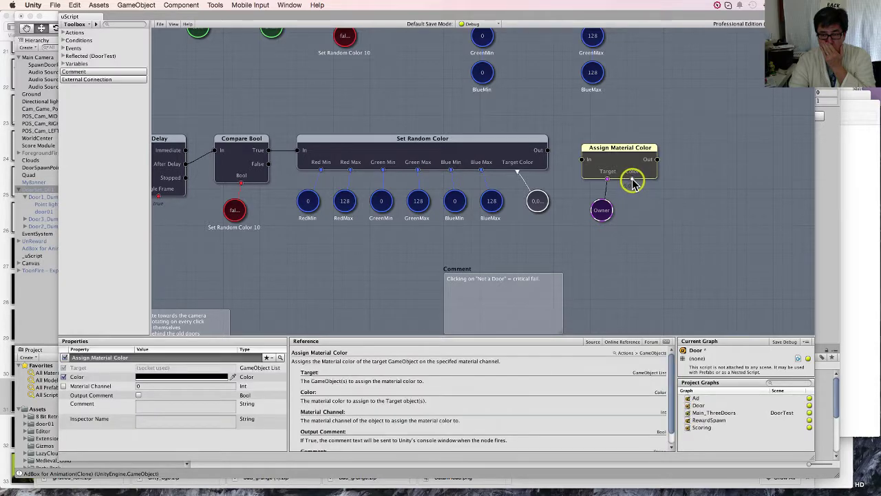
drag(632, 181, 537, 201)
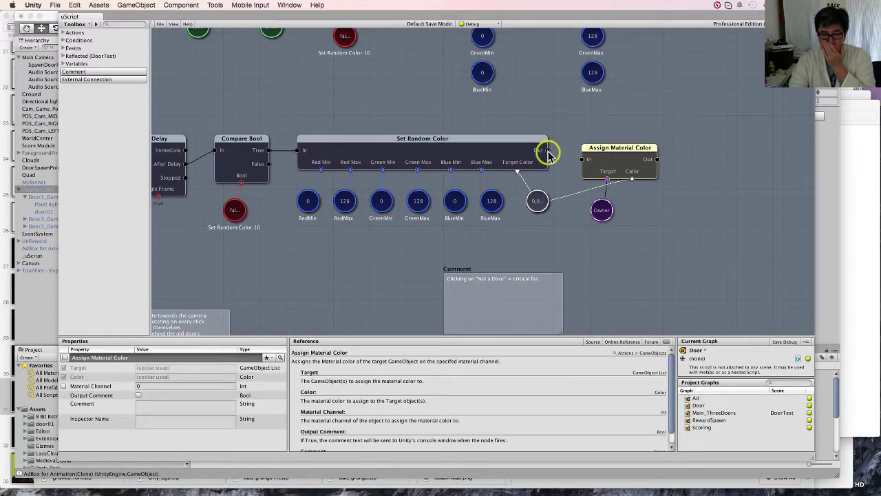
drag(549, 153, 581, 161)
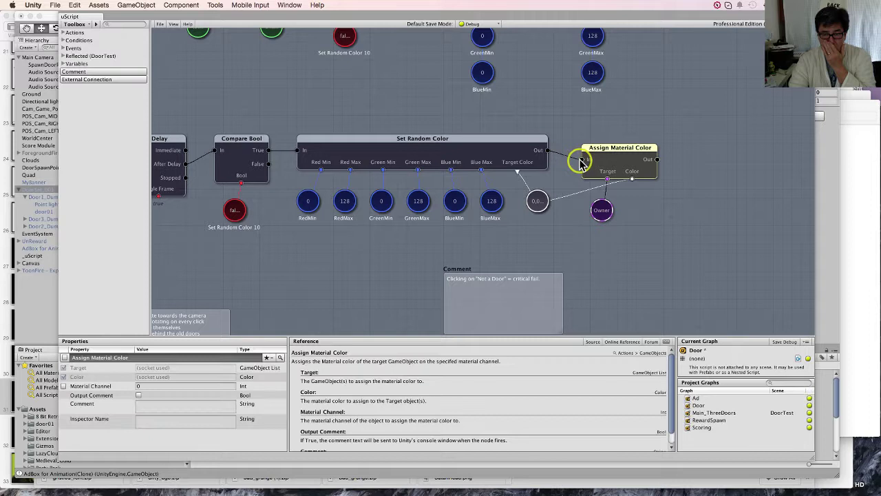
- Line up the Assign Material Color node with Set Random Color, and check the properties of the linked color and Owner variables
click(544, 201)
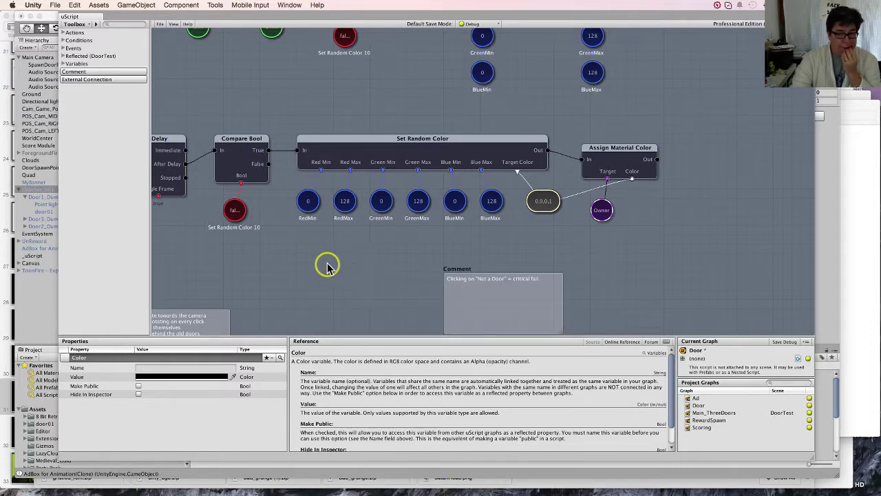
scroll(629, 207, down, 2)
scroll(568, 227, up, 2)
drag(613, 168, 633, 159)
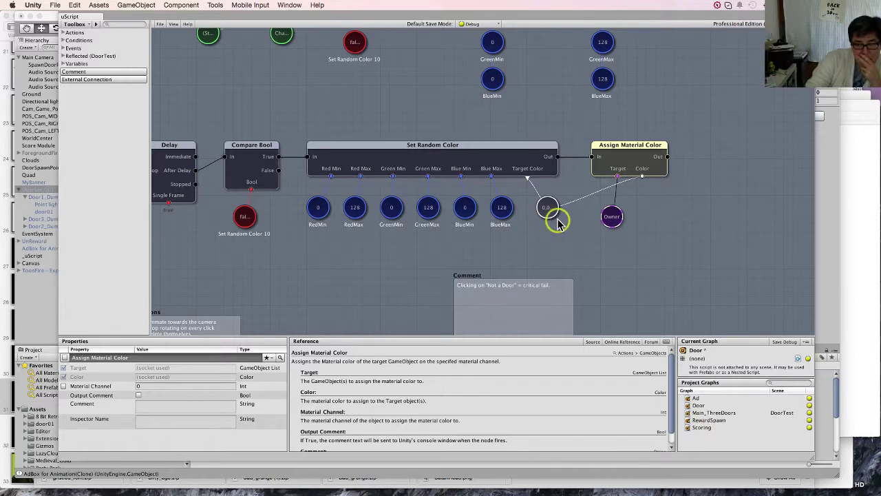
click(612, 217)
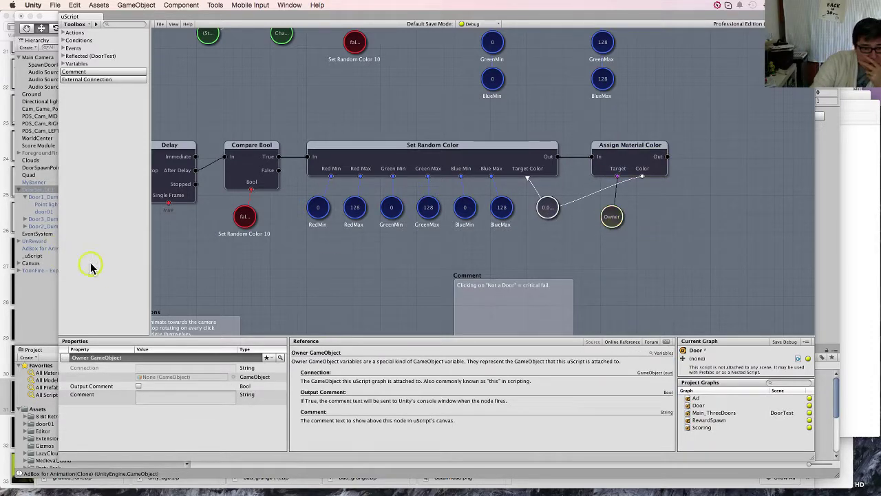
middle_drag(303, 278, 413, 259)
middle_drag(482, 260, 458, 259)
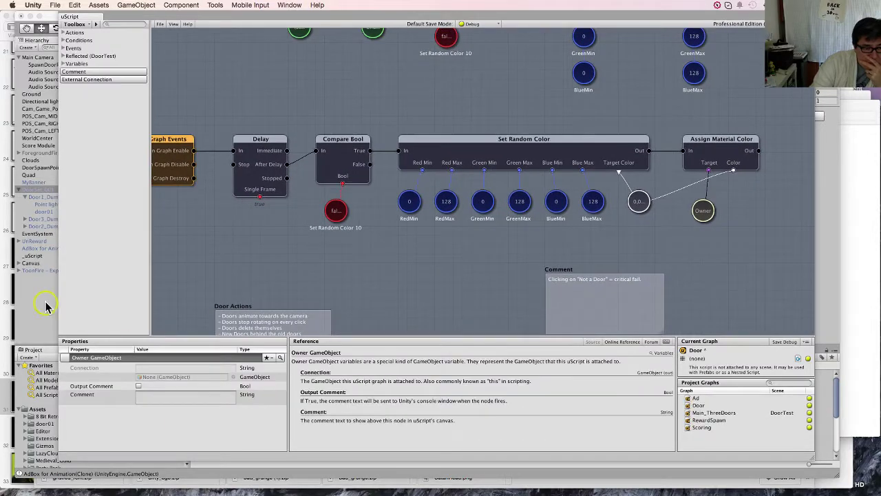
- Check the DoorSet_001 object in the main Unity window, and return to the uScript editor to inspect the linked color variable
click(45, 306)
click(87, 190)
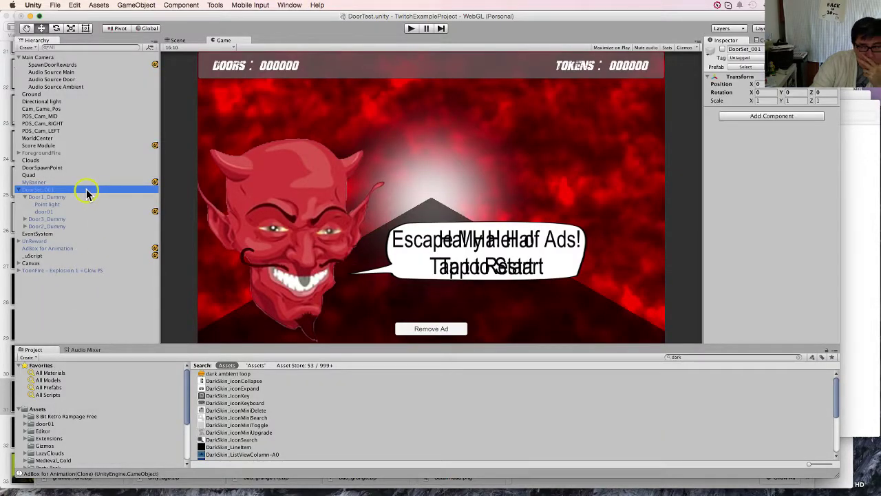
mouse_move(163, 475)
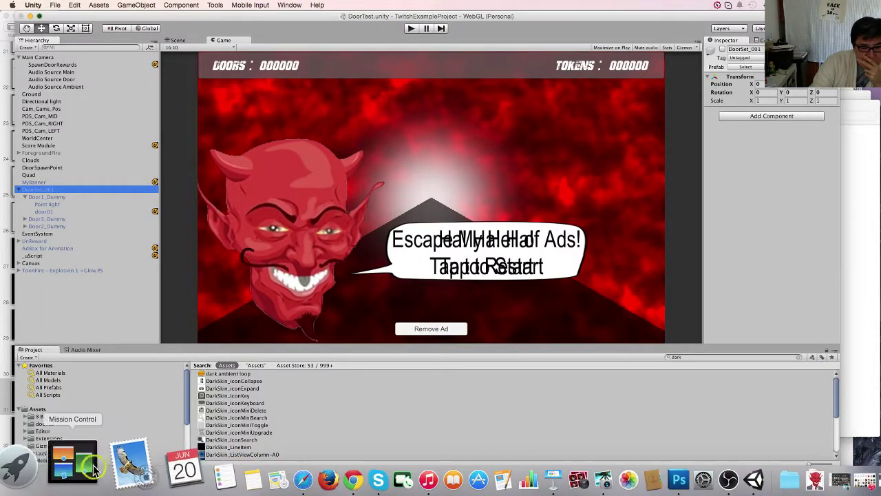
click(84, 468)
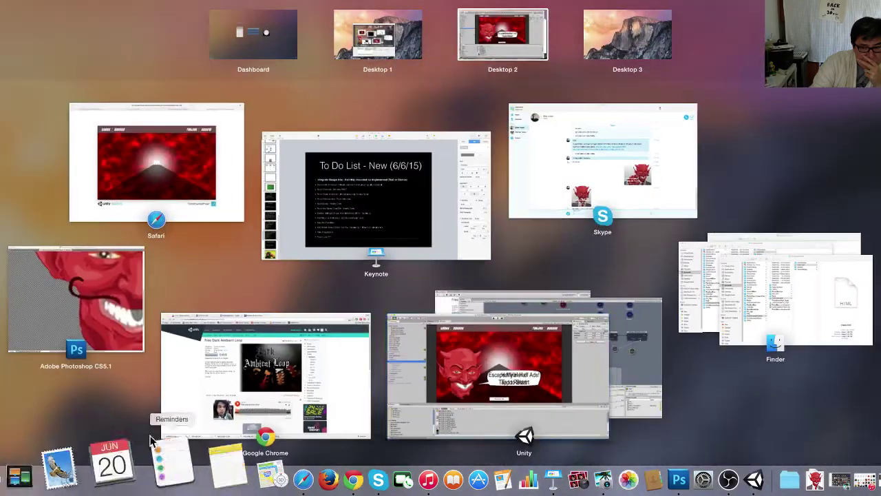
click(640, 335)
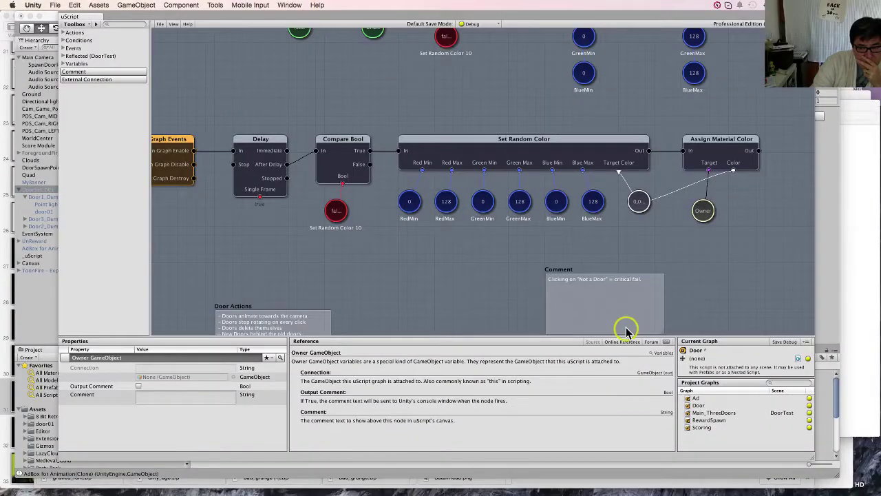
click(636, 201)
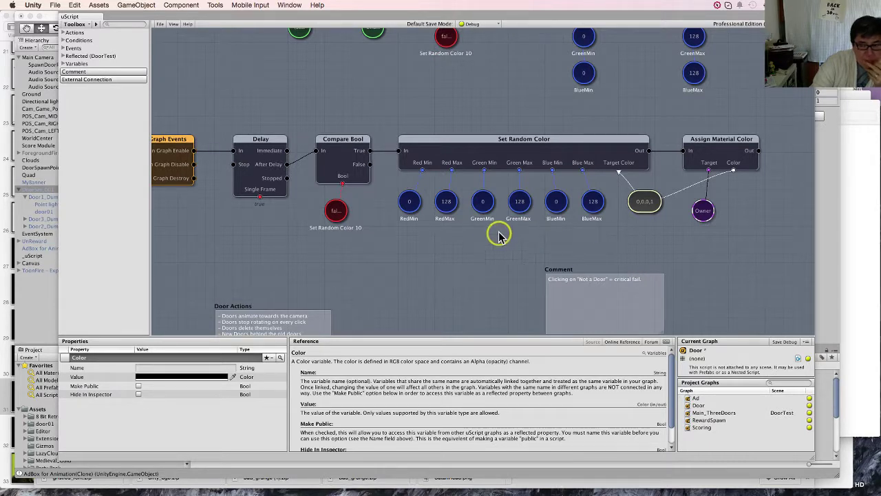
- Set the RedMax, GreenMax and BlueMax variables to 1 and save the Door graph as a debug build
click(448, 202)
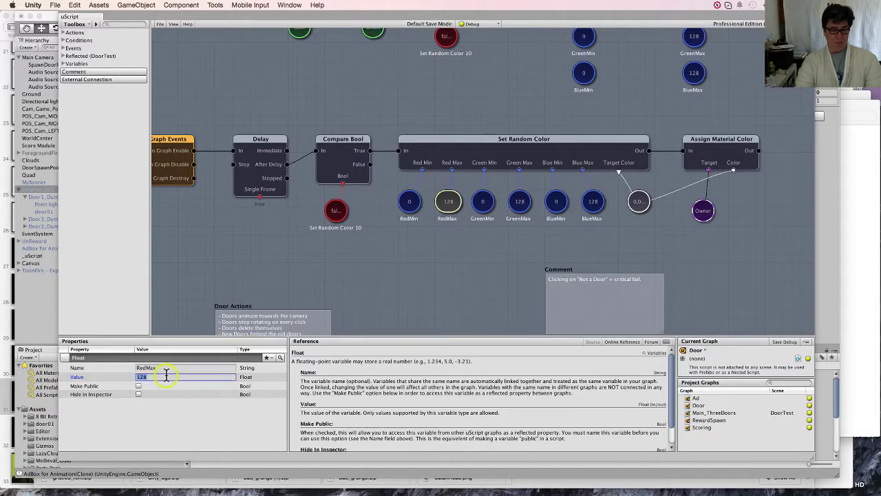
text(1)
click(522, 202)
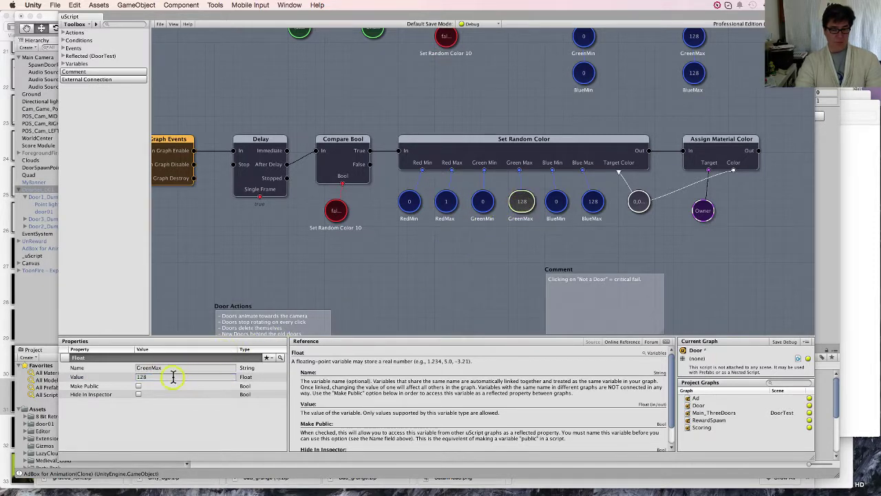
text(1)
click(593, 201)
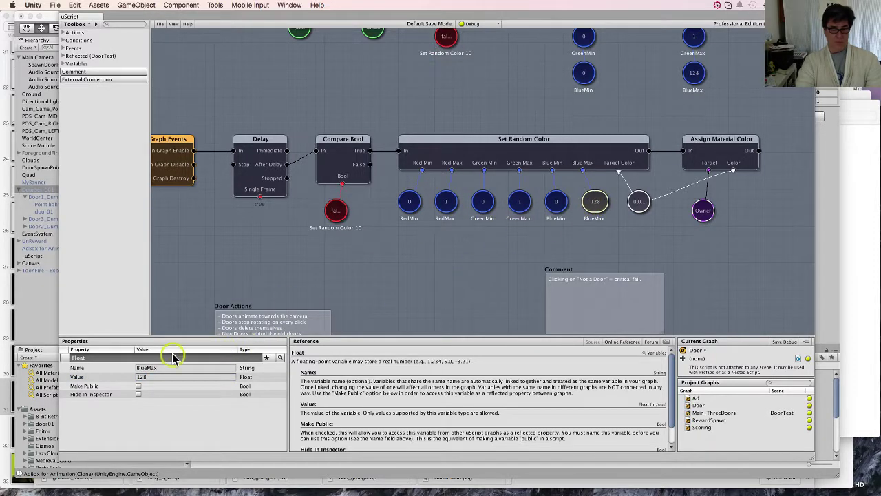
click(165, 376)
text(1)
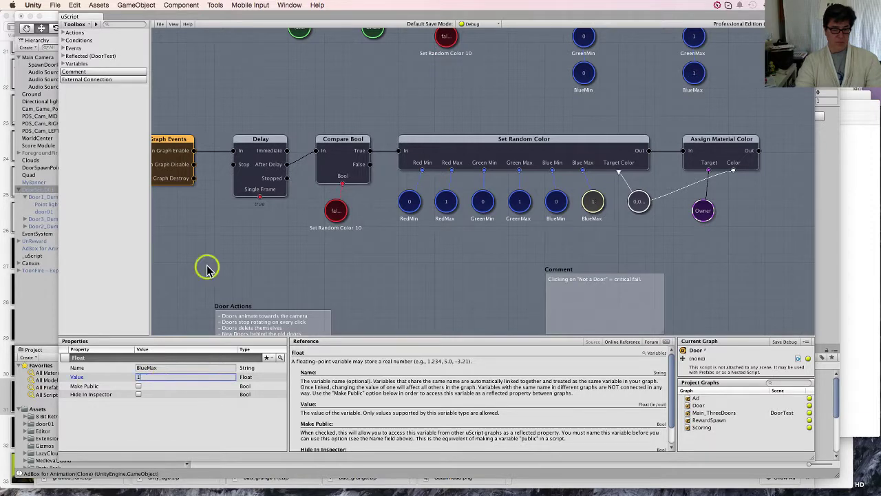
click(160, 25)
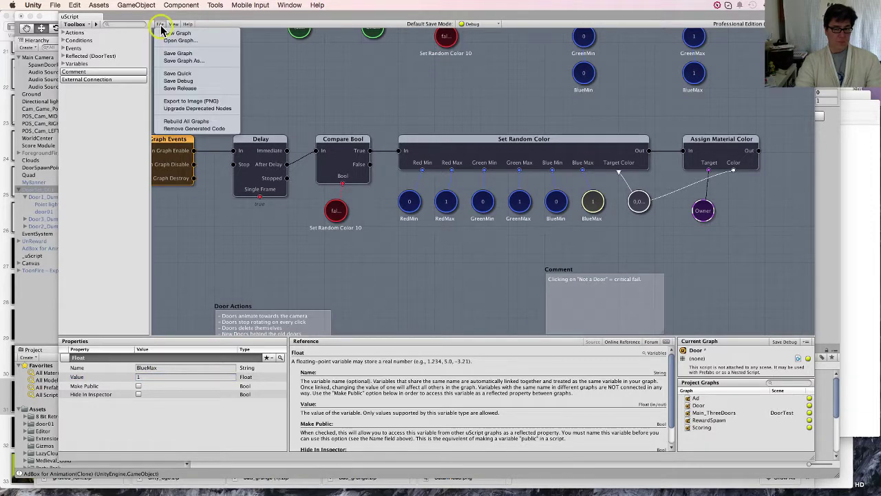
click(181, 81)
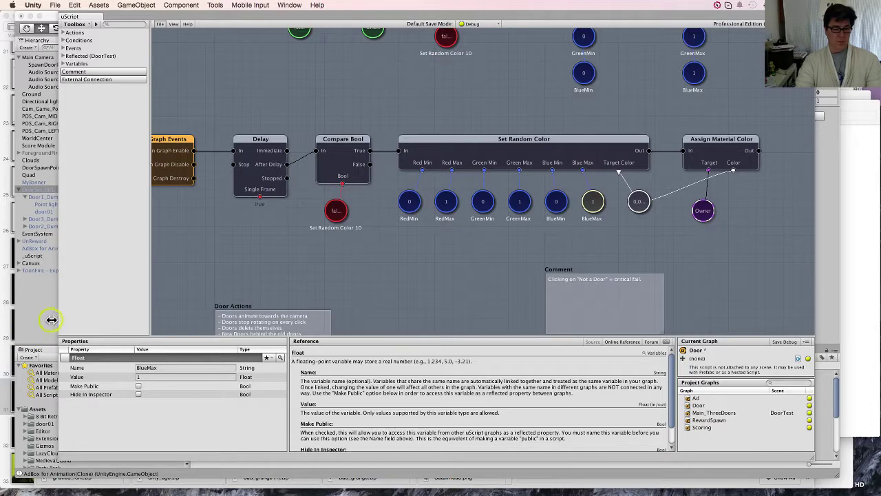
- In the main Unity window, inspect the Door_Component variables and materials of door01, door03 and door02 inside DoorSet_001
click(47, 315)
click(76, 212)
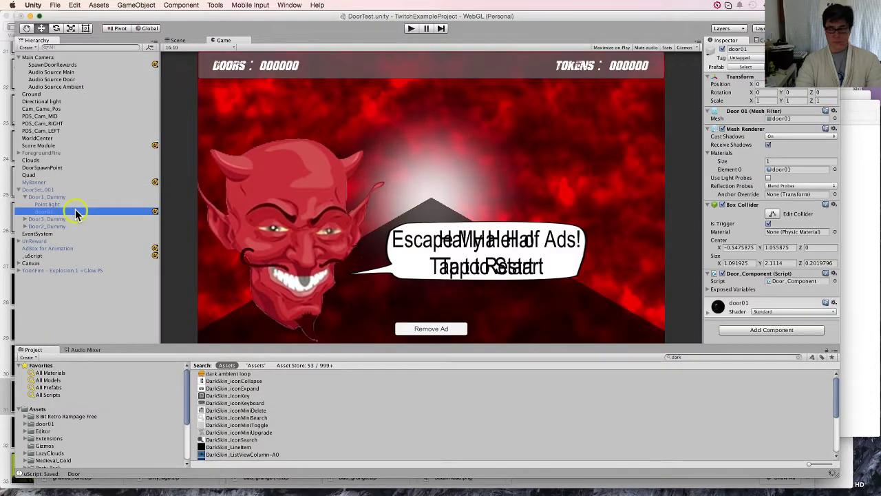
click(713, 290)
scroll(747, 275, down, 1)
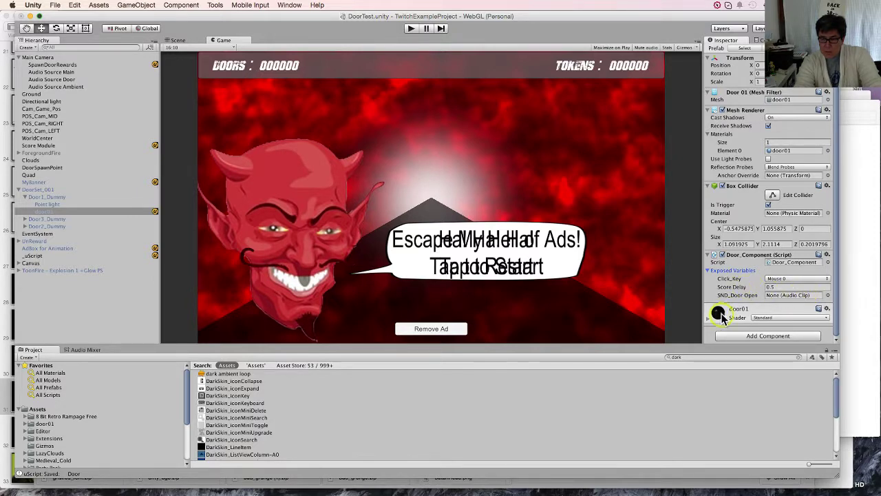
drag(714, 318, 112, 227)
drag(24, 229, 32, 226)
click(67, 235)
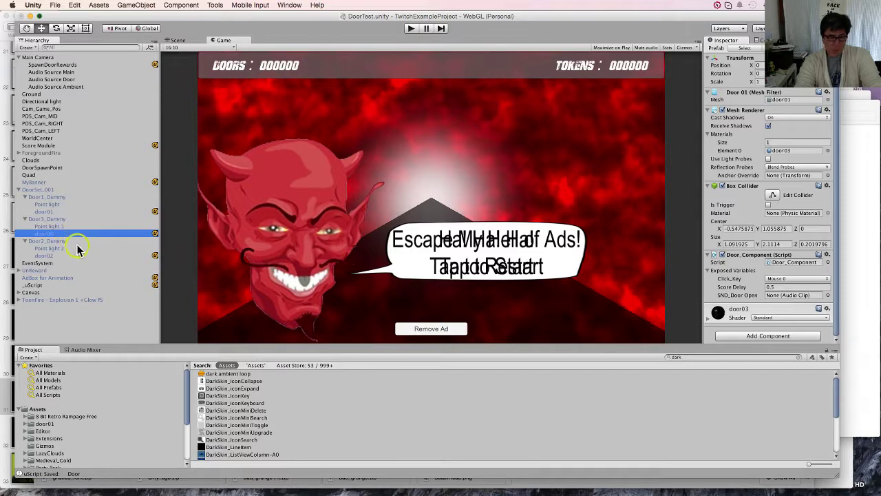
click(75, 256)
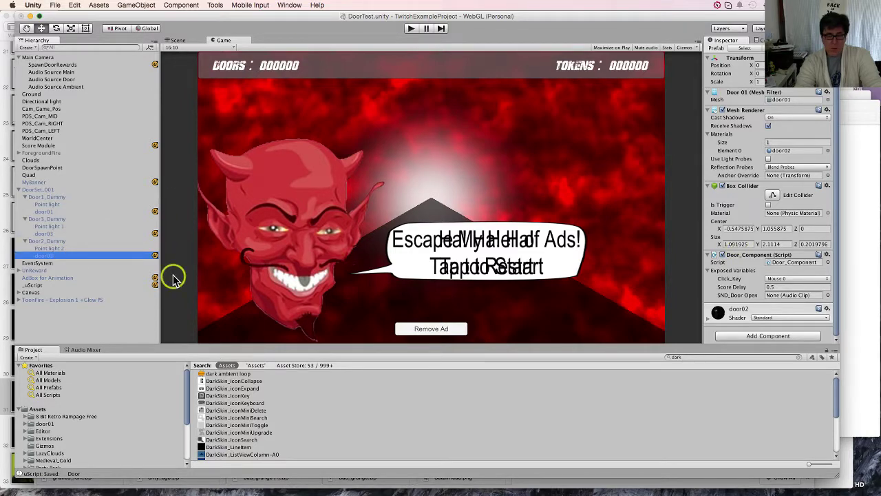
- Return to the uScript editor and review the min and max variables feeding Set Random Color
click(83, 478)
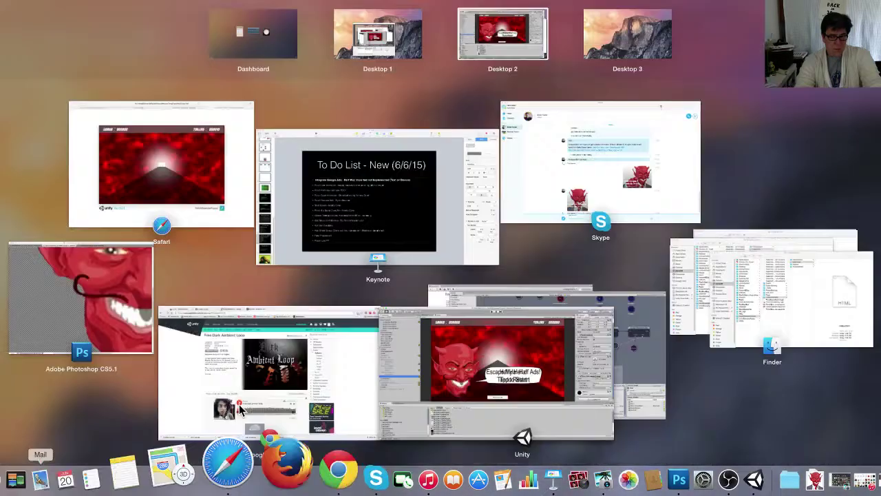
click(620, 351)
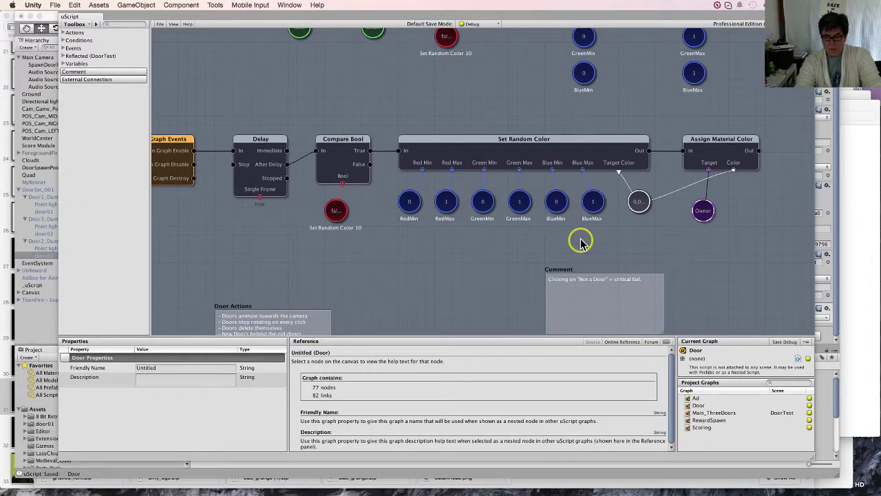
click(407, 205)
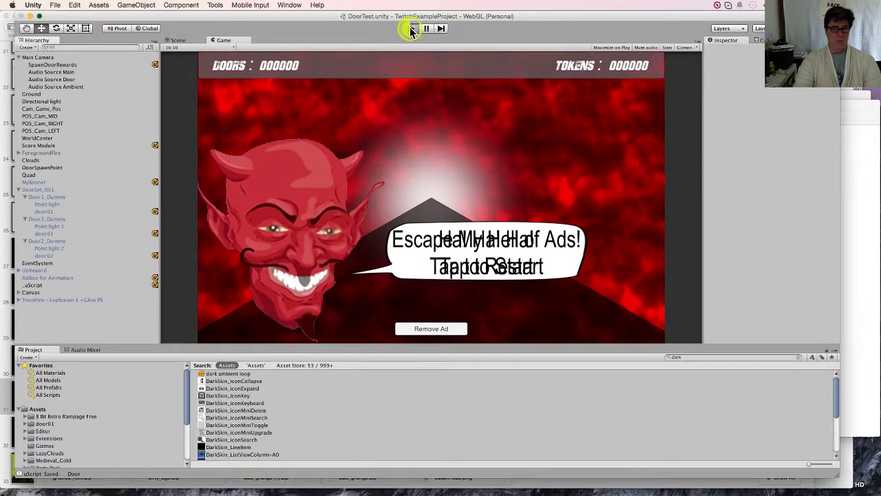
- Run DoorTest in the main Unity window, open a series of doors to check their colors, and stop the game
click(410, 30)
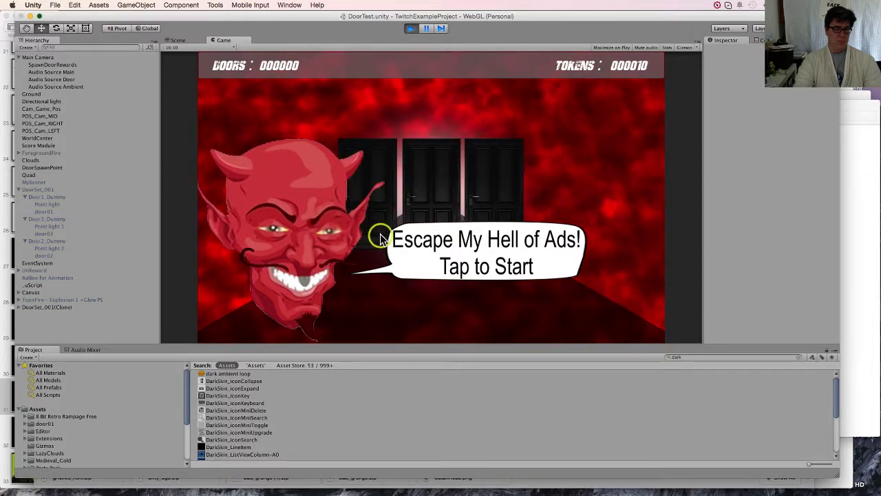
click(471, 266)
click(432, 210)
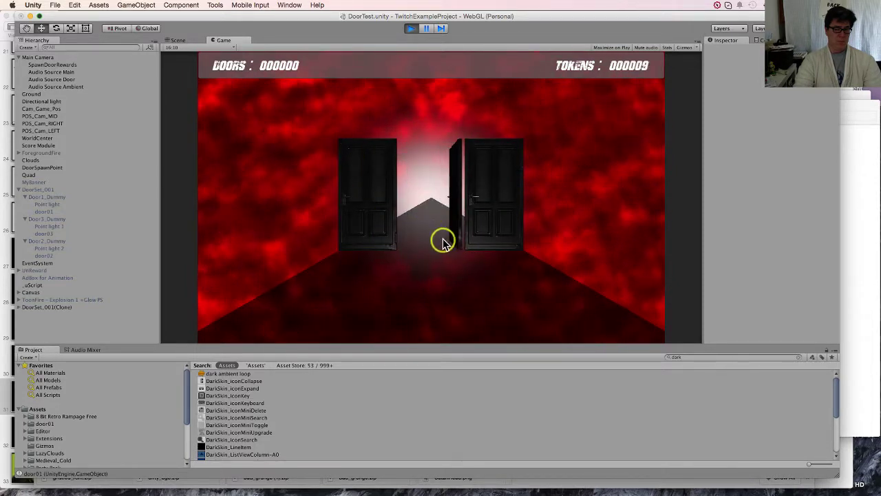
click(496, 215)
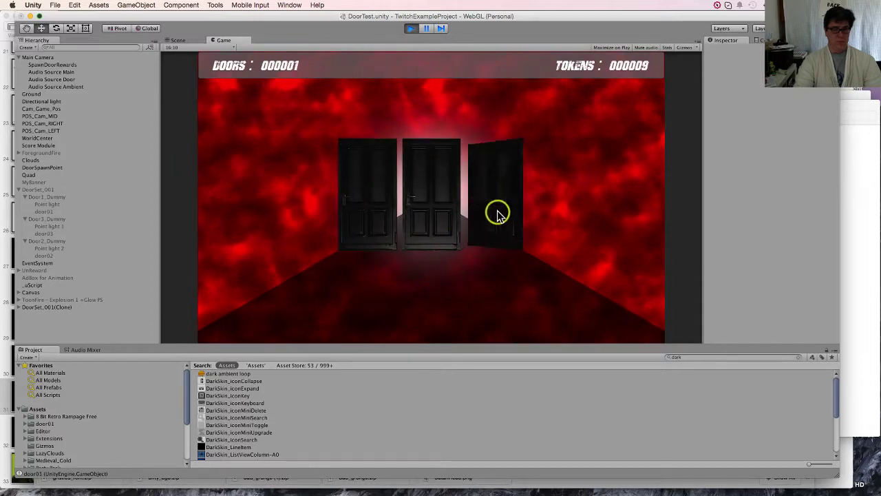
click(440, 224)
click(428, 207)
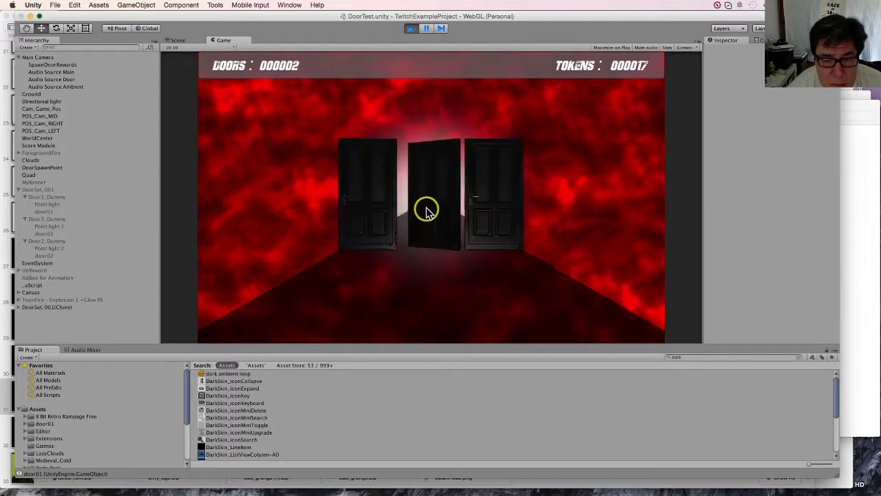
click(369, 221)
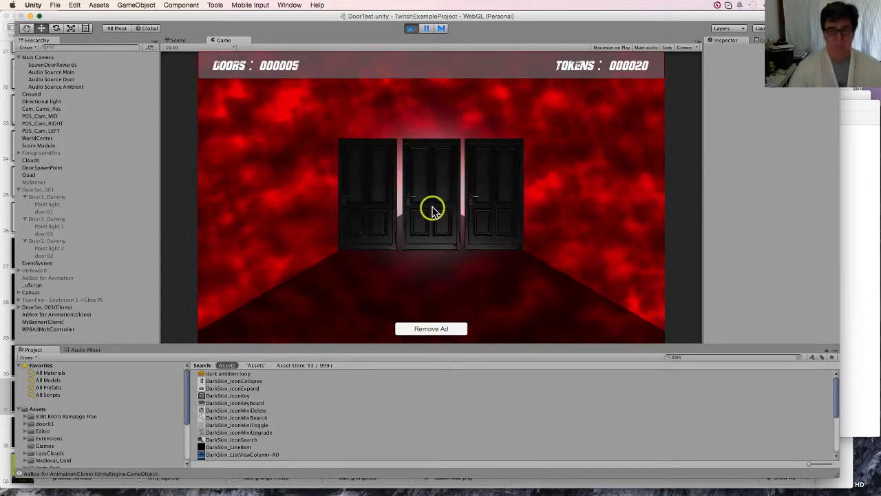
click(475, 221)
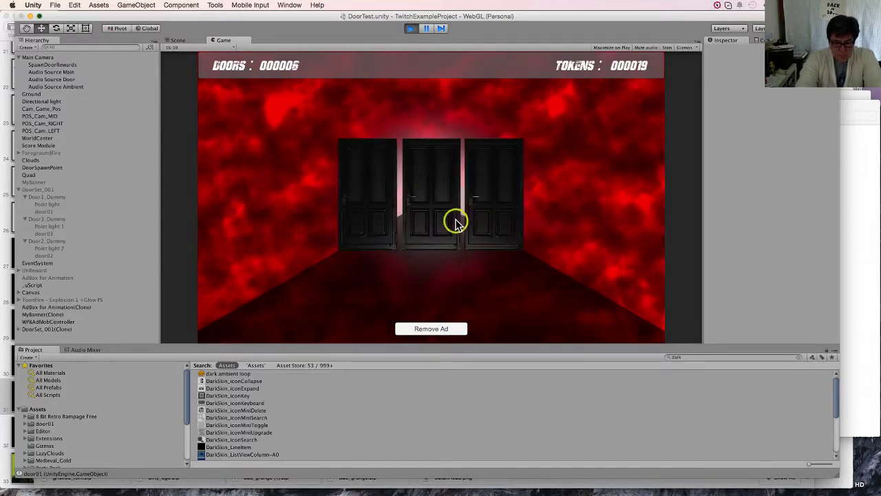
click(449, 220)
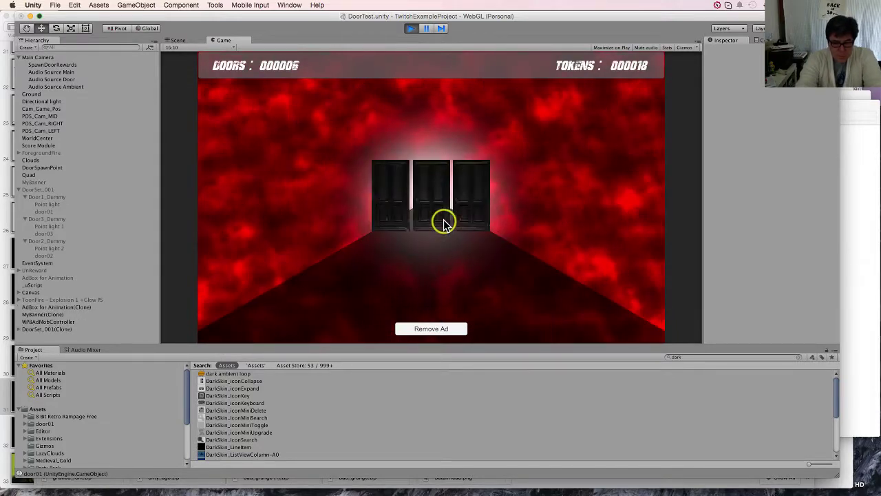
click(462, 177)
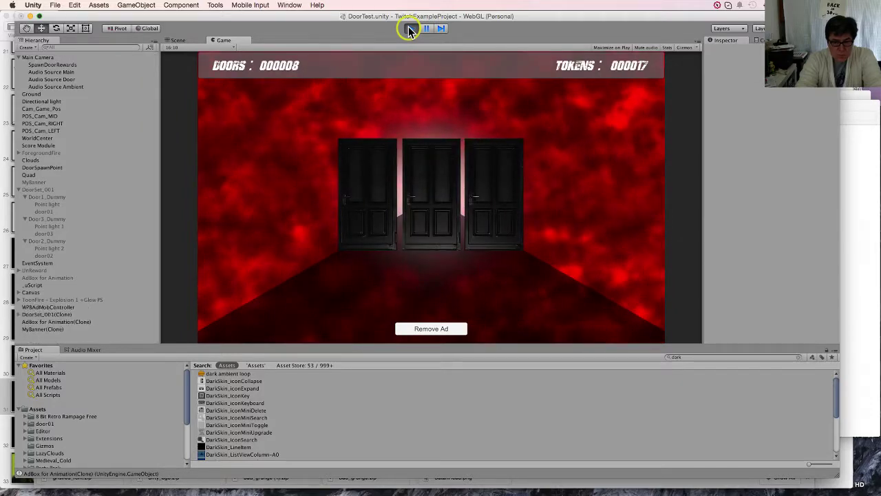
click(408, 30)
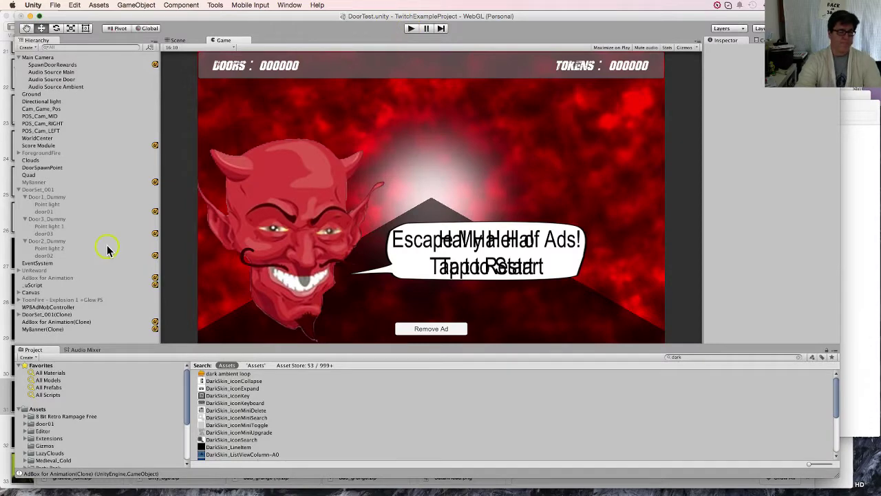
- Examine door01's Standard shader settings, including its Albedo color, without changing the color
click(65, 211)
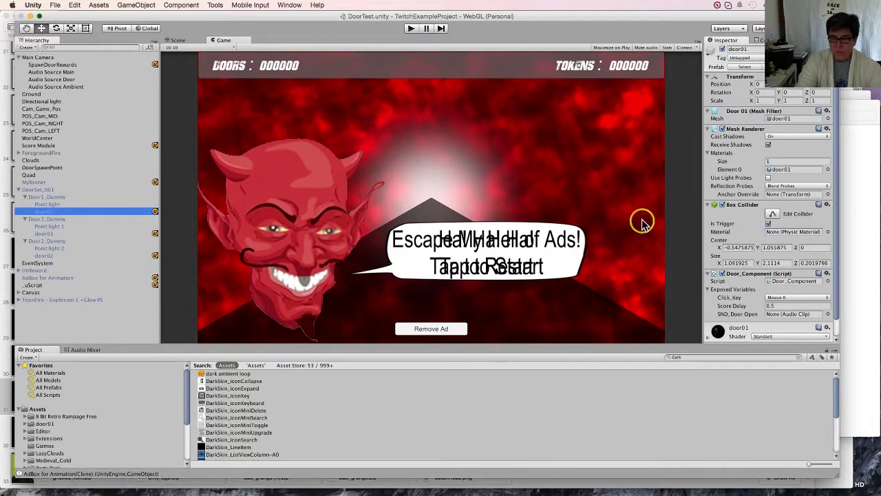
scroll(776, 219, down, 2)
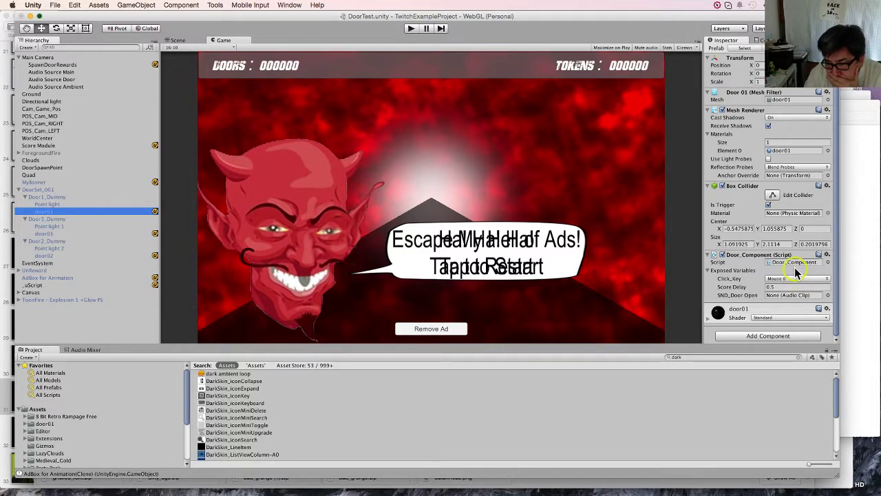
click(710, 314)
scroll(738, 295, down, 5)
scroll(738, 295, down, 2)
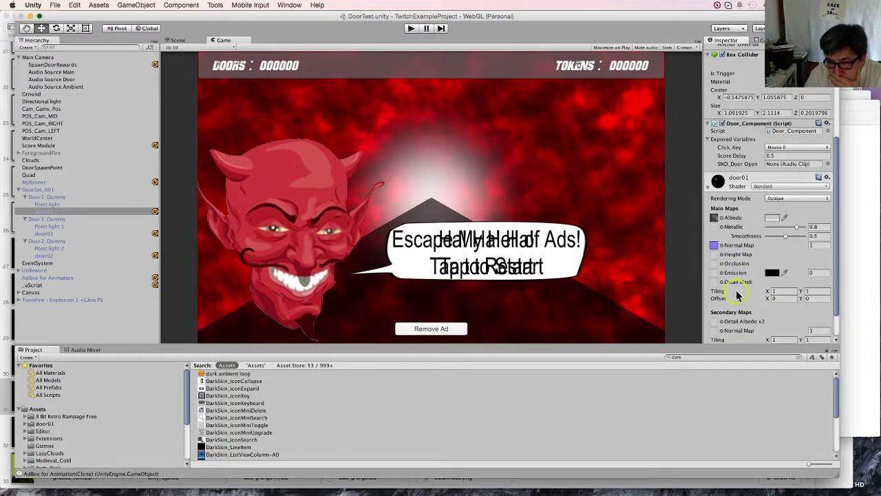
scroll(738, 295, down, 2)
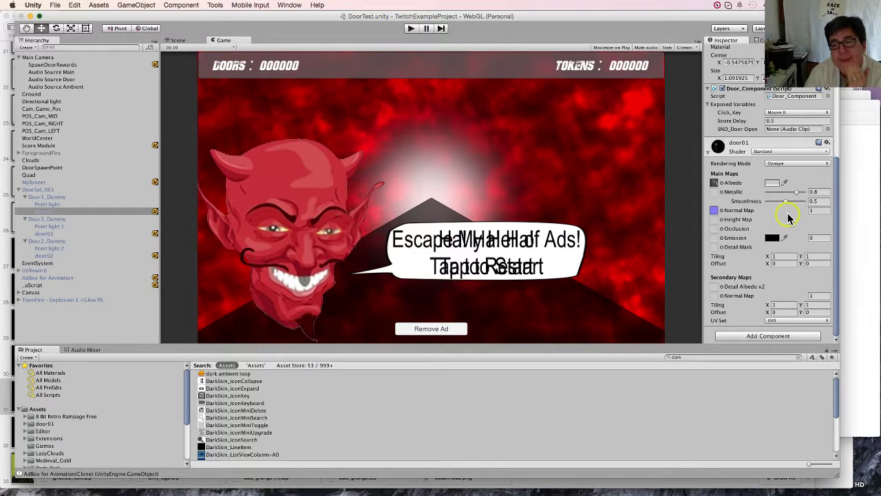
click(772, 184)
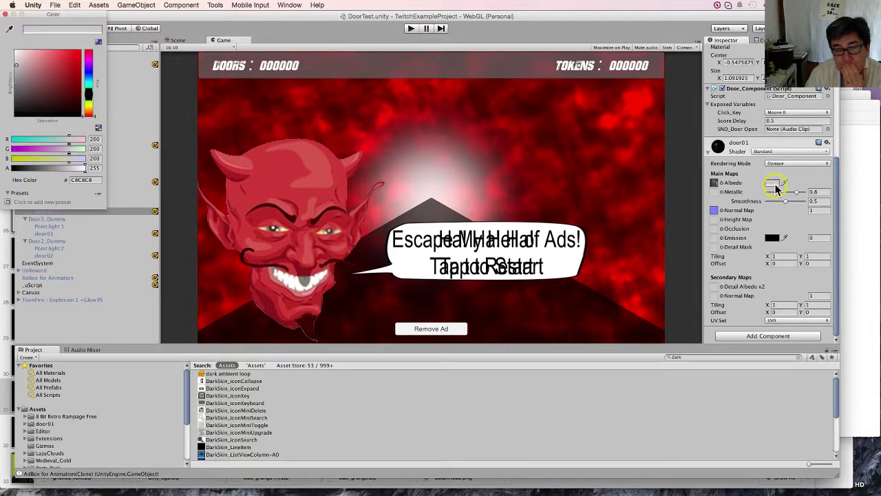
click(5, 15)
- Switch to the uScript editor, list the reflected DoorTest properties in the Toolbox, and widen it to show full names
drag(56, 211, 69, 51)
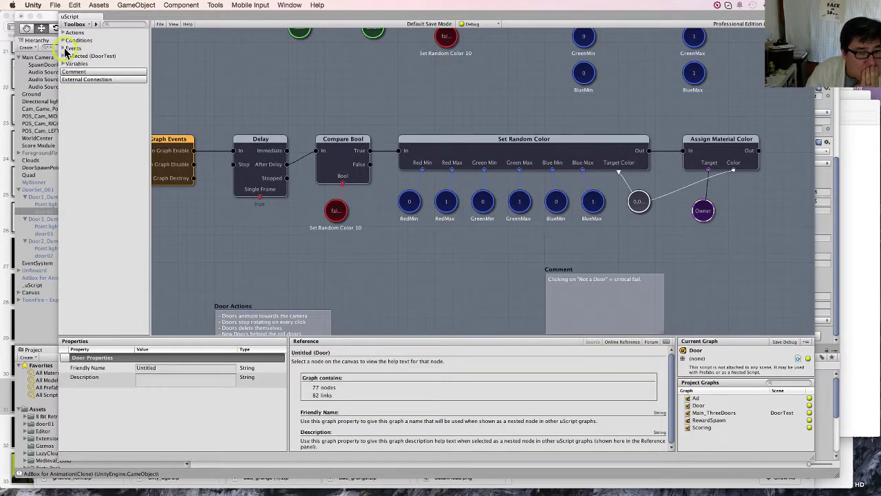
click(64, 56)
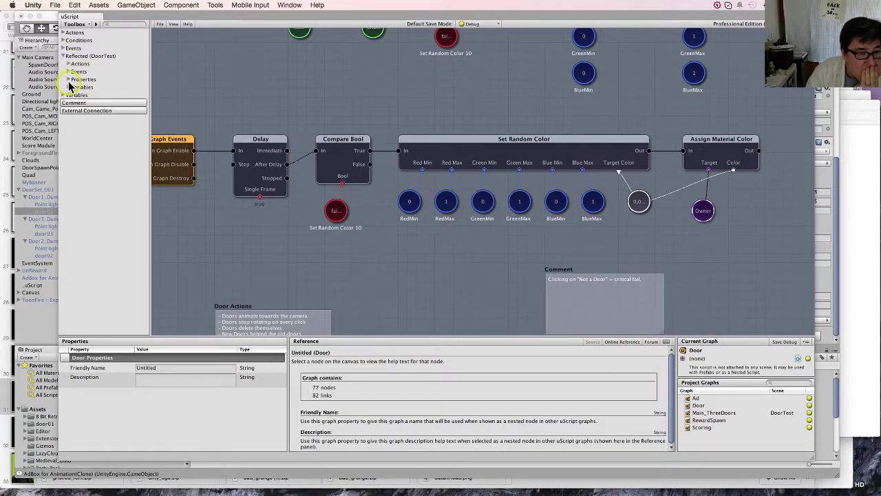
click(68, 80)
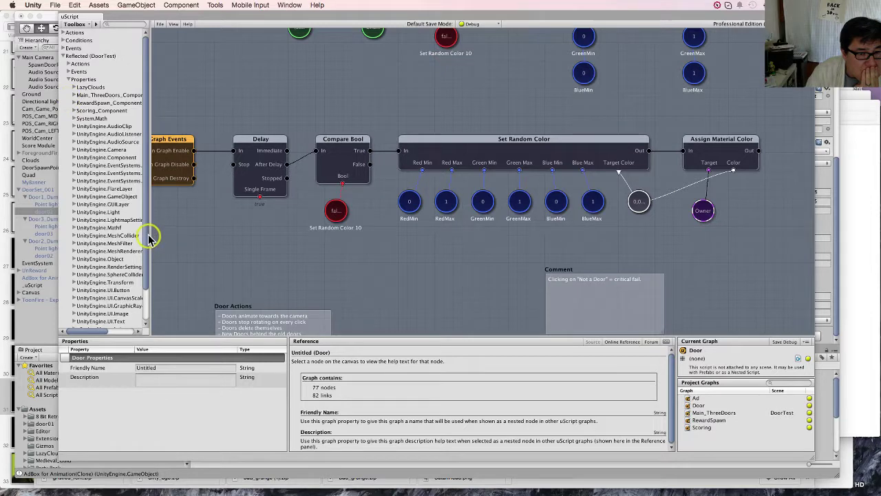
drag(146, 237, 210, 237)
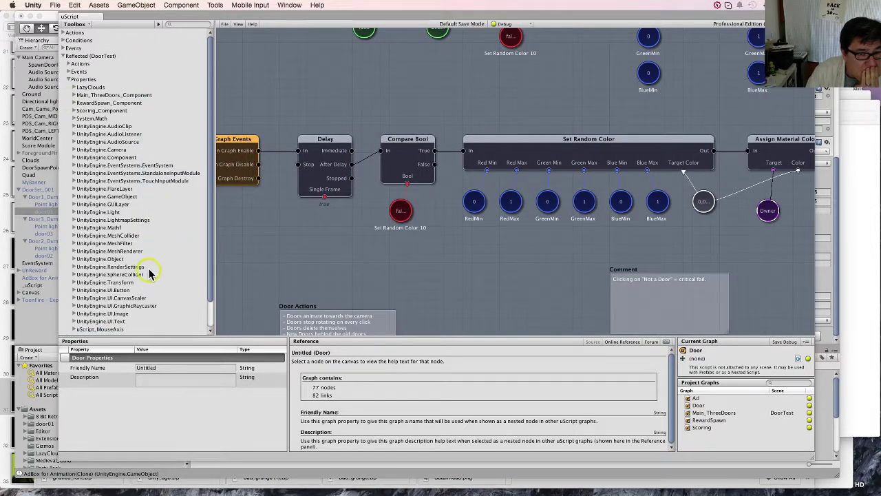
scroll(153, 271, down, 2)
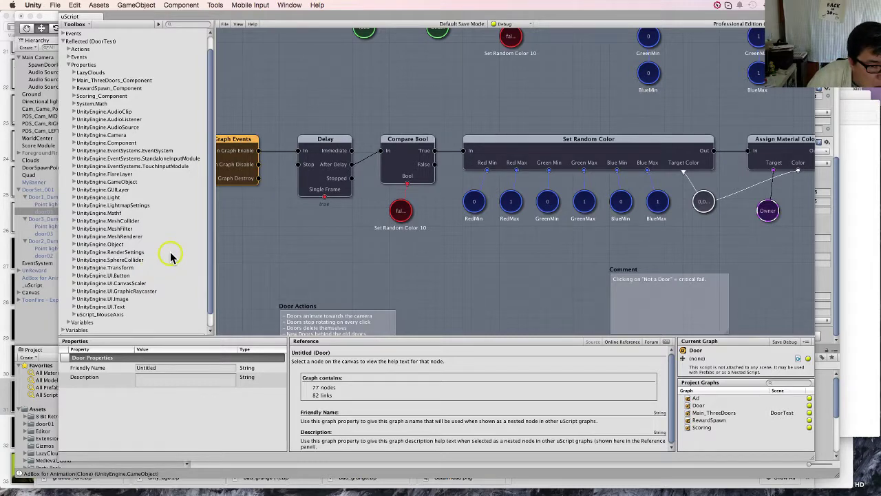
- Examine the reflected UnityEngine.MeshRenderer and UnityEngine.Object properties for one that controls the material color
click(141, 236)
mouse_move(139, 252)
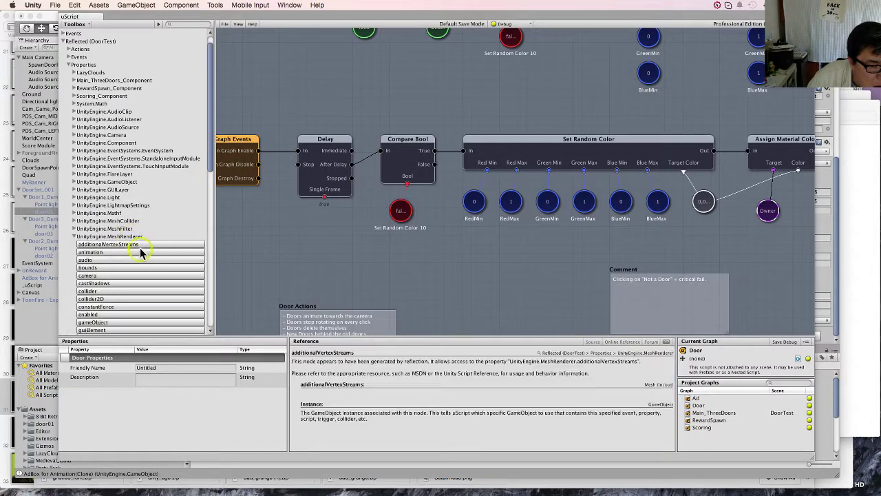
scroll(140, 252, down, 3)
scroll(143, 254, down, 2)
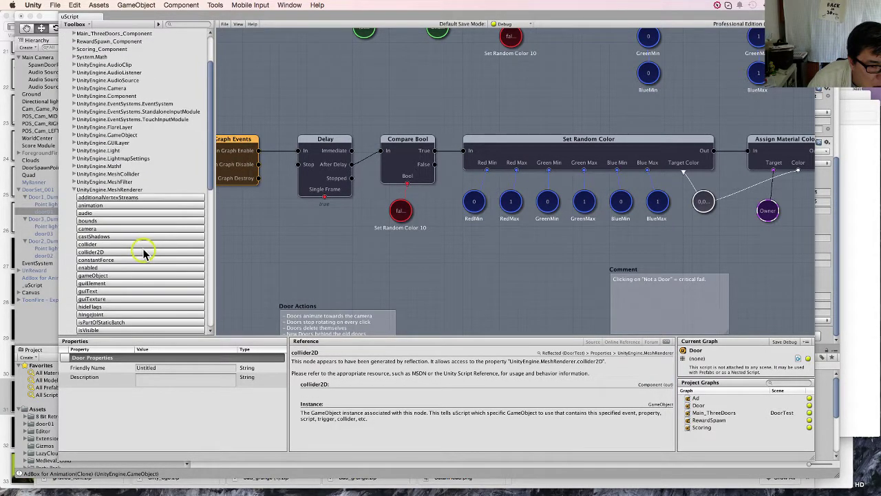
scroll(143, 254, down, 4)
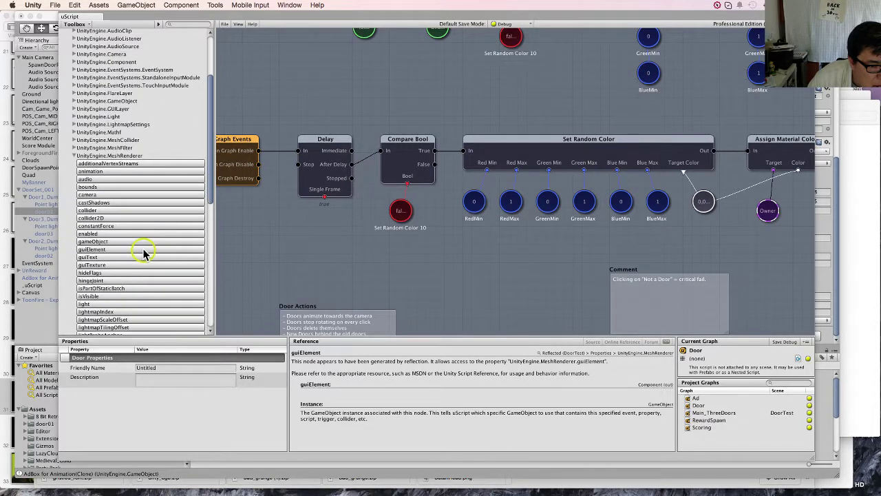
scroll(143, 253, down, 2)
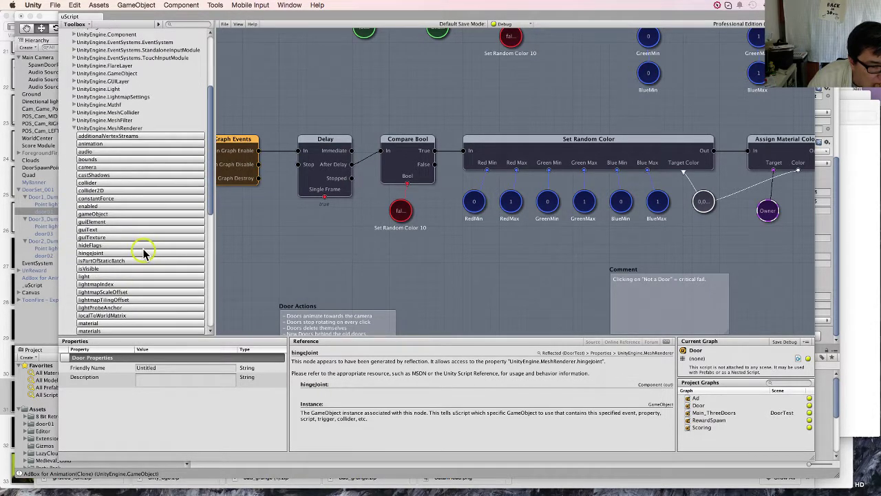
scroll(143, 253, down, 2)
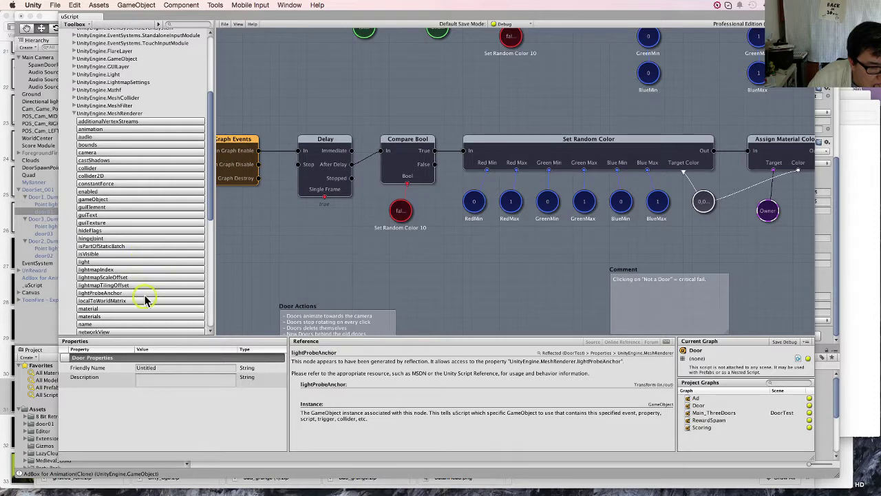
scroll(141, 298, down, 4)
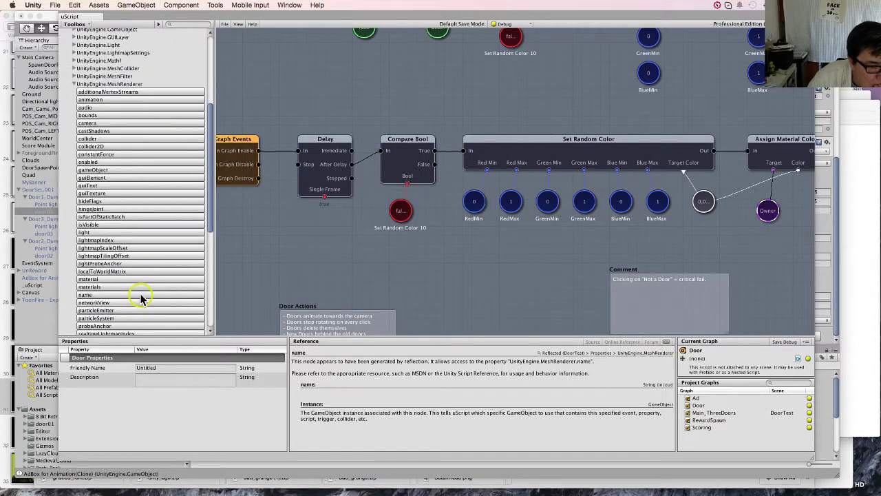
scroll(141, 297, down, 4)
scroll(141, 297, down, 2)
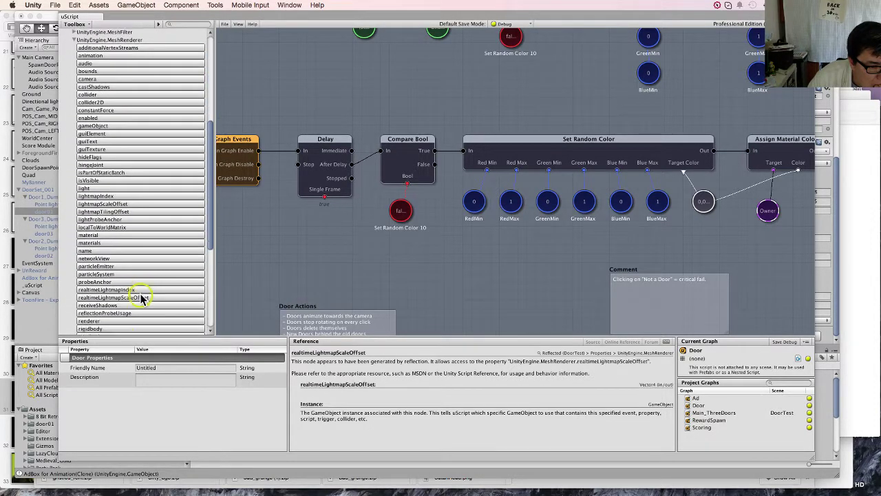
scroll(141, 298, down, 2)
scroll(142, 297, down, 5)
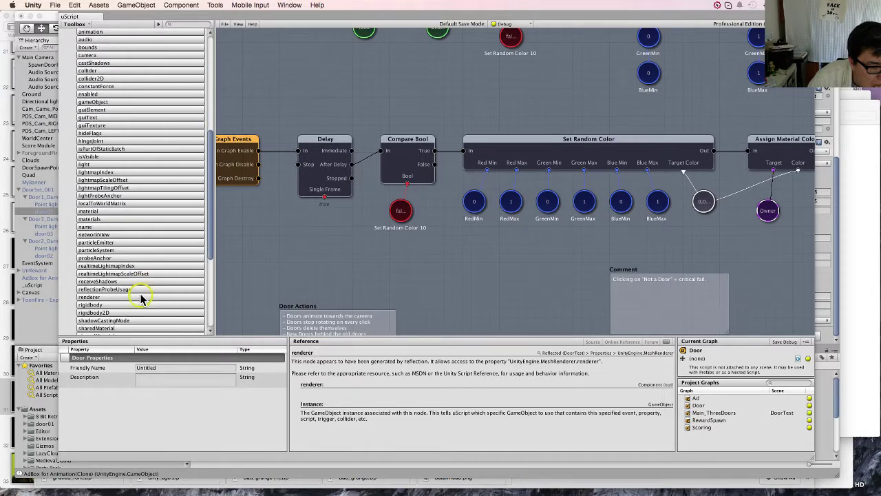
scroll(142, 298, down, 3)
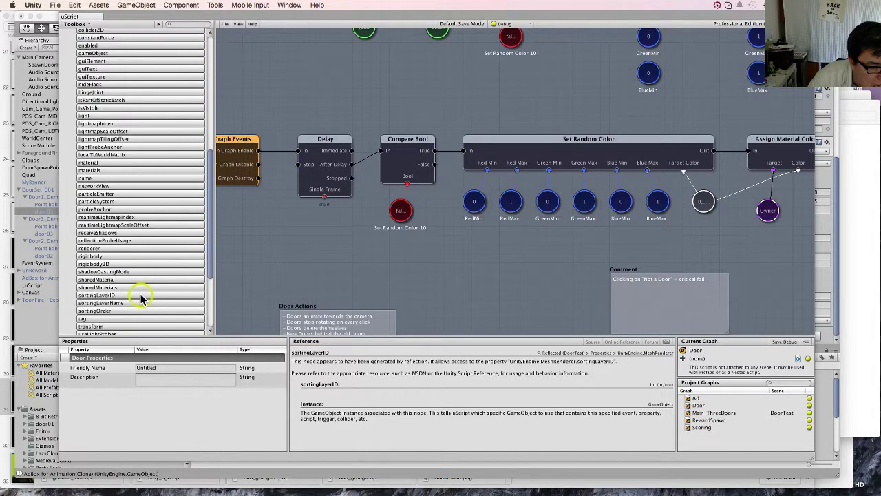
scroll(141, 297, down, 2)
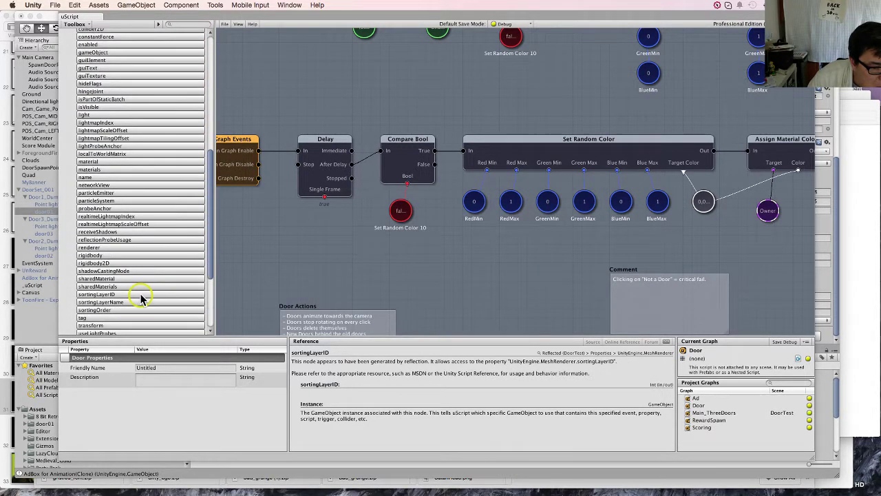
scroll(141, 297, down, 2)
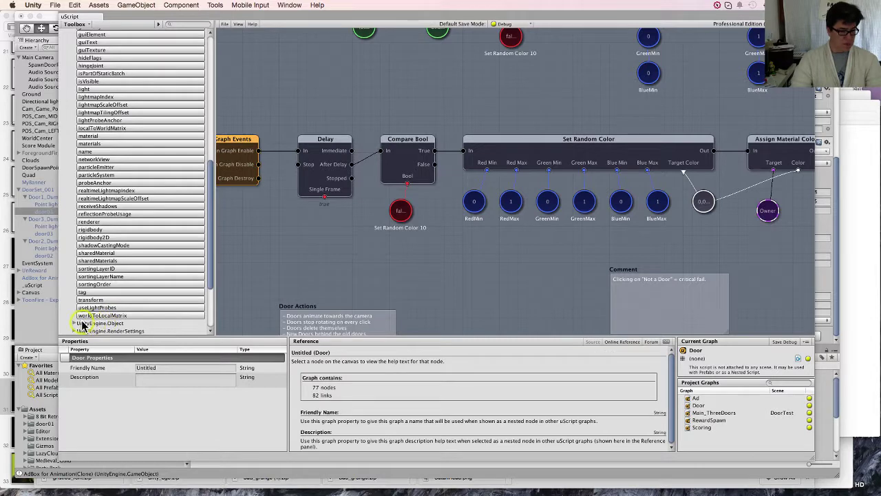
click(73, 323)
scroll(122, 307, down, 3)
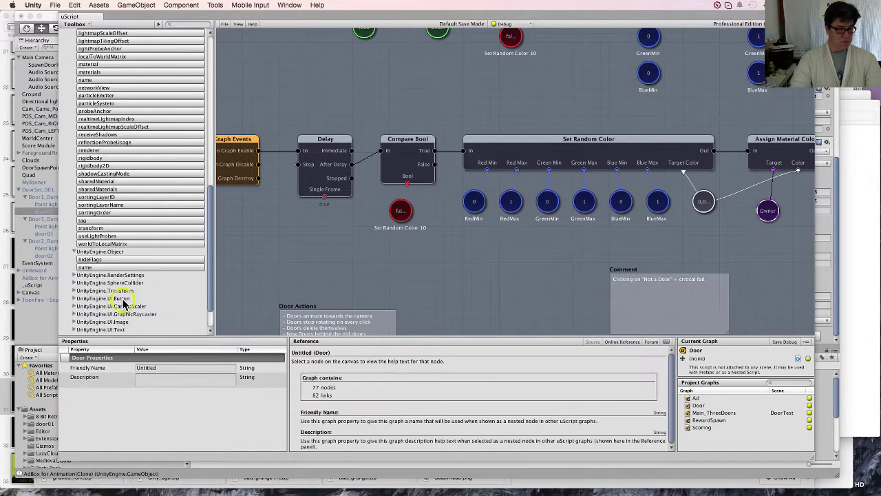
click(73, 251)
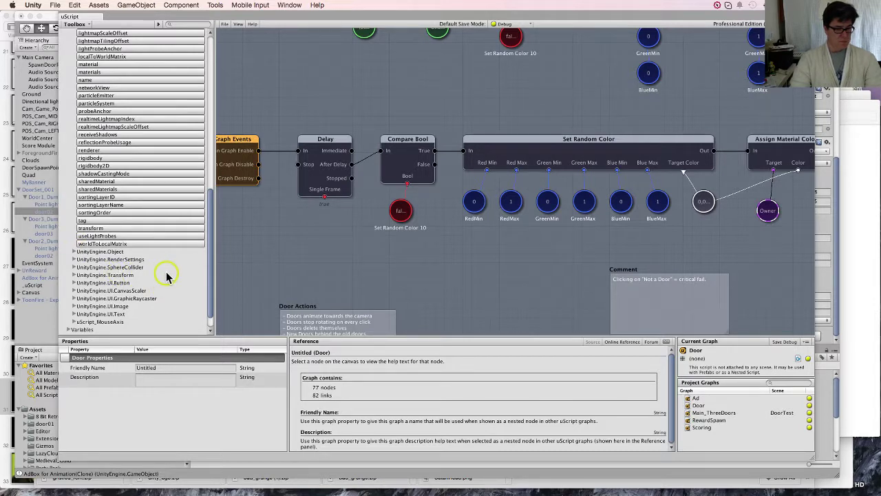
- Activate the DoorSet_001 object in the main Unity window
click(48, 212)
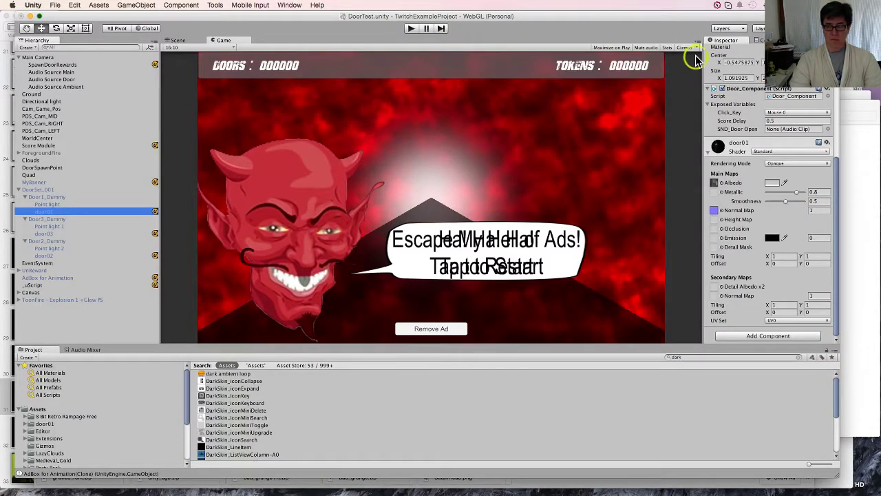
click(67, 191)
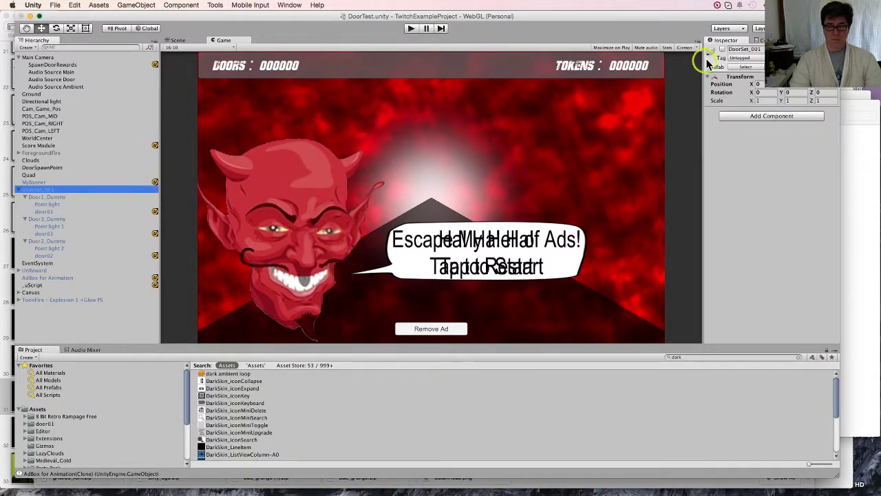
click(722, 50)
- Try adding door01's MeshRenderer materials property to the Door graph in uScript, and delete the placed node
click(66, 212)
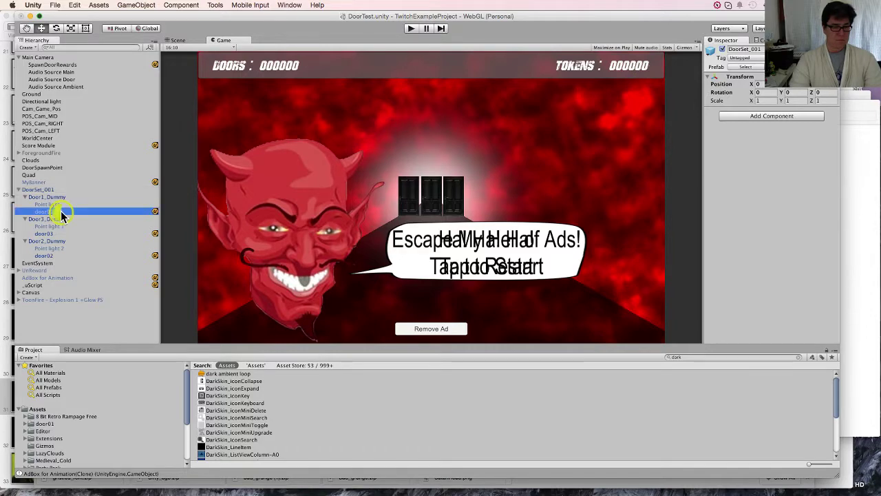
mouse_move(88, 490)
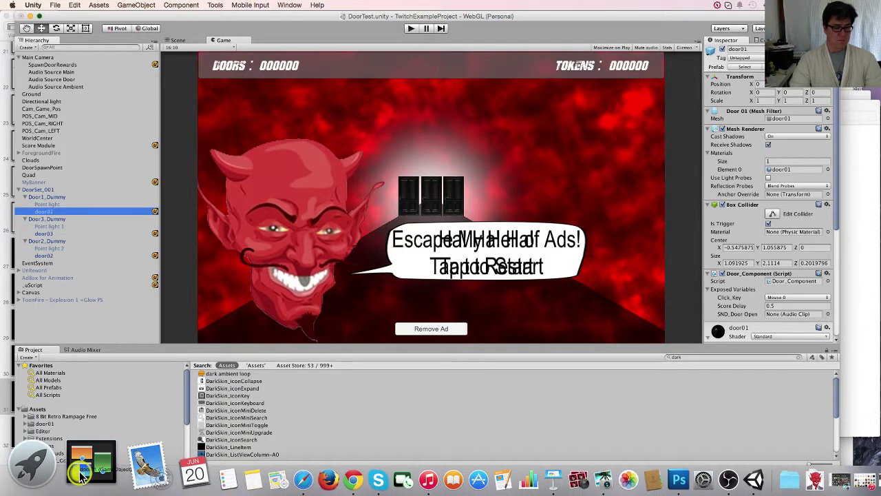
click(81, 474)
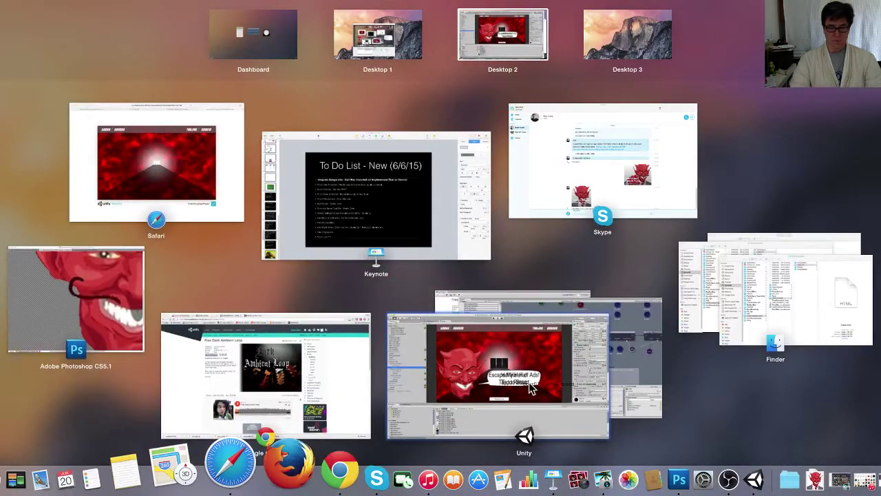
drag(634, 352, 496, 285)
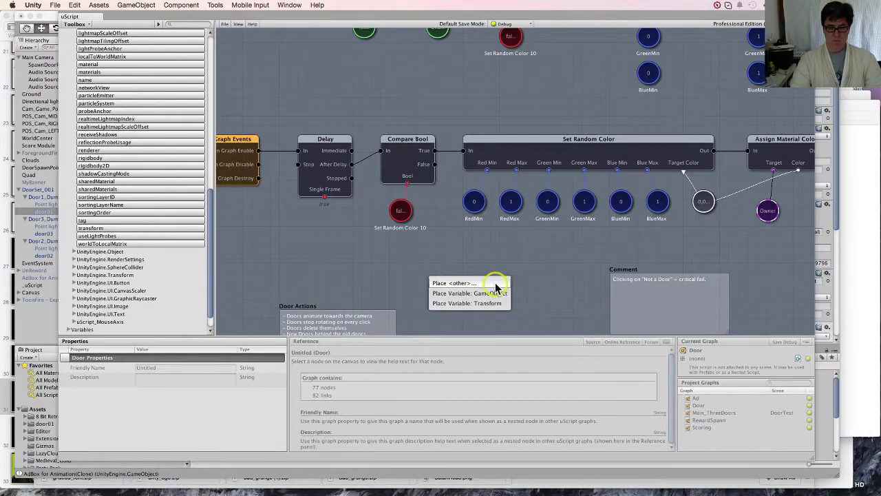
click(496, 284)
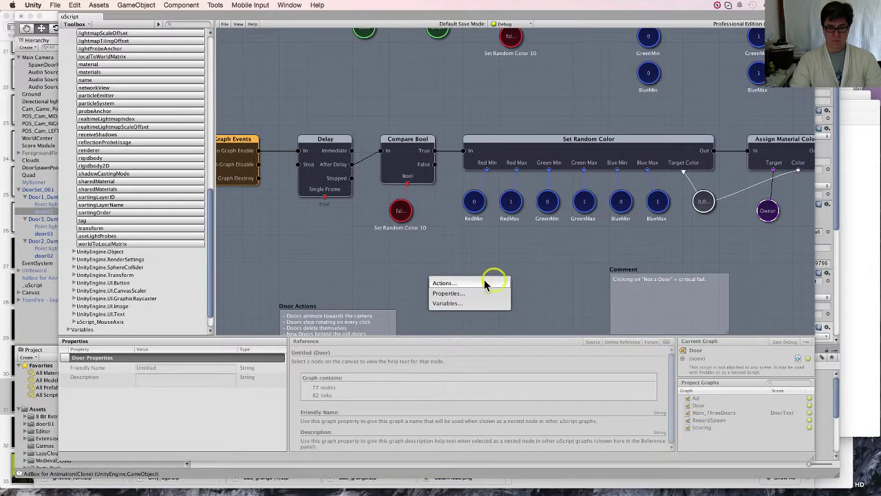
click(472, 294)
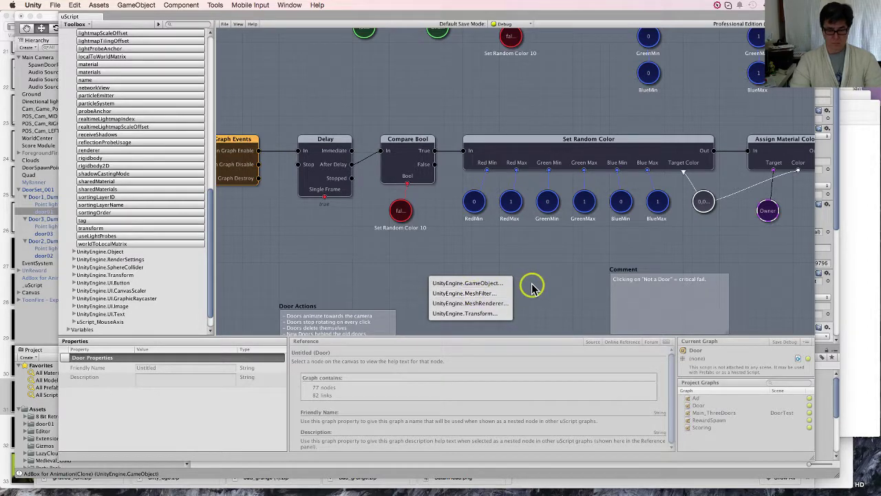
click(478, 303)
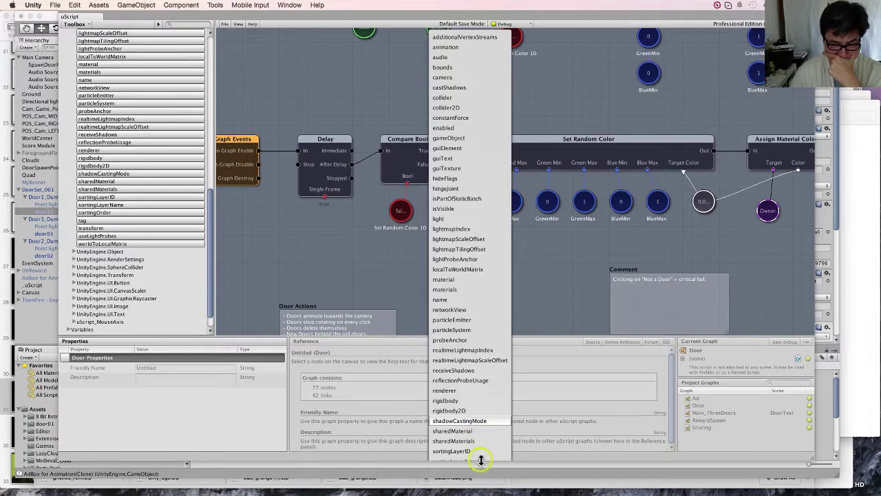
drag(480, 460, 478, 491)
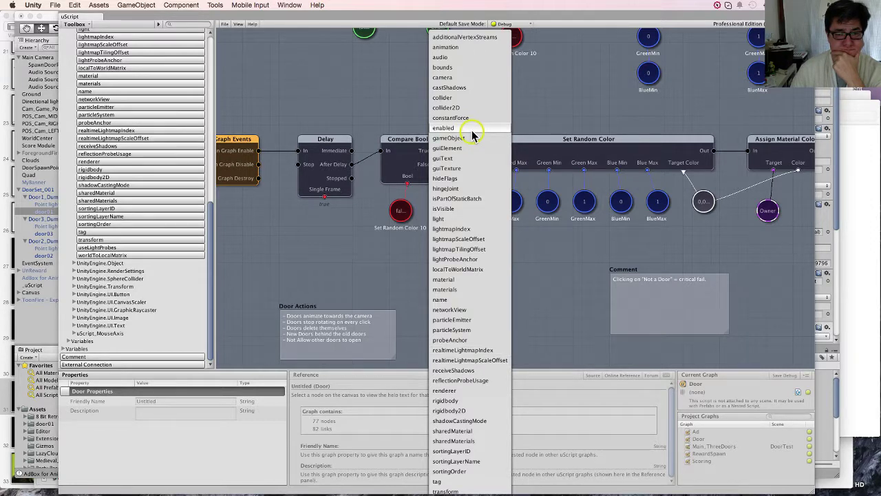
click(456, 290)
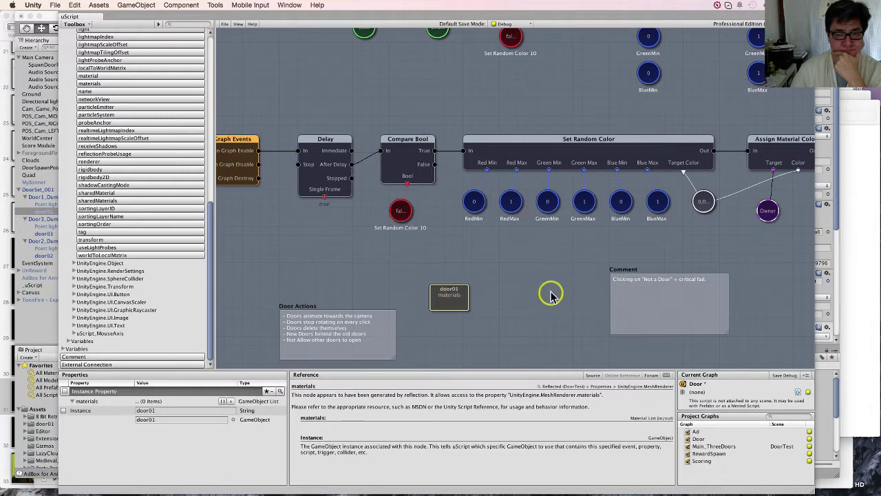
right_click(462, 297)
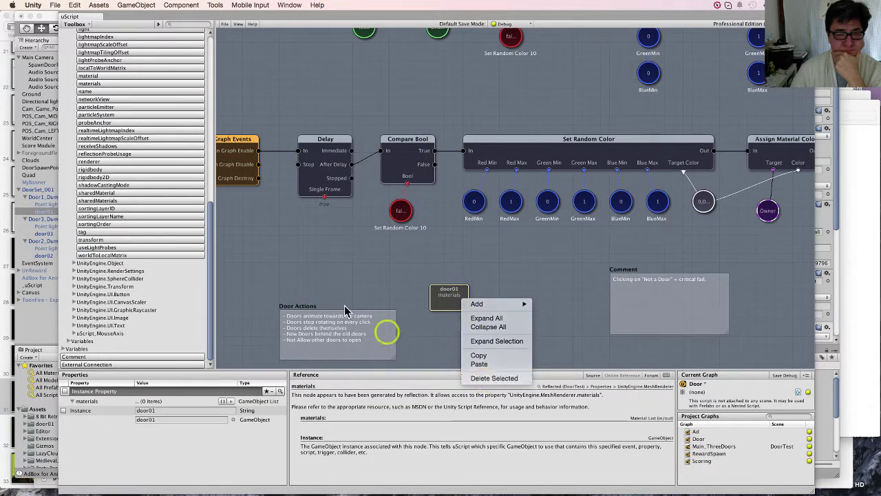
key(Delete)
- Search the Toolbox for "color" and review the matching reflected DoorTest actions, collapsing each checked group
click(186, 24)
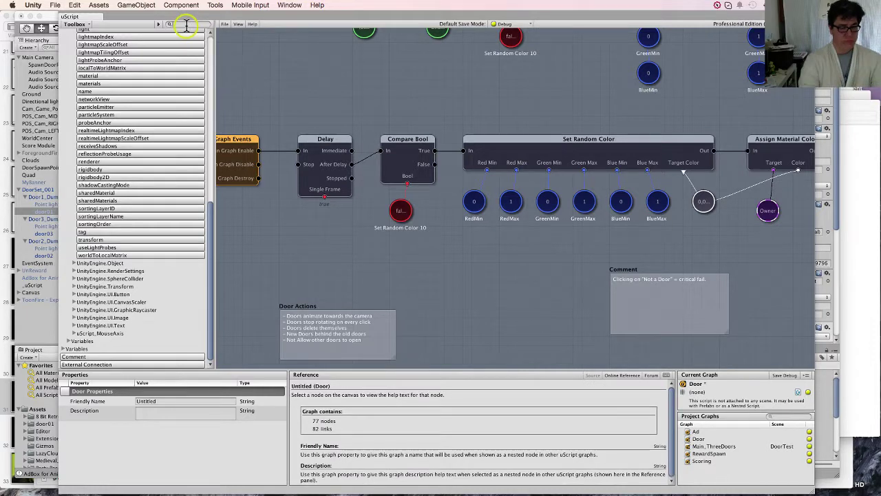
text(color)
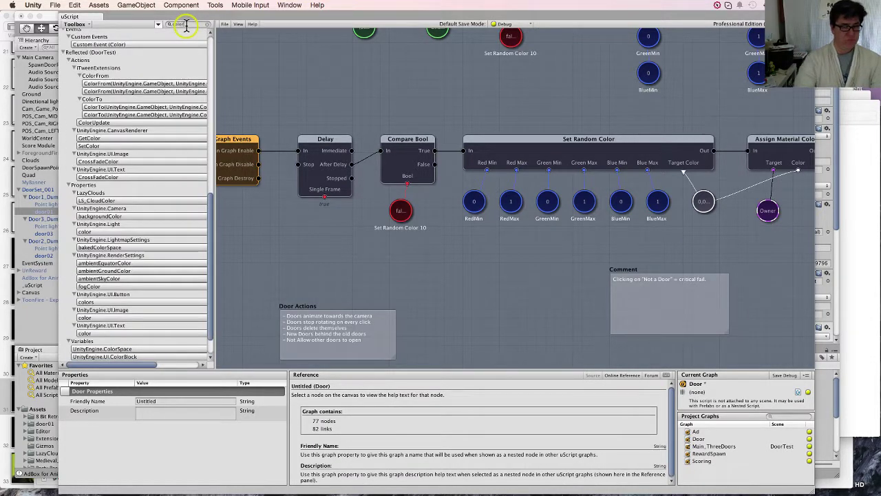
click(74, 69)
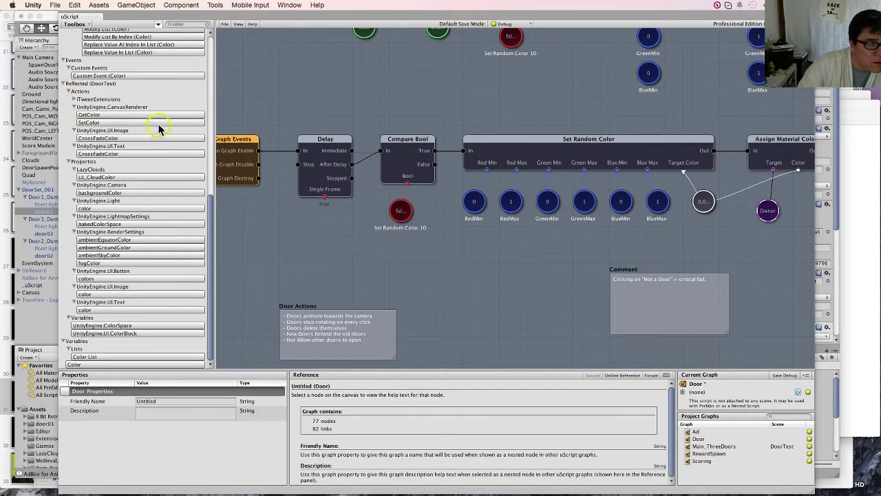
click(75, 108)
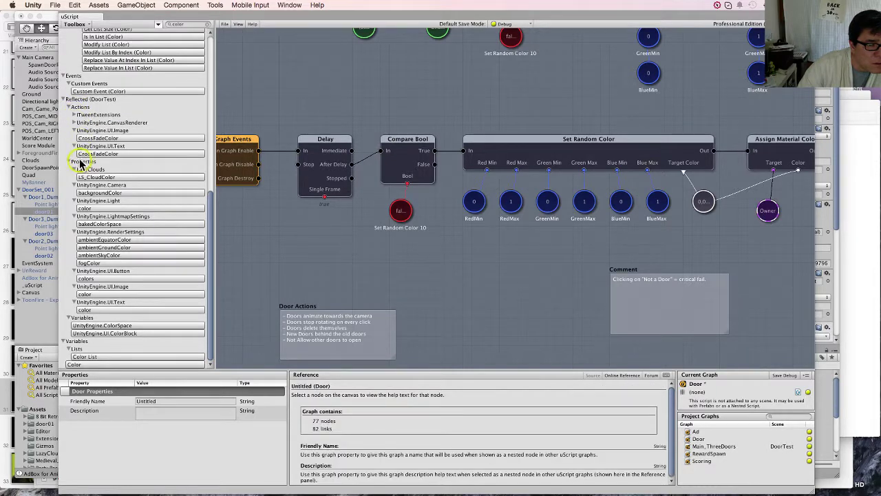
click(75, 131)
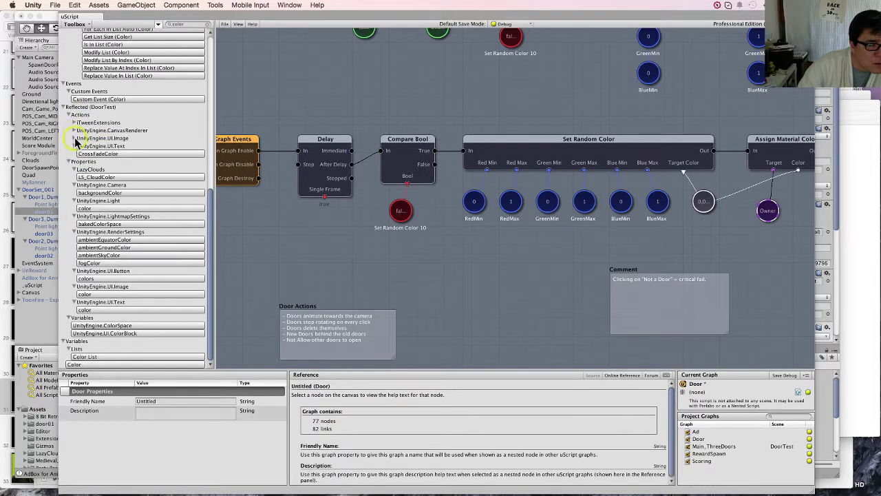
click(74, 146)
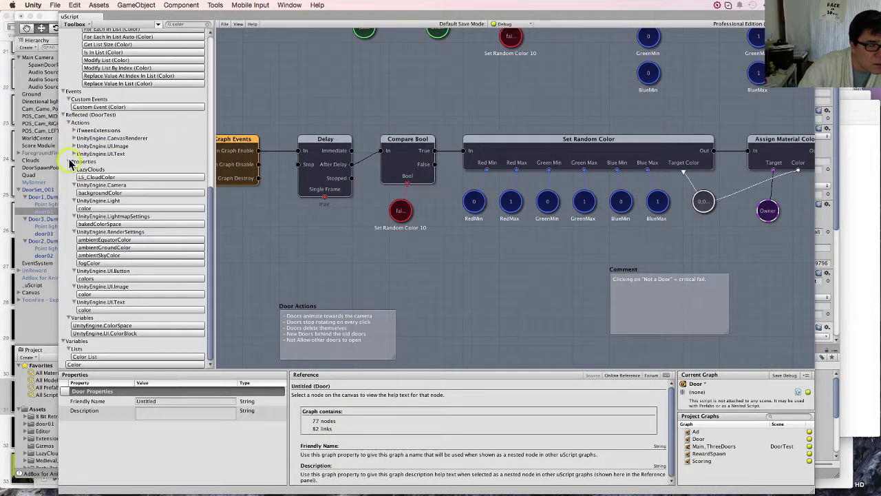
click(72, 162)
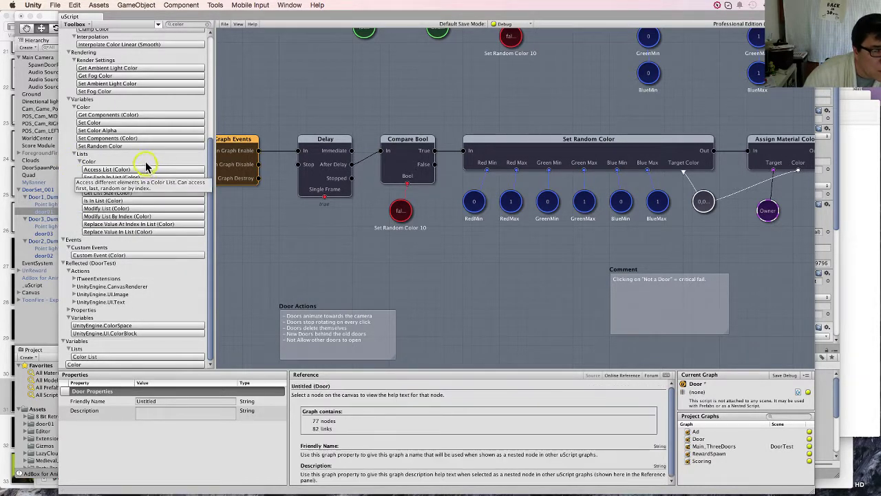
- Review the color-related nodes in the built-in Actions and Events categories, and collapse both categories
scroll(76, 83, up, 7)
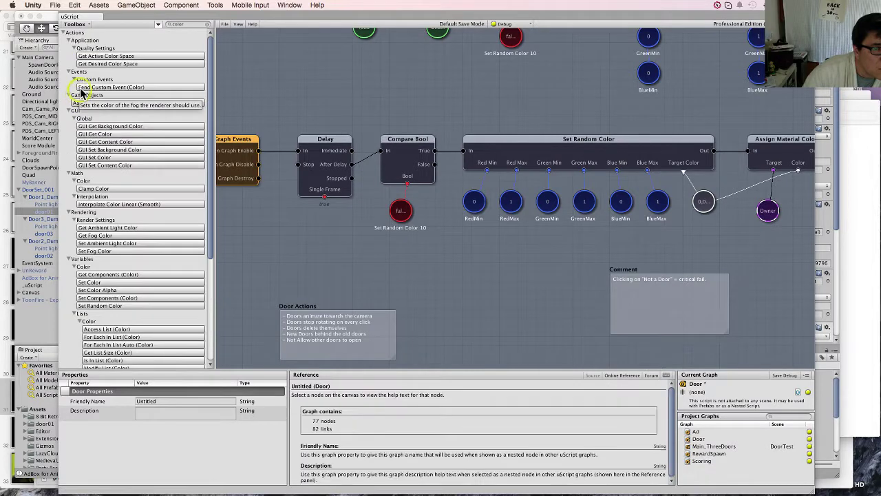
click(69, 40)
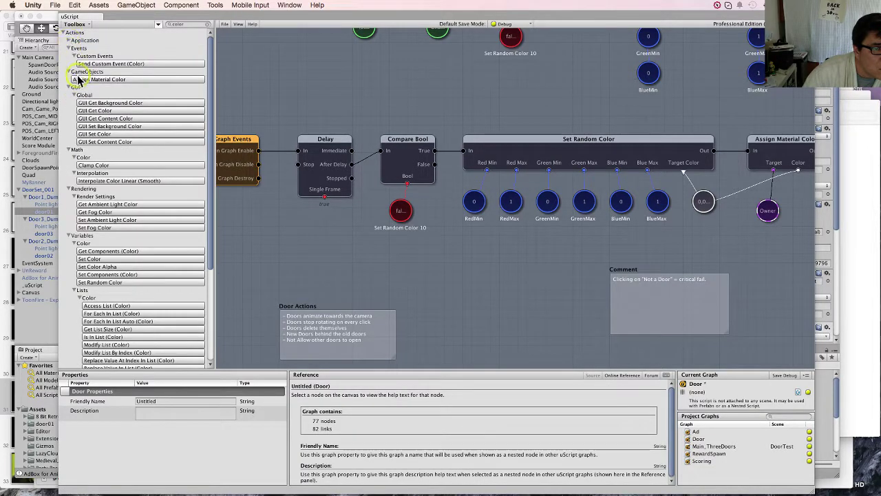
click(70, 48)
click(64, 33)
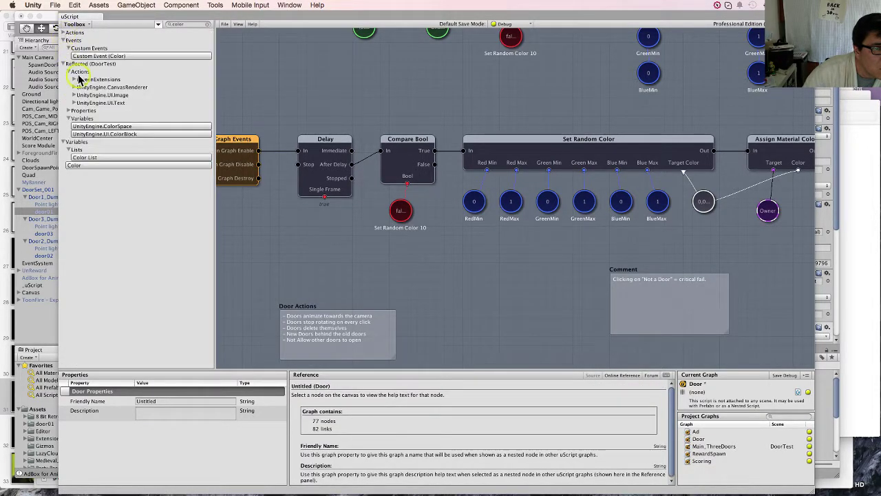
click(64, 41)
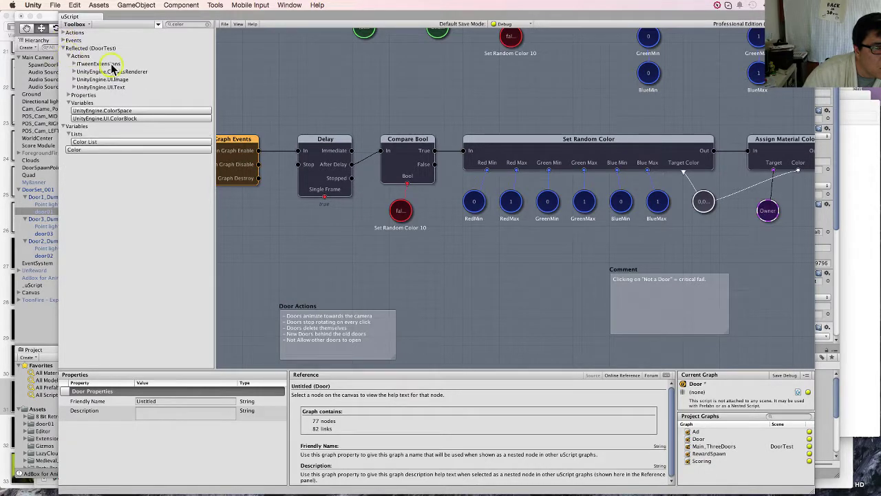
- Examine the reflected color properties and the color variables for one that controls the door material, collapsing each checked group
click(69, 94)
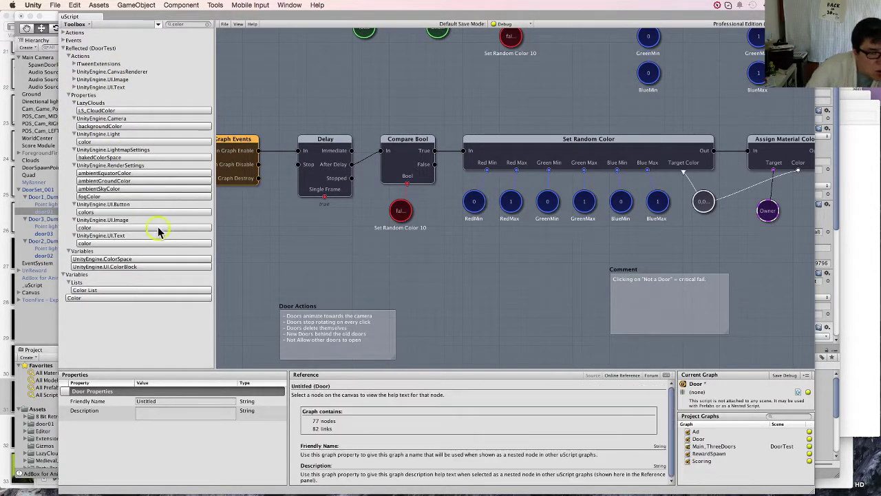
click(74, 103)
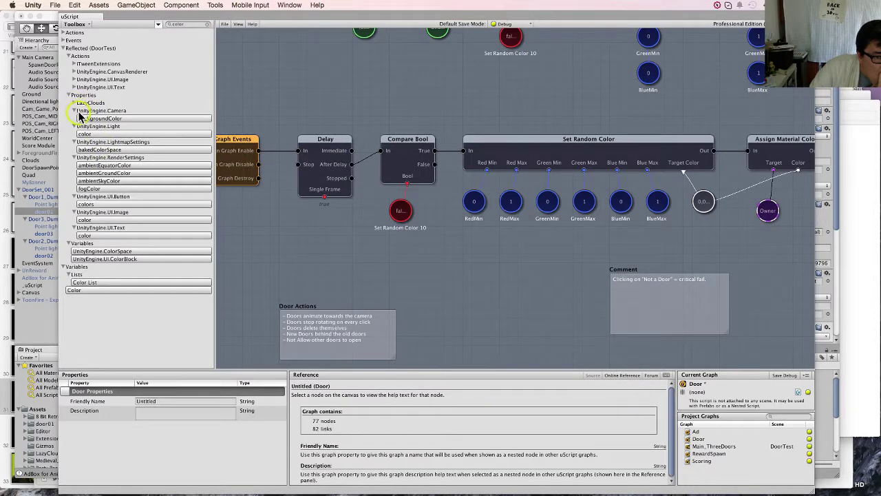
click(74, 111)
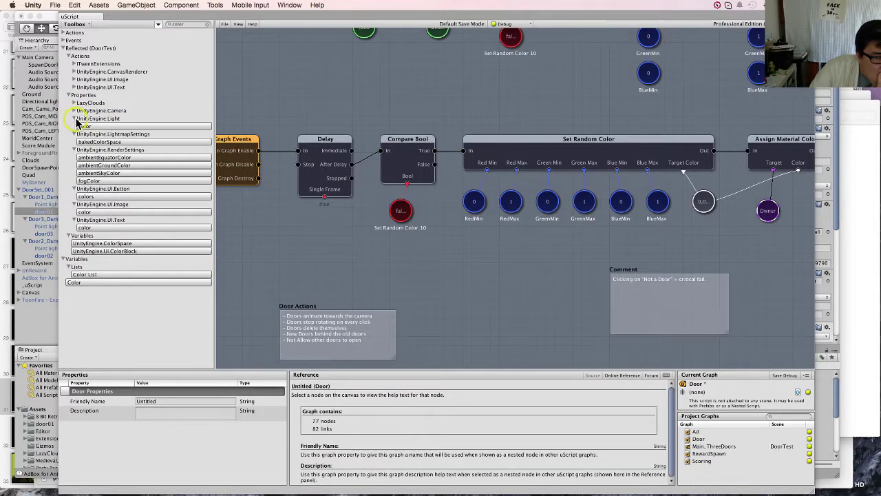
click(75, 119)
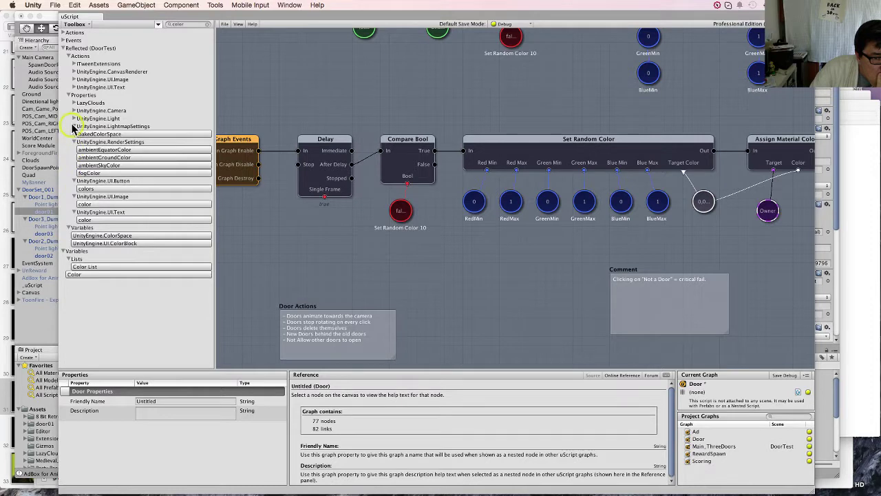
click(74, 127)
click(75, 134)
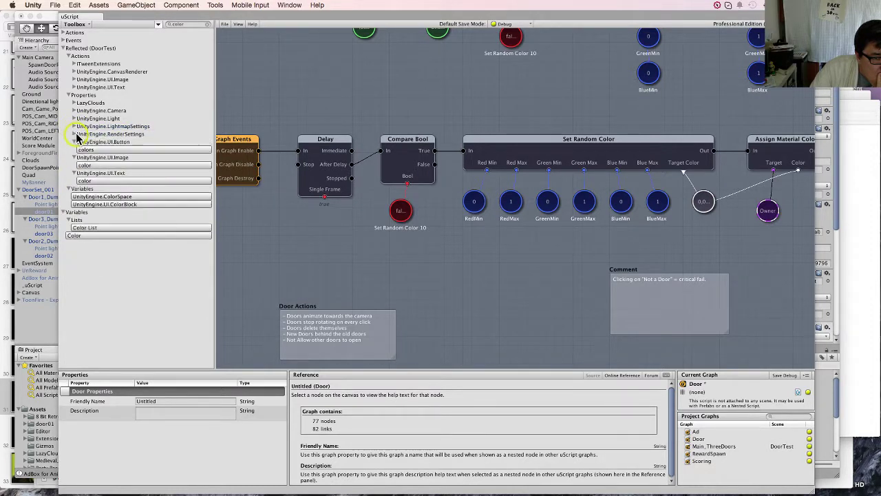
click(74, 141)
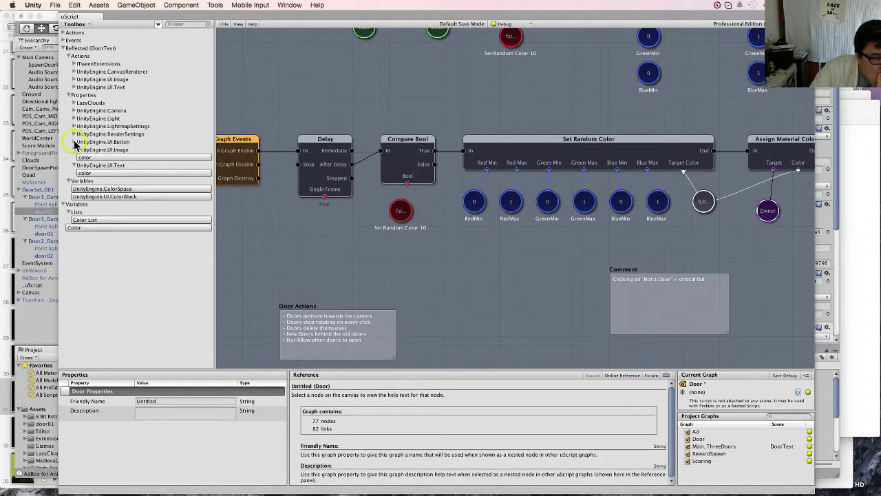
click(74, 150)
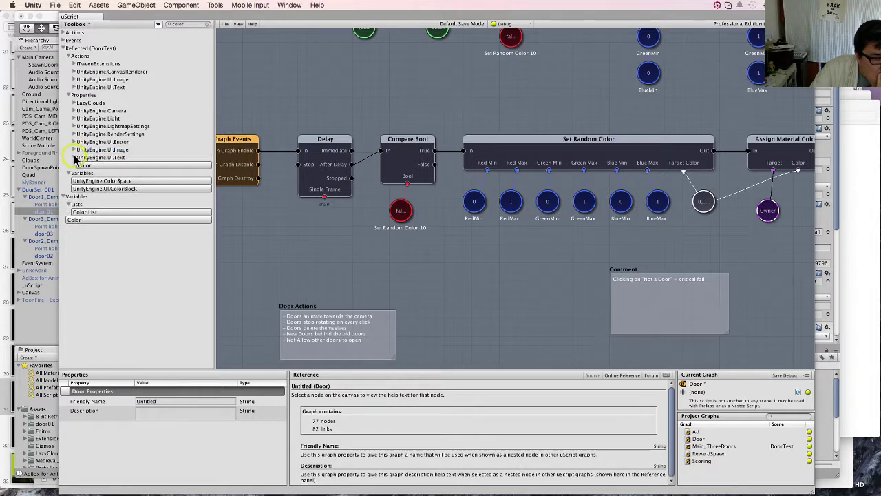
click(74, 158)
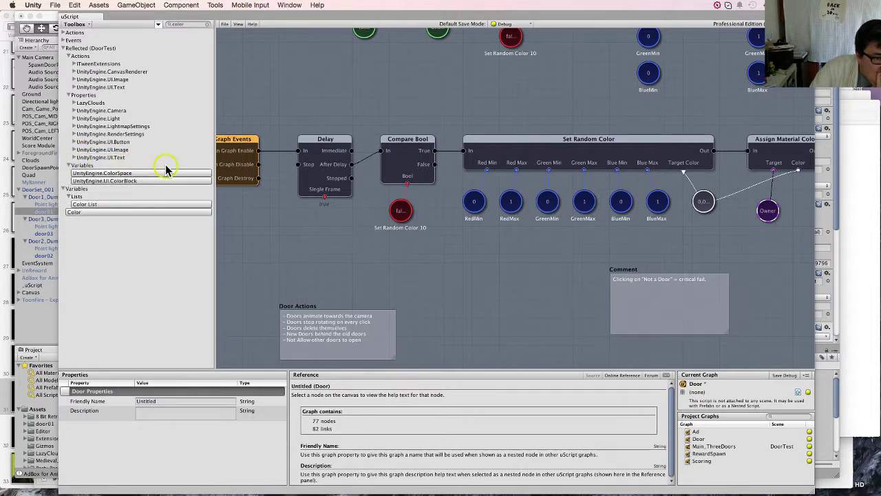
click(69, 166)
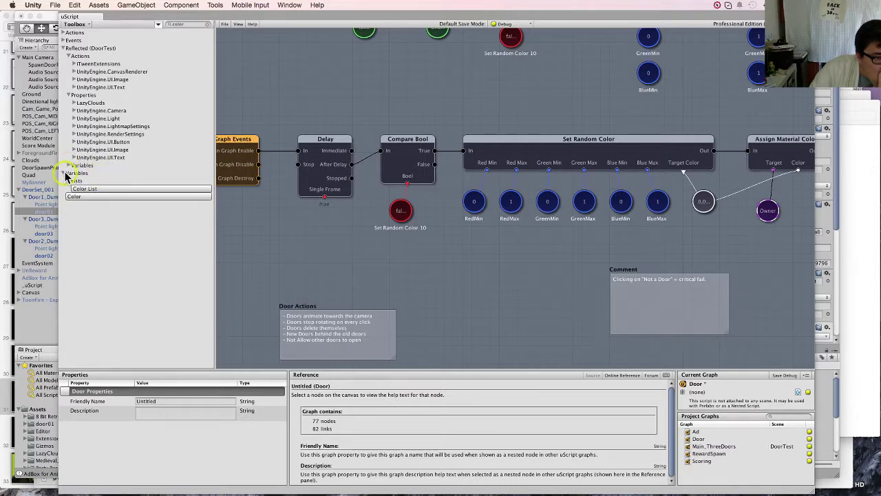
click(64, 173)
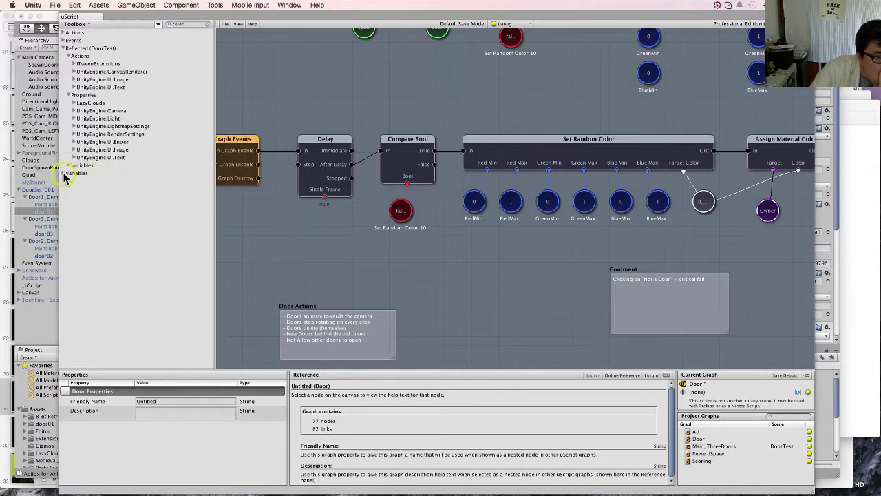
- Try adding a Color variable below the Set Random Color node in the Door graph, and delete it
click(64, 173)
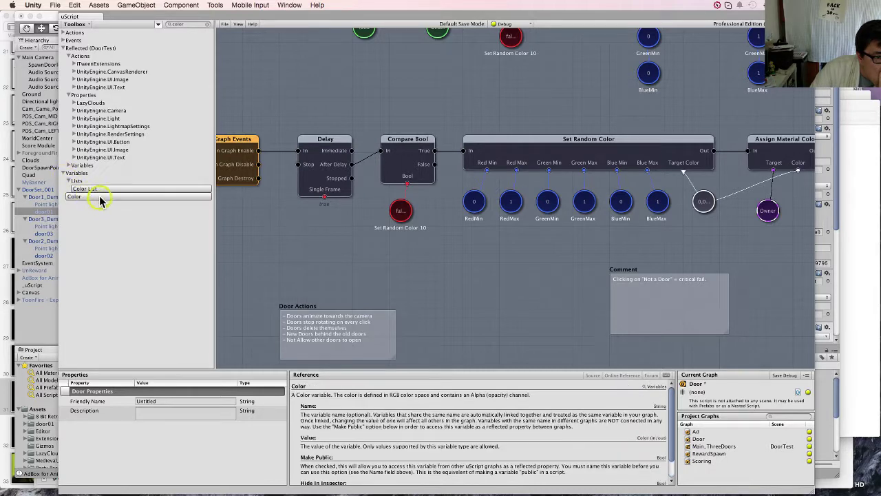
click(99, 199)
drag(538, 221, 536, 256)
right_click(546, 269)
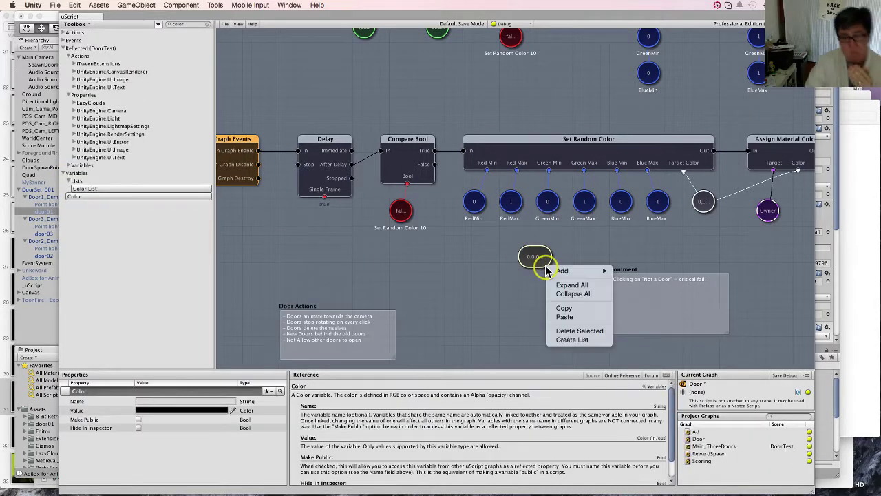
click(578, 331)
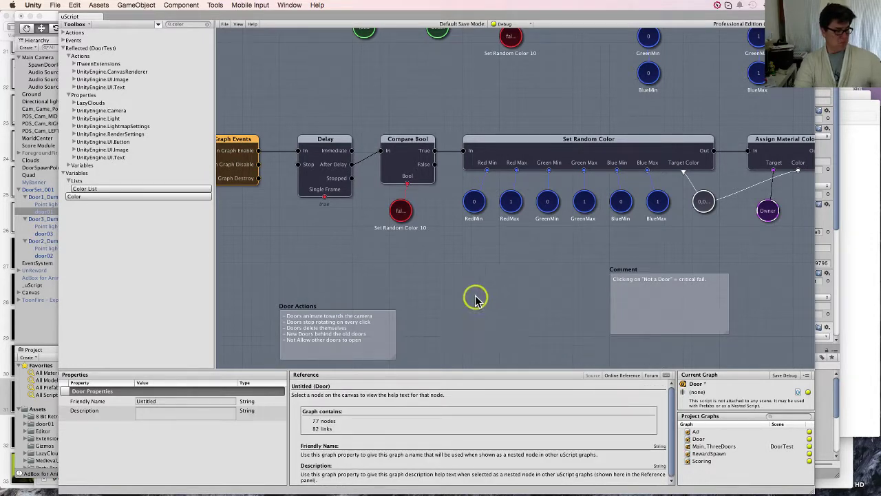
- Switch to the main Unity window, select door01, and examine its Mesh Renderer and material settings in the Inspector
click(43, 331)
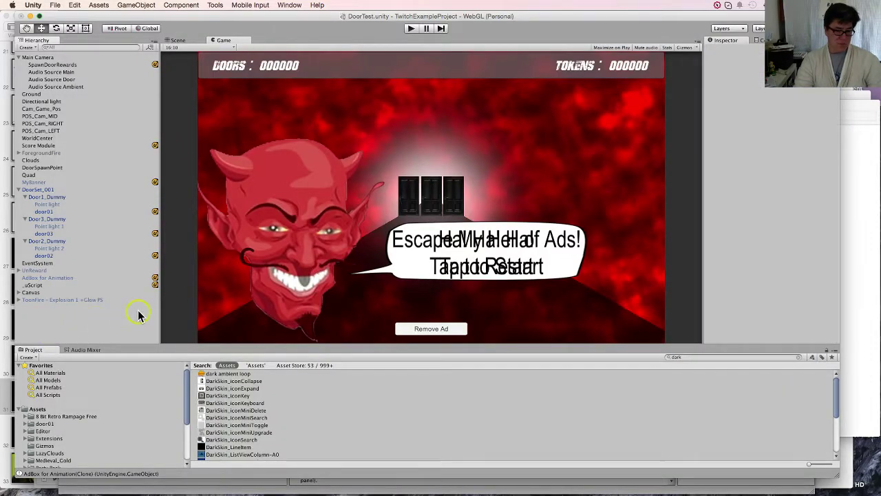
click(63, 212)
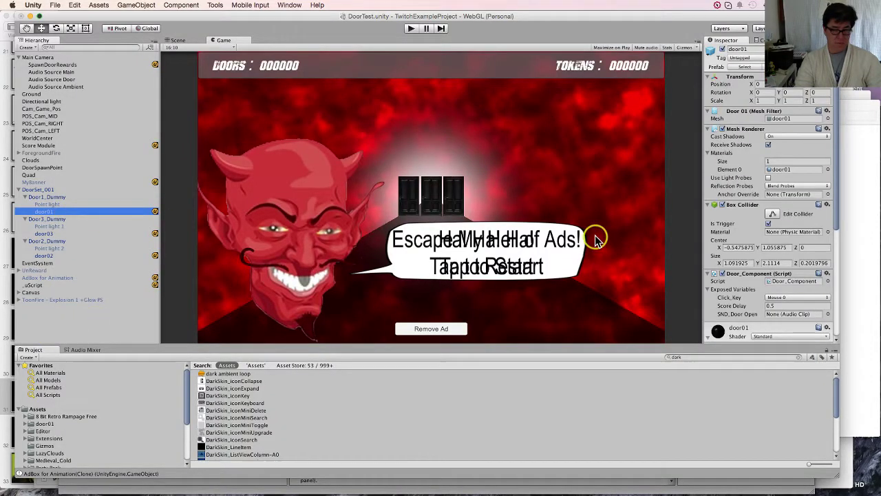
scroll(787, 241, down, 6)
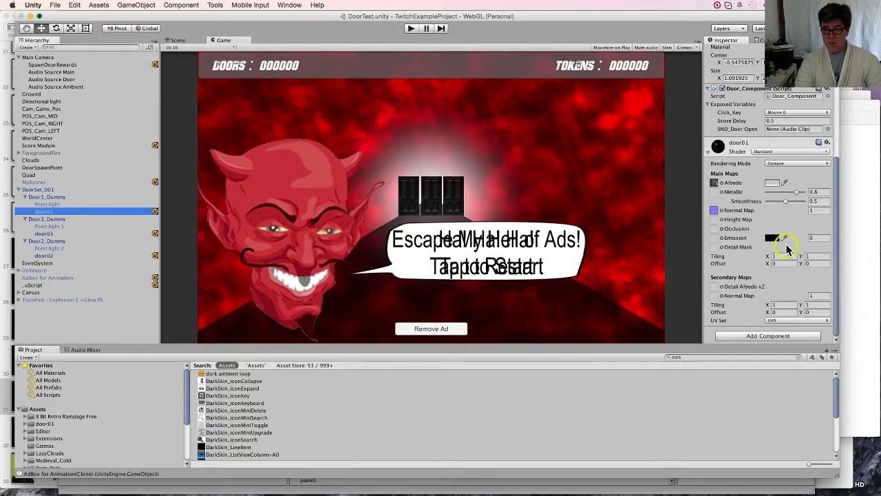
scroll(787, 246, up, 1)
scroll(787, 248, up, 8)
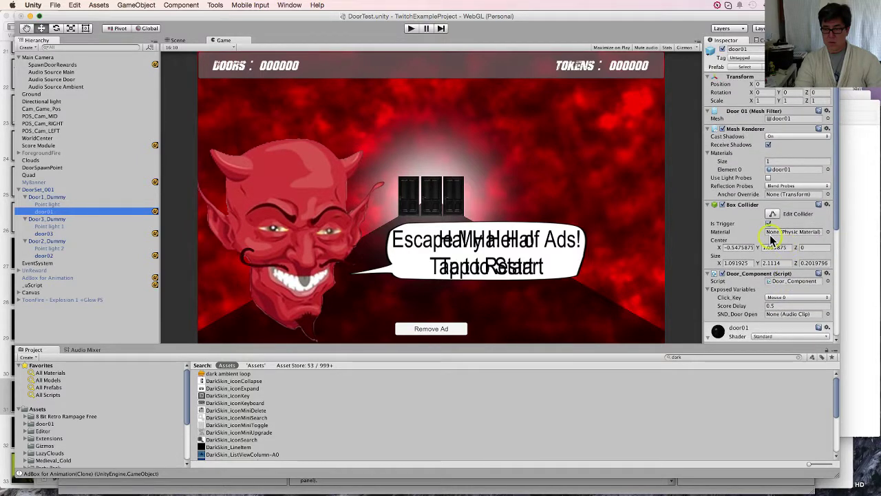
scroll(769, 237, down, 1)
scroll(770, 238, down, 5)
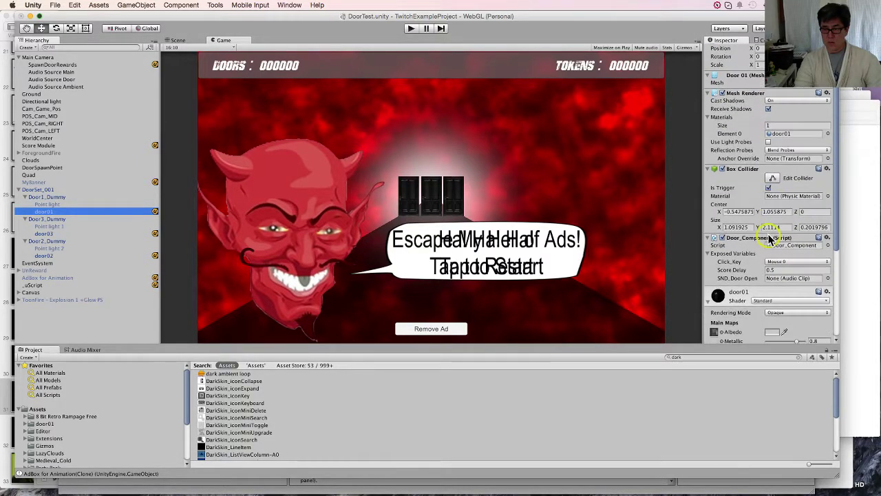
scroll(769, 235, down, 4)
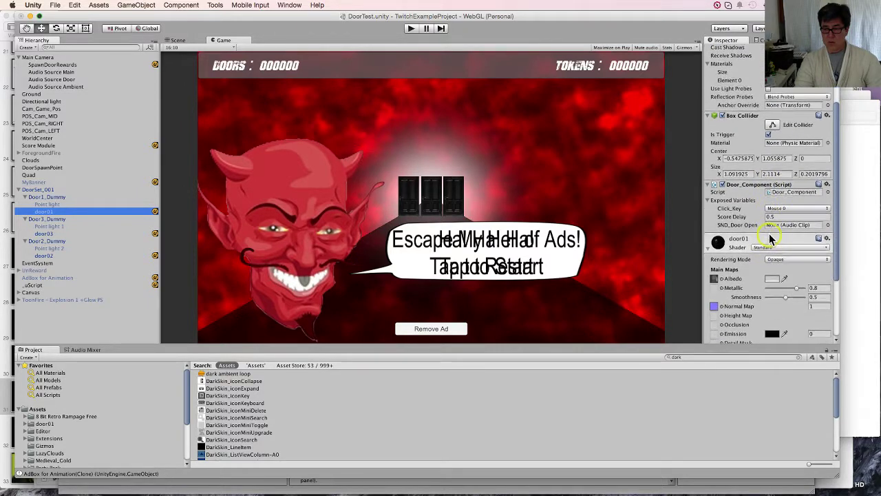
- Inspect the Albedo and Emission colors of the door01 material, leaving both values as they are
click(772, 223)
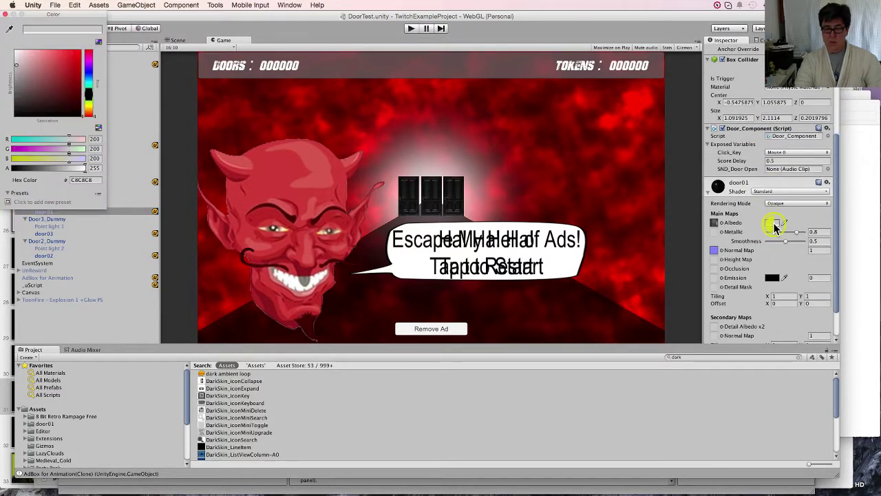
click(5, 15)
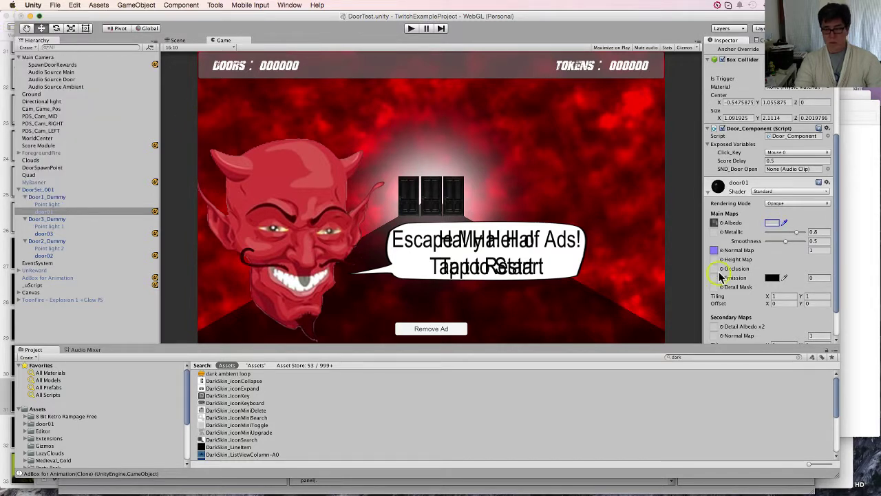
click(771, 278)
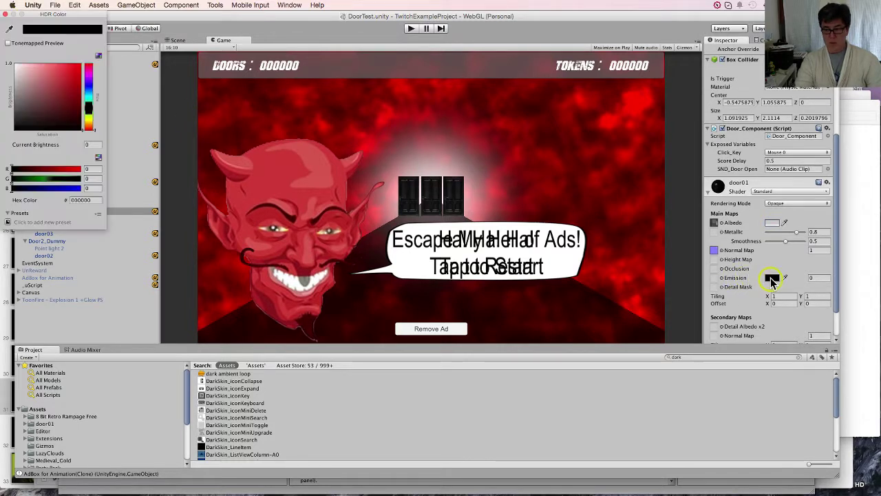
click(6, 15)
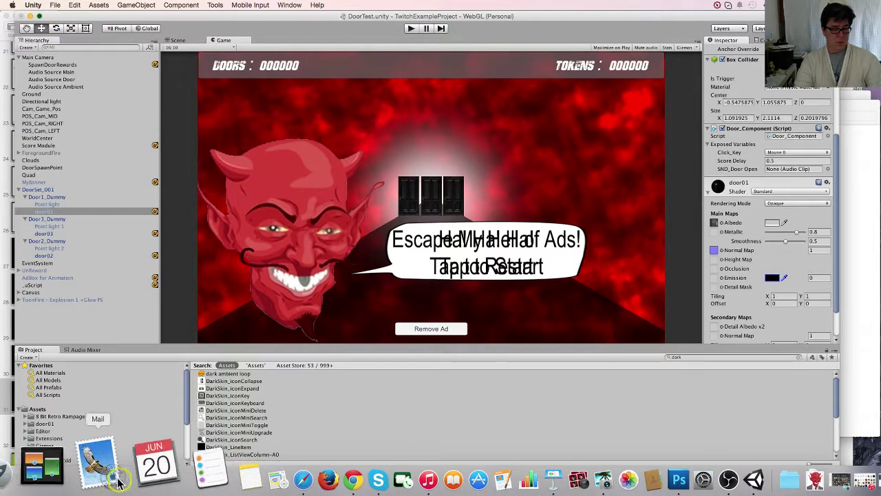
- Show all open windows on the desktop to choose the one to switch to
click(93, 474)
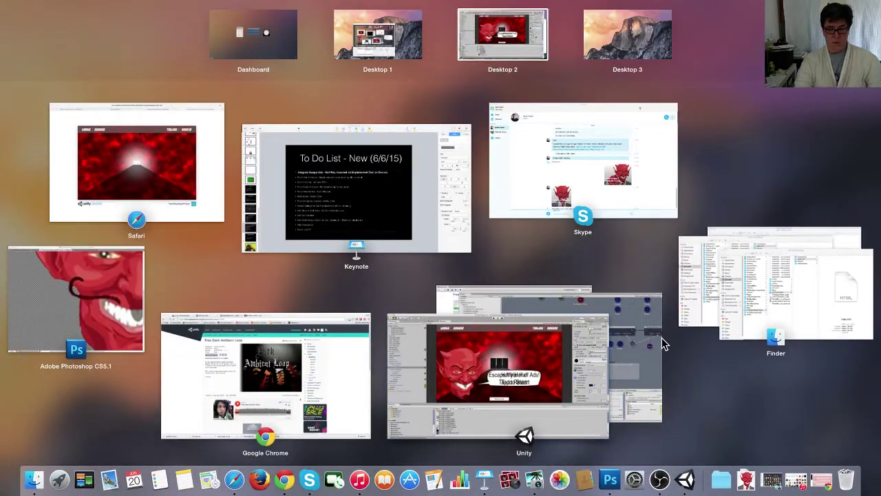
- Switch to the uScript editor and delete the Assign Material Color node after Set Random Color in the Door graph
click(658, 348)
double_click(501, 17)
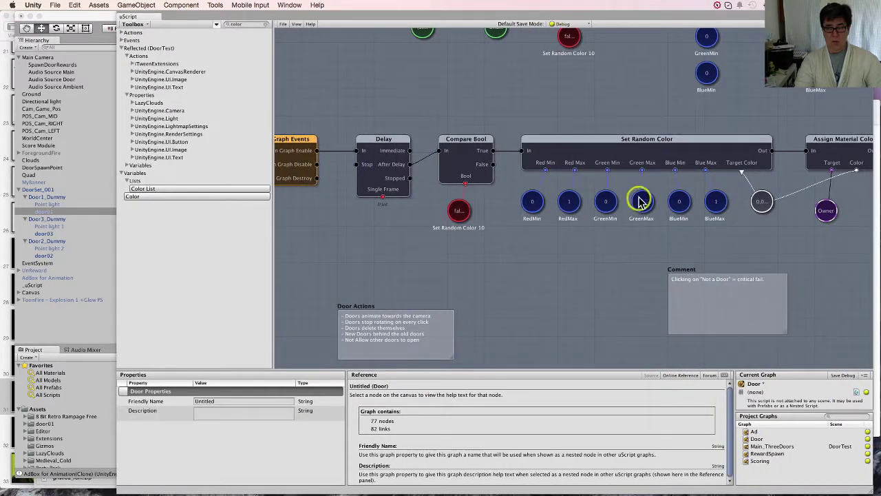
click(641, 199)
scroll(500, 206, right, 5)
click(647, 147)
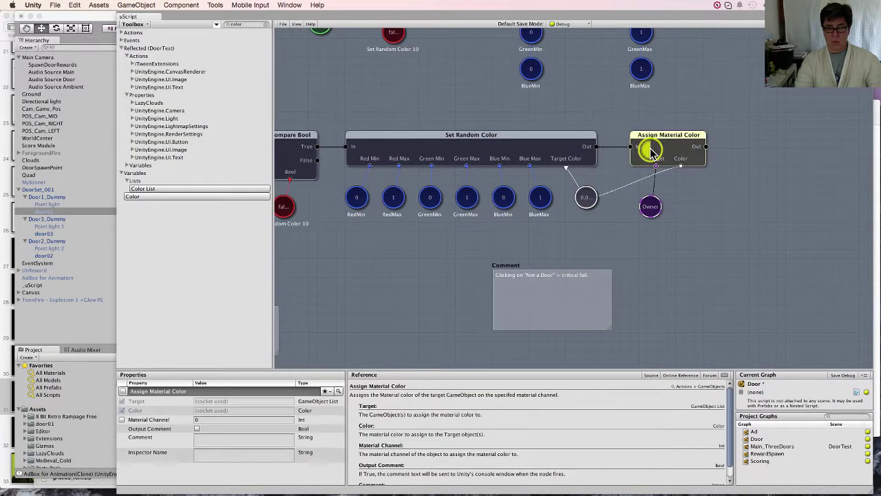
key(Delete)
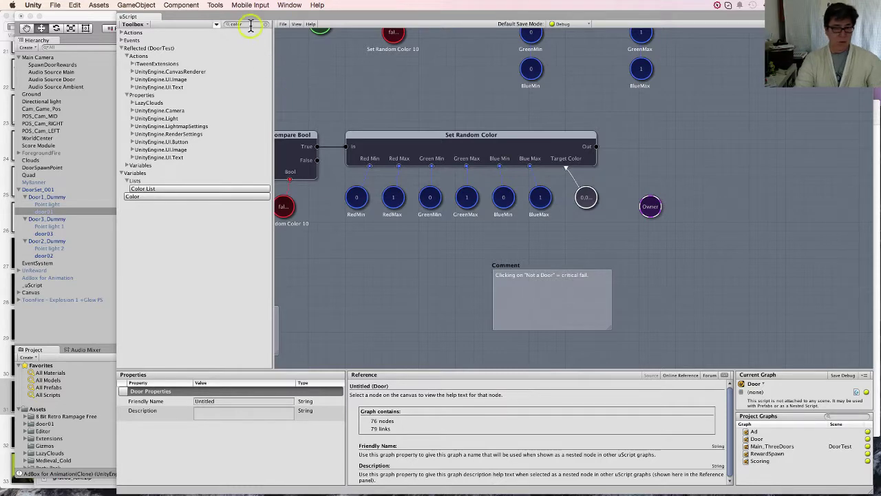
- Add a new Assign Material Color action from the GameObjects actions and place it beside Set Random Color, above the Owner variable
click(122, 33)
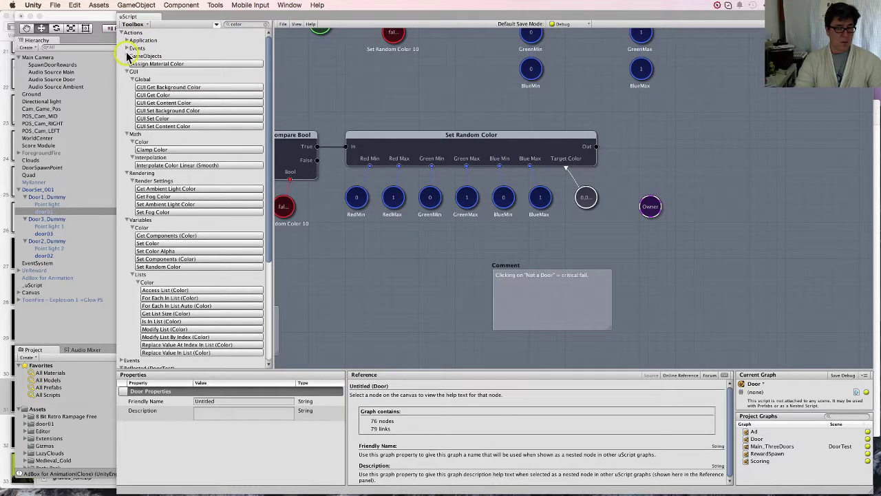
click(127, 56)
click(128, 64)
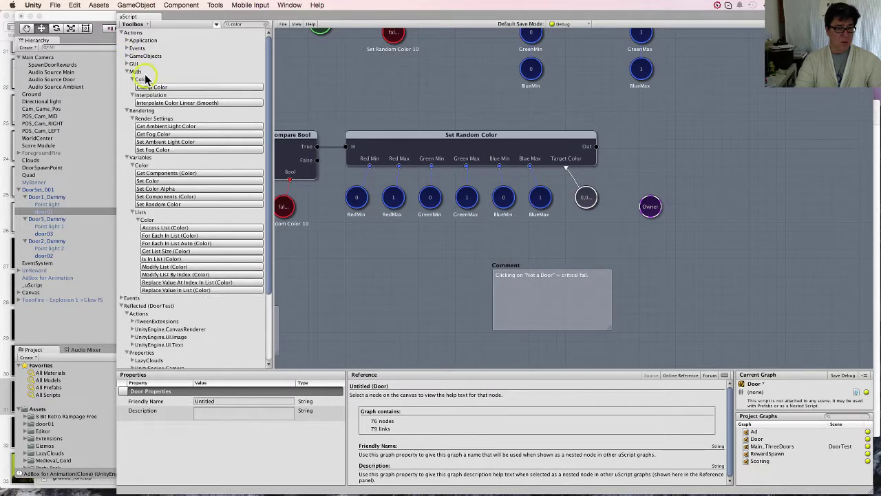
click(128, 71)
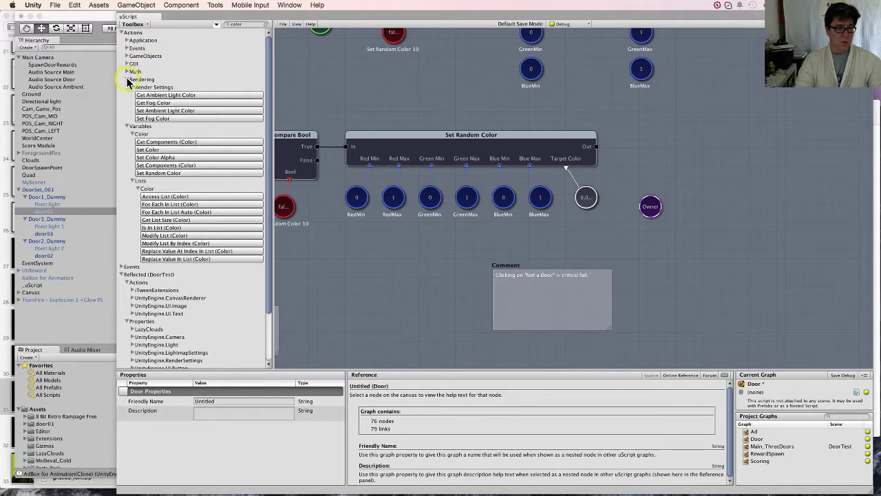
click(127, 80)
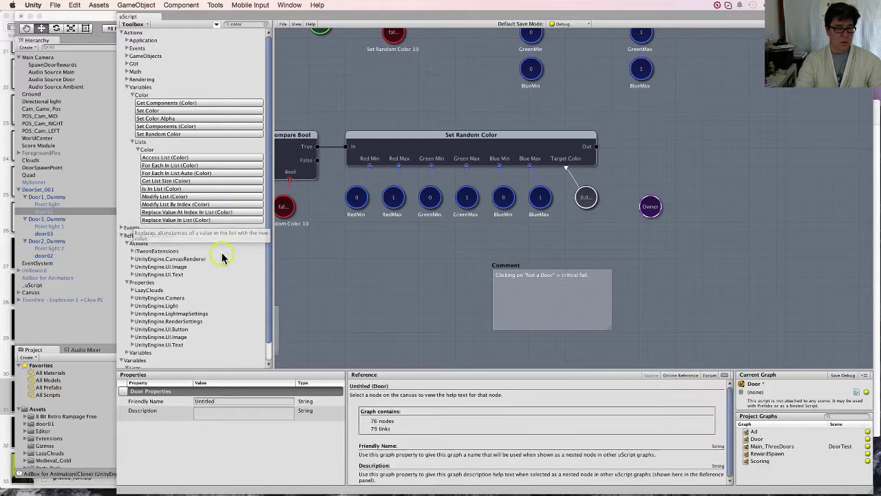
click(128, 87)
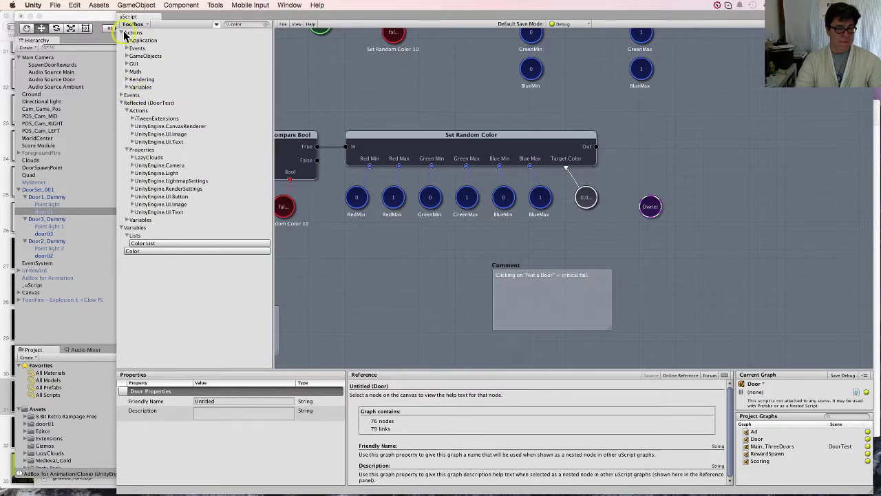
click(127, 55)
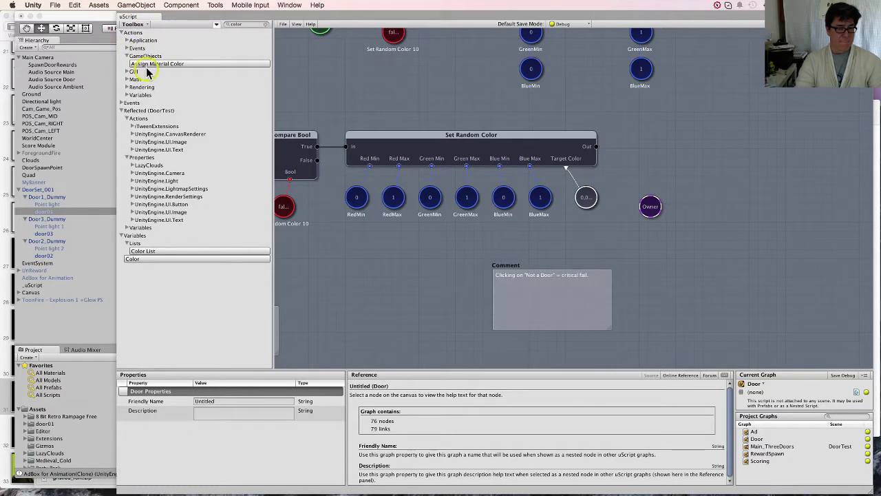
click(148, 63)
drag(636, 248, 680, 169)
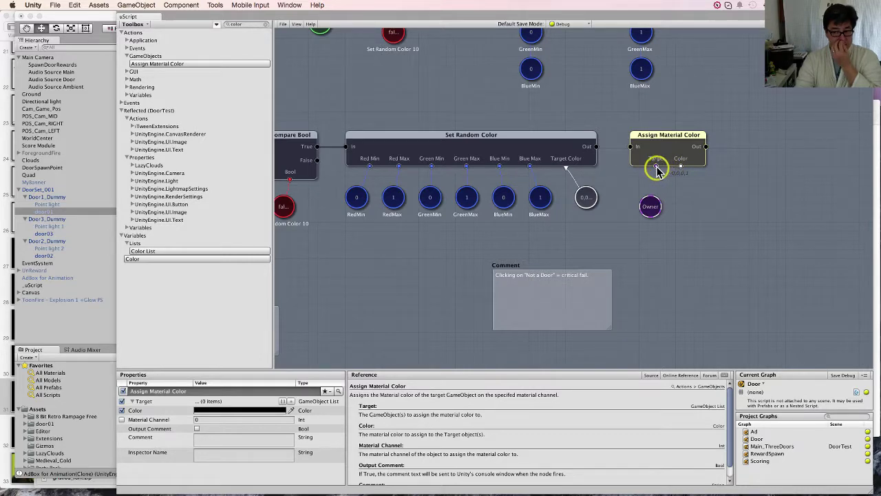
- Wire Assign Material Color to Owner, Set Random Color's output and the target color variable, and save the graph as Debug
drag(658, 171, 647, 205)
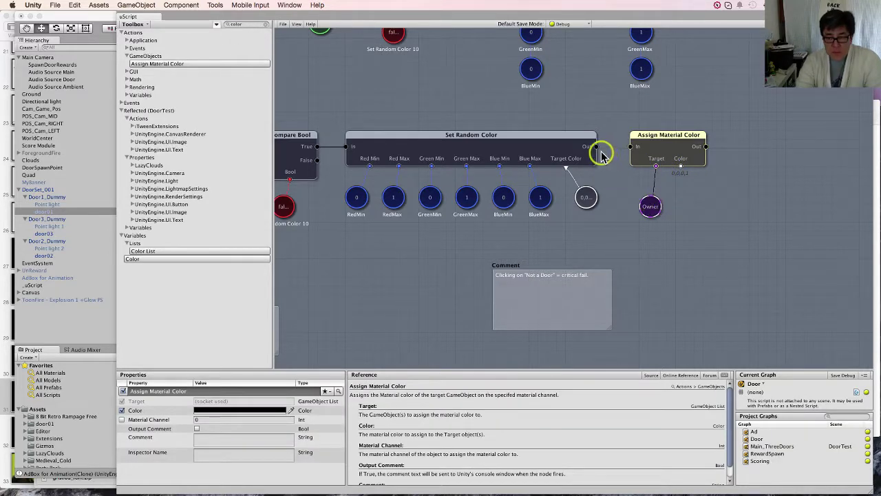
drag(596, 147, 630, 146)
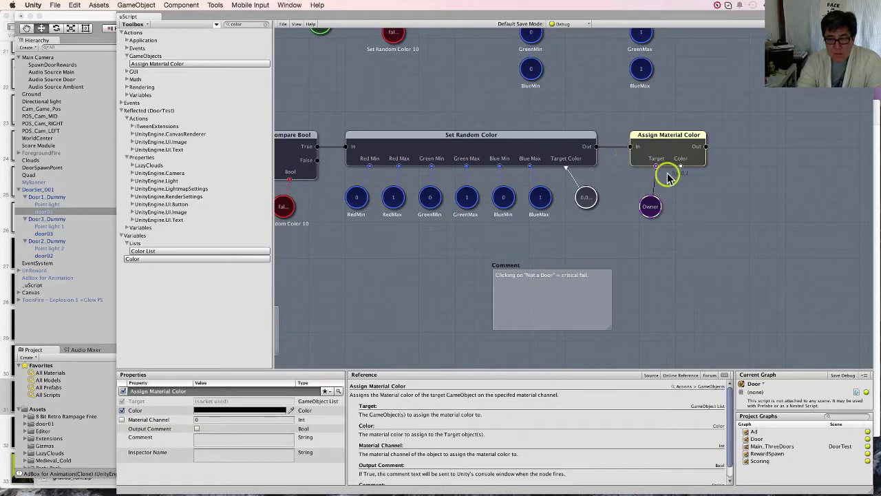
drag(681, 167, 586, 197)
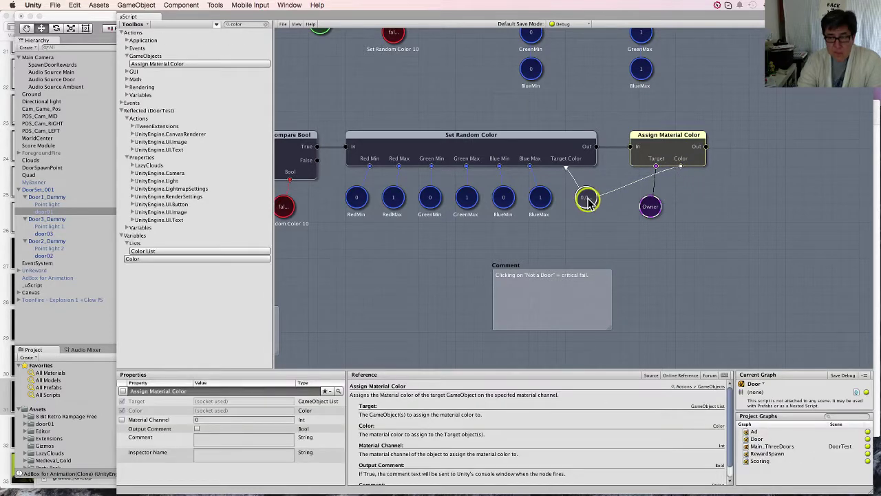
click(284, 24)
click(297, 82)
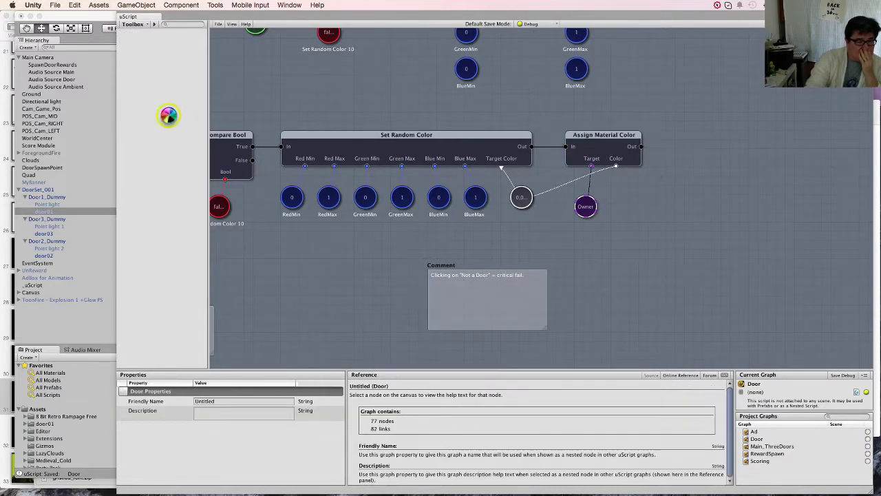
- Collapse DoorSet_001 in the scene hierarchy and deactivate it
click(19, 193)
click(18, 190)
click(28, 190)
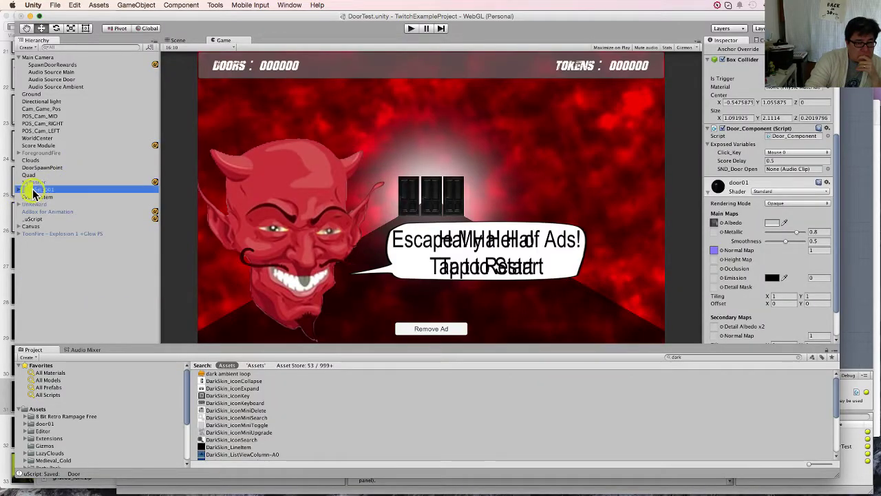
click(723, 49)
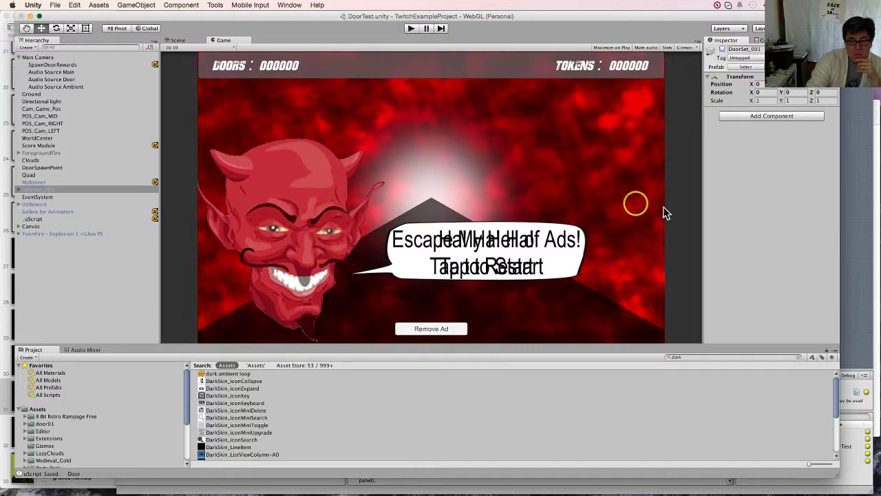
- Return to the uScript editor and save the Door graph once more as Debug
click(854, 212)
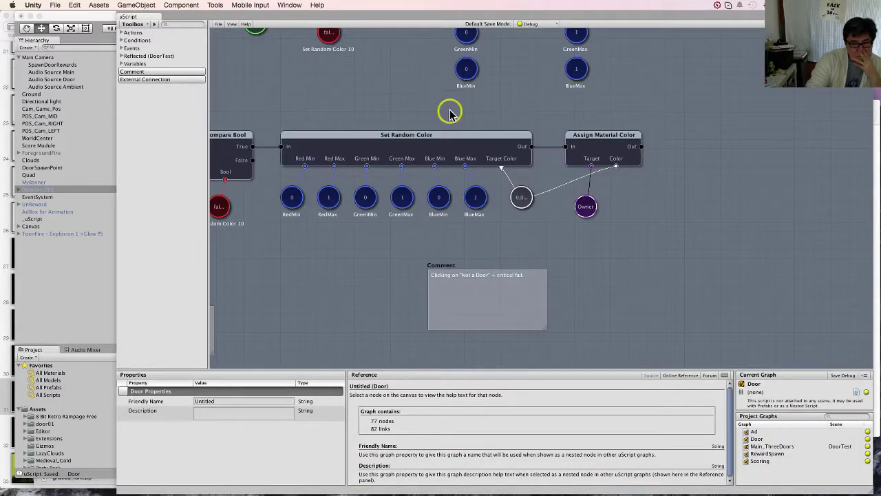
click(219, 25)
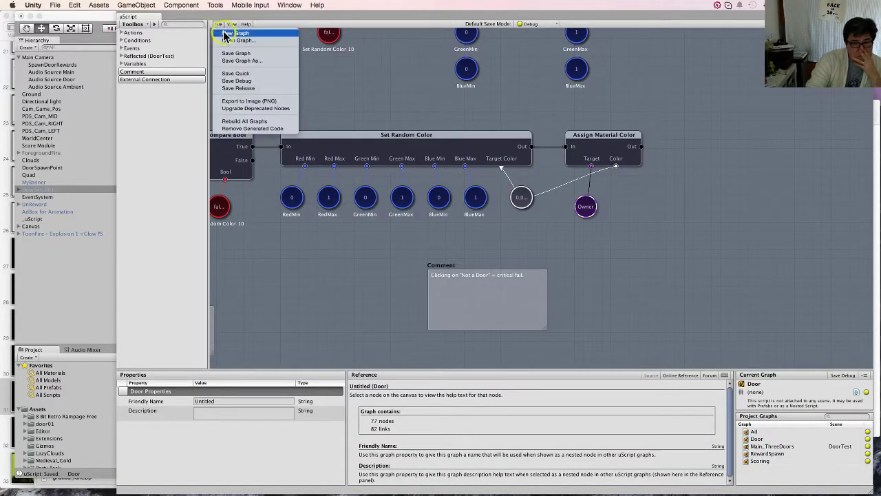
click(231, 81)
- Run the game in the Unity editor and open several doors to check their material colors
click(101, 16)
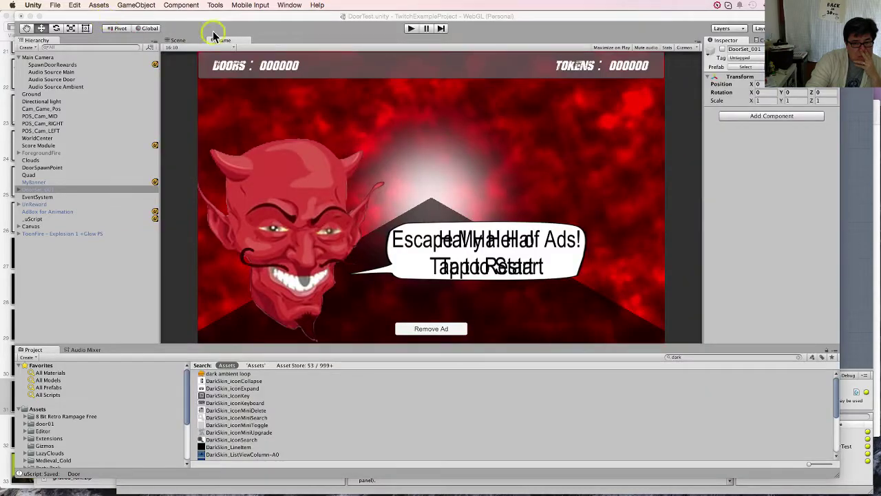
click(413, 29)
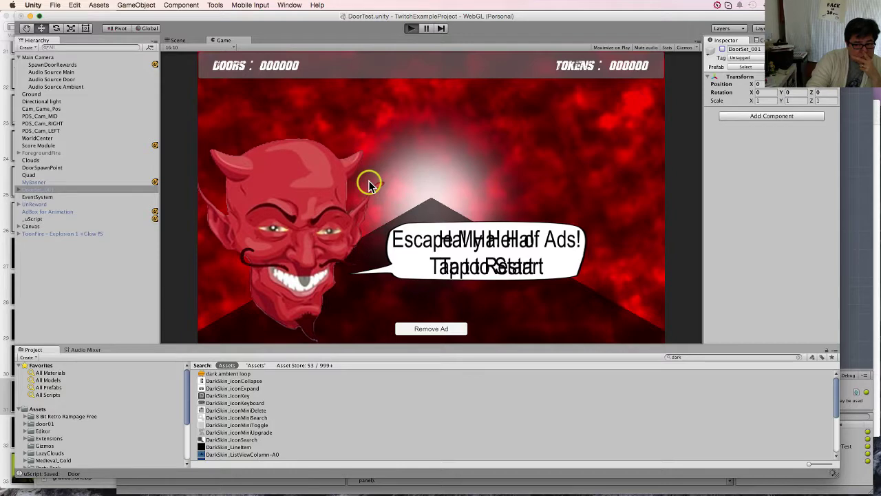
key(super+p)
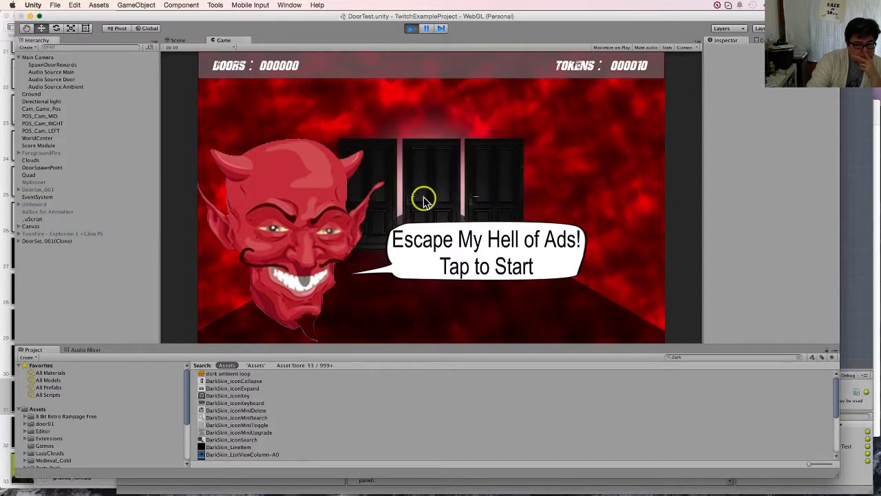
click(433, 203)
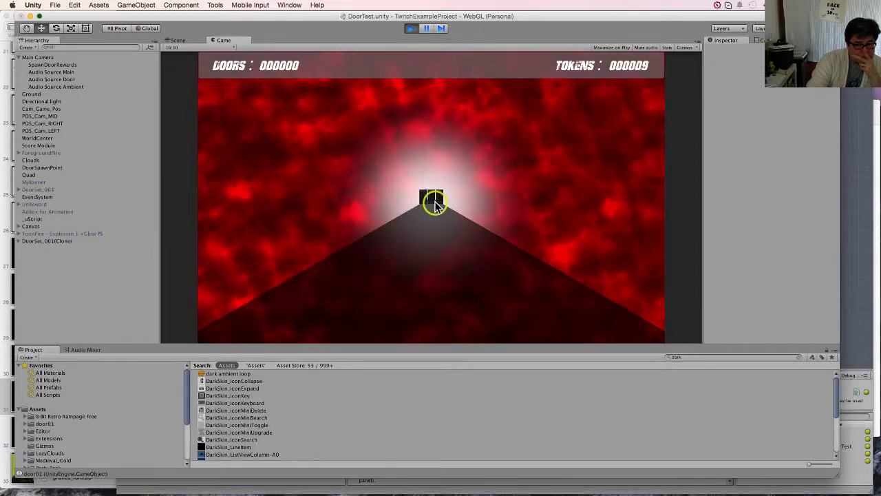
click(434, 203)
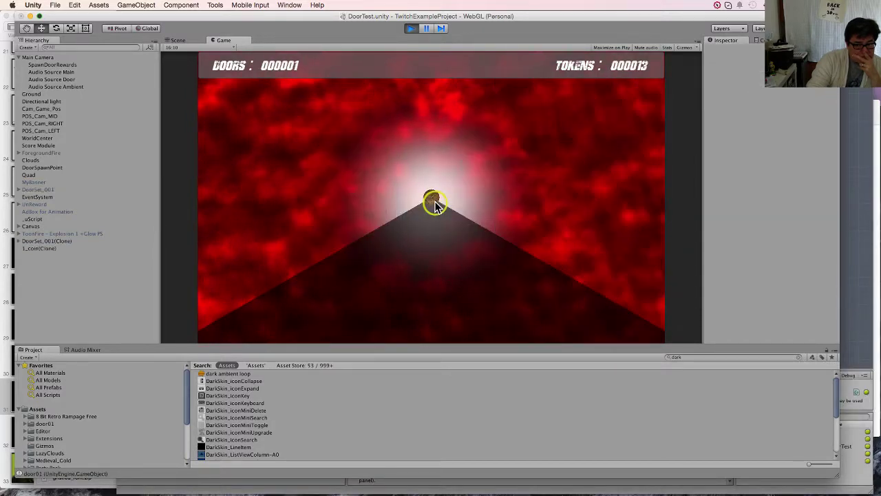
click(435, 205)
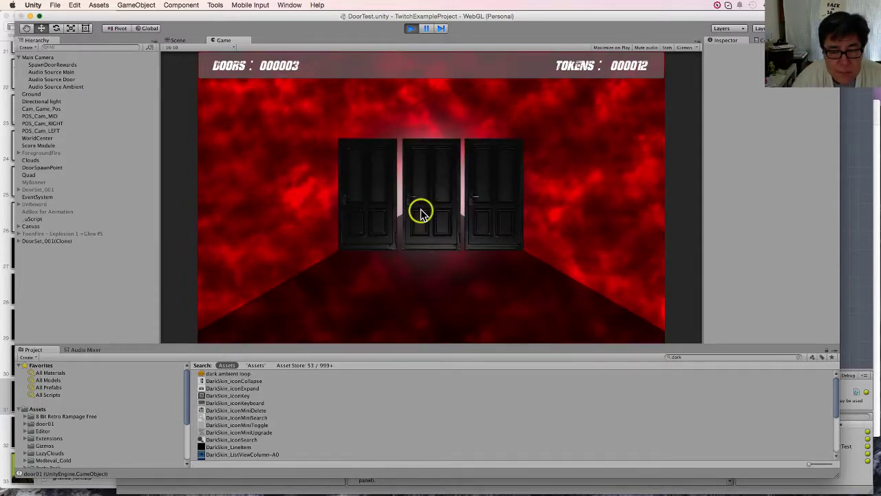
click(421, 213)
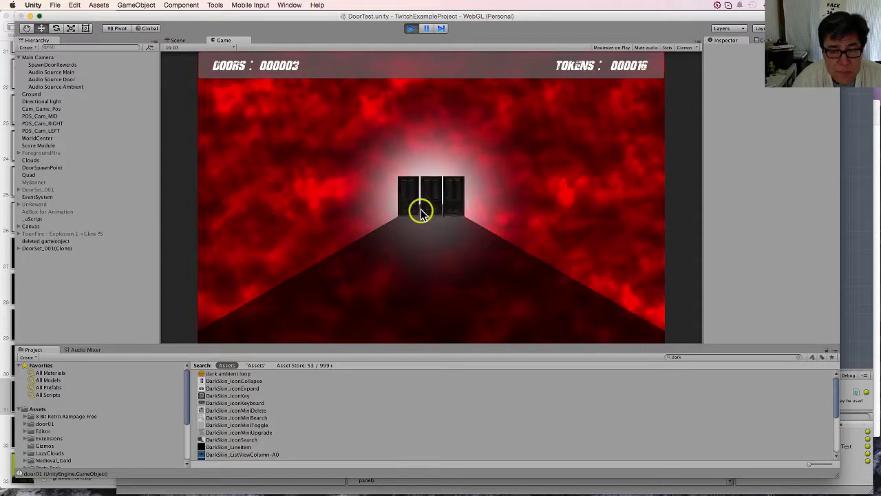
click(422, 212)
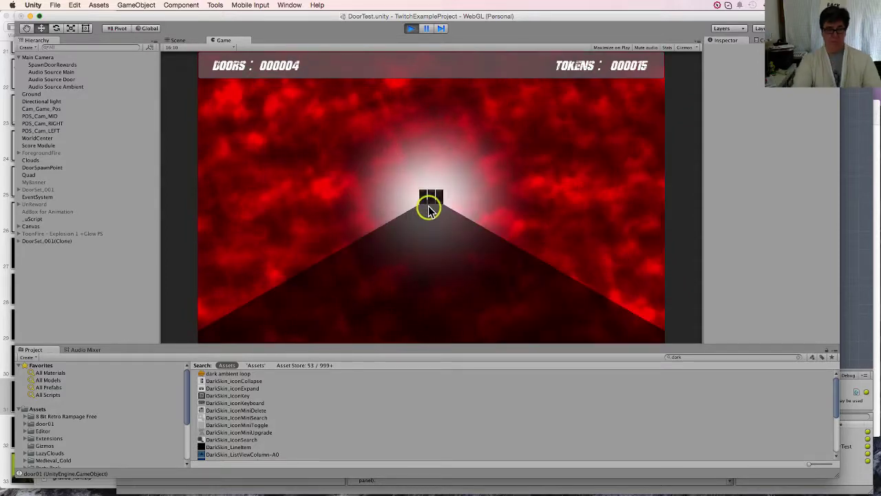
- Set the RedMax and GreenMax variables feeding the Set Random Color node of the Door graph to 255
click(854, 262)
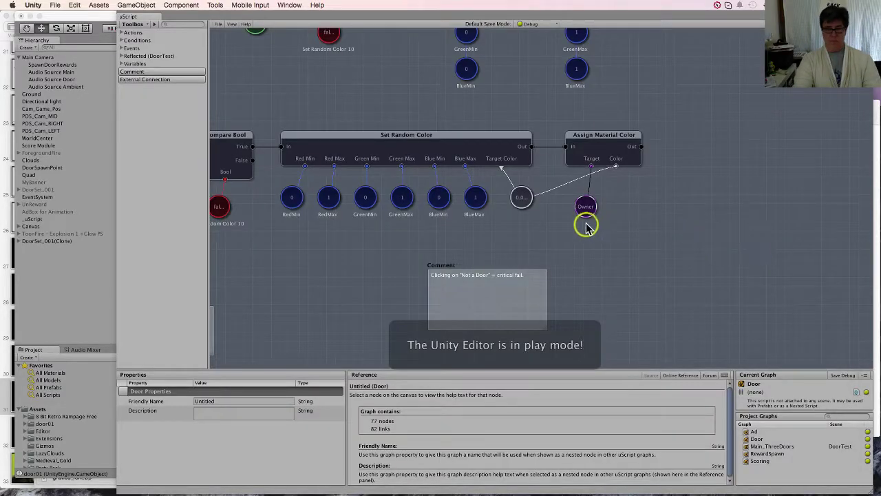
click(402, 201)
click(329, 199)
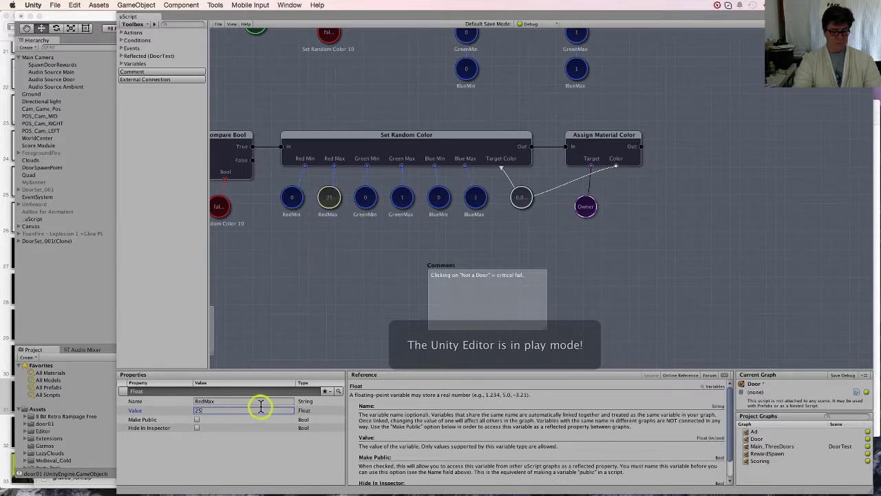
text(6)
click(402, 197)
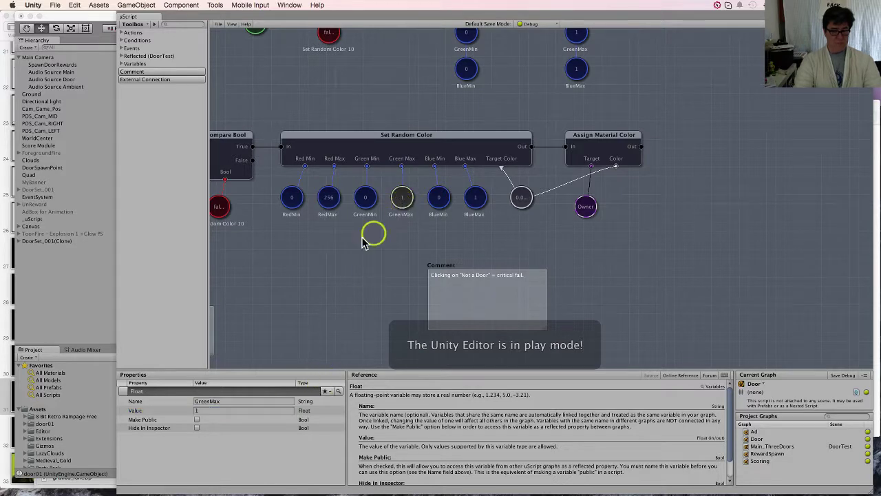
click(213, 411)
text(255)
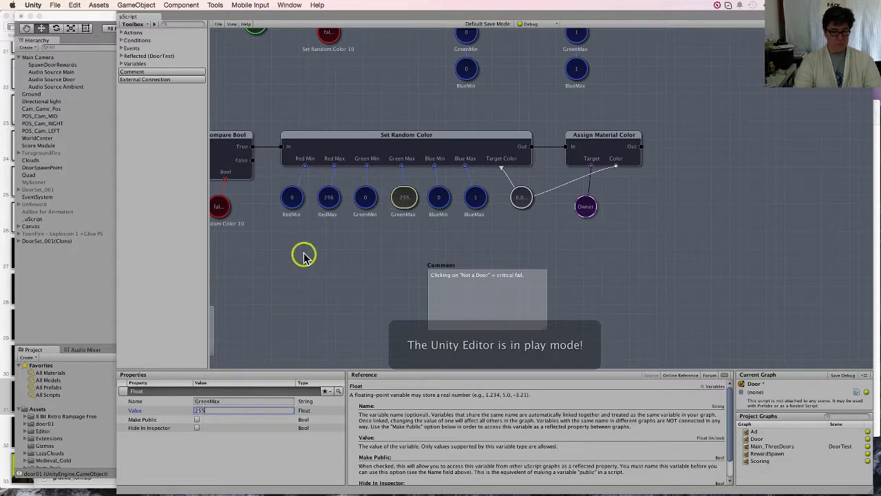
click(329, 197)
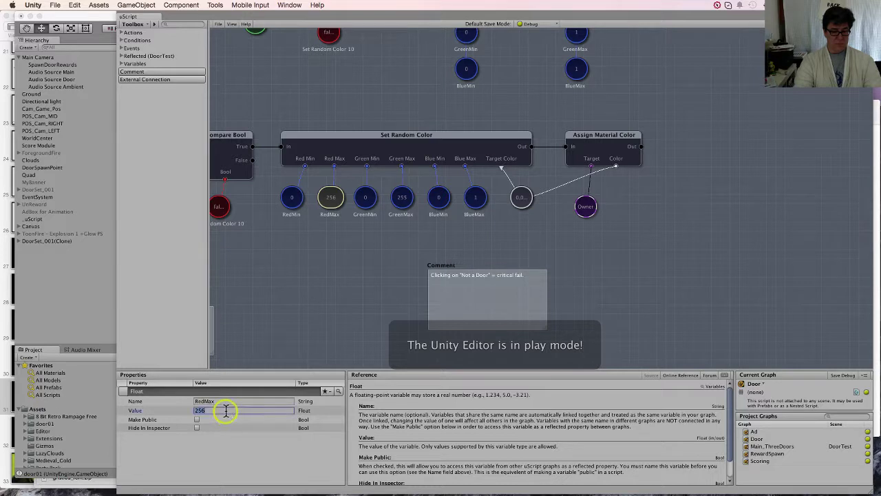
click(225, 410)
text(255)
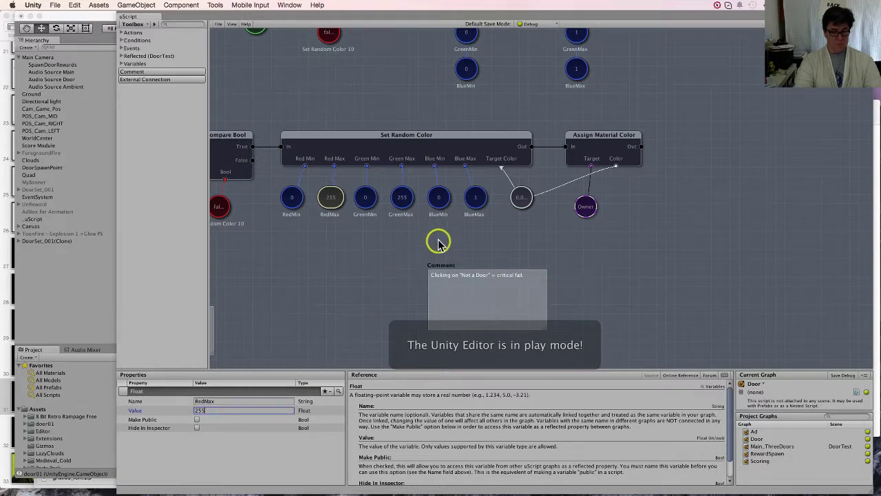
- Set the Set Random Color node's BlueMax variable to 255 and its RedMin variable to 100
click(475, 198)
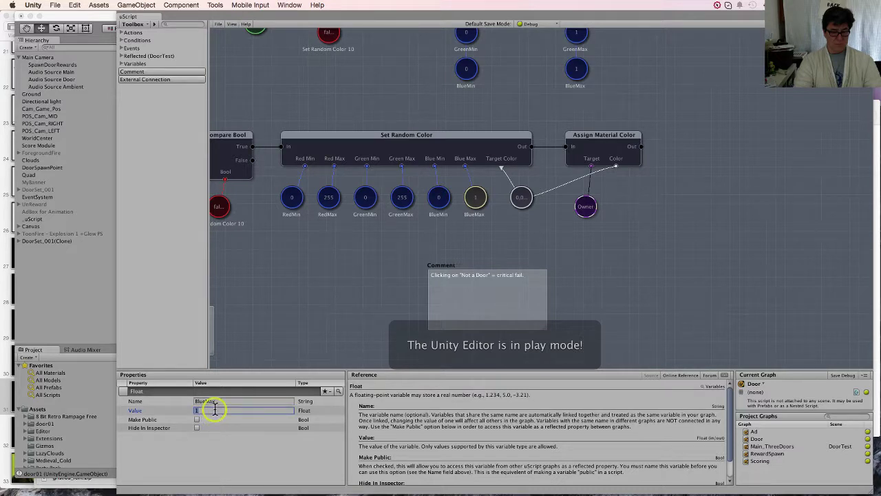
click(219, 410)
text(255)
click(291, 197)
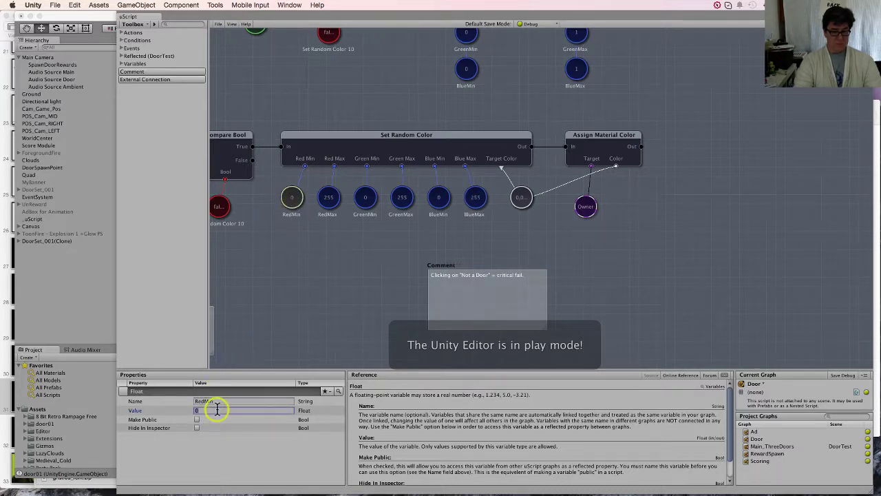
text(100)
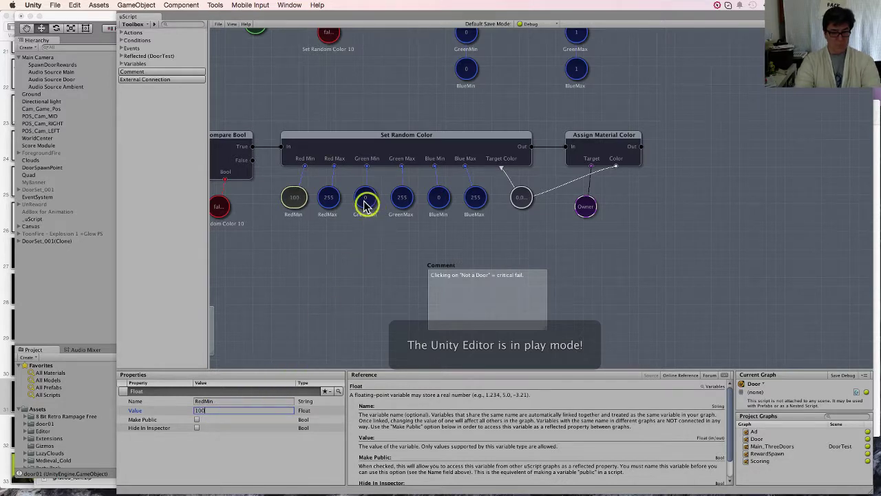
- Set the GreenMin and BlueMin variables feeding the Set Random Color node to 100
click(365, 201)
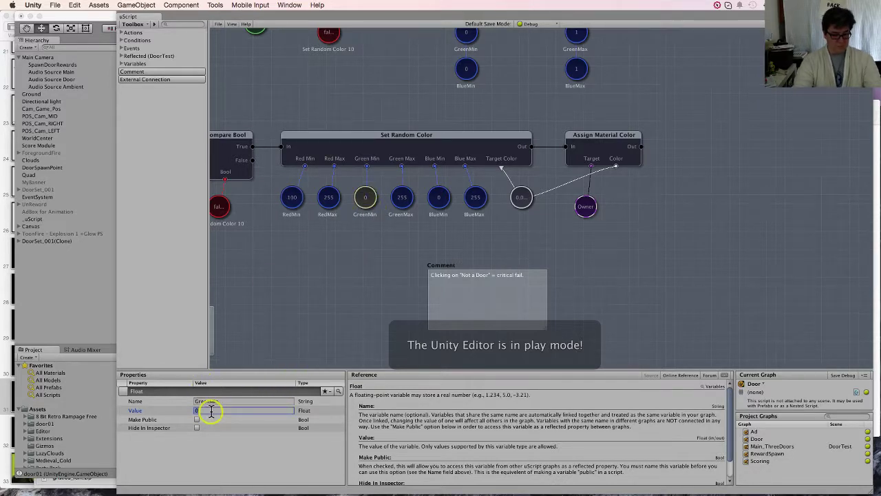
text(100)
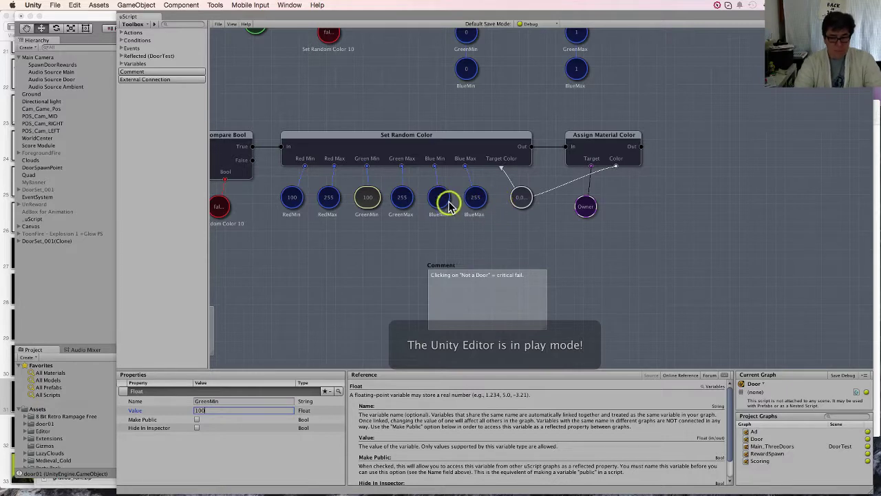
click(441, 200)
click(232, 409)
text(1)
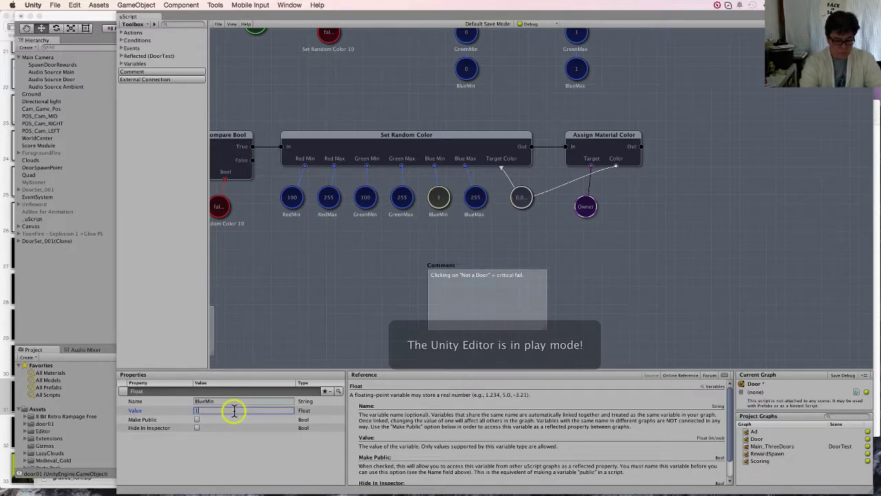
- Open several doors in the running game to check their material colors, and stop play mode
click(100, 284)
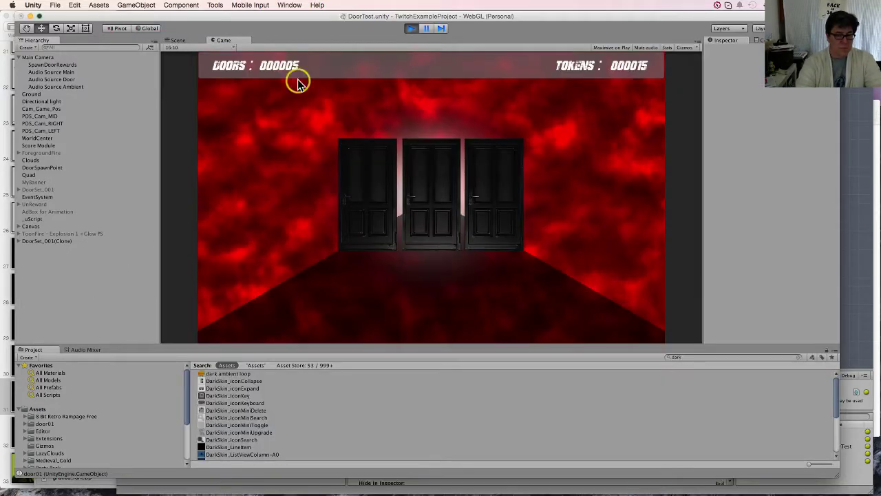
click(375, 178)
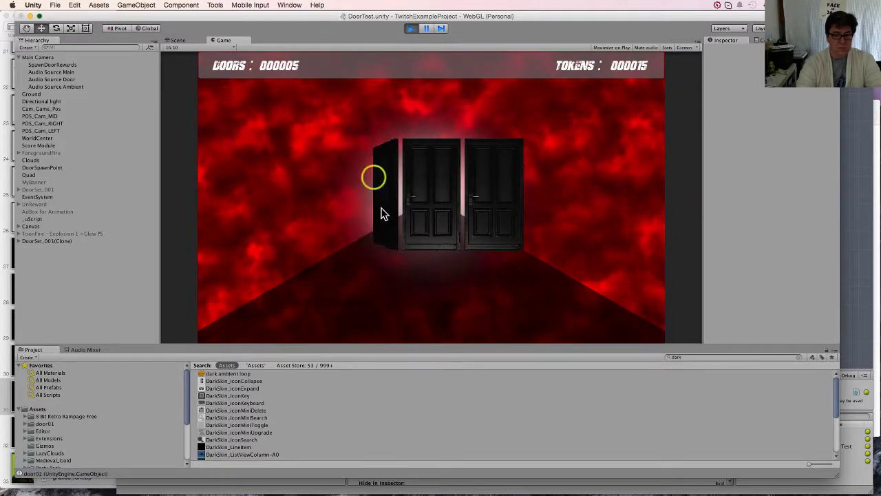
click(406, 227)
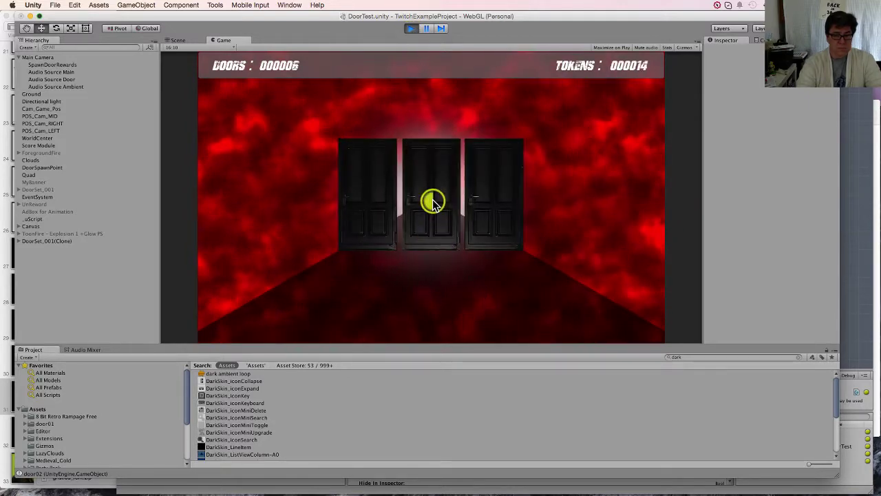
click(430, 198)
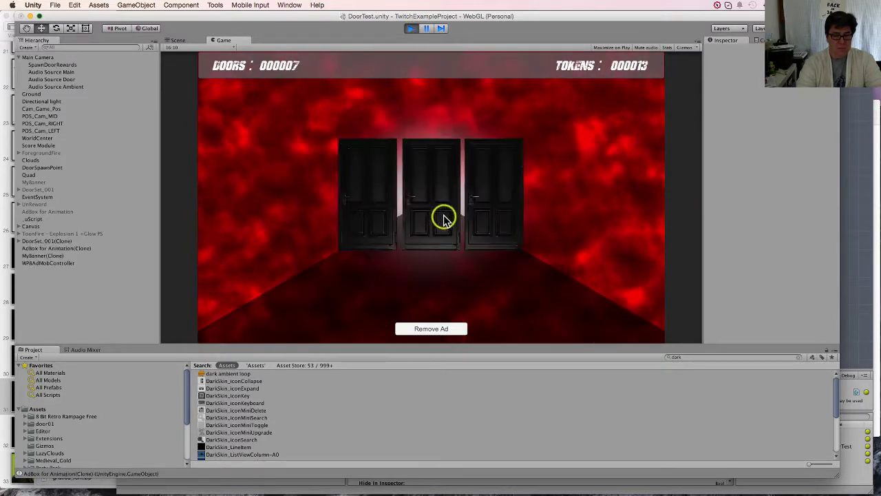
click(441, 214)
click(431, 200)
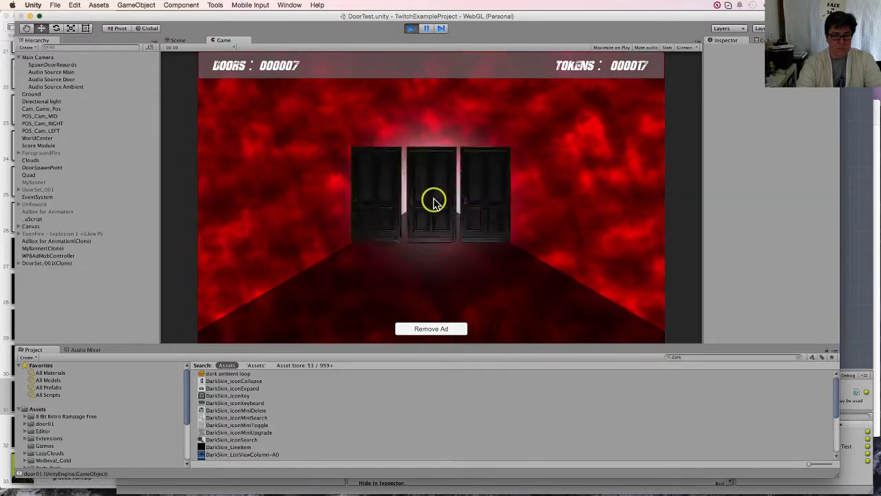
click(503, 200)
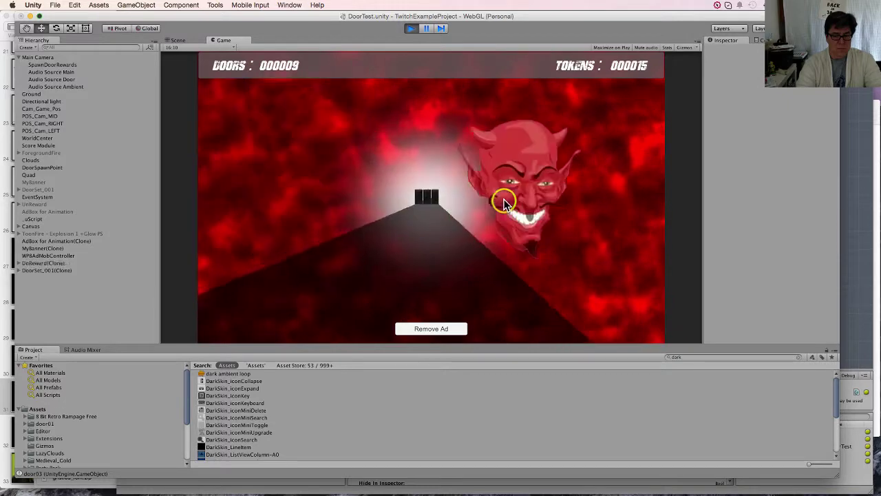
click(429, 201)
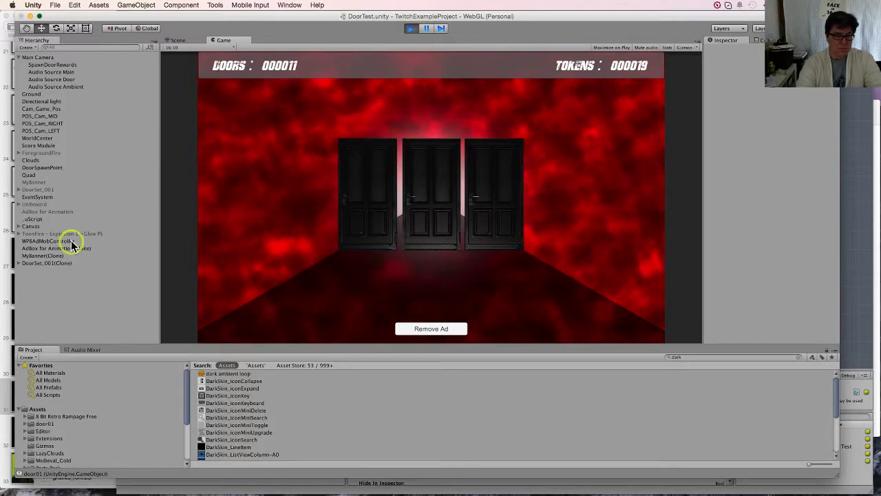
click(413, 29)
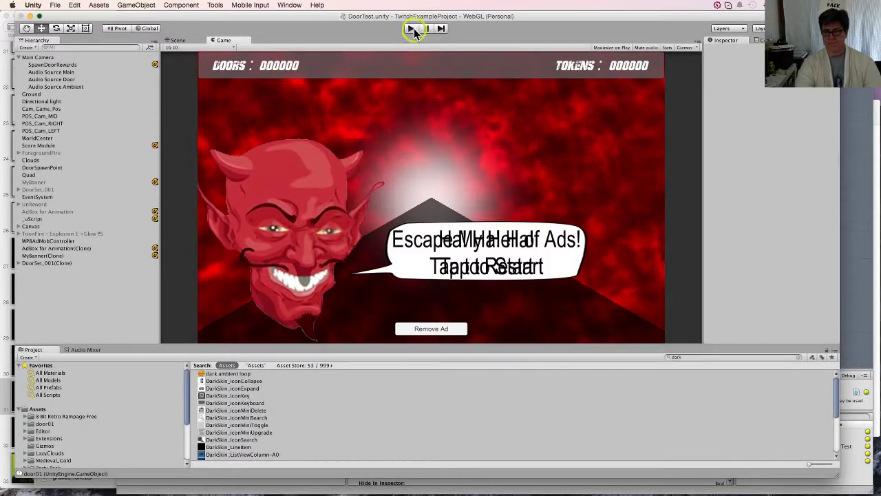
- Return to the uScript editor and save the Door graph with the new color ranges as Debug
click(861, 198)
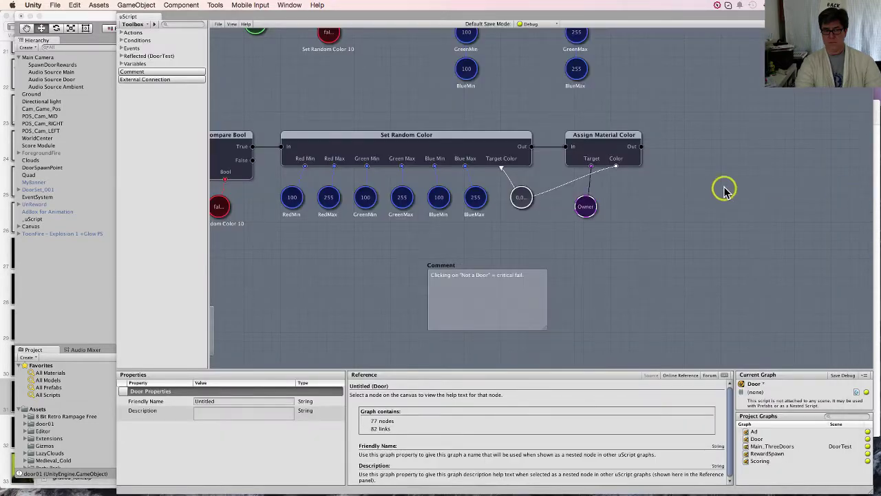
scroll(693, 197, up, 2)
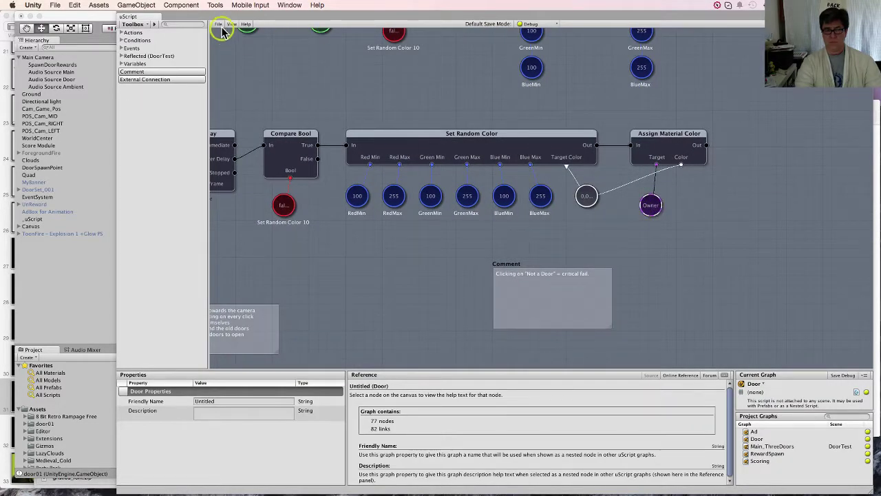
click(218, 25)
click(320, 165)
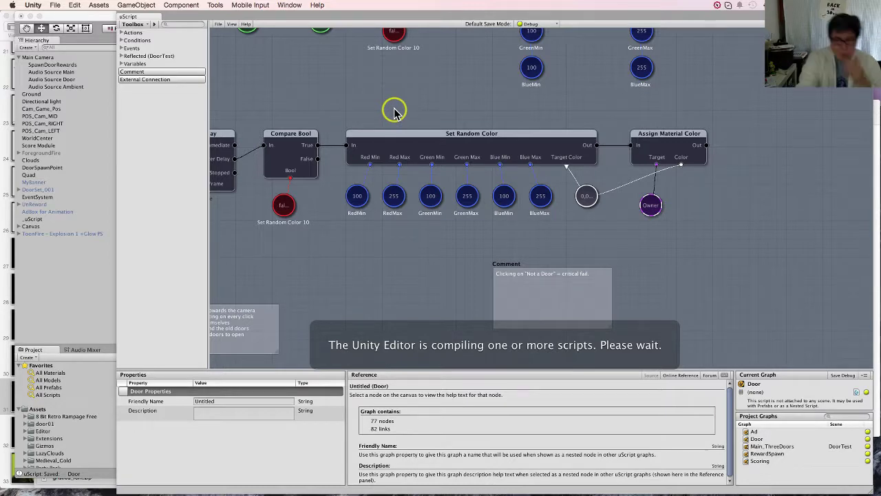
- Review the Door graph's color logic and inspect the string variable wired to input B of the Compare String node
middle_drag(396, 114, 474, 118)
scroll(473, 119, left, 5)
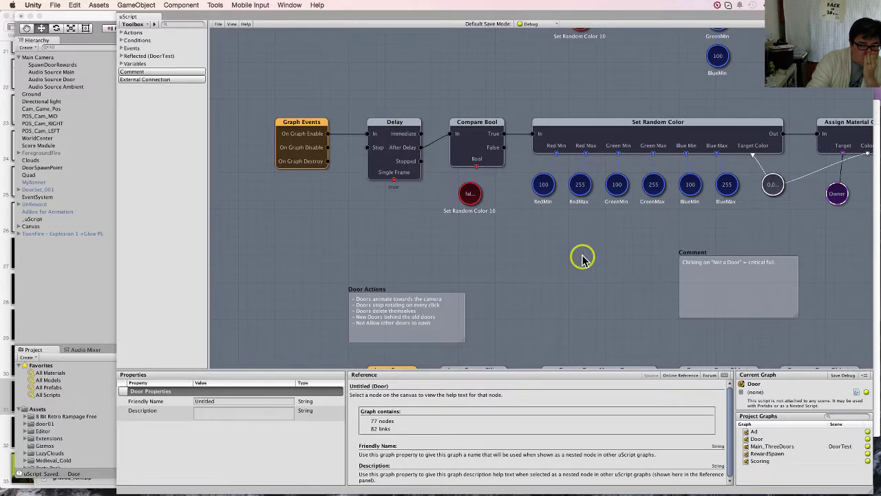
scroll(582, 258, up, 5)
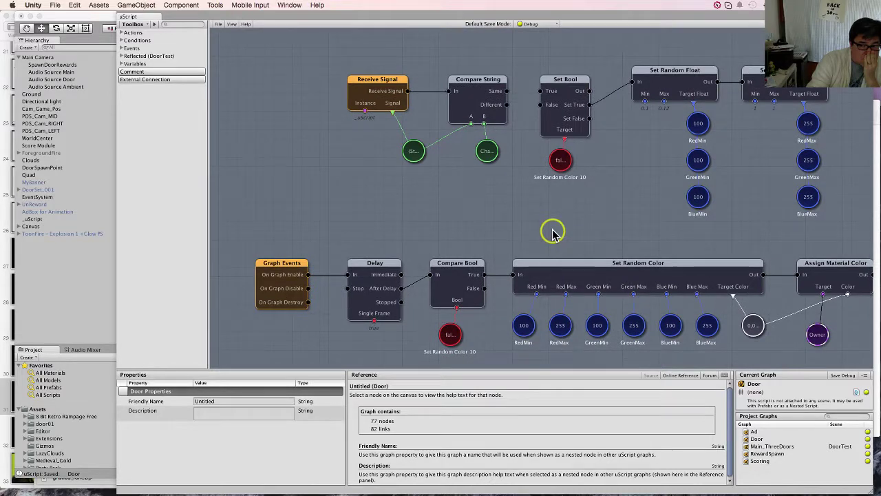
click(490, 158)
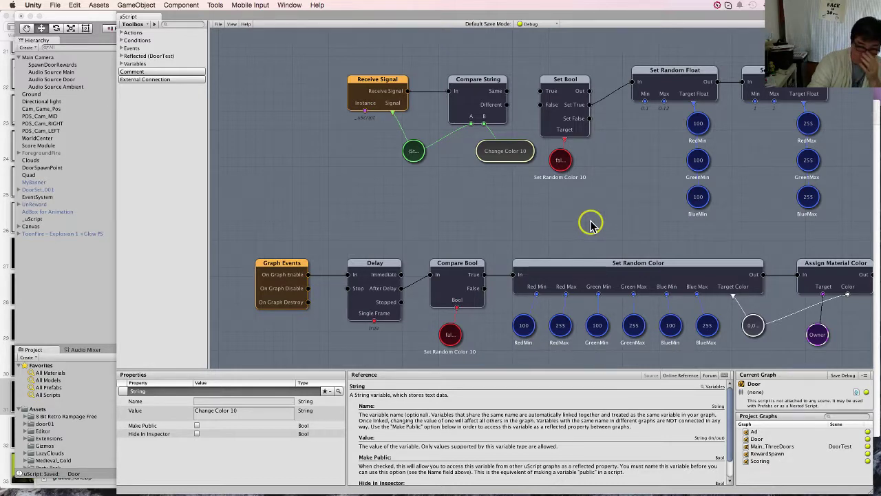
- Run the game again, open several doors to check their colors, stop play mode and return to the uScript editor
click(114, 279)
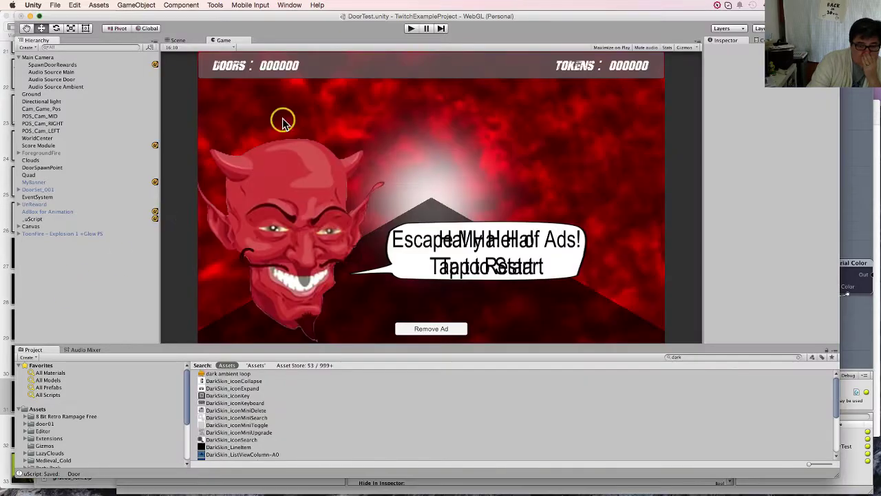
click(409, 31)
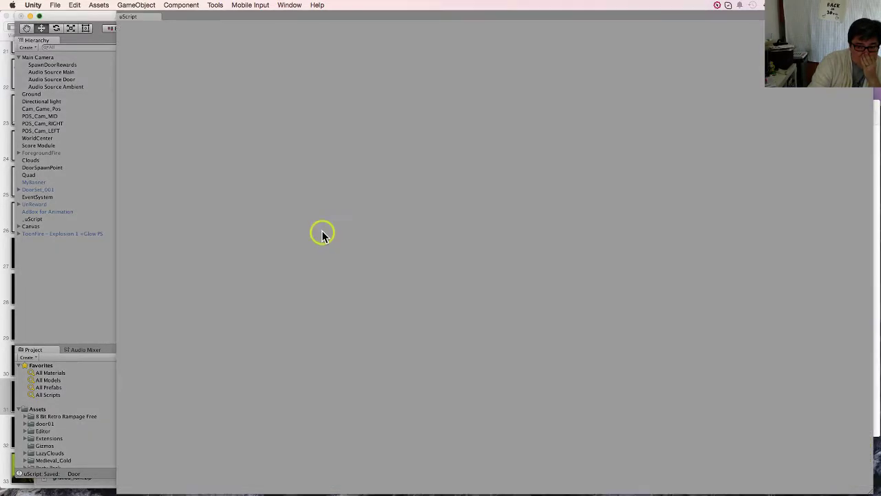
click(64, 309)
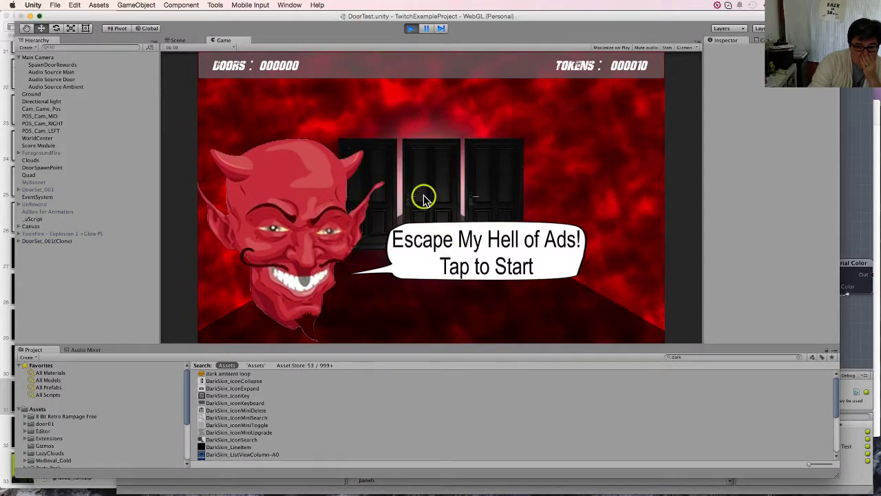
click(422, 197)
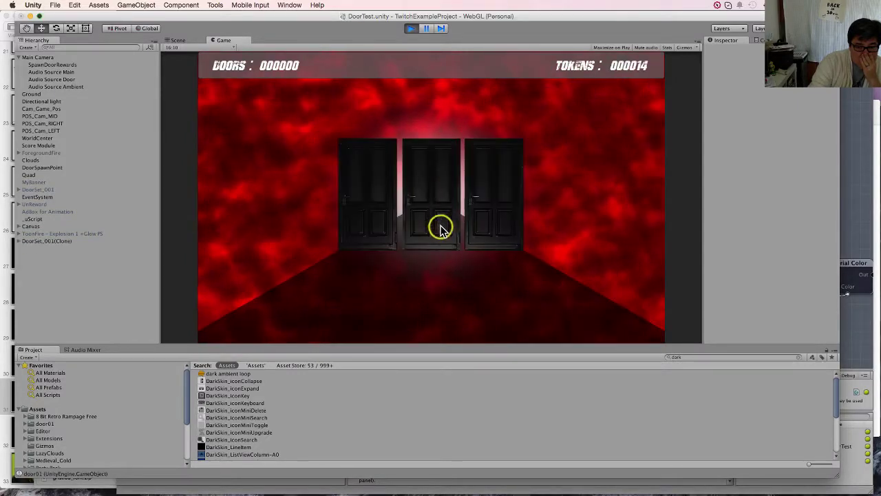
click(439, 228)
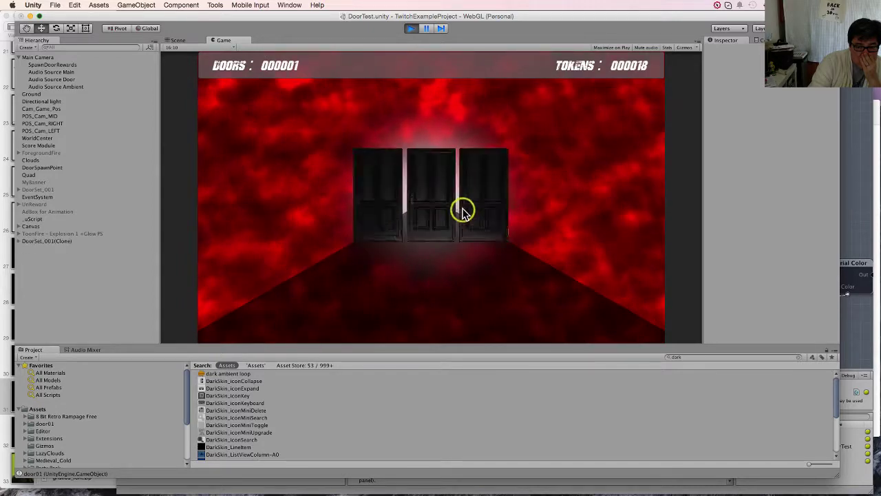
click(463, 211)
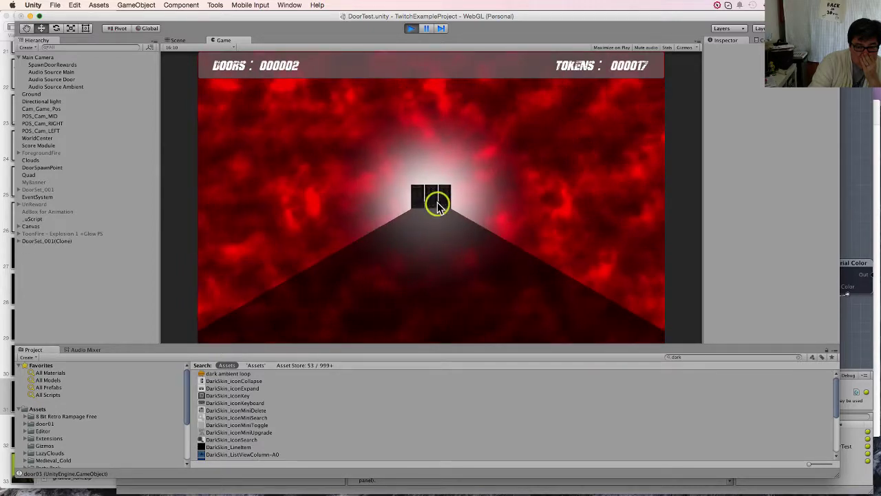
click(438, 205)
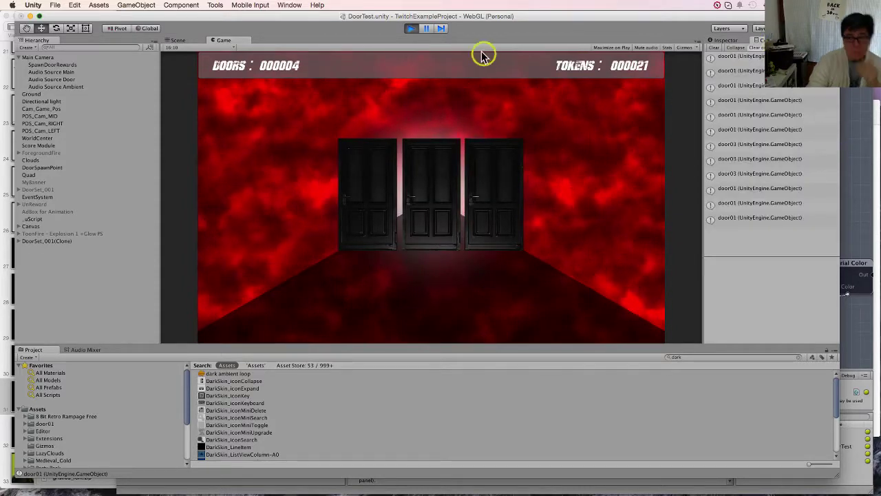
click(411, 28)
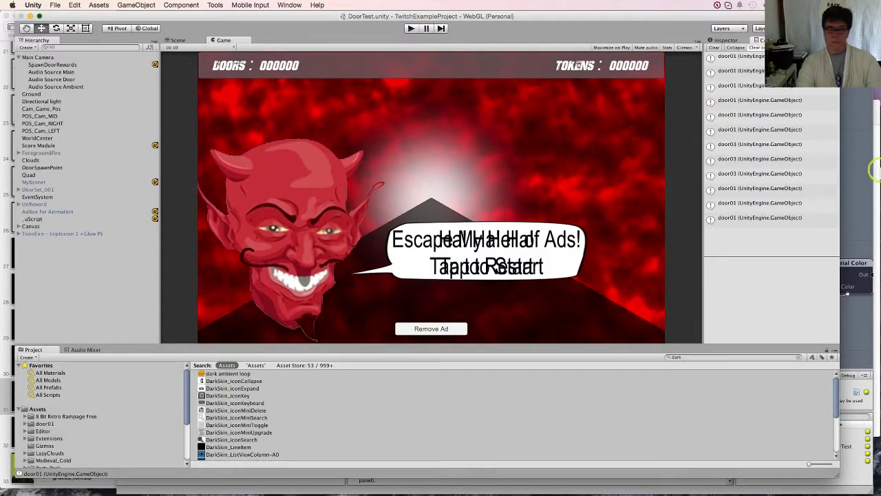
click(861, 177)
right_click(479, 221)
mouse_move(507, 220)
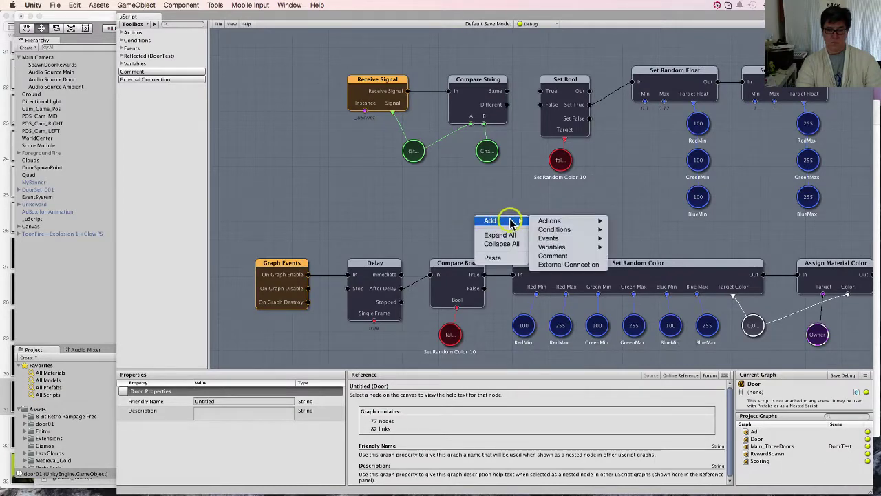
mouse_move(578, 248)
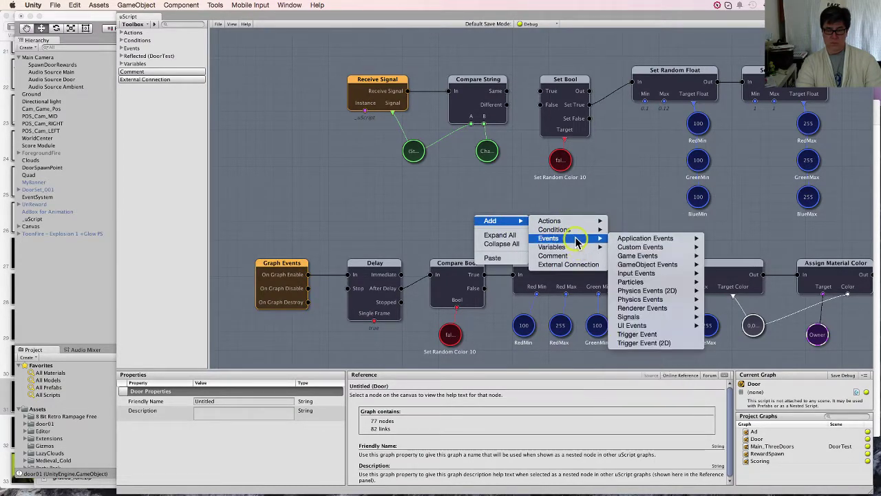
mouse_move(566, 221)
mouse_move(642, 269)
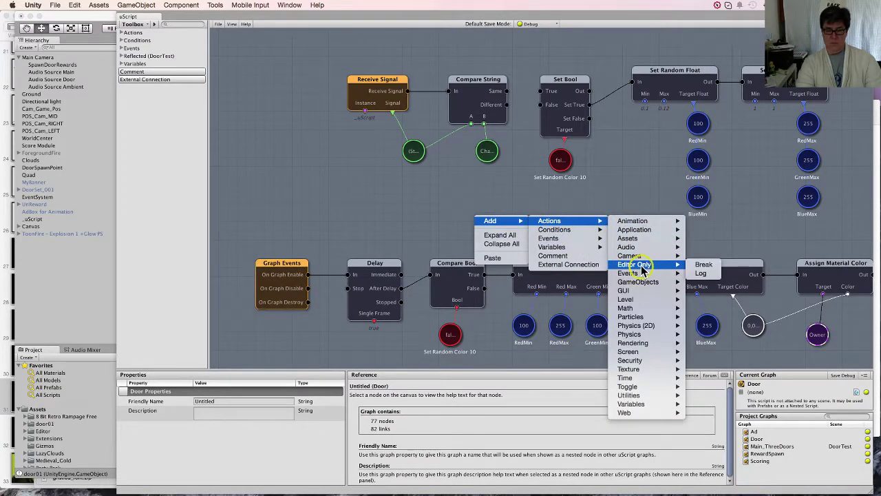
click(701, 273)
middle_drag(521, 244, 453, 173)
mouse_move(428, 172)
mouse_down()
mouse_move(395, 163)
mouse_move(448, 159)
mouse_up()
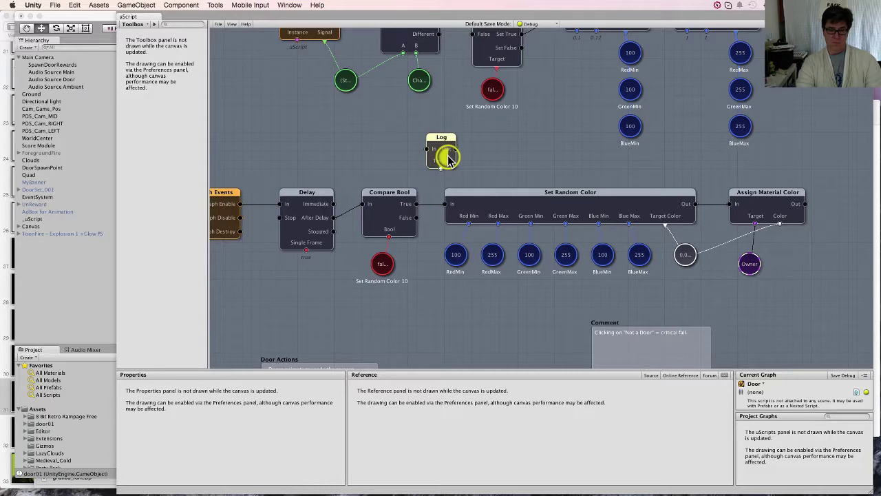
key(Delete)
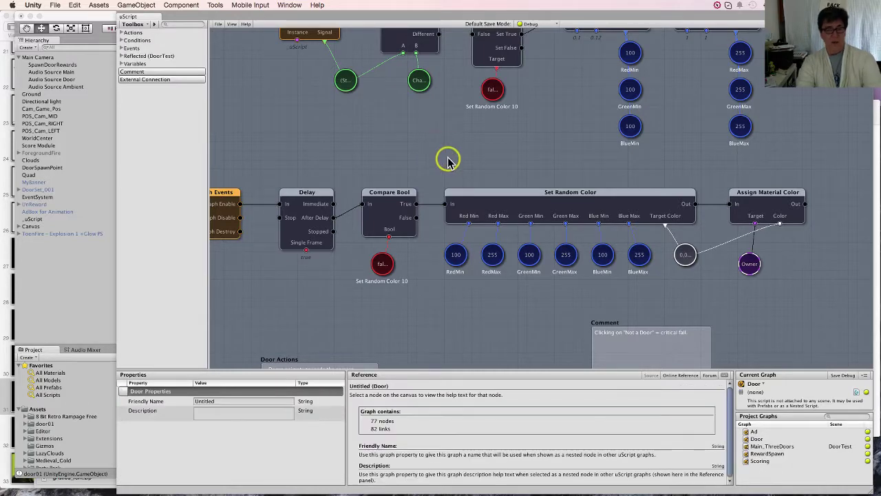
- Link Delay's After Delay output directly to Set Random Color, and move the disconnected Compare Bool node and its bool variable aside
middle_drag(401, 161, 455, 217)
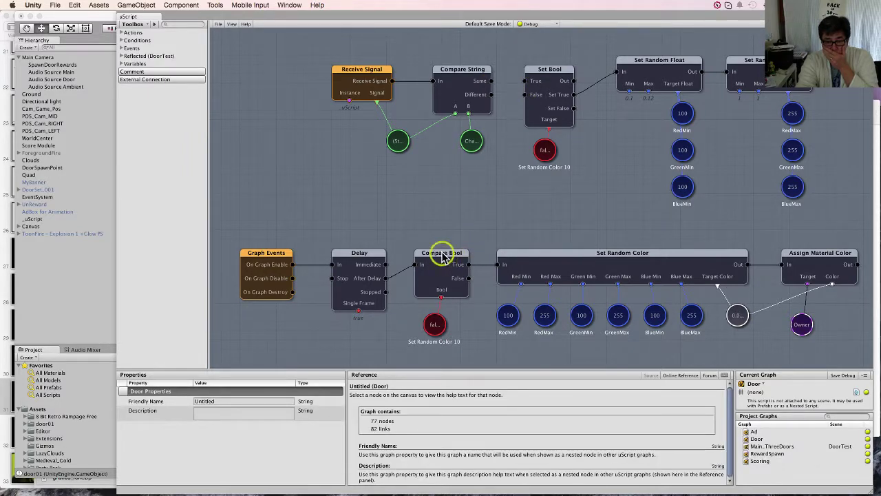
drag(386, 280, 448, 191)
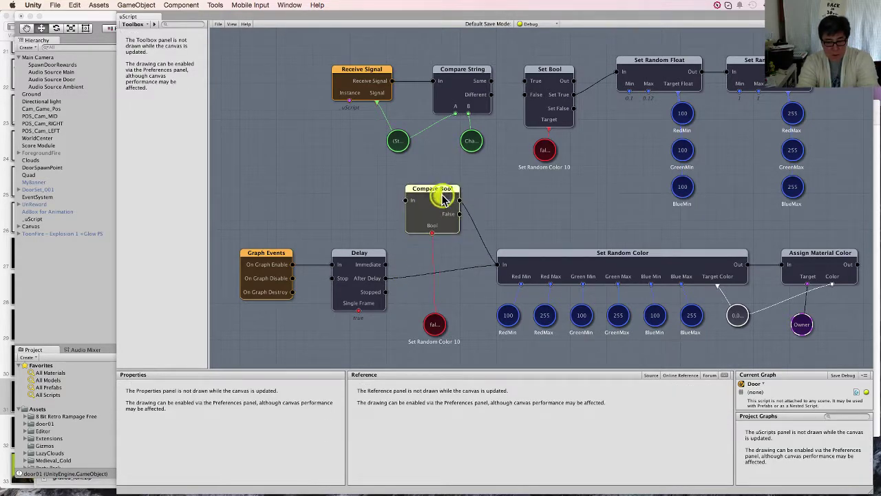
click(475, 227)
drag(435, 320, 428, 253)
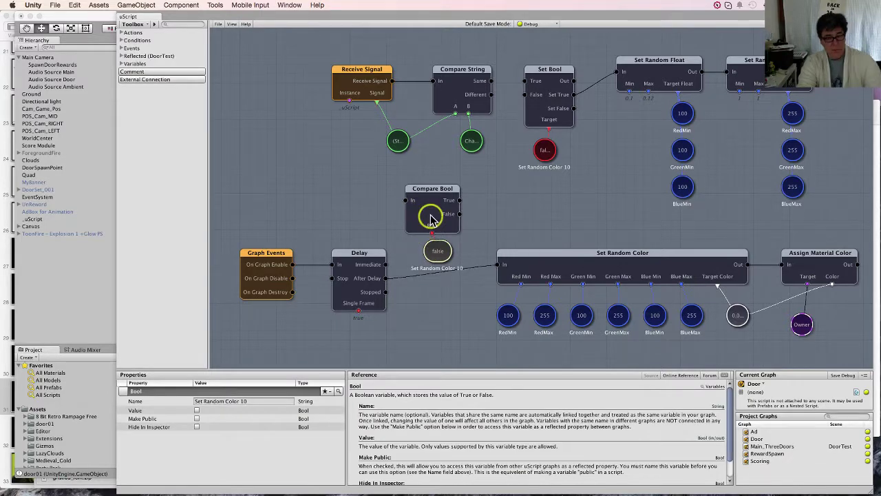
shift+drag(406, 211, 287, 164)
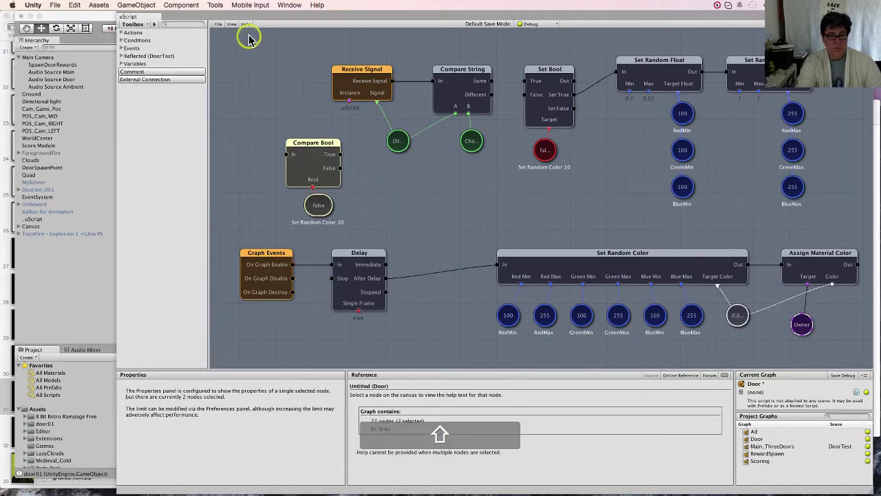
- Save the rewired Door graph as Debug
click(229, 28)
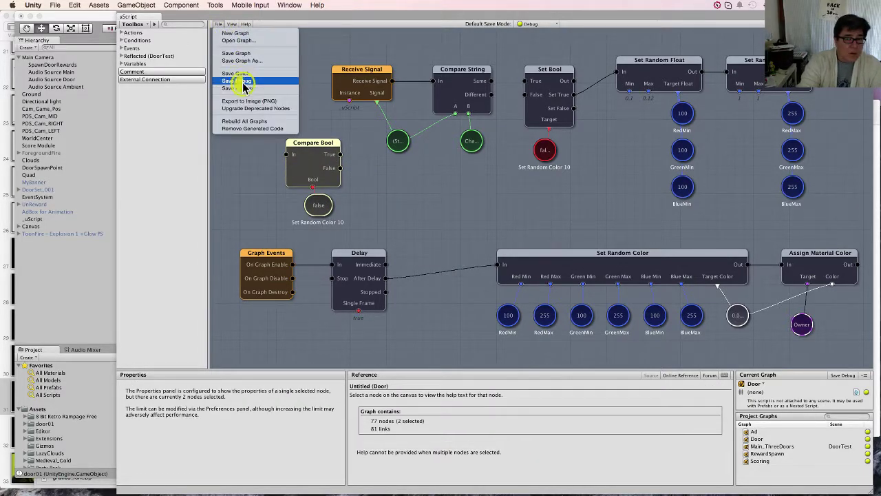
click(367, 108)
key(super+s)
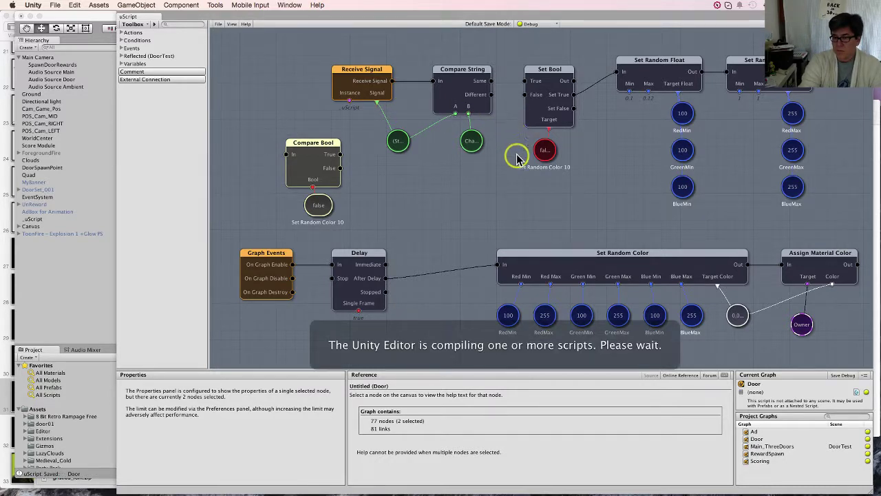
click(460, 217)
- Run the game in the main Unity window, open a series of doors to check their colors, and stop play mode
key(super+p)
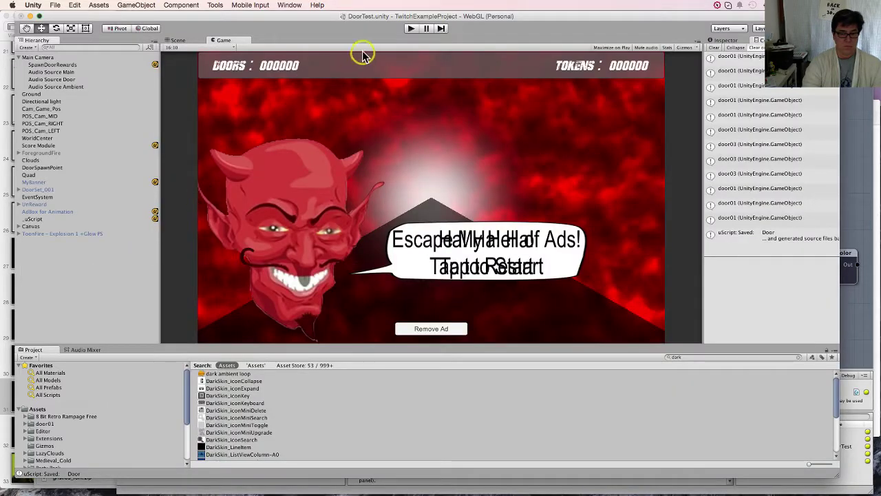
click(411, 29)
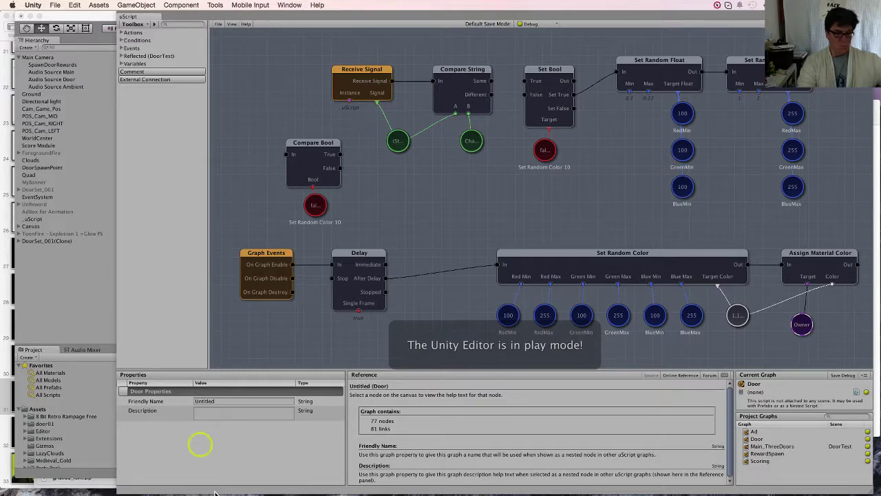
click(102, 315)
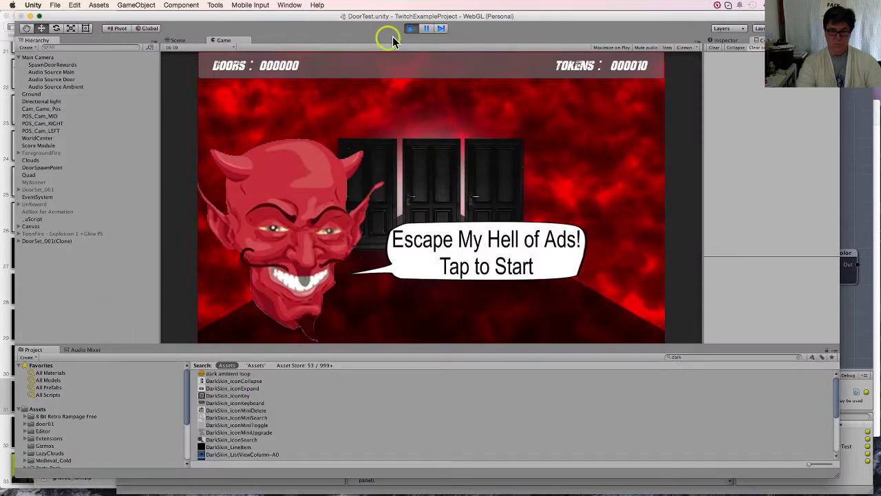
click(393, 186)
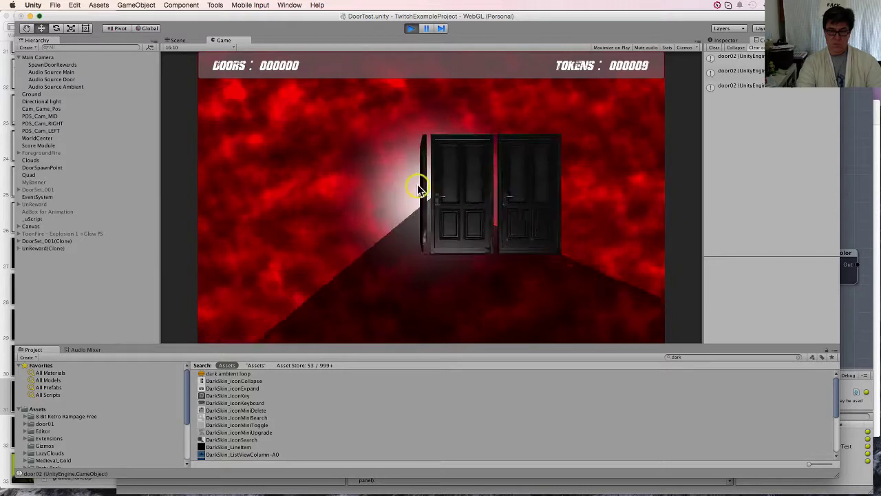
click(440, 222)
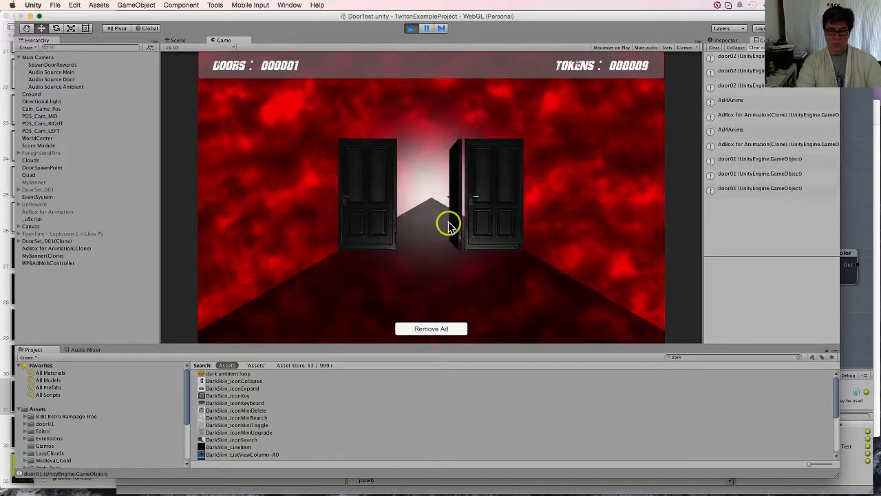
click(500, 219)
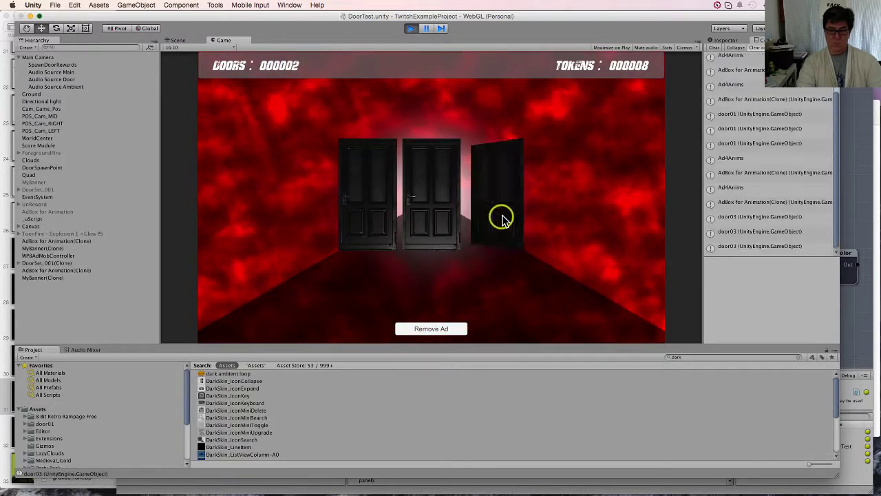
click(436, 191)
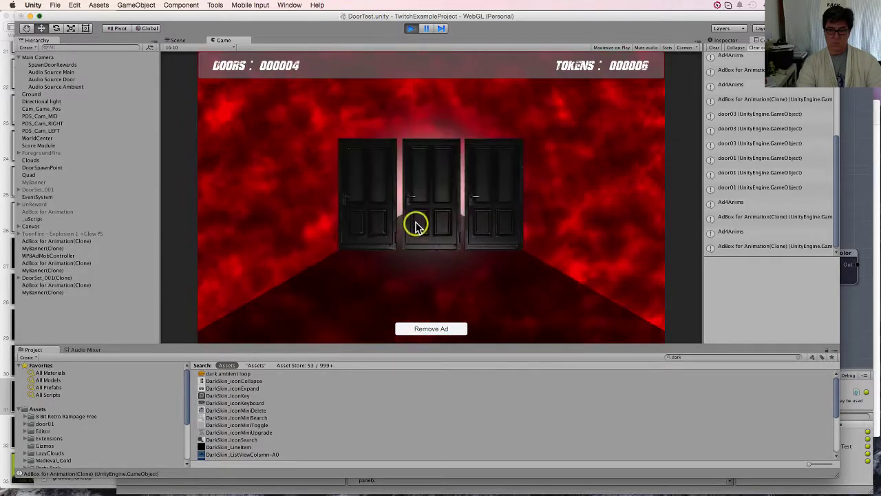
click(417, 224)
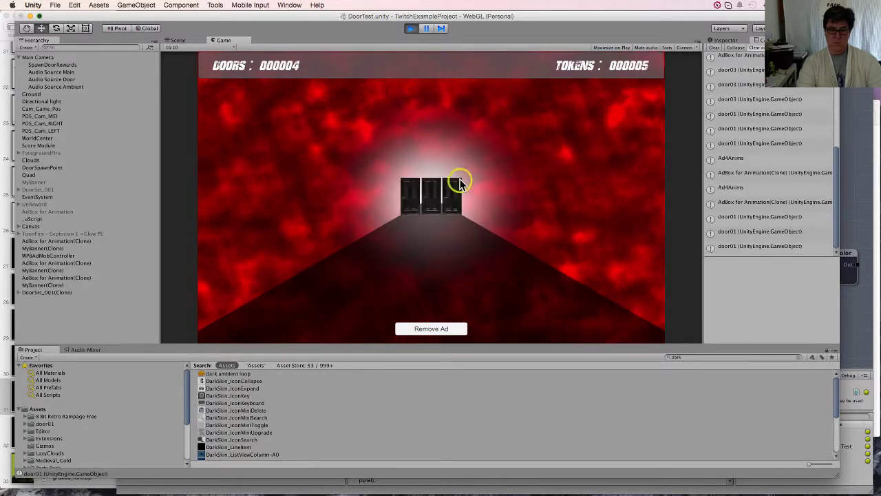
click(441, 191)
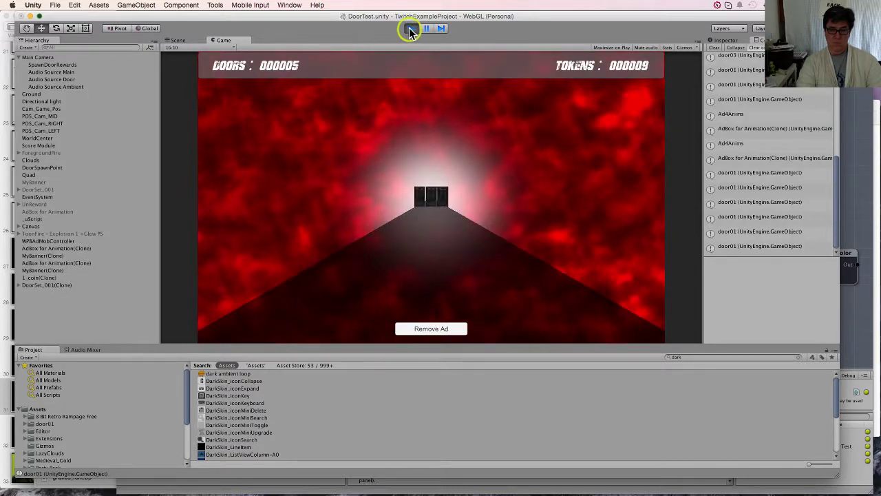
click(439, 201)
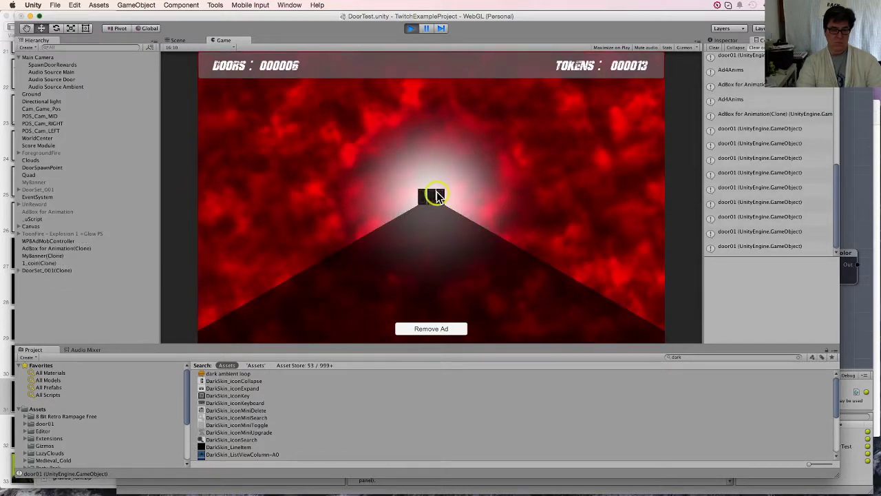
click(437, 194)
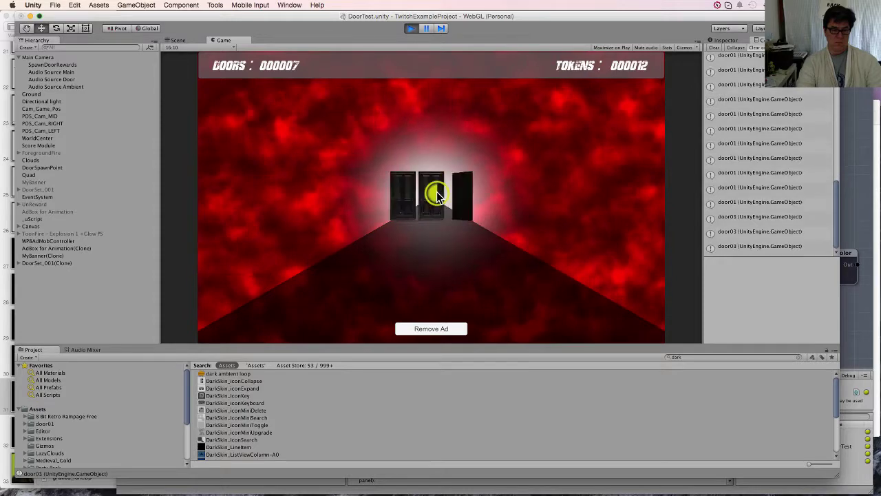
click(437, 193)
click(436, 193)
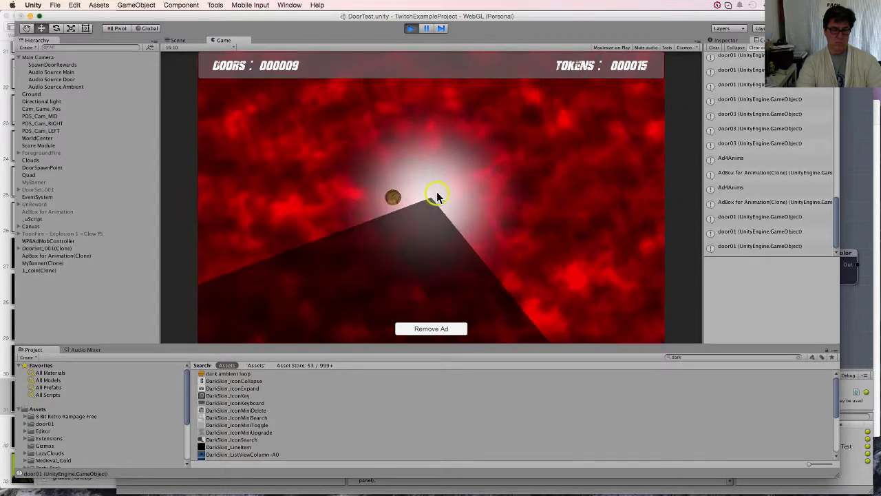
click(437, 194)
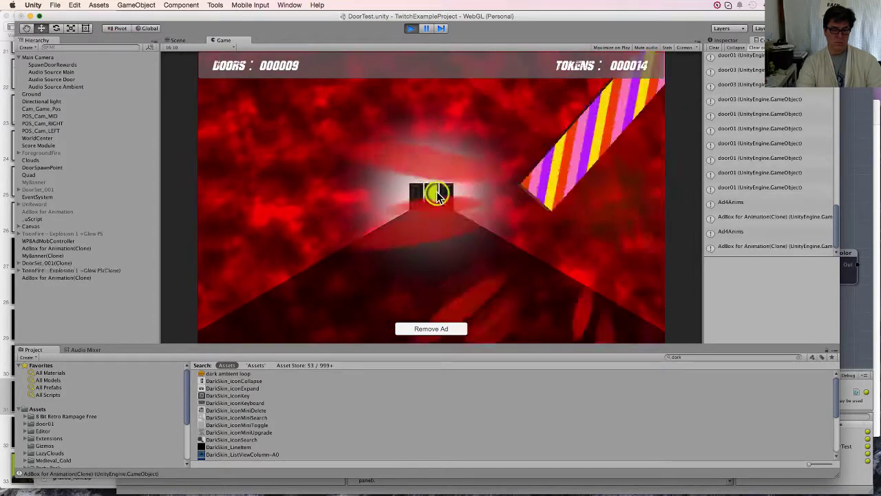
click(437, 195)
click(437, 195)
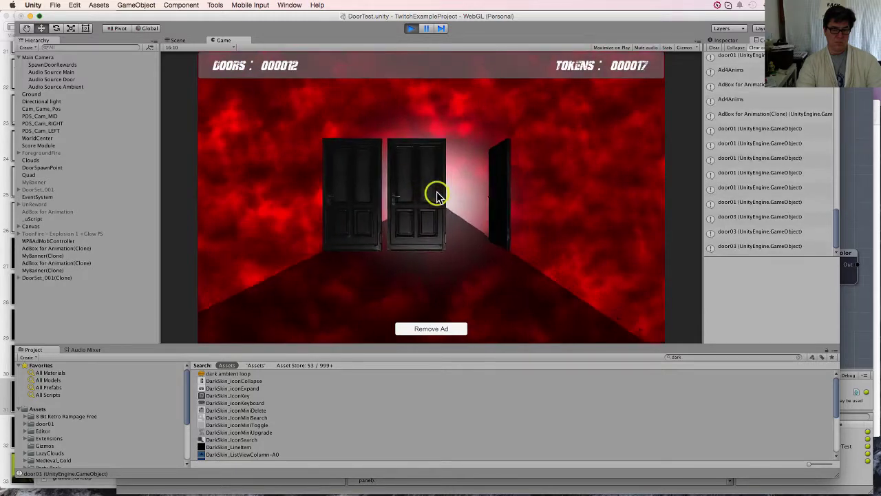
click(437, 195)
click(436, 196)
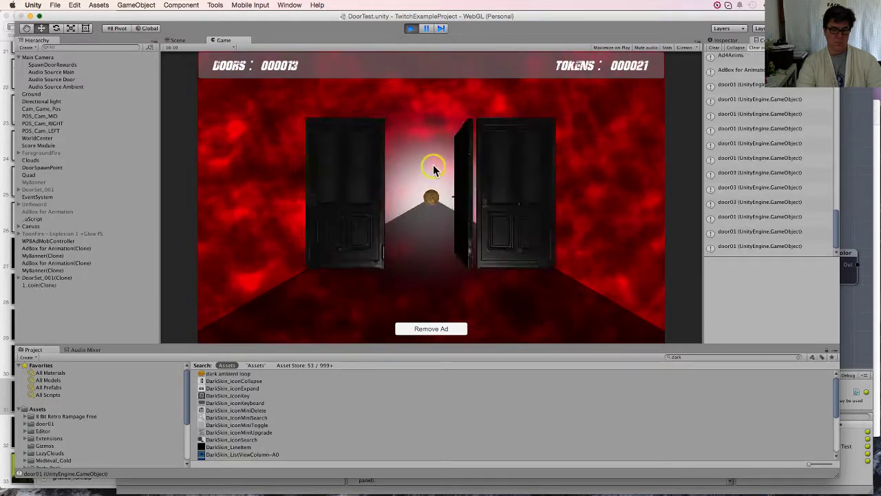
click(435, 193)
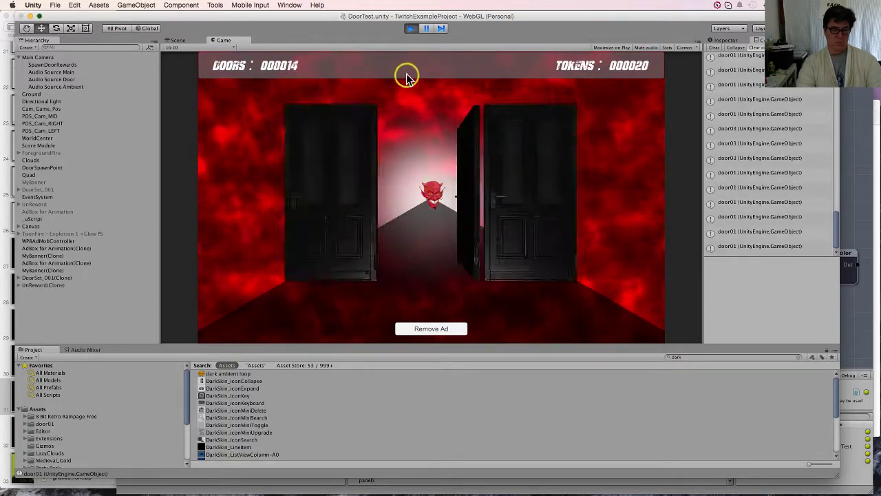
click(411, 32)
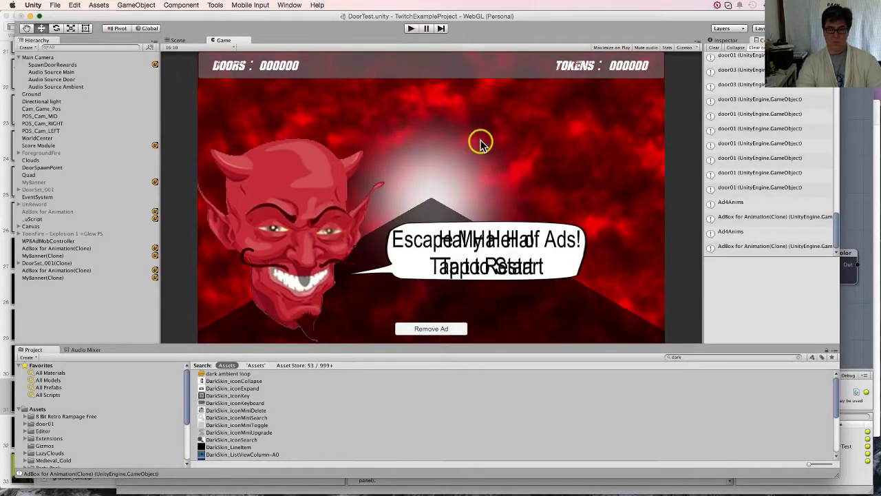
- Return to the uScript editor and move the Graph Events and Delay nodes together closer to Set Random Color
click(835, 207)
middle_drag(698, 236, 475, 198)
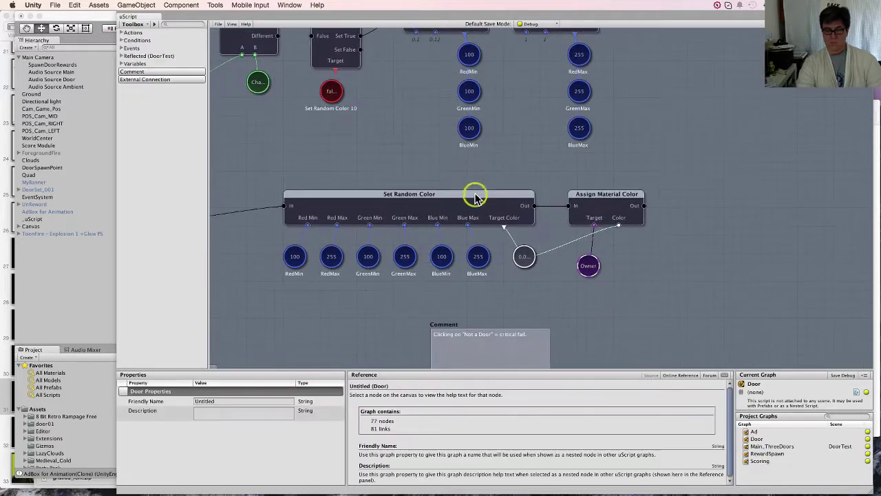
scroll(481, 177, left, 5)
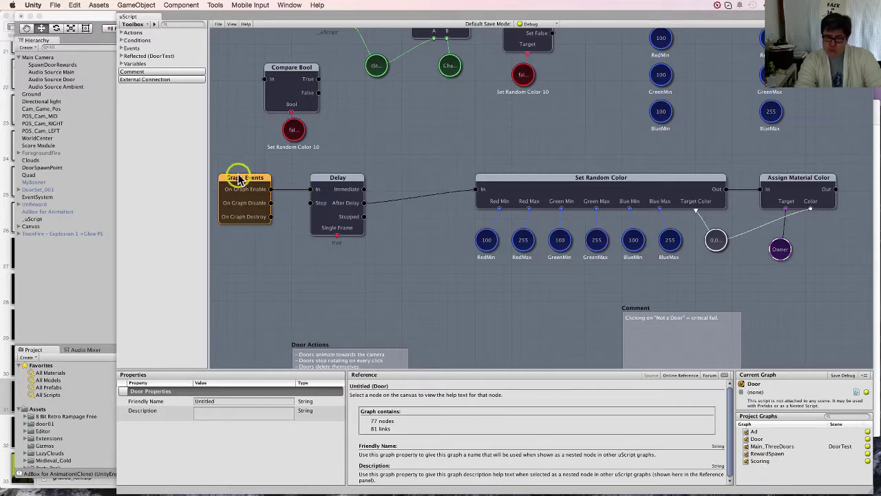
drag(233, 168, 344, 249)
drag(329, 207, 368, 216)
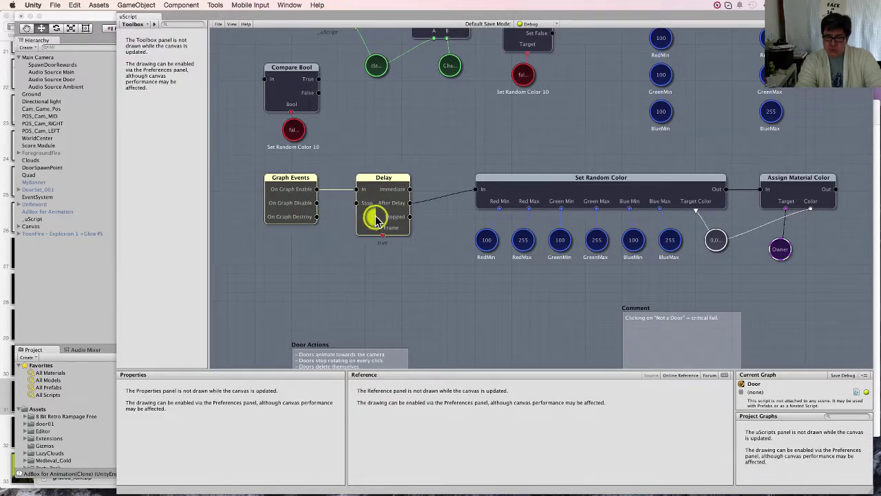
- Inspect the properties of Delay, Set Random Color, the target color variable, Assign Material Color and its Owner variable
scroll(487, 246, right, 3)
scroll(488, 245, right, 3)
scroll(525, 279, left, 5)
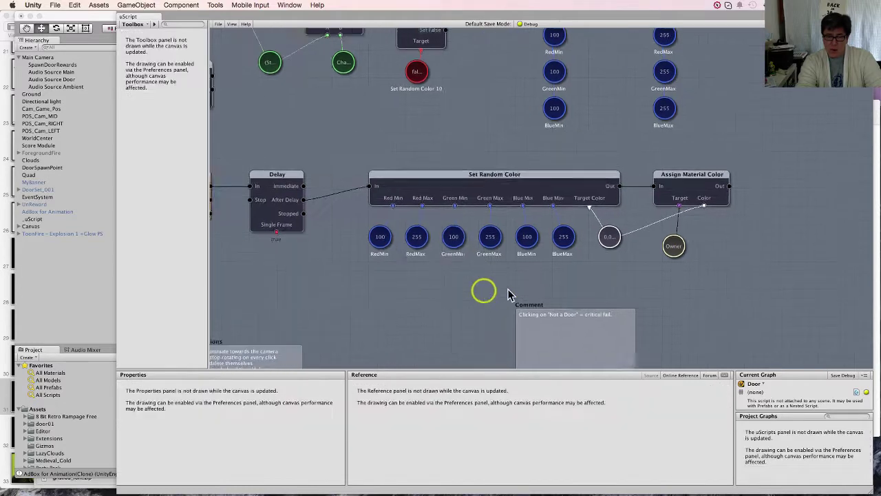
click(388, 197)
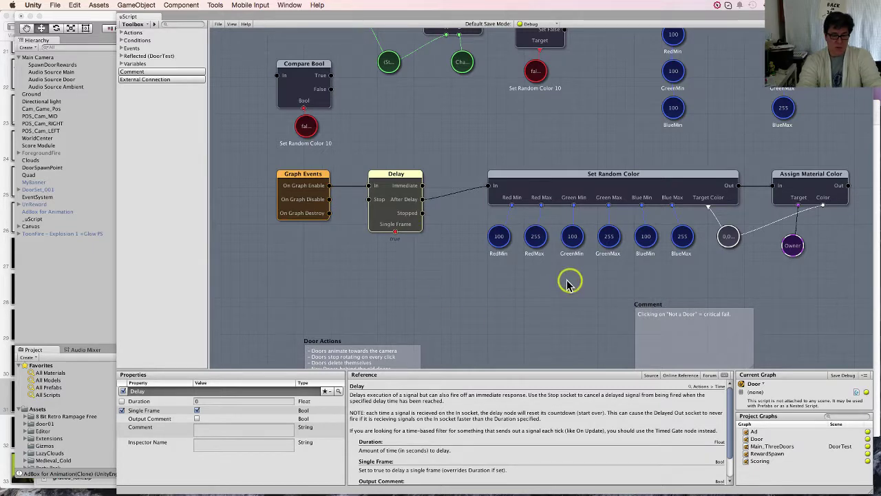
scroll(537, 276, right, 3)
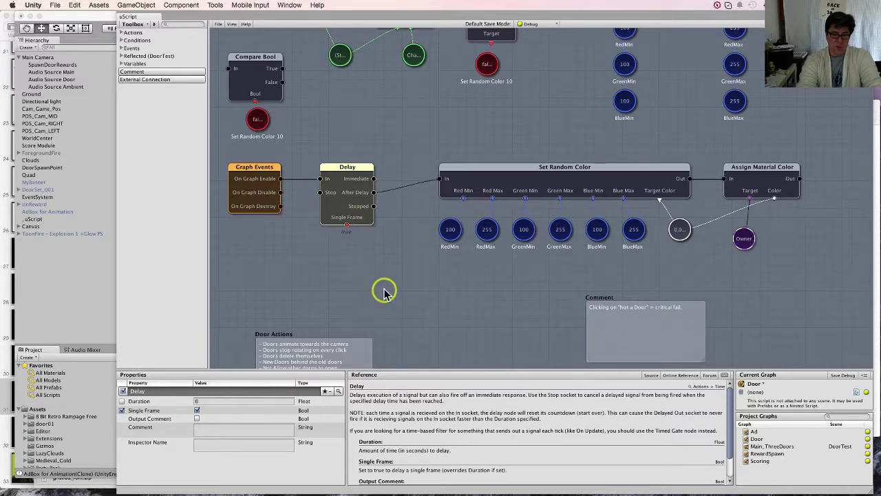
scroll(514, 285, right, 4)
click(521, 174)
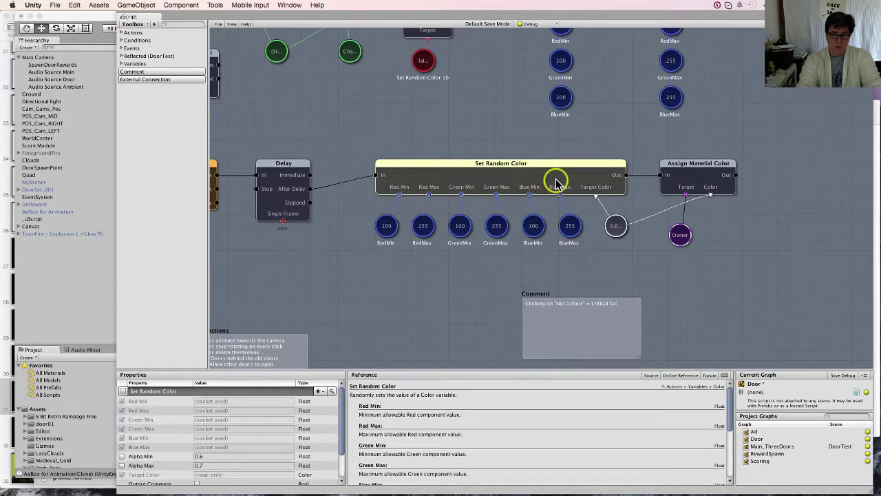
click(619, 232)
scroll(689, 221, right, 3)
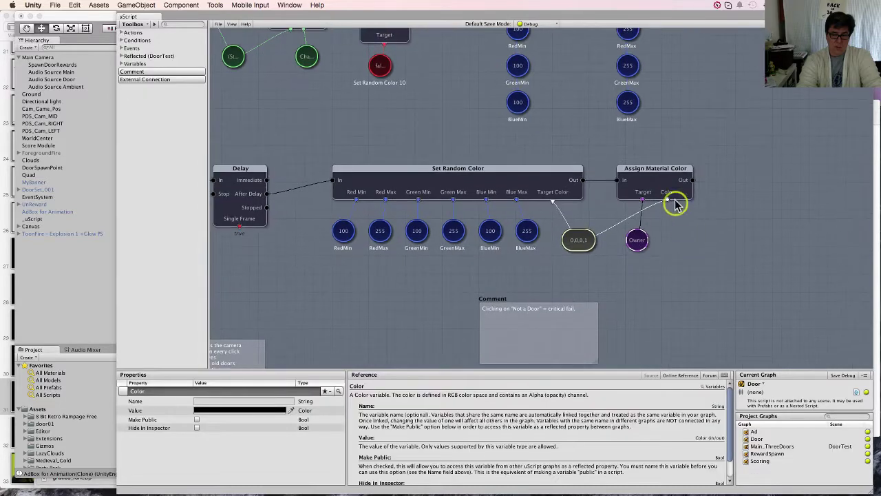
click(675, 198)
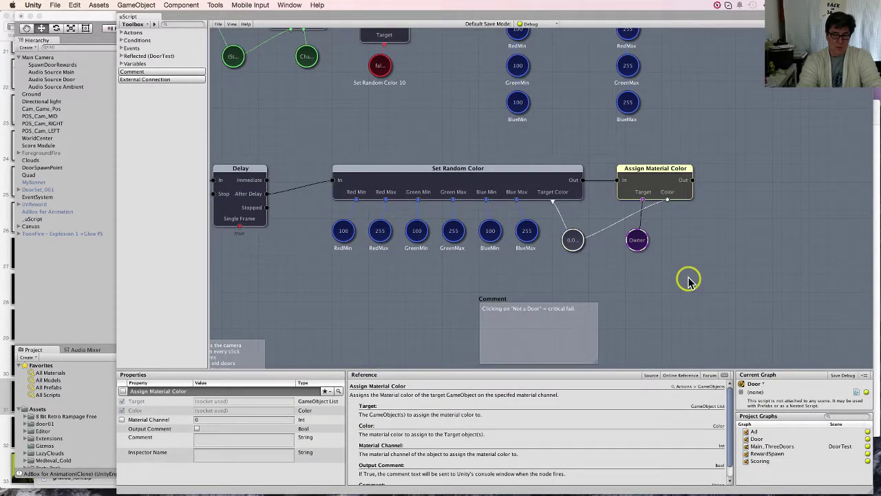
click(635, 239)
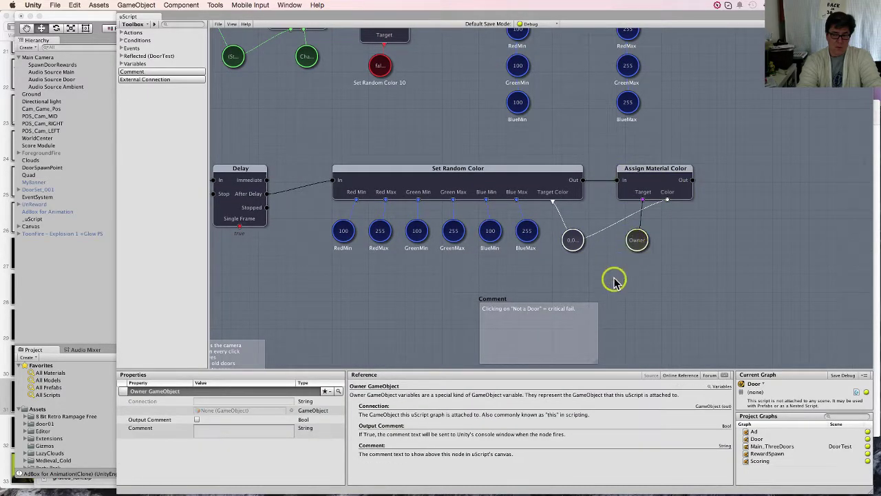
- Add an Editor Only Log action node to the empty canvas area below Assign Material Color
click(668, 277)
right_click(688, 270)
mouse_move(701, 277)
mouse_move(783, 277)
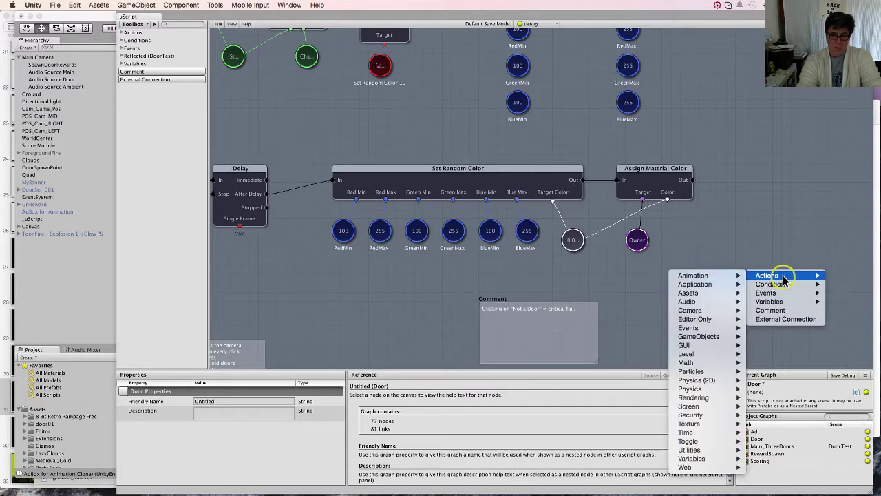
mouse_move(730, 321)
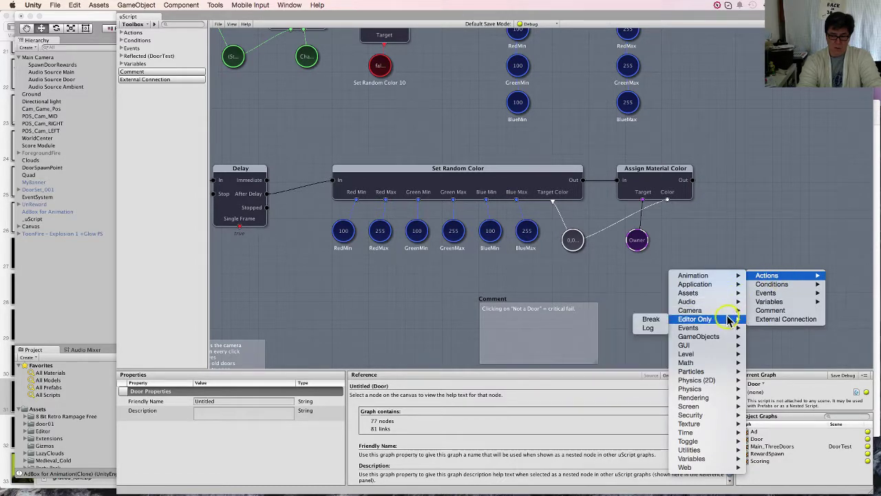
click(657, 329)
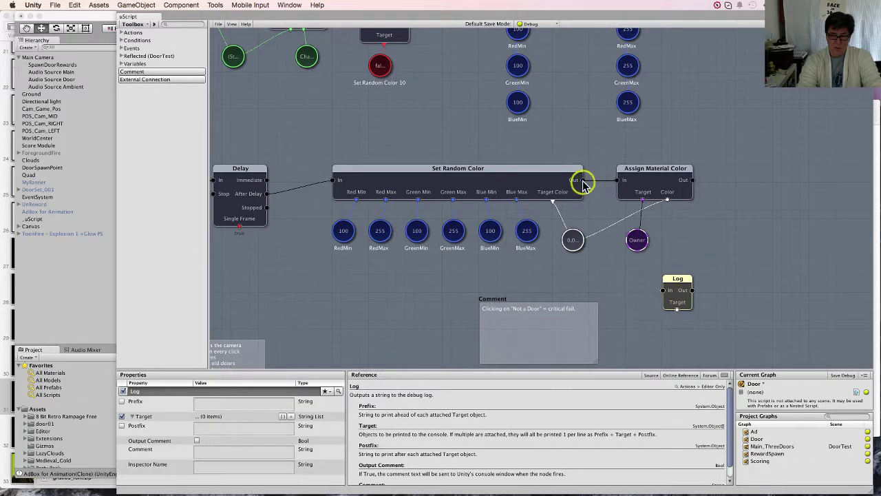
- Link Set Random Color's Out to Log's In and the target color variable to Log's Target, and save the graph as Debug
drag(582, 182, 572, 242)
middle_drag(420, 295, 551, 289)
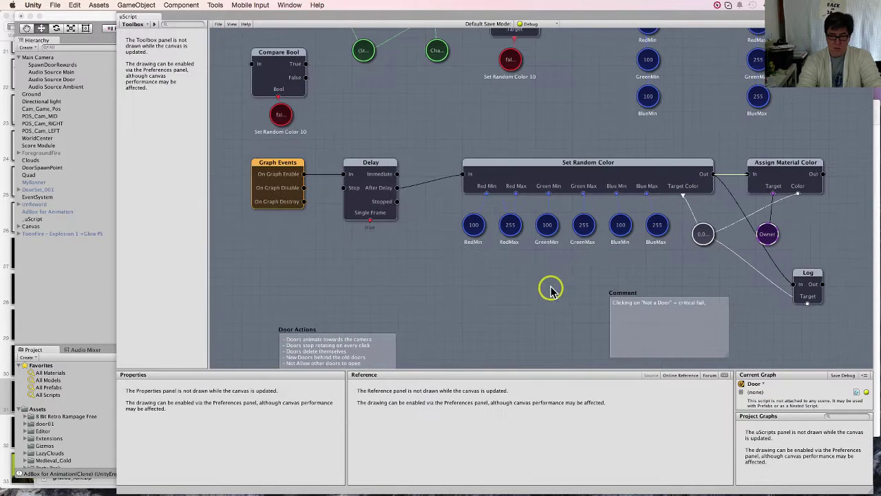
click(219, 24)
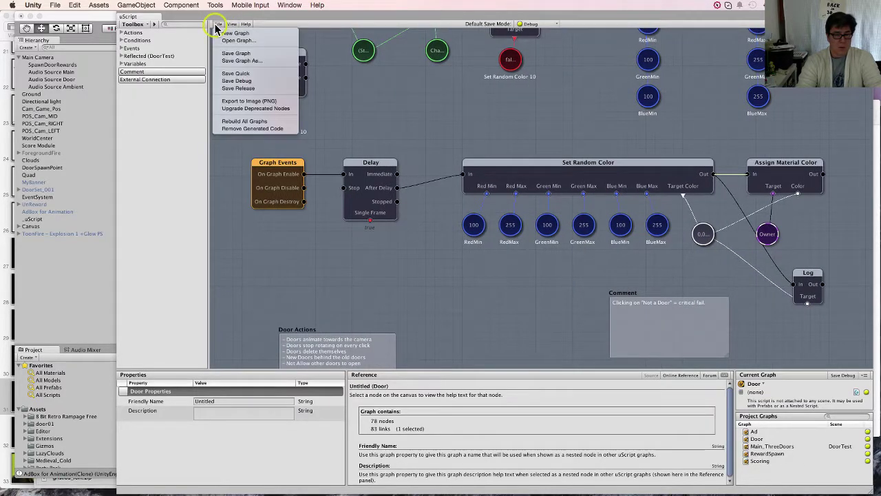
click(238, 82)
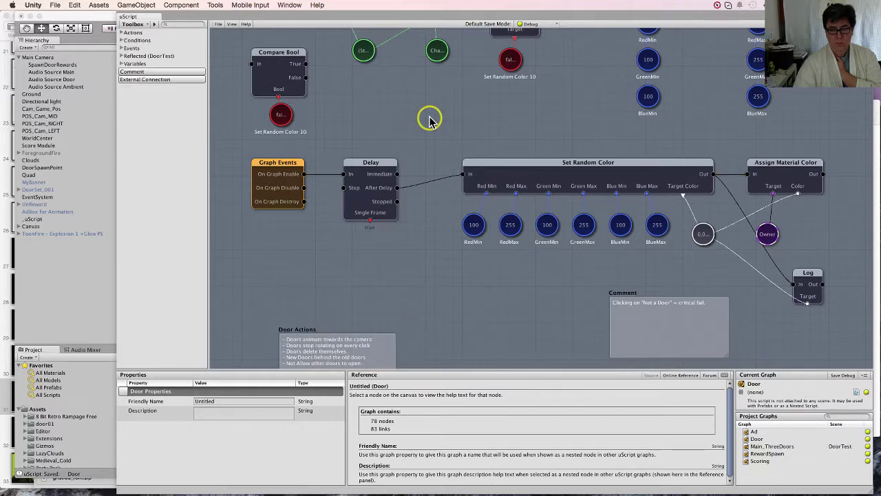
- Rebuild all uScript graphs in the project
middle_drag(430, 120, 413, 167)
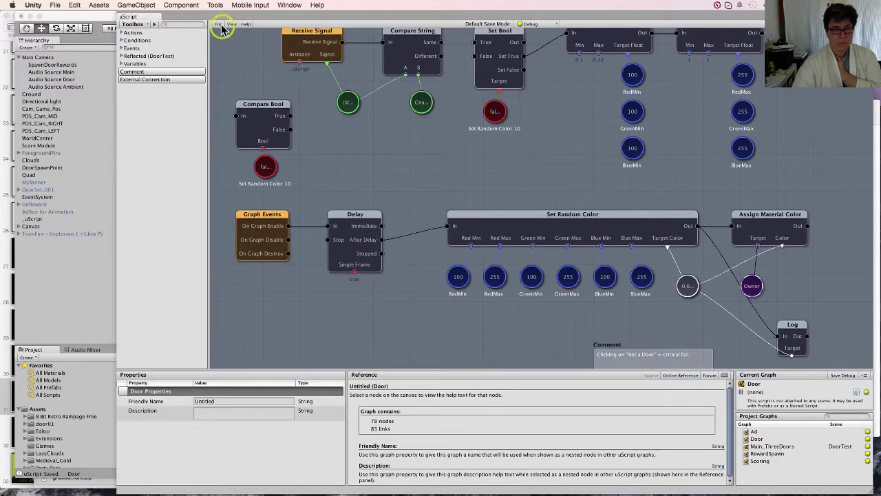
click(219, 28)
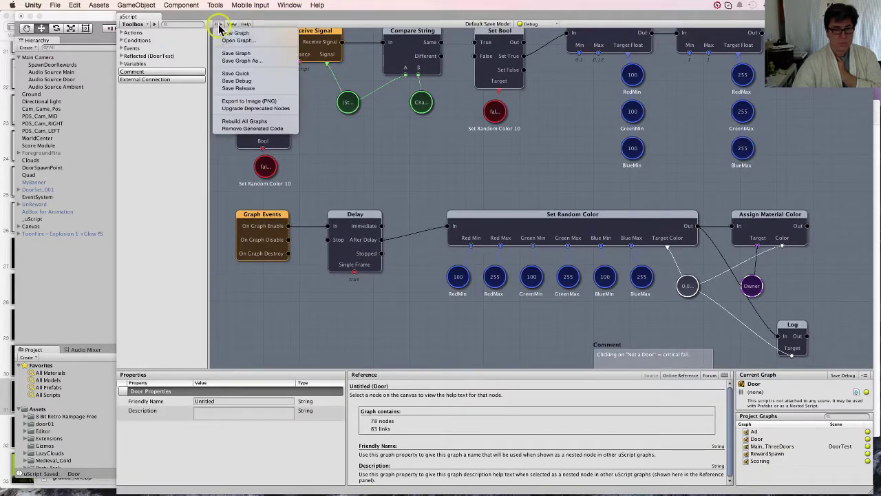
click(243, 121)
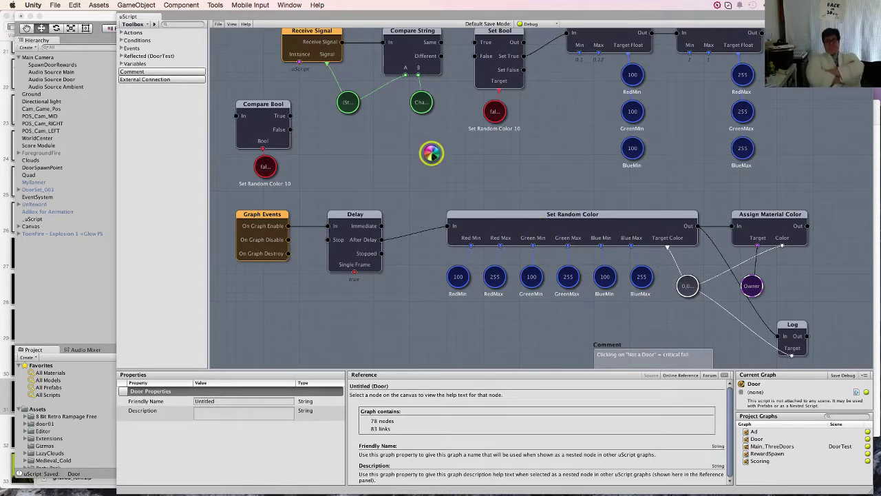
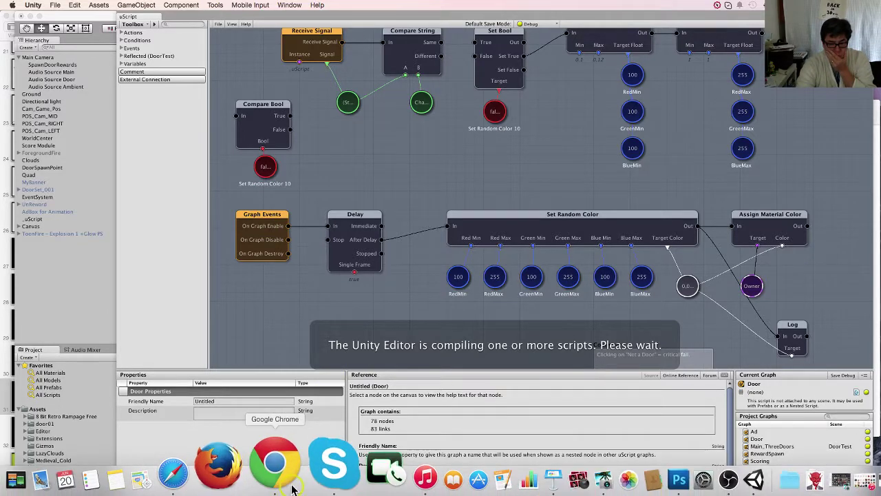
- Switch to Chrome to check the Twitch channel page during compilation, and return to the Unity editor
click(276, 466)
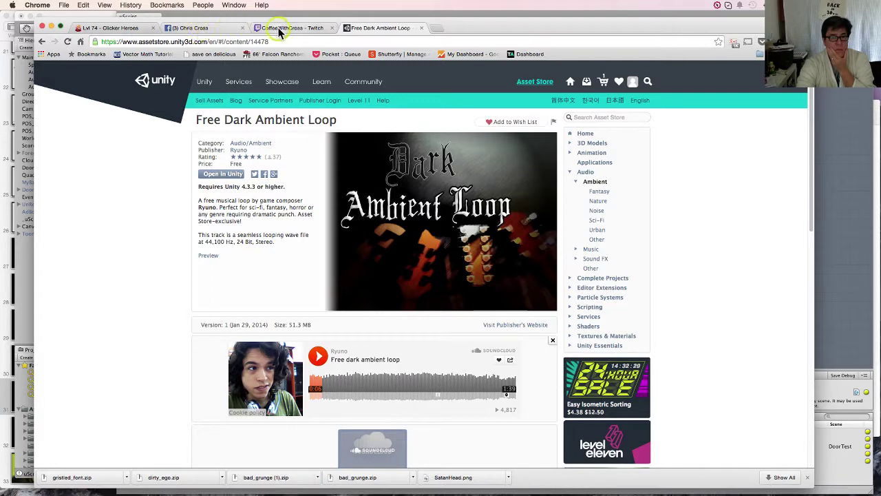
click(283, 28)
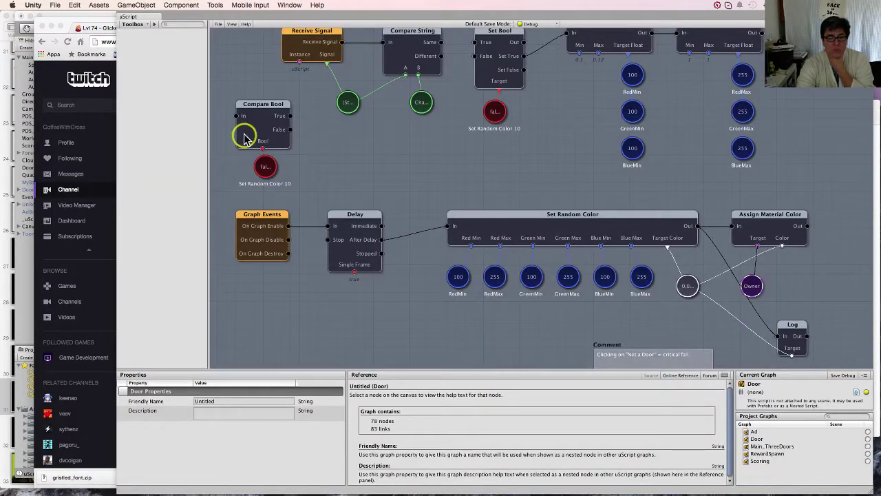
click(87, 18)
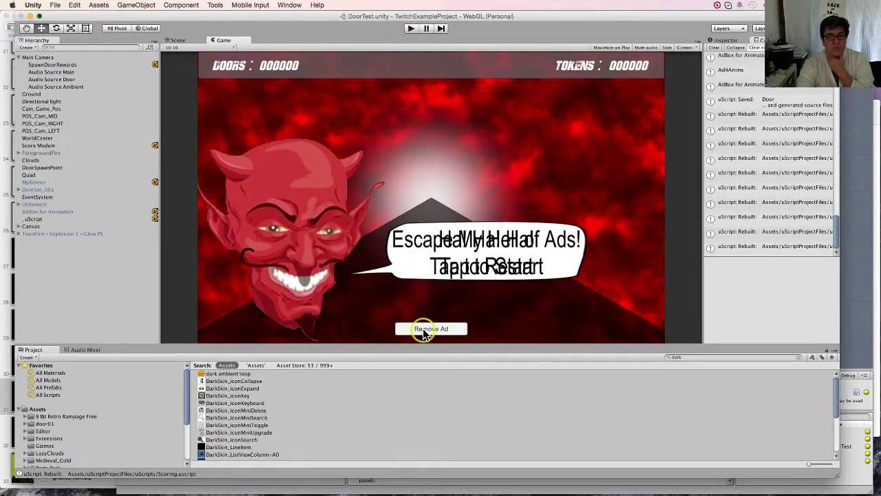
- Run the game in the editor and start play from the title screen
click(411, 29)
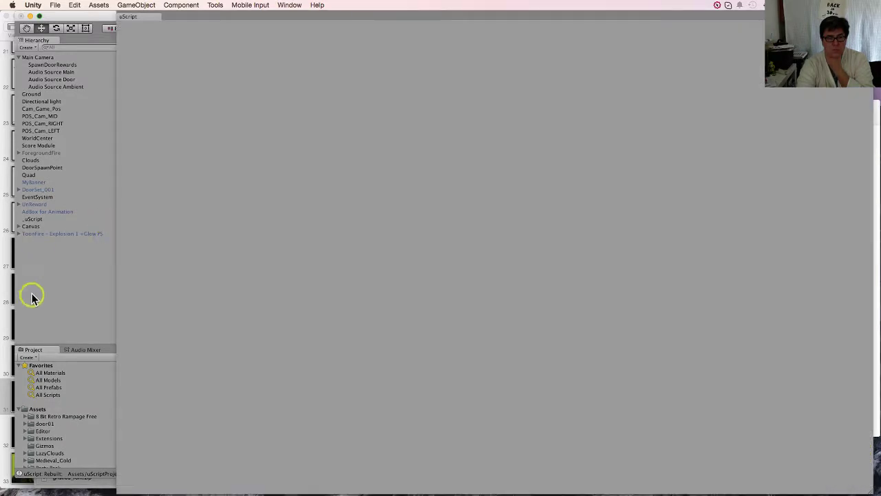
click(56, 323)
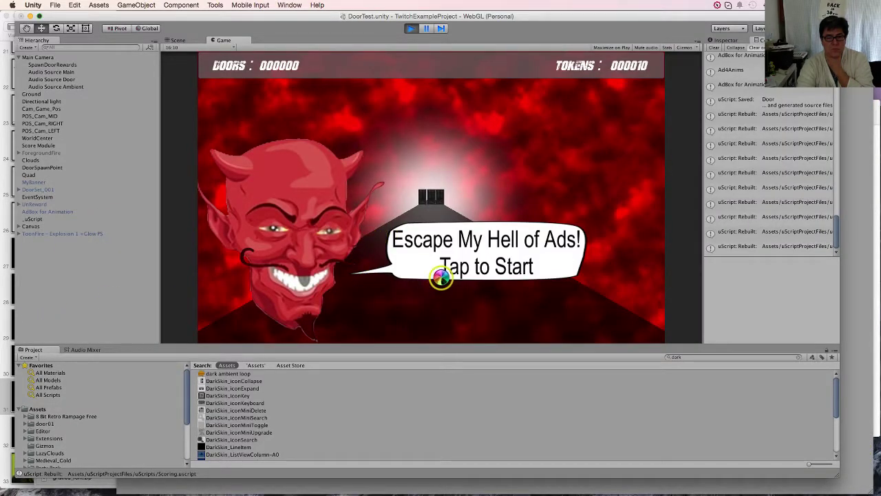
click(558, 289)
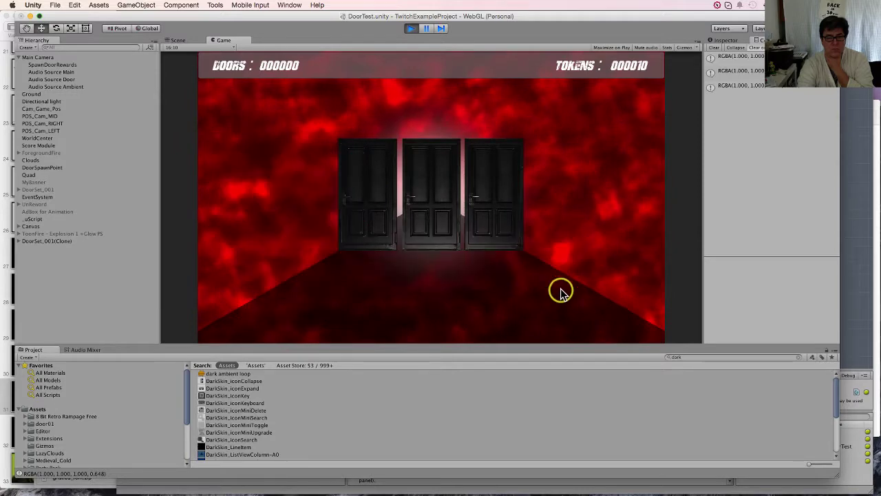
- Open a series of doors in the running game and examine the RGBA color logged for each new door set
click(434, 203)
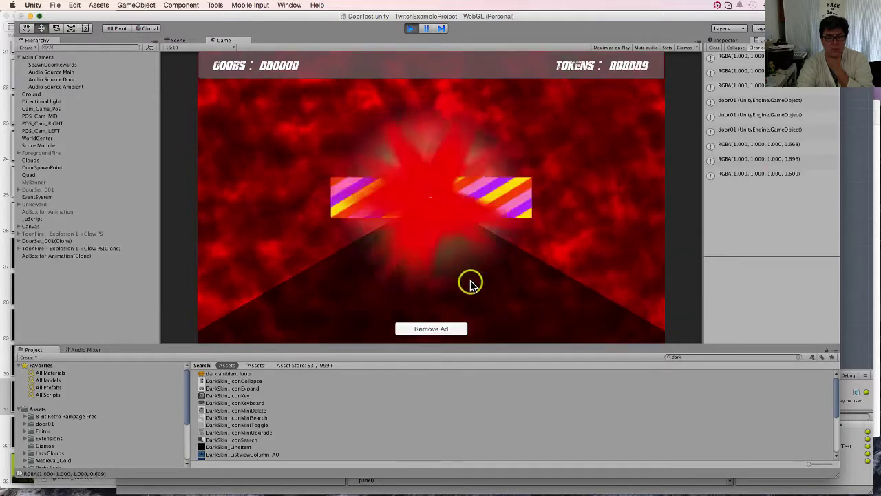
click(492, 222)
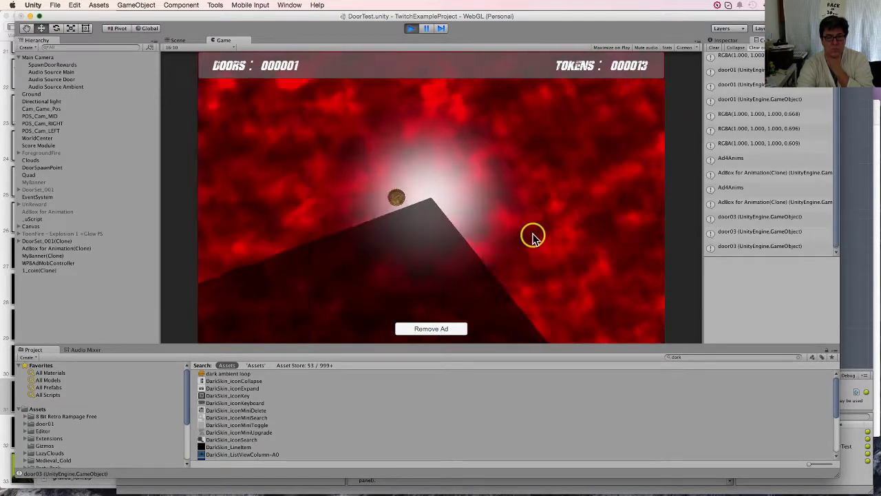
click(434, 202)
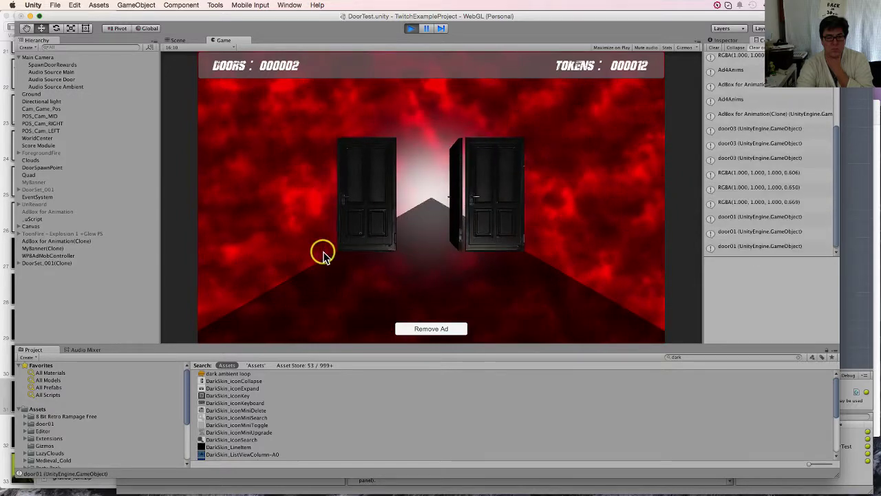
click(422, 227)
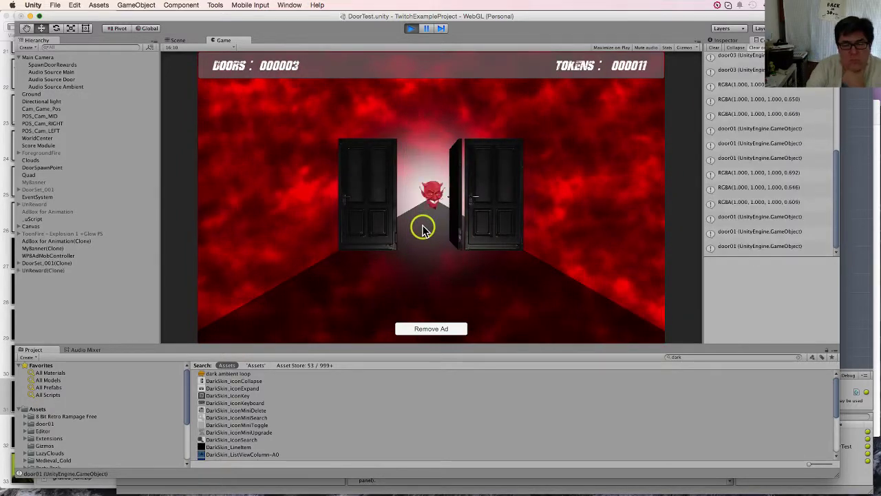
click(423, 227)
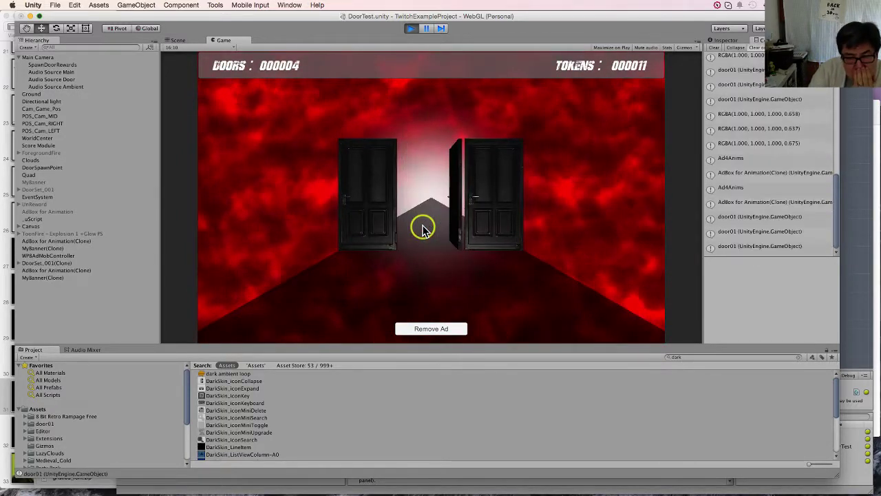
click(374, 230)
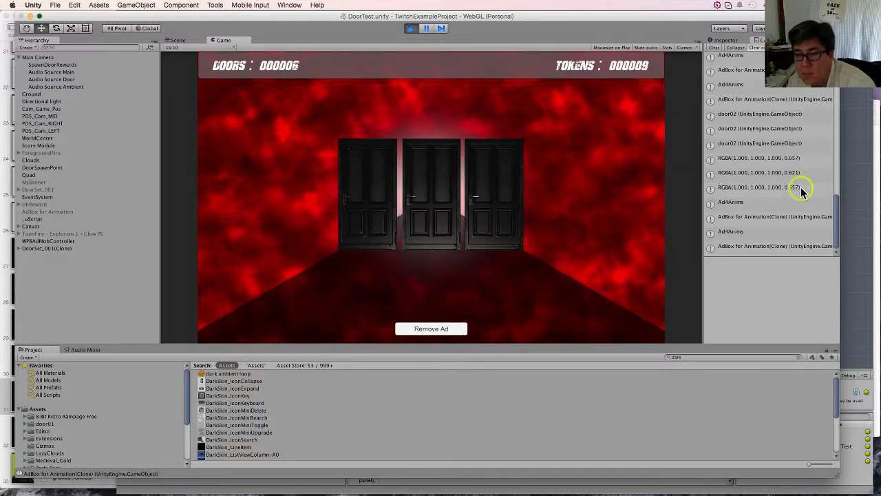
click(498, 206)
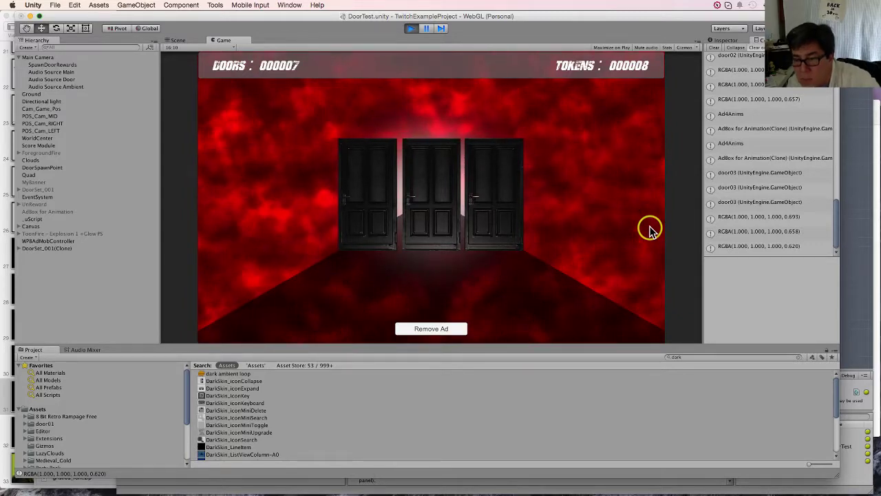
click(506, 205)
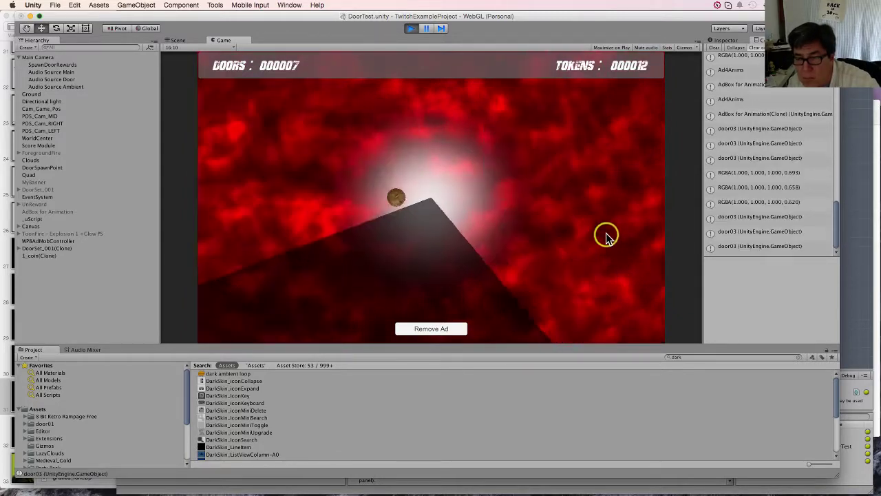
- Return to the uScript editor and inspect the Set Random Color node and its target color variable during play mode
click(856, 282)
click(668, 236)
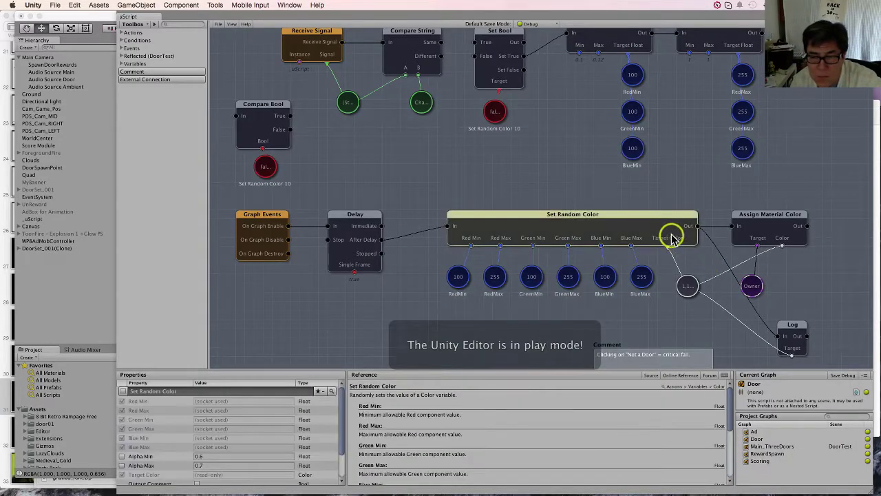
click(687, 285)
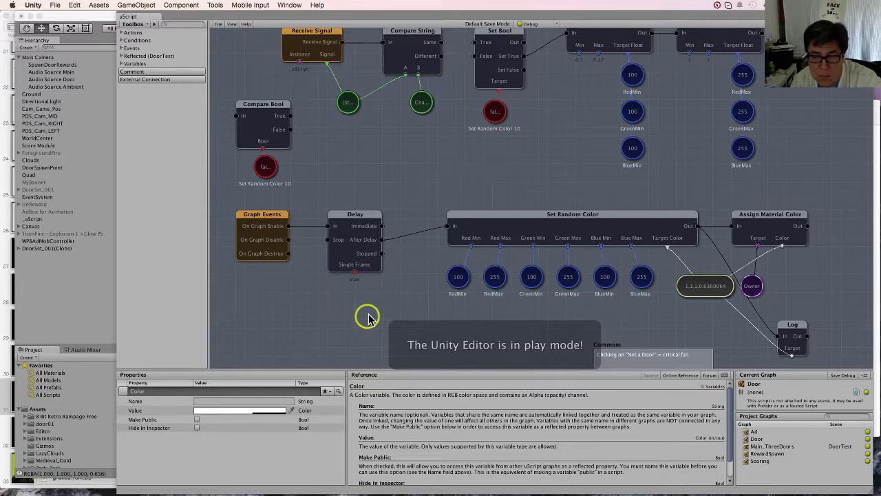
- Set the RedMin variable of Set Random Color to 0 and RedMax to 0.5
click(458, 279)
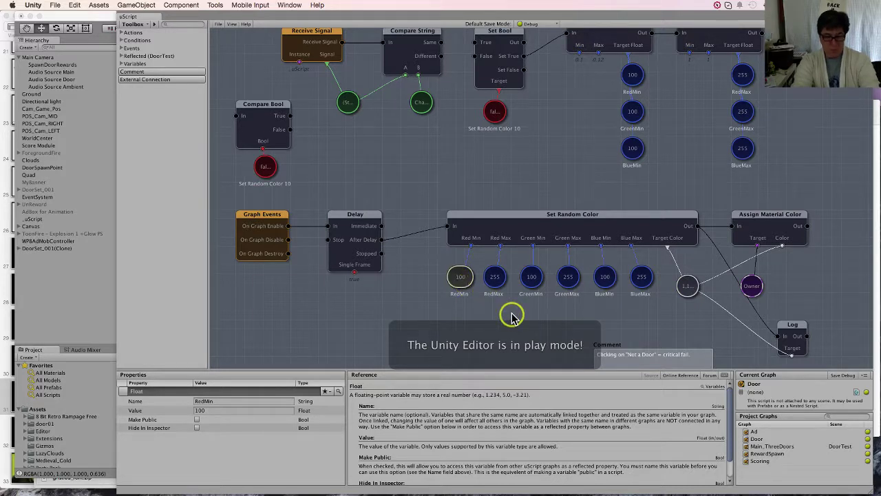
click(265, 410)
text(0)
click(495, 277)
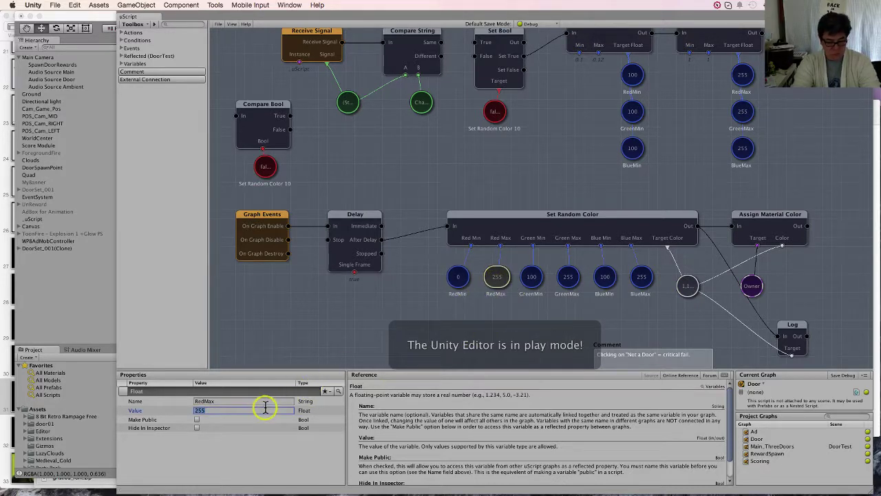
text(0.5)
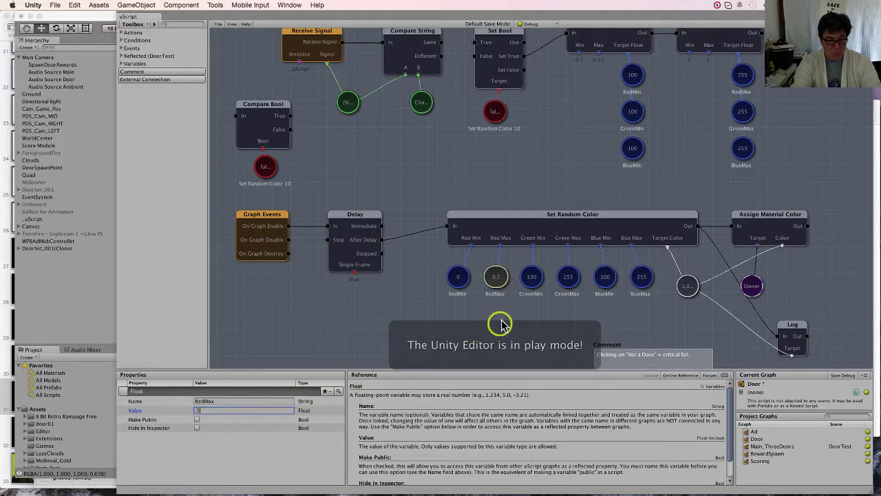
- Set the GreenMin variable of Set Random Color to 0 and GreenMax to 0.5
click(530, 282)
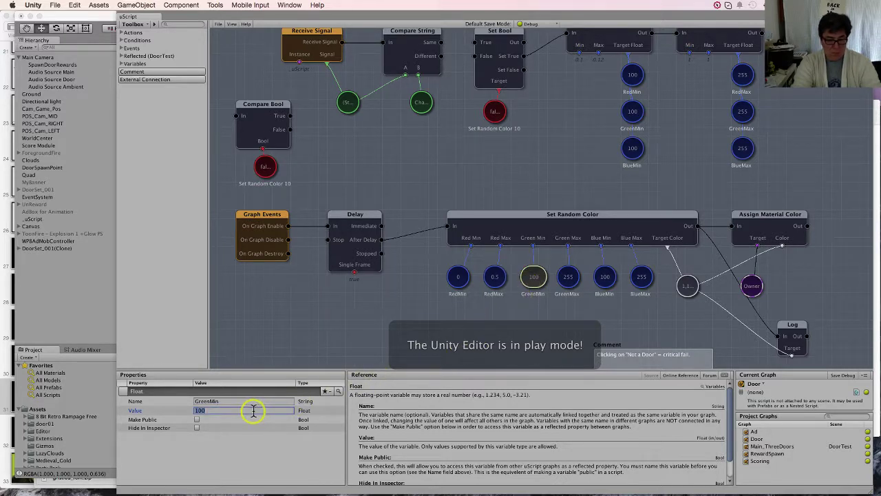
click(577, 277)
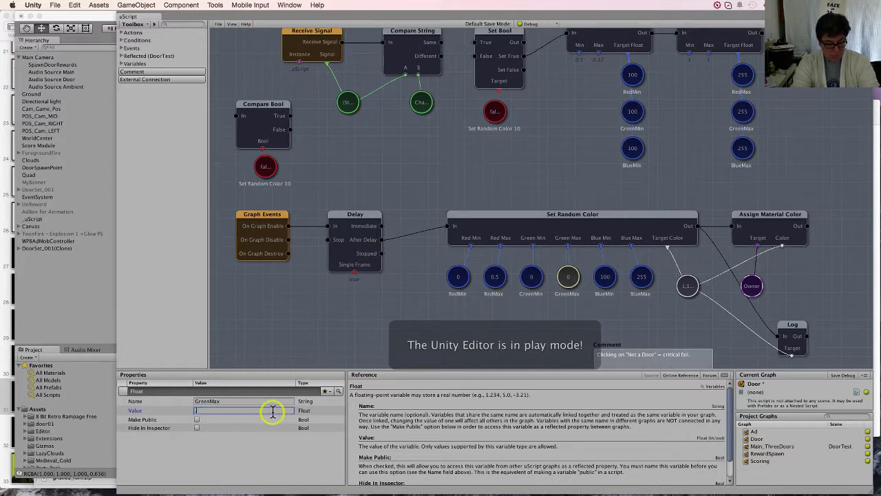
text(0.5)
- Set the BlueMin variable of Set Random Color to 0 and BlueMax to 0.5
click(603, 281)
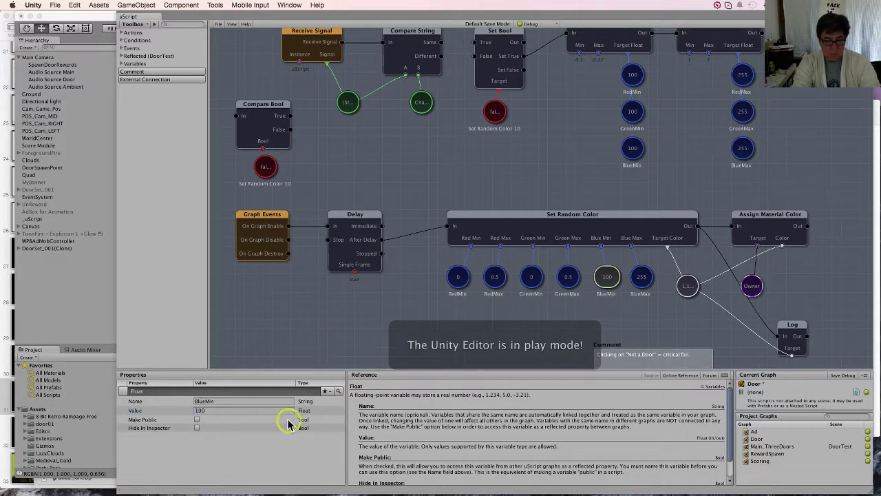
click(256, 411)
text(0)
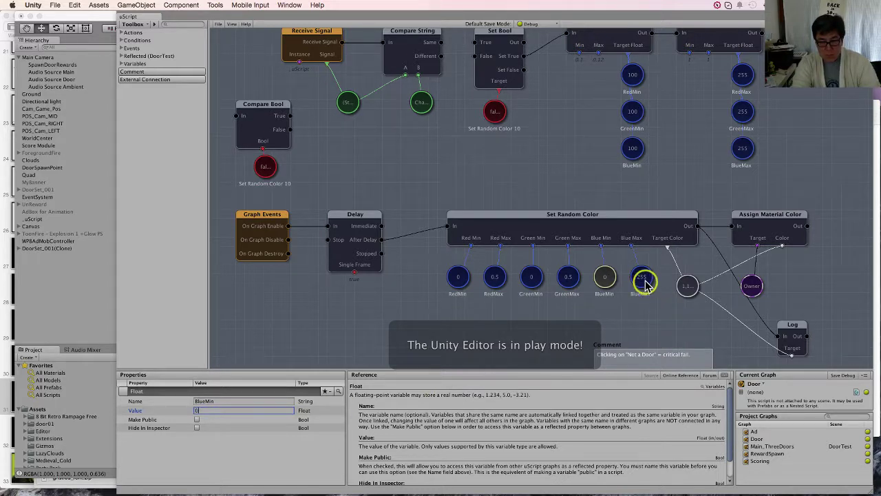
click(645, 281)
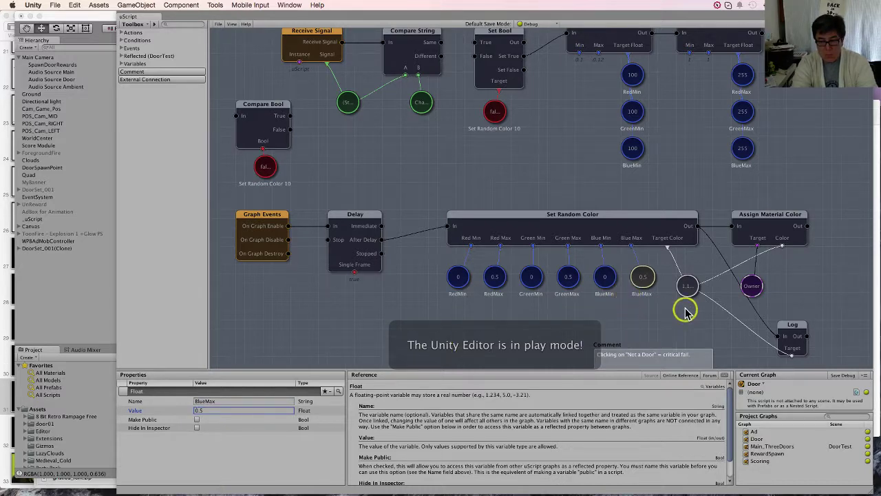
- Set both Alpha Min and Alpha Max of the Set Random Color node to 1, keeping their sockets hidden
click(626, 232)
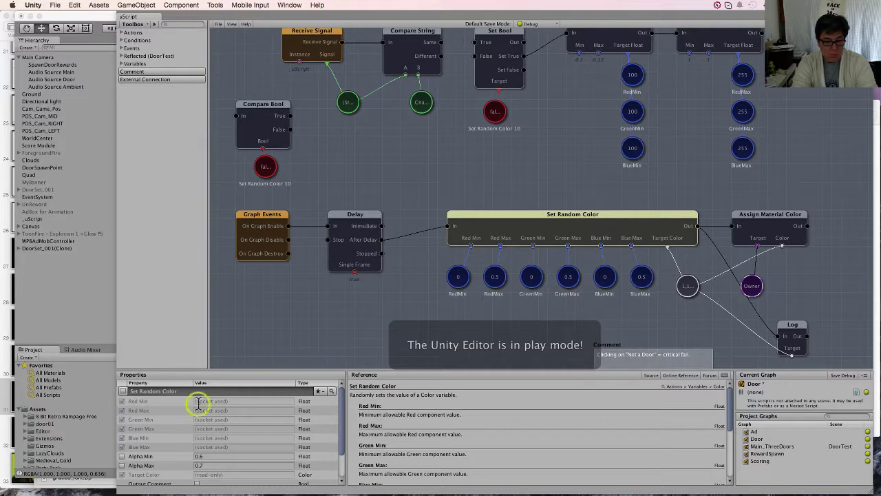
click(122, 456)
click(123, 466)
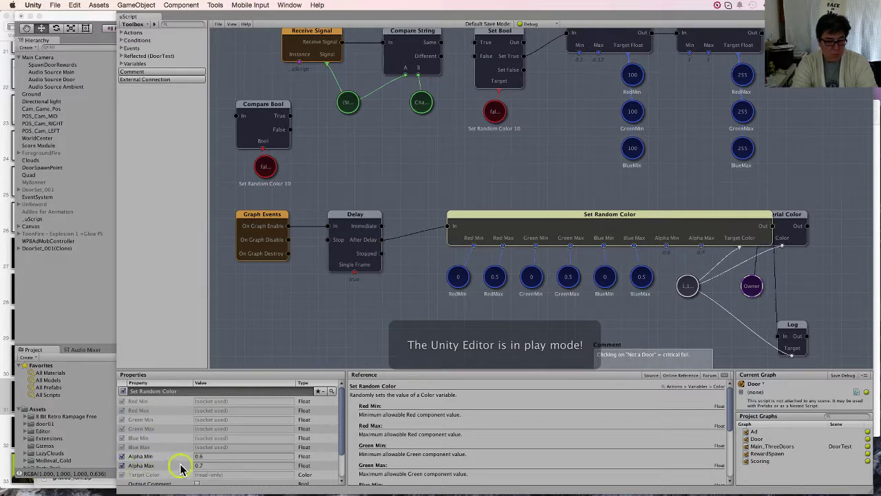
text(1)
click(228, 466)
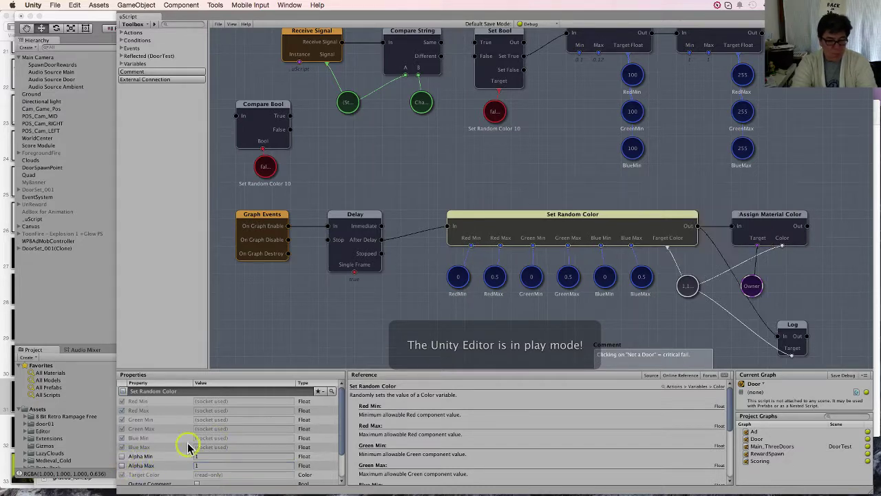
- Inspect the target color variable, open another door in the running game to check the logged colors, and return to the uScript editor
click(680, 286)
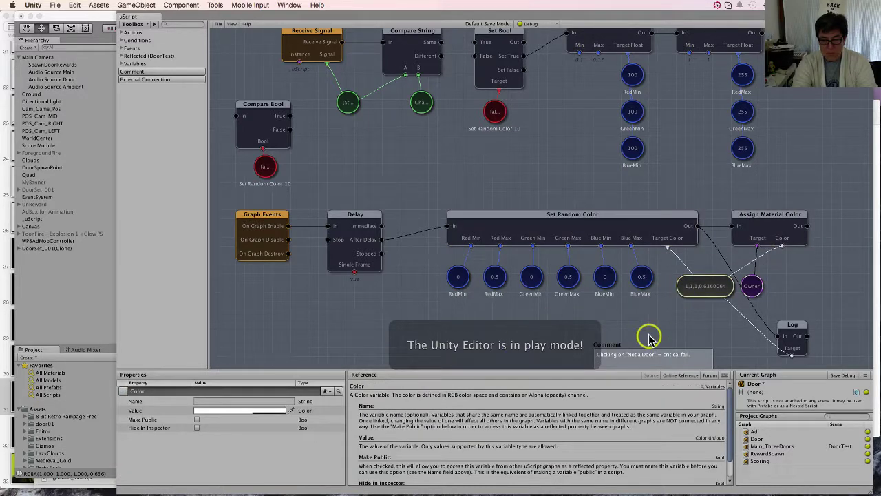
click(77, 302)
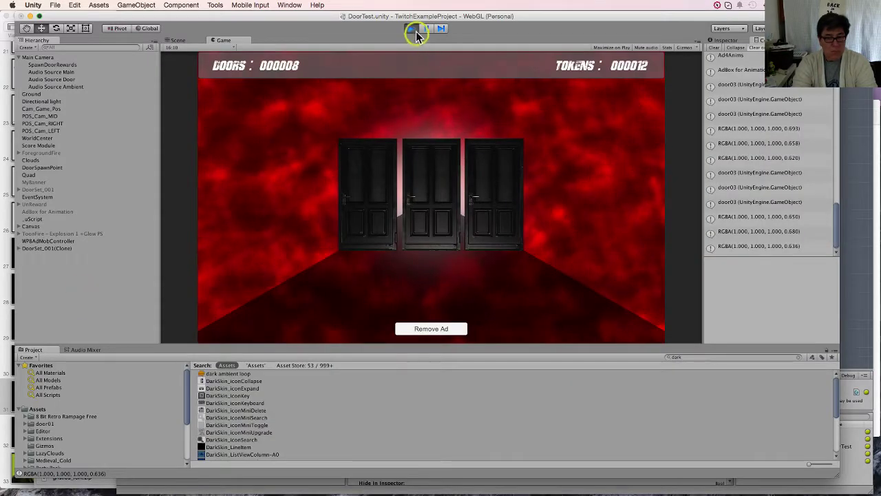
click(384, 182)
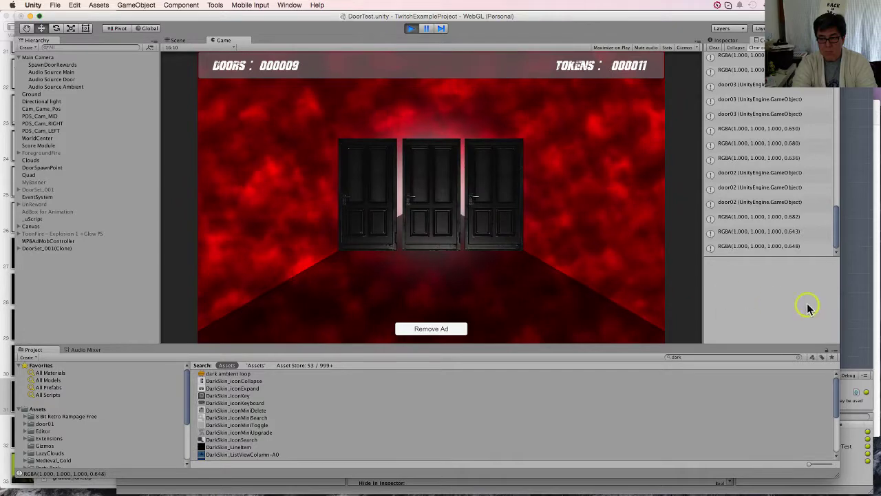
click(850, 302)
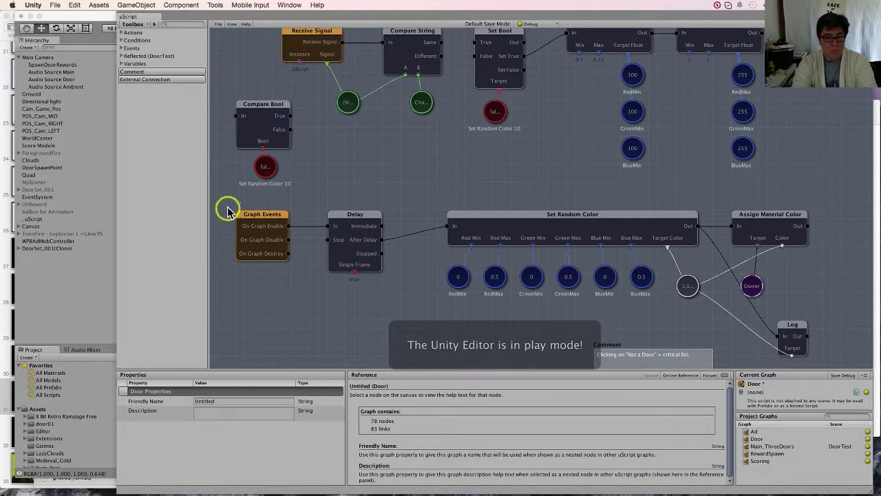
- Try to save the Door graph while the game is still running
click(214, 26)
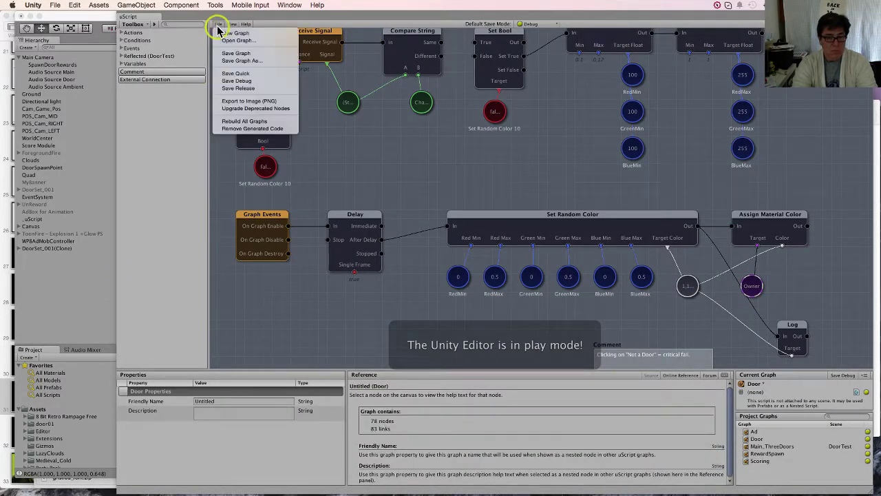
click(234, 59)
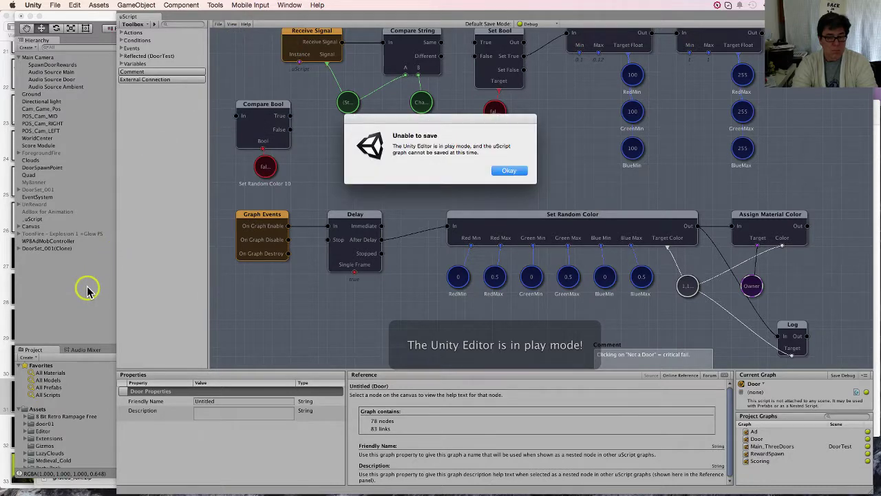
click(504, 166)
- Stop the running game and return to the Door graph in the uScript editor
click(71, 309)
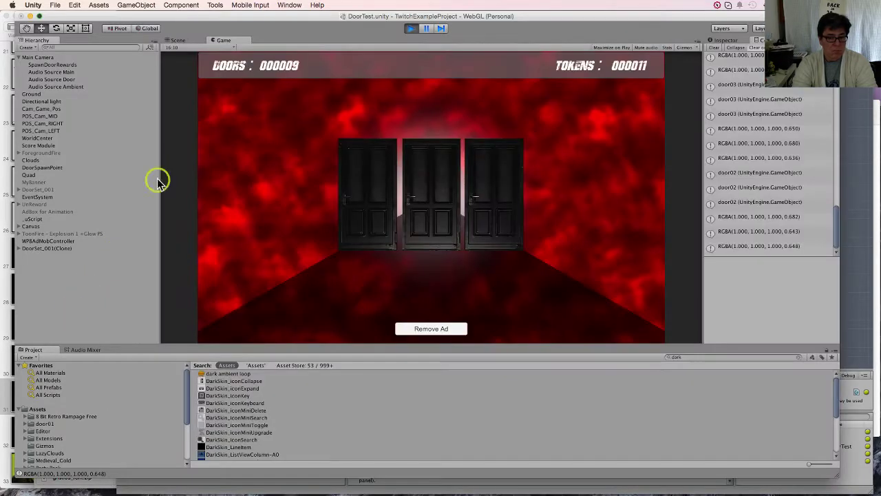
click(411, 28)
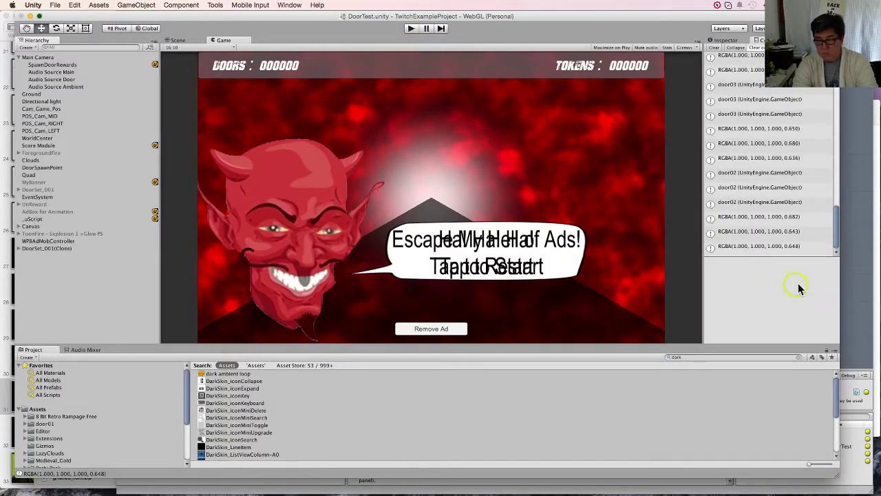
click(856, 269)
- Reposition the Log node slightly farther out and higher, just below the Assign Material Color node
click(453, 278)
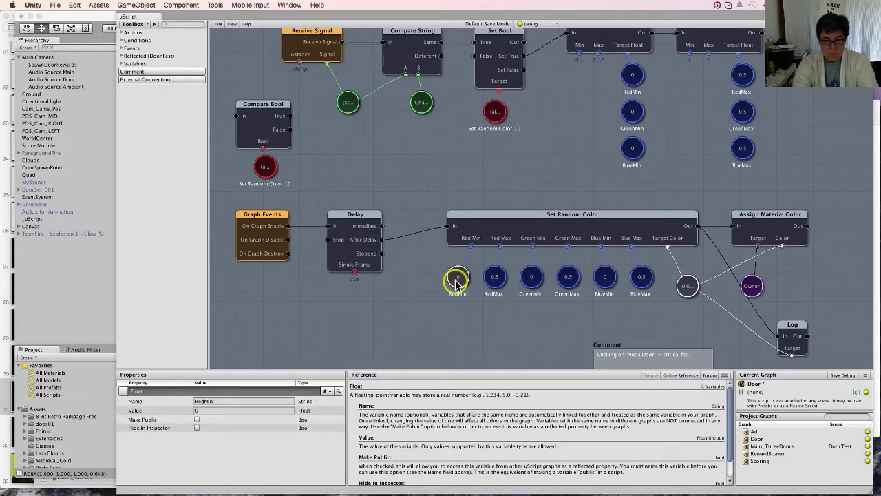
drag(732, 311, 636, 296)
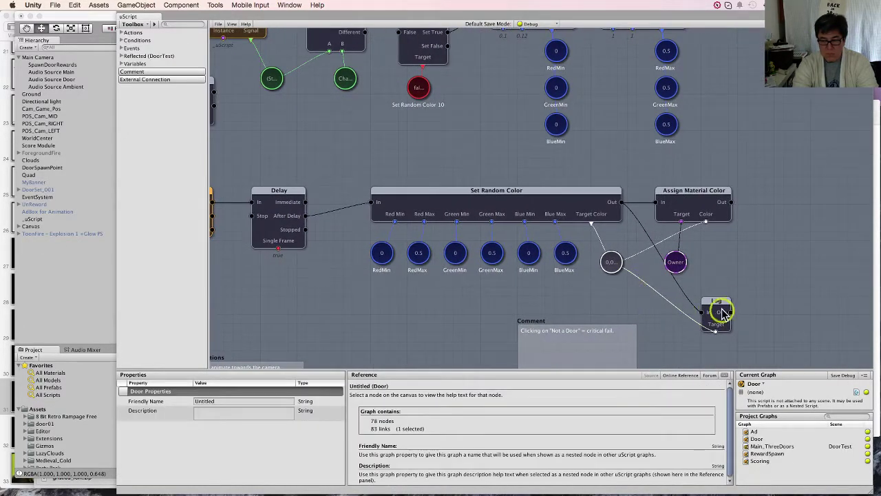
mouse_move(720, 308)
mouse_down()
mouse_move(724, 173)
mouse_move(753, 163)
mouse_move(795, 179)
mouse_move(787, 256)
mouse_move(753, 281)
mouse_up()
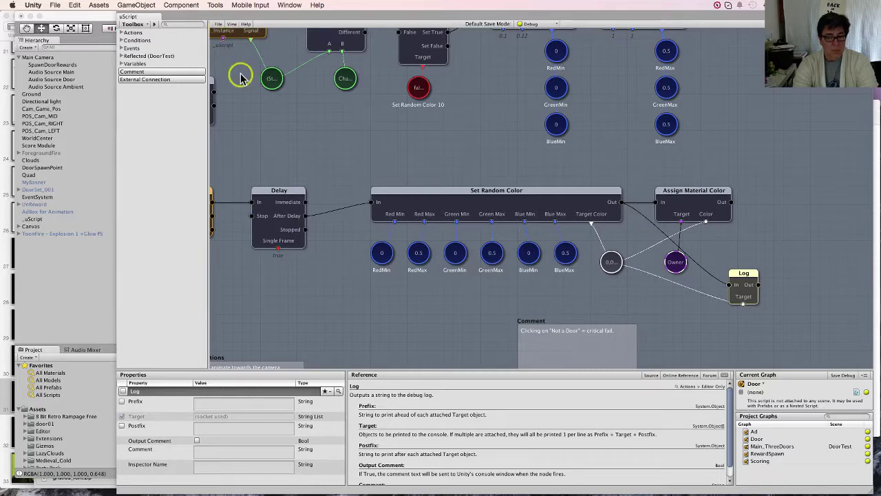
- Save the Door graph as a debug build
middle_drag(356, 167, 500, 166)
drag(444, 212, 453, 212)
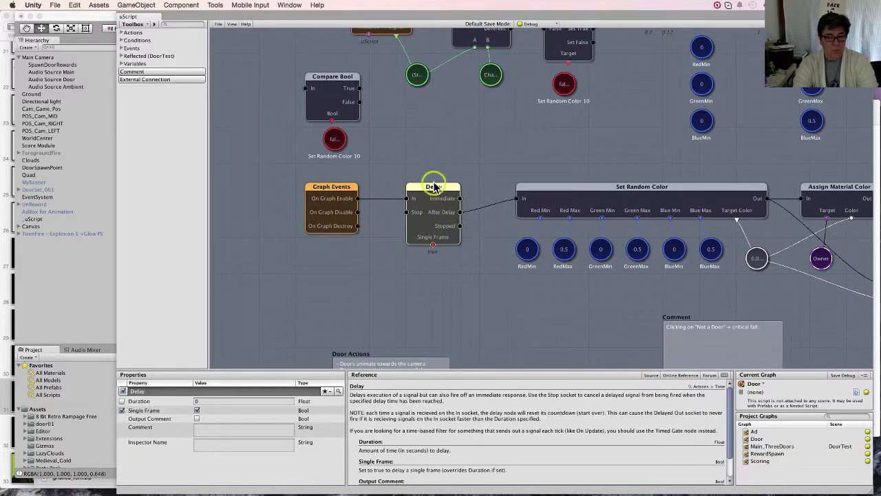
click(218, 24)
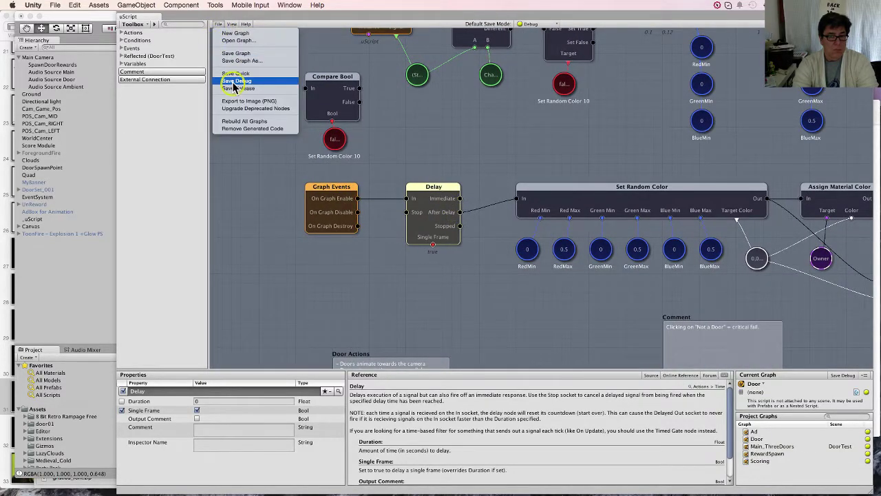
click(232, 82)
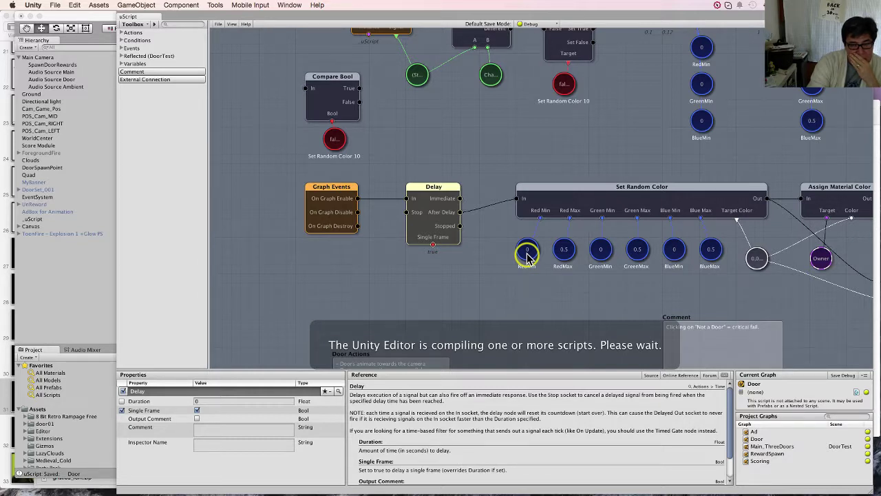
- Examine the node chain from Graph Events to Log and the properties of the target color variable, and return to the Unity editor
scroll(527, 266, right, 5)
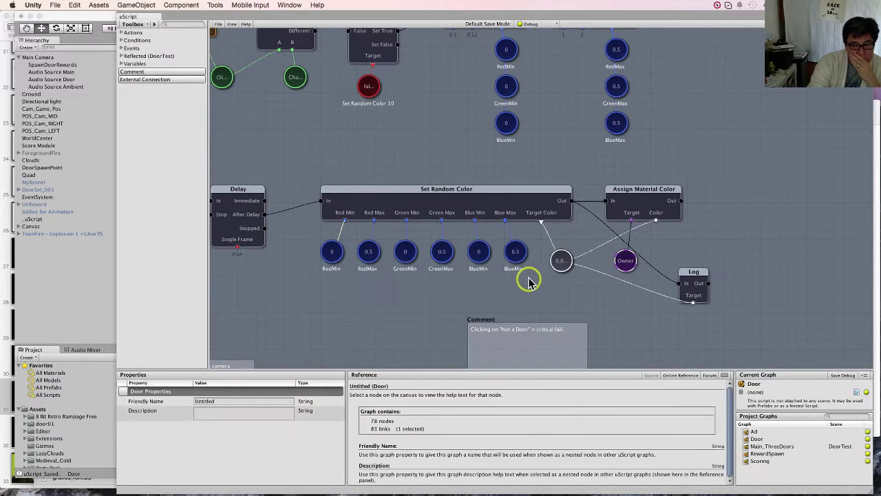
scroll(482, 282, left, 4)
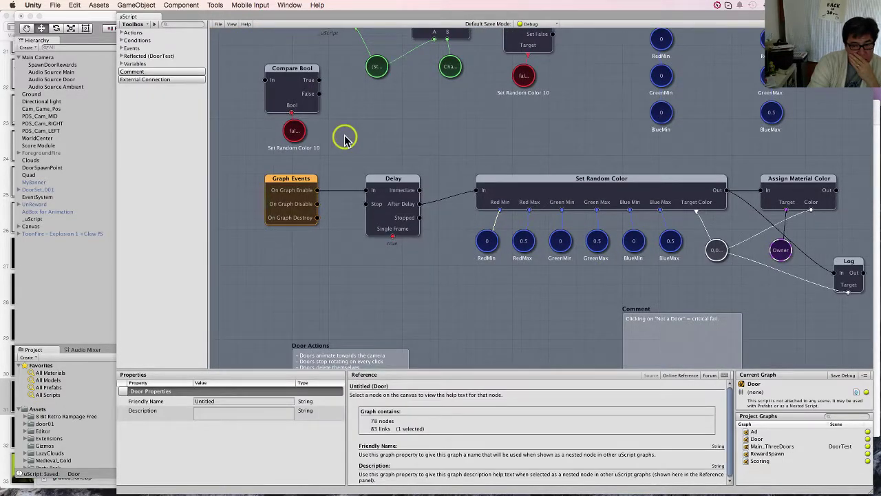
click(474, 289)
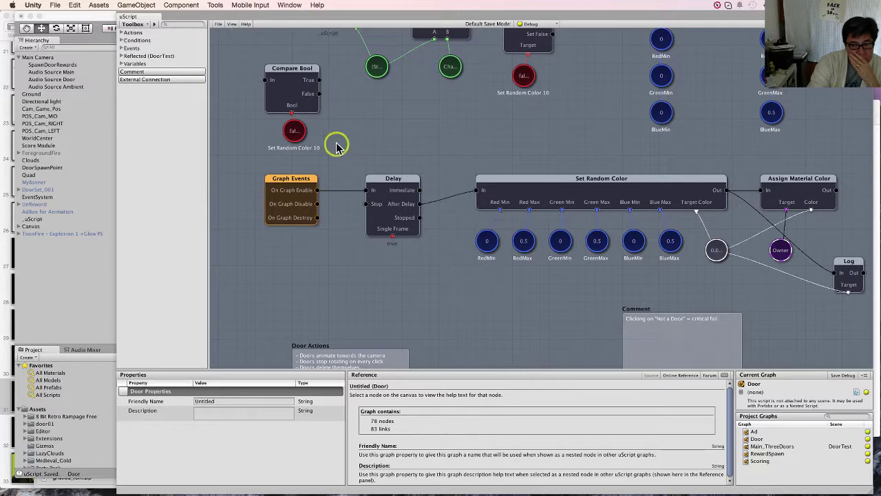
click(217, 24)
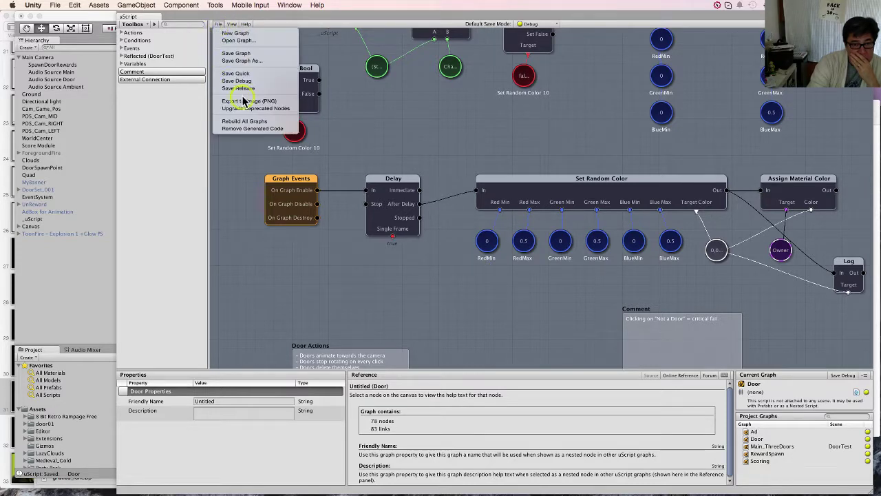
click(719, 250)
click(718, 250)
scroll(666, 408, down, 1)
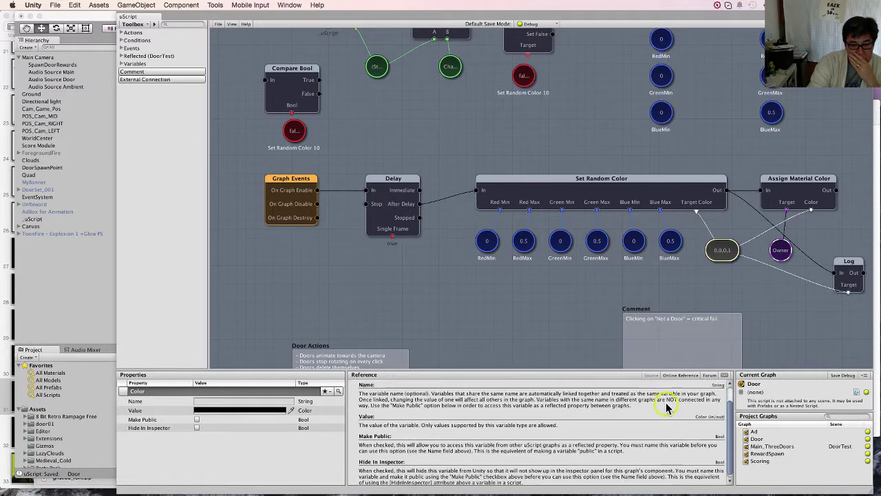
scroll(666, 408, up, 1)
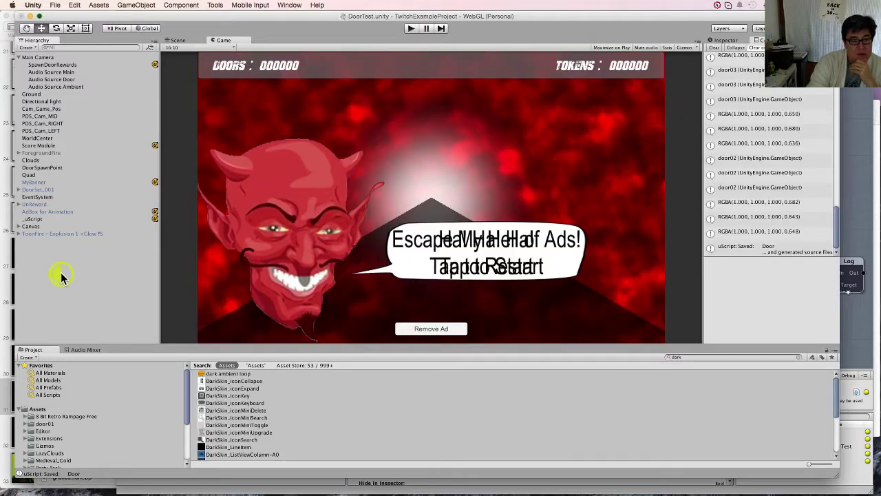
- Run the game, open several doors to check their logged random colors, stop it and return to the uScript editor
click(410, 29)
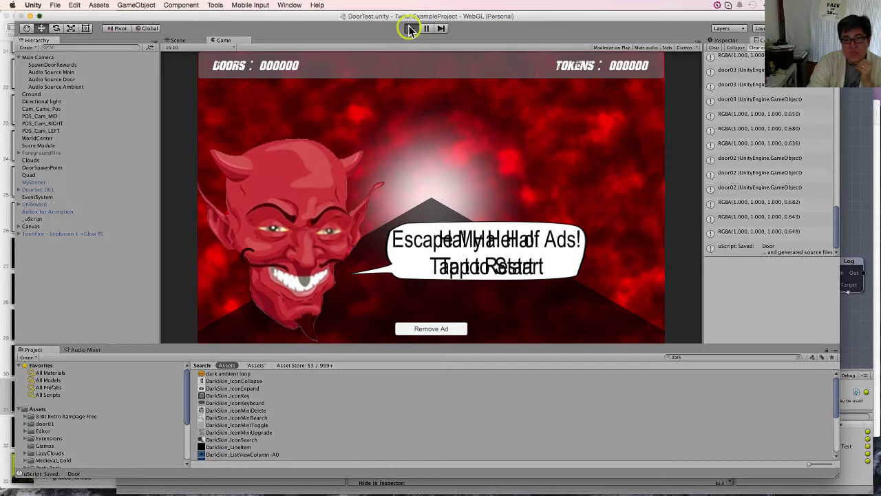
click(410, 29)
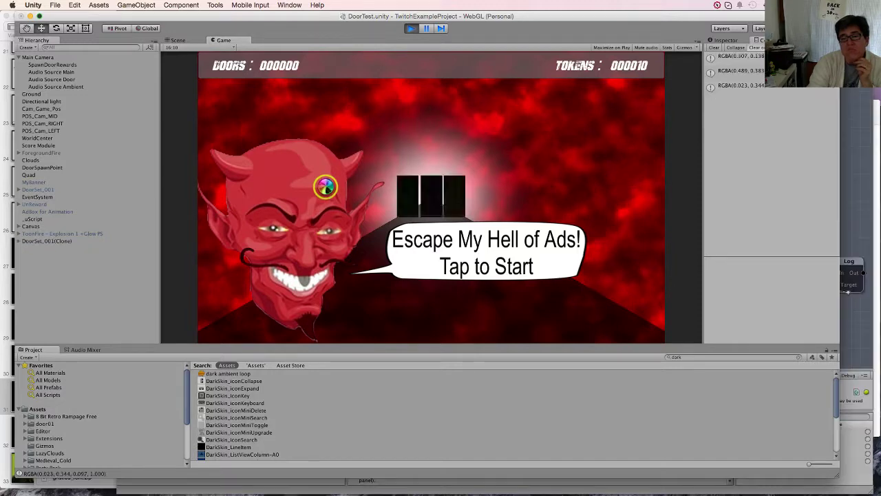
click(438, 221)
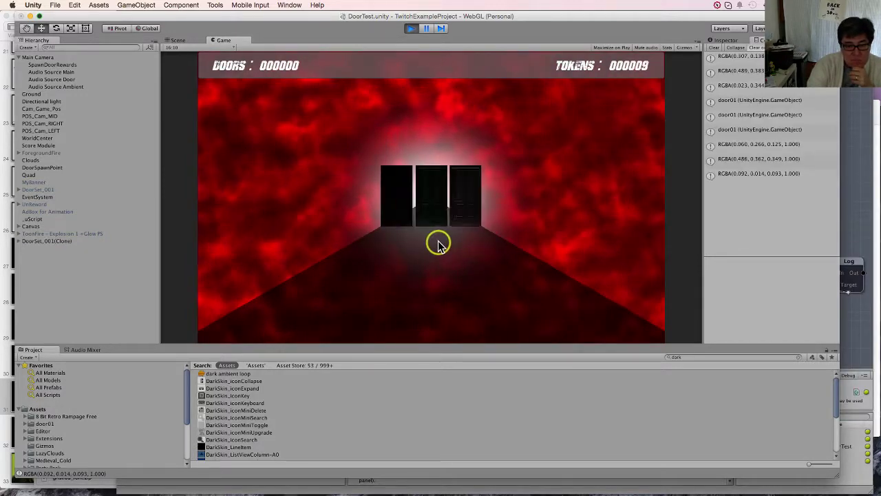
click(429, 192)
click(427, 196)
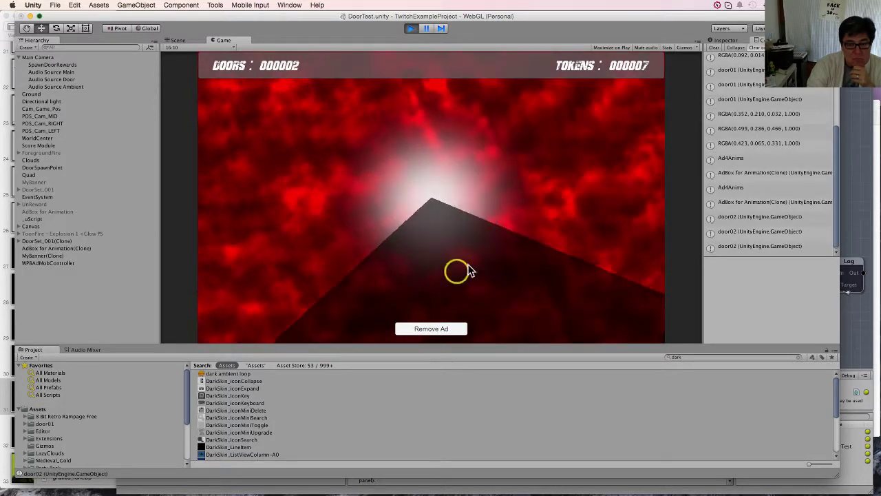
click(439, 198)
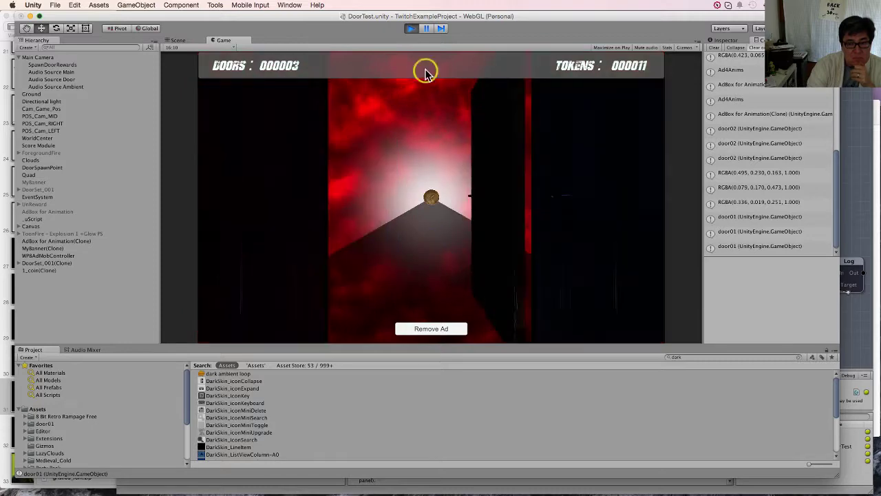
click(410, 29)
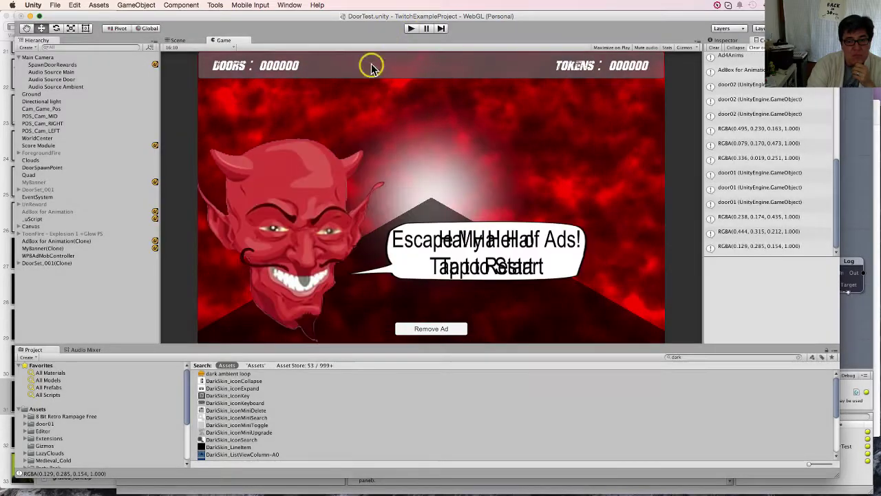
click(858, 210)
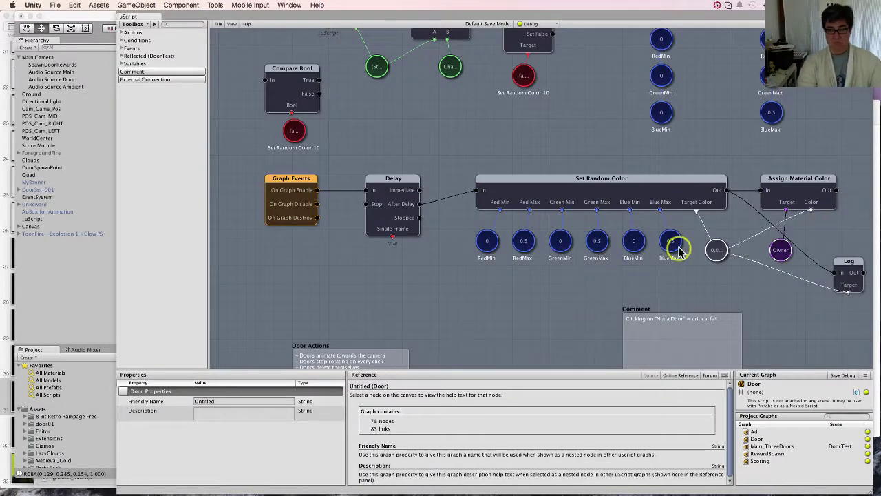
- Set Alpha Min of the Set Random Color node to 0.2 and Alpha Max to 0.7
click(716, 249)
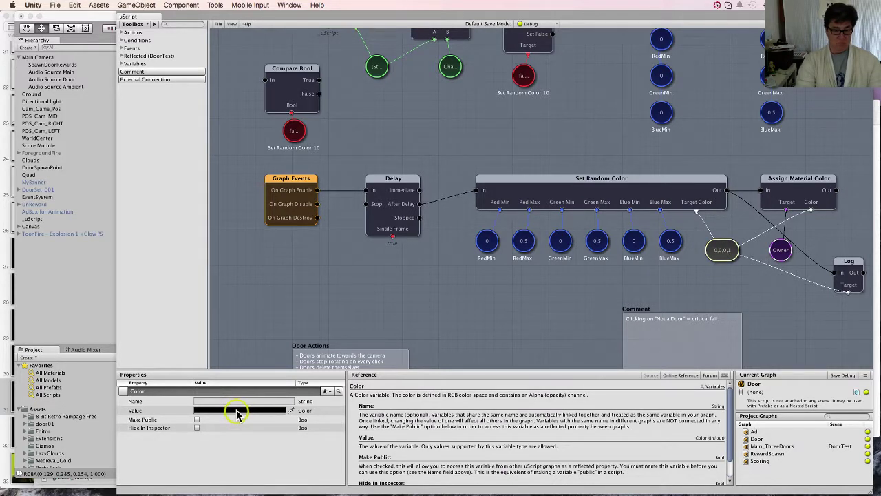
click(614, 197)
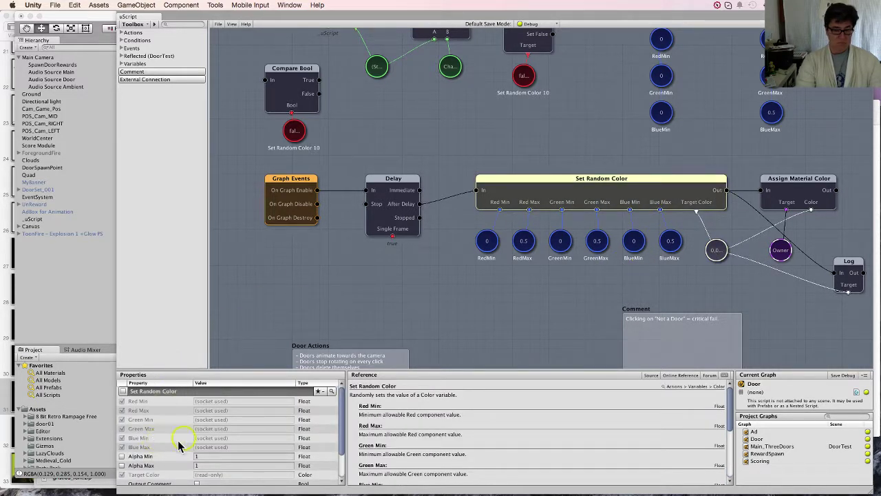
scroll(165, 400, down, 2)
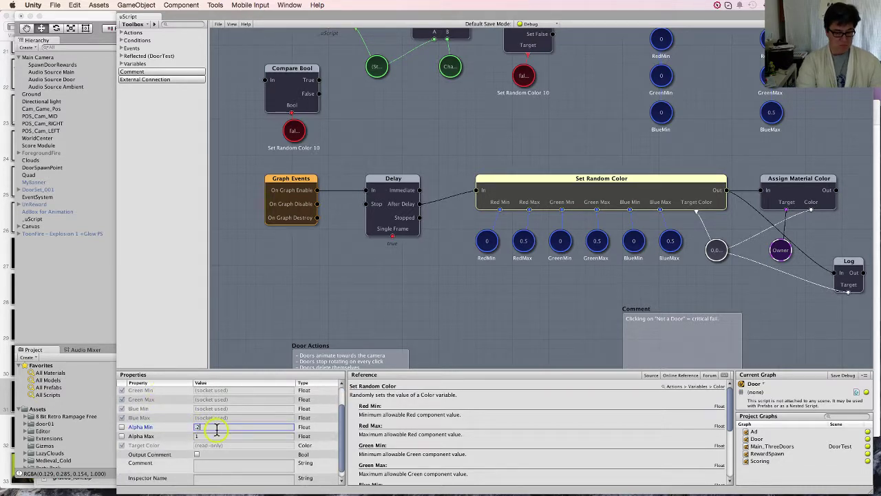
key(Tab)
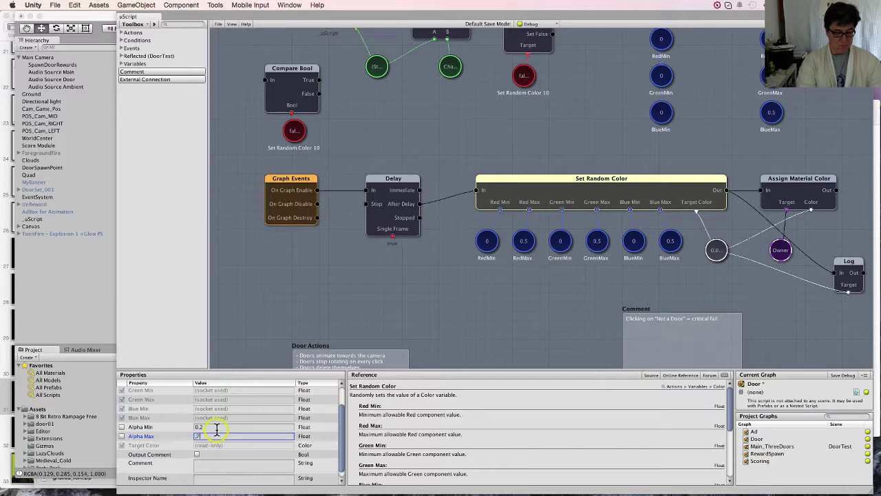
text(.7)
key(Tab)
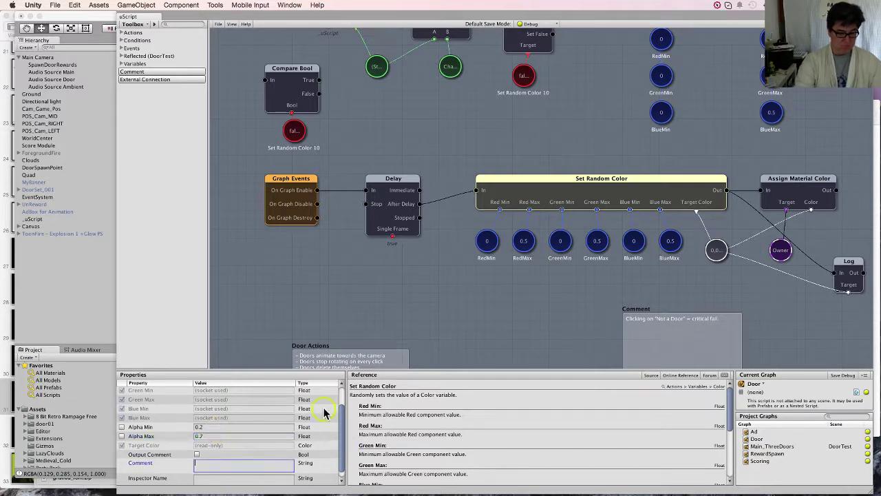
- Expose the Alpha Min and Alpha Max sockets of Set Random Color and rearrange the Assign Material Color, Owner and Log nodes around it
click(122, 427)
click(122, 436)
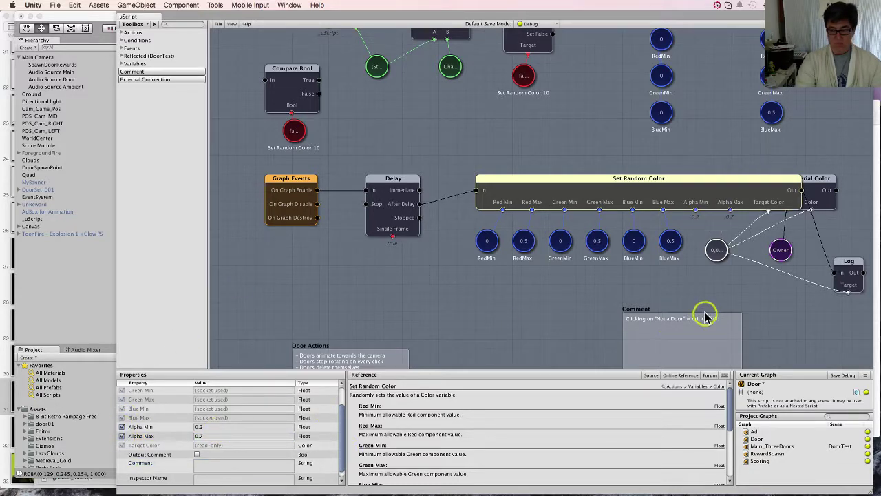
scroll(689, 289, right, 5)
drag(664, 176, 783, 168)
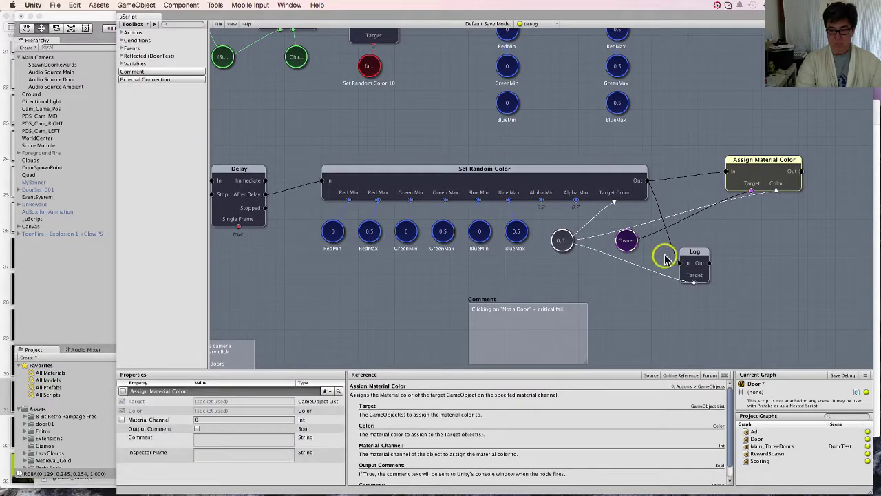
drag(631, 248, 759, 219)
click(699, 270)
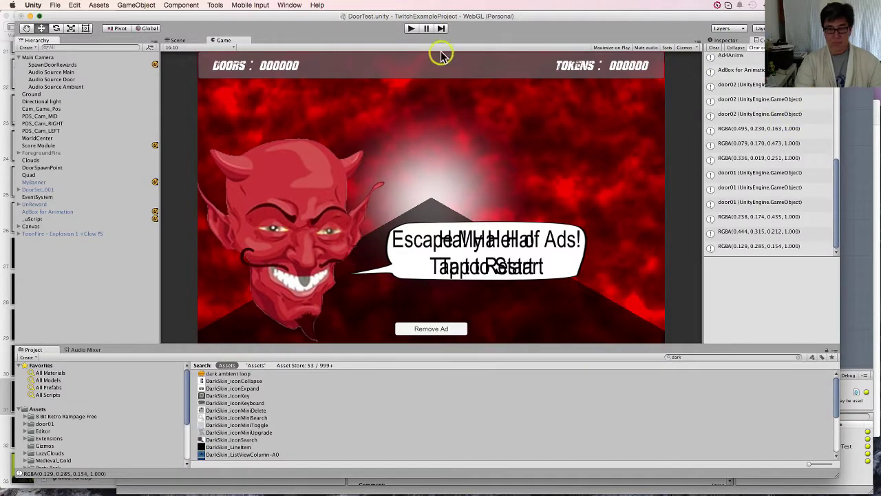
- In the uScript editor, set the Set Random Color node's Alpha Min to 0.4 and Alpha Max to 0.7, and save the Door graph
click(847, 275)
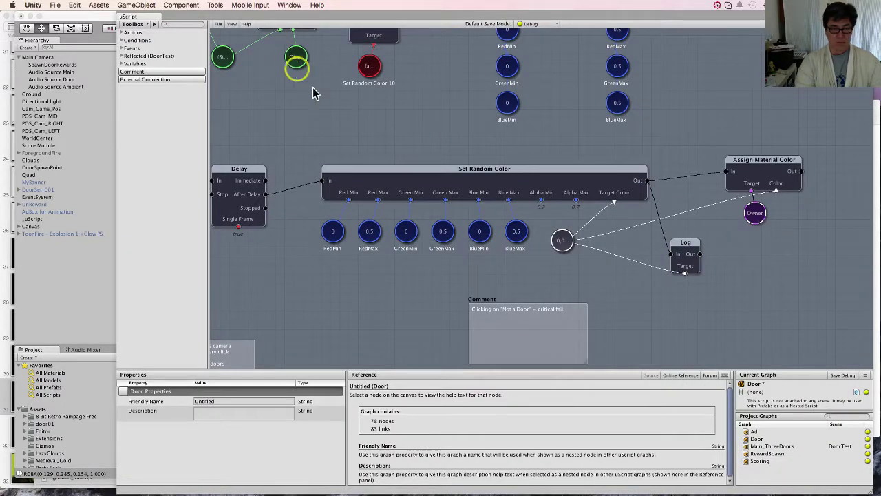
click(563, 244)
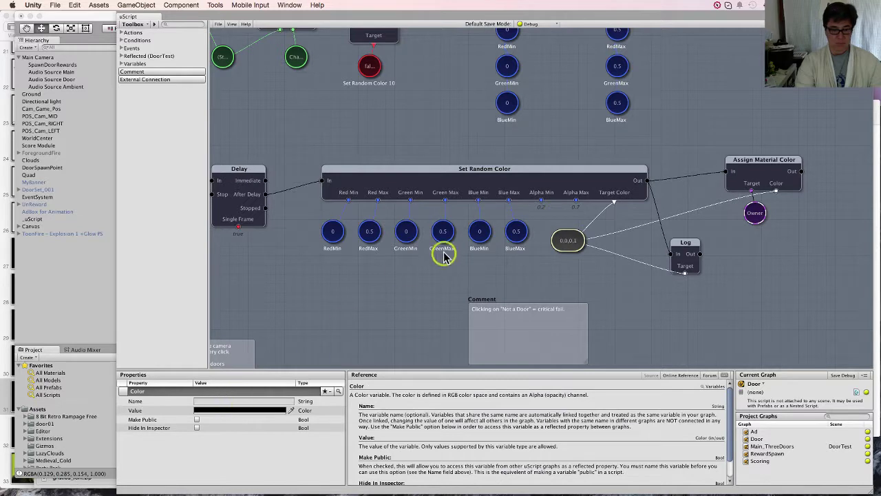
click(553, 192)
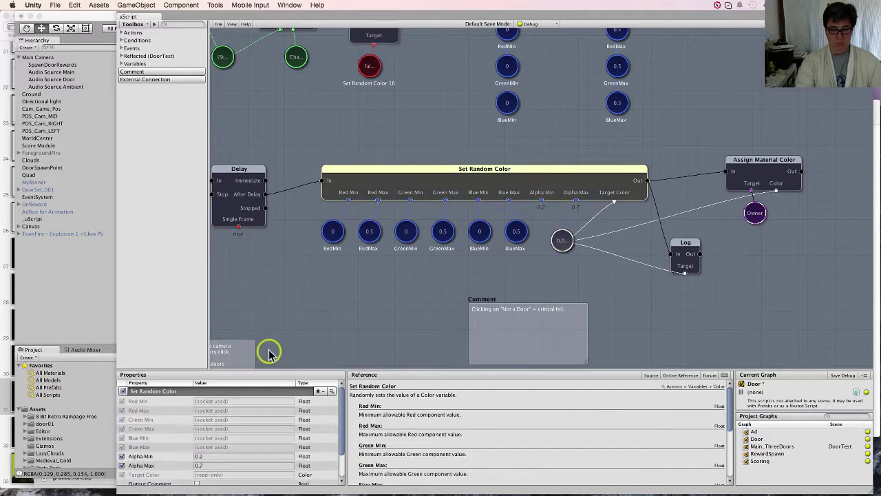
click(237, 465)
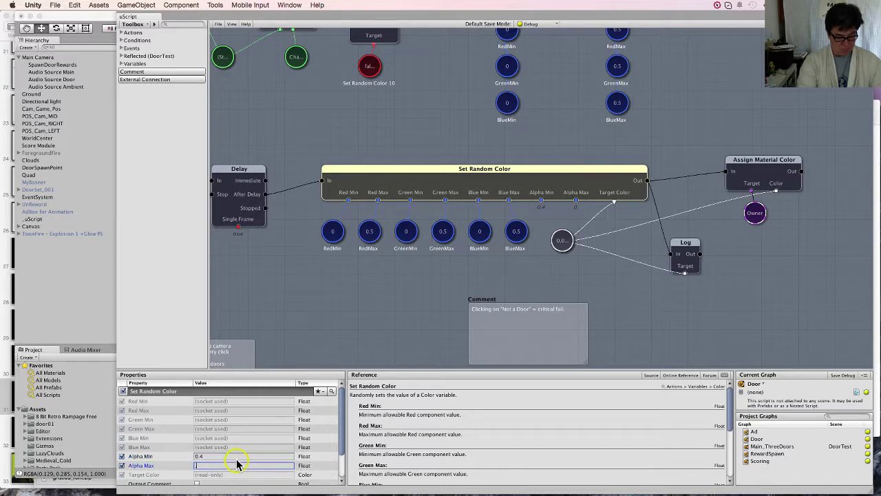
text(0.6)
key(shift+Return)
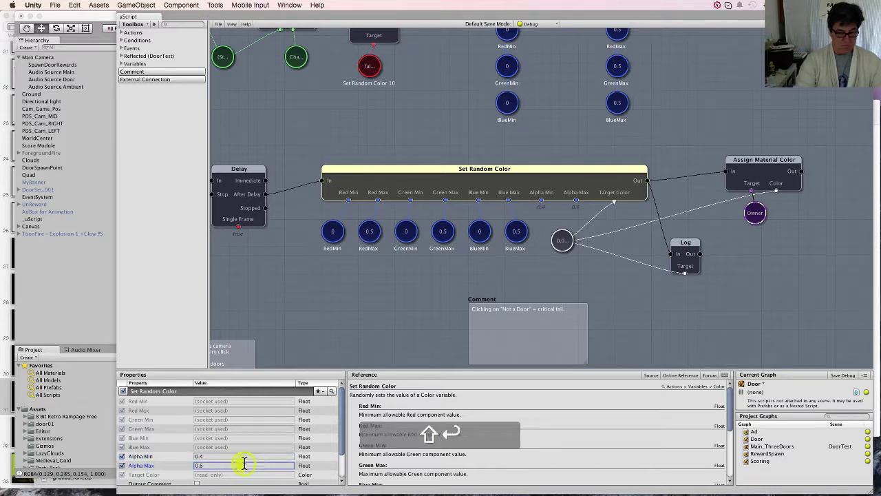
text(0.)
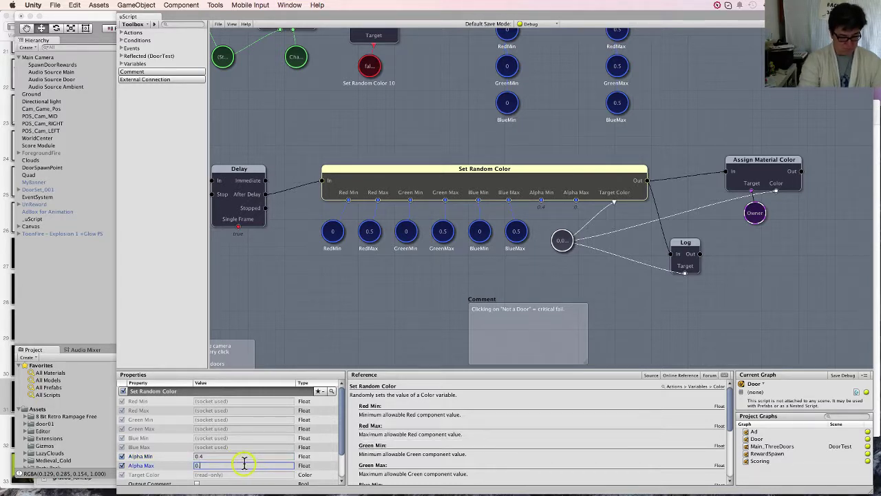
click(234, 24)
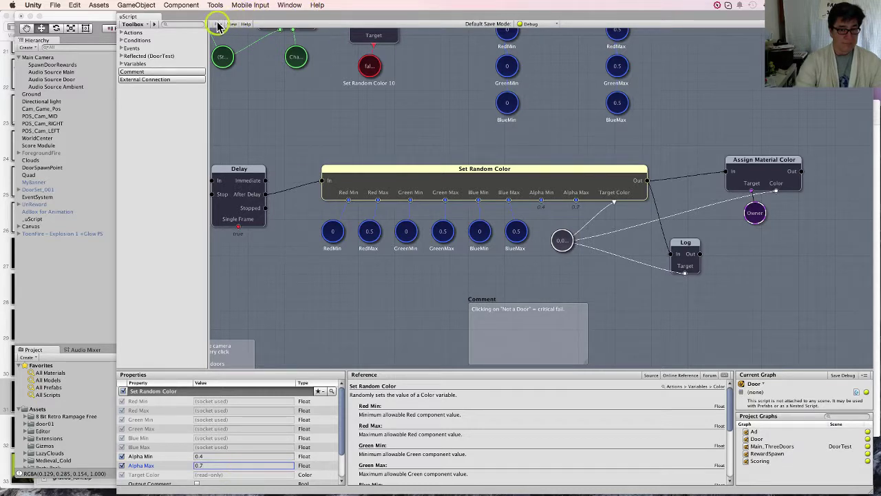
click(322, 120)
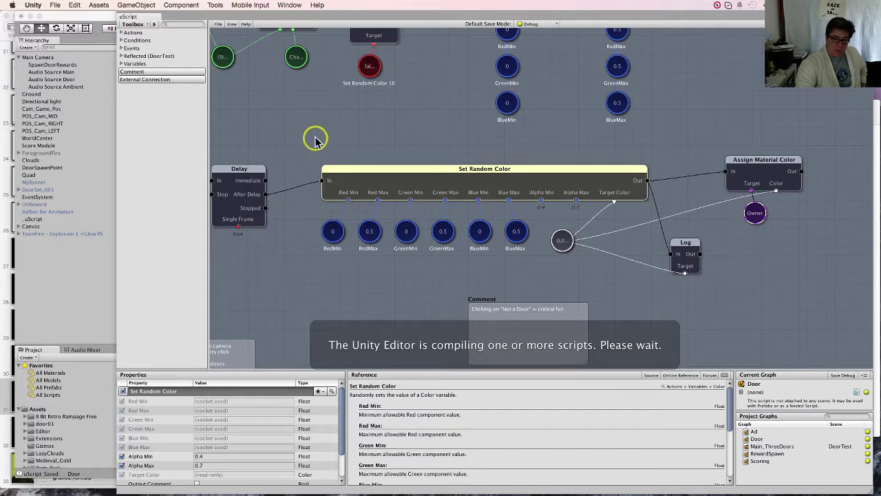
- Return to the Unity editor, run the game, open several doors to check their random colors, and stop the game
mouse_move(315, 138)
middle_down()
mouse_move(330, 245)
mouse_move(333, 175)
middle_up()
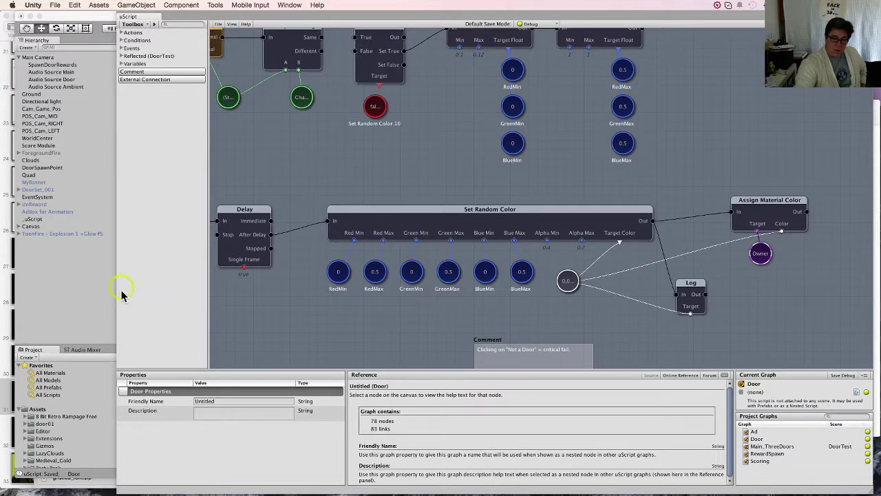
click(114, 258)
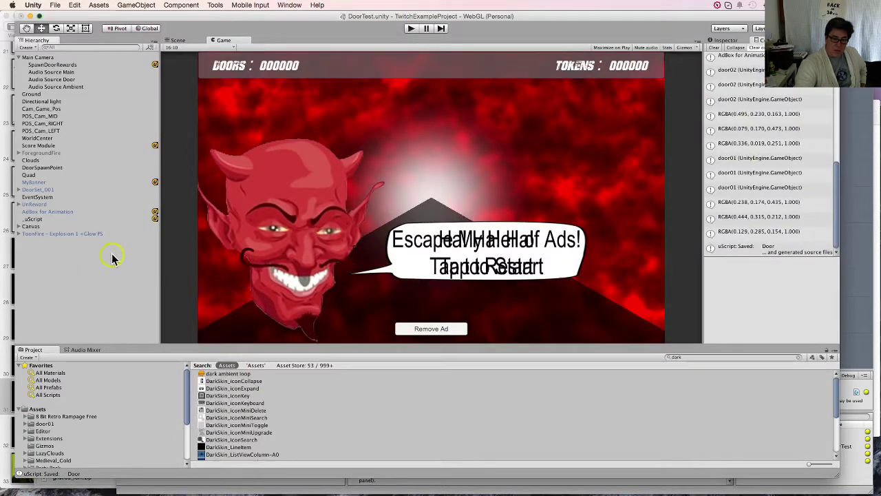
click(411, 30)
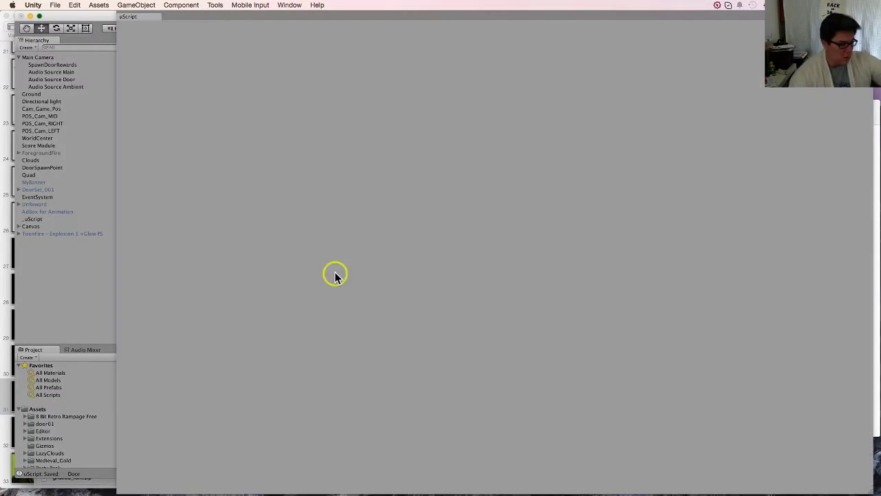
click(65, 298)
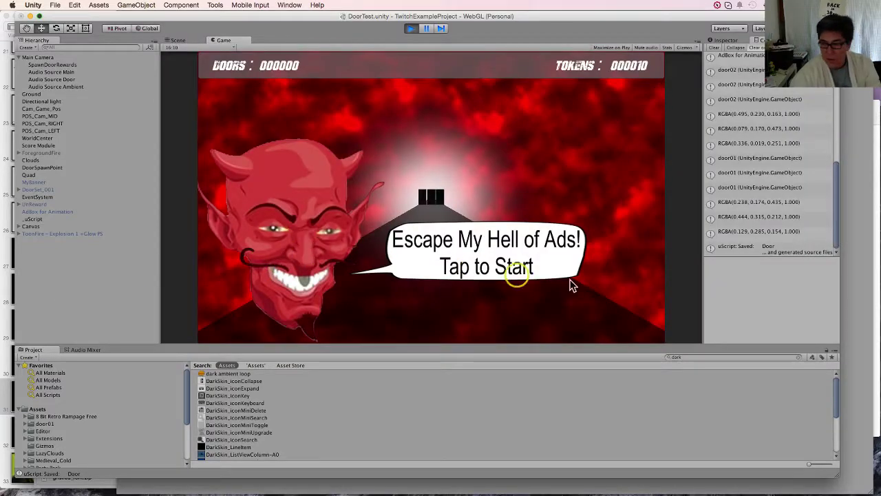
click(533, 251)
click(388, 58)
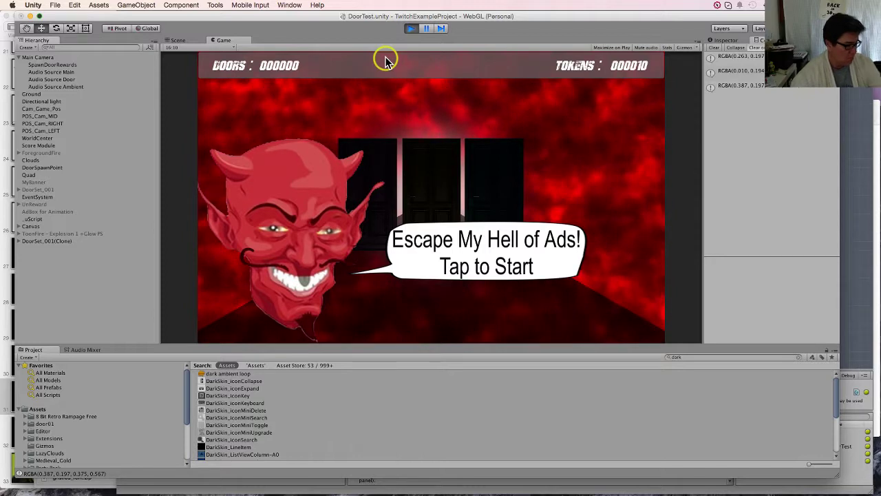
click(501, 193)
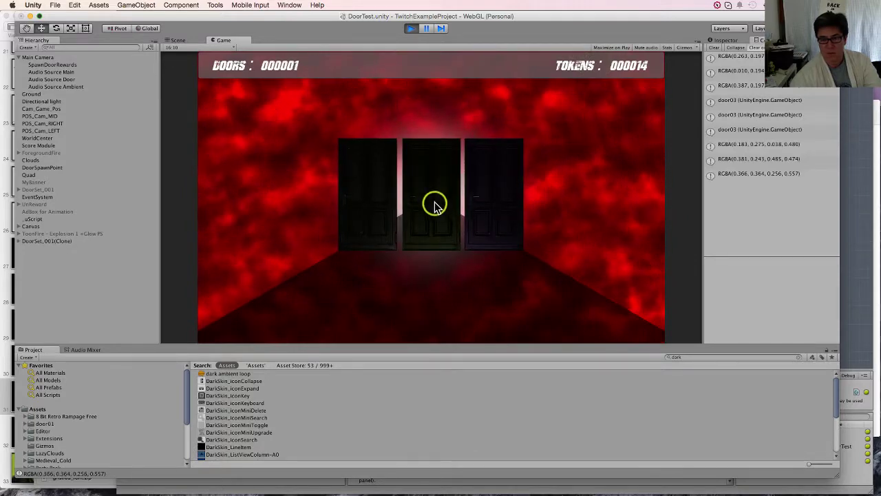
click(434, 202)
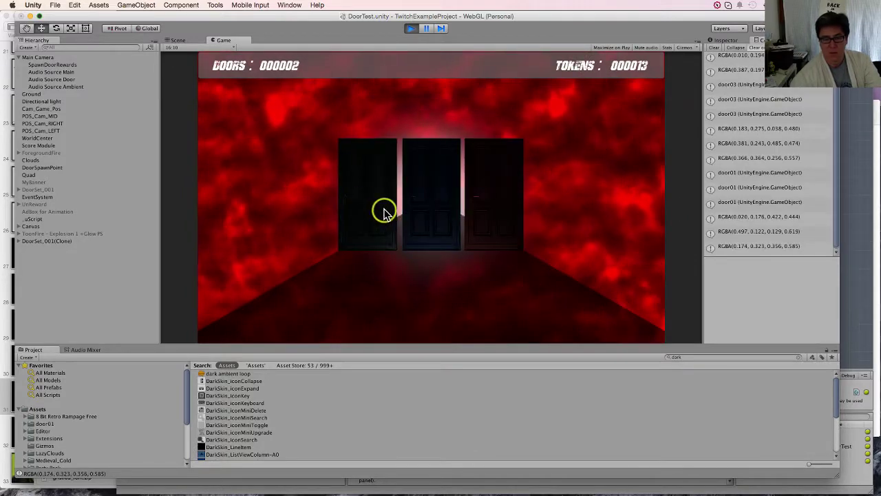
click(380, 205)
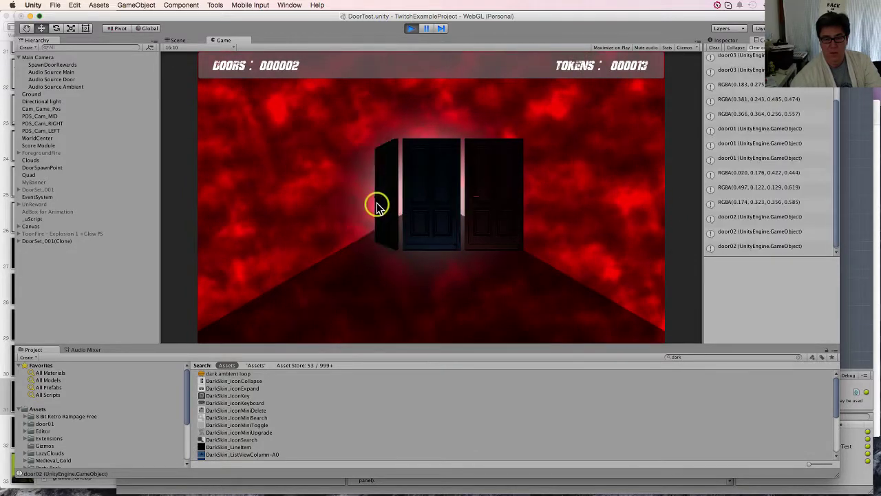
click(411, 28)
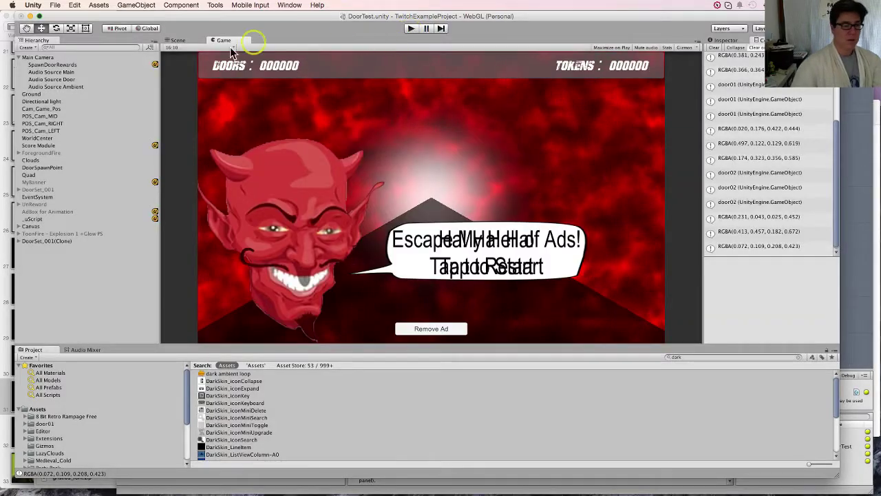
- Show the Directional light in the Scene view and examine its Light component properties
click(53, 102)
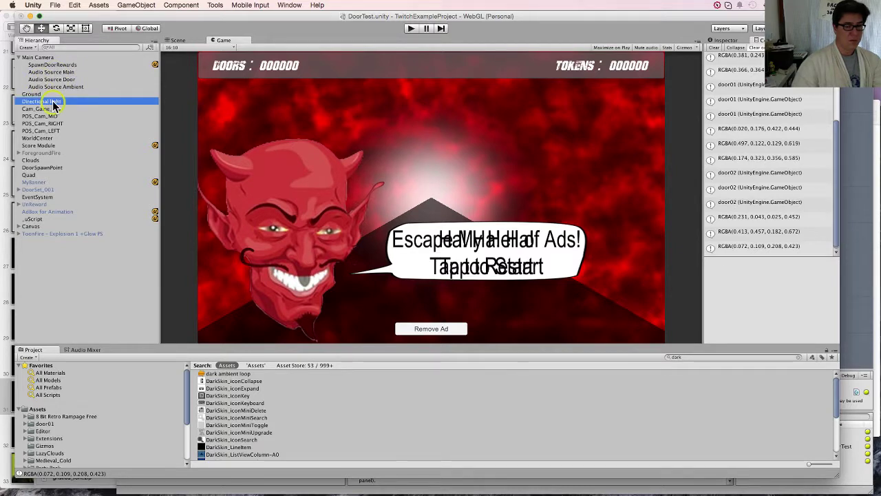
click(173, 42)
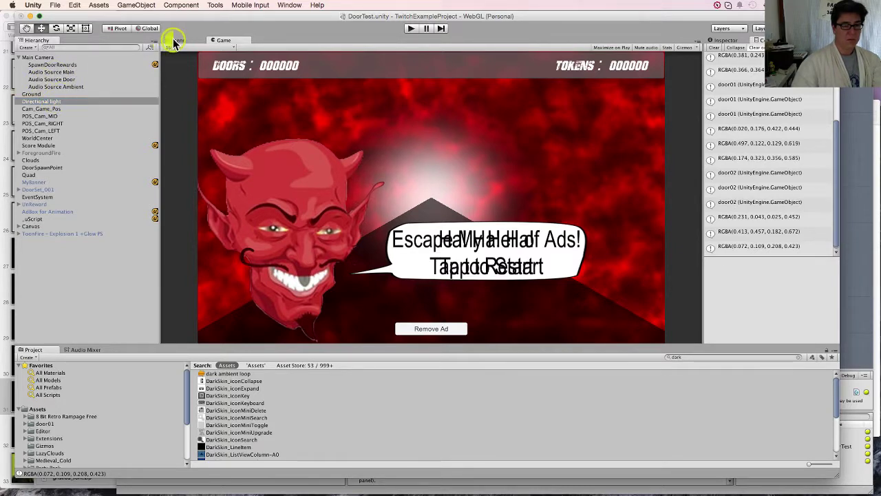
drag(287, 138, 379, 144)
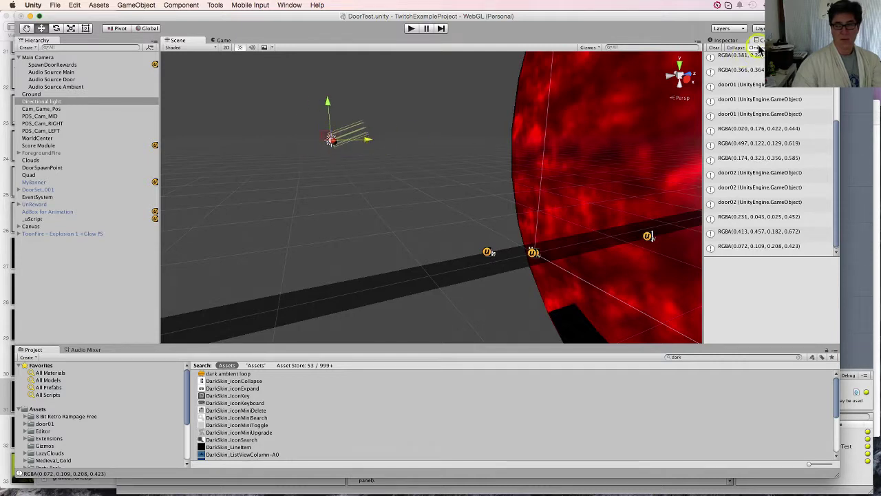
click(734, 41)
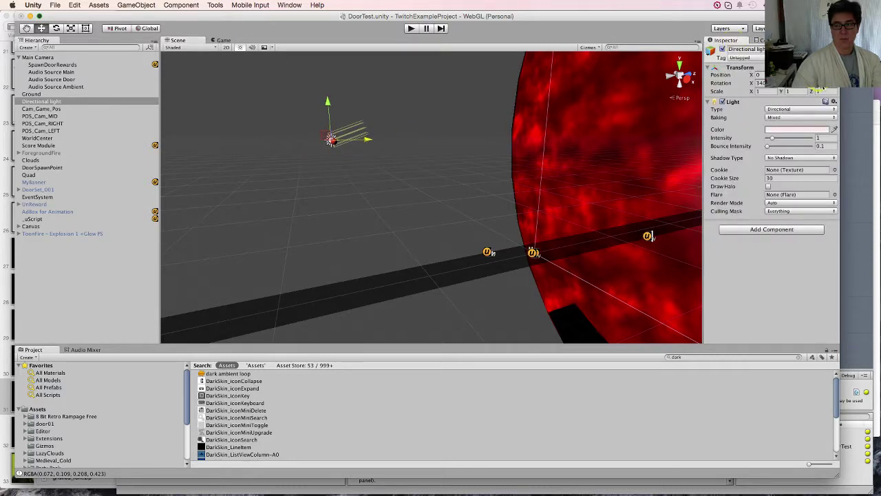
click(599, 124)
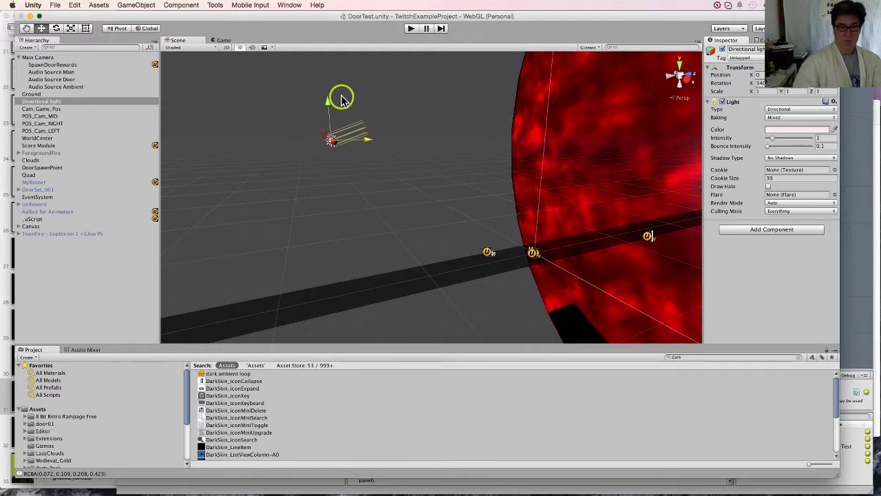
- Move the Directional light lower in the scene, undo the last two moves, and save the scene
drag(330, 103, 530, 301)
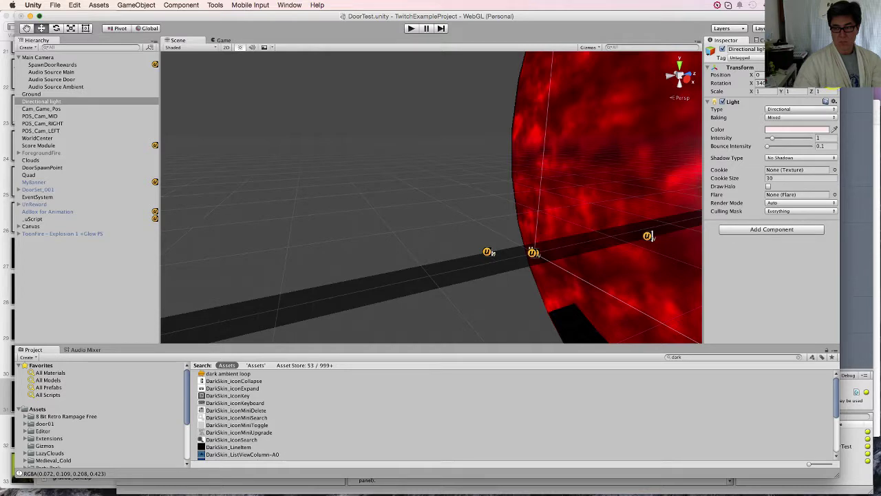
key(super+z)
key(super+z)
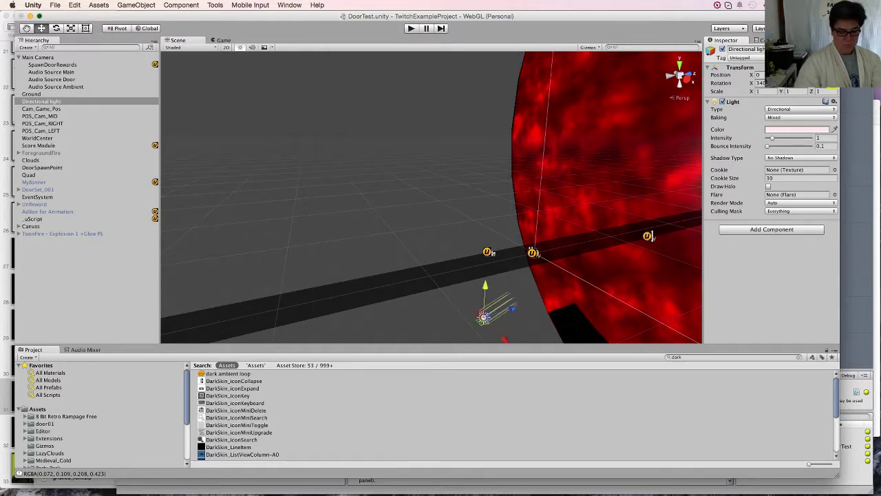
key(super+s)
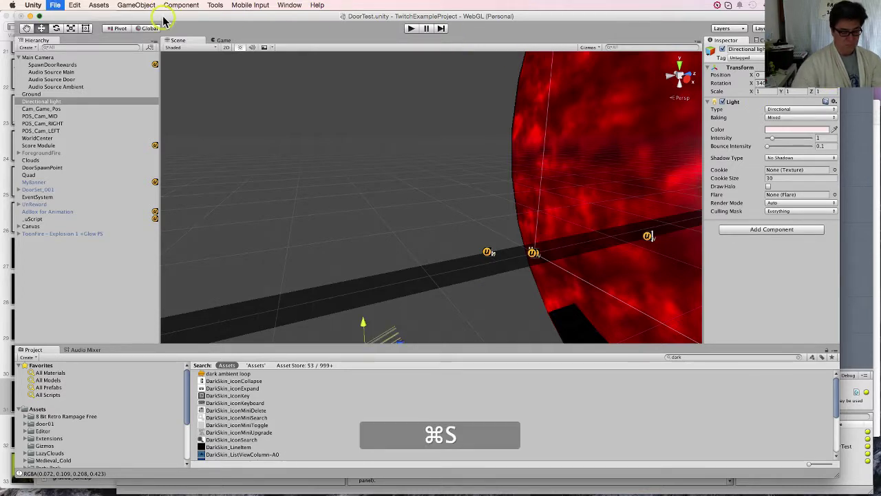
- Run the game again and open two sets of doors to check how brightly the doors are lit
click(412, 31)
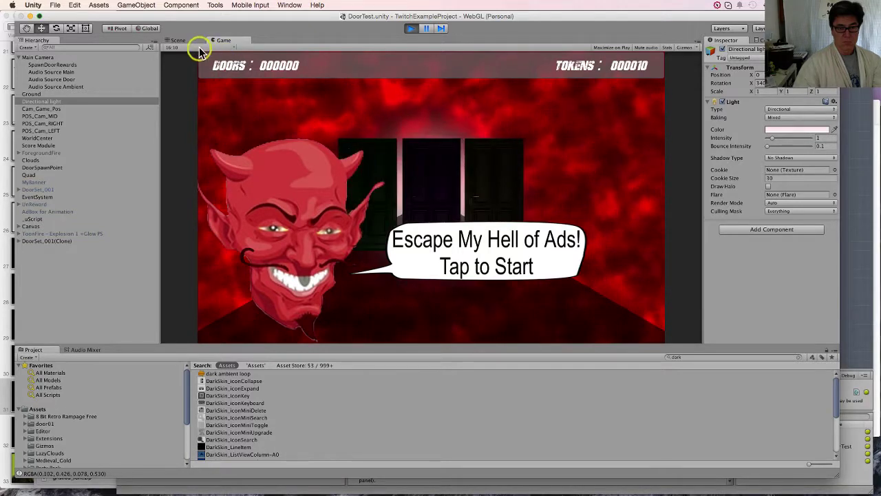
click(410, 28)
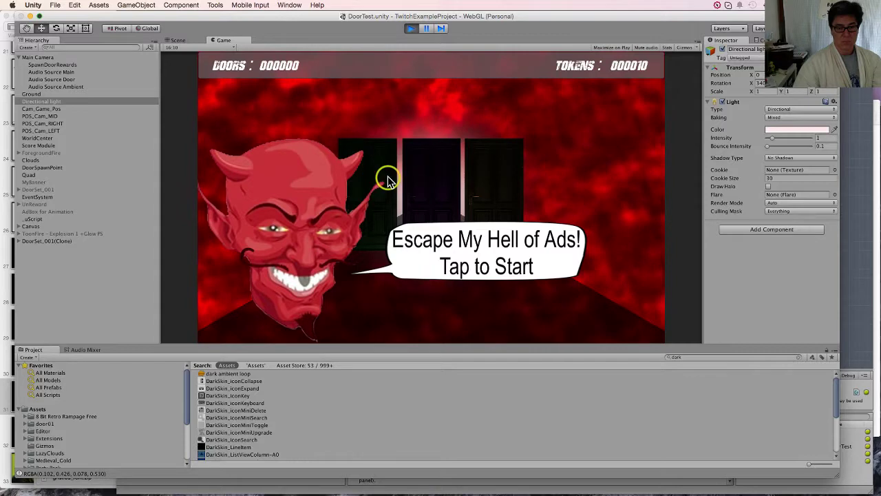
click(413, 207)
click(438, 220)
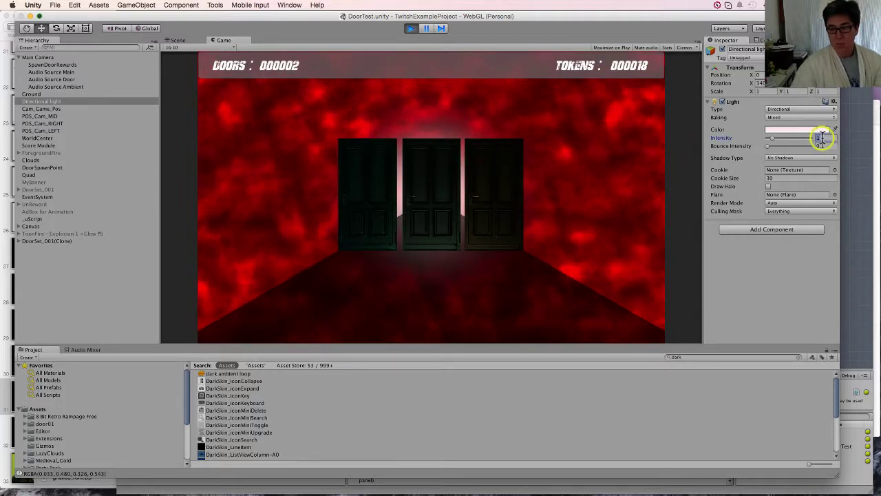
- Try lower Directional light intensities down to 0.5 and bounce intensity 0 in the running game, expand DoorSet_001, and stop the game
drag(821, 138, 822, 138)
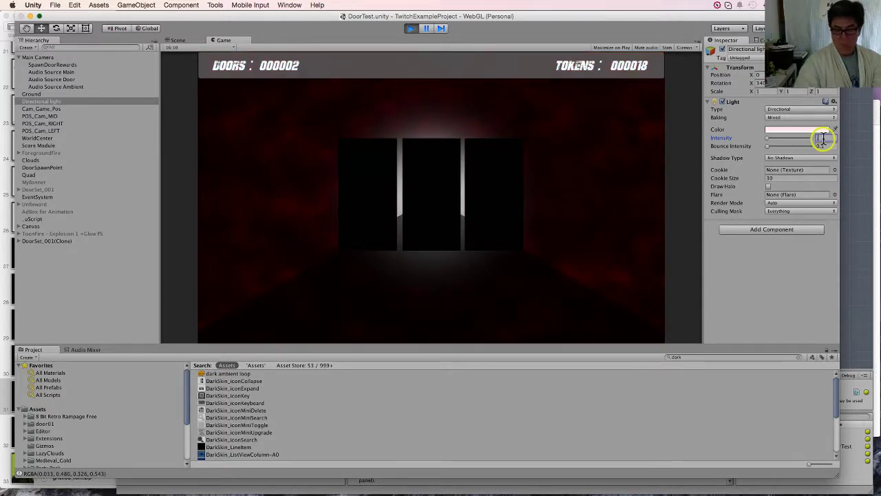
drag(823, 139, 823, 139)
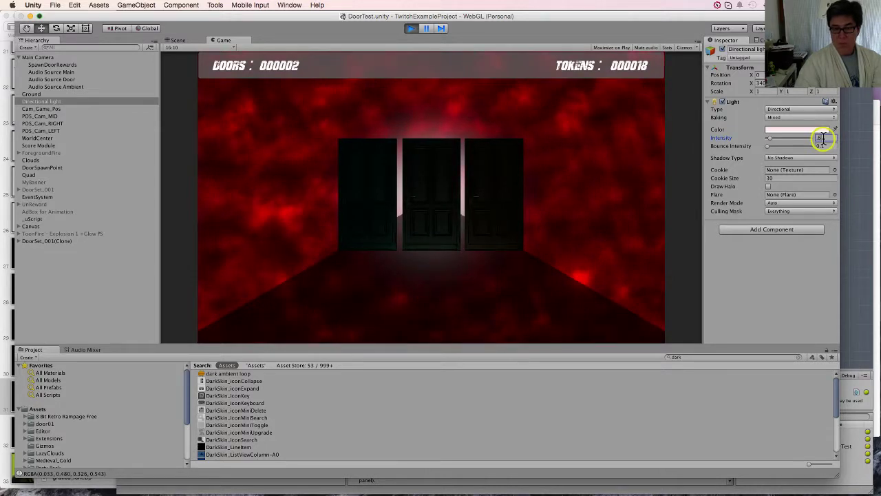
drag(823, 139, 823, 138)
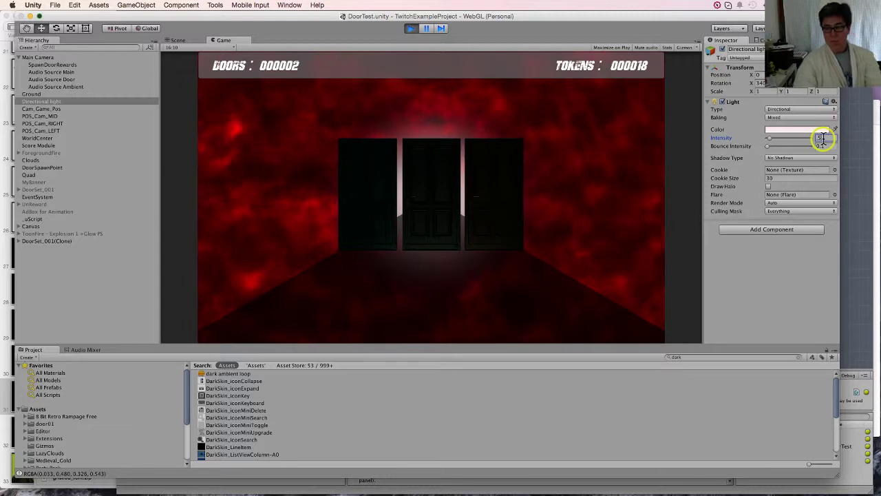
key(Tab)
text(0)
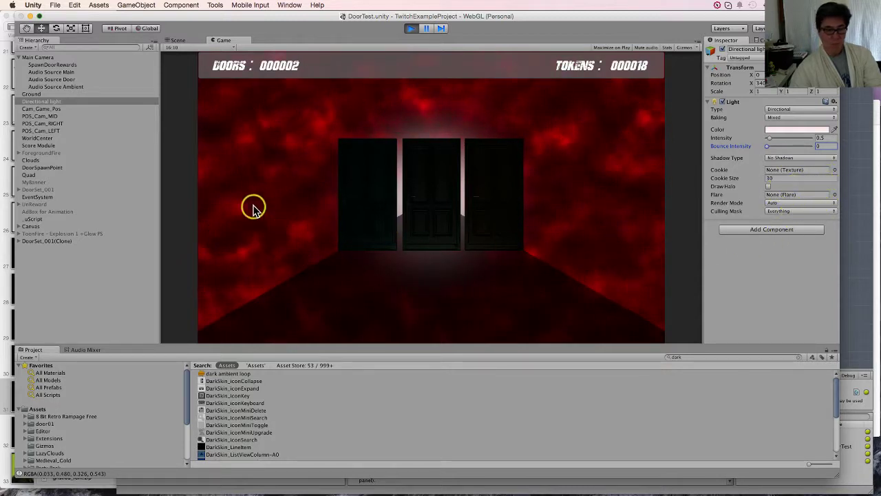
click(18, 190)
click(411, 28)
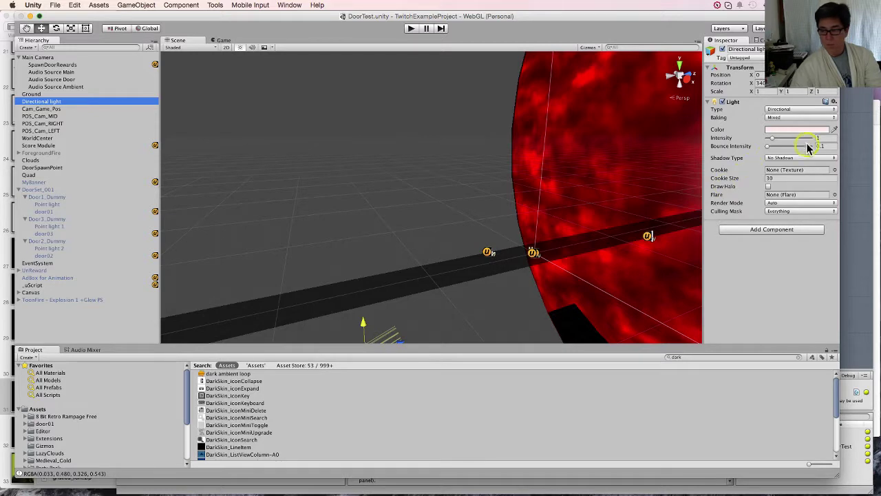
- Set the Directional light's intensity to 0.6 in the stopped scene
click(821, 138)
text(0.5)
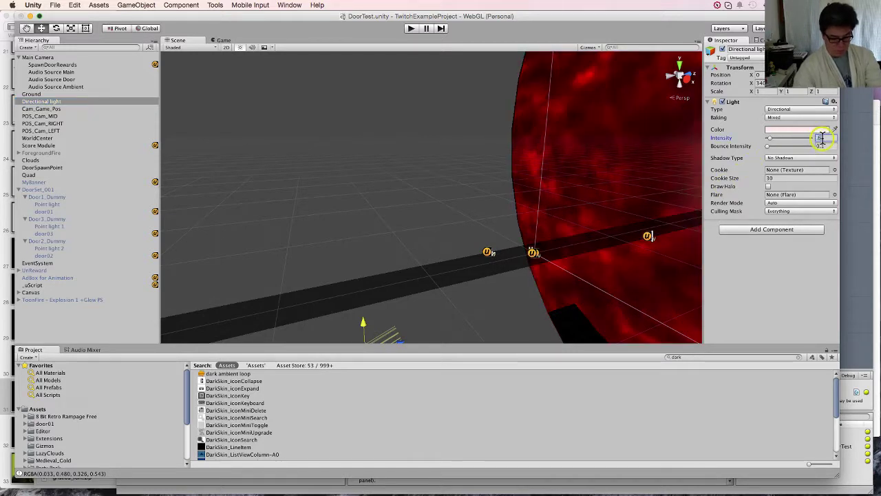
text(0.6)
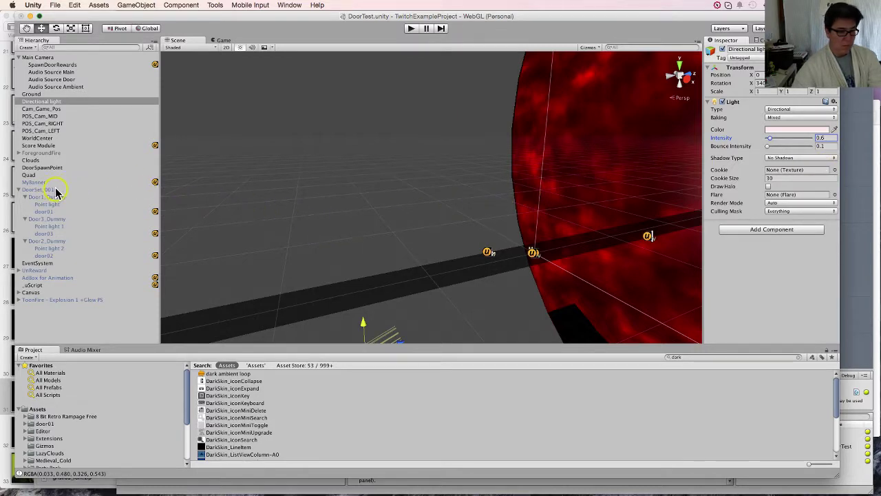
- Enable the point lights under Door1_Dummy, Door3_Dummy and Door2_Dummy in DoorSet_001
click(73, 203)
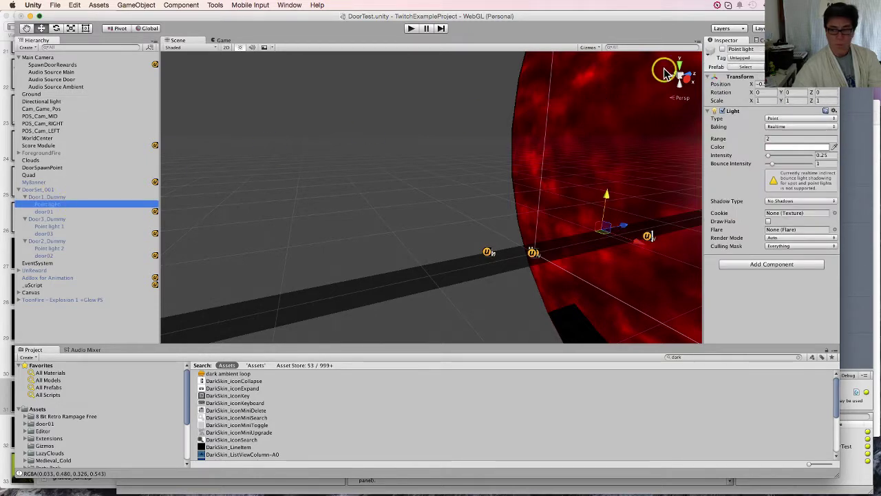
click(723, 49)
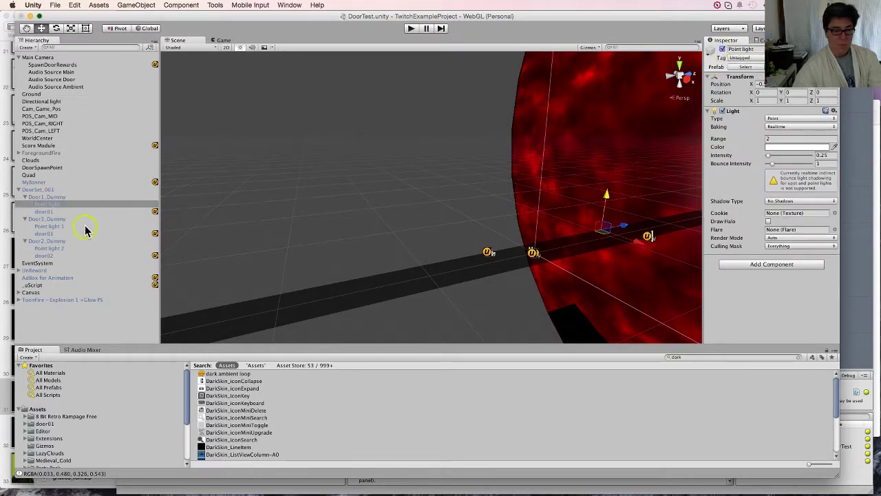
click(57, 227)
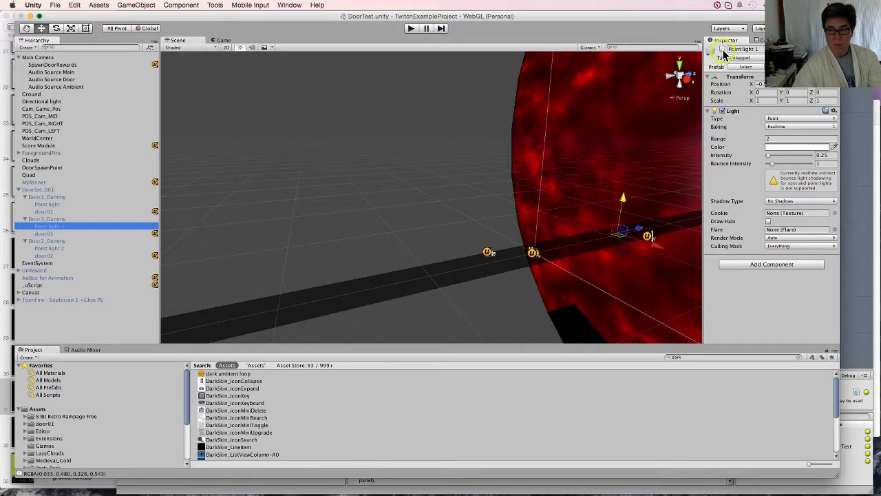
click(65, 249)
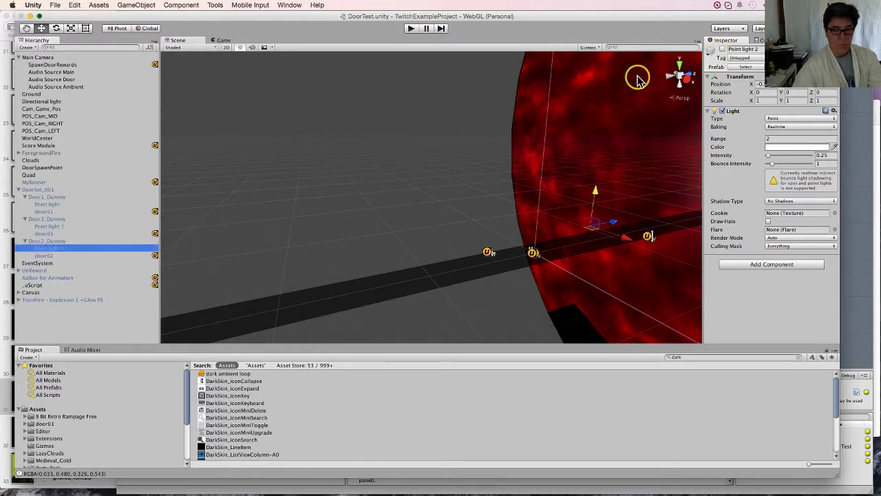
click(724, 49)
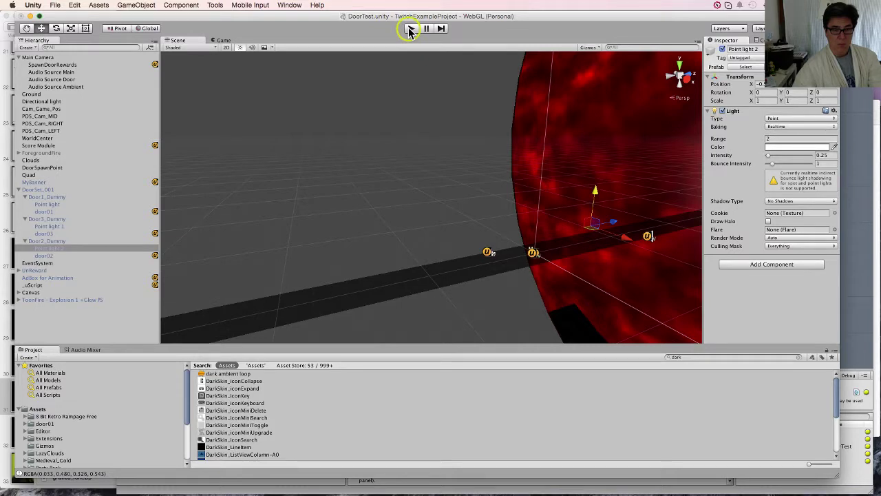
- Briefly activate DoorSet_001 to check its point lights in the scene, and deactivate it again
click(60, 190)
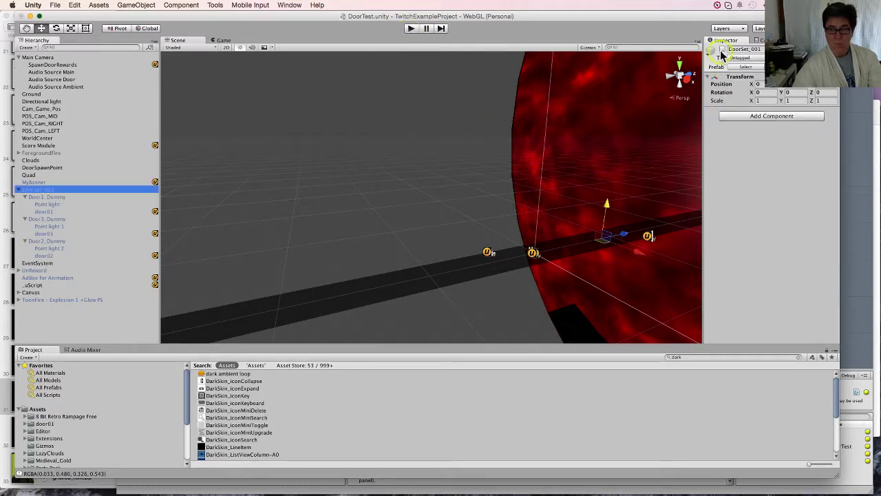
click(723, 51)
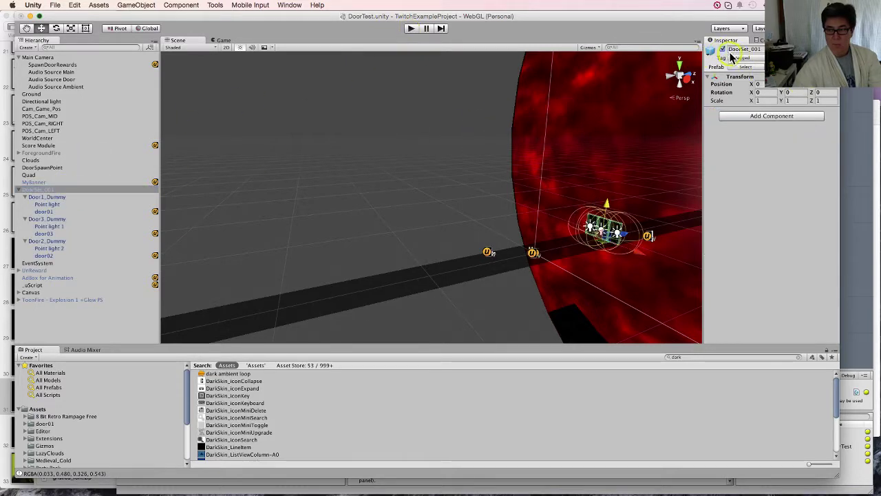
click(722, 49)
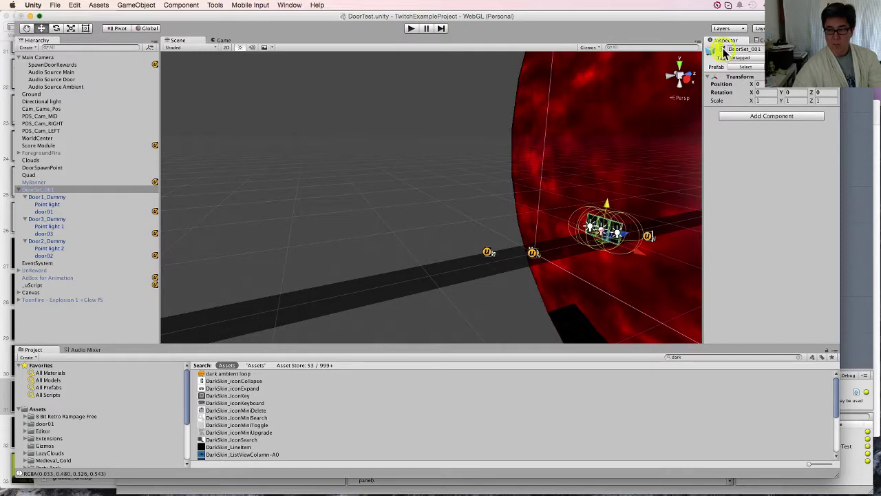
- Run the game, open several sets of doors to check their colors and lighting, and stop the game
click(414, 30)
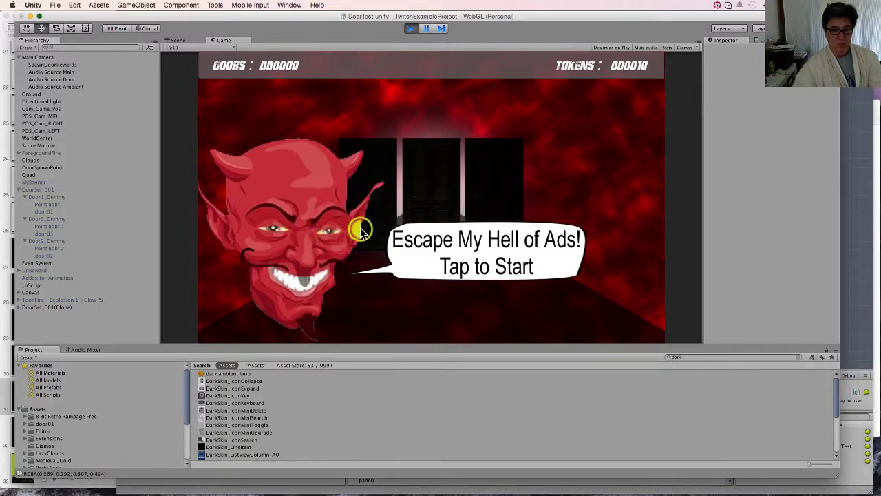
click(377, 212)
click(413, 218)
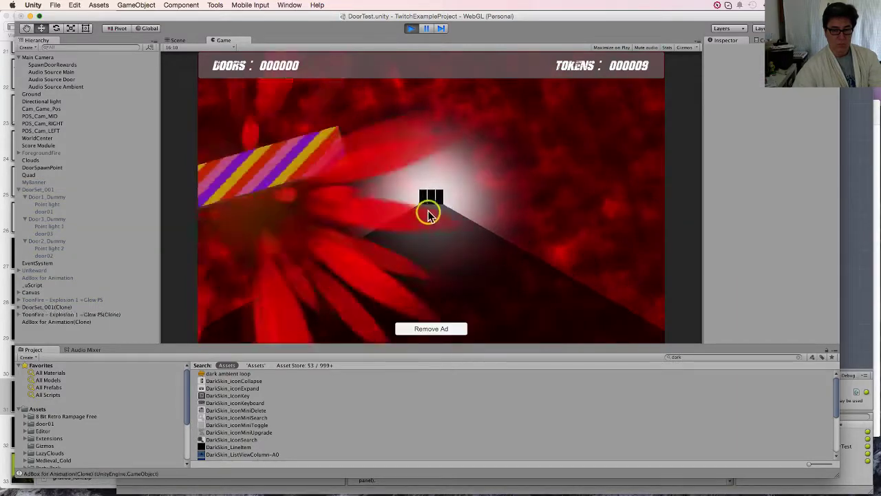
click(427, 204)
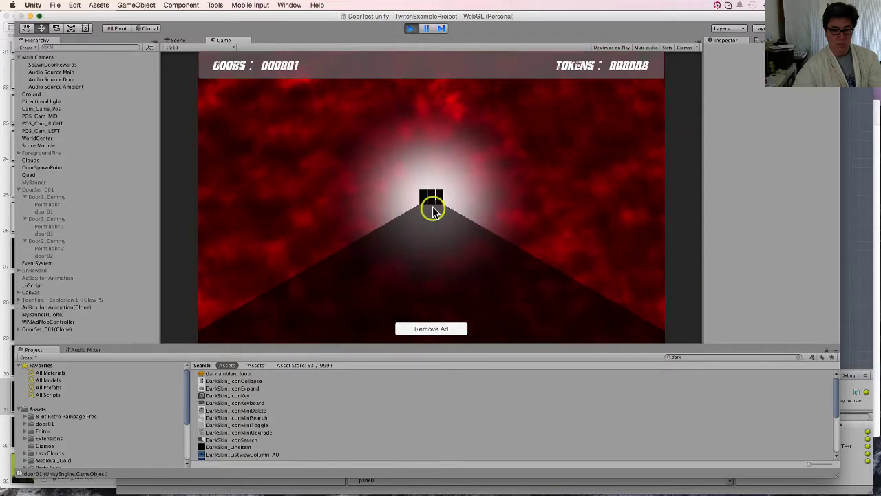
click(482, 210)
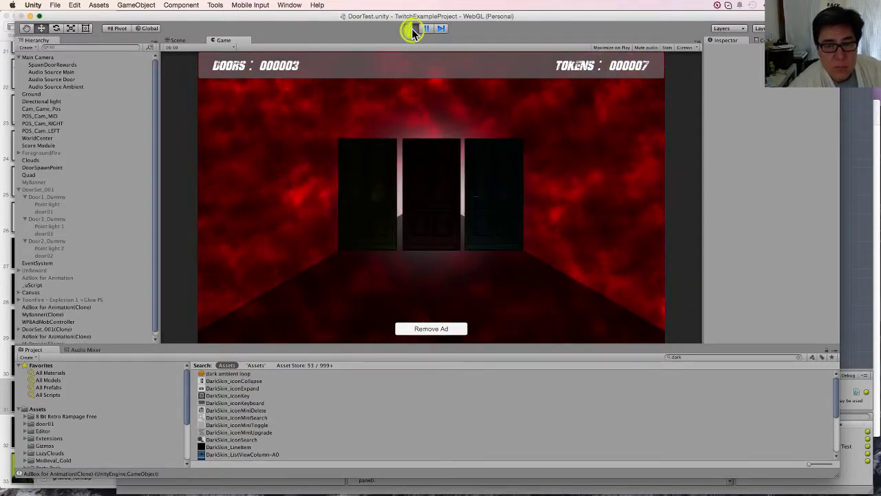
click(411, 28)
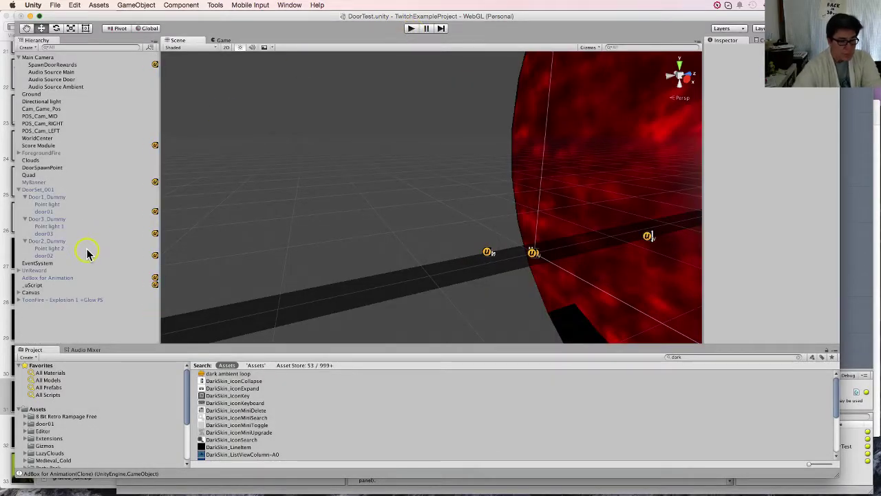
- Switch to the uScript editor and set the Set Random Color node's Alpha Min and Alpha Max to 0.1
click(844, 275)
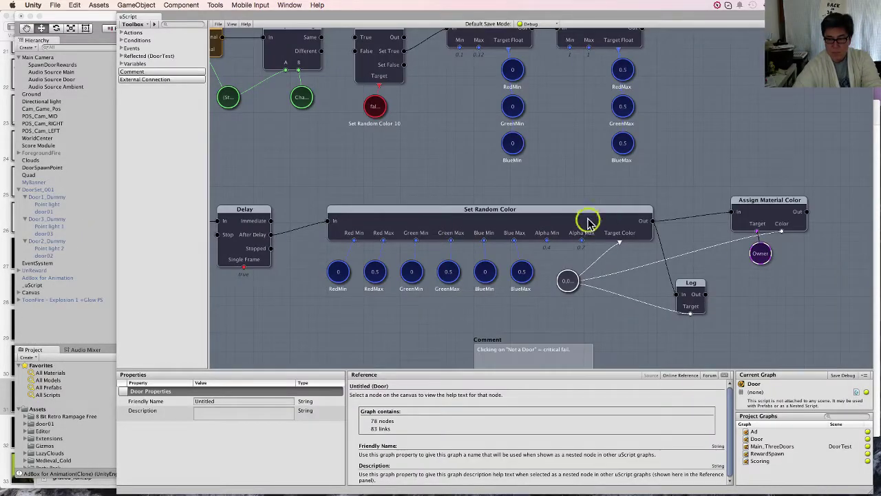
click(568, 281)
click(535, 228)
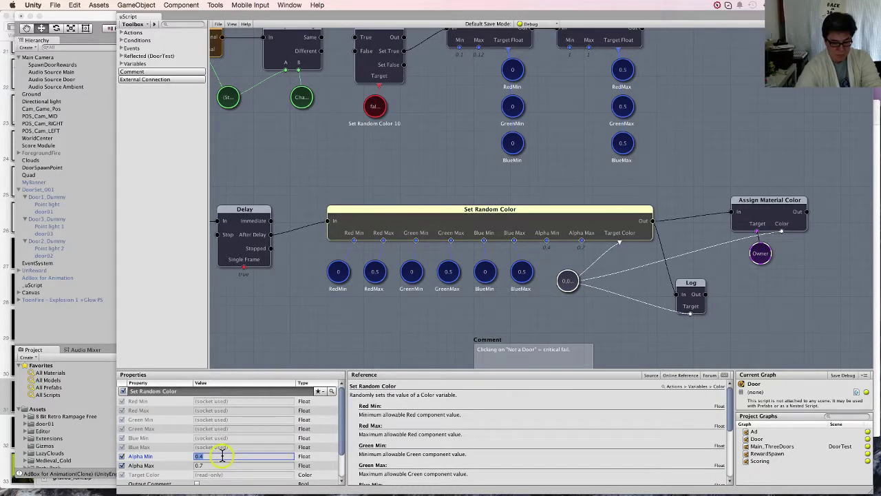
key(Tab)
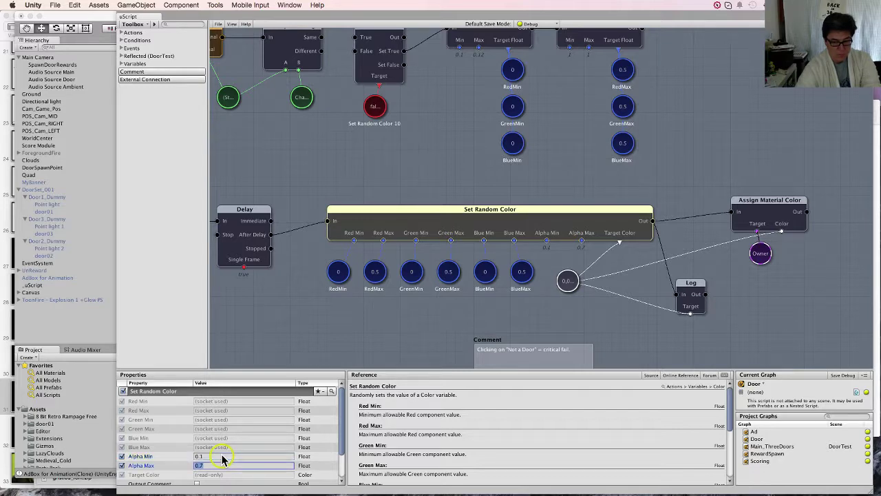
- Try narrower color ranges with RedMin at 0.5, RedMax at 0.75 and GreenMin at 0.5
click(345, 273)
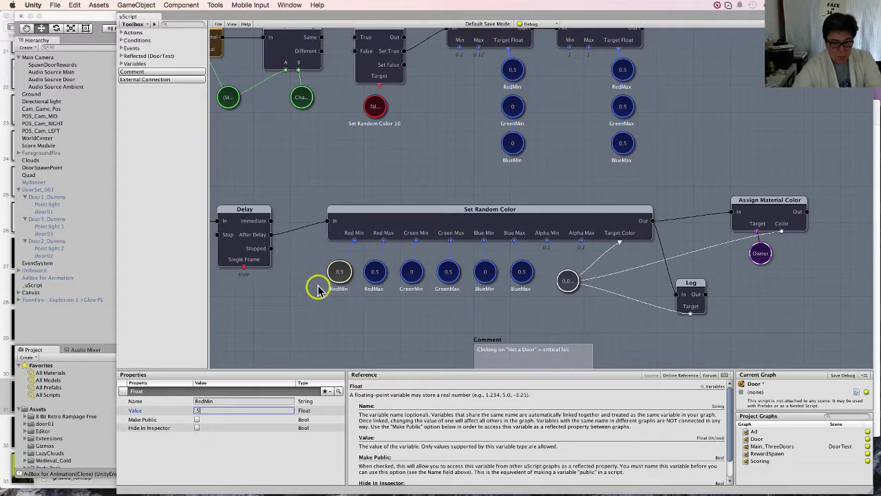
click(375, 273)
click(255, 410)
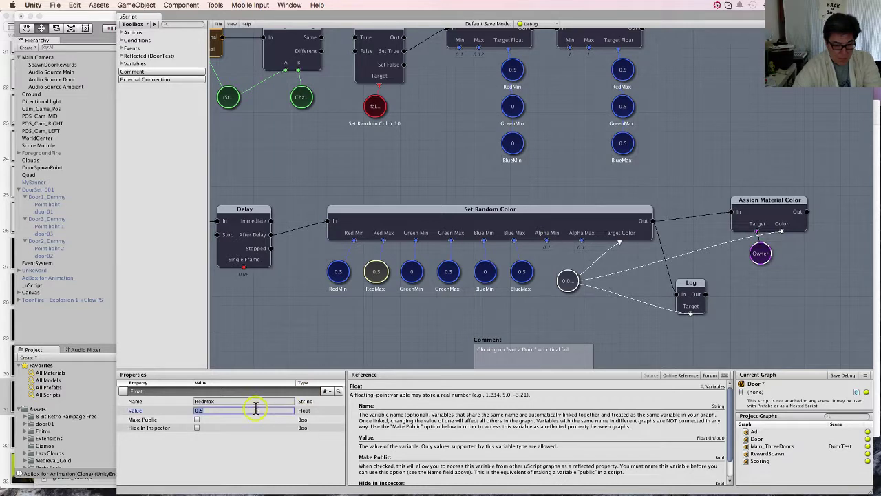
text(.75)
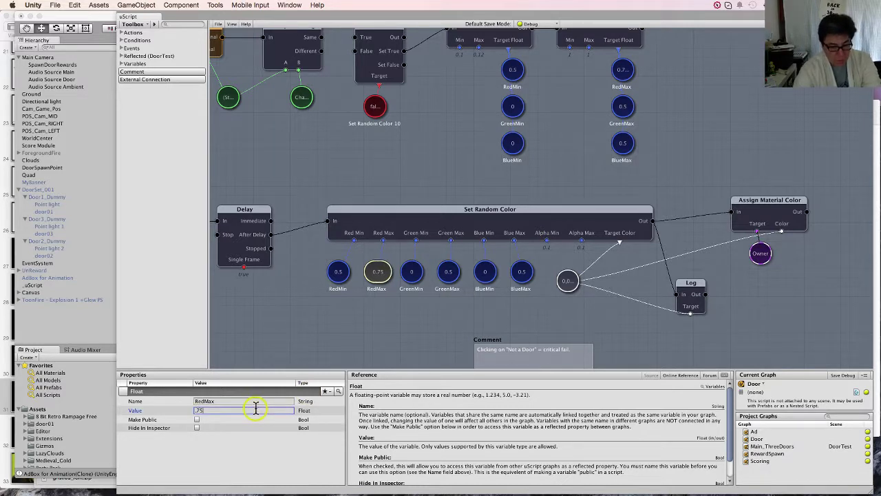
click(412, 273)
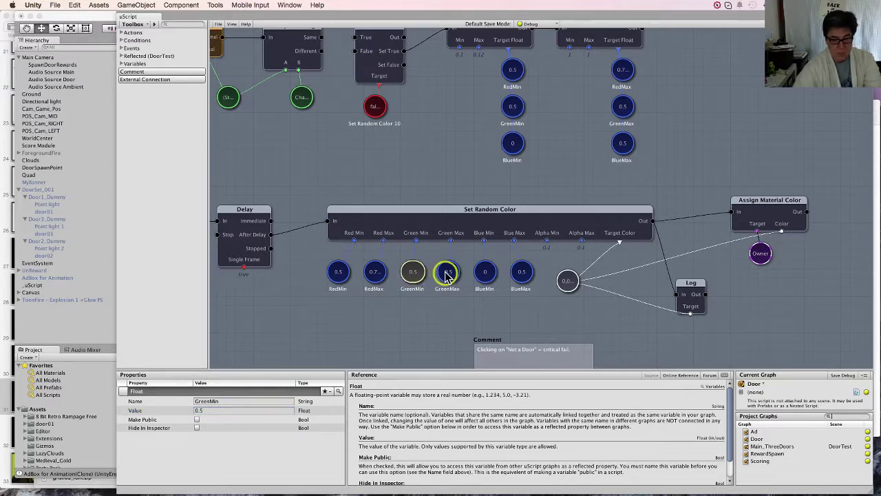
- Set the RedMin variable to 0 and the RedMax variable to 1
click(338, 277)
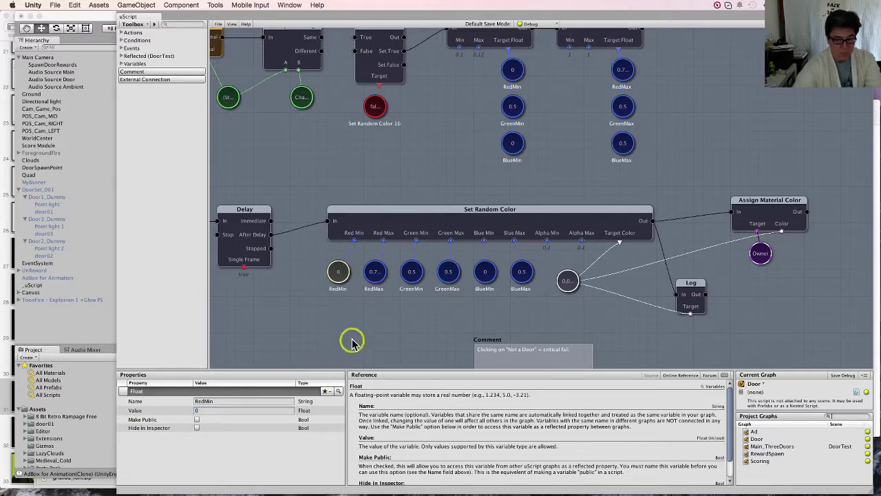
click(378, 275)
click(242, 411)
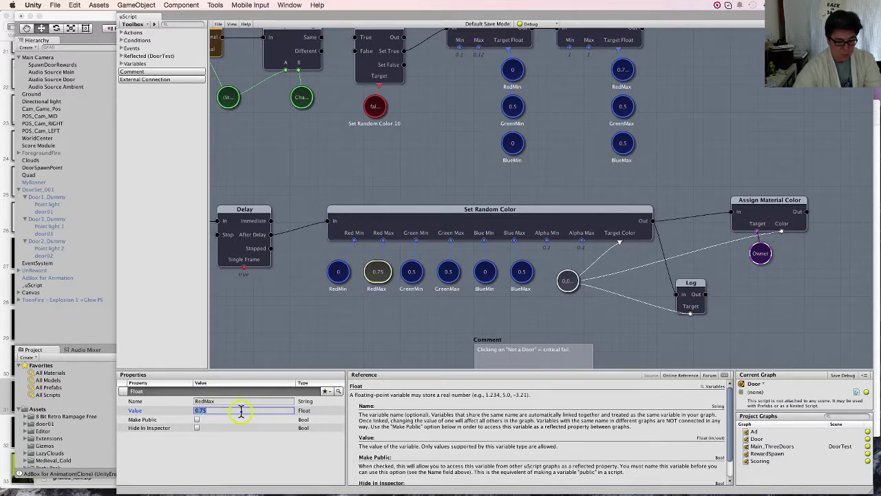
text(1)
- Set the GreenMin variable to 0 and the GreenMax variable to 1
click(409, 274)
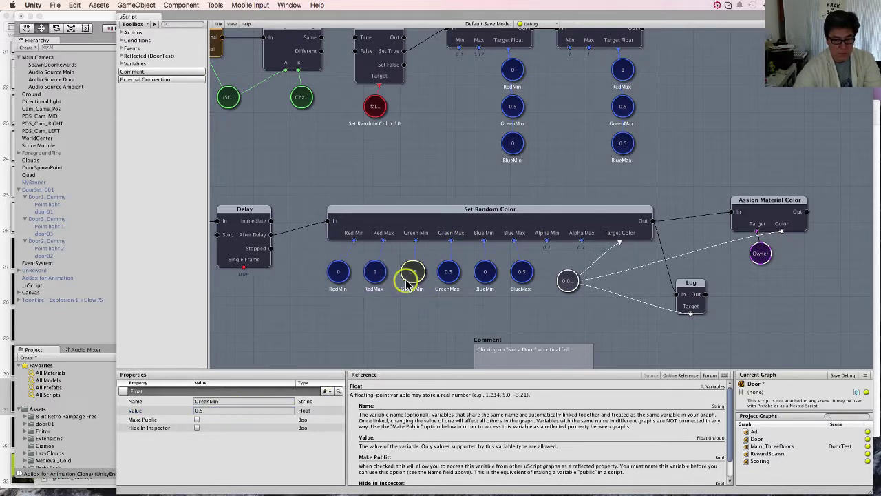
click(263, 410)
text(0)
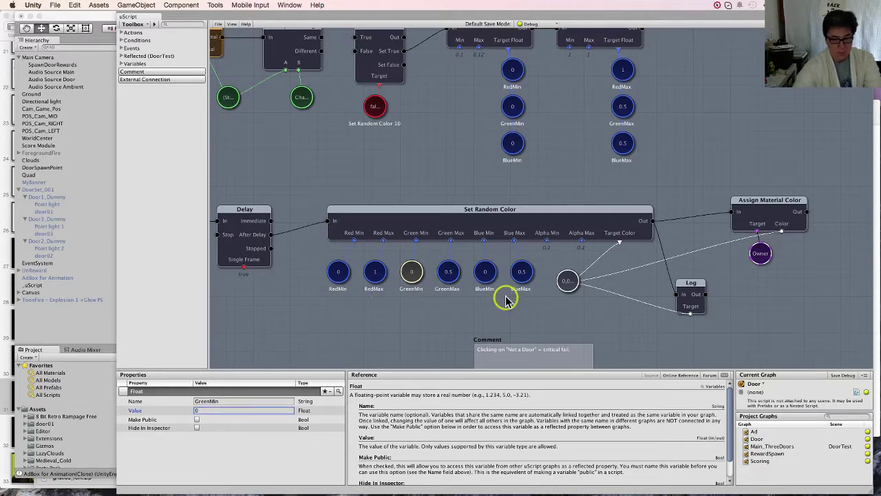
click(450, 272)
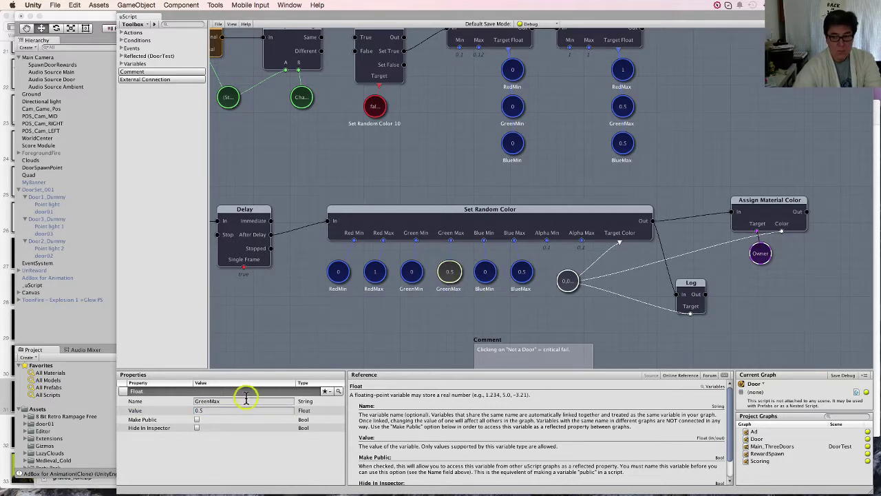
scroll(271, 287, up, 2)
scroll(305, 206, down, 4)
scroll(305, 206, left, 2)
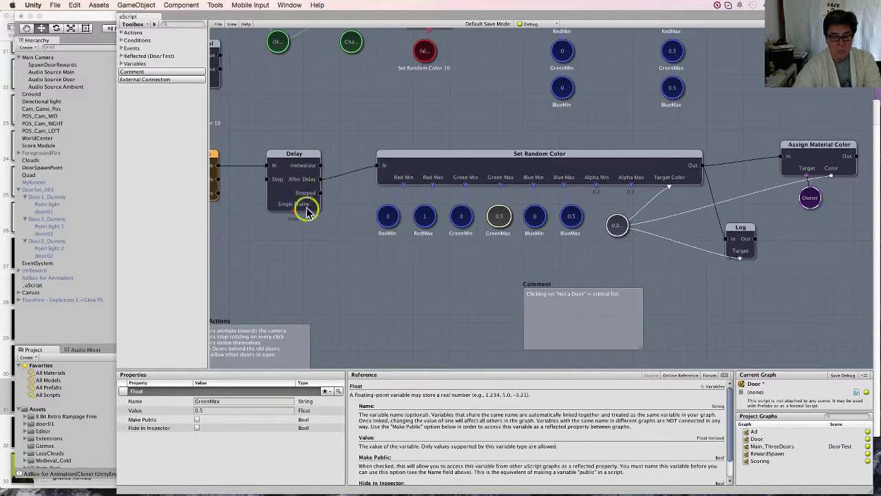
click(234, 411)
text(1)
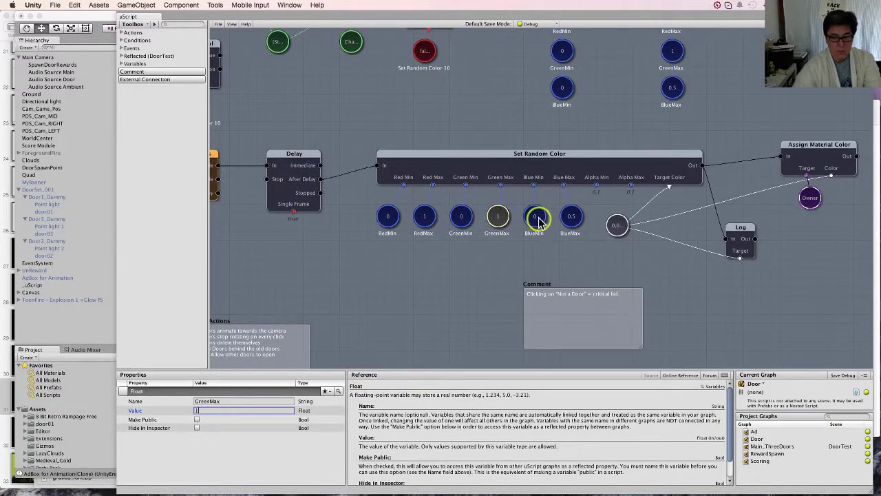
- Set the BlueMax variable to 1
click(571, 218)
click(258, 410)
text(1)
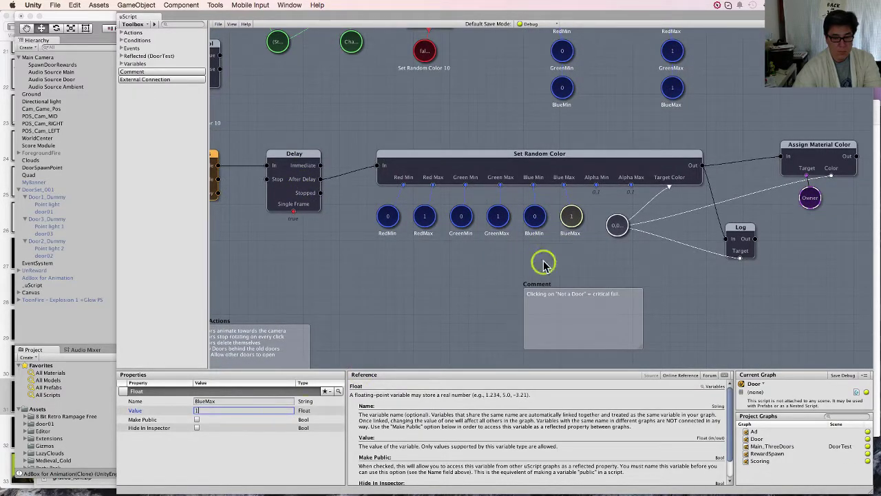
scroll(533, 265, right, 2)
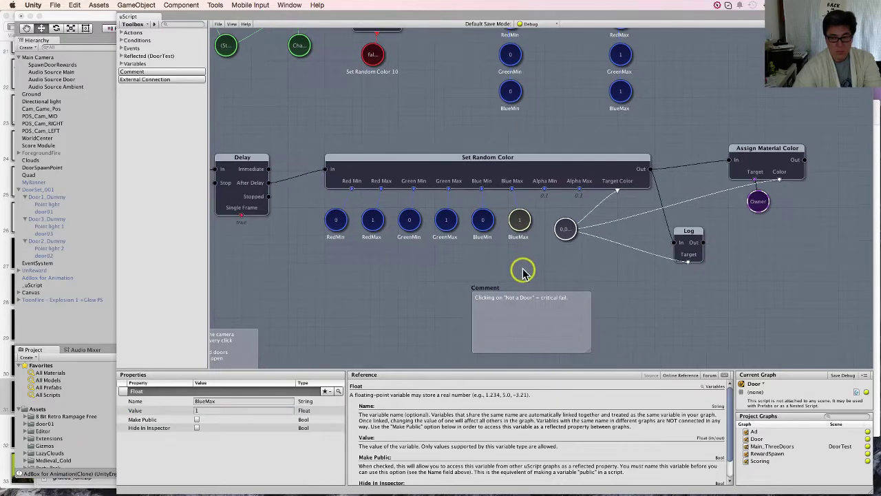
- Set the Set Random Color node's Alpha Min to 0 and Alpha Max to 1, and save the Door graph
click(563, 229)
drag(566, 233, 575, 233)
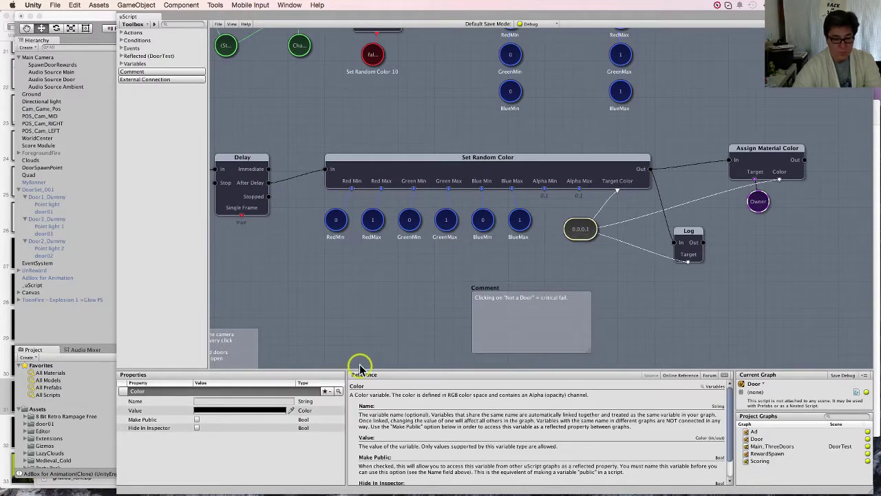
click(575, 174)
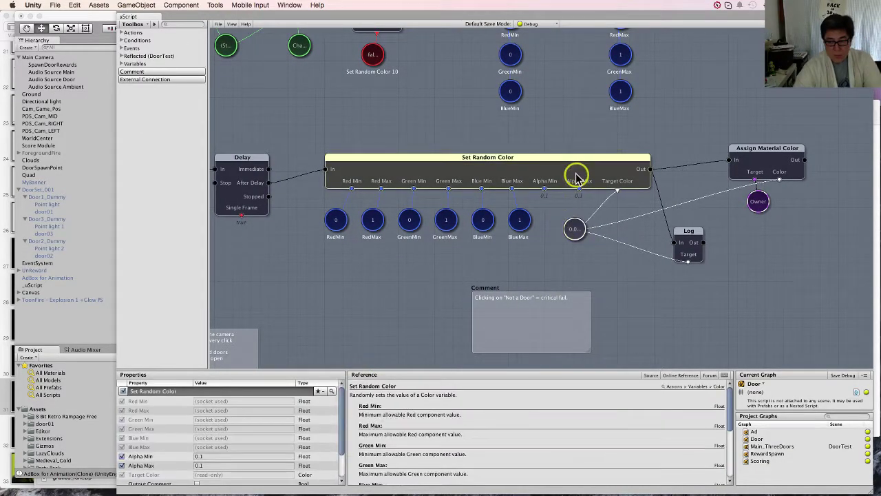
click(222, 457)
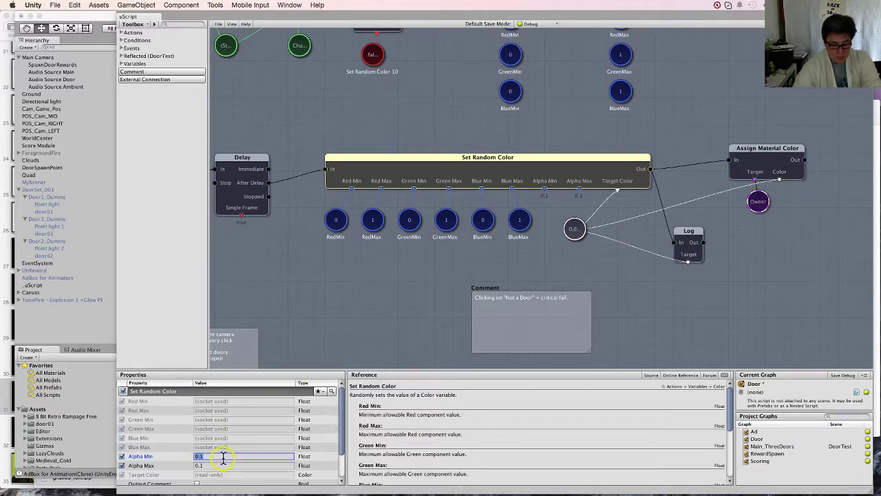
click(222, 465)
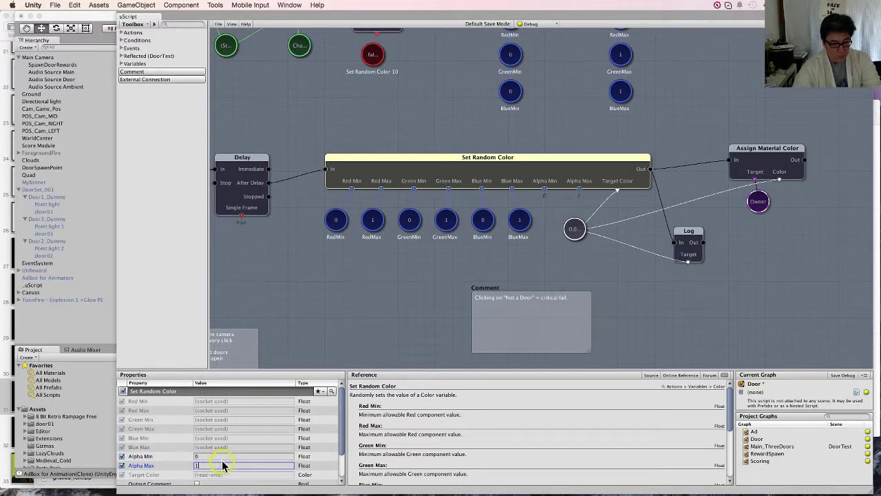
text(1)
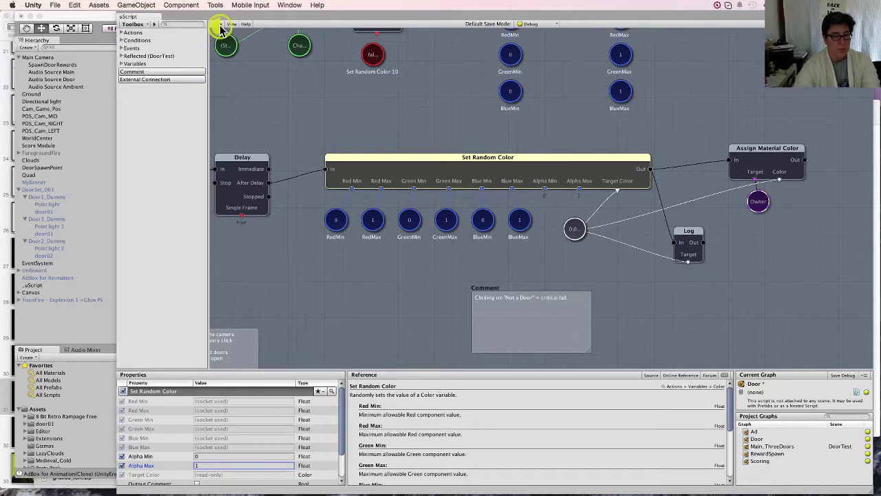
click(218, 23)
click(235, 82)
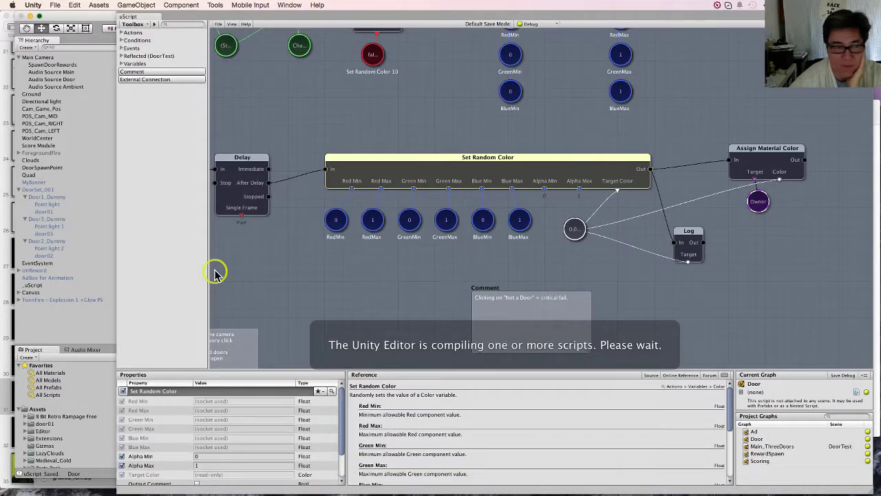
- Switch to the main Unity window, play-test the game by starting it and opening two doors, and stop it
click(310, 254)
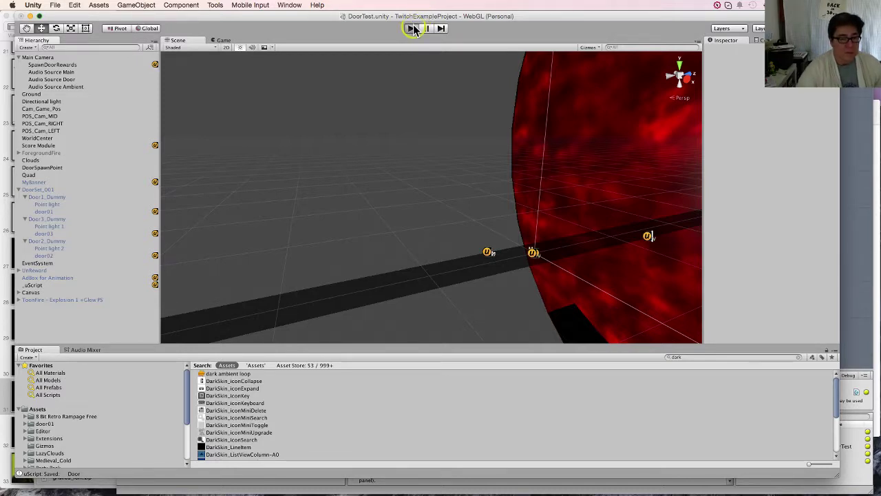
click(413, 29)
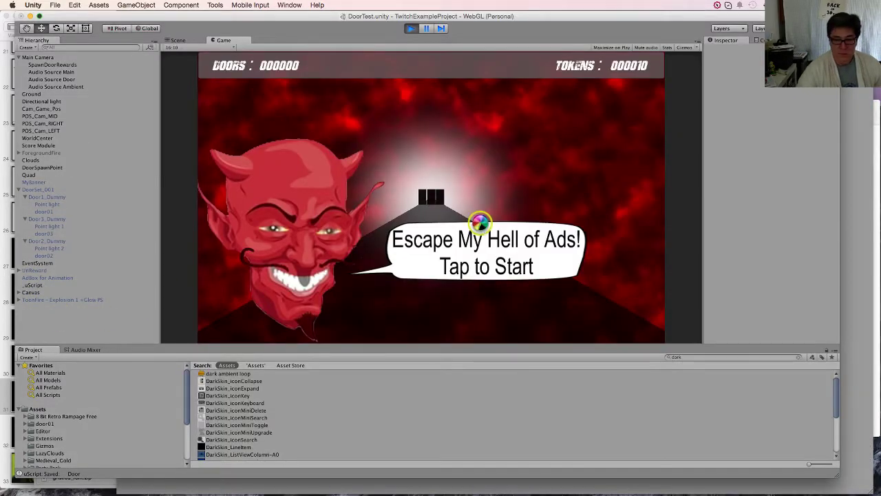
click(529, 265)
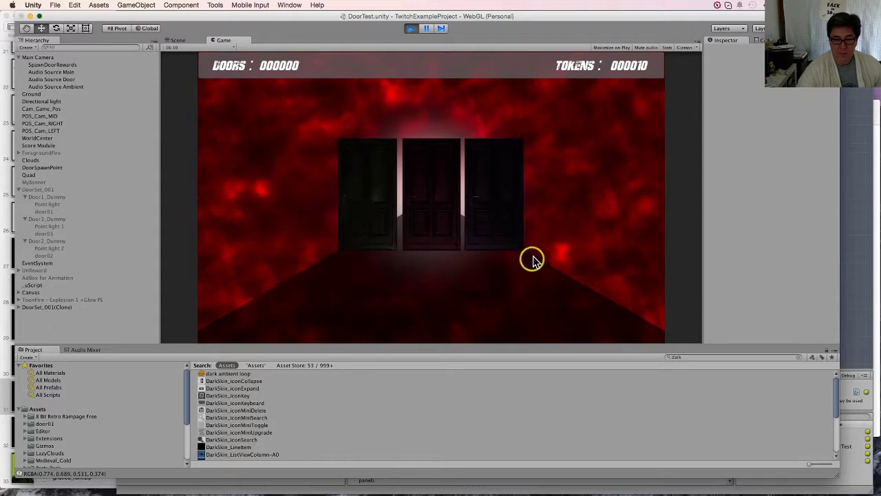
click(499, 181)
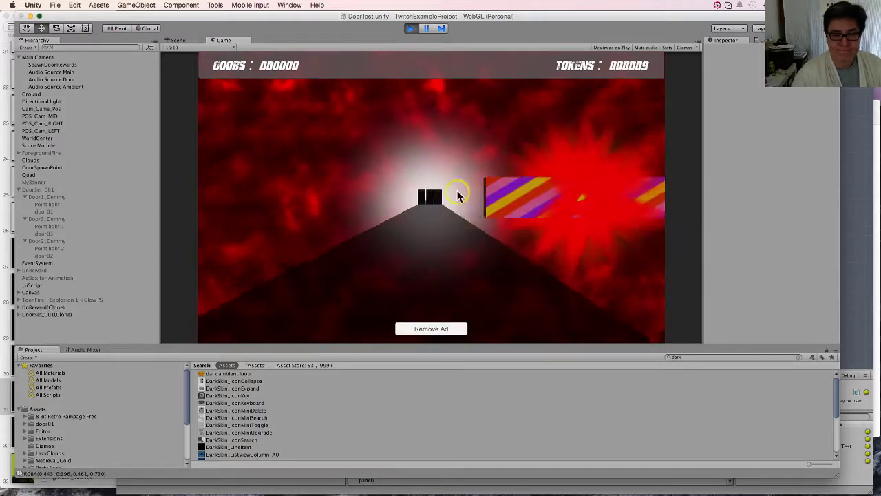
click(436, 203)
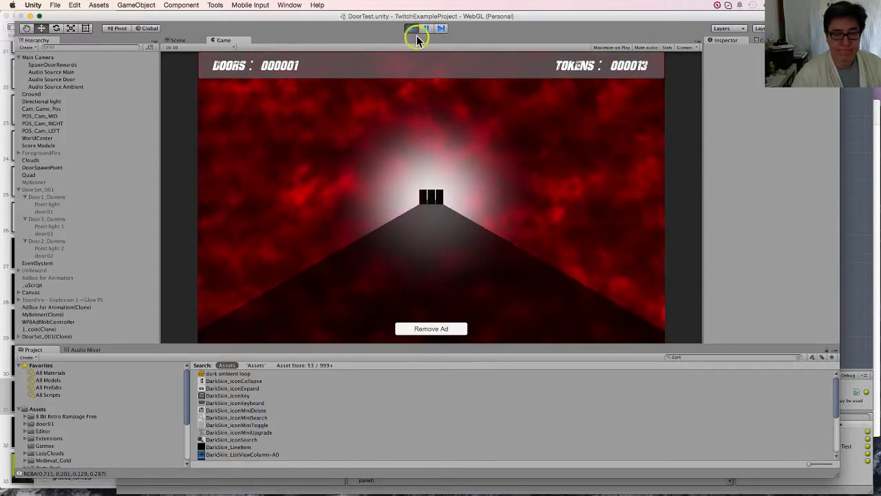
click(412, 29)
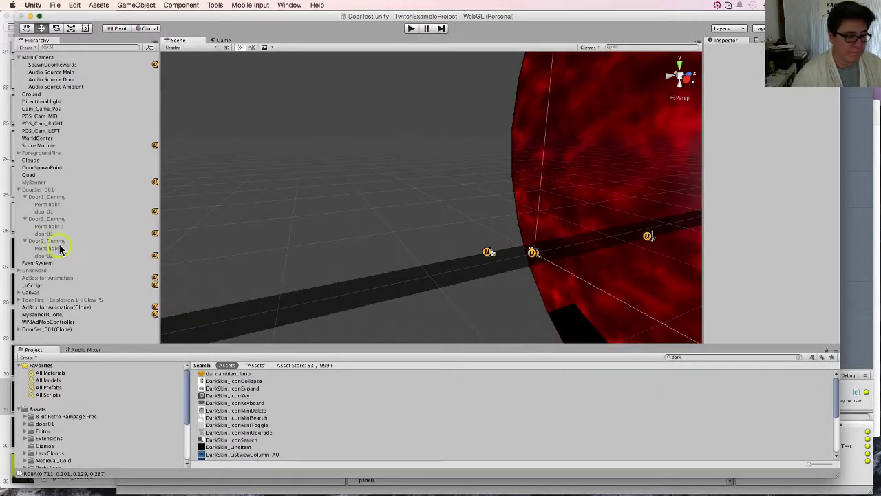
- Examine the door02 object's Mesh Renderer, Door_Component and expanded material settings
click(61, 256)
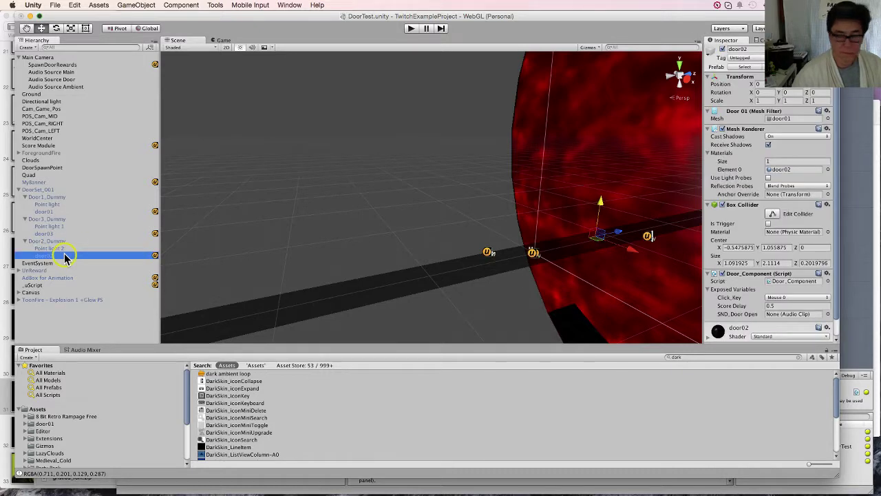
scroll(819, 225, down, 2)
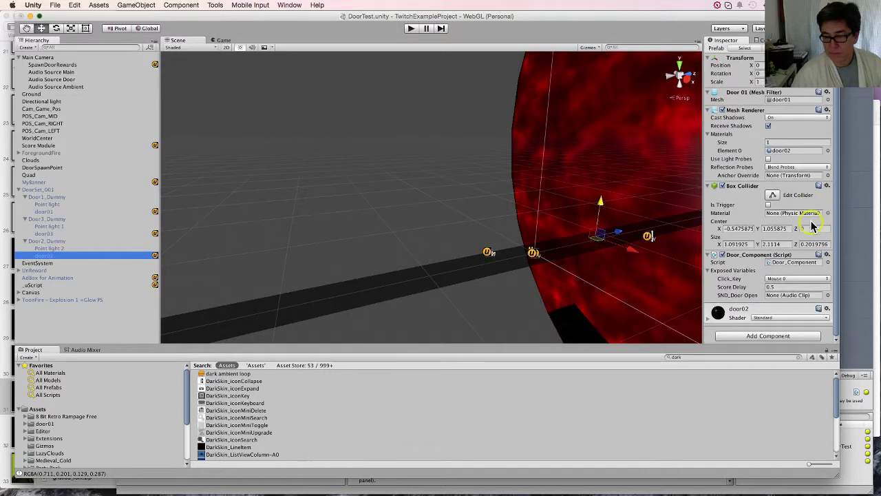
click(713, 312)
scroll(757, 281, down, 5)
scroll(769, 282, down, 3)
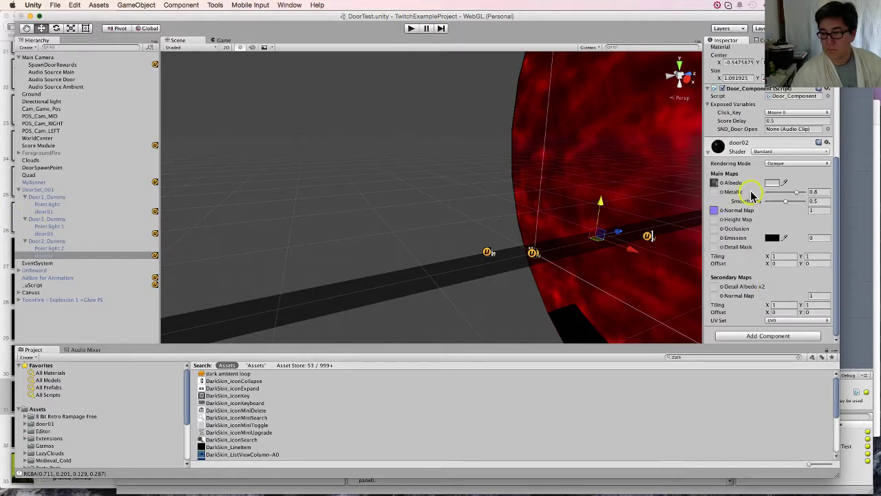
scroll(751, 196, up, 3)
scroll(750, 196, up, 2)
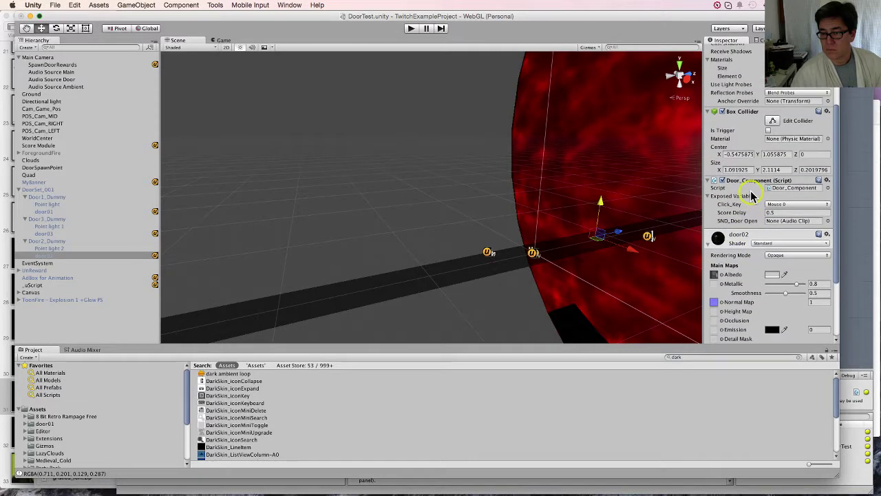
scroll(800, 253, up, 2)
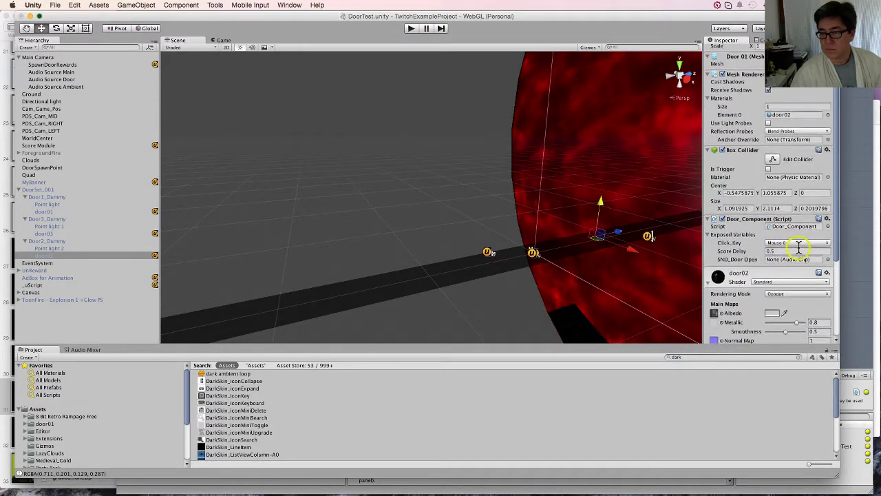
scroll(800, 252, down, 1)
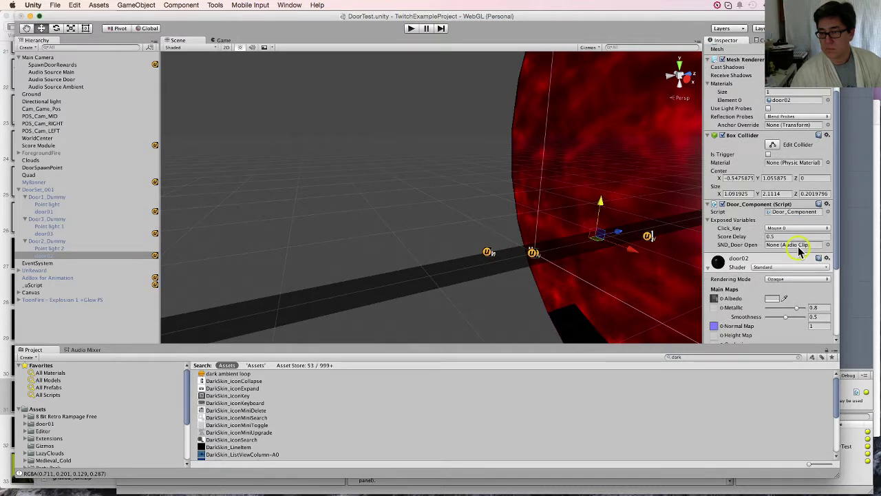
- Locate the door materials in the project and set the door01 material's emission color to white (FFFFFF)
click(782, 101)
click(227, 373)
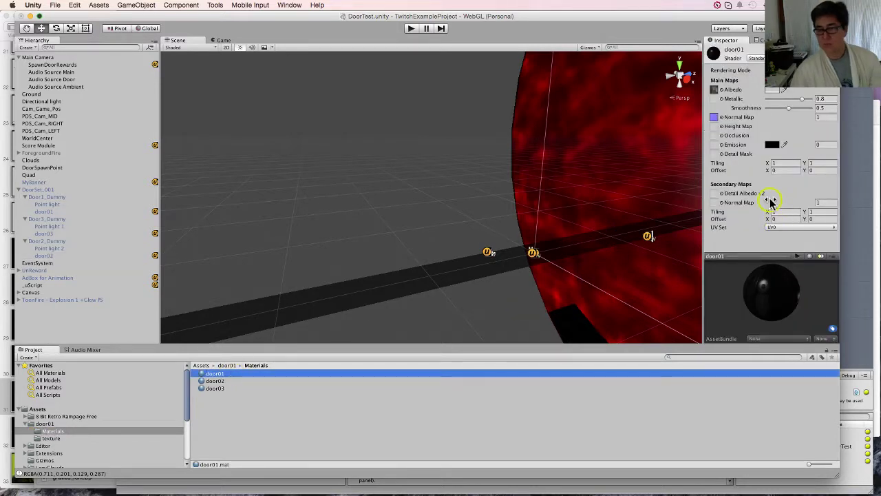
click(772, 145)
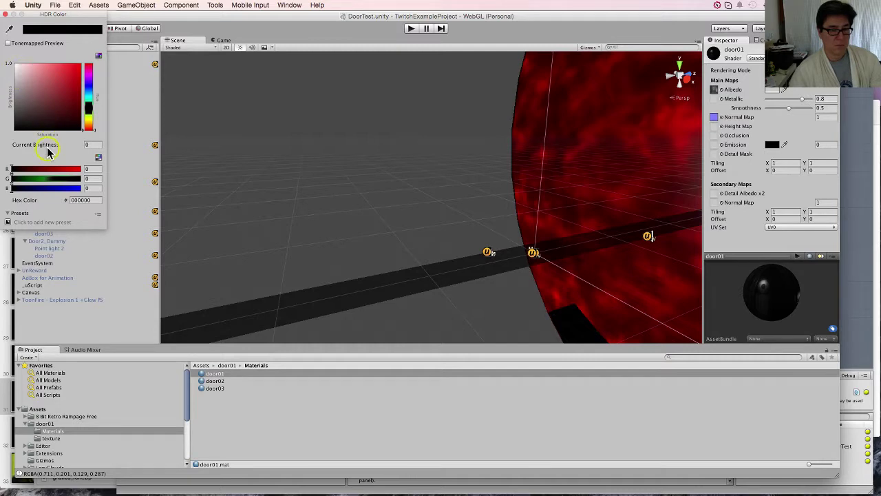
drag(41, 90, 6, 34)
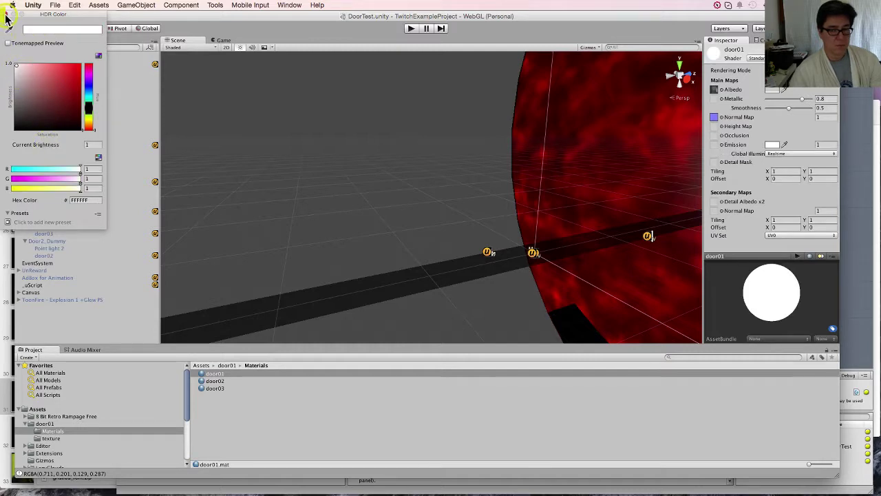
click(6, 15)
- Set the door02 material's emission color to white with brightness 1
click(232, 381)
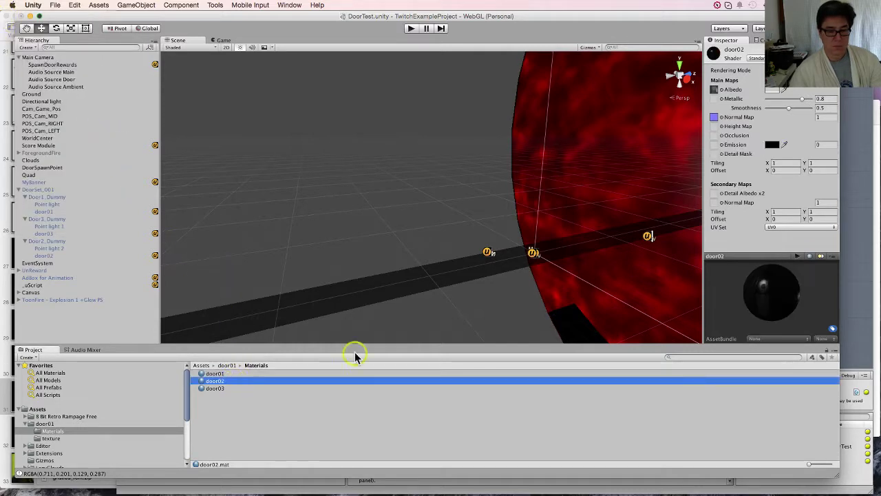
click(772, 144)
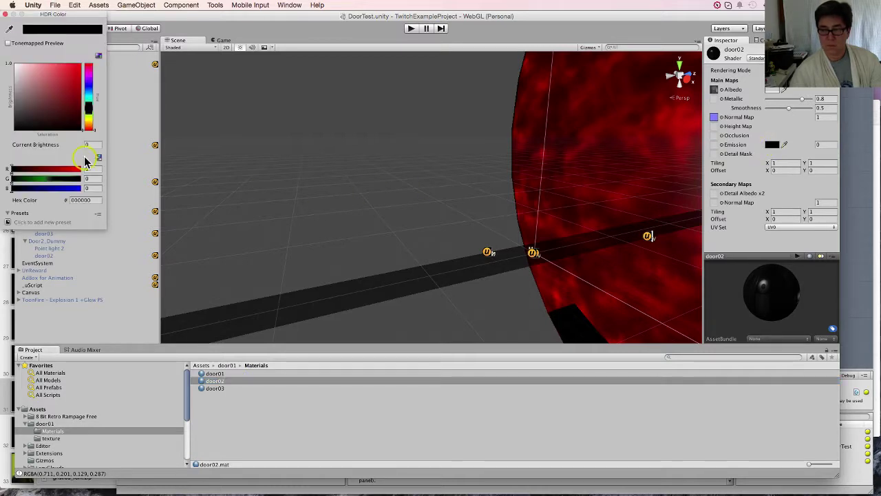
drag(42, 96, 1, 22)
click(5, 15)
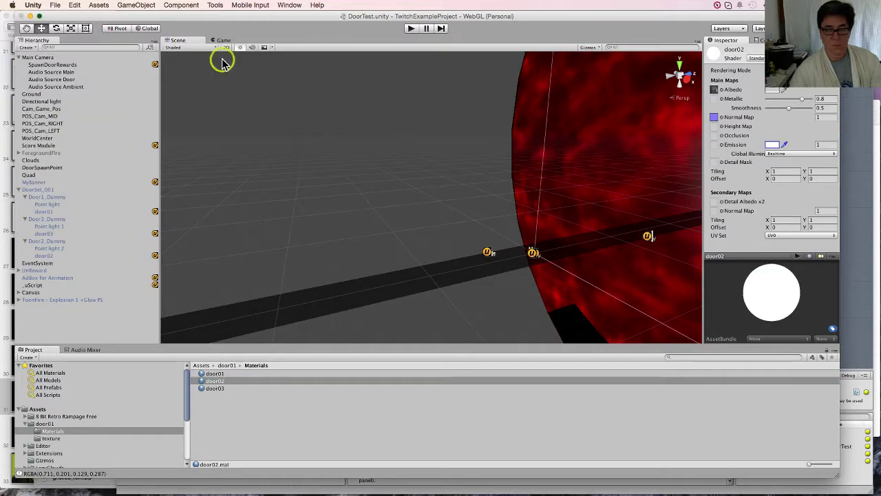
- Set the door03 material's emission color to white (FFFFFF) and save the scene
click(208, 388)
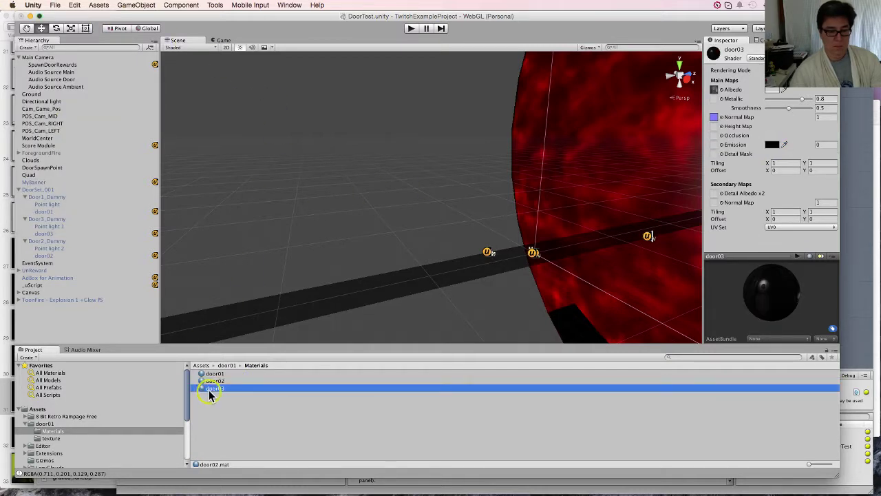
click(772, 144)
drag(25, 104, 6, 21)
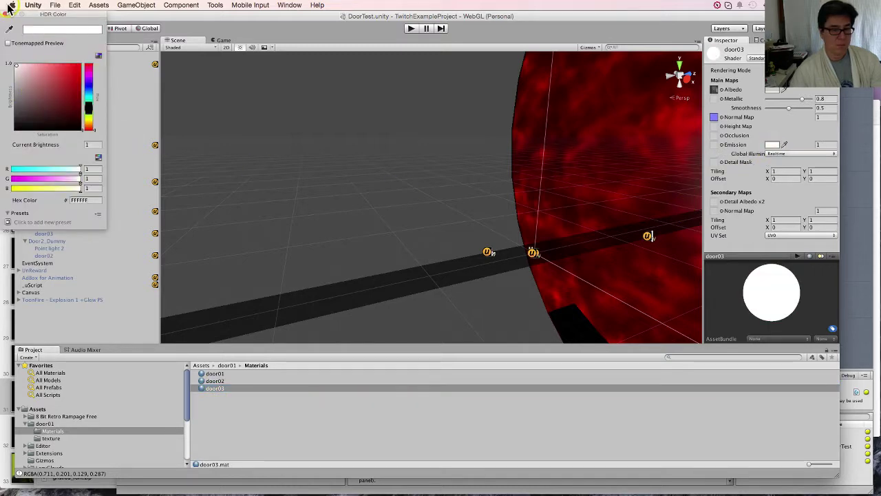
click(5, 14)
key(super+s)
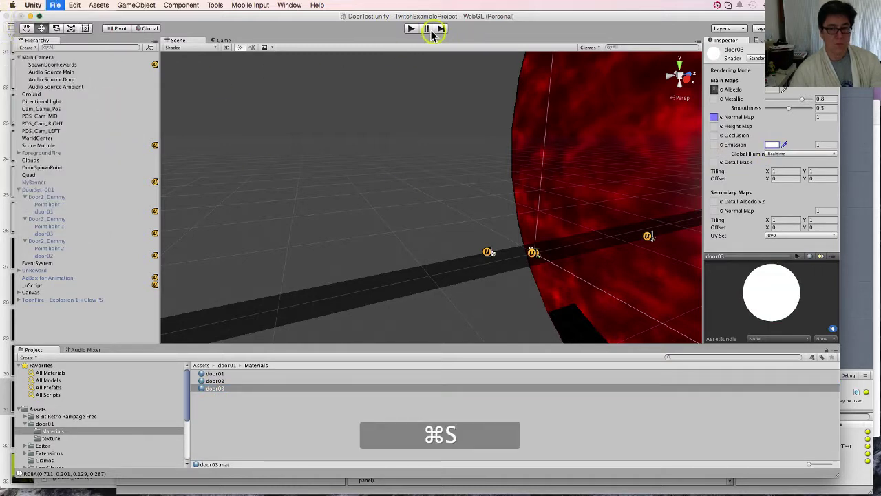
- Start the game and darken the door01 material's emission color to gray 525252
click(411, 29)
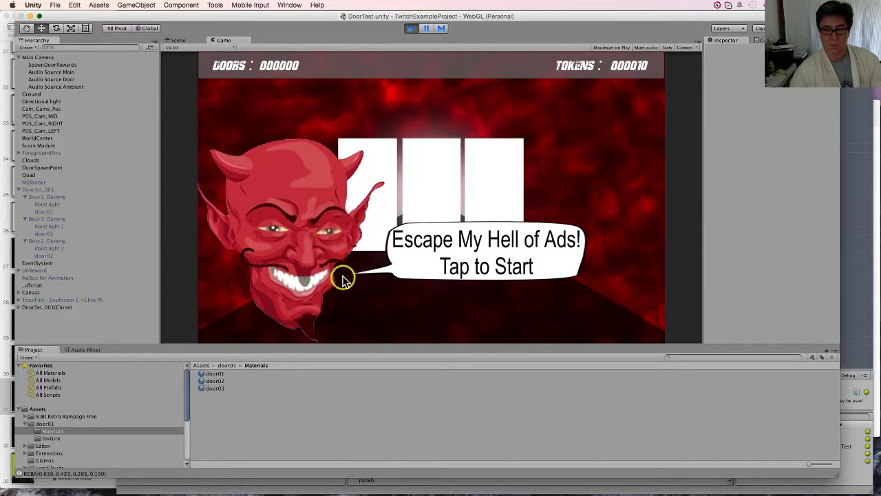
click(215, 374)
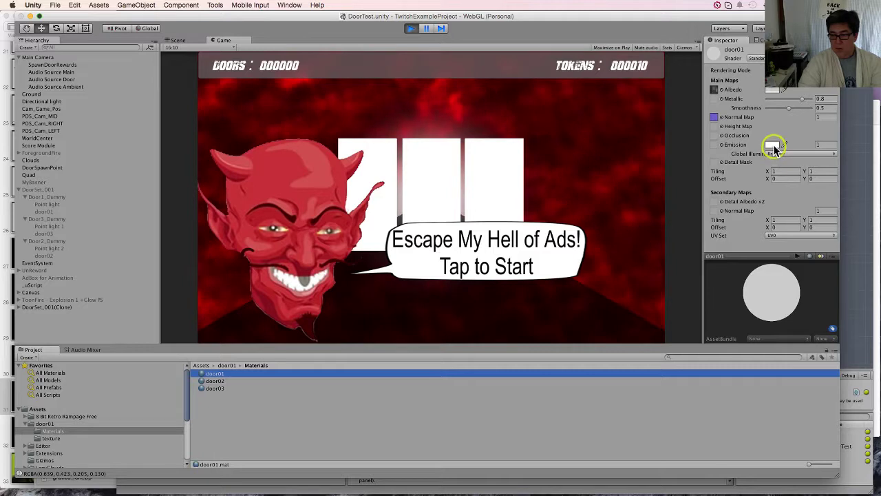
click(773, 148)
click(19, 97)
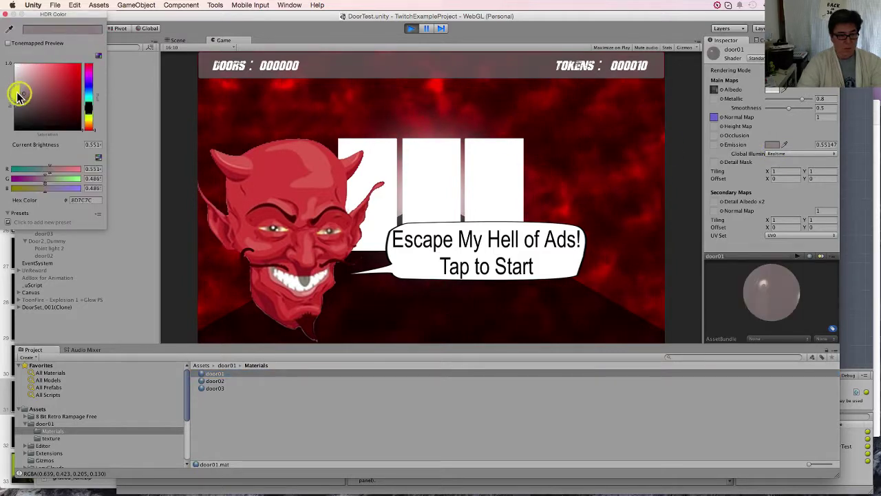
drag(19, 97, 1, 110)
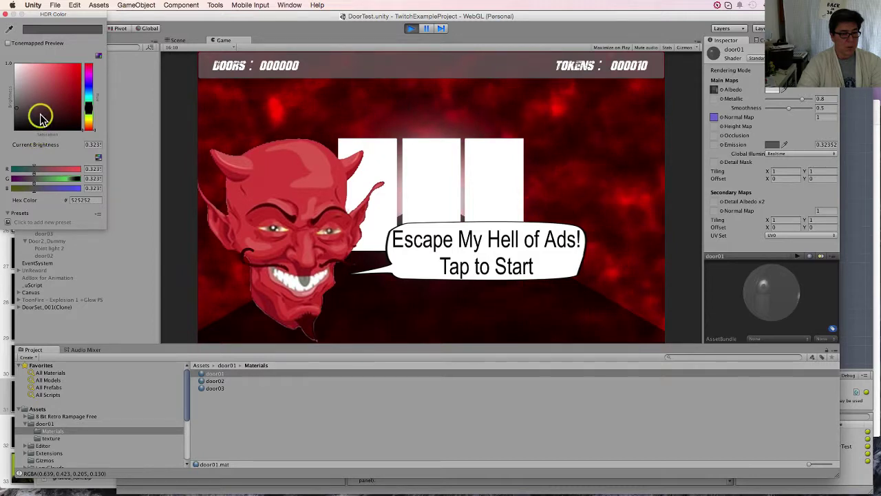
click(5, 16)
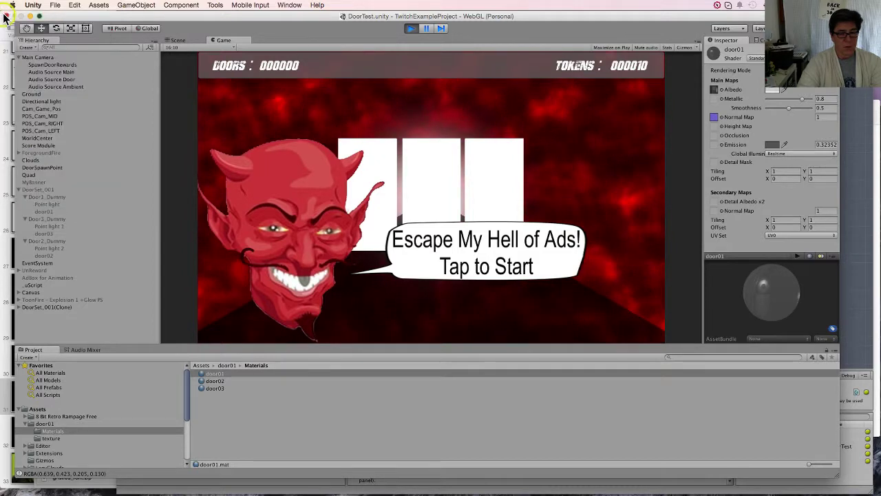
- Try emission brightness values of 0.5 and 0.6 on the door01 material, and settle on 0.7
click(772, 145)
click(825, 145)
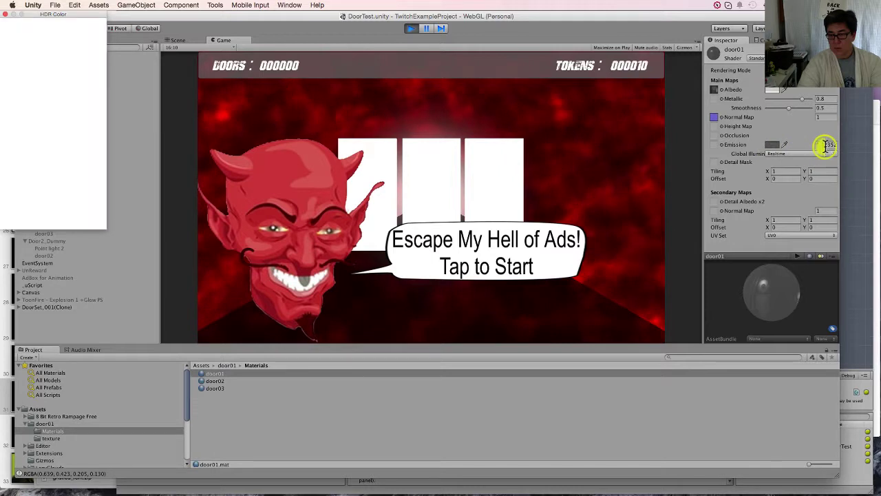
drag(825, 146, 827, 151)
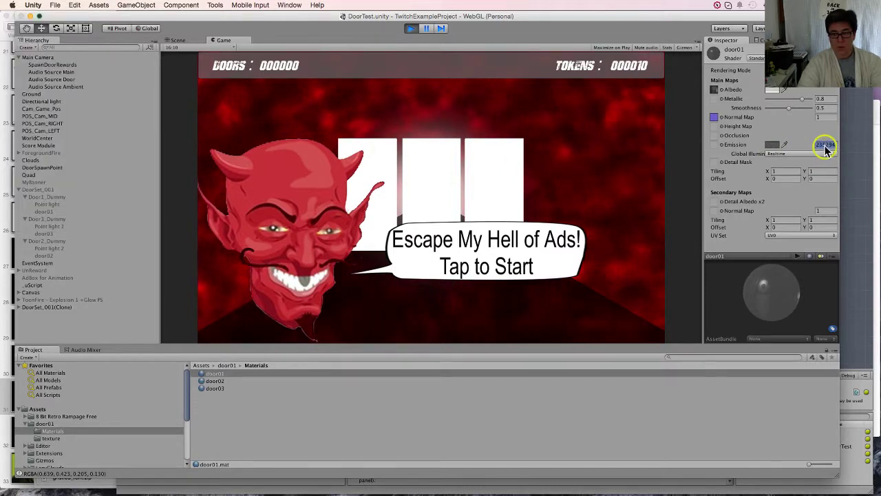
text(0)
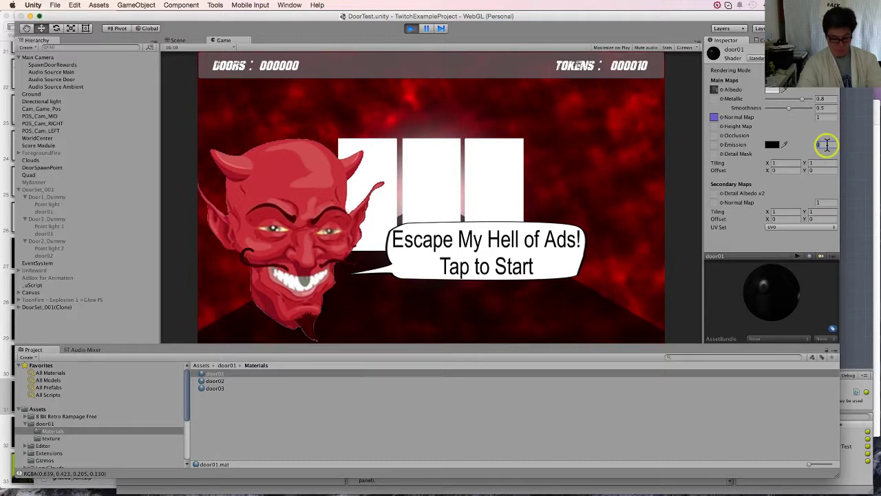
text(.5)
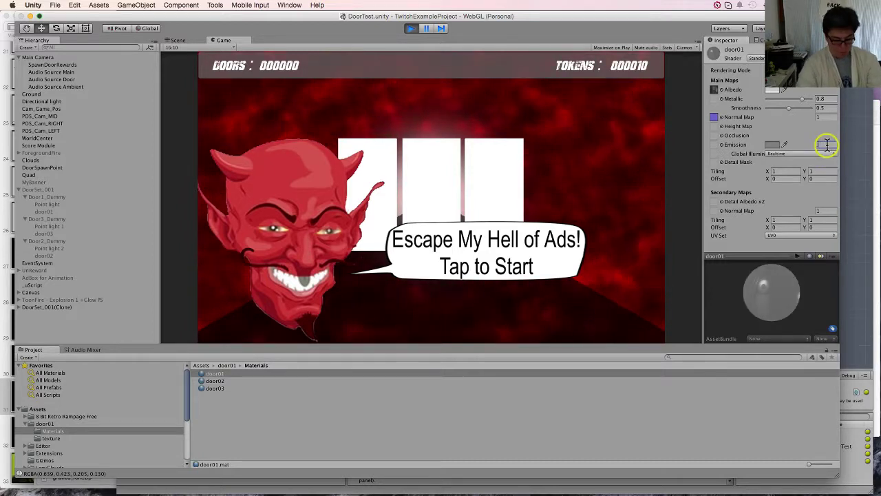
text(0.6)
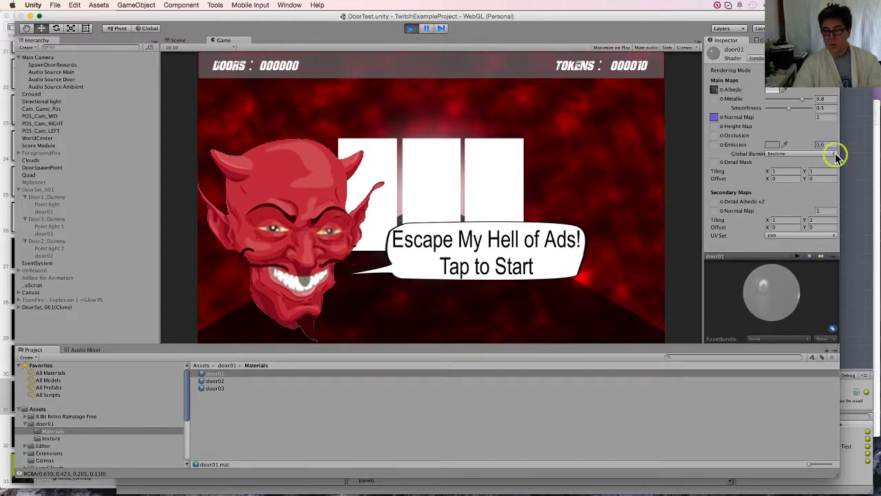
click(831, 144)
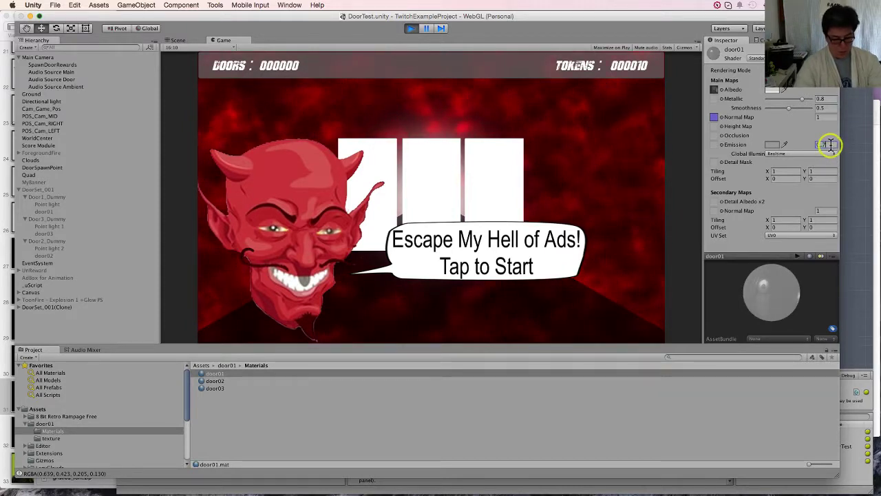
key(BackSpace)
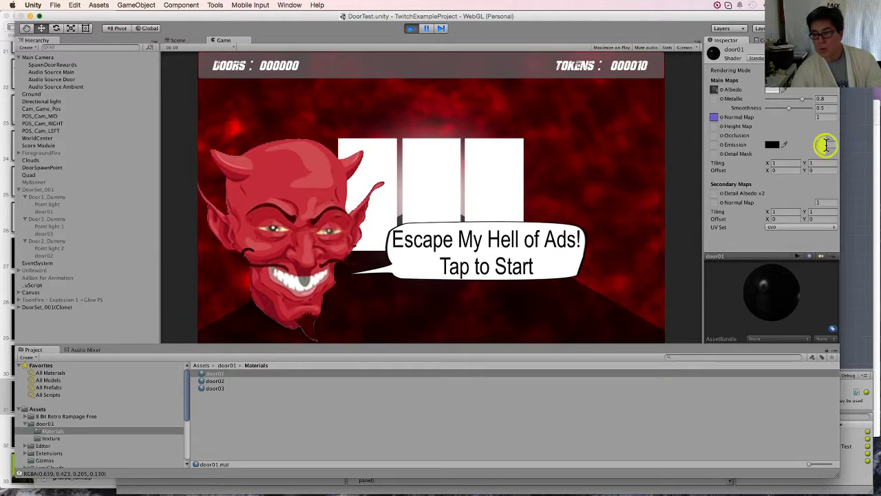
text(0.7)
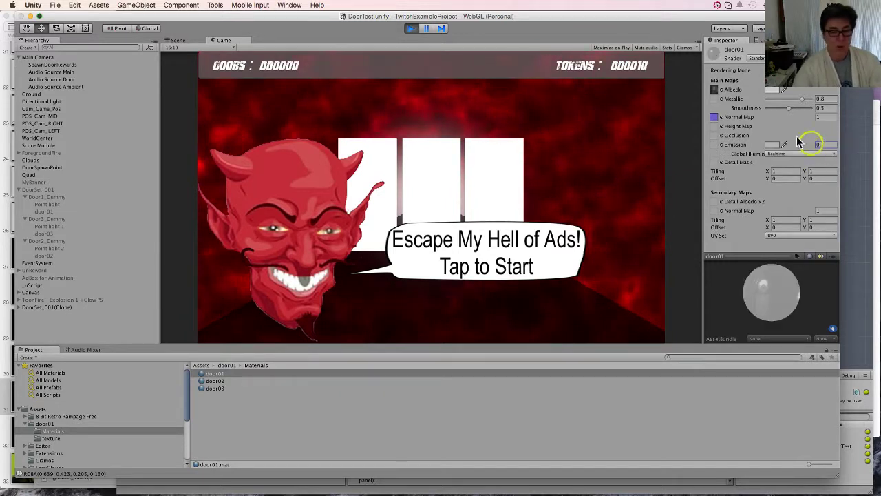
- Try an emission brightness of 0.7 on the door02 material, and settle on 0.25
click(224, 382)
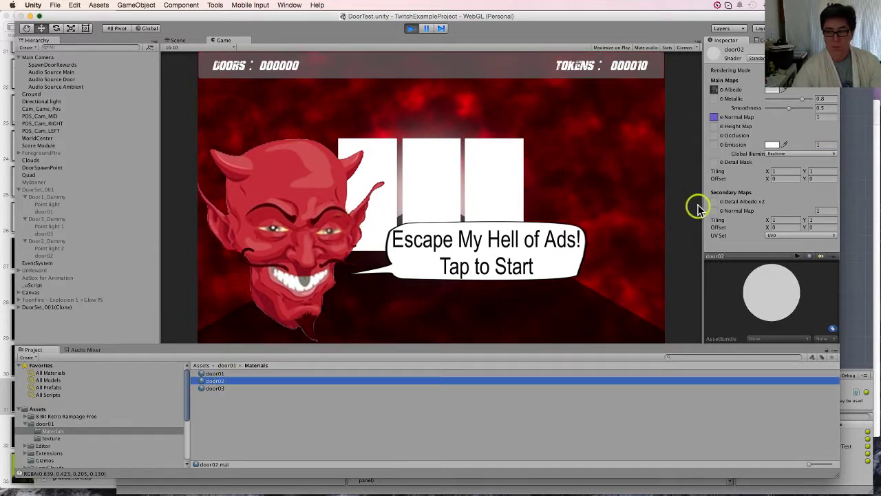
click(826, 146)
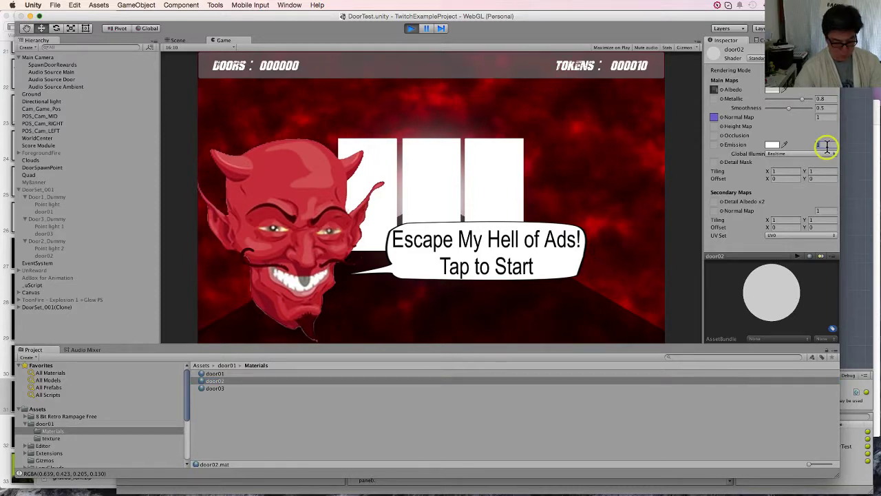
text(0.7)
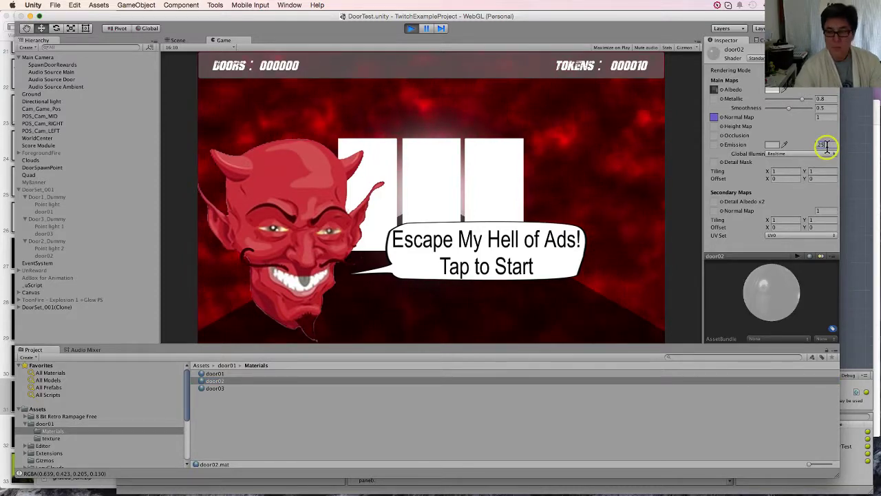
key(Return)
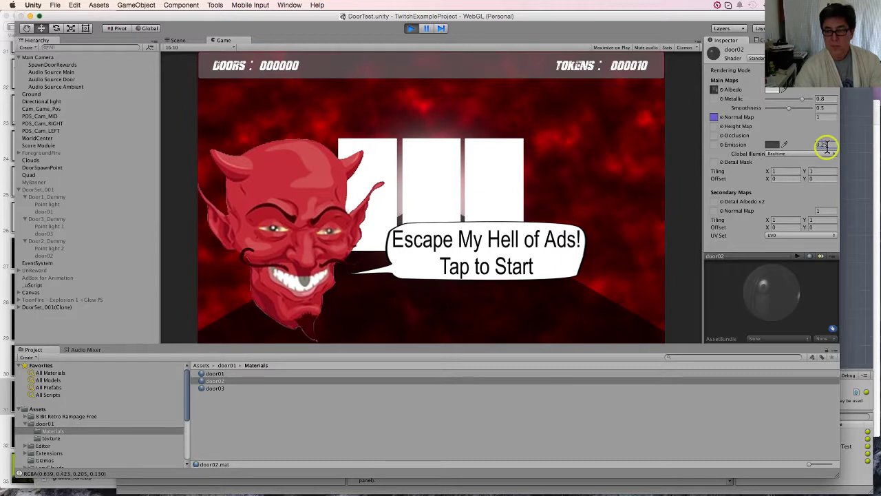
- Set the door01 material's emission brightness to 0.25 and stop the running game
click(260, 374)
click(826, 145)
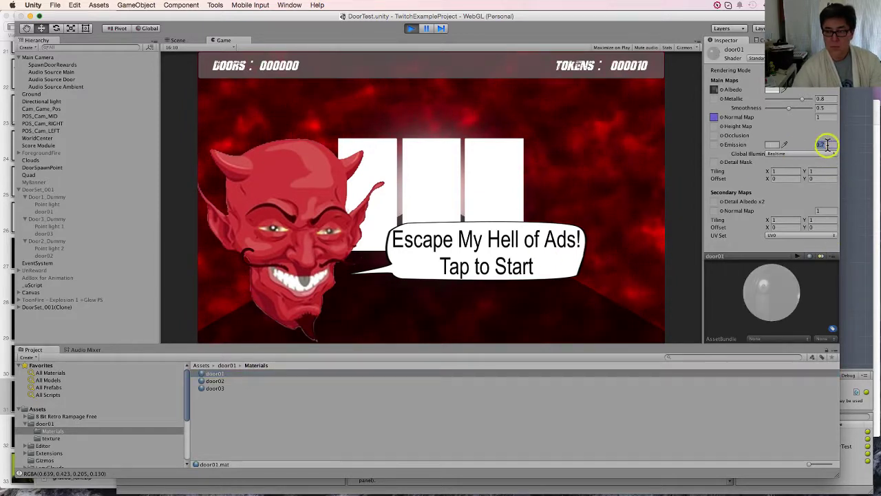
key(Return)
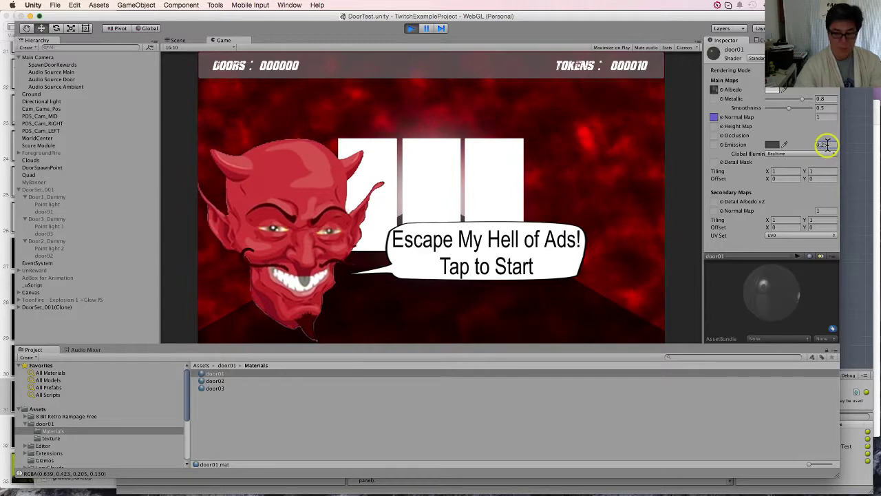
click(411, 28)
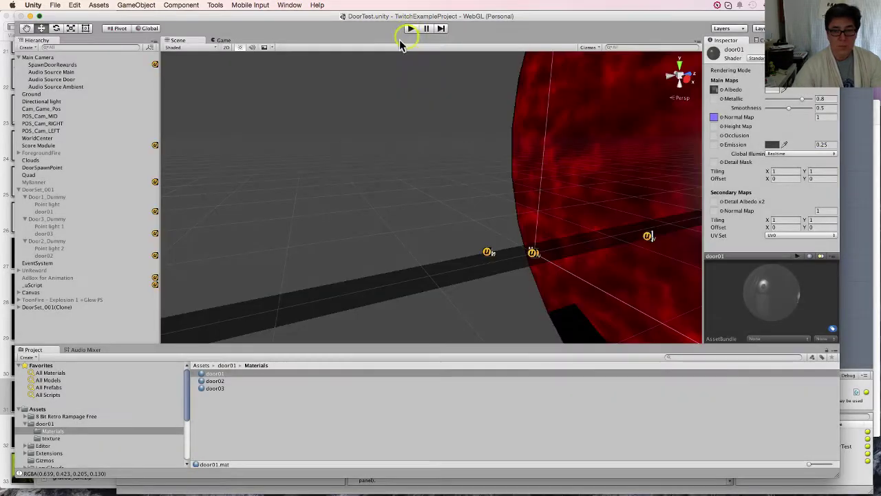
- Set the door03 material's emission brightness to 0.25
click(231, 389)
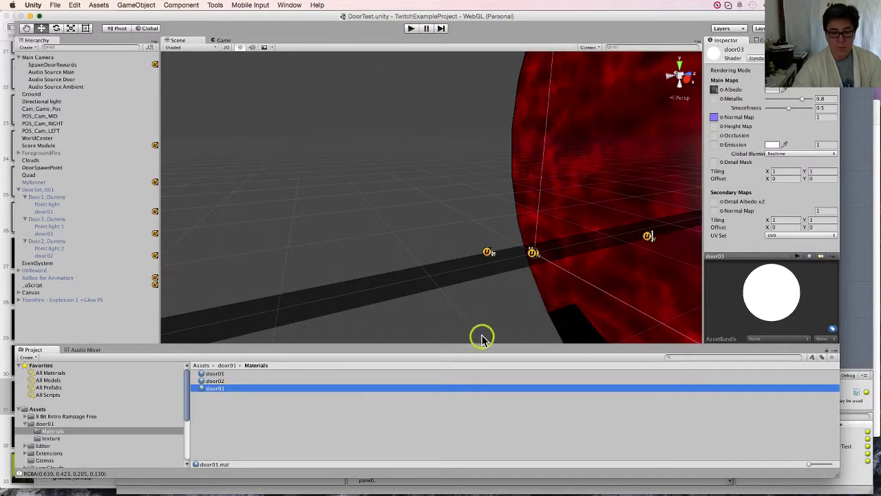
click(830, 146)
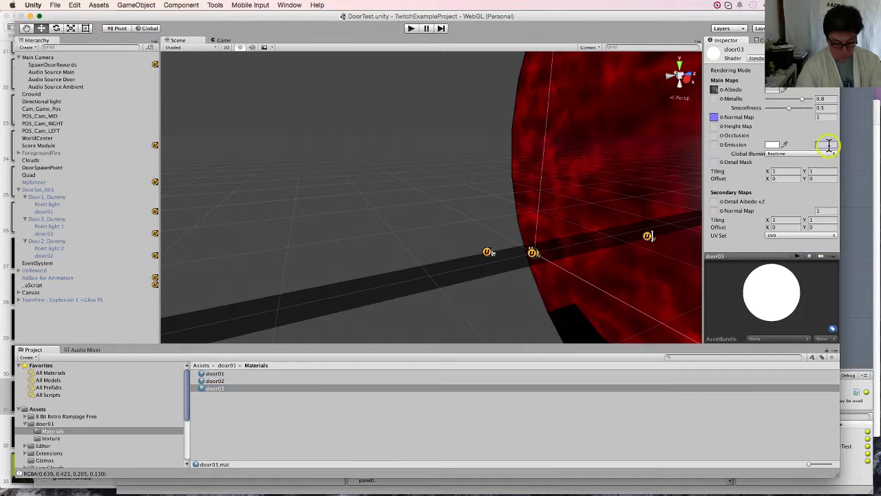
key(Return)
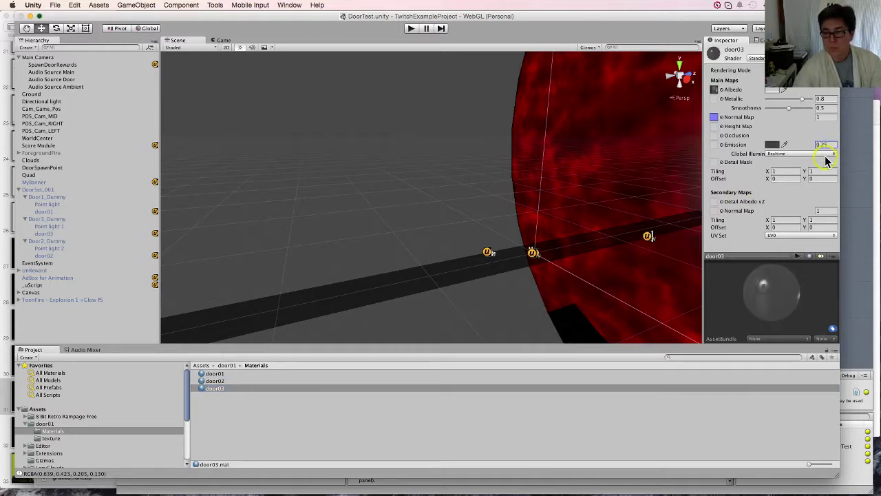
- Switch the emission's global illumination to Baked on the door03, door02 and door01 materials
click(825, 155)
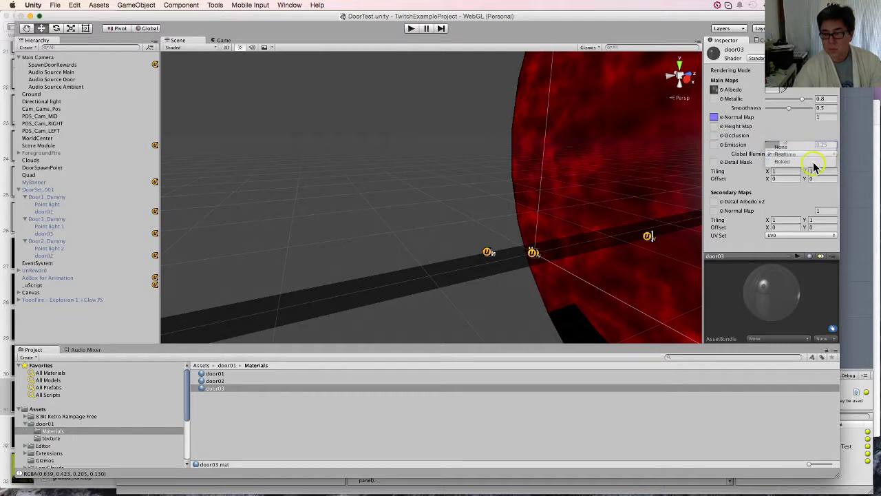
click(814, 166)
click(226, 382)
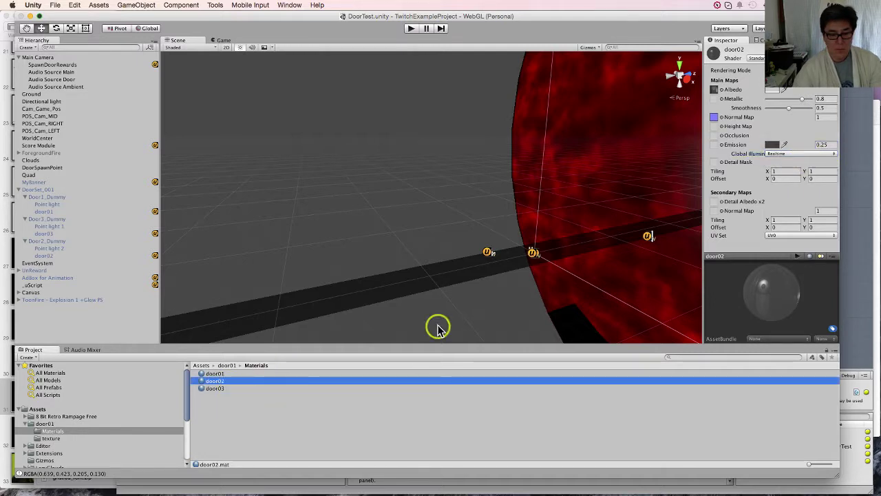
click(796, 154)
click(792, 164)
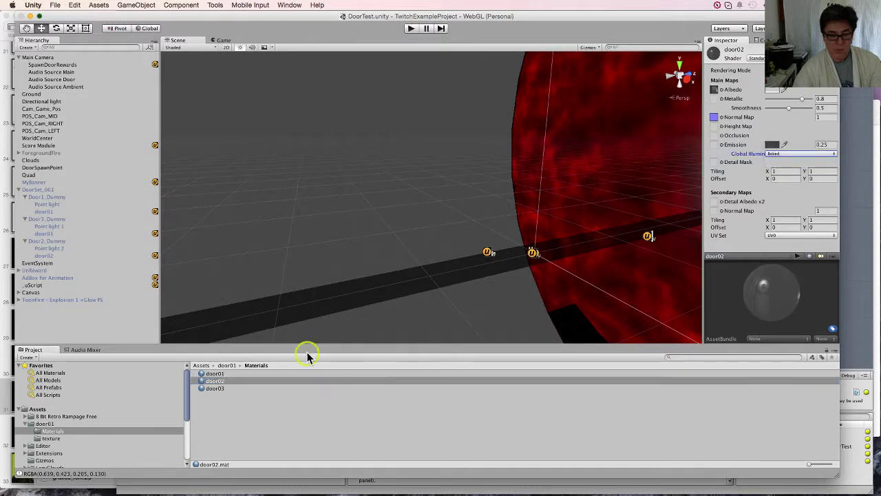
click(266, 373)
click(822, 153)
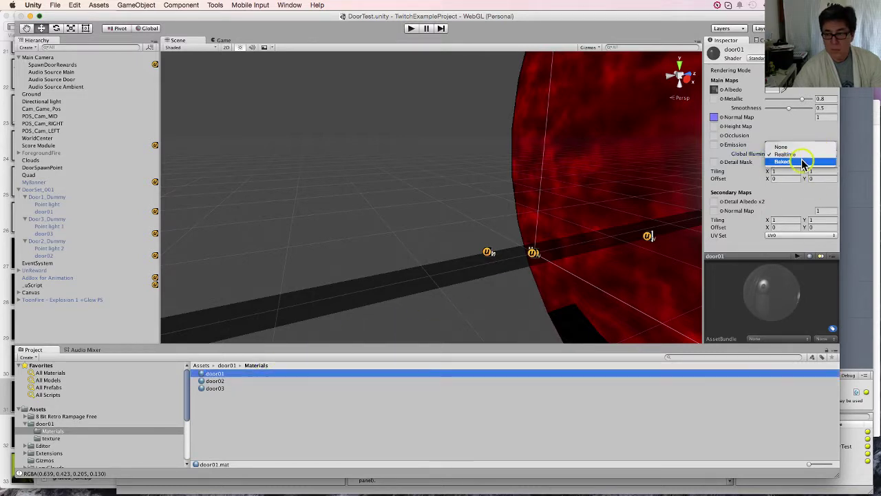
click(802, 163)
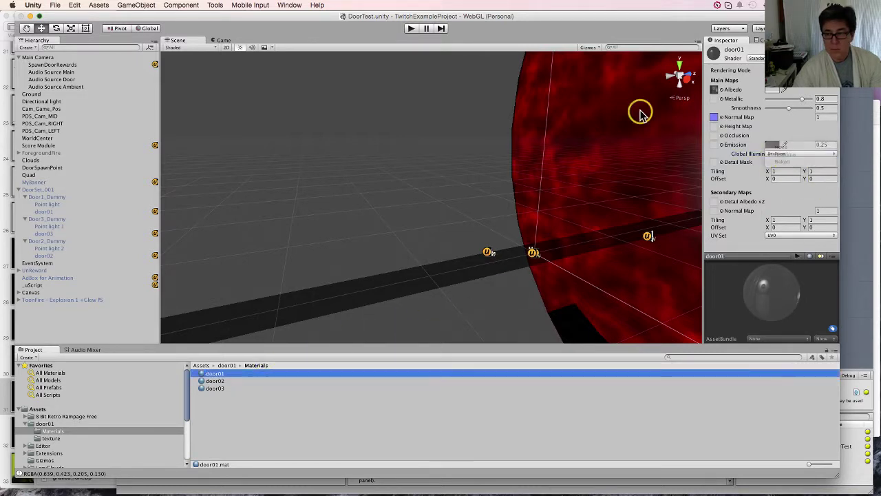
- Play-test the game, opening doors in successive sets to check their material colors, and stop it
click(412, 29)
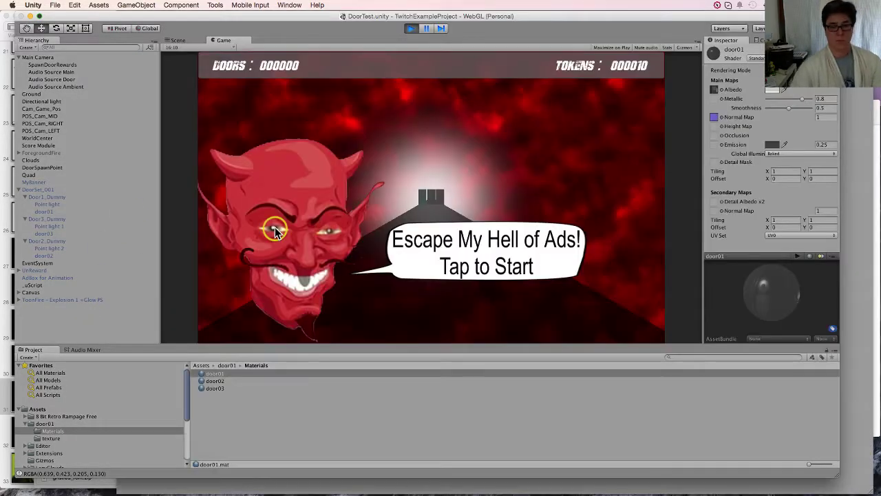
click(324, 241)
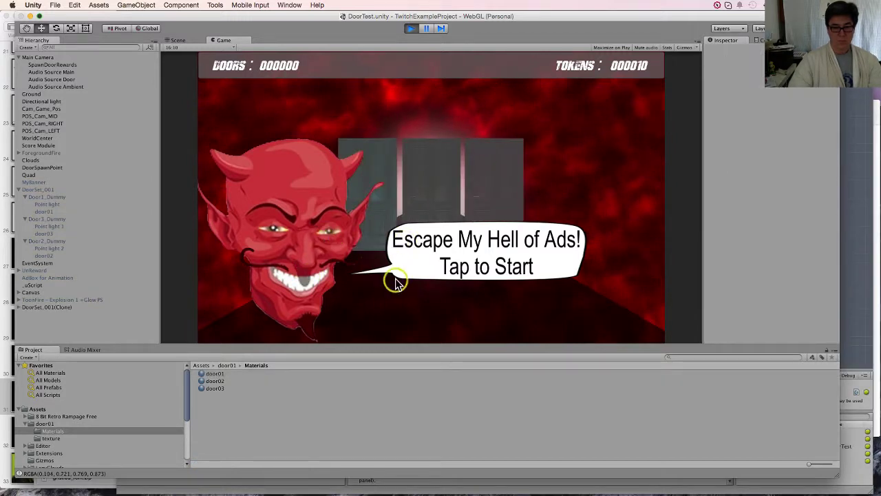
click(462, 294)
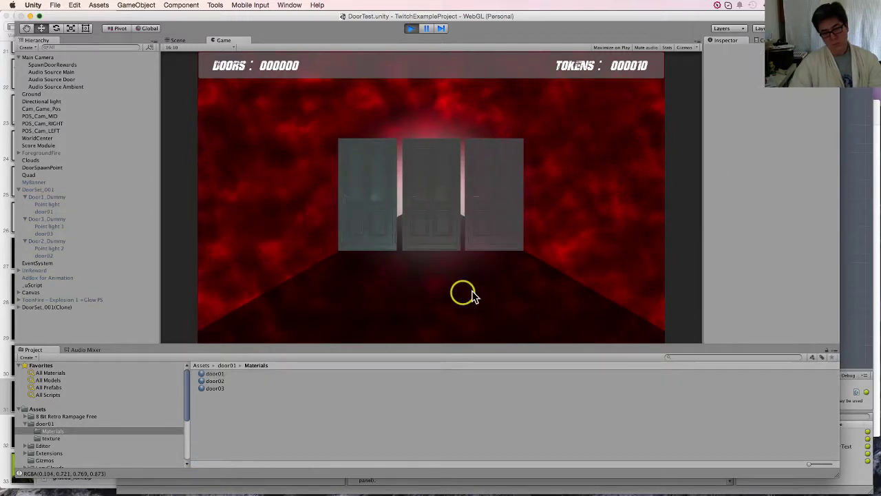
click(490, 216)
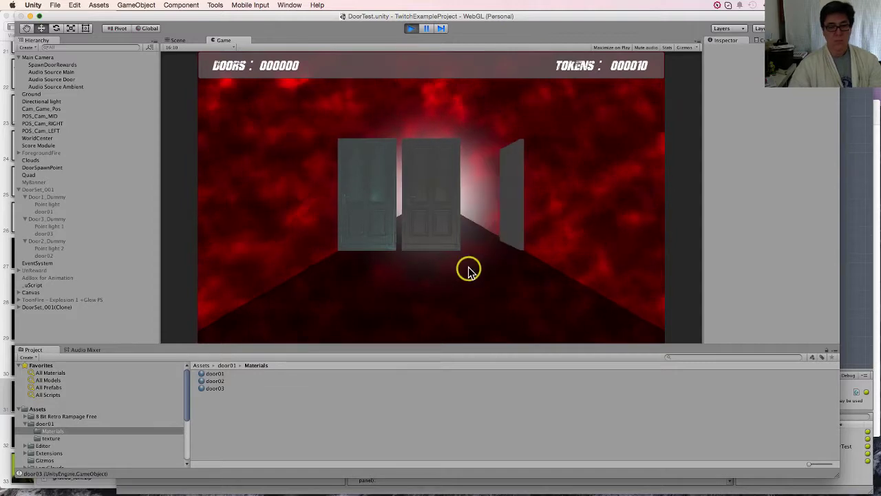
click(421, 231)
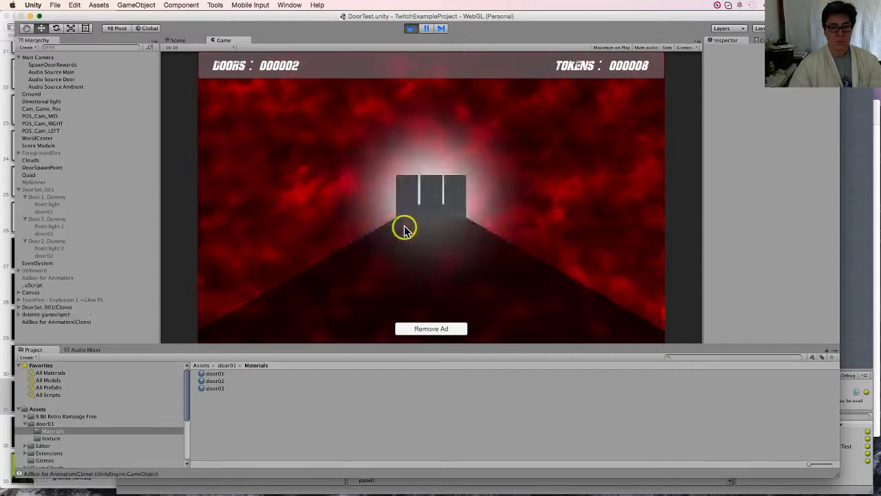
click(380, 220)
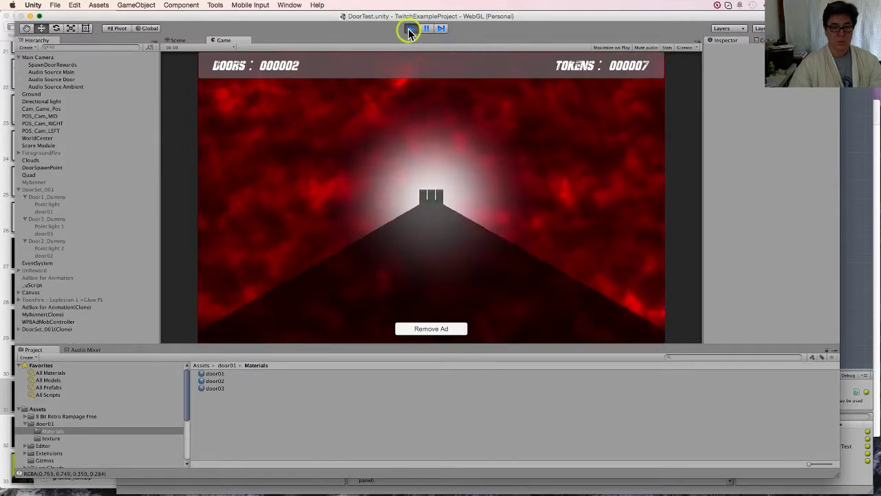
click(410, 30)
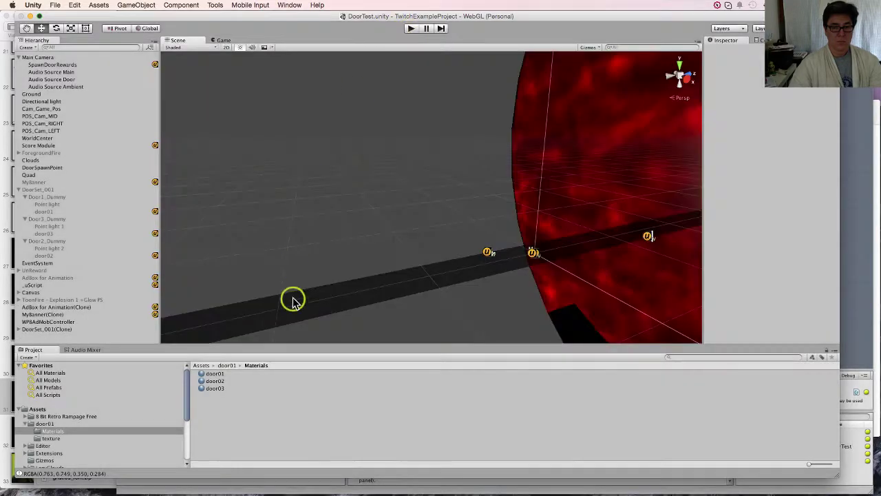
- Switch the emission's global illumination back to Realtime on the door01, door02 and door03 materials
click(279, 374)
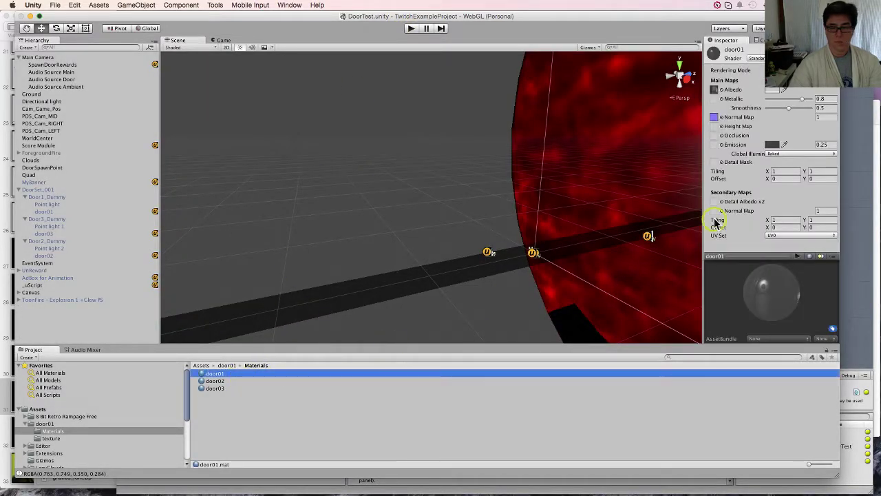
click(801, 154)
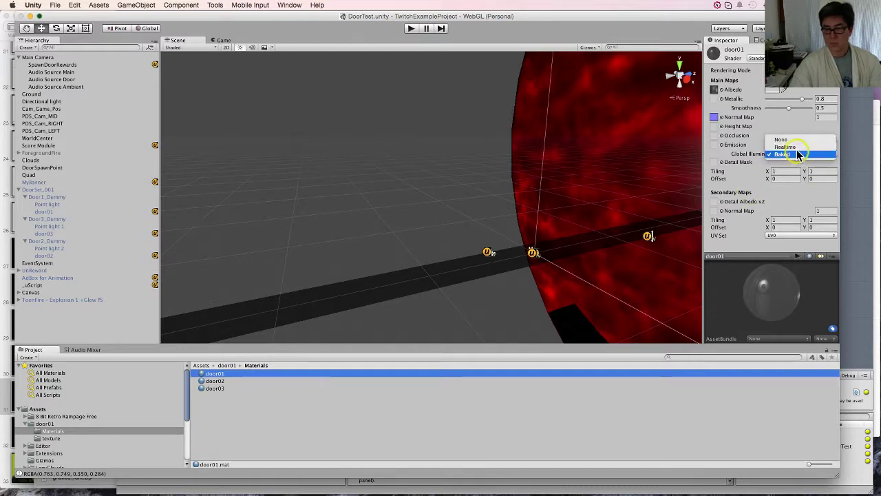
click(786, 147)
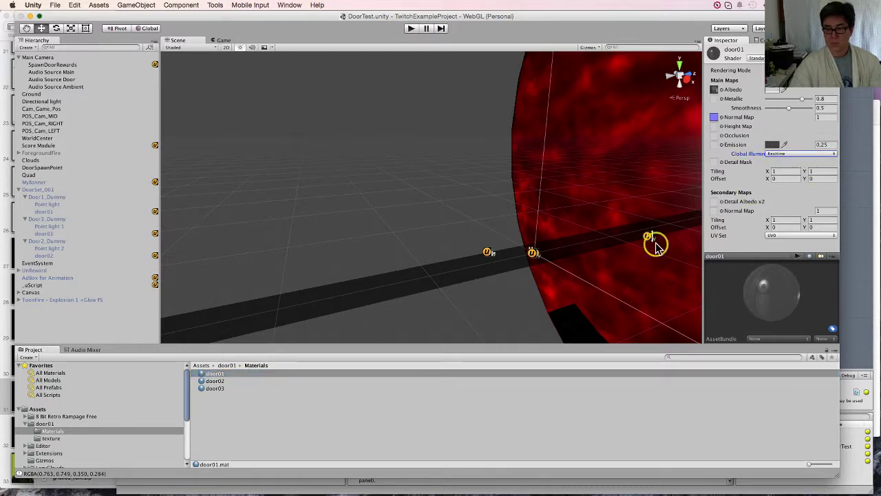
click(262, 382)
click(786, 154)
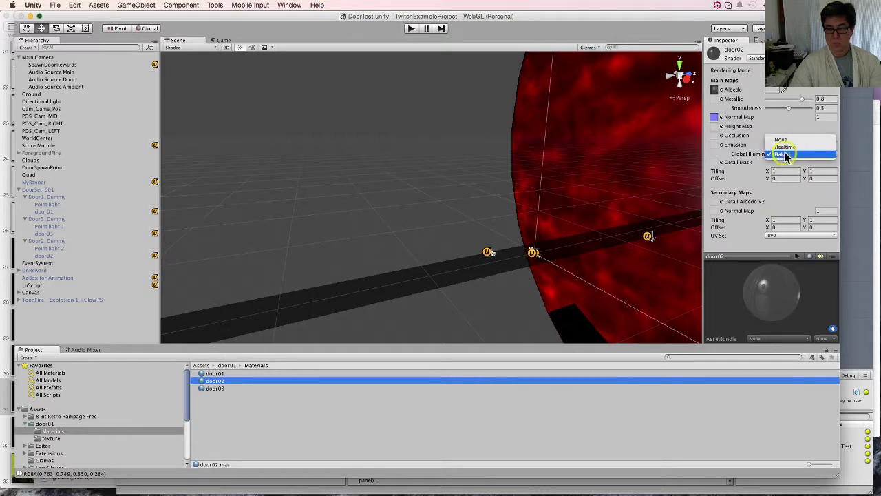
click(786, 146)
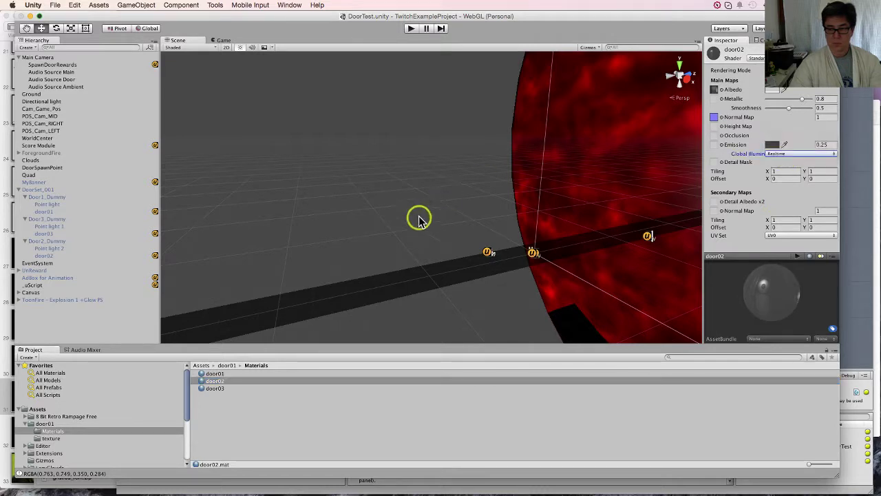
click(238, 390)
click(793, 155)
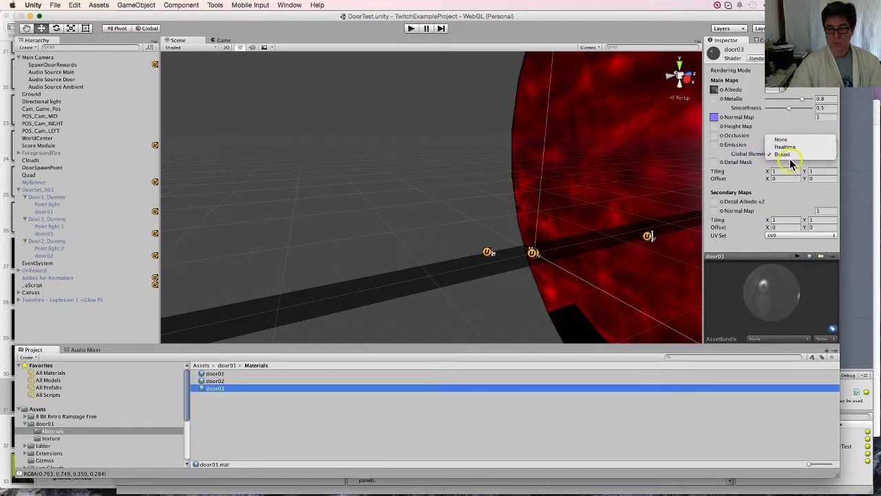
click(785, 147)
- Darken the door03 material's emission color to 1E1E1E and adjust its emission brightness to 0.15
click(772, 144)
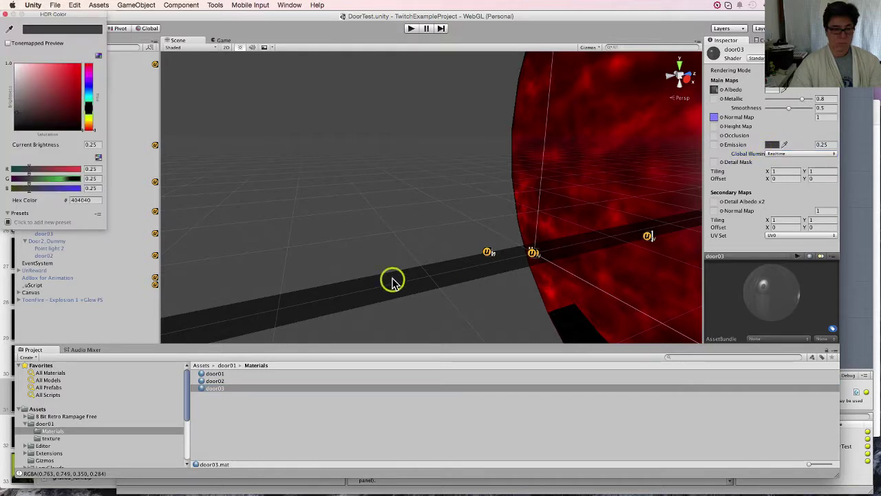
click(73, 186)
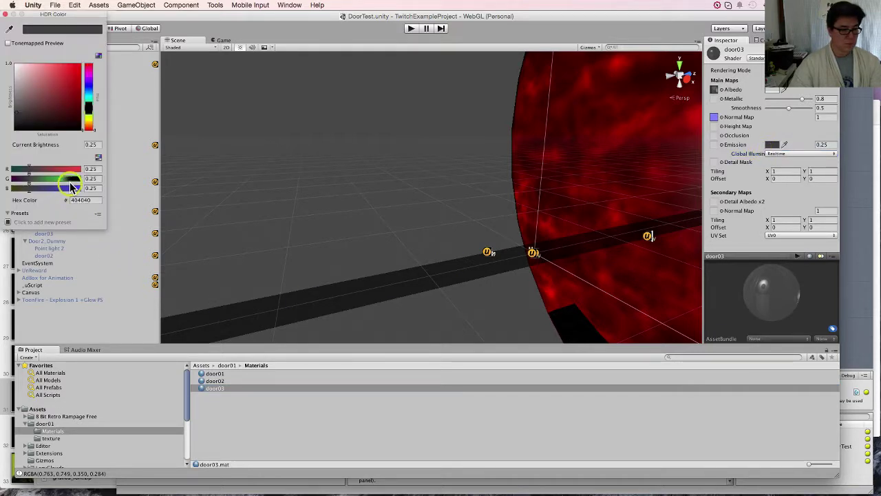
click(15, 112)
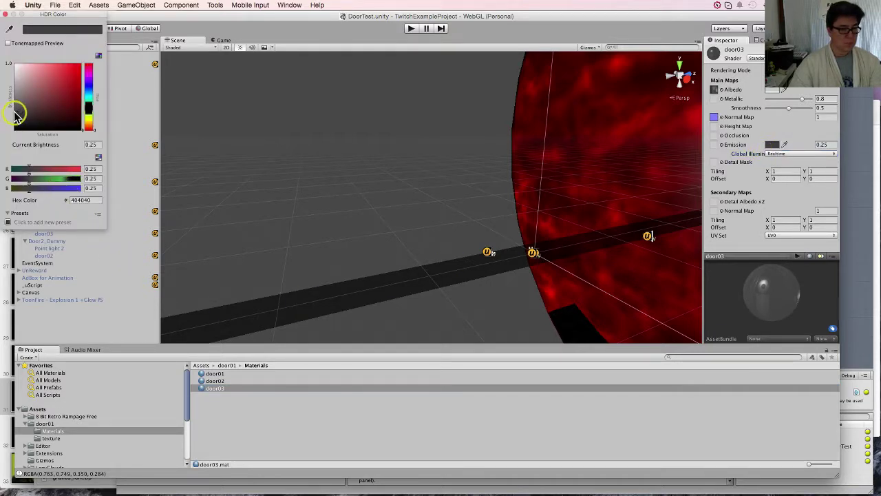
mouse_move(17, 117)
mouse_down()
mouse_move(7, 124)
mouse_move(4, 67)
mouse_move(2, 157)
mouse_move(2, 124)
mouse_up()
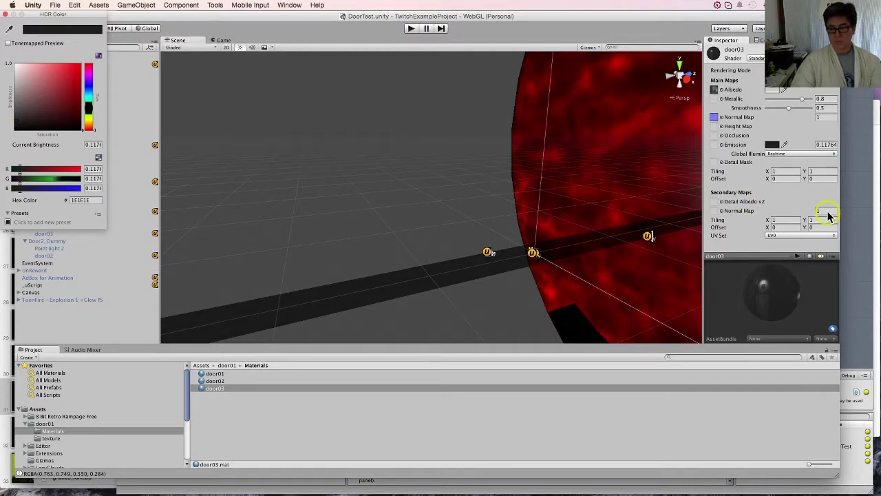
click(10, 14)
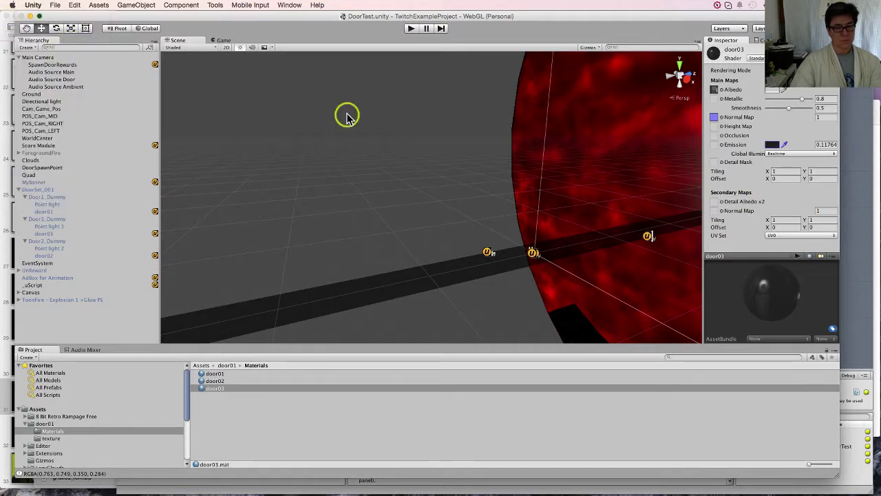
click(827, 148)
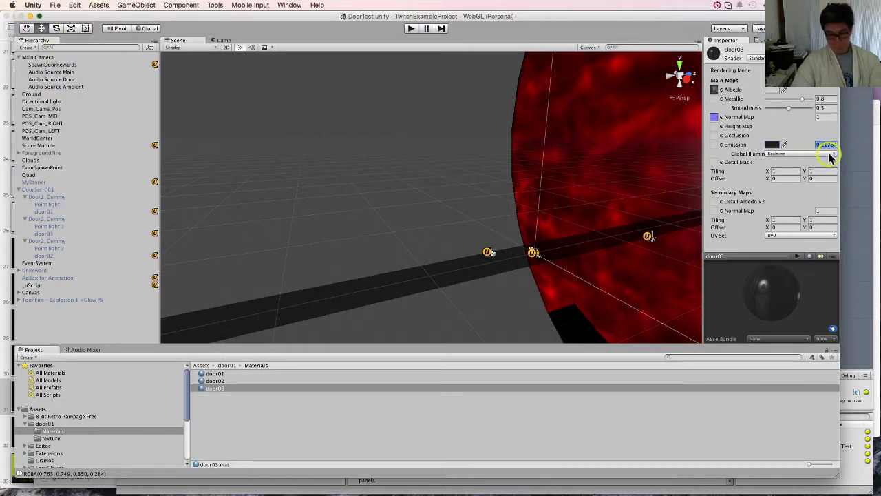
key(BackSpace)
text(0.15)
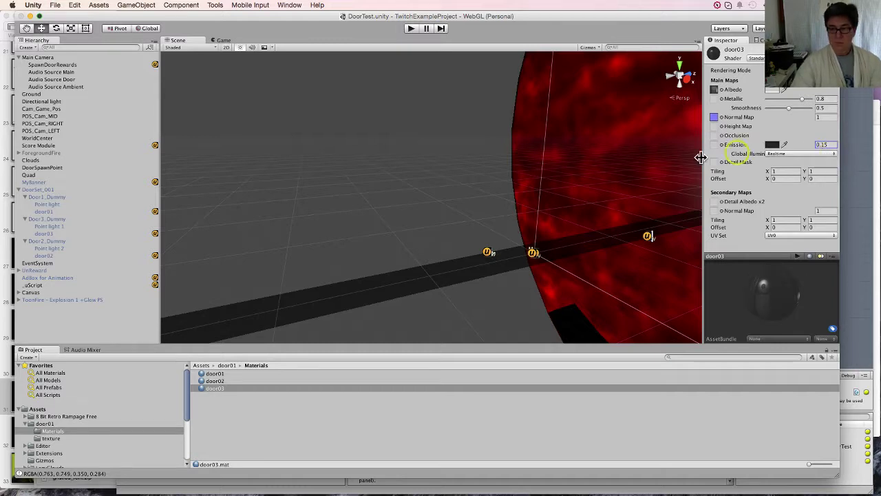
- Set the emission brightness to 0.15 on the door02 and door01 materials
click(235, 381)
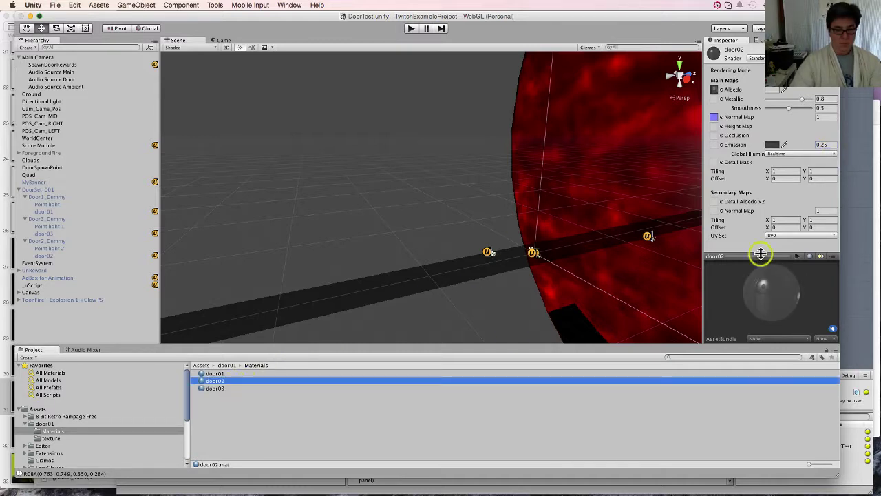
click(830, 145)
text(0.15)
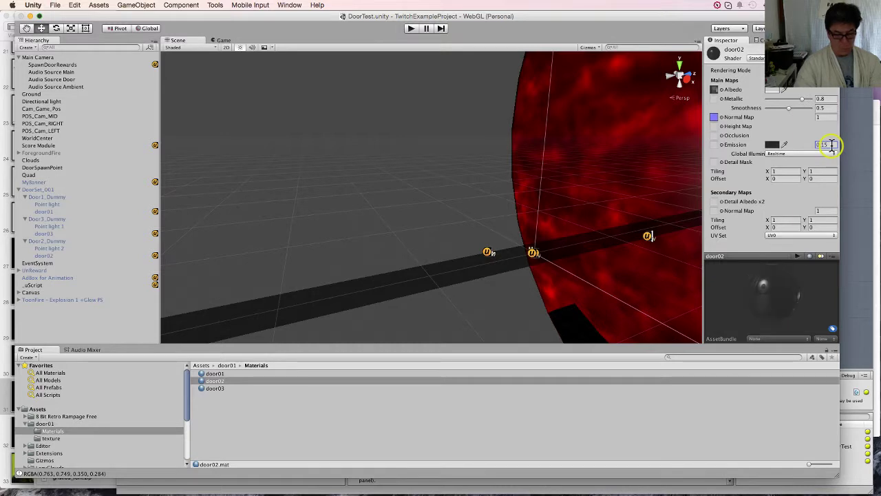
click(214, 373)
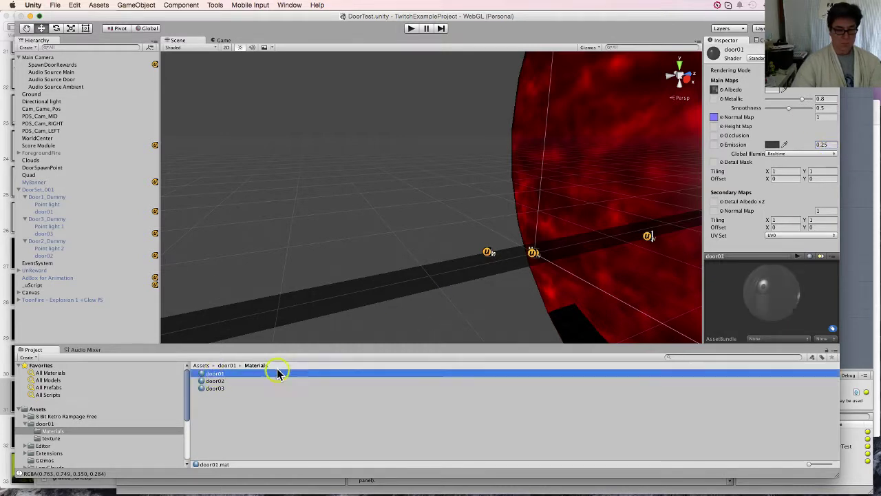
click(831, 145)
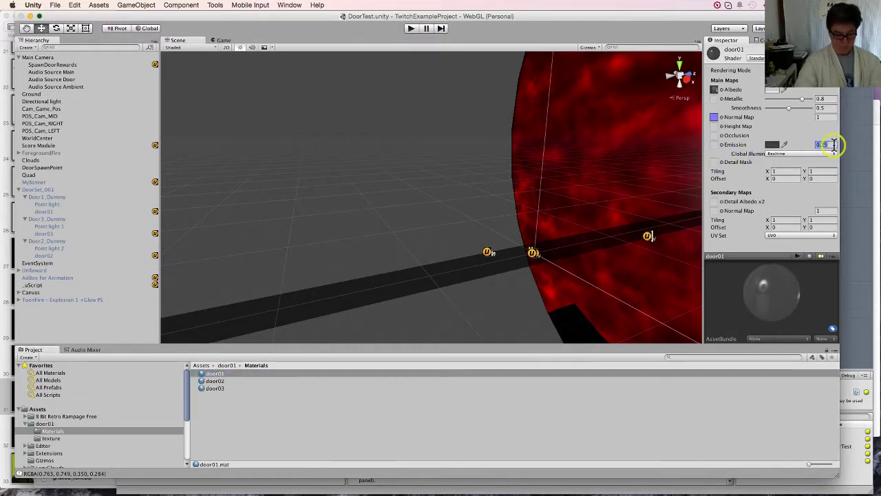
text(0.15)
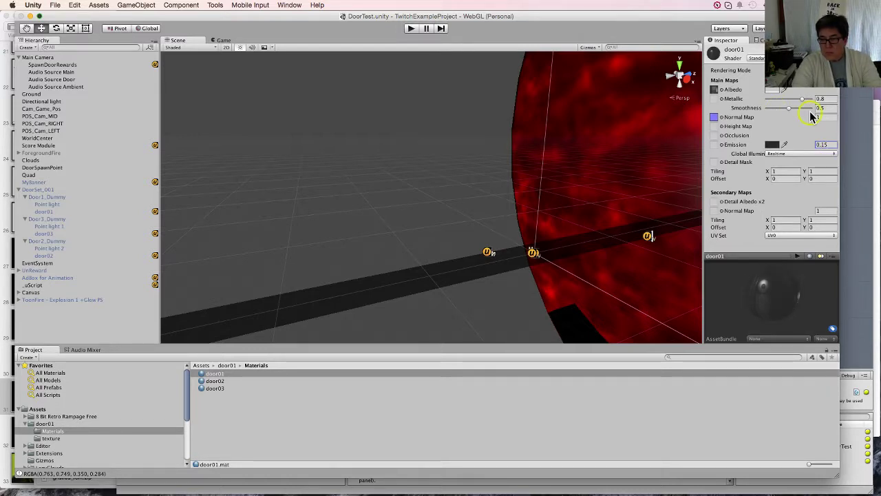
- Play-test the game to check the door colors on the start screen, and stop it
click(413, 29)
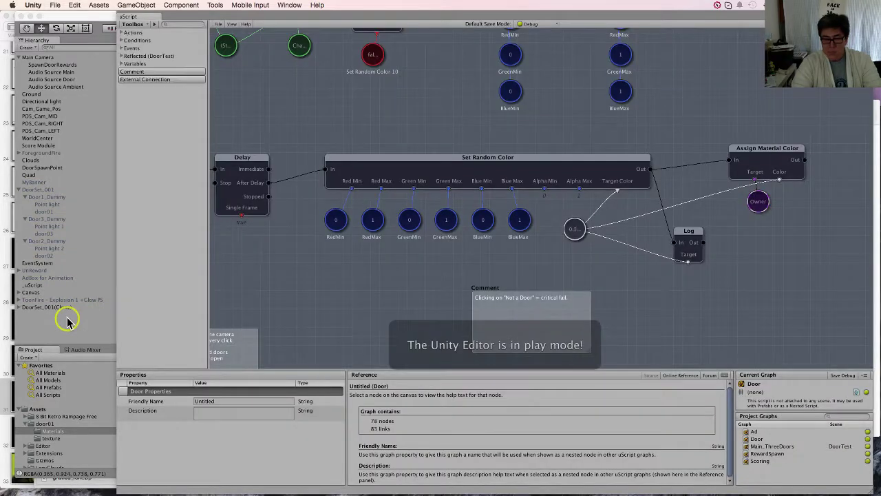
click(69, 314)
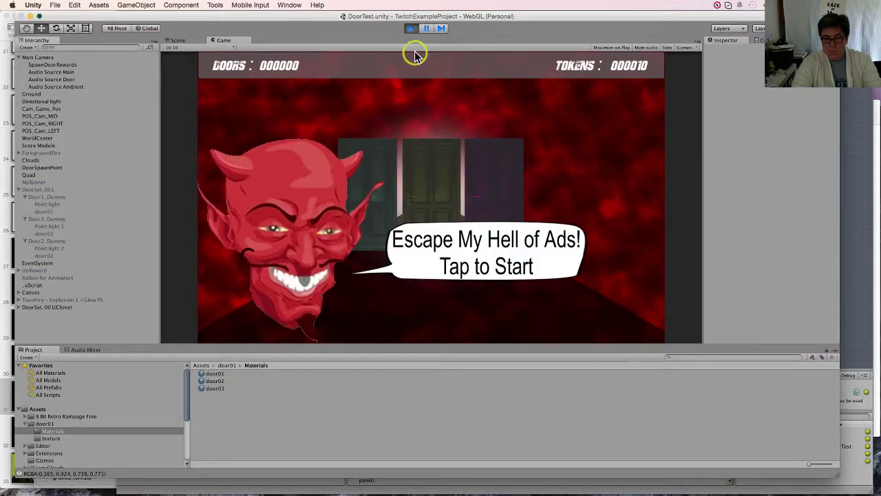
click(411, 29)
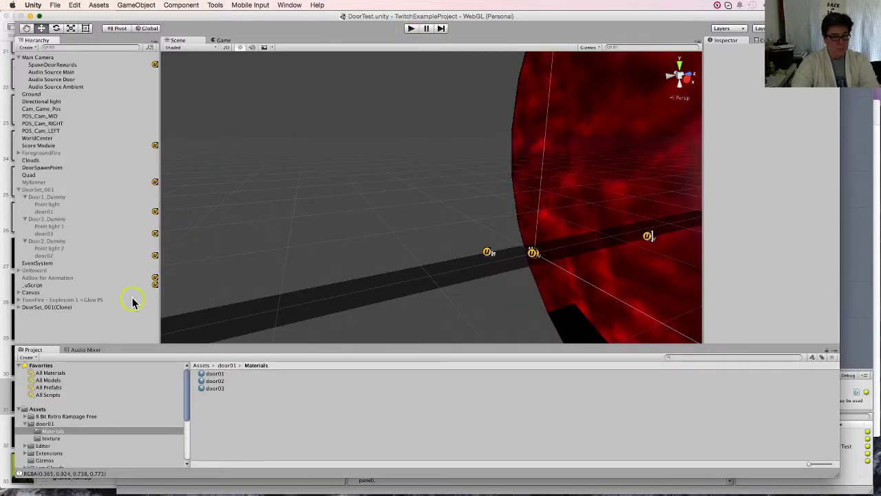
- Assign the door01_nrm texture as the door01 material's emission map and briefly play-test the result
click(215, 374)
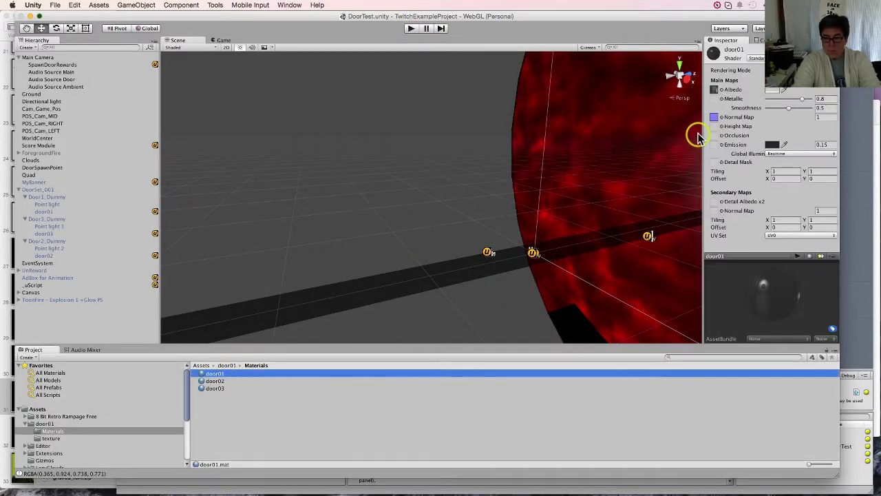
click(714, 119)
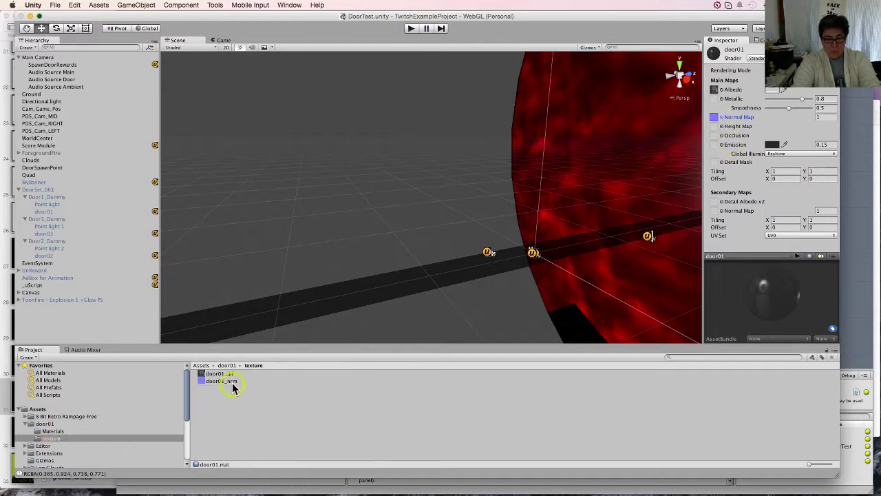
drag(224, 386, 718, 147)
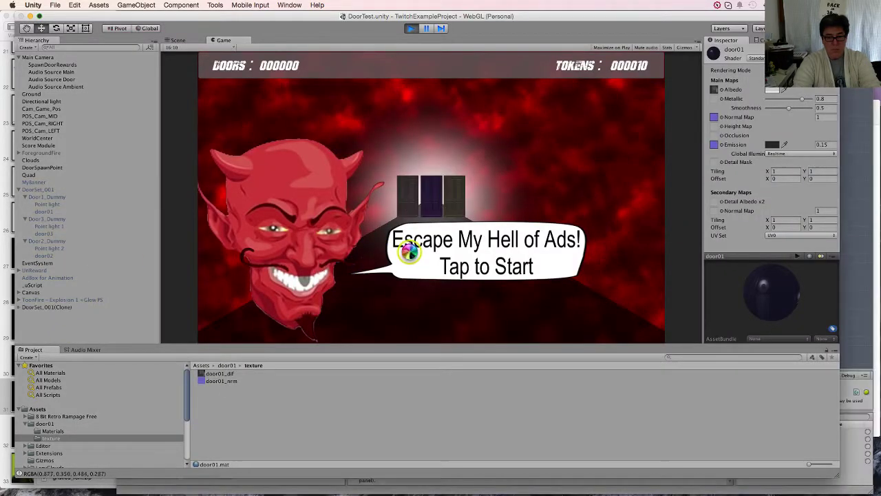
click(411, 28)
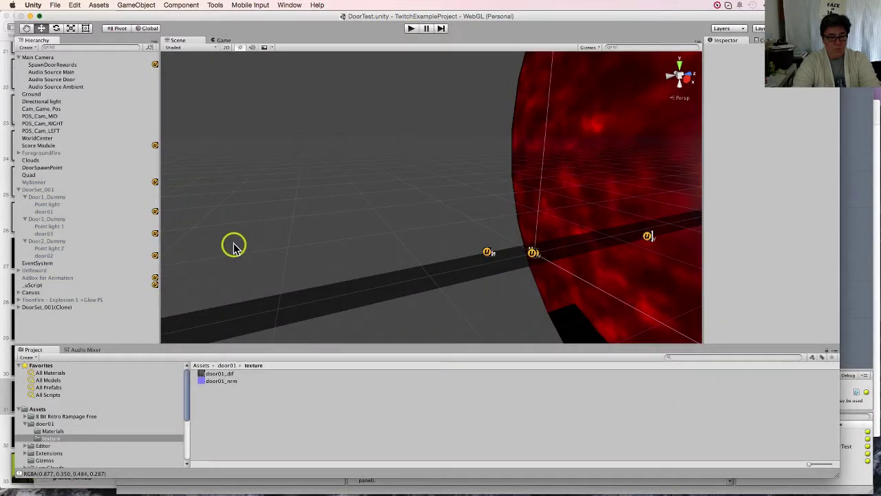
- Assign the door01_nrm texture as the door03 material's emission map
click(69, 434)
click(214, 388)
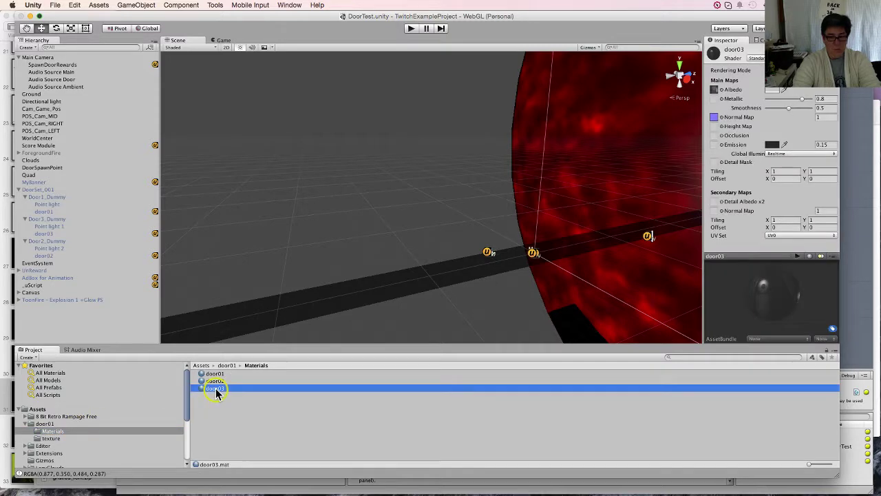
click(715, 118)
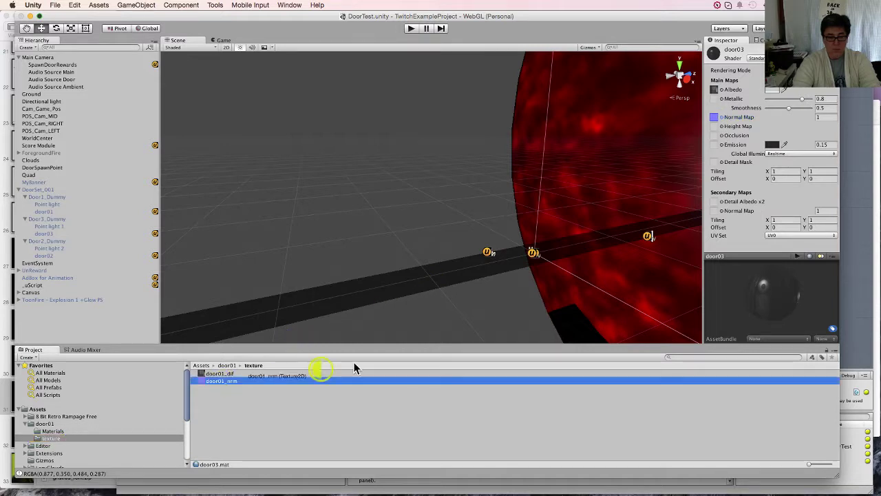
drag(353, 368, 714, 145)
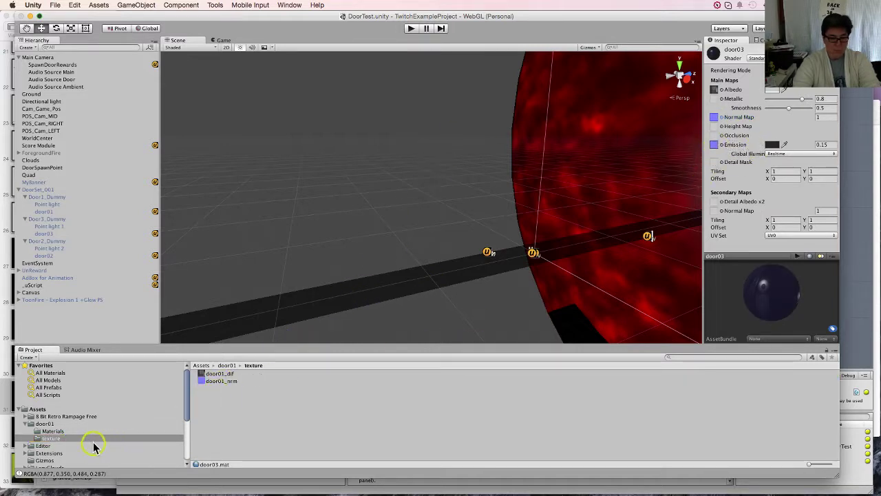
- Assign the door01_nrm texture as the door02 material's emission map
click(73, 431)
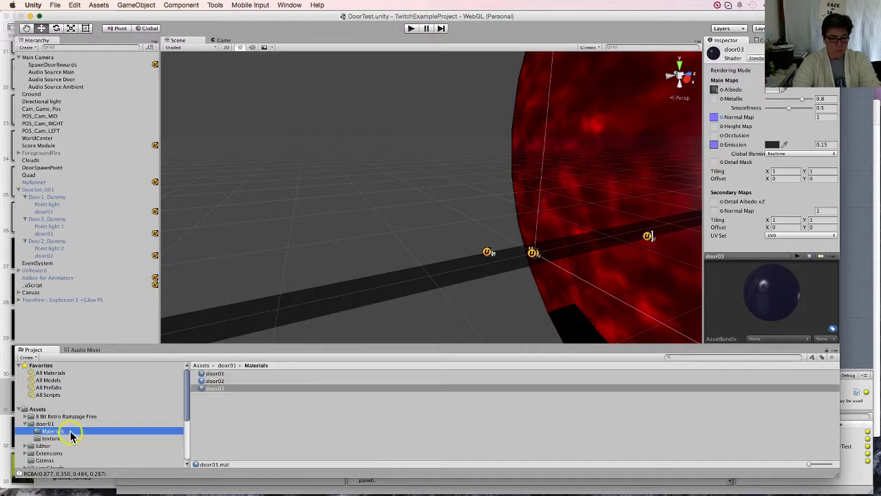
click(211, 387)
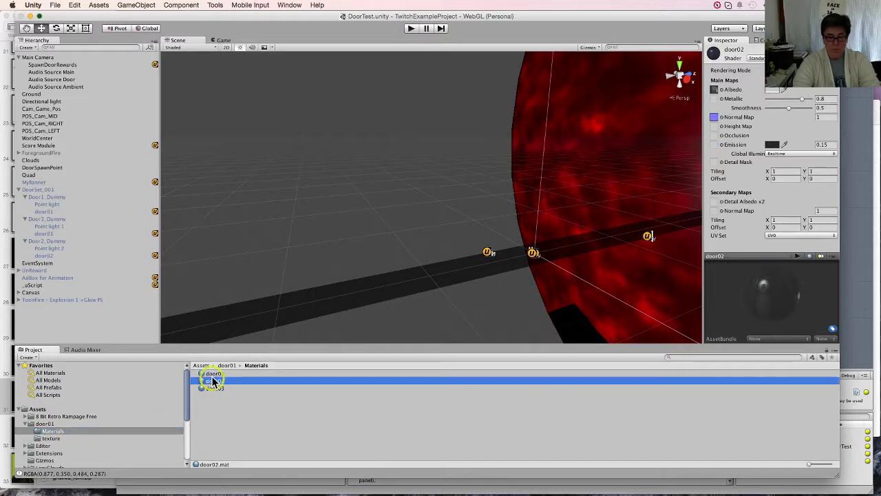
click(213, 375)
click(214, 380)
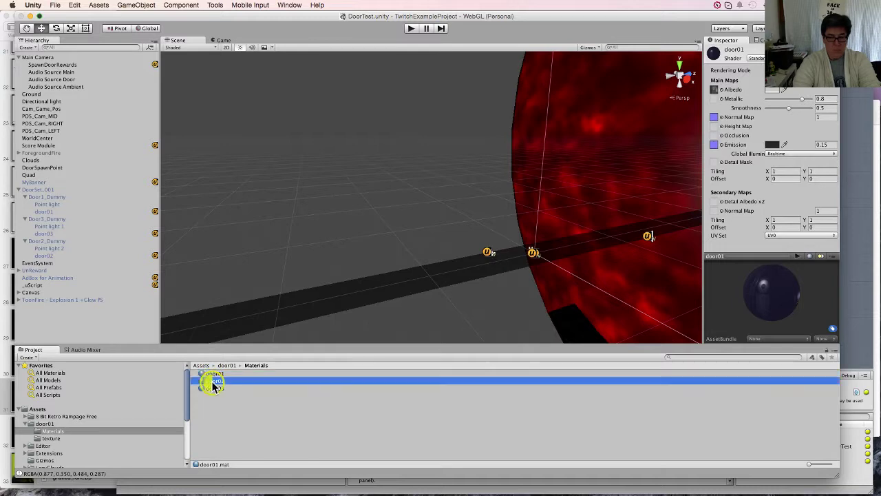
click(716, 117)
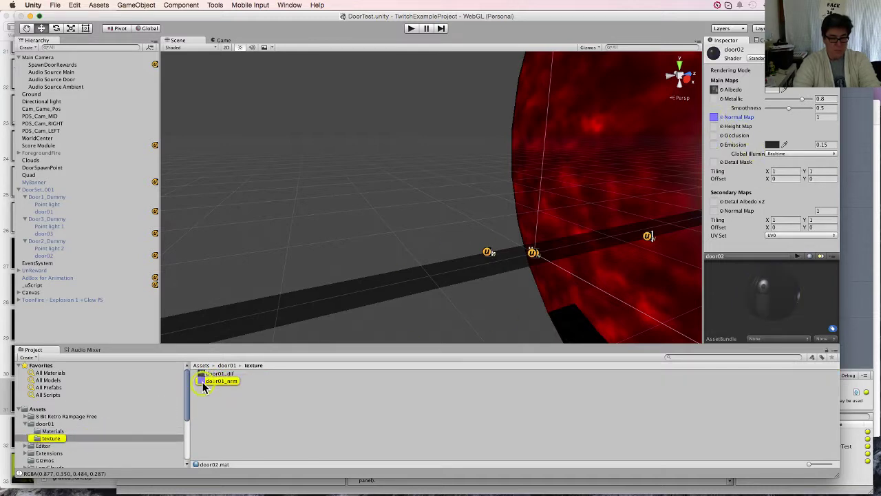
drag(202, 382, 715, 145)
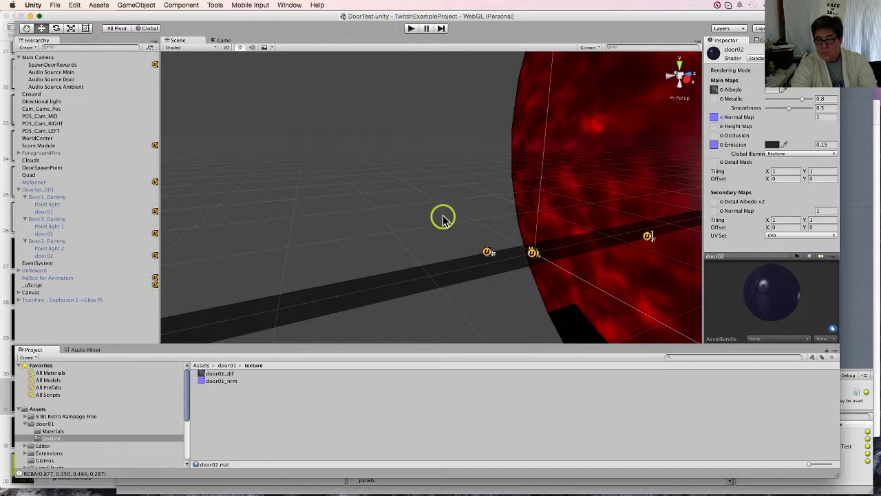
- Assign the door01_nrm texture to the normal map under the door02 material's secondary maps
click(221, 381)
drag(221, 386, 714, 212)
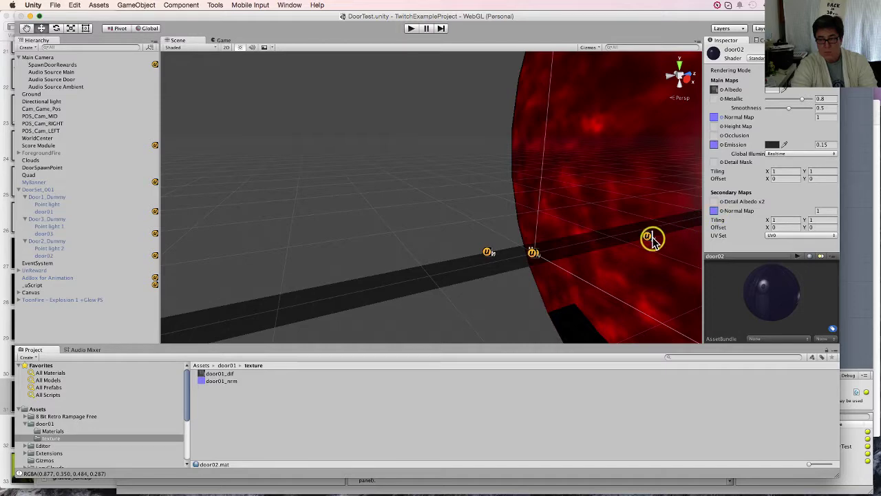
drag(653, 240, 720, 219)
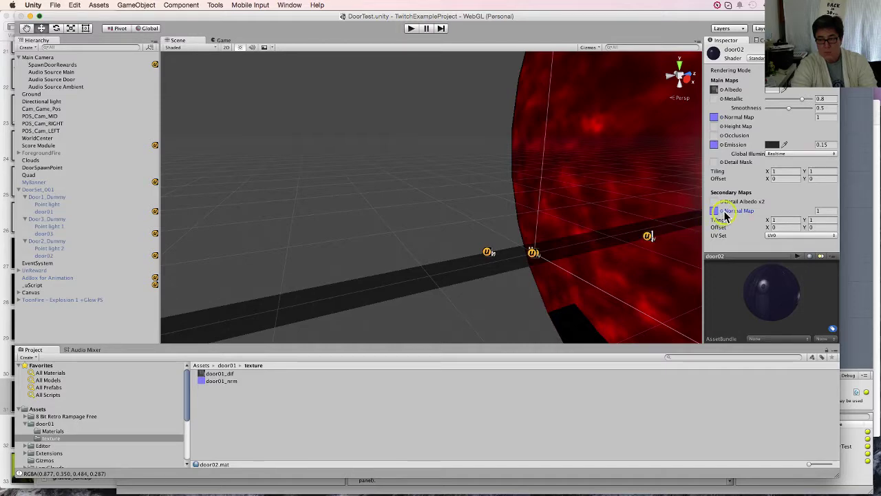
- Remove the secondary normal map from the door02 material by setting its texture to None
click(723, 211)
scroll(325, 154, up, 10)
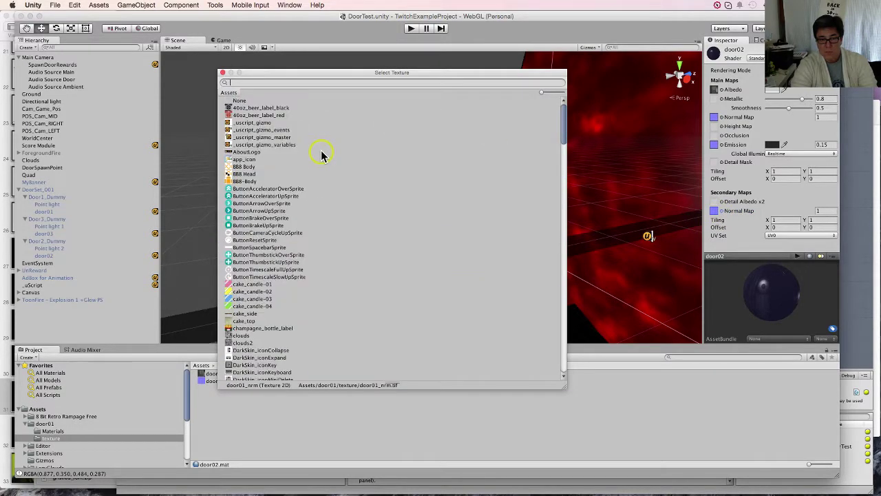
click(234, 102)
click(222, 72)
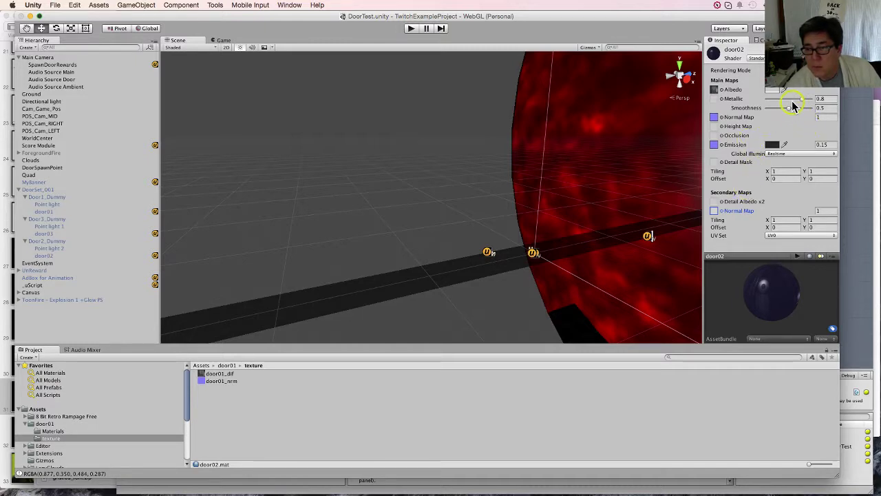
- Lower the door02 material's Metallic to 0.4 and Smoothness to 0.3, and save the scene
drag(805, 102, 782, 103)
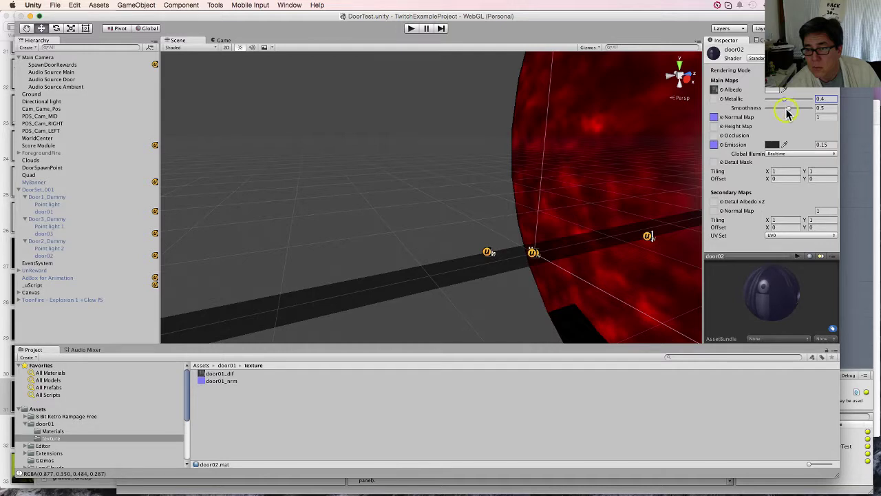
drag(788, 109, 772, 118)
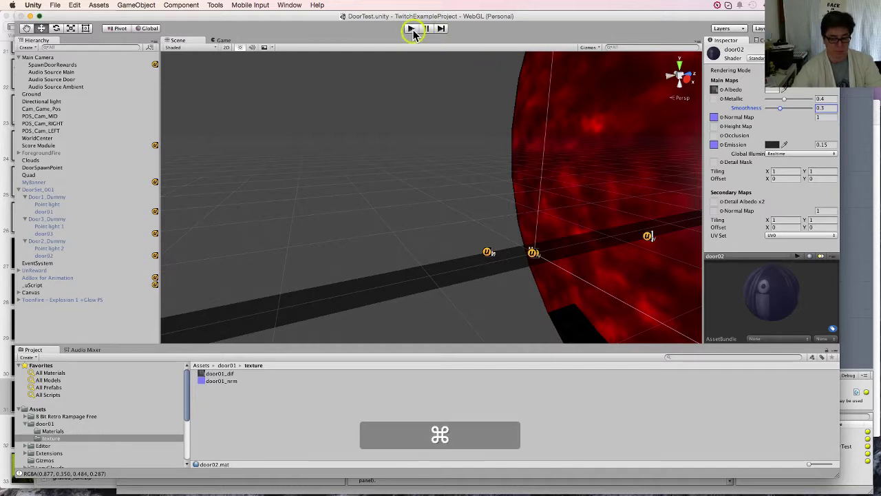
key(super+s)
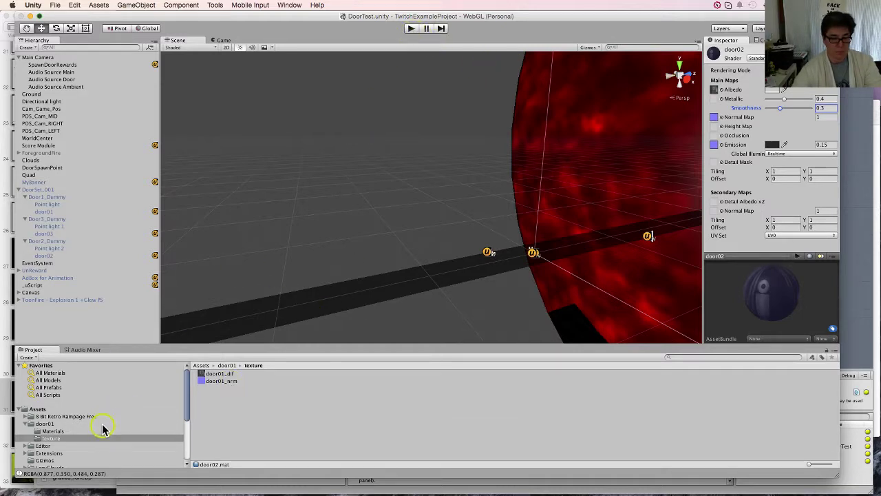
- Set the door01 material in the Materials folder to Metallic 0.4 and Smoothness 0.3
click(89, 432)
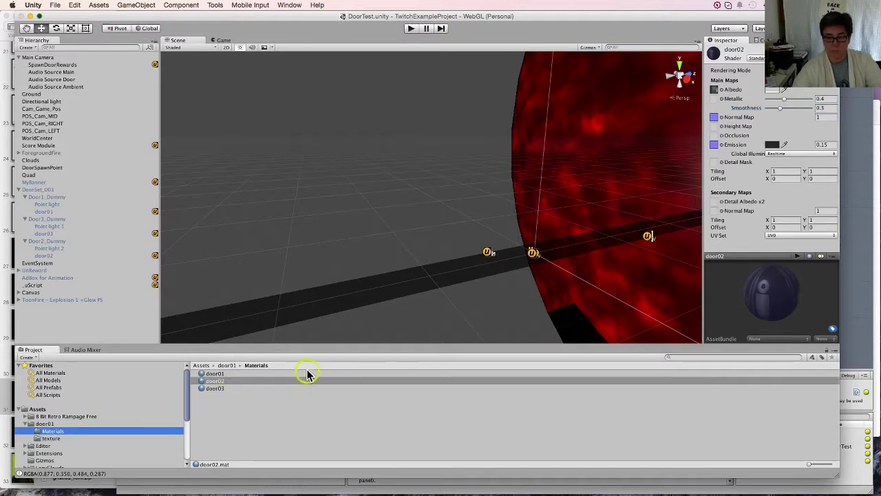
click(257, 374)
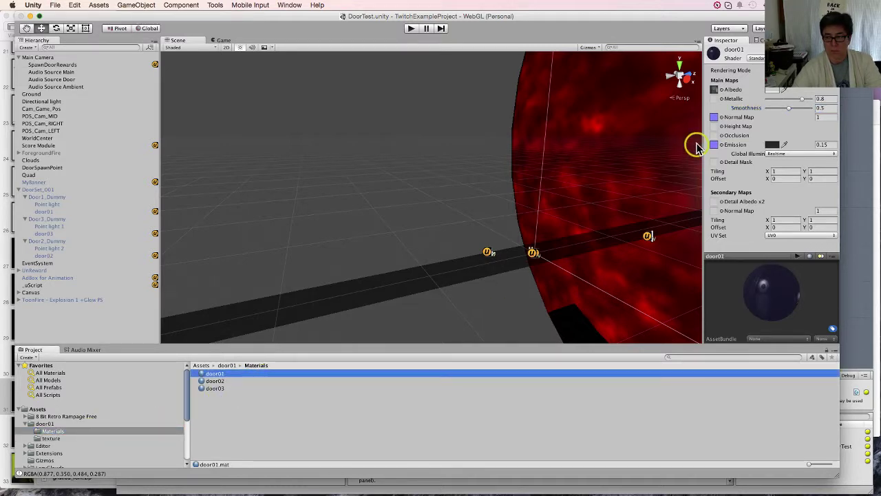
click(825, 98)
text(0.4)
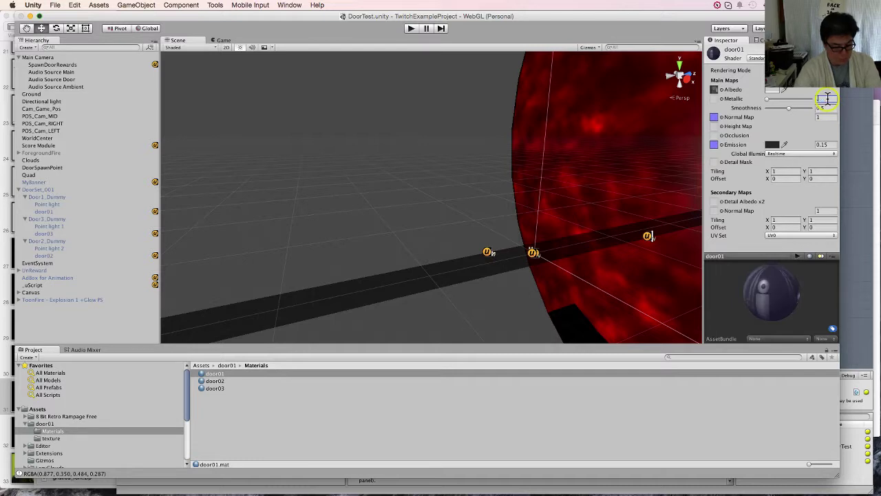
key(Tab)
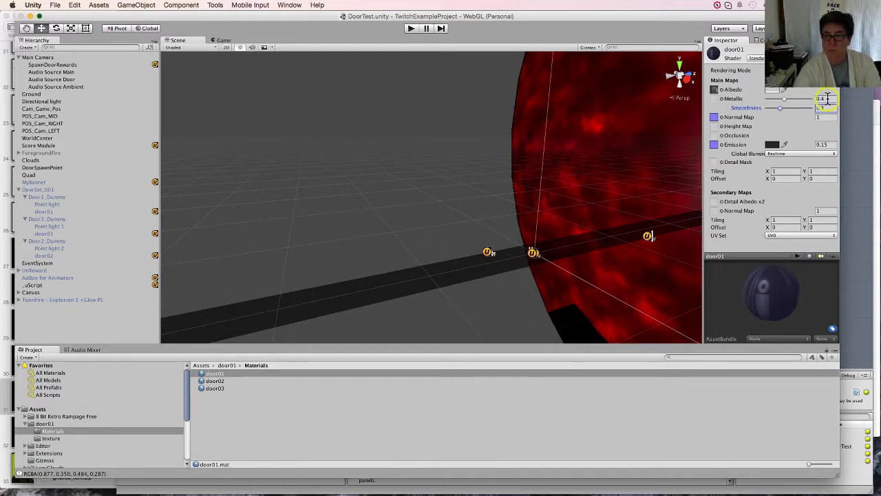
- Give the door03 material Metallic 0.4 and Smoothness 0.3, and save the scene
click(229, 390)
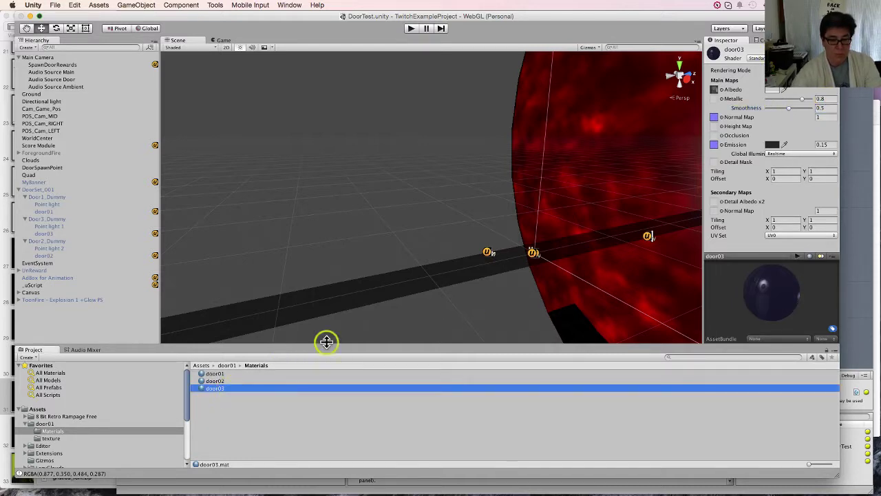
click(830, 99)
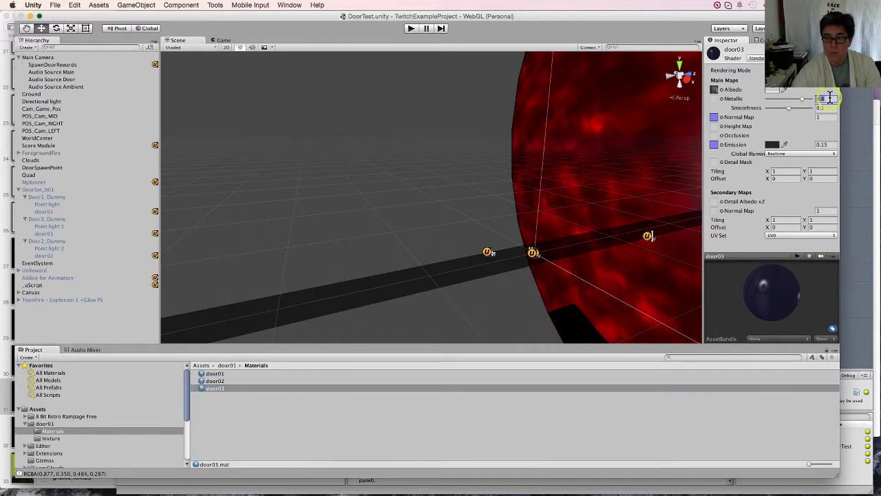
text(0.4)
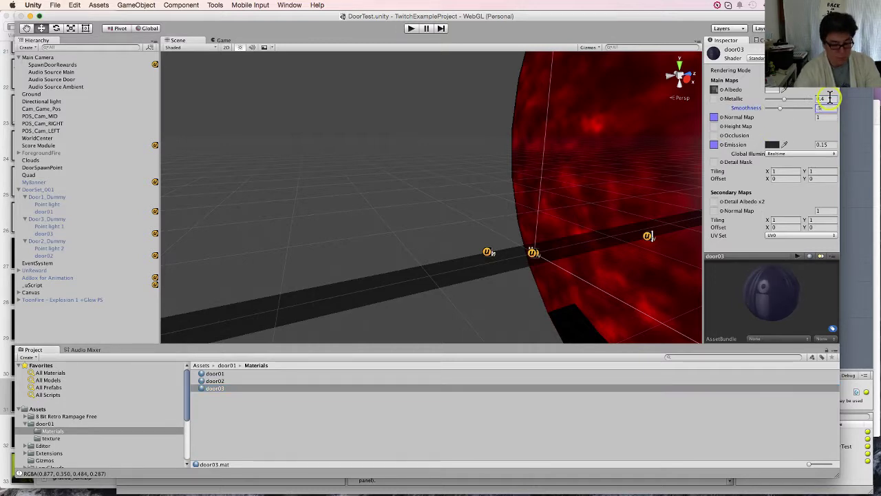
key(super+s)
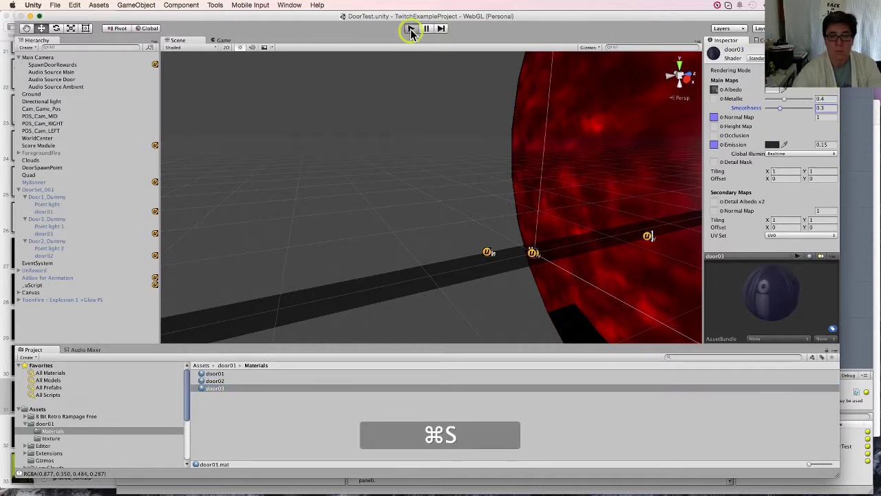
- Run the game in play mode and choose doors through a full round to check how the adjusted door materials look
click(411, 29)
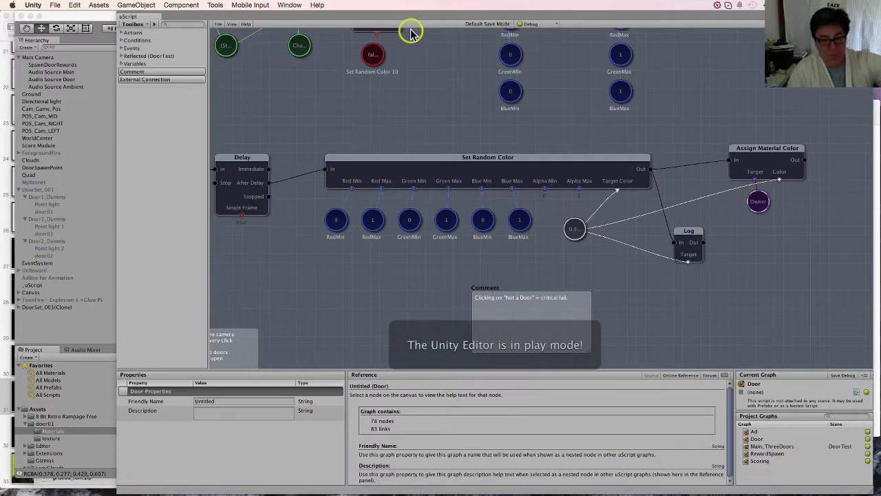
click(97, 332)
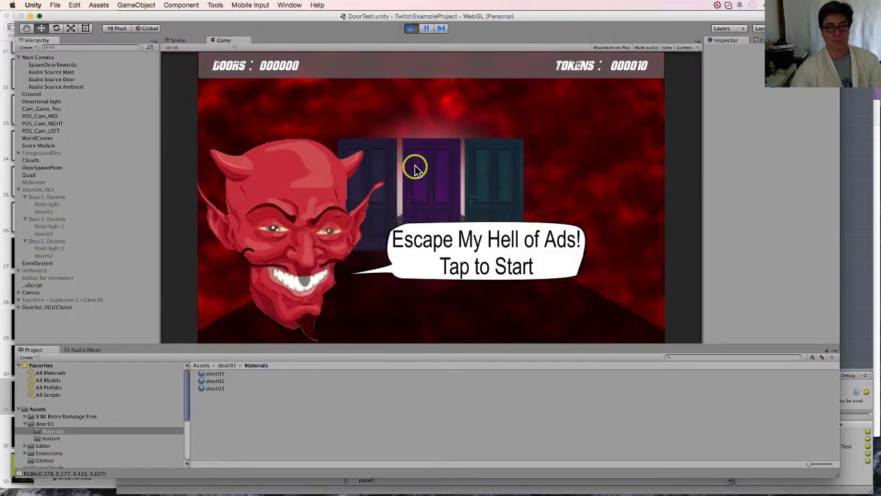
click(444, 179)
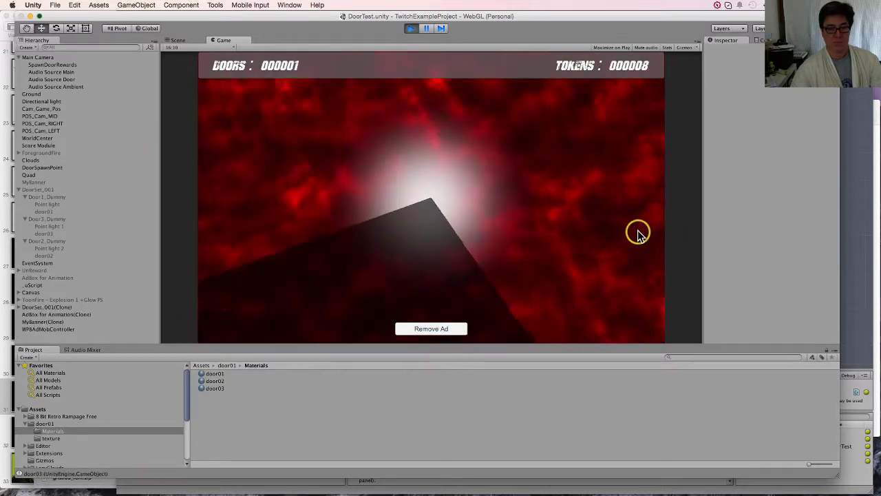
click(372, 229)
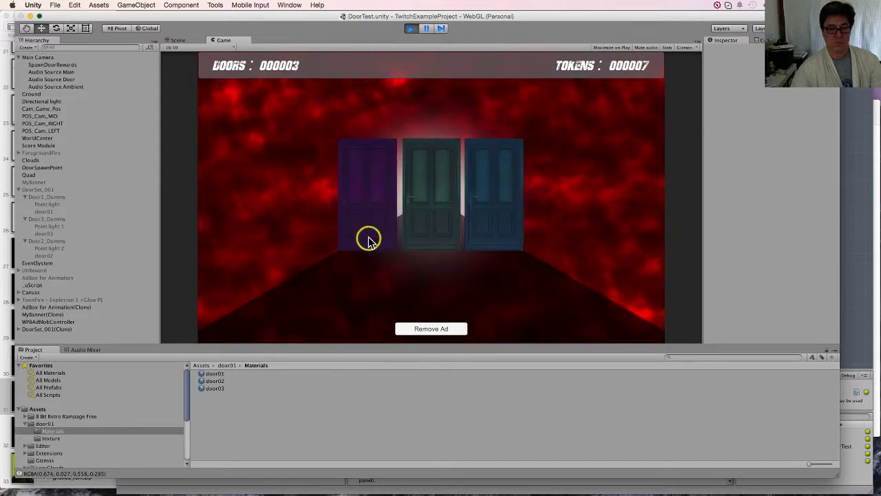
click(445, 230)
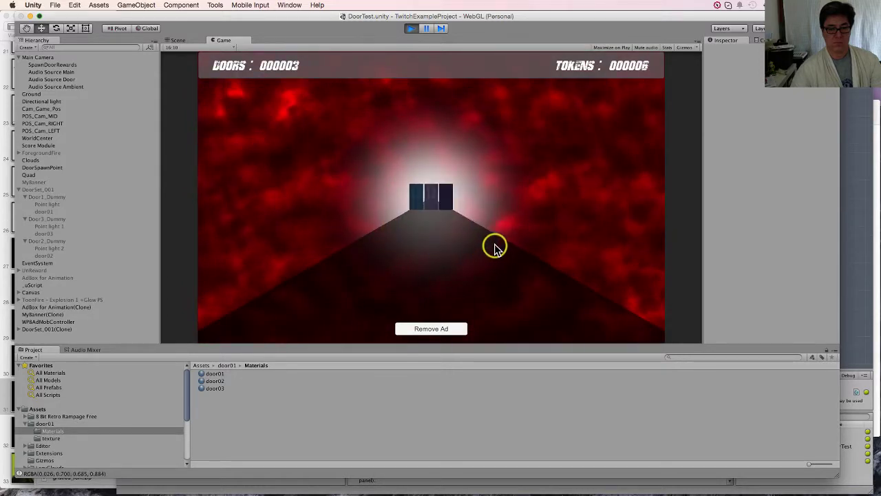
click(494, 222)
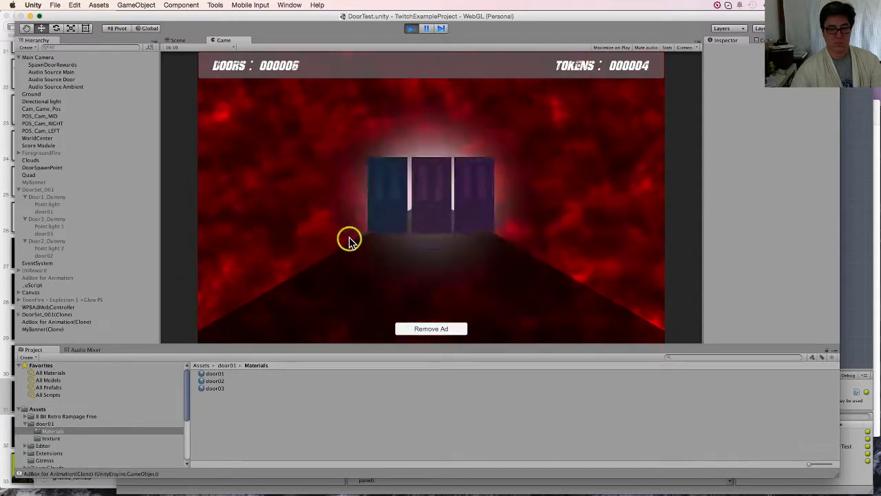
click(350, 229)
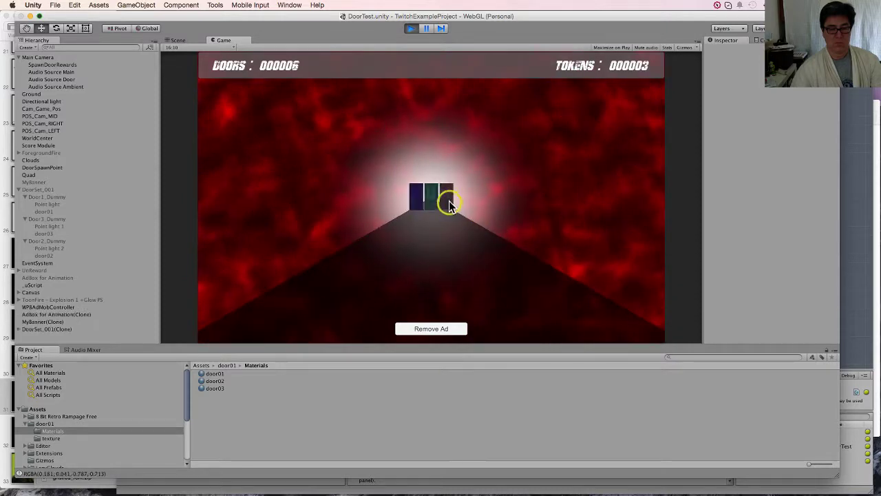
click(443, 206)
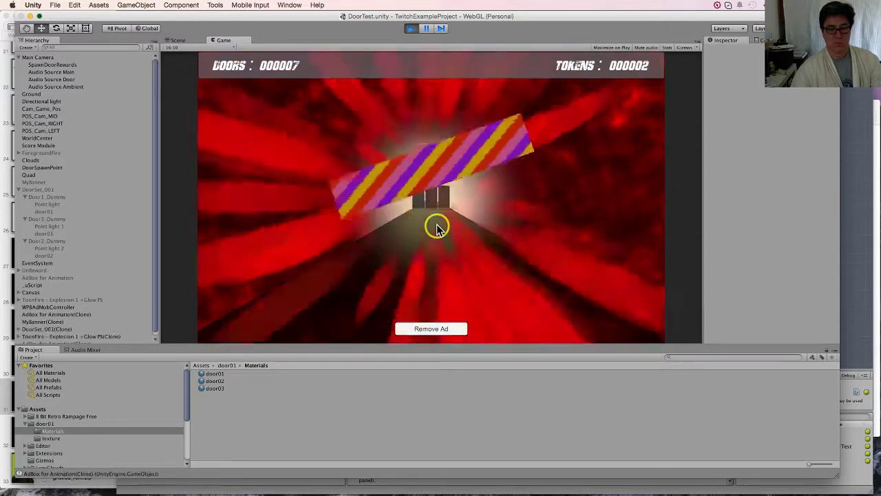
click(437, 228)
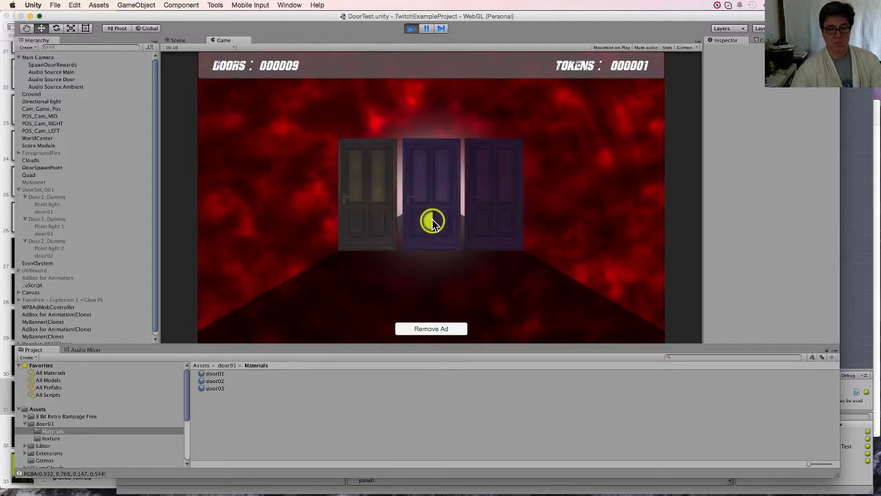
click(432, 222)
click(429, 219)
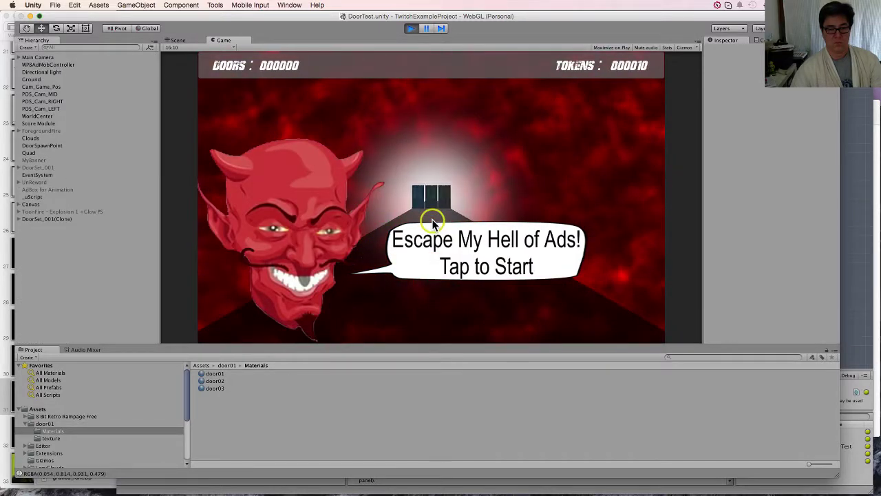
- Start another round, pick several doors to compare their random colours, and exit play mode
click(432, 222)
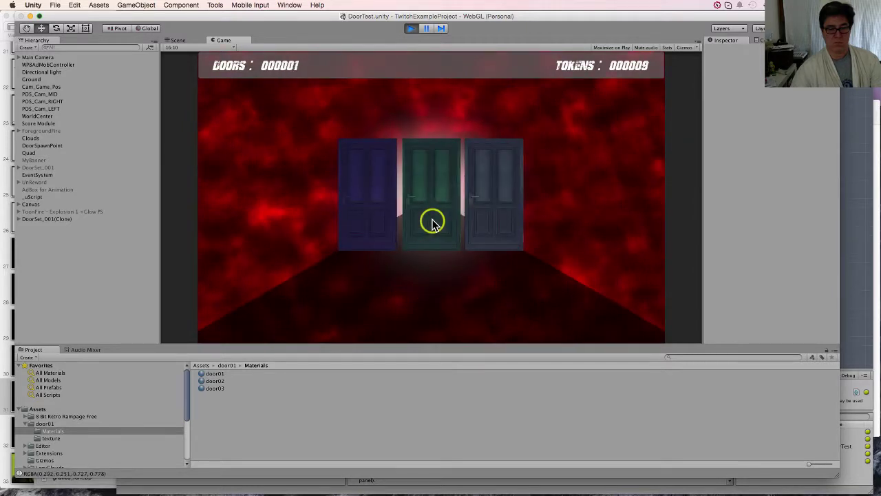
click(431, 223)
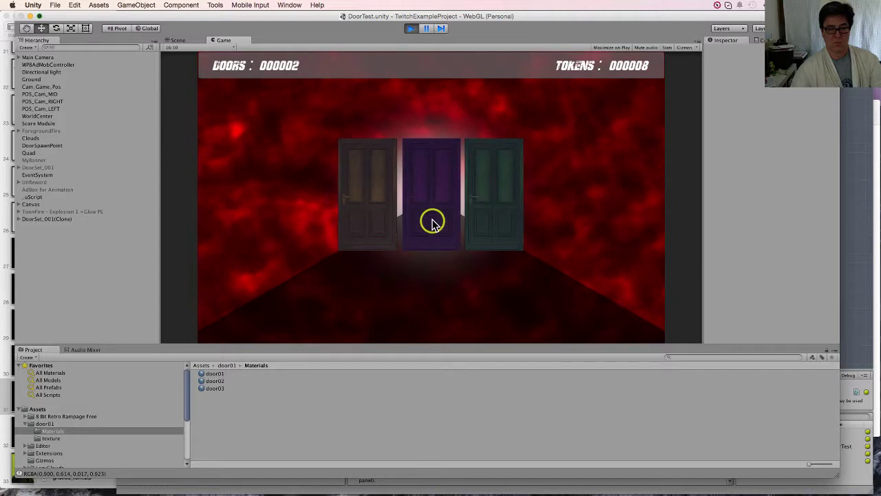
click(493, 201)
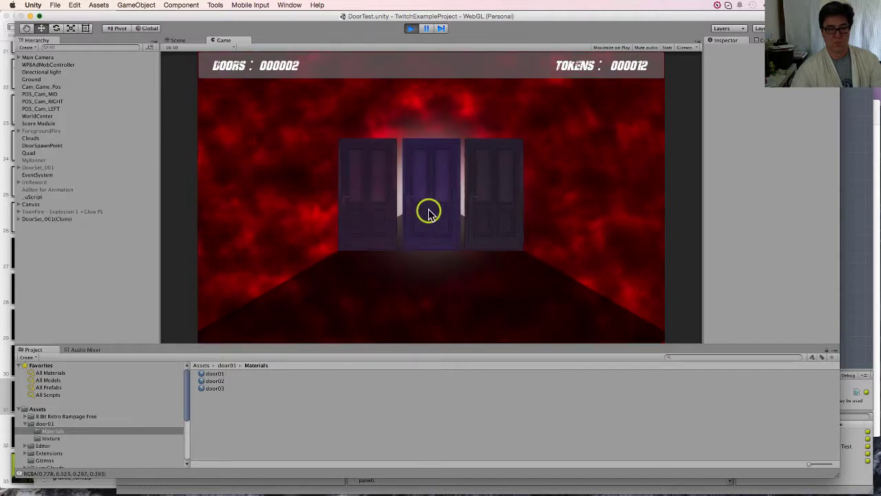
click(466, 192)
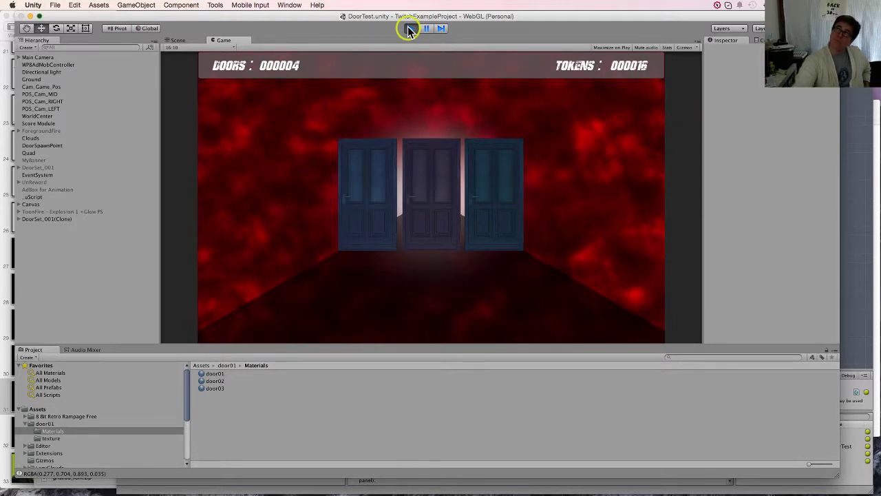
click(409, 29)
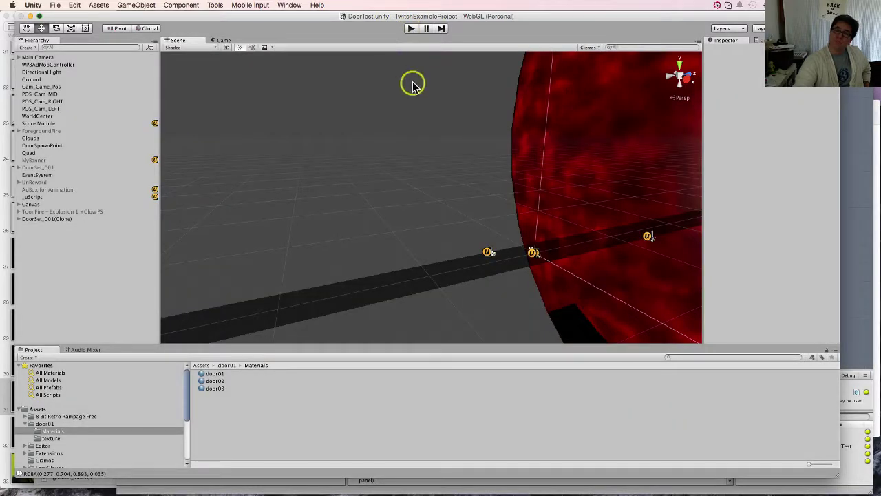
- Switch to the uScript Door graph, set the Set Random Color node's Alpha Min to 1, and hide its Alpha Min and Alpha Max sockets
mouse_move(134, 491)
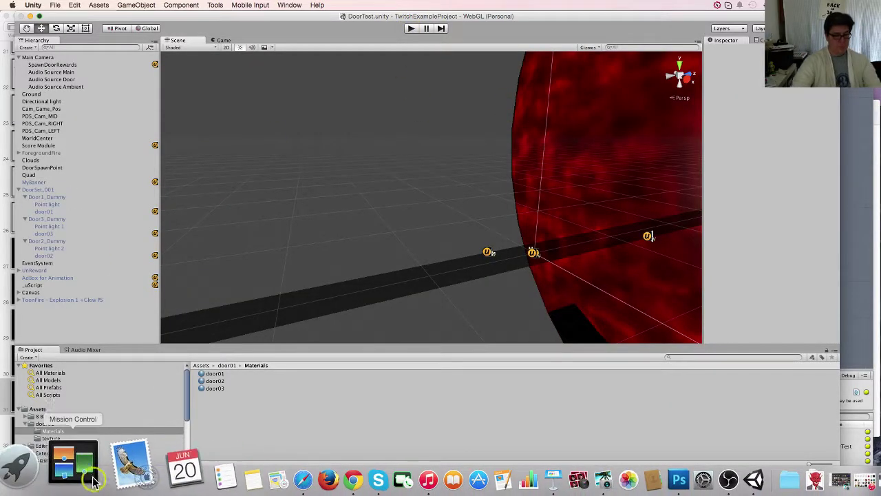
click(78, 471)
click(624, 352)
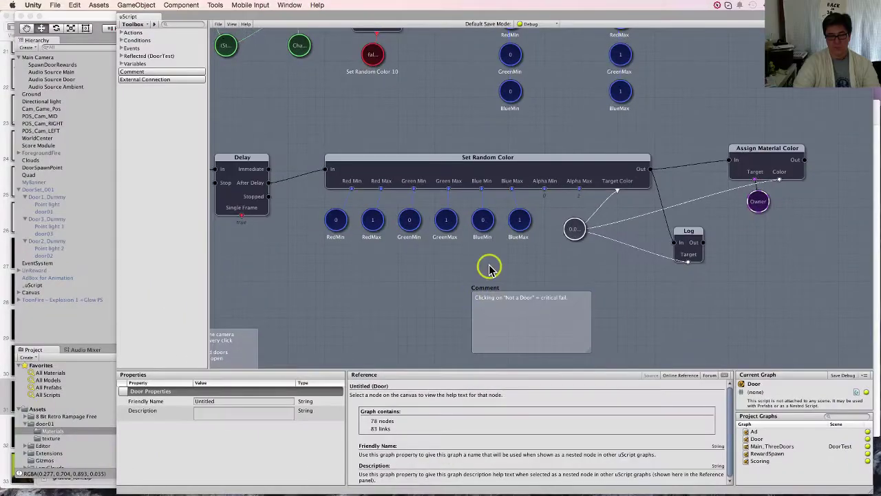
click(648, 185)
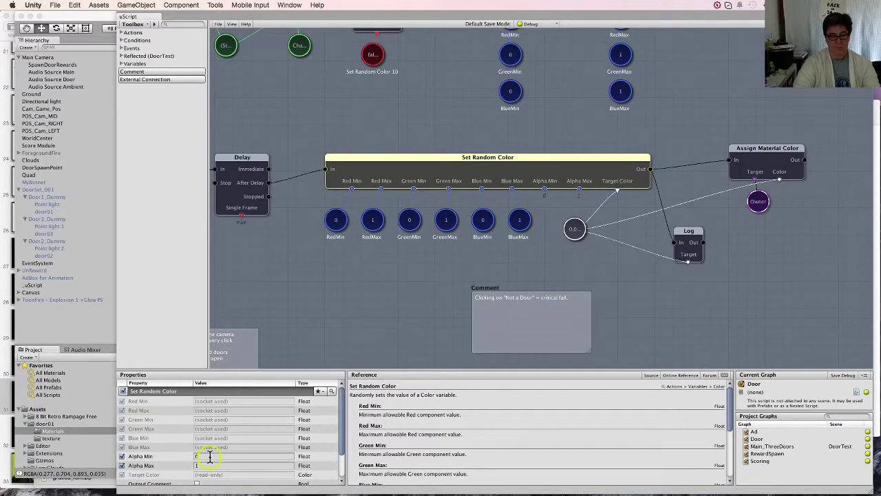
click(122, 455)
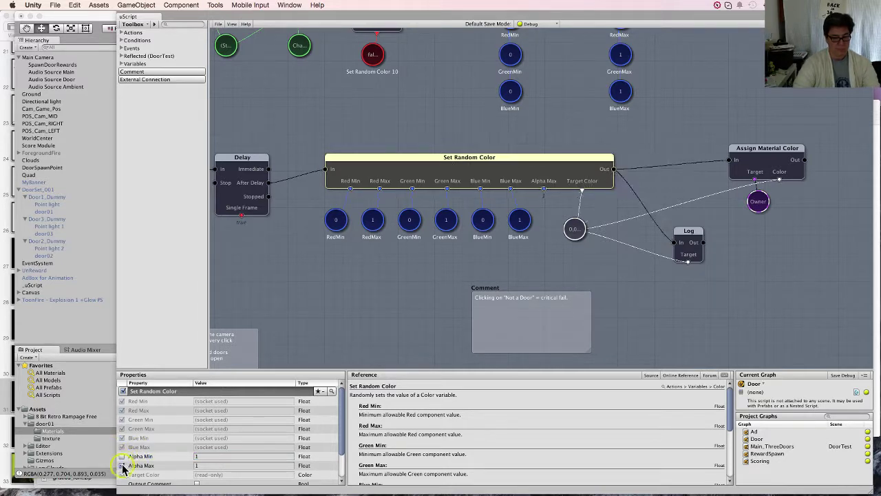
click(123, 466)
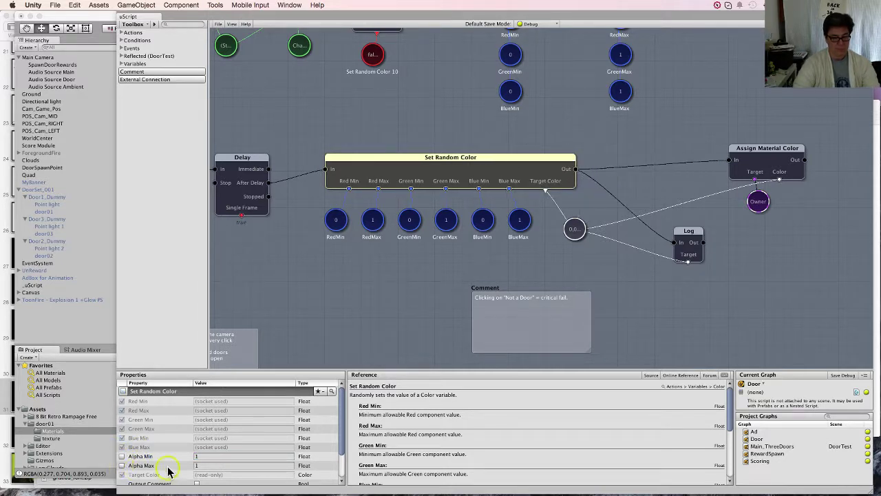
click(219, 28)
click(271, 40)
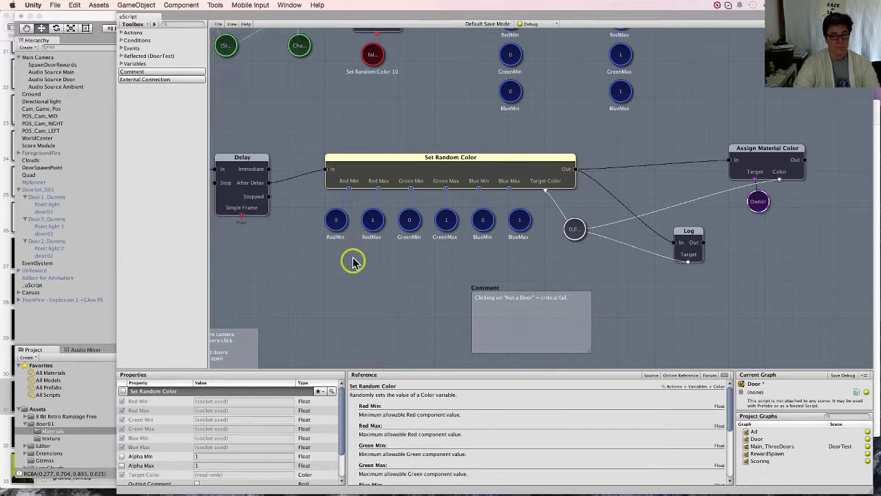
- Set the RedMax, GreenMax and BlueMax variables to 0.6 and save the Door graph as a debug build
click(338, 221)
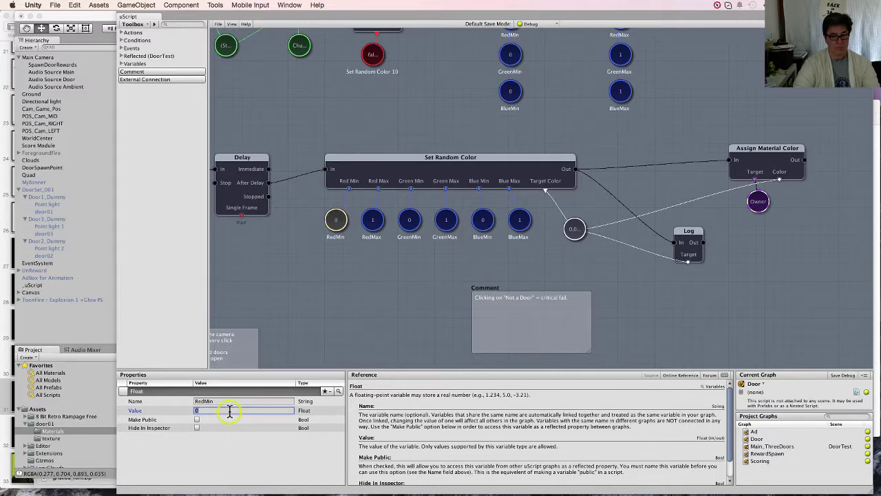
click(373, 221)
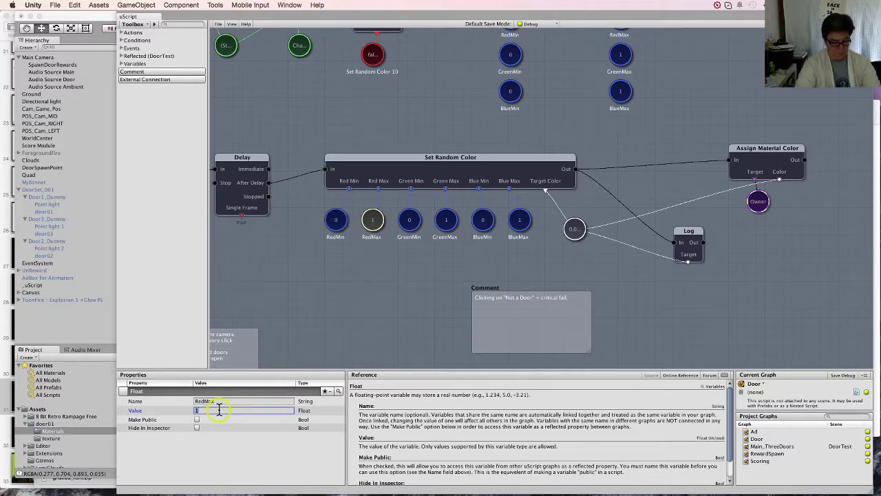
text(0.6)
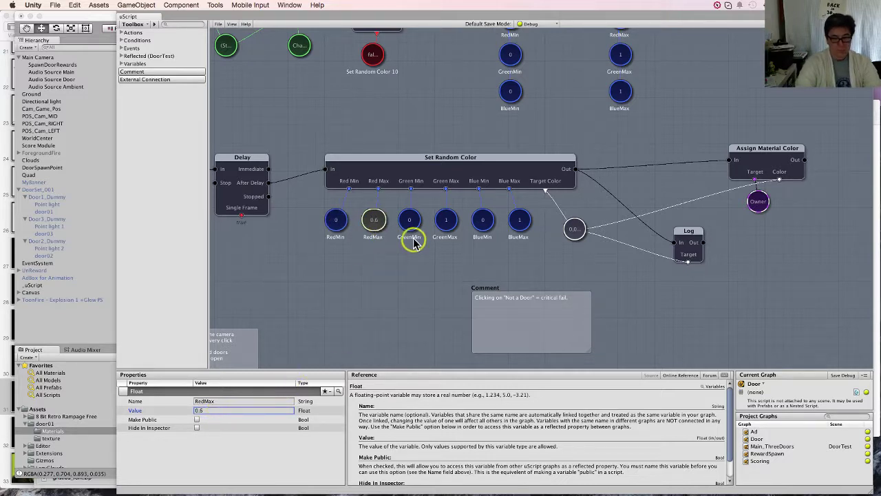
click(446, 222)
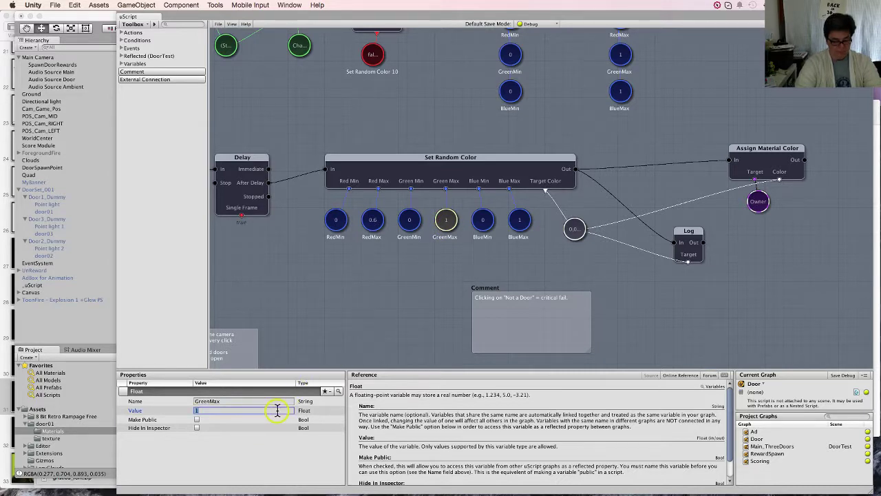
text(0.6)
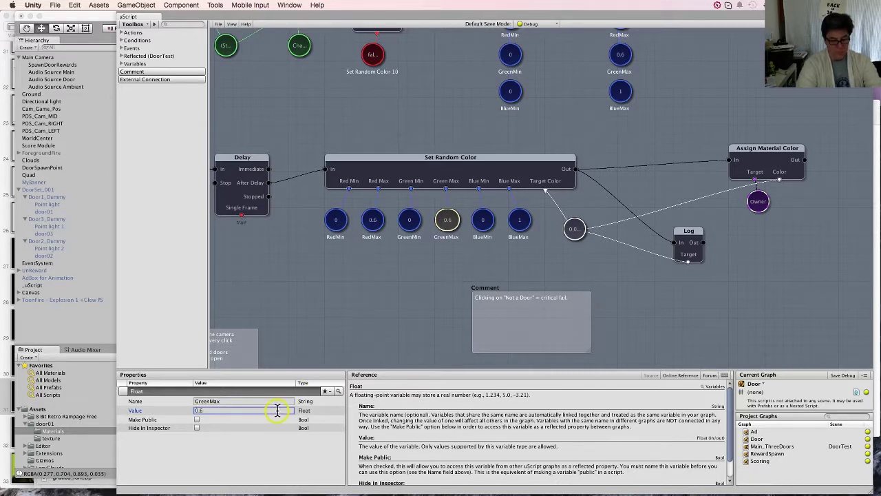
click(522, 226)
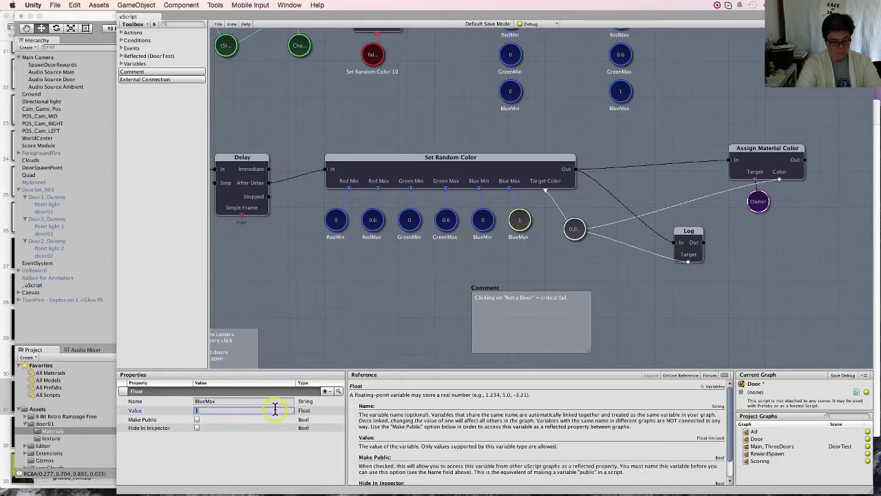
click(218, 24)
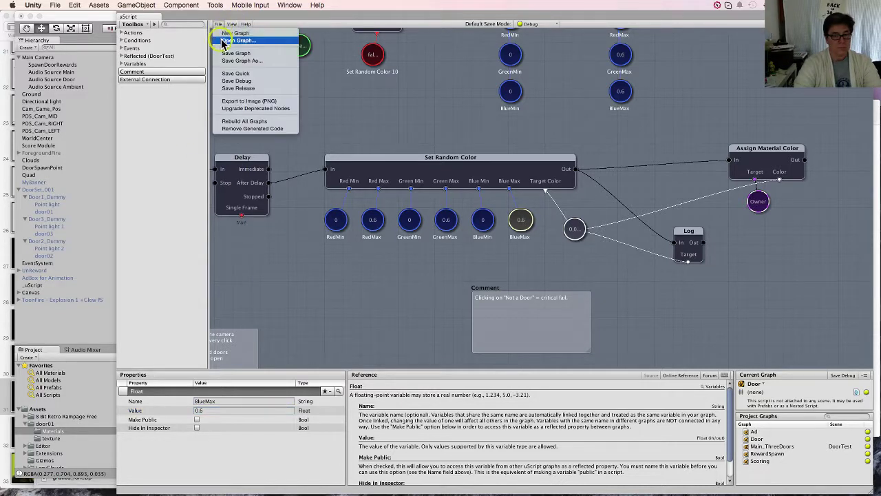
click(235, 81)
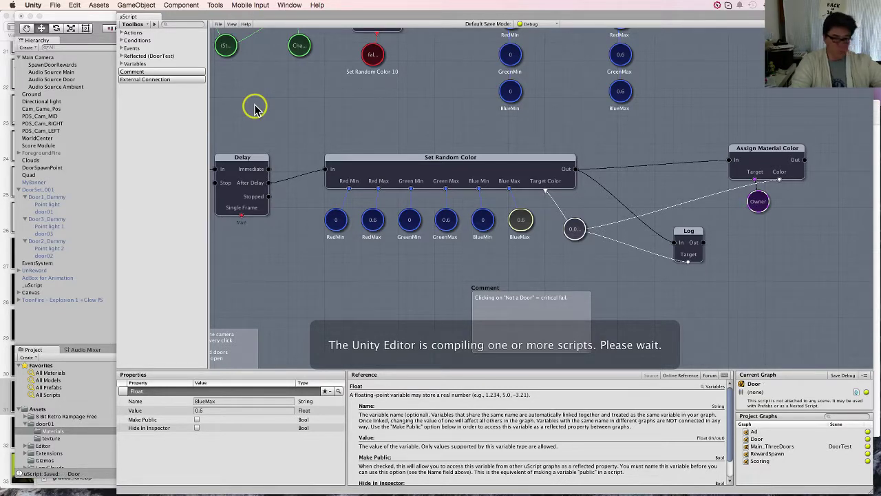
- Switch to the Twitch channel page in Chrome and check the live stream player and its volume
click(288, 477)
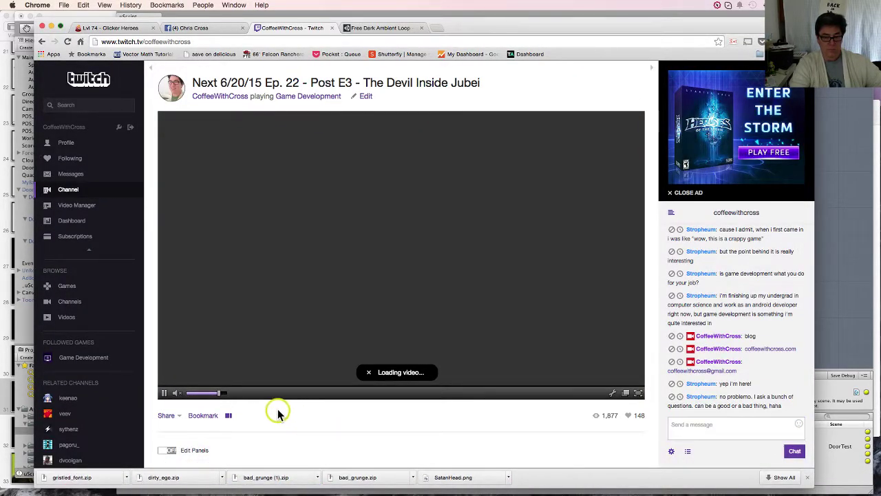
click(208, 396)
mouse_move(208, 395)
mouse_down()
mouse_move(190, 393)
mouse_move(222, 394)
mouse_up()
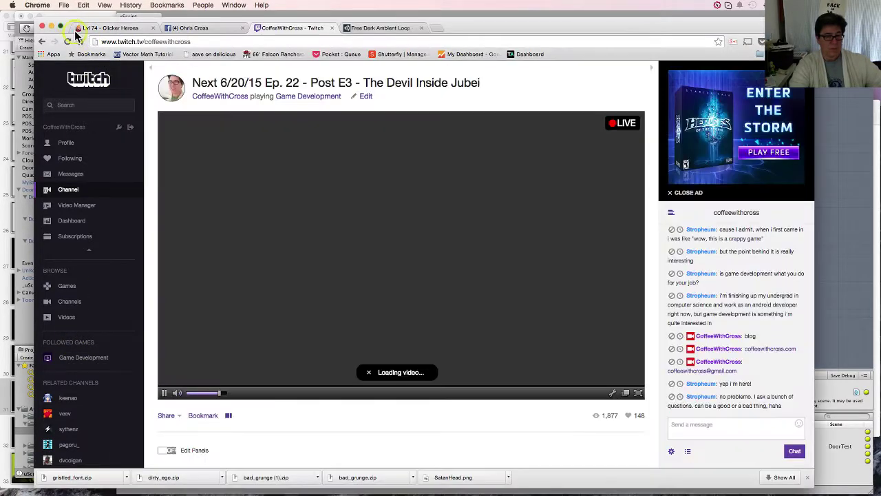
click(66, 22)
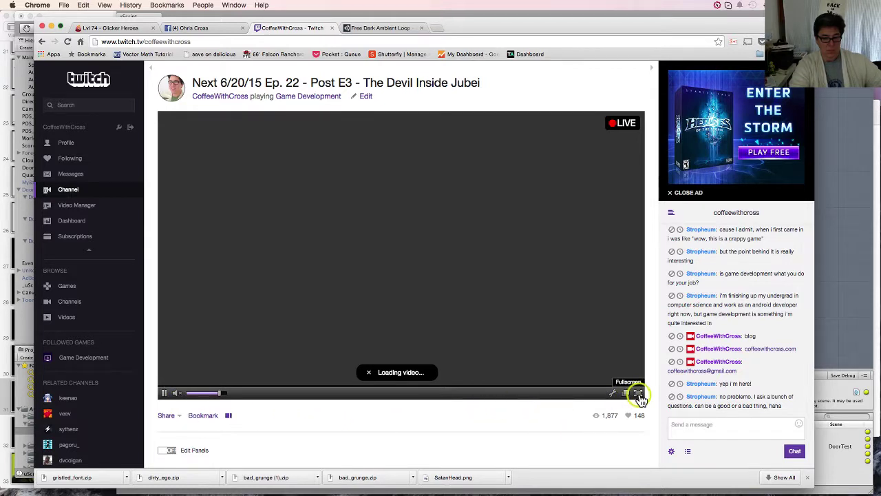
- Switch back to Unity, run the game in play mode and start a round
click(832, 253)
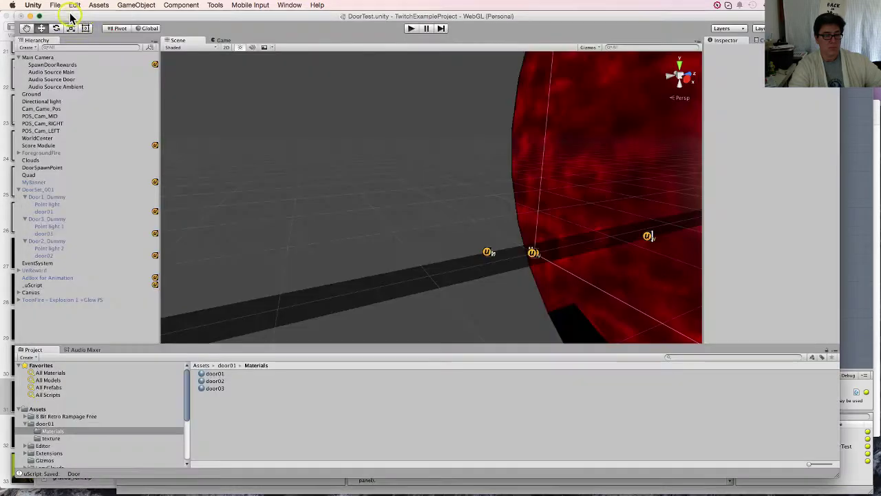
click(68, 17)
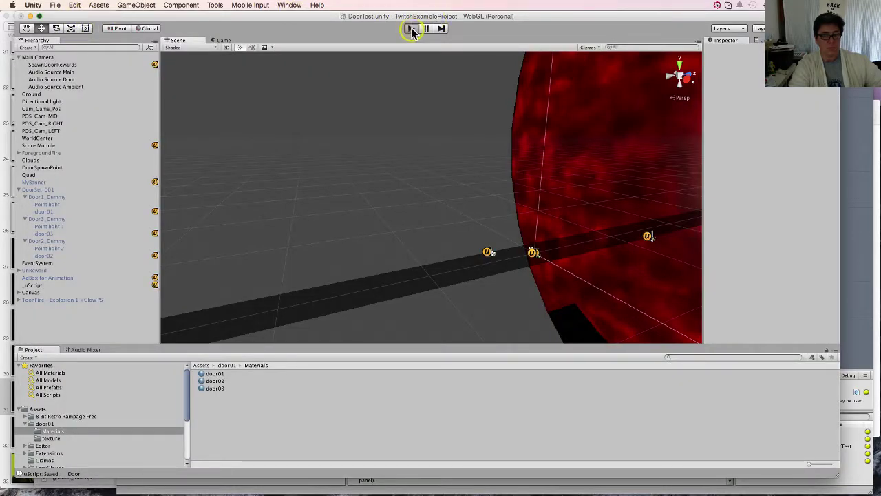
click(412, 31)
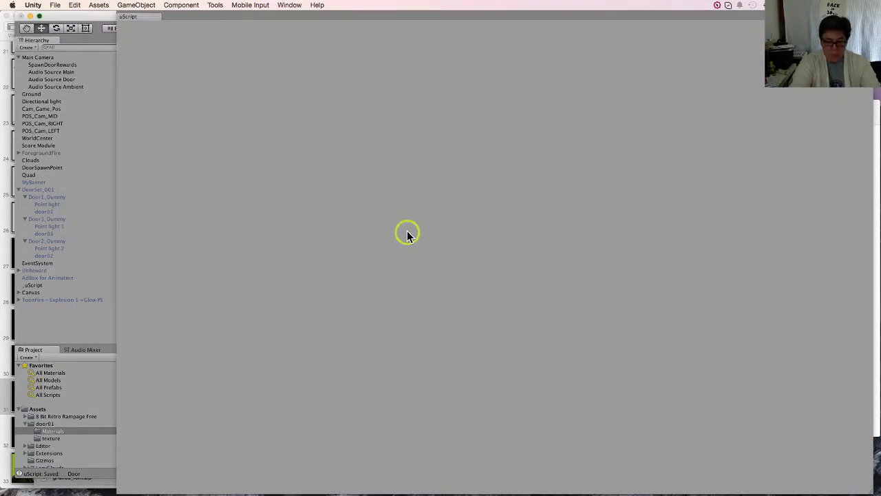
click(100, 334)
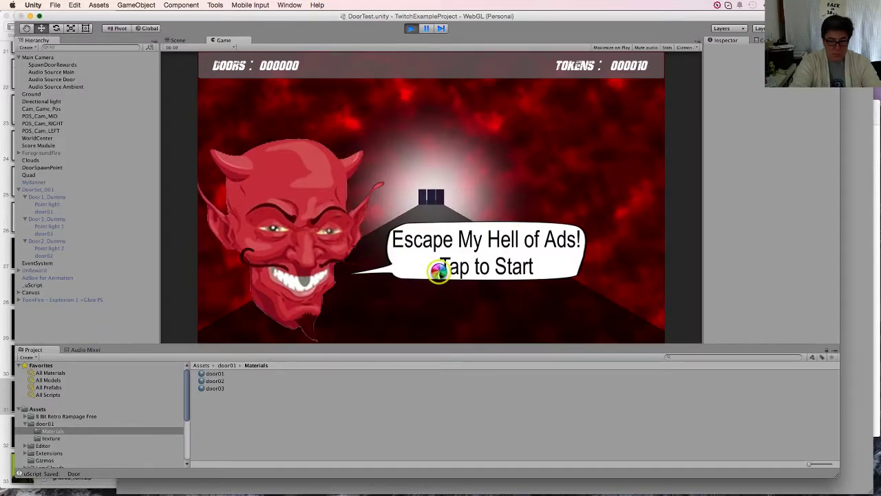
click(465, 265)
- Choose a series of doors to check how the reduced random colour range looks, and exit play mode
click(503, 198)
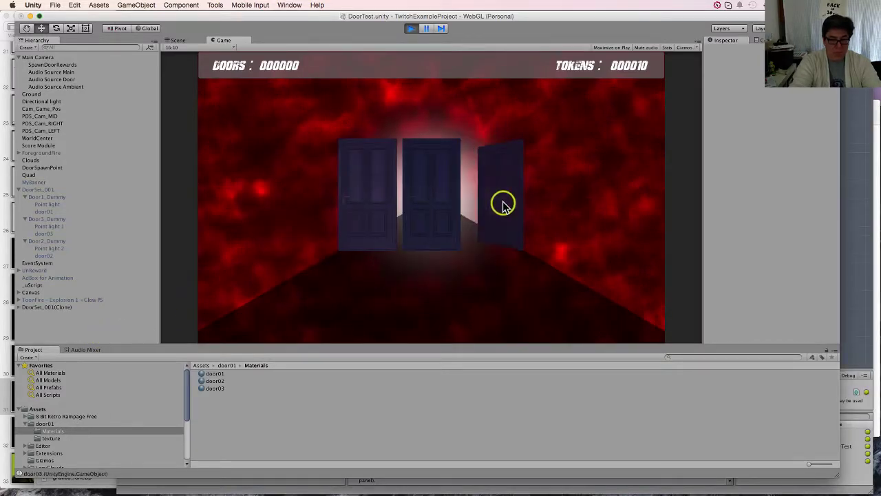
click(429, 213)
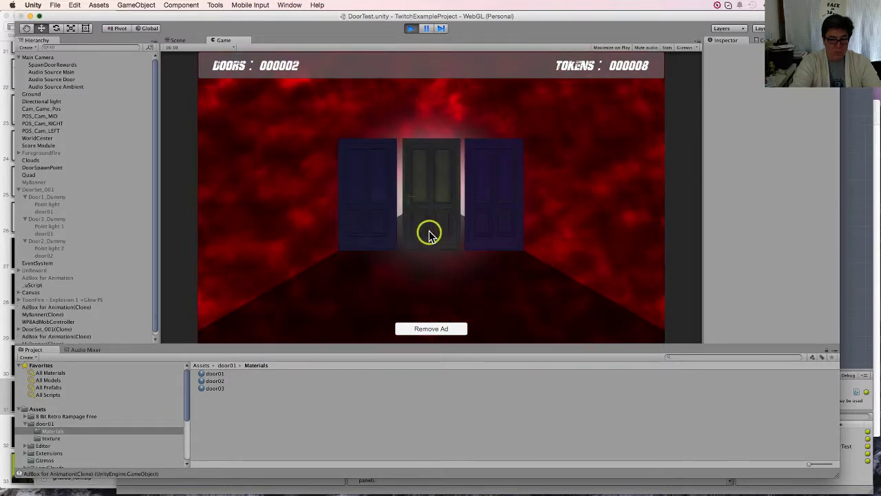
click(441, 227)
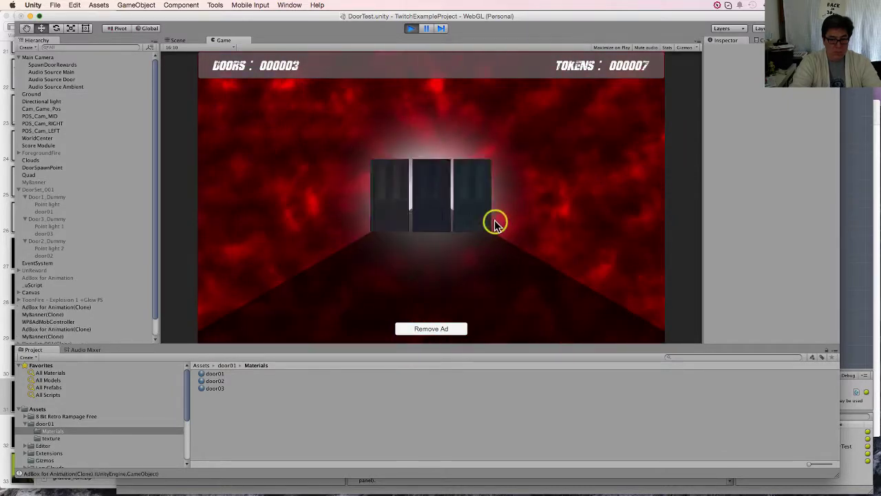
click(425, 208)
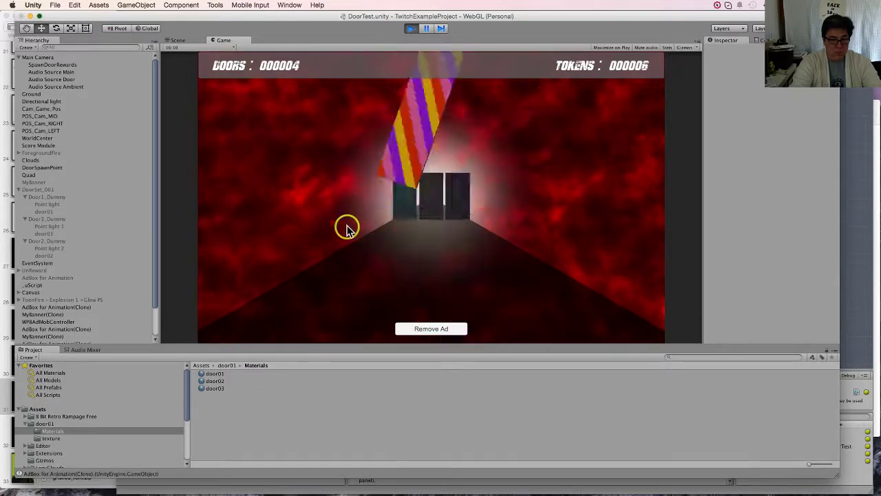
click(354, 225)
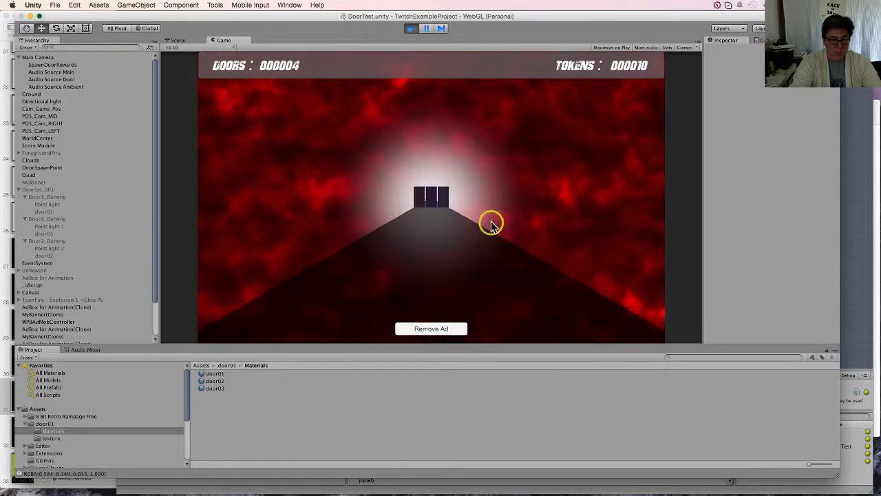
click(442, 218)
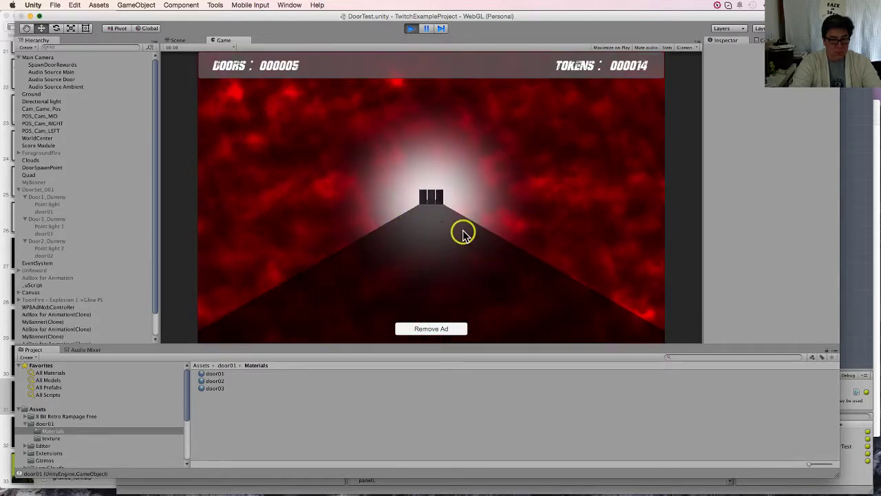
click(486, 206)
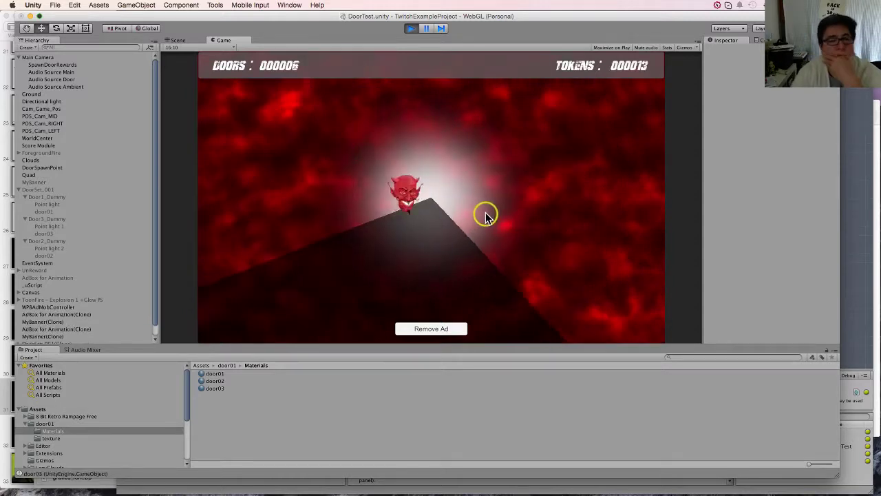
click(412, 29)
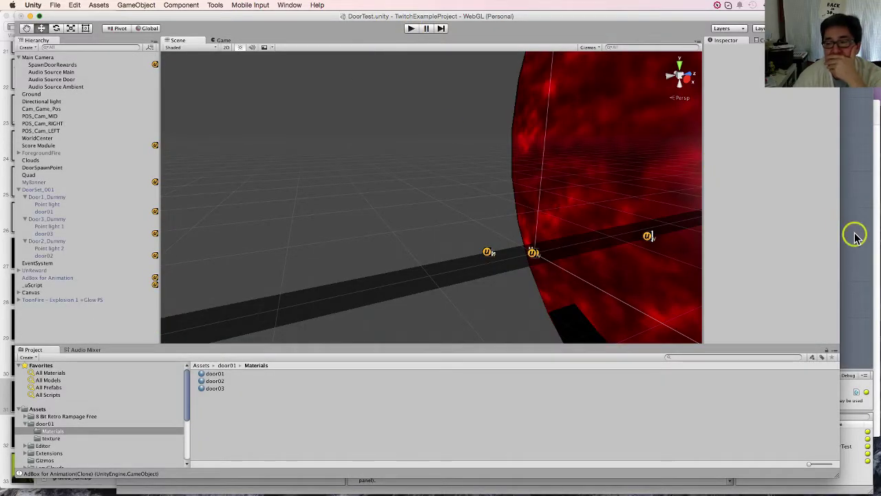
click(852, 232)
middle_drag(417, 222, 599, 212)
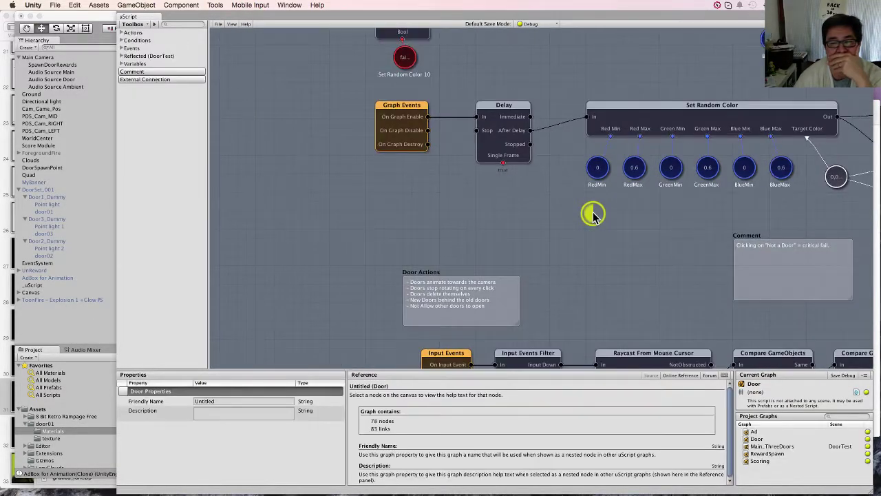
right_click(595, 214)
mouse_move(610, 217)
mouse_move(712, 217)
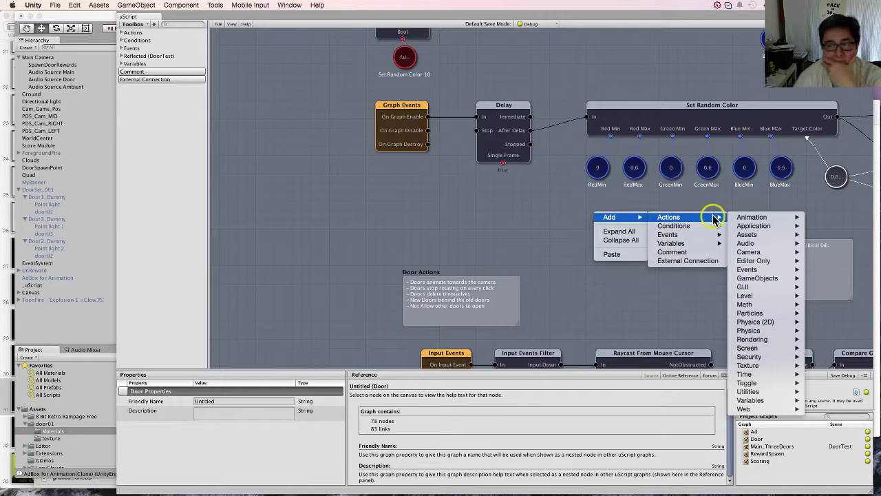
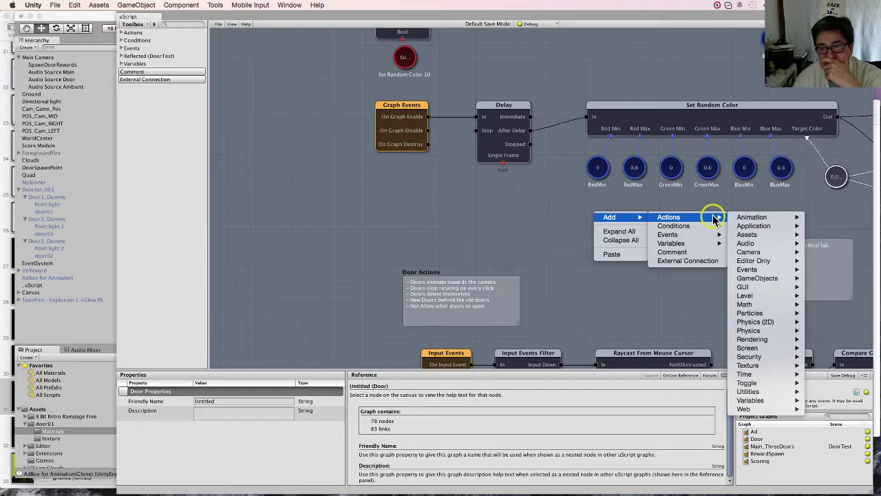
click(568, 221)
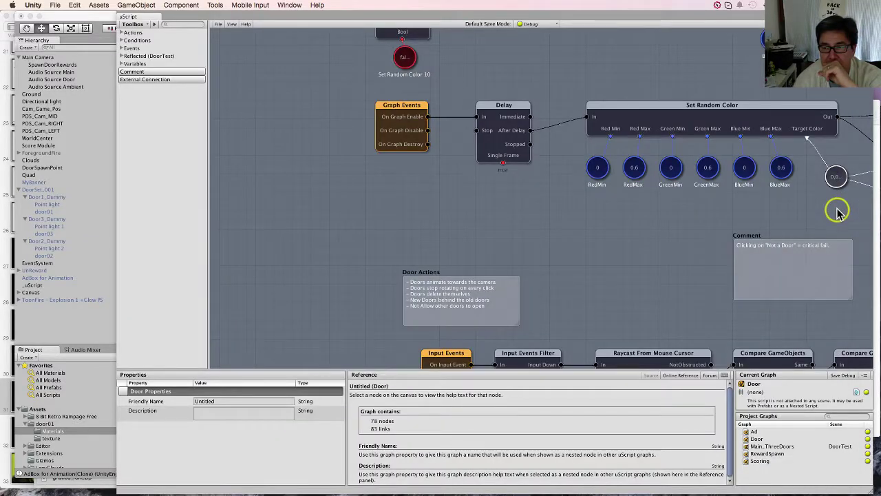
click(723, 124)
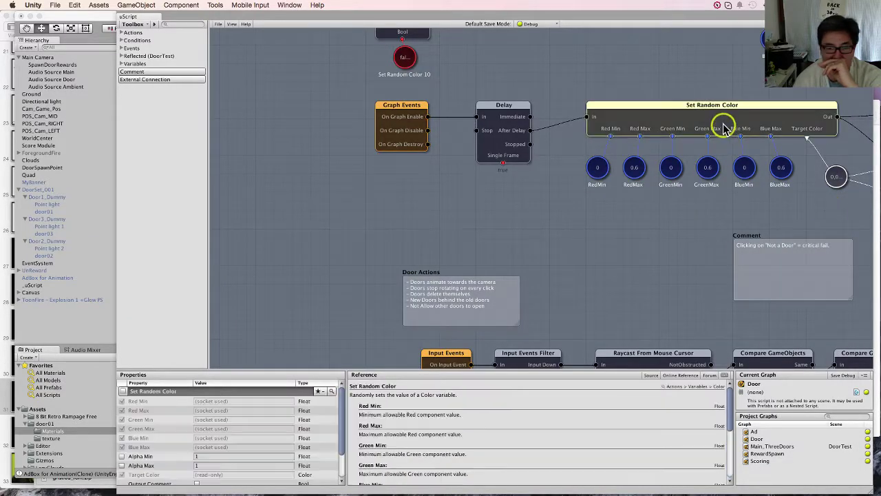
- Set the emission value of the door03, door02 and door01 materials to 0.1
click(60, 335)
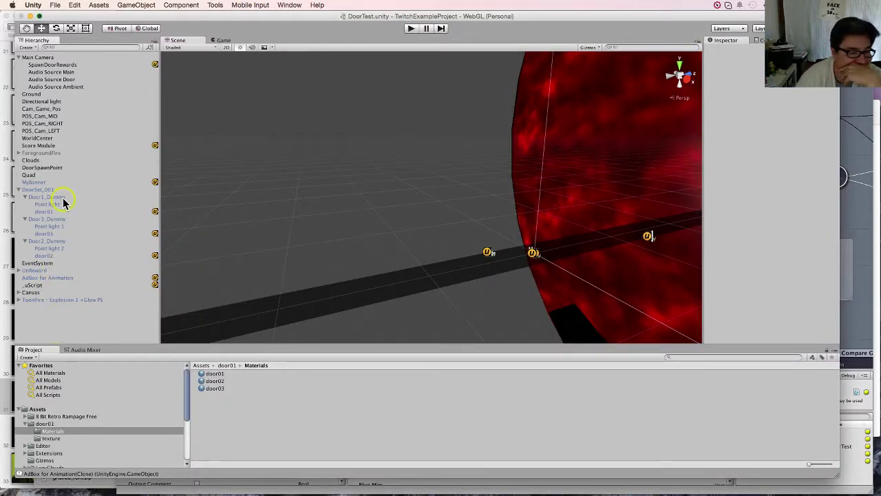
click(215, 389)
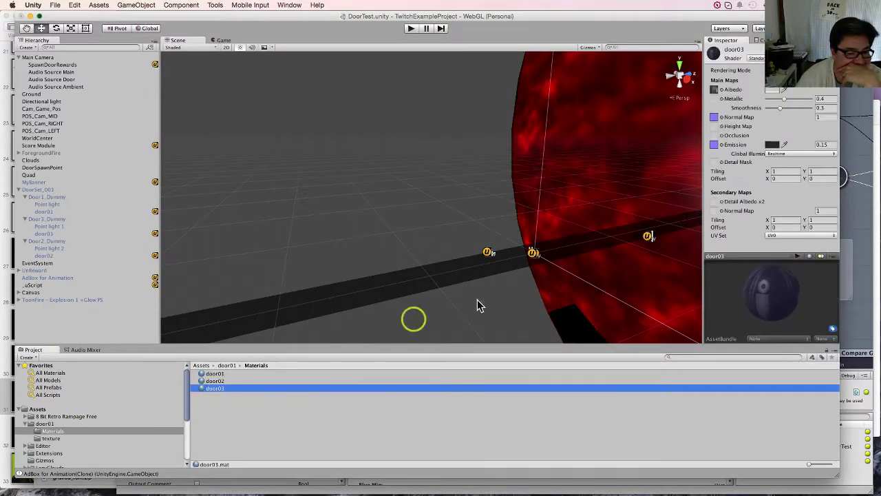
click(829, 145)
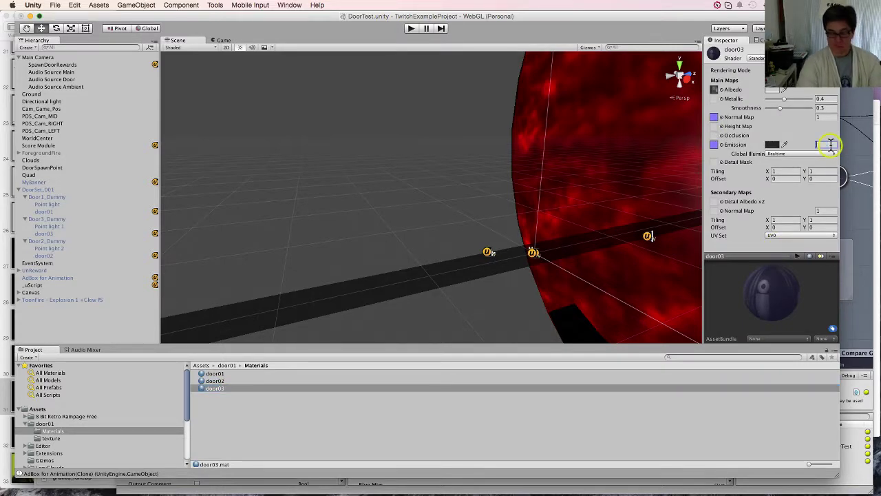
text(0.1)
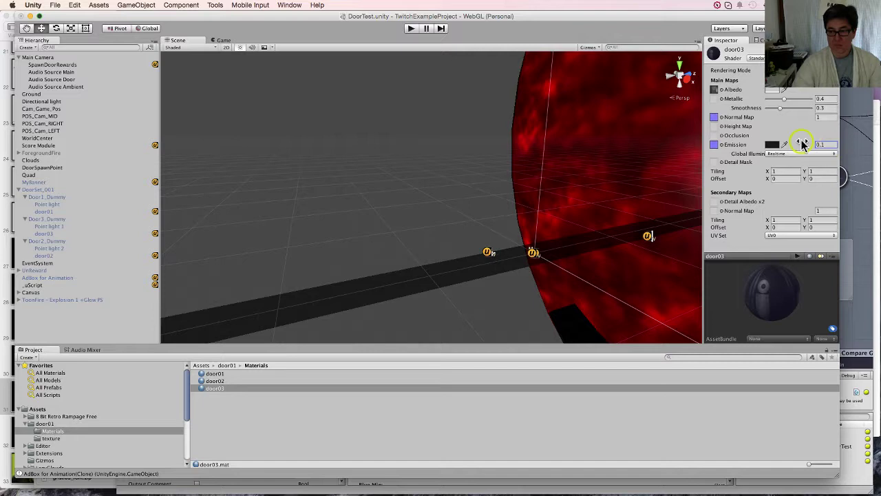
click(264, 382)
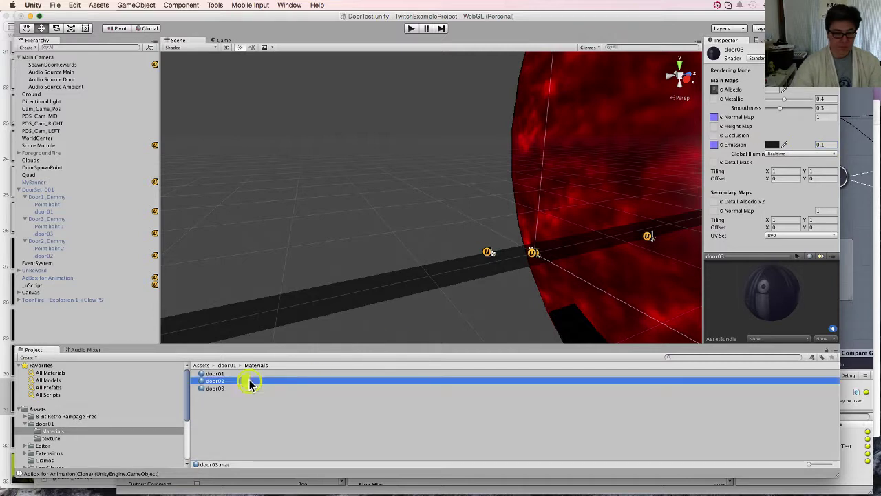
click(833, 145)
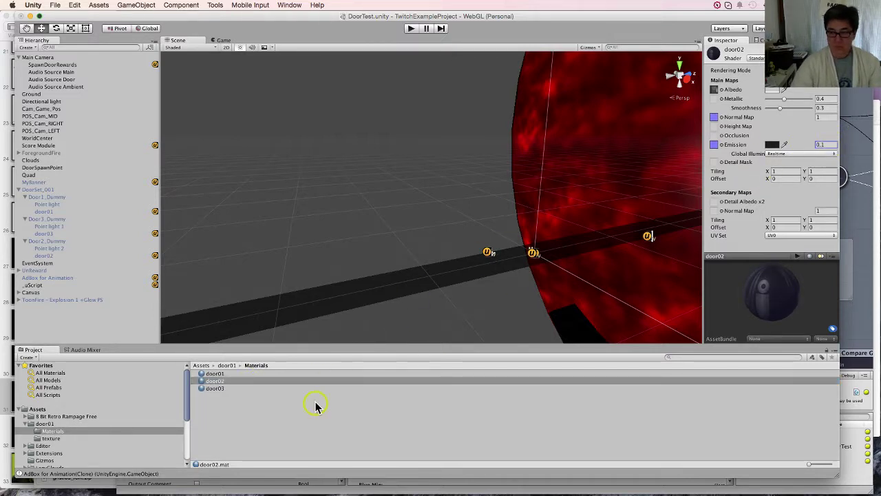
click(230, 373)
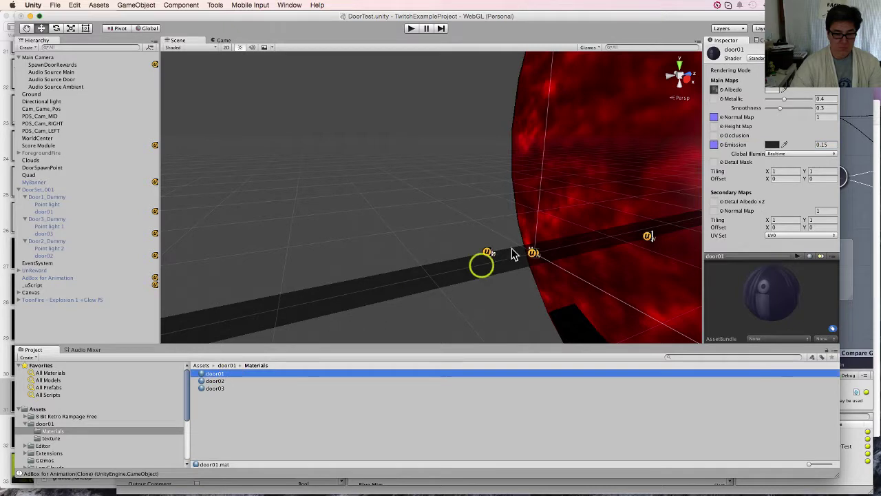
click(831, 144)
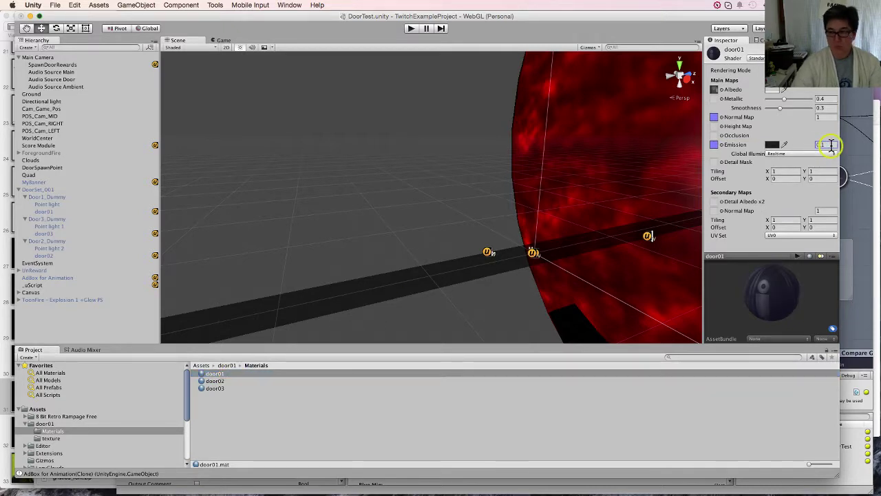
text(0.1)
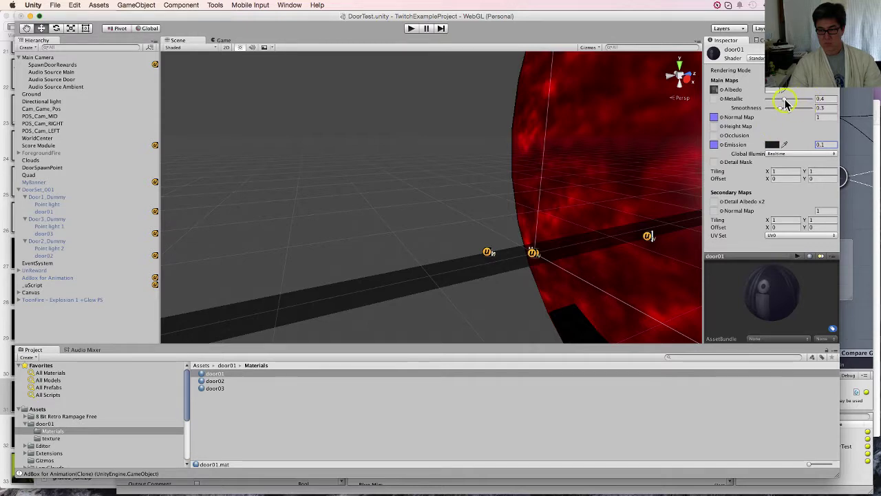
- Set the Metallic value of the door01, door02 and door03 materials to 0.8
drag(785, 101, 805, 102)
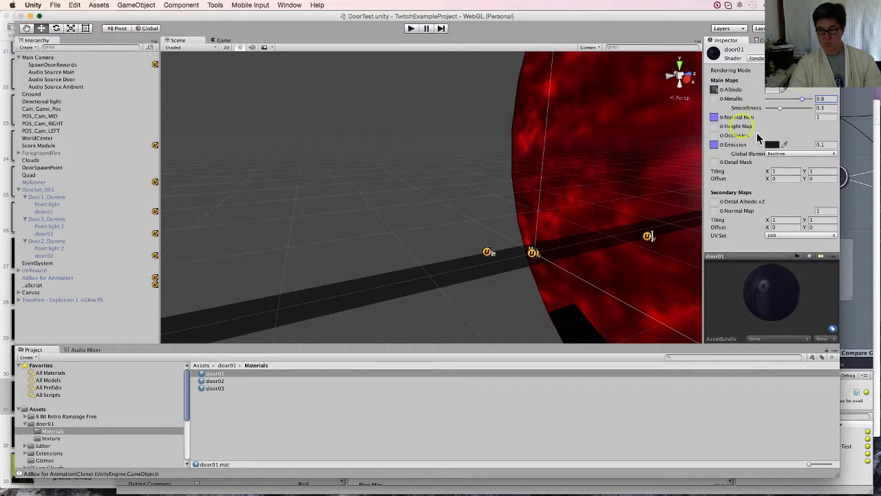
click(238, 381)
click(820, 99)
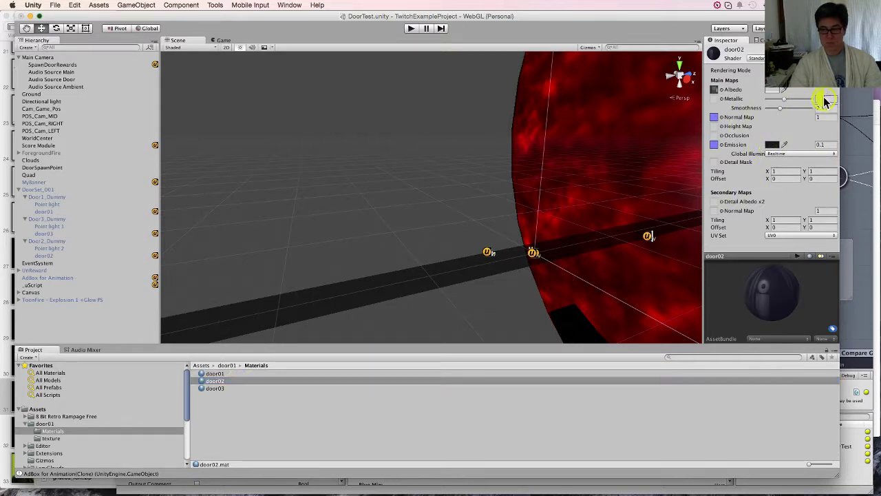
text(0.8)
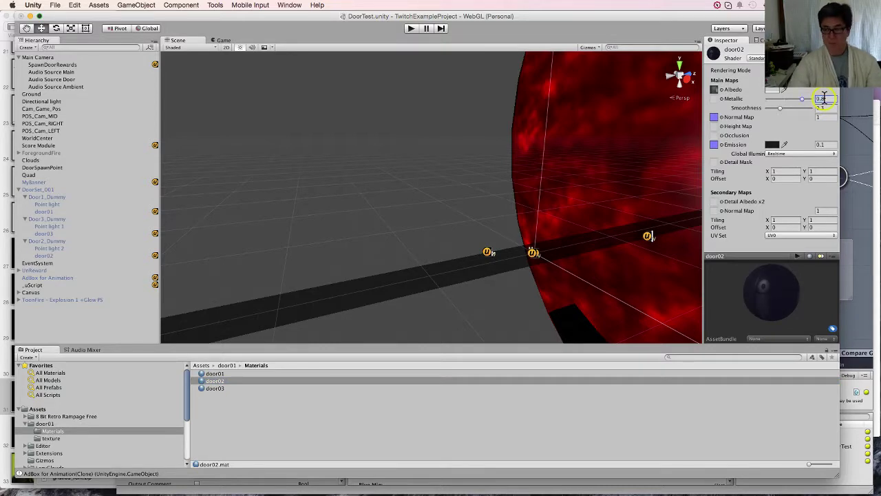
click(227, 388)
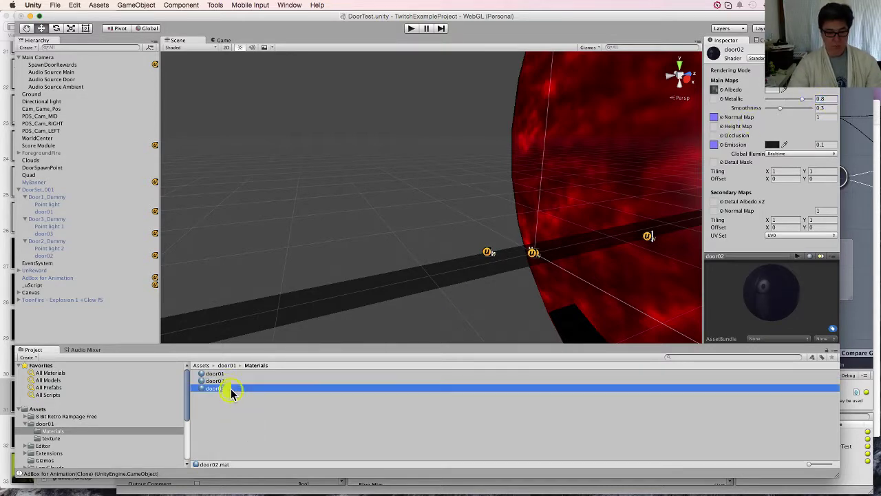
click(821, 99)
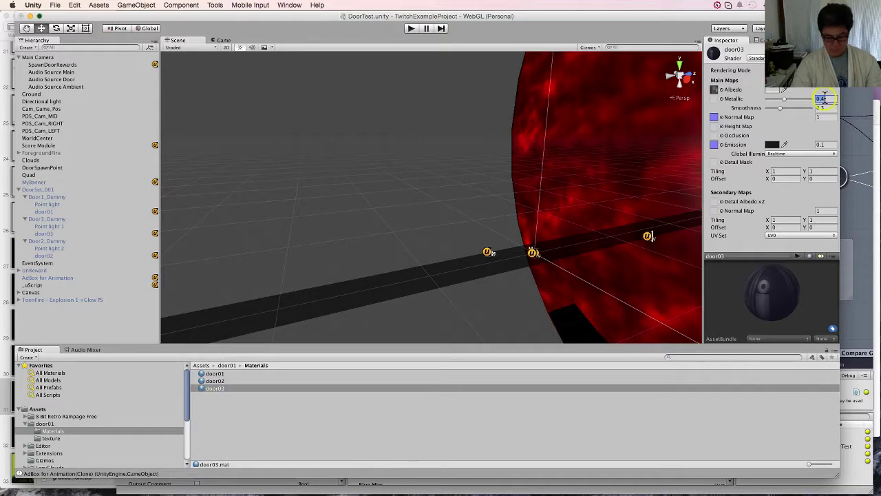
text(0.8)
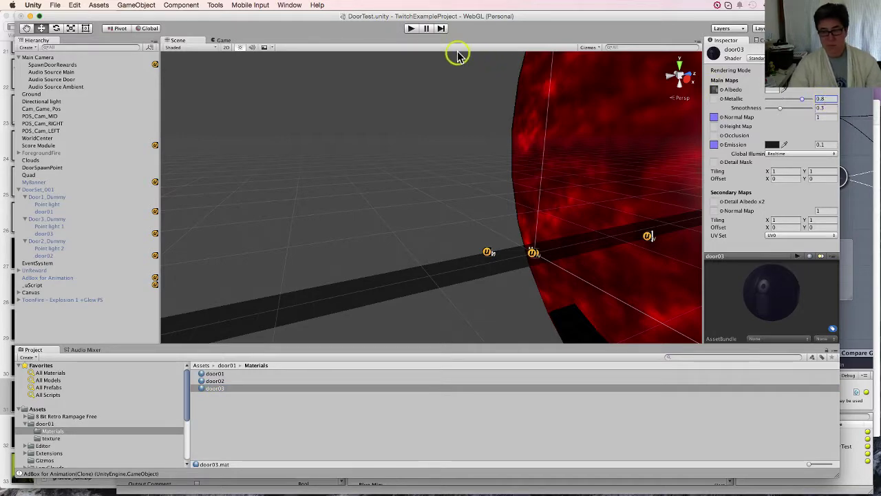
- Run the game in play mode, start a round and choose doors to check the adjusted materials
click(410, 30)
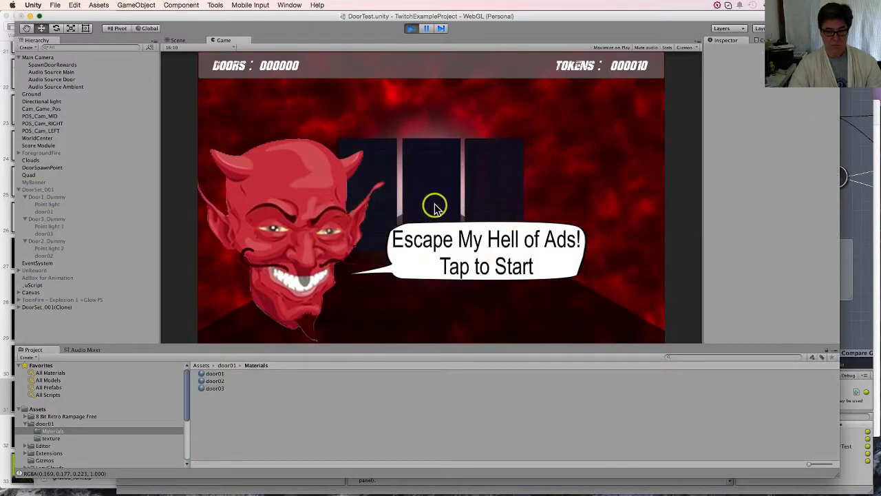
click(446, 230)
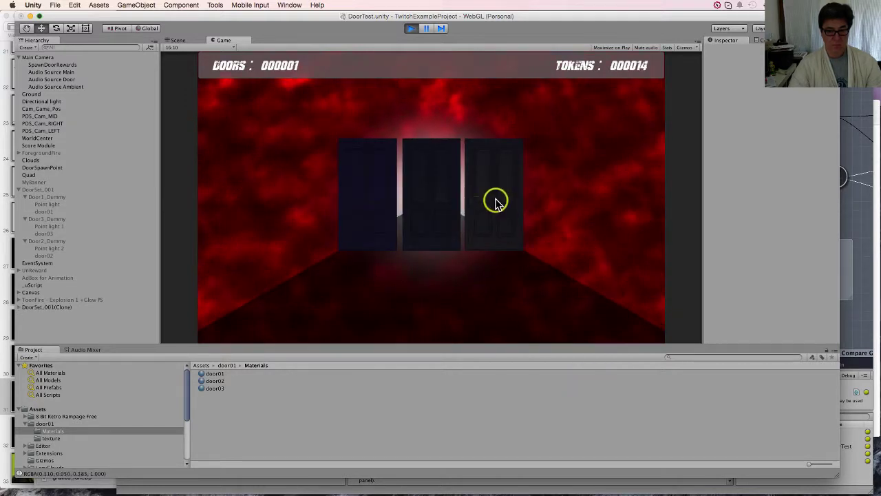
click(496, 201)
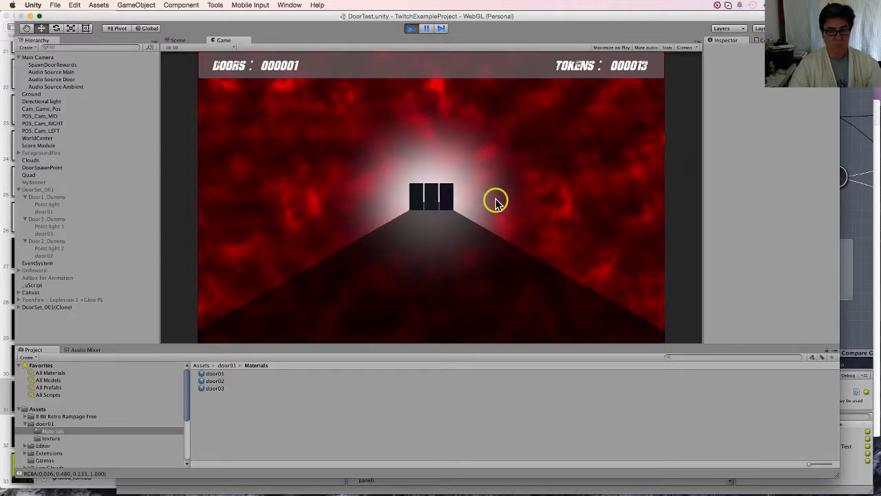
- Try Directional light intensities of 5.1 and 0.77 during play, and check the light's culling mask options
click(74, 102)
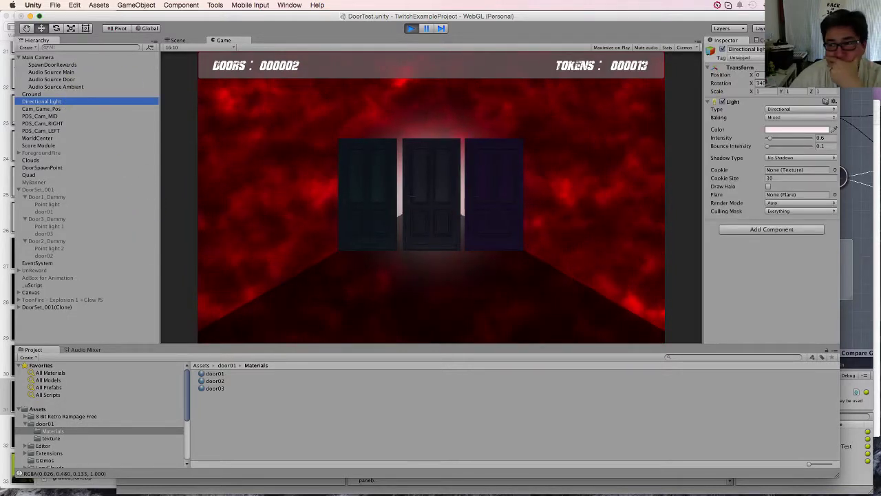
click(834, 89)
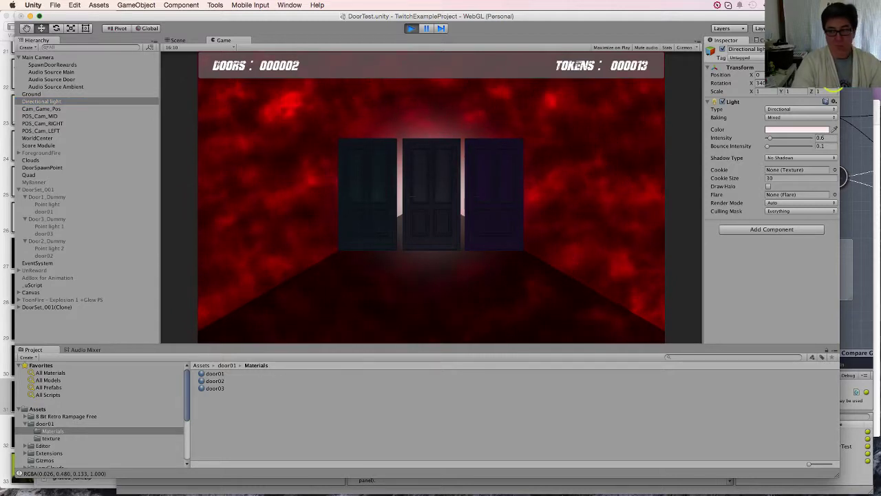
click(770, 138)
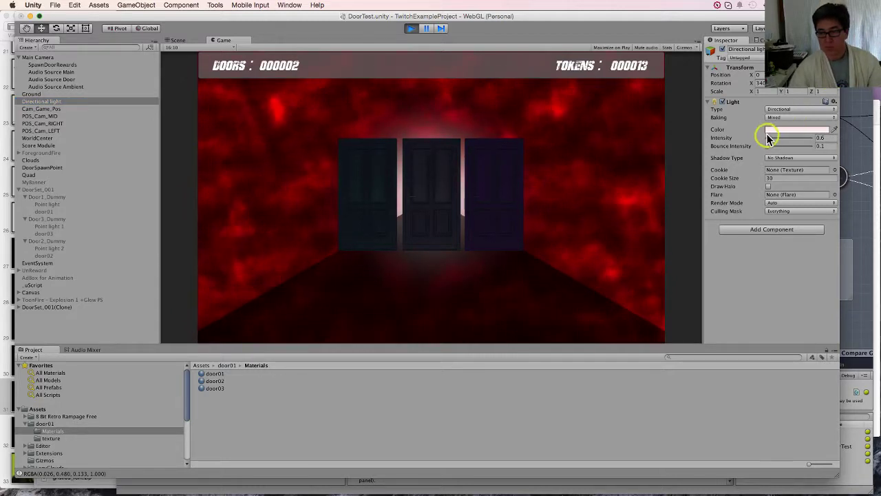
drag(770, 138, 796, 154)
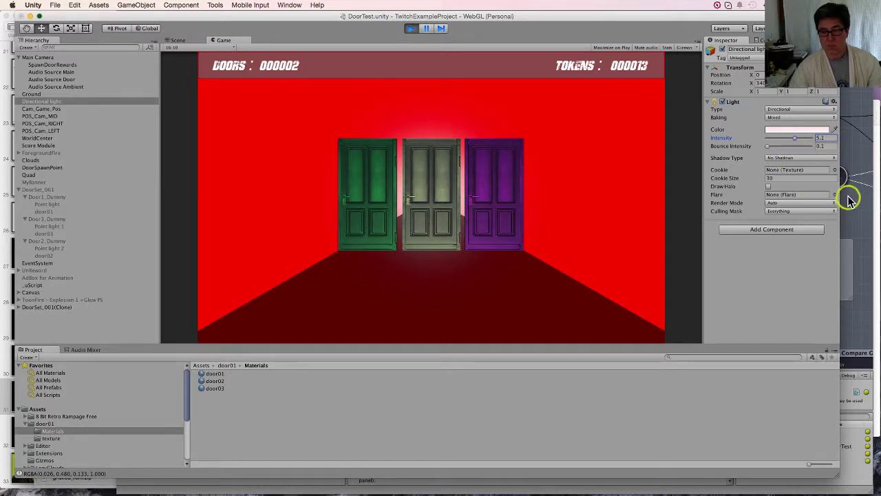
click(807, 210)
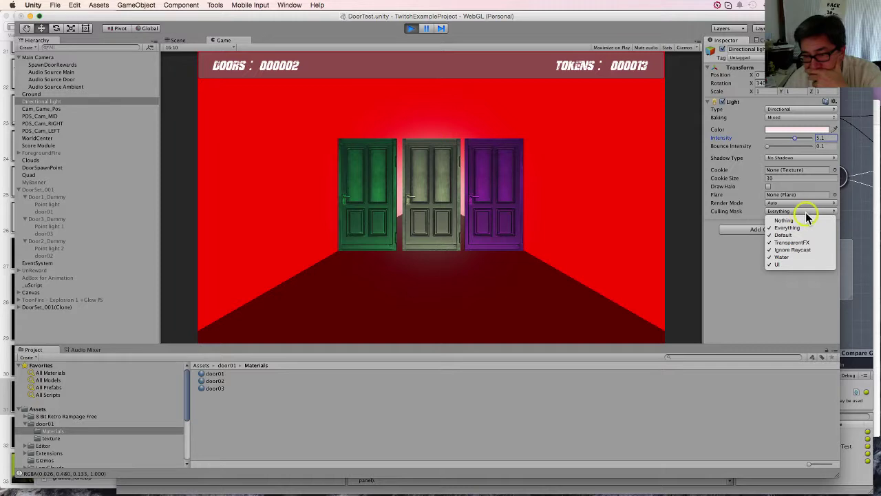
click(748, 284)
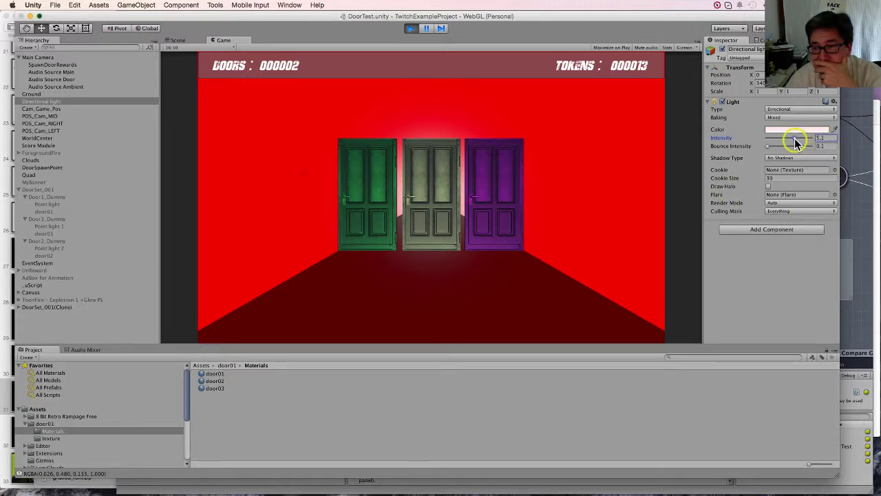
drag(795, 142, 776, 141)
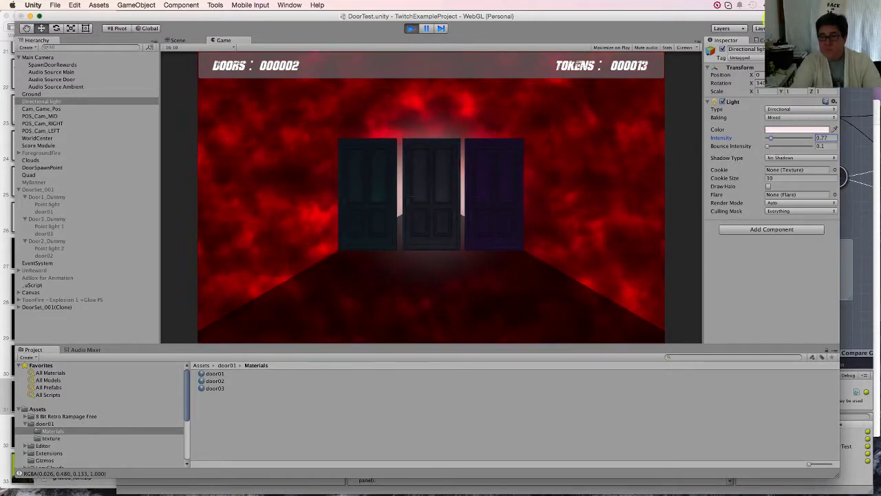
- Check the tags available for the Directional light and exit play mode
click(752, 57)
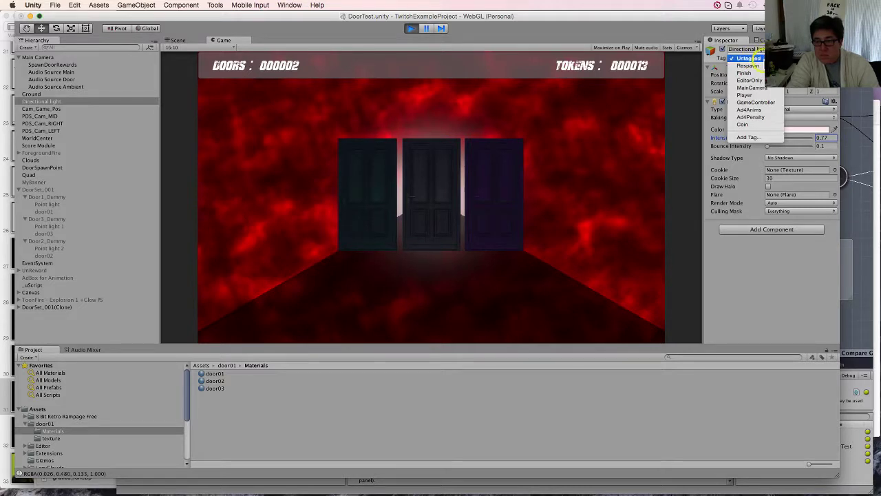
click(769, 294)
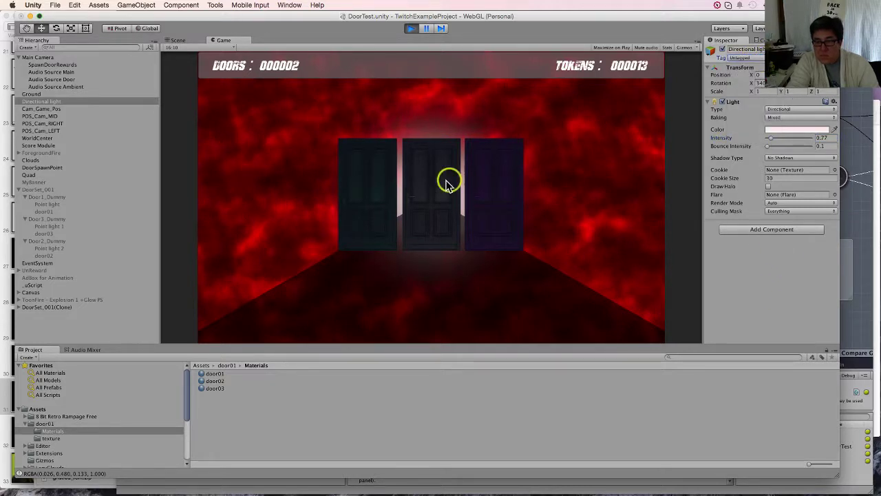
click(411, 28)
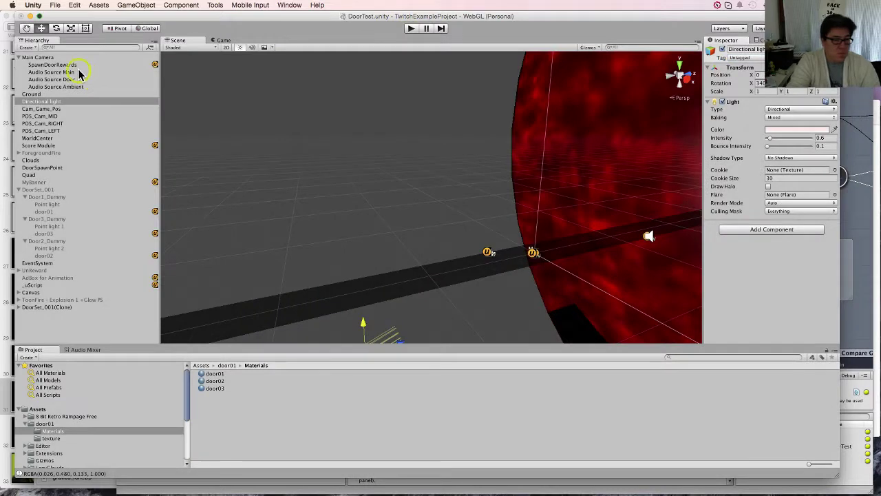
- Set the volume of the Audio Source Ambient object to 0.3
click(81, 88)
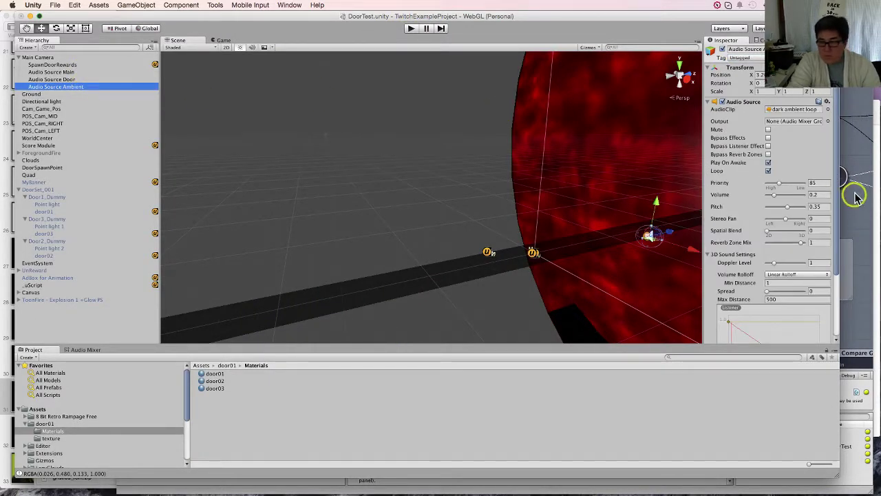
click(823, 195)
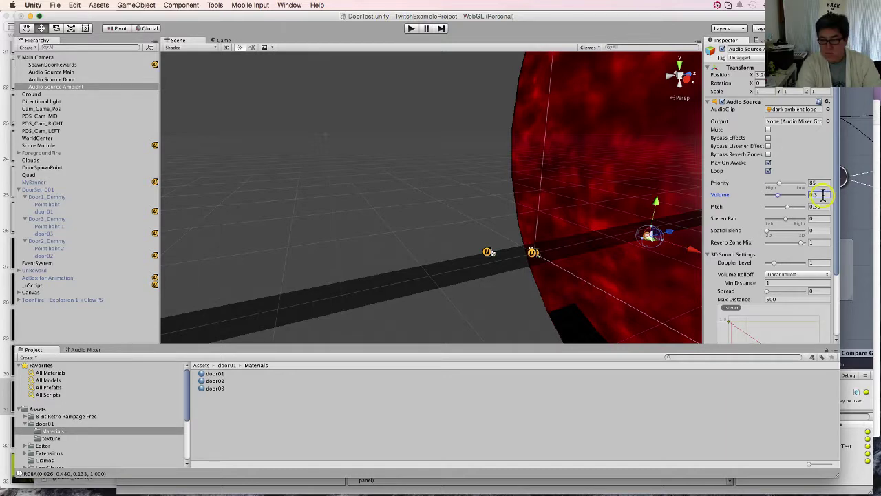
click(82, 87)
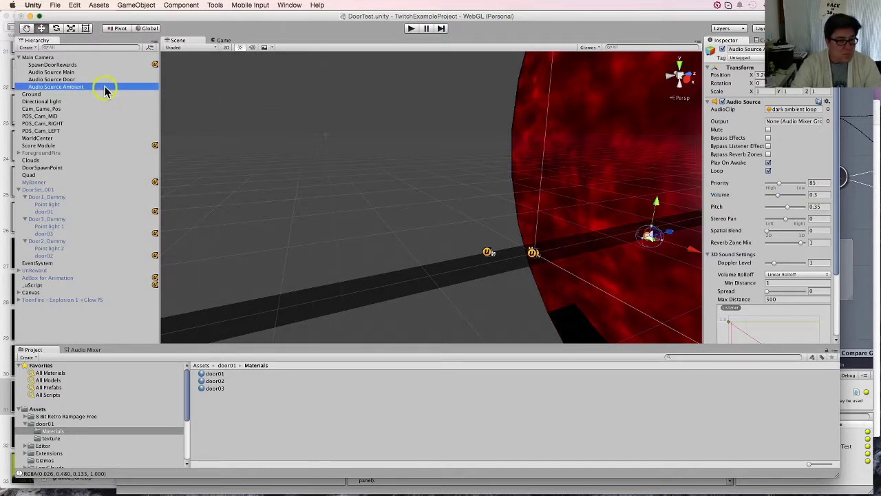
- Create a new tag named Clouds in the project's tag settings, starting from the Clouds object
click(82, 160)
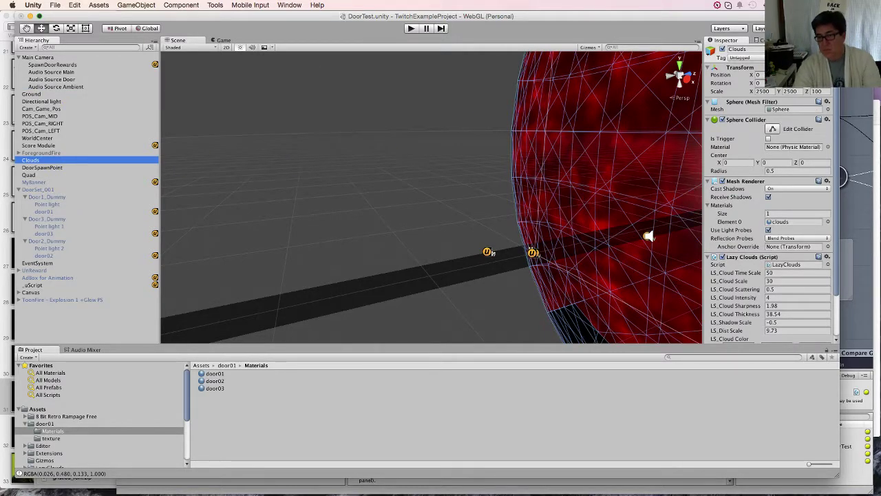
click(761, 58)
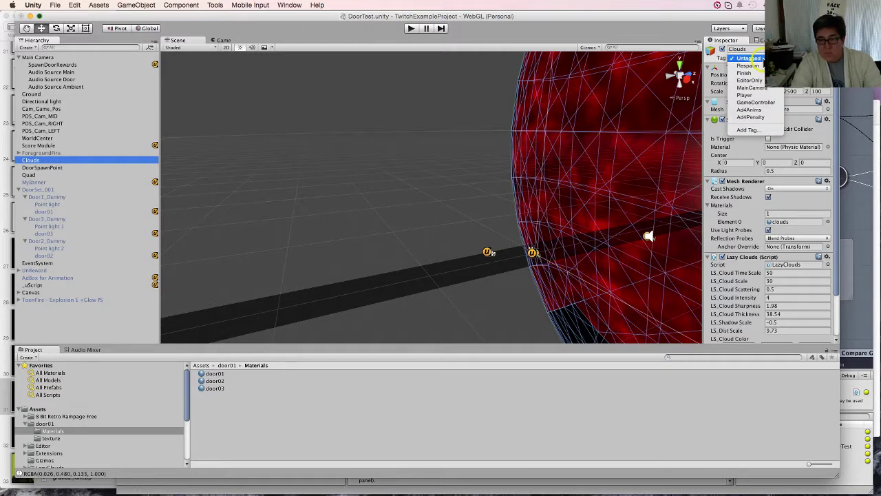
click(748, 129)
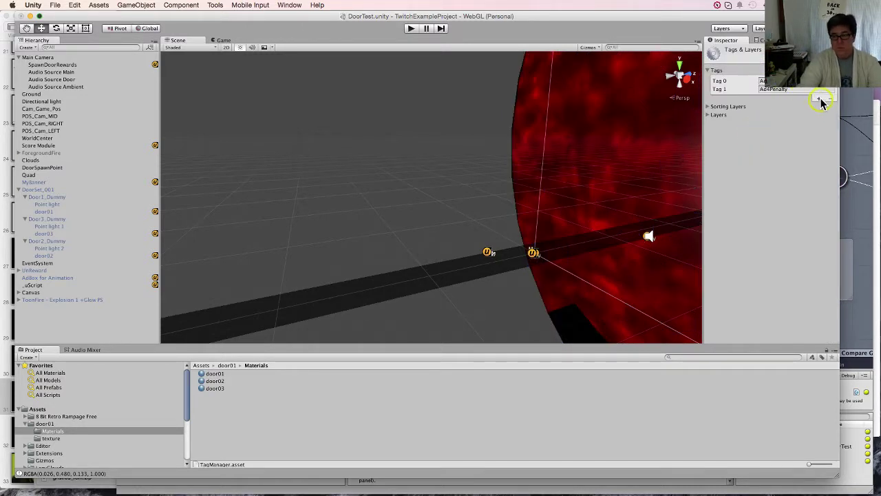
click(823, 98)
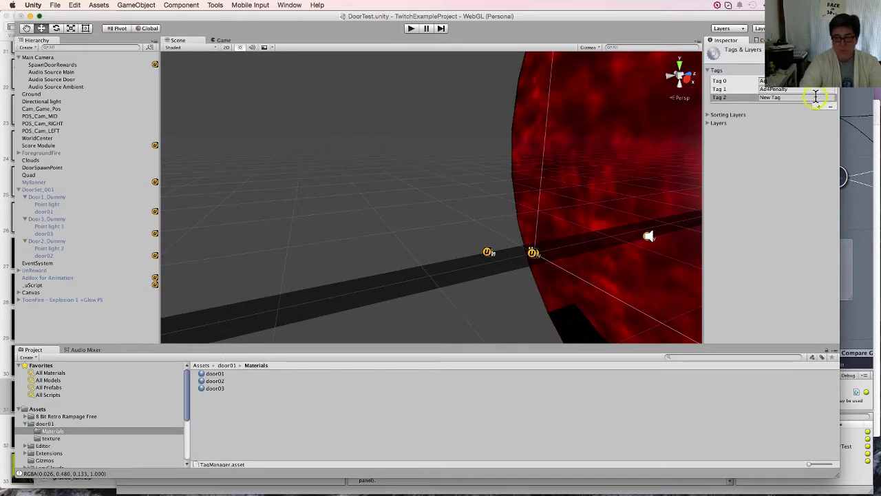
text(Clouds)
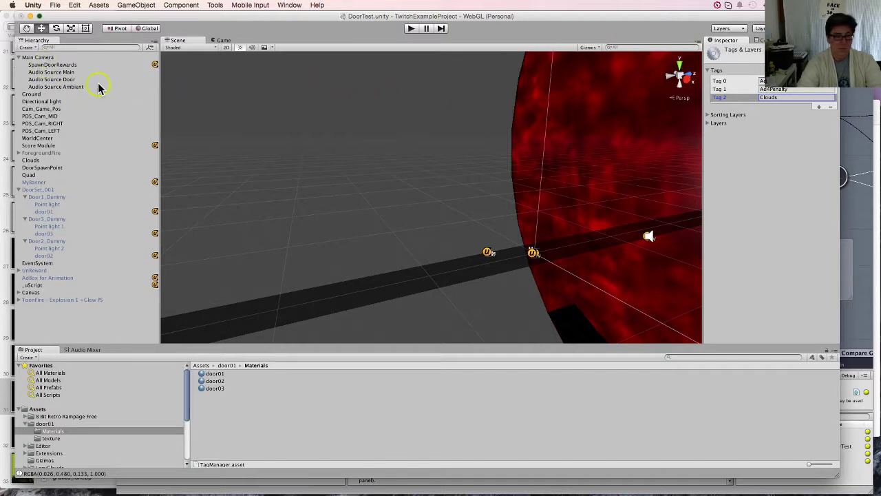
click(819, 108)
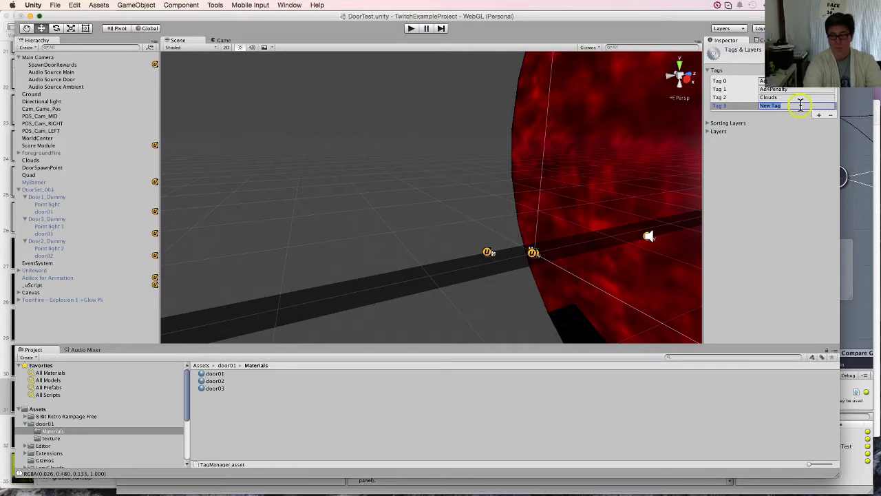
click(774, 153)
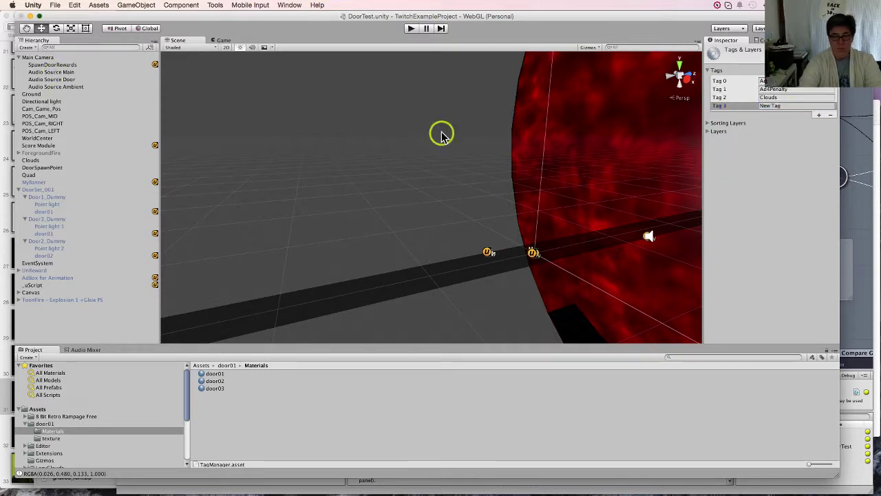
click(831, 115)
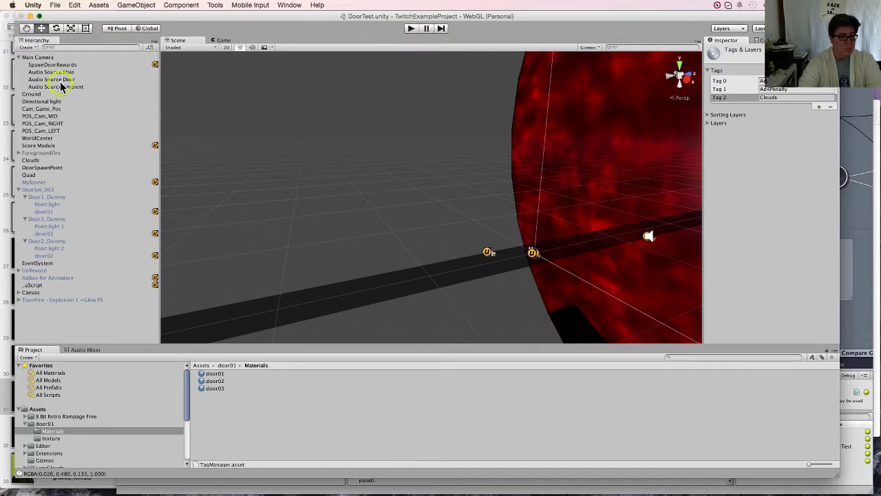
- Assign the Clouds tag to the Clouds object
click(34, 94)
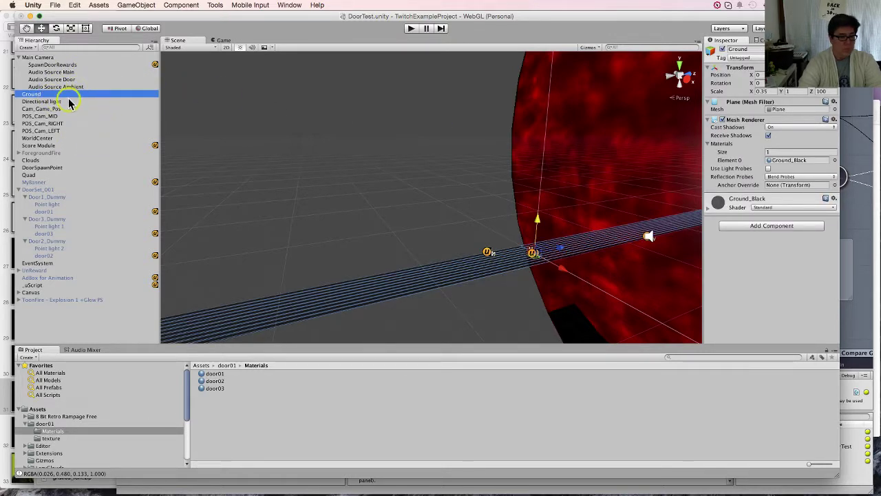
click(66, 160)
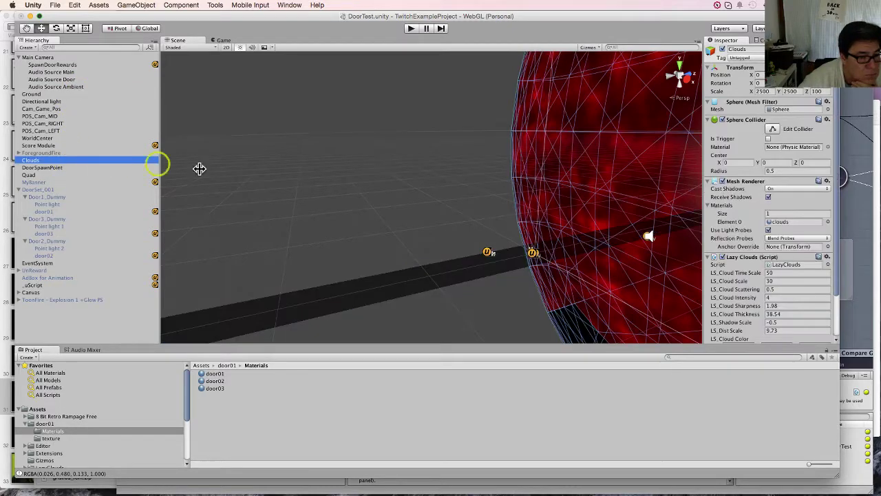
click(746, 58)
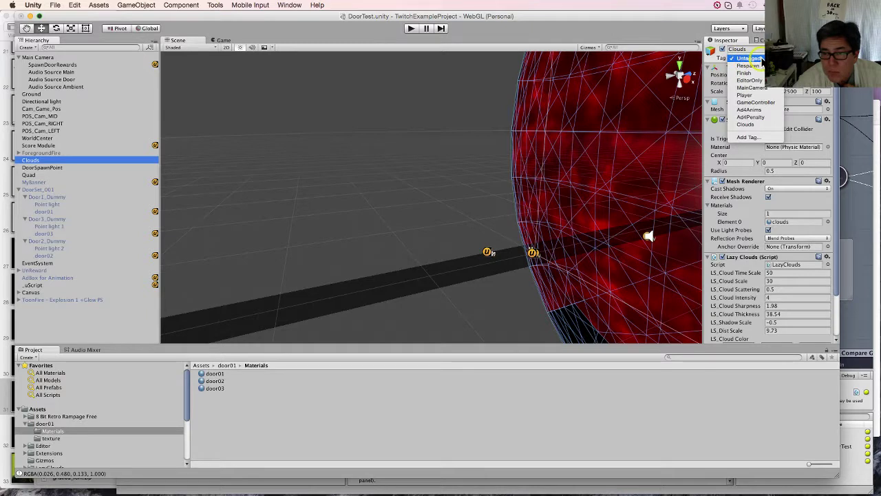
click(746, 123)
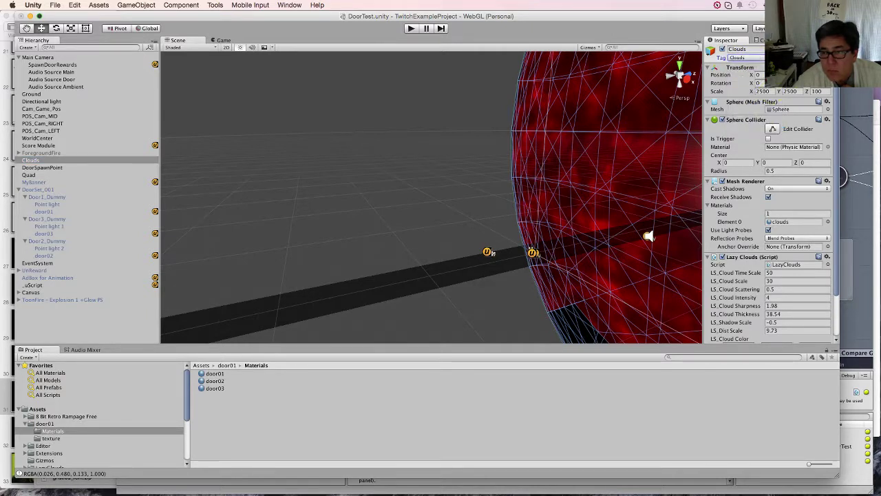
- Define User Layer 8 as a new layer named Clouds
click(802, 58)
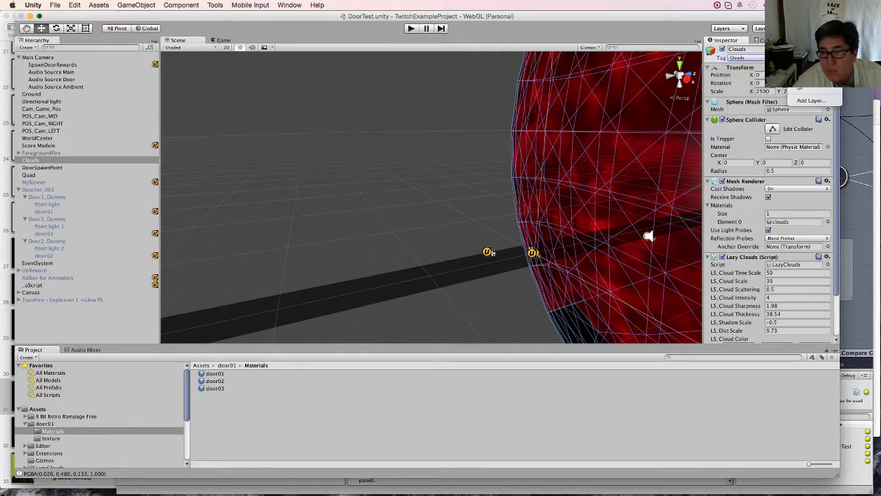
click(811, 101)
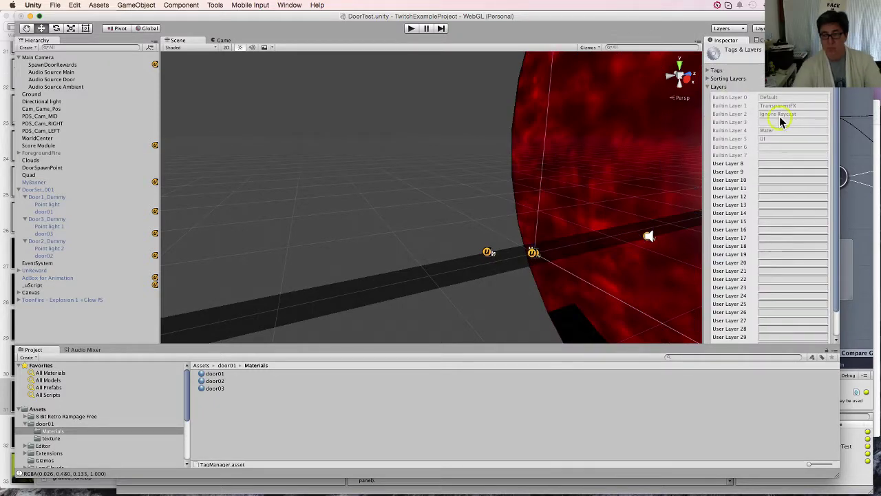
click(770, 166)
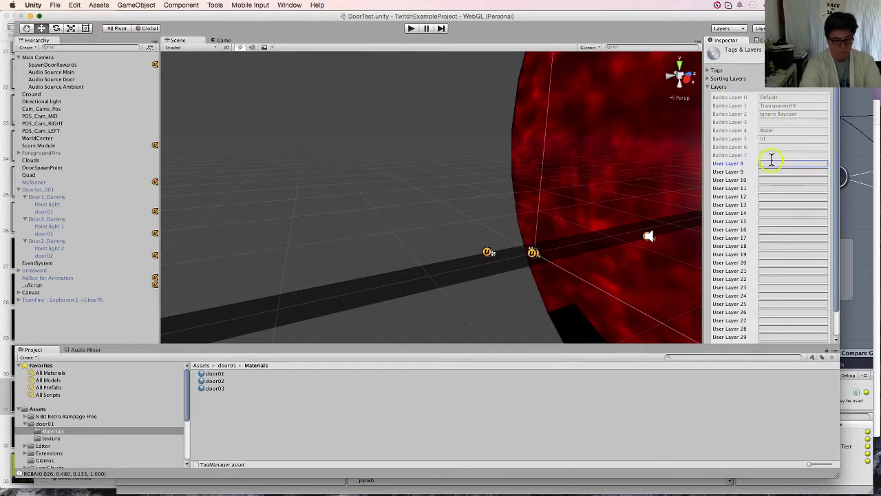
text(Clouds)
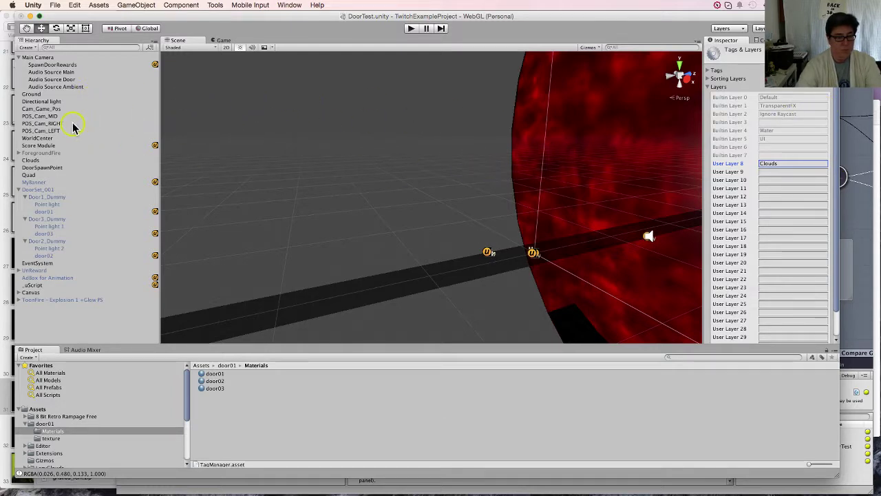
- Put the Clouds object on the Clouds layer
click(55, 159)
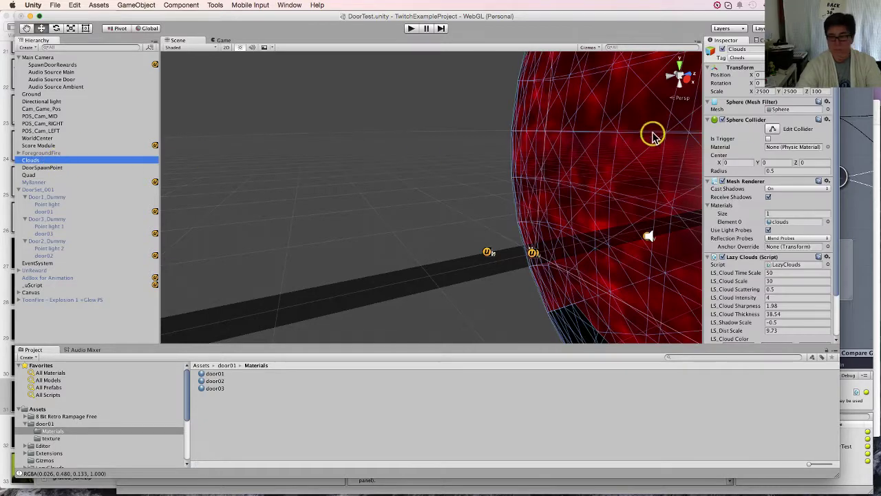
click(799, 57)
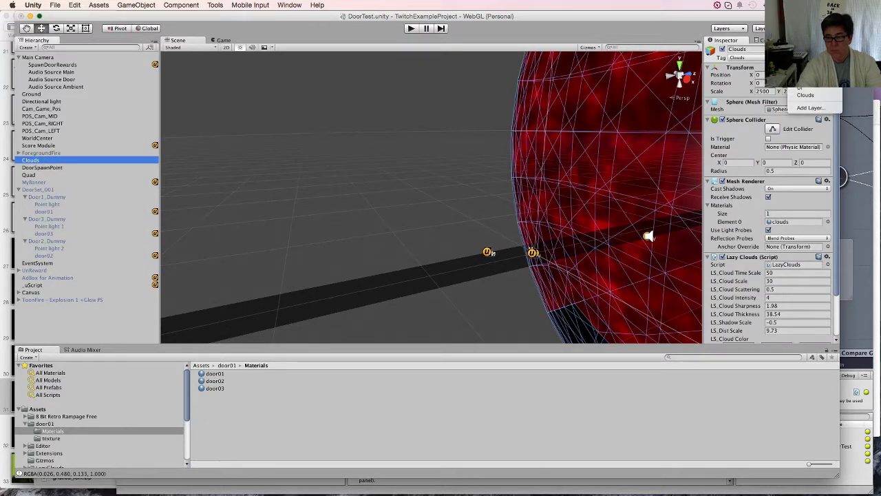
click(821, 96)
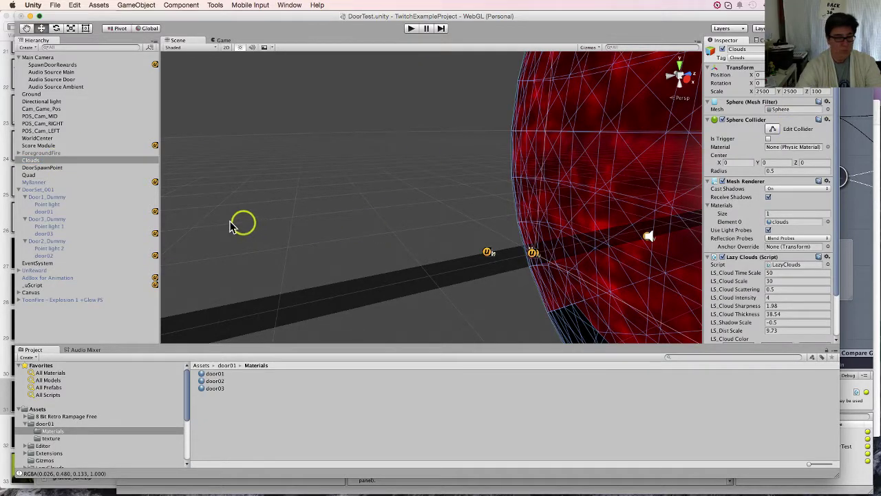
- Set the Directional light's colour to pure white (FFFFFF)
click(52, 100)
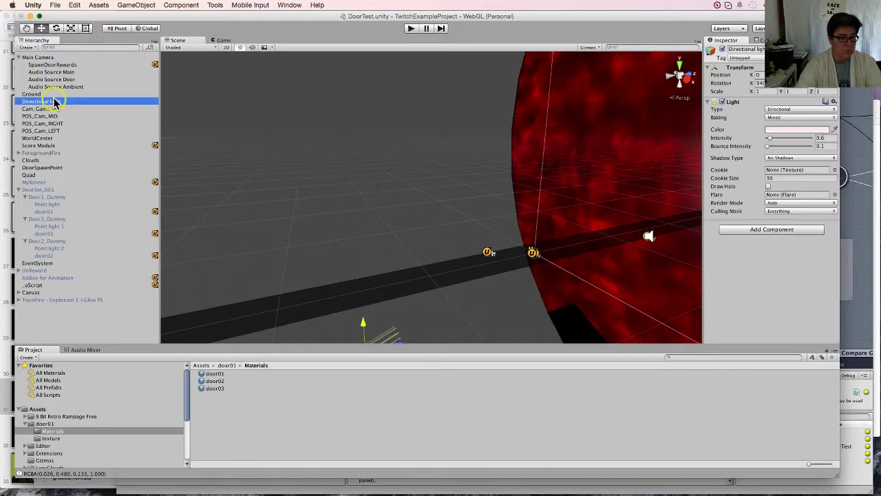
click(810, 131)
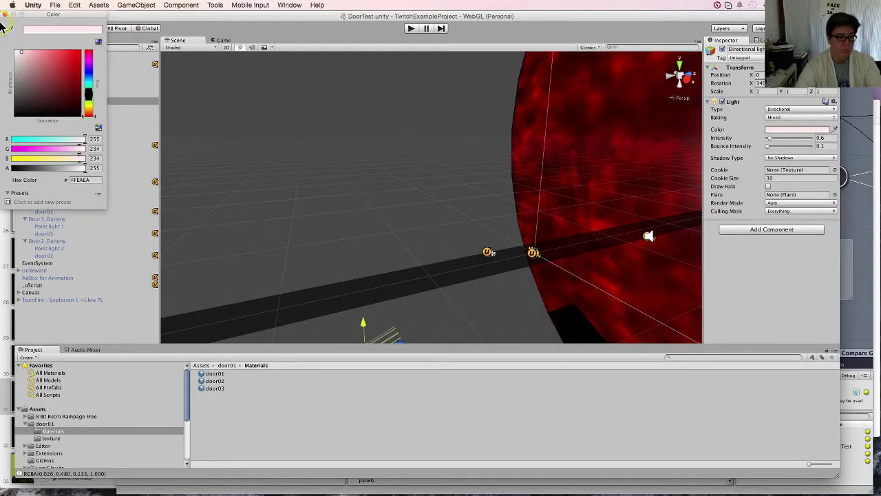
drag(35, 71, 2, 45)
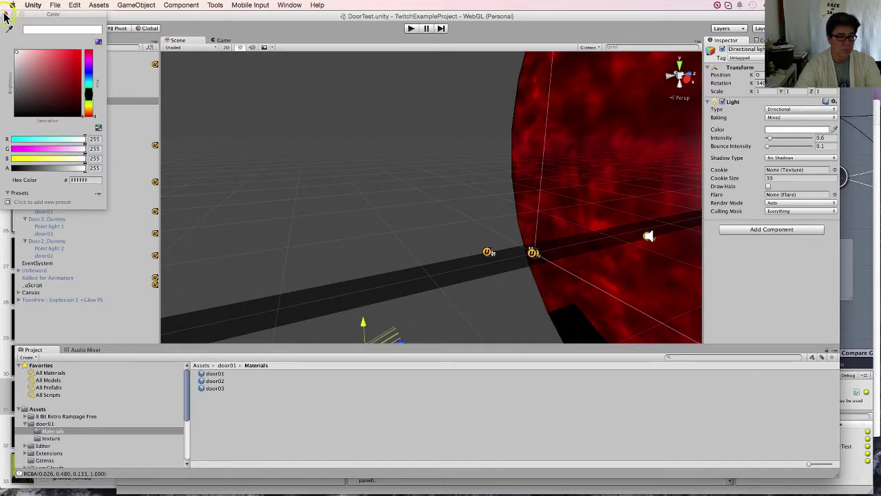
click(6, 15)
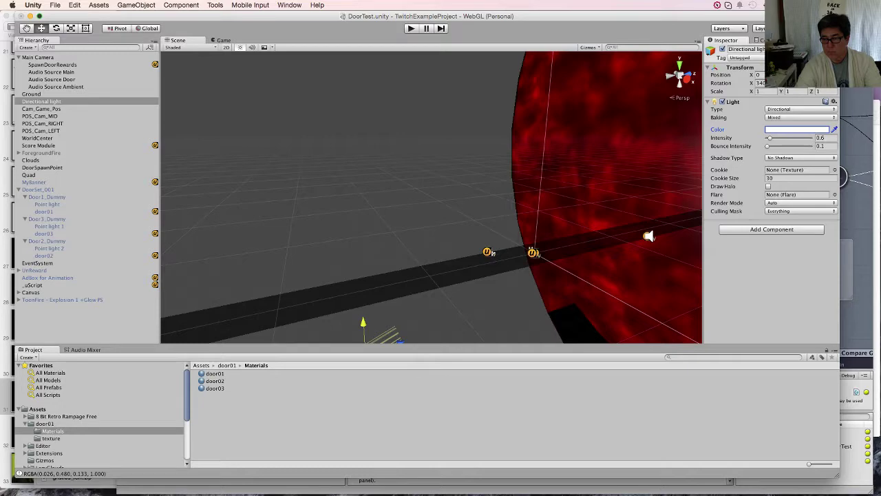
right_click(798, 129)
click(624, 83)
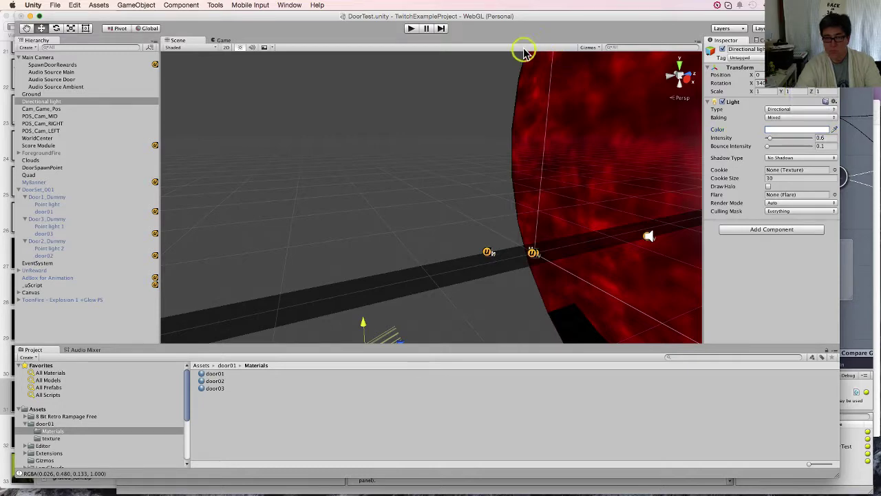
- Run the game in play mode and set the Directional light's culling mask to Nothing
click(411, 28)
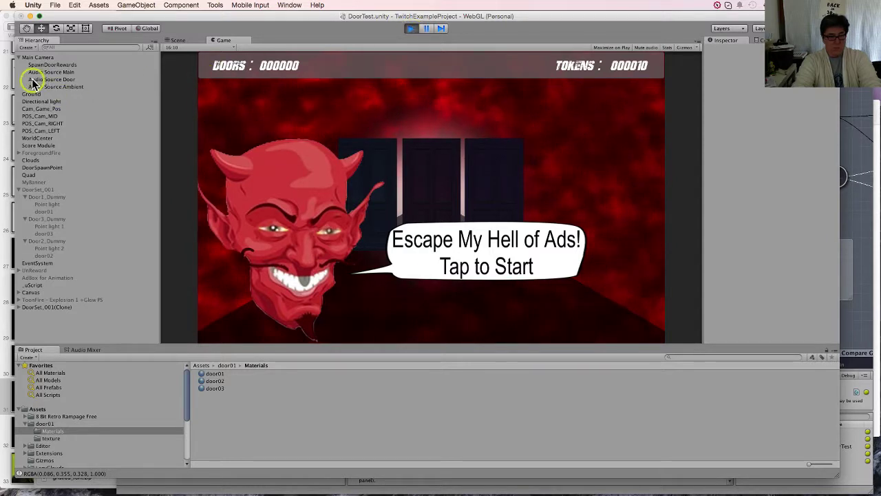
click(60, 101)
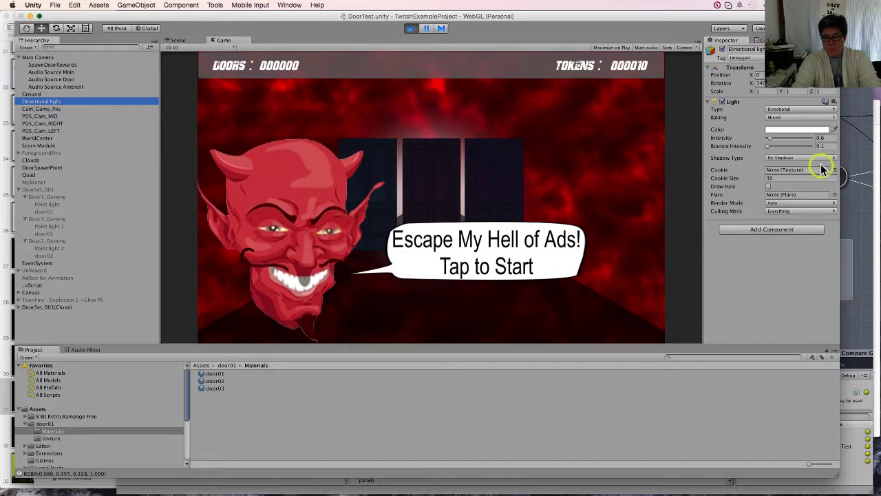
click(799, 212)
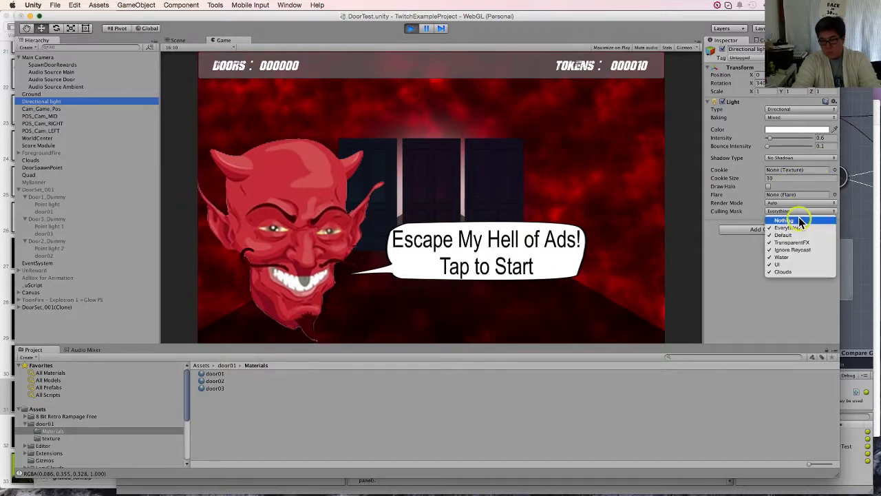
click(801, 220)
- Add Default, TransparentFX, Ignore Raycast, Water and UI one at a time to the Directional light's culling mask while the game runs
click(802, 212)
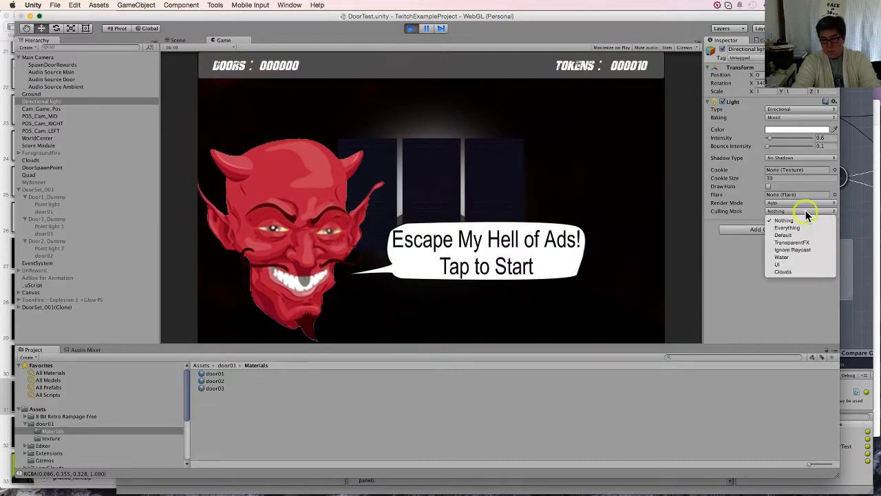
click(799, 235)
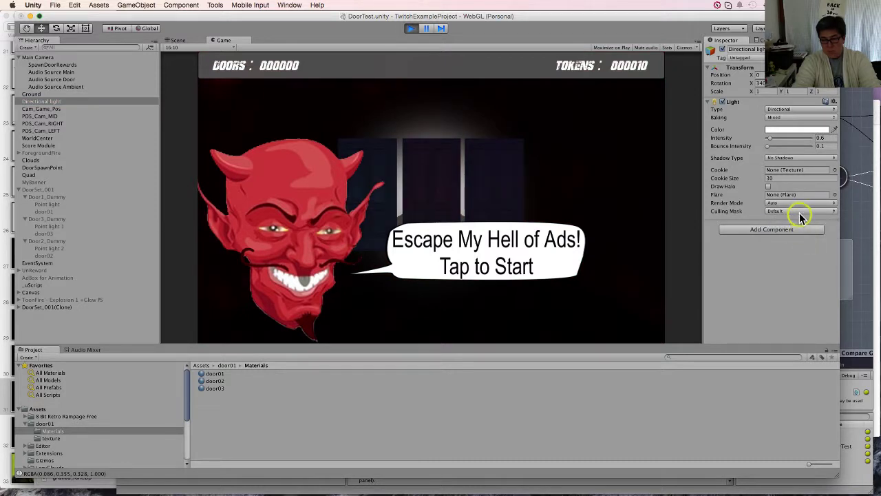
click(799, 212)
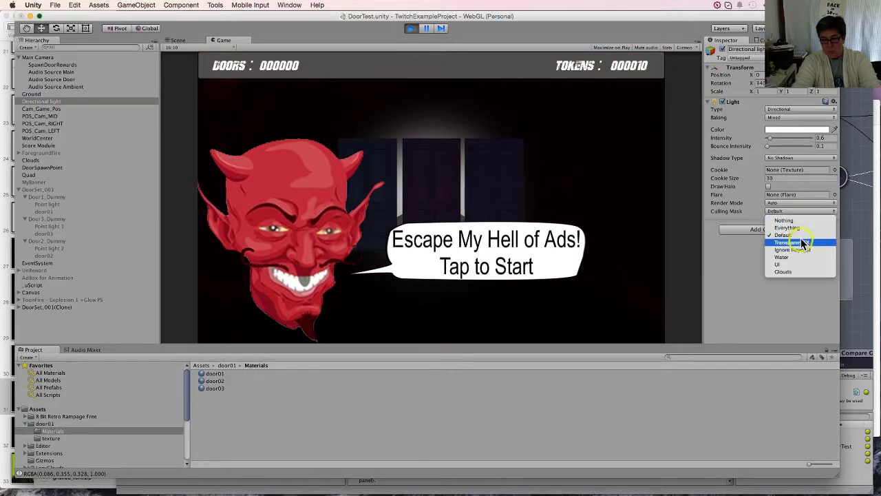
click(803, 243)
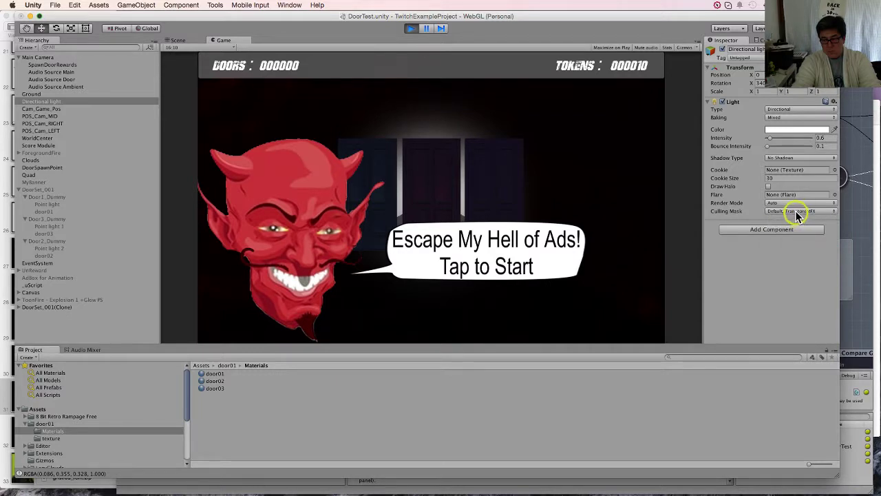
click(797, 212)
click(792, 249)
click(800, 213)
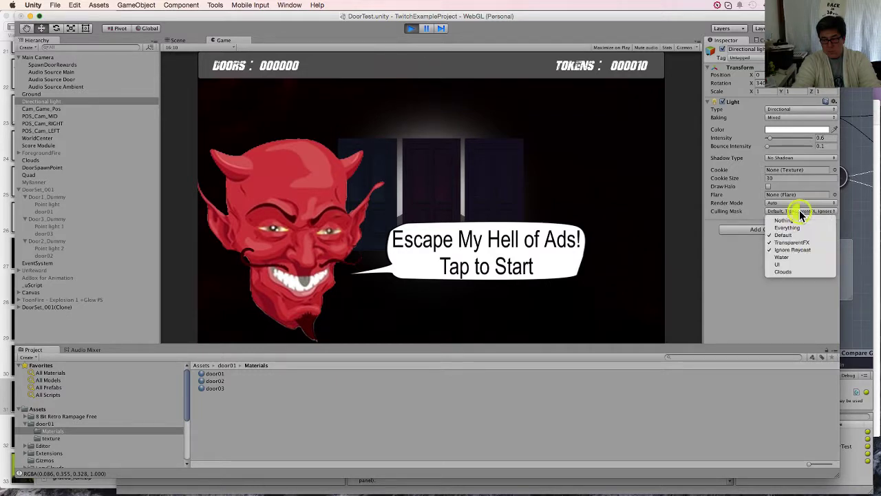
click(783, 257)
click(795, 212)
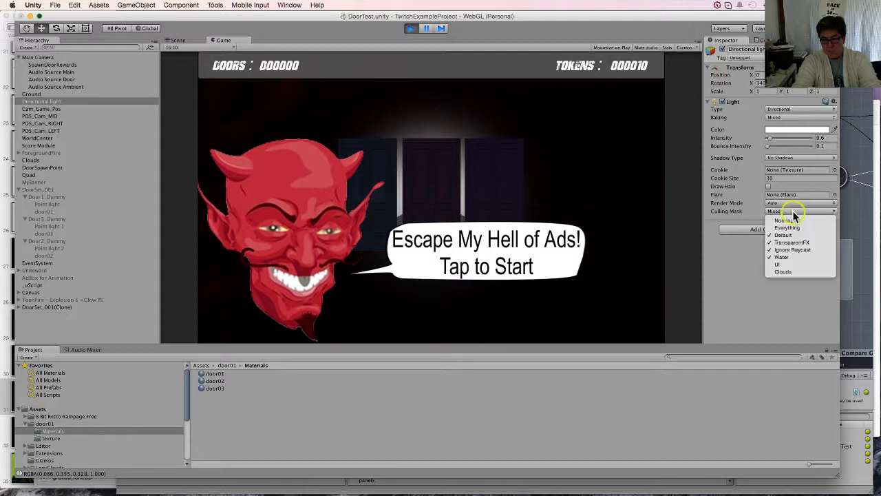
click(793, 265)
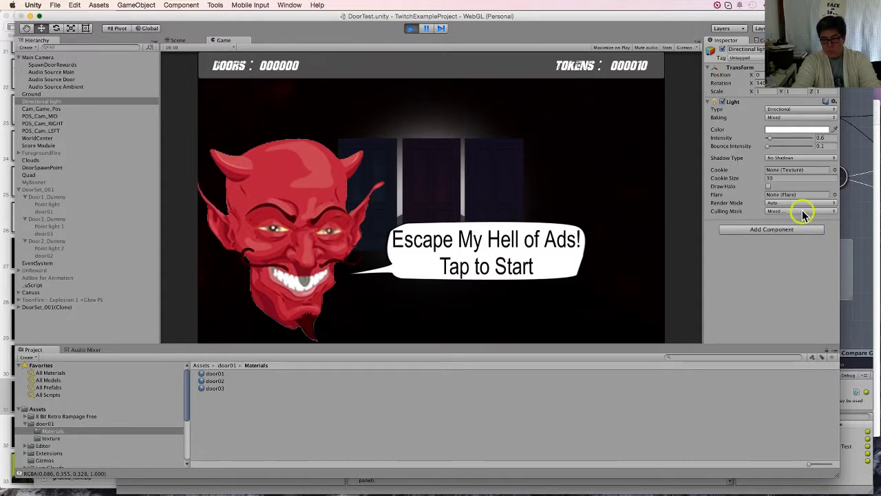
- Reset the running Directional light's culling mask to Everything and exclude only the Clouds layer
click(803, 213)
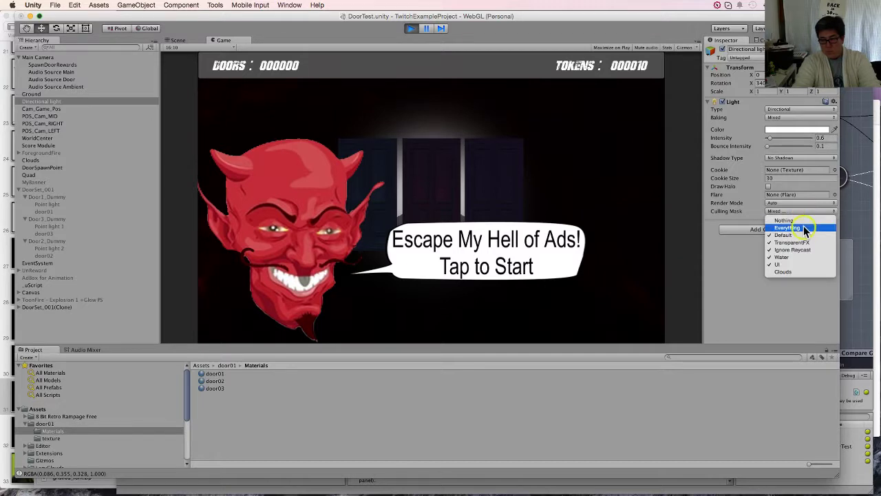
click(804, 228)
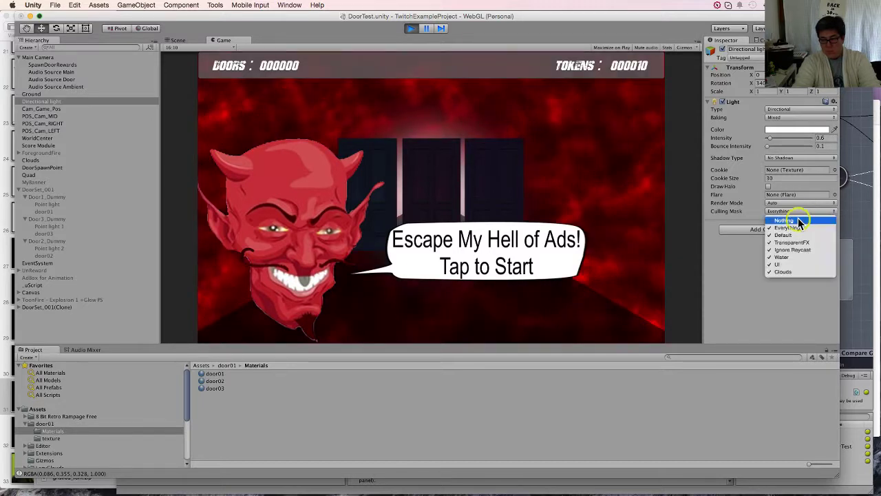
click(785, 271)
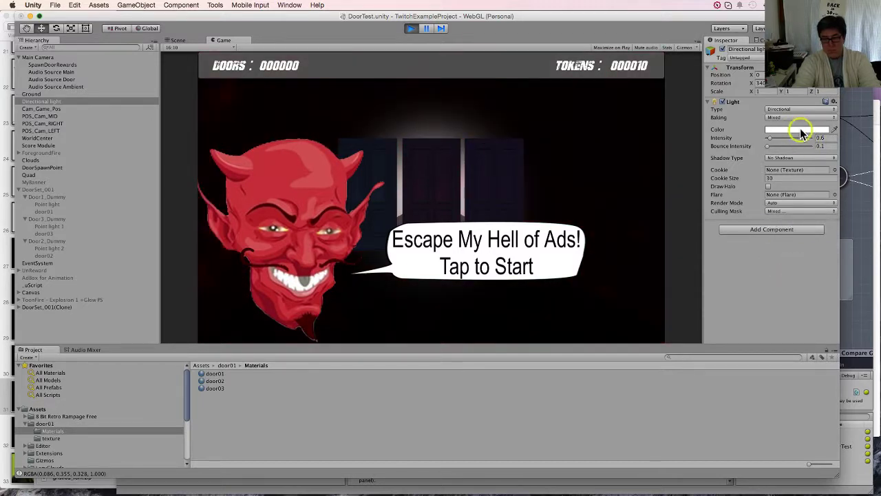
- Try Directional light intensities of 5, 6, 7 and 8 in the running game and stop play mode
drag(770, 142, 834, 140)
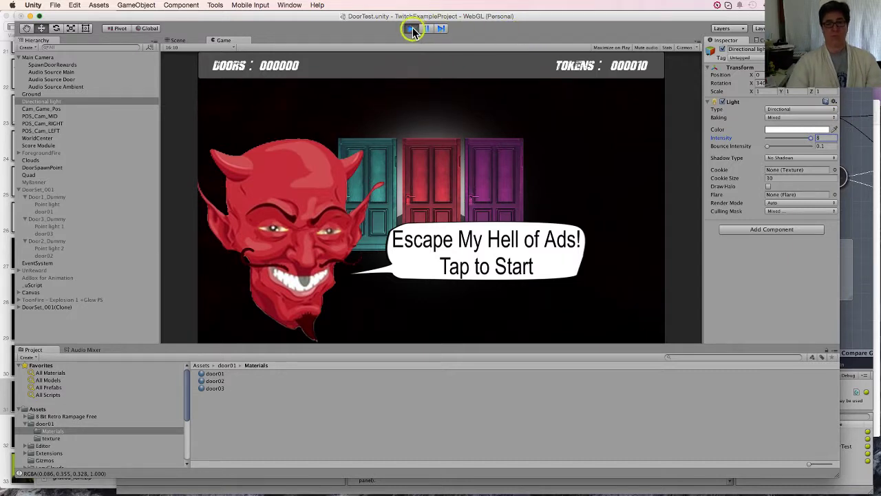
click(824, 138)
text(0)
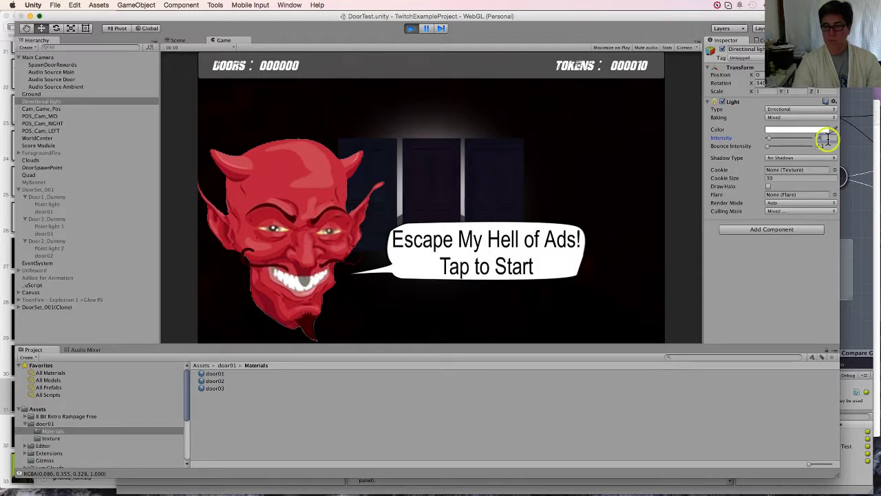
text(1)
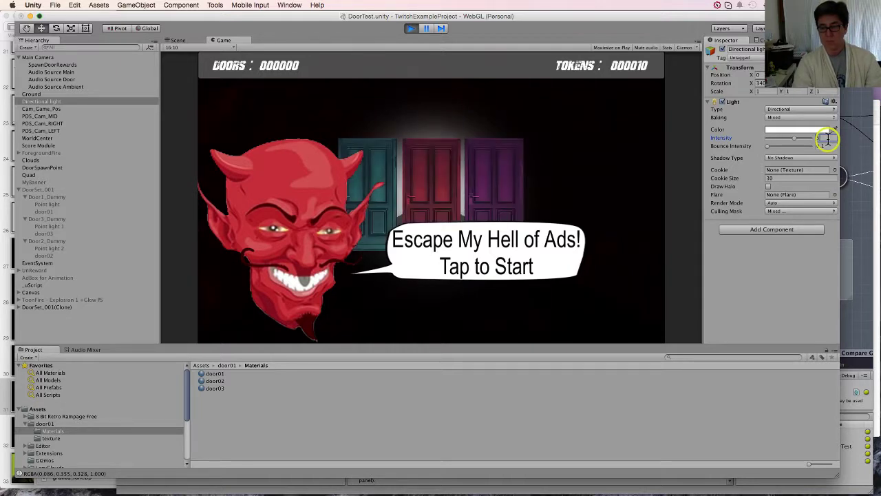
text(5)
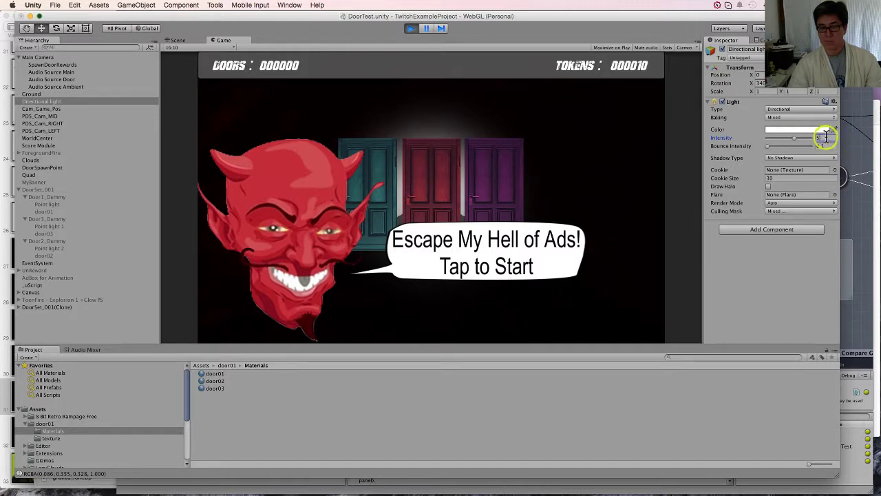
text(6)
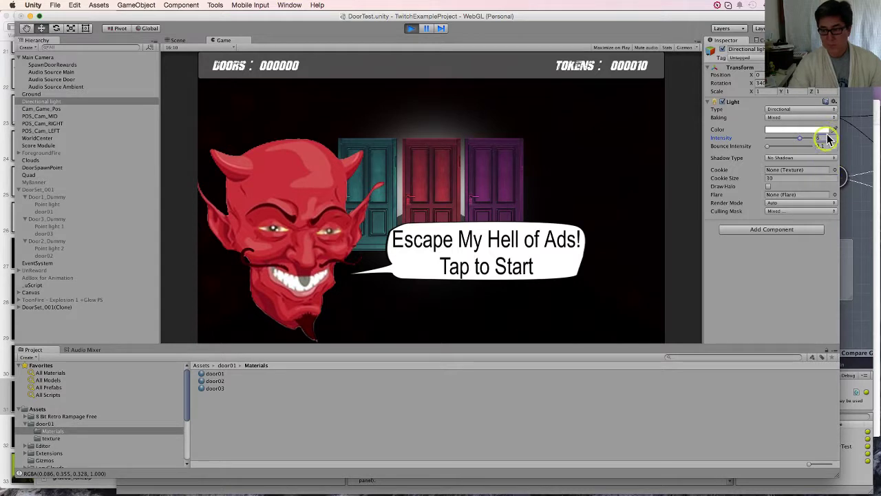
text(7)
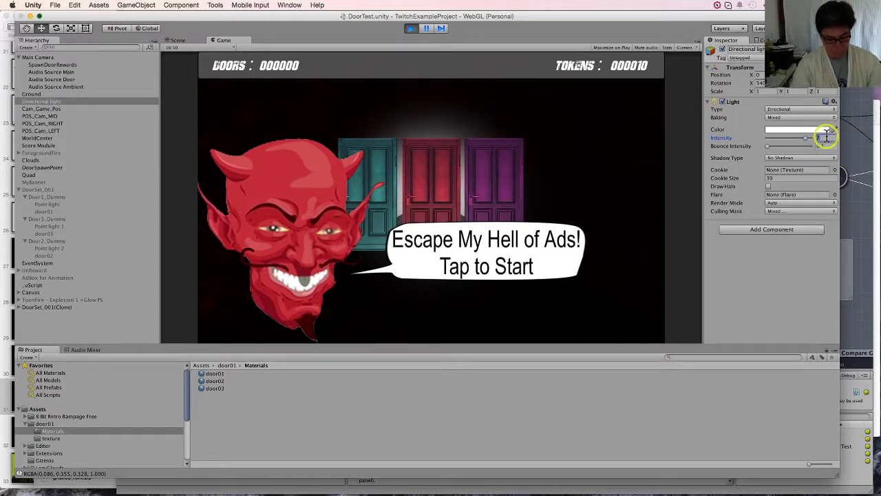
text(8)
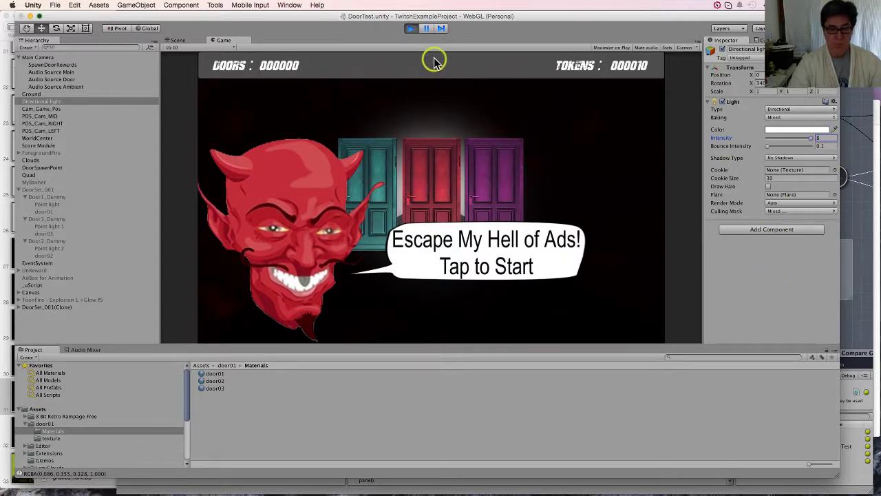
click(410, 30)
click(410, 29)
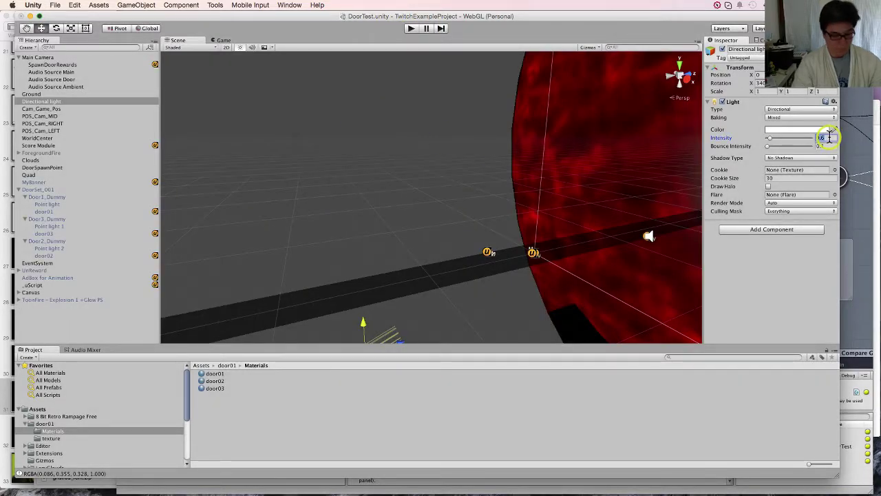
- Set the Directional light's intensity to 8 and its bounce intensity to 4
drag(829, 138, 830, 137)
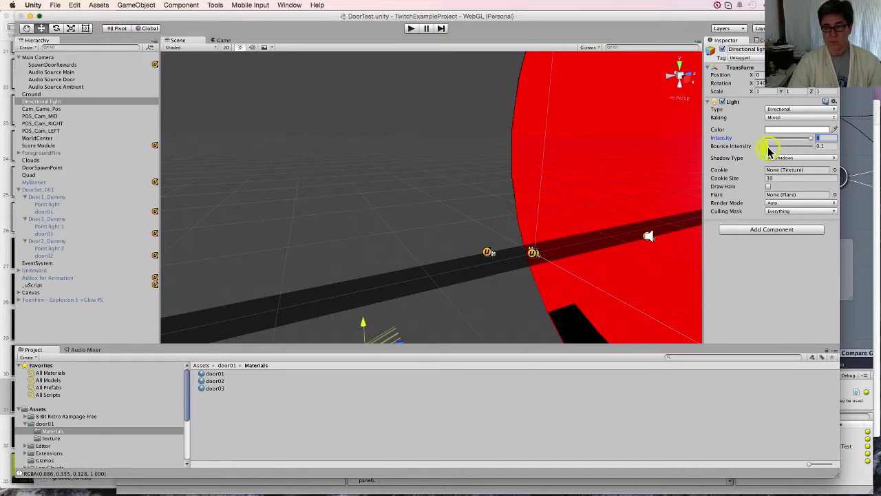
drag(768, 147, 783, 147)
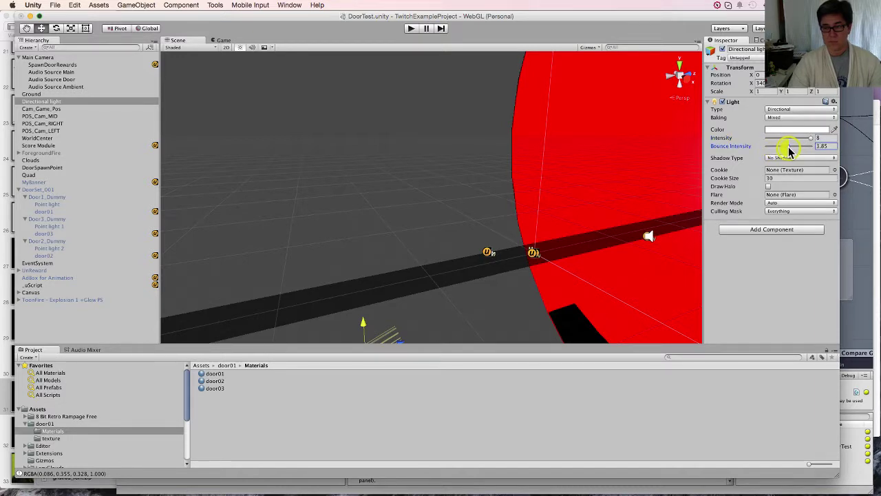
drag(791, 151, 792, 151)
click(822, 146)
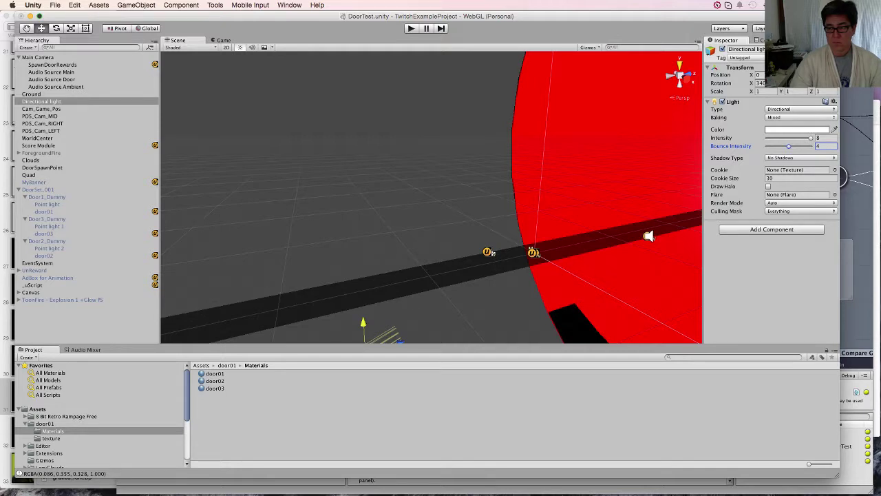
key(Return)
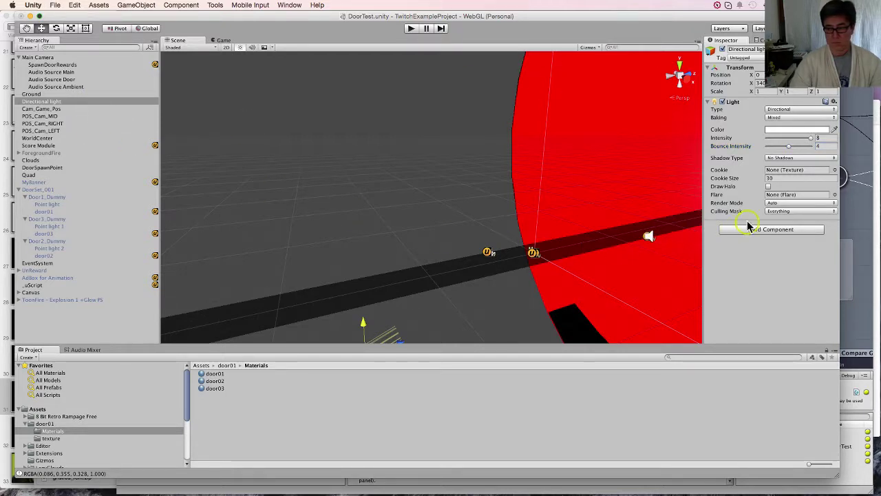
- Exclude the Clouds layer from the Directional light's culling mask, leaving the render mode on Auto
click(792, 210)
click(782, 266)
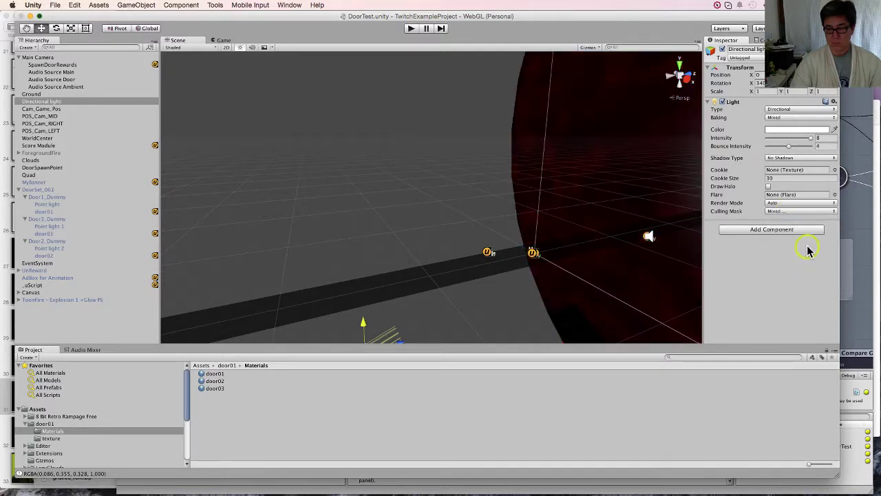
click(798, 203)
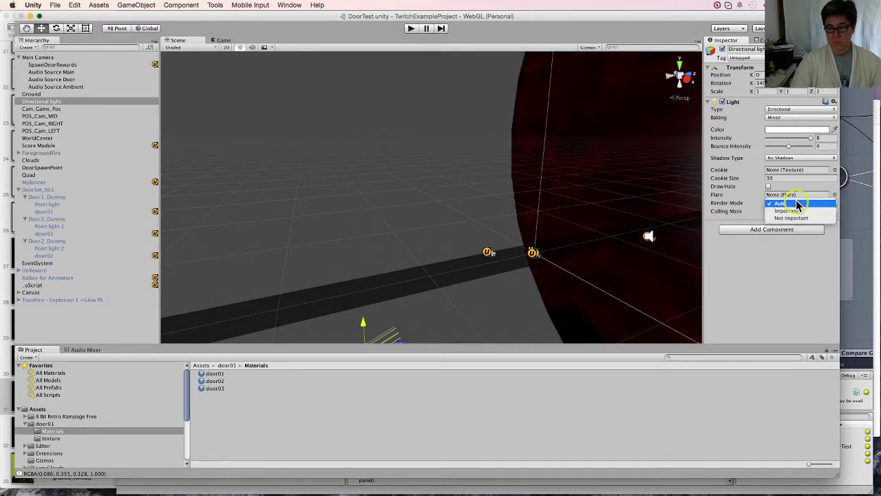
click(803, 296)
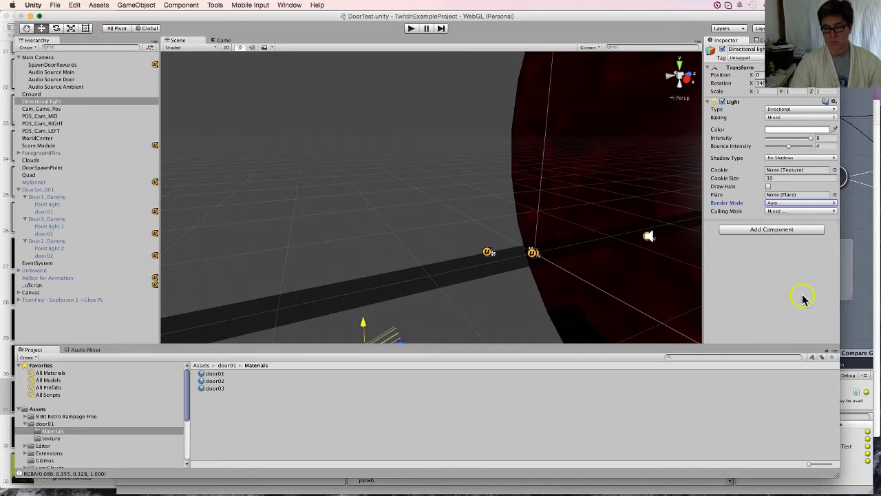
- Duplicate the Directional light as DirLightClouds and nest the copy under the Clouds object
click(110, 103)
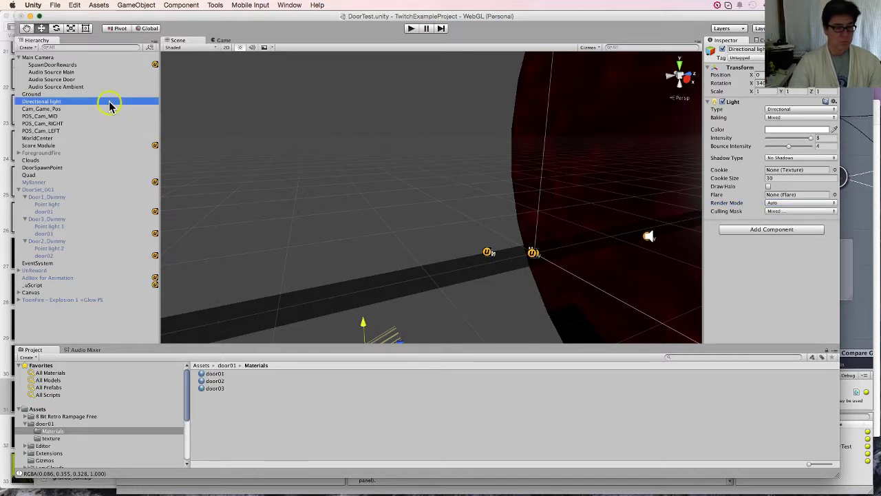
key(super+d)
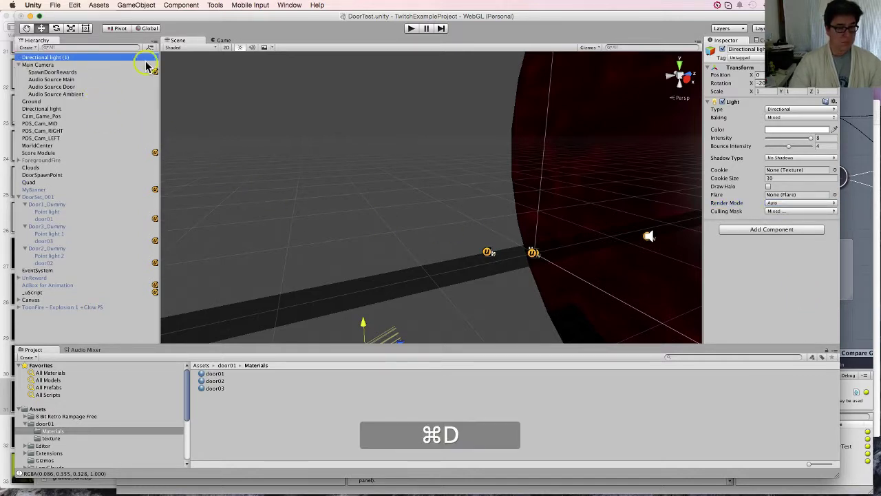
click(747, 49)
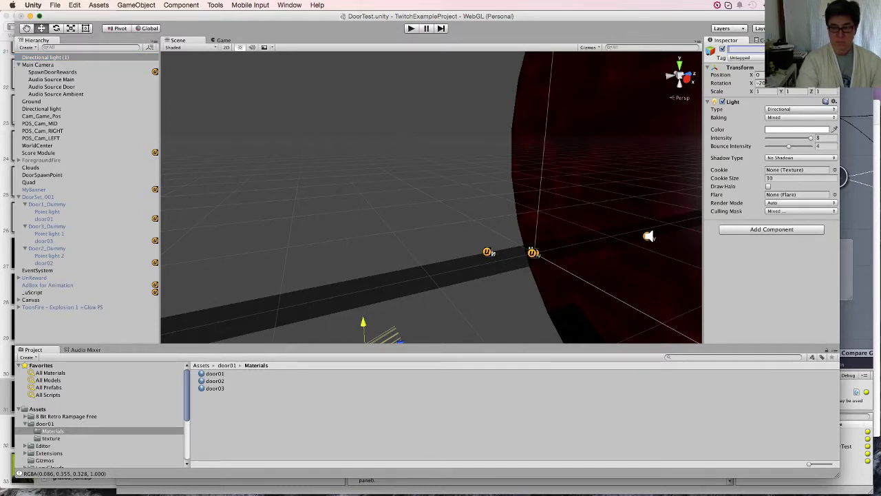
text(DirLig)
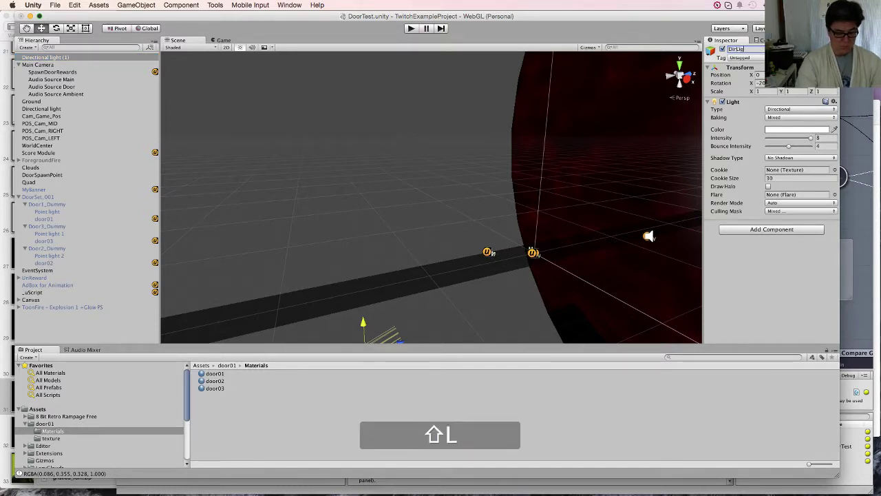
text(htClouds)
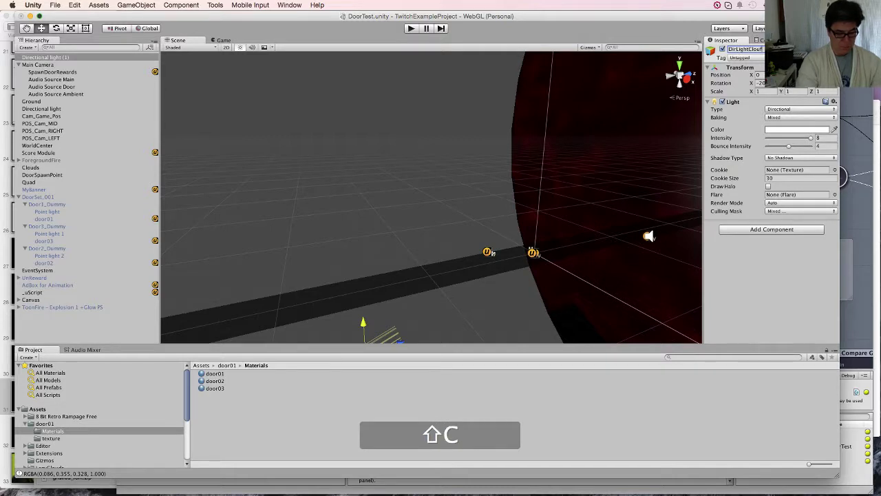
click(59, 57)
drag(59, 61, 35, 172)
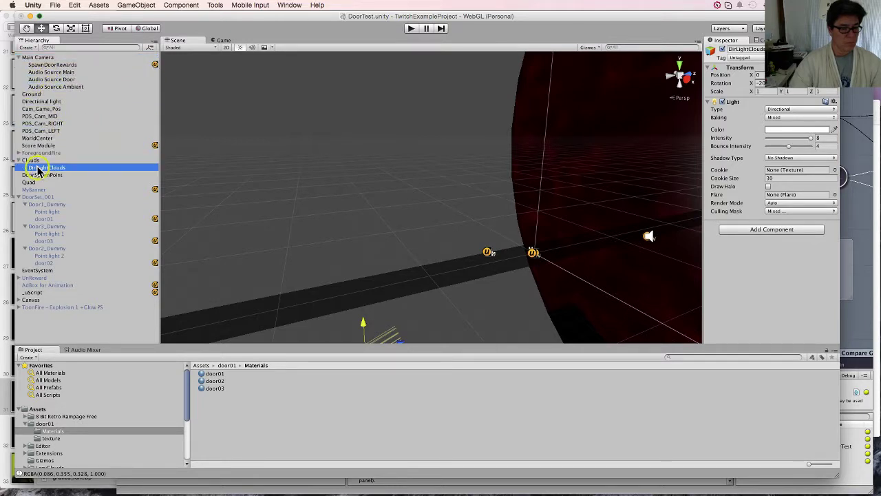
- Set the intensity of DirLightClouds to 0.75 and its bounce intensity to 0
drag(810, 141, 735, 152)
click(786, 148)
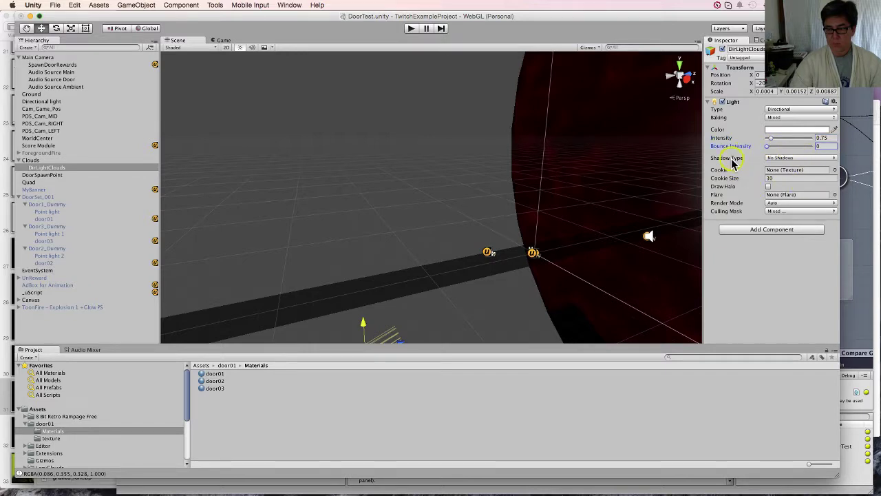
- Restrict the culling mask of DirLightClouds to the Clouds layer only
click(814, 211)
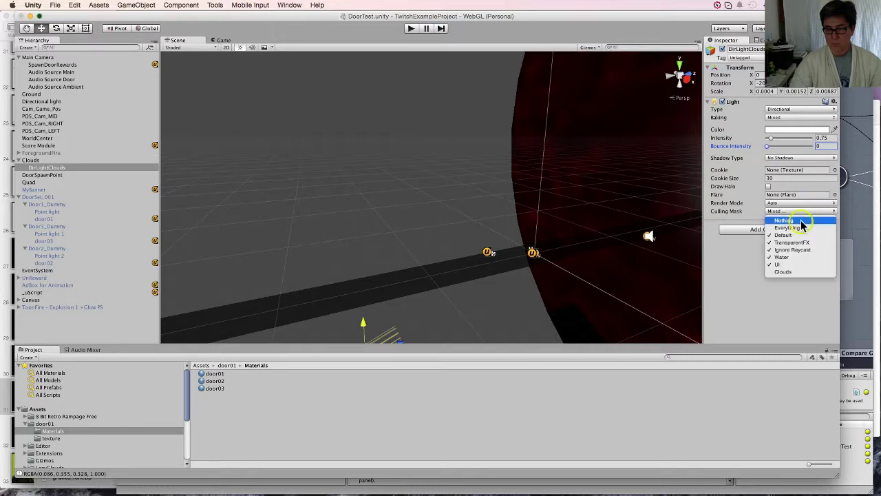
click(803, 223)
click(811, 213)
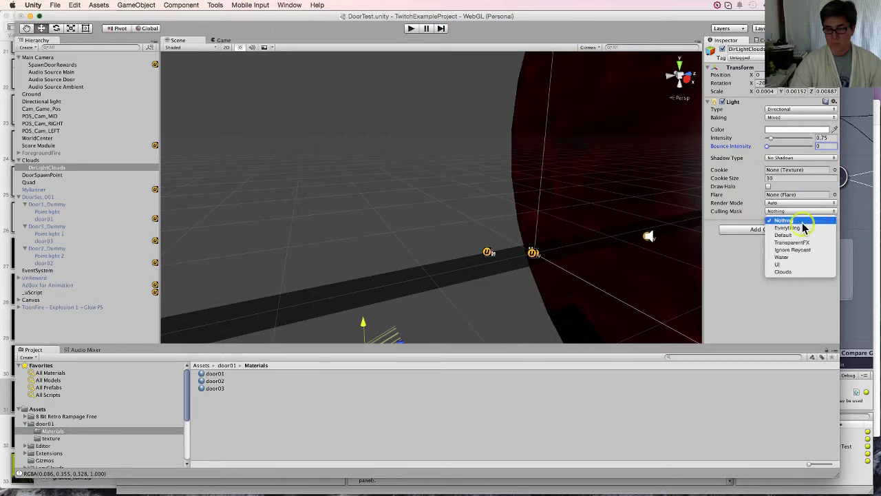
click(792, 271)
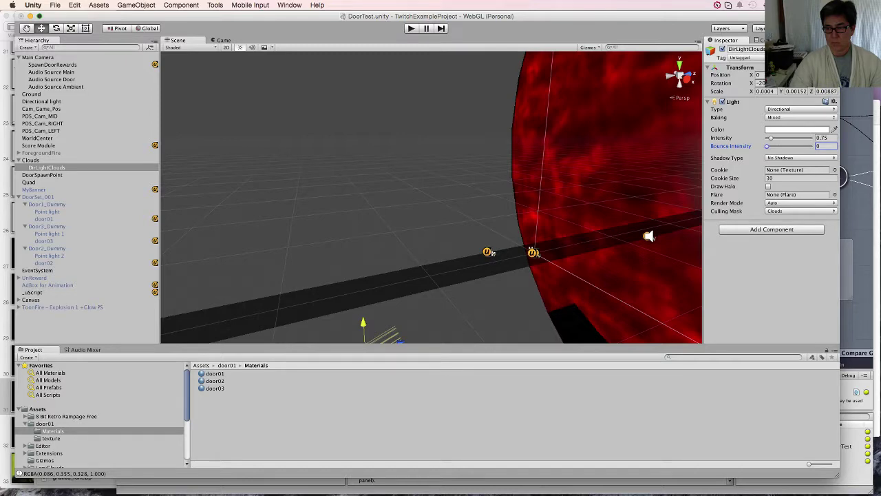
- Lower the intensity of DirLightClouds to 0.33 and save the scene
click(58, 160)
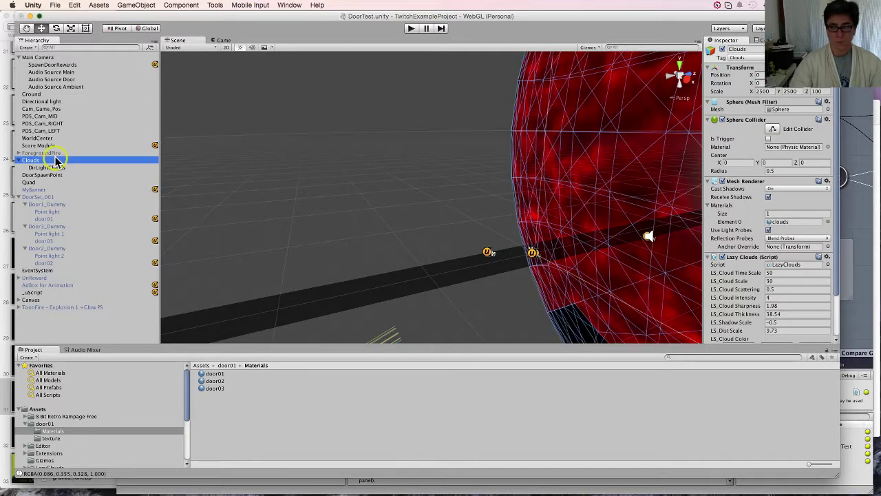
click(60, 168)
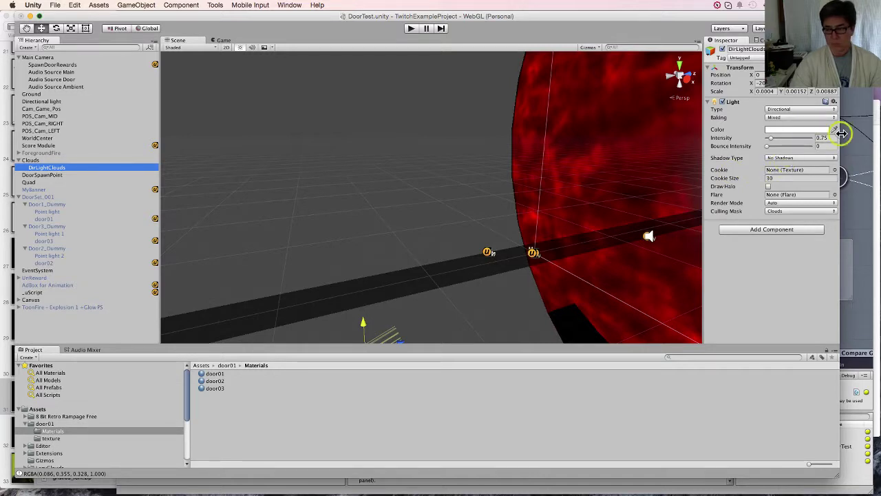
click(772, 139)
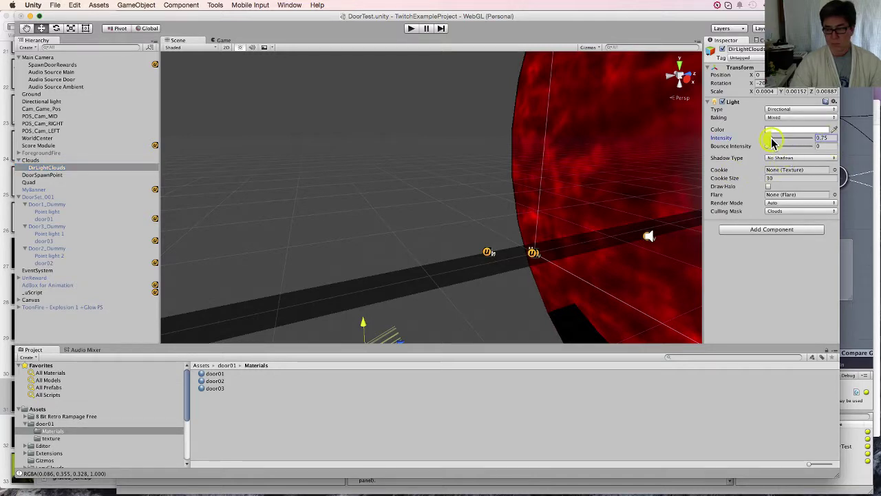
drag(771, 141, 770, 141)
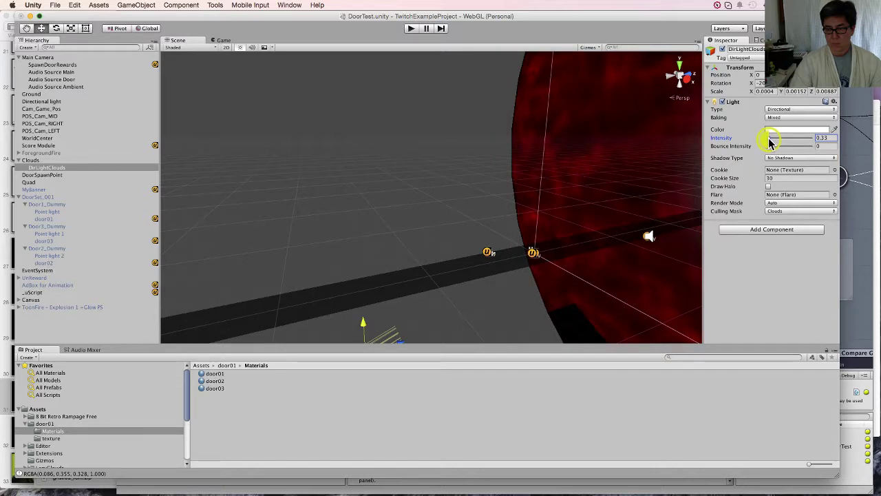
key(super+s)
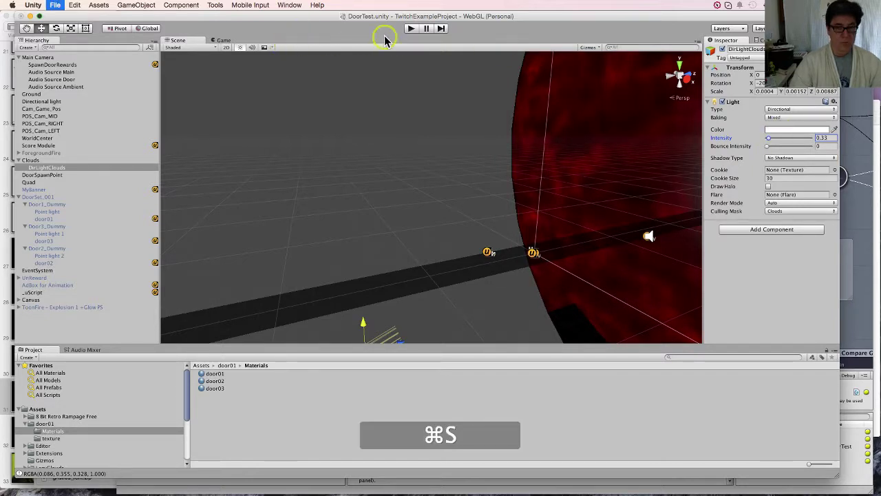
- Play-test the game through several sets of doors to check the dimmer cloud lighting, and stop it
click(411, 29)
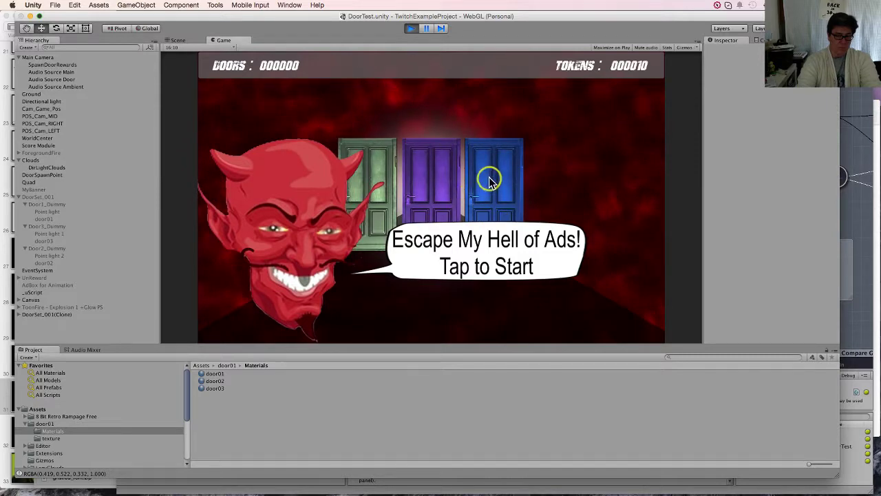
click(488, 180)
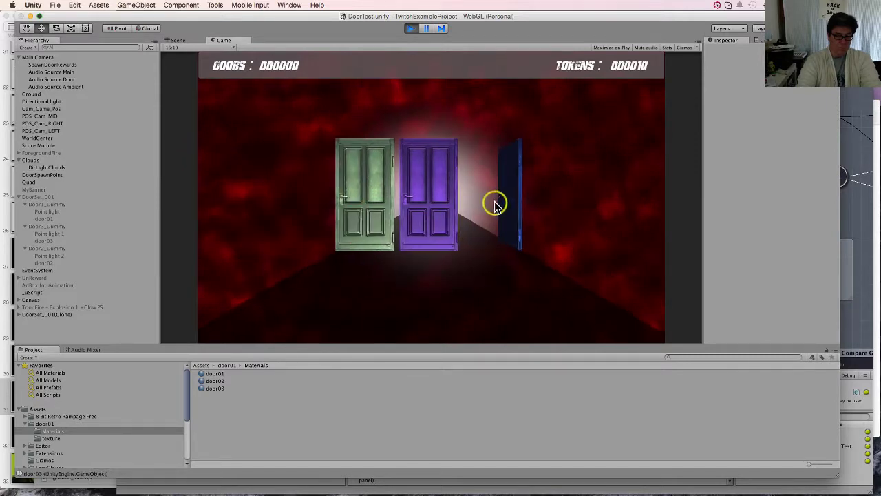
click(432, 214)
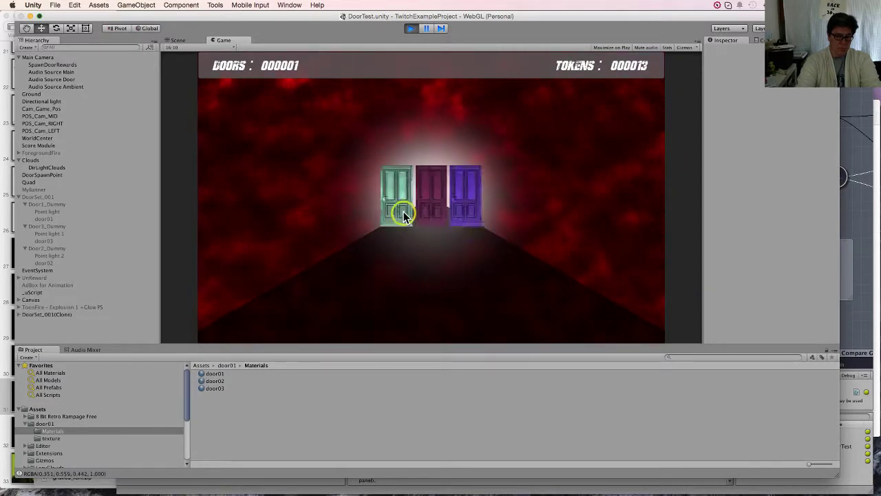
click(404, 215)
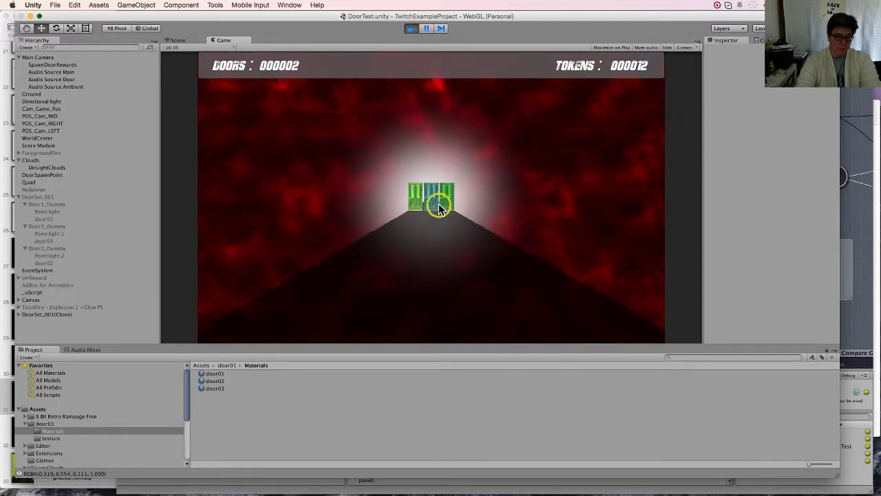
click(434, 202)
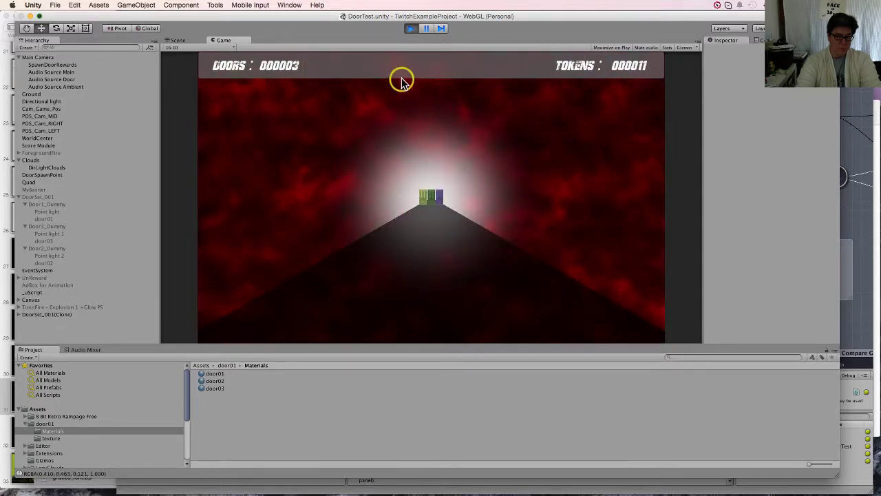
click(411, 28)
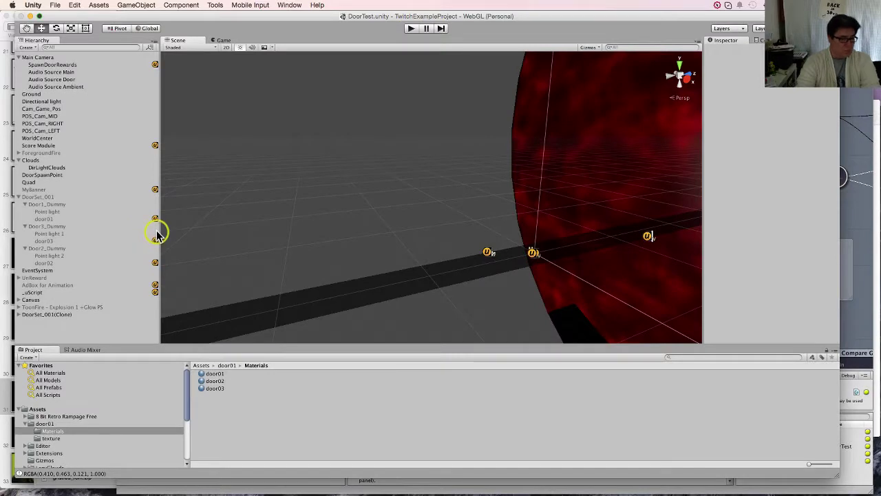
- Set the intensity of the main Directional light to 3 and save the scene
click(78, 102)
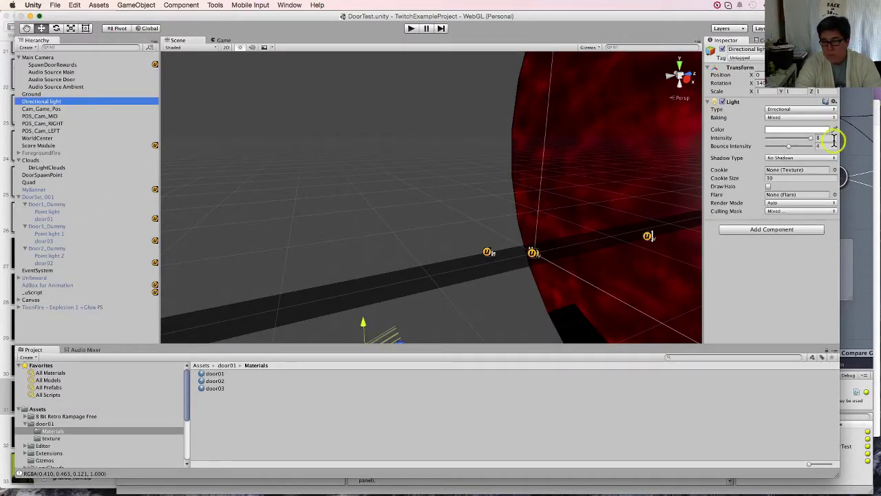
drag(834, 140, 787, 143)
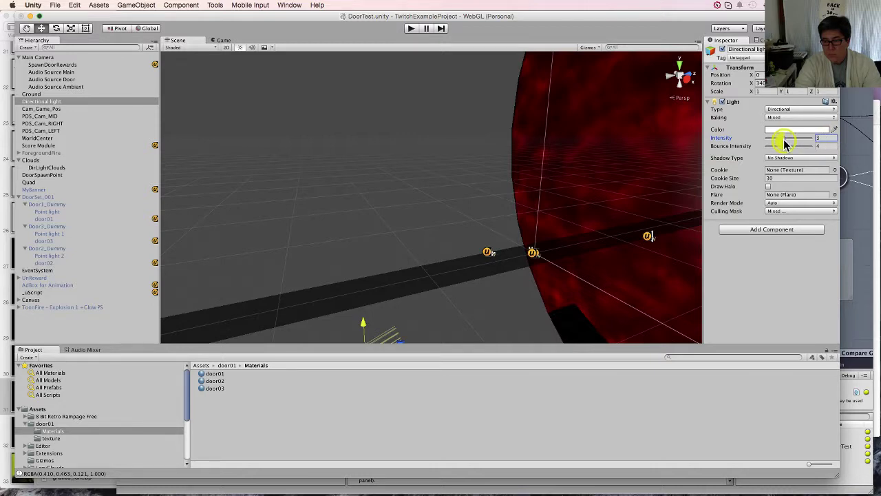
key(super+s)
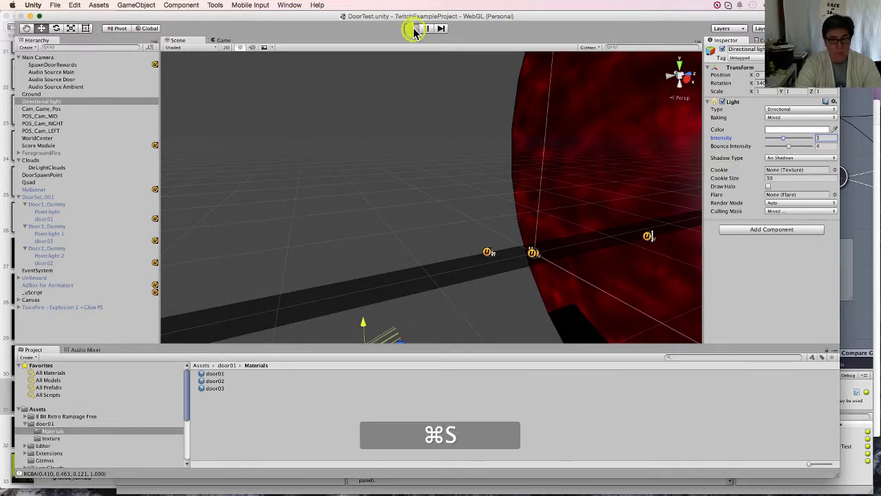
- Run the game again, open doors in each set to judge their brightness under the reduced Directional light, and stop it
click(411, 29)
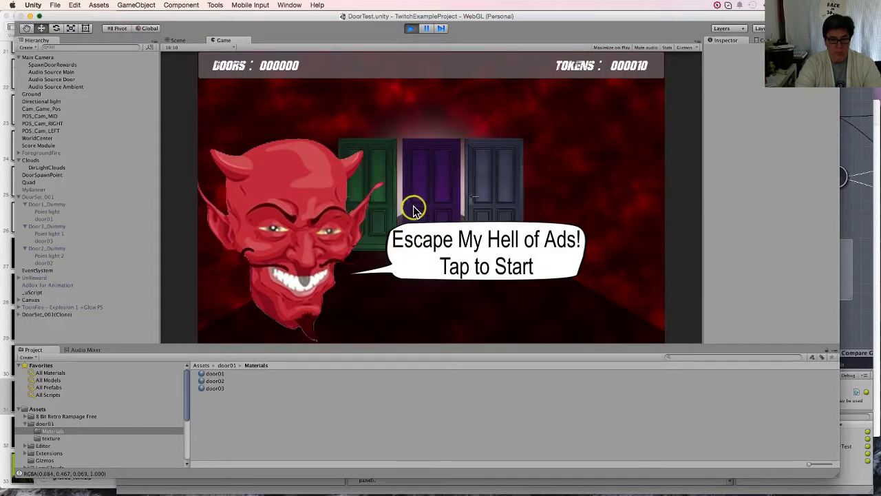
click(417, 203)
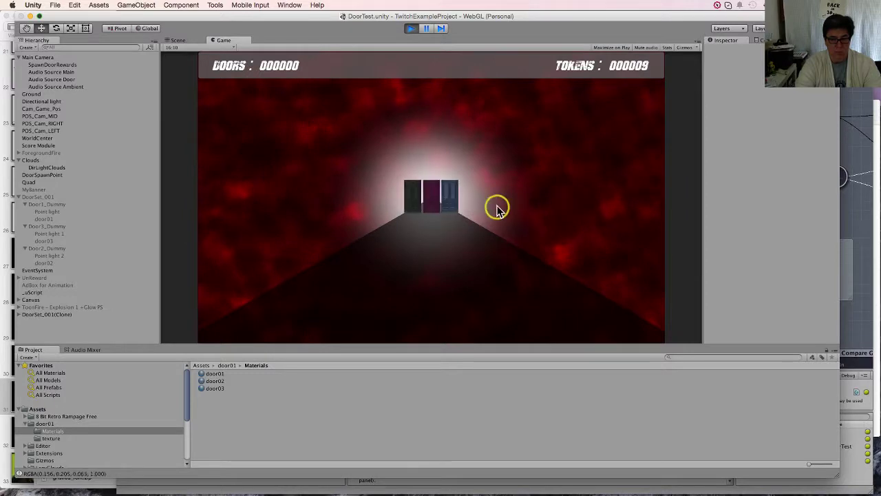
click(506, 219)
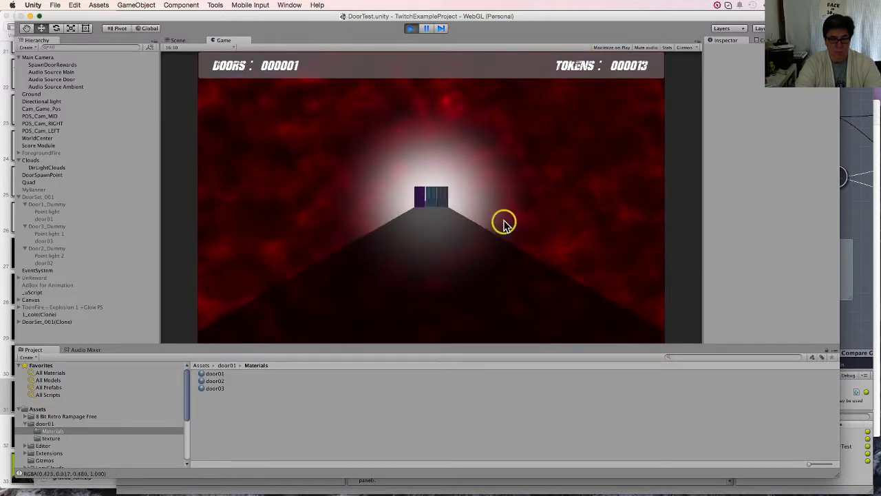
click(437, 233)
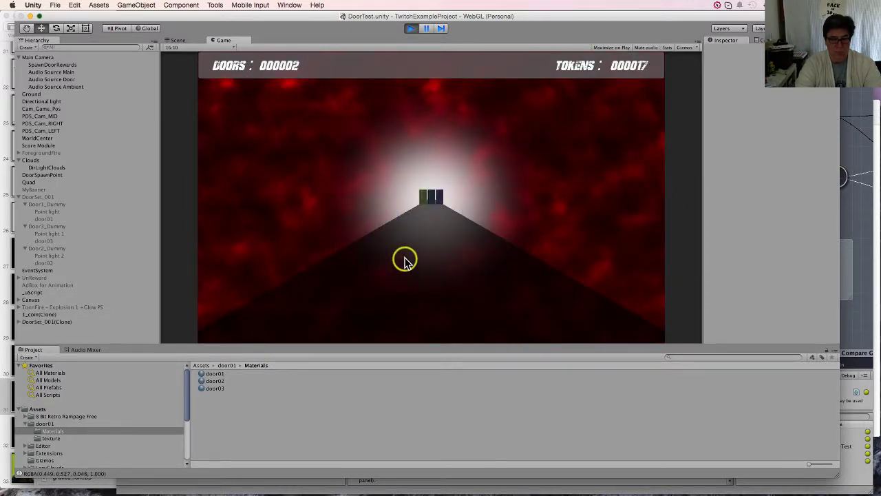
click(360, 236)
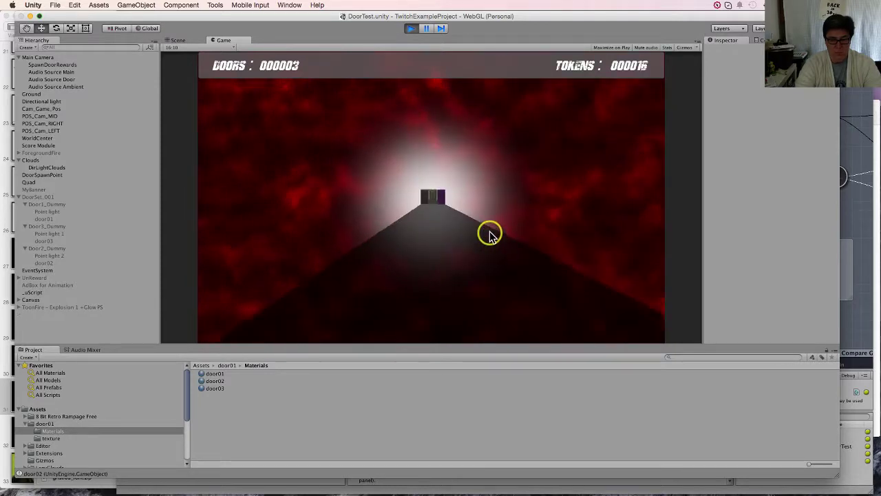
click(429, 209)
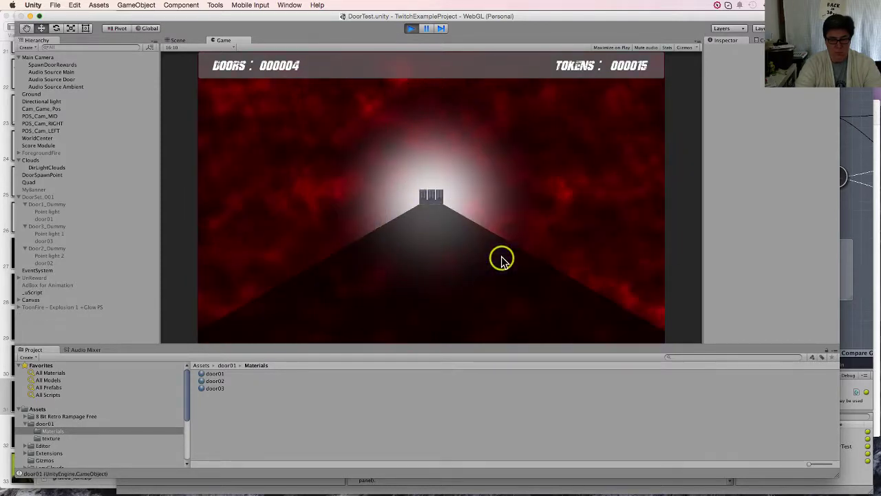
click(527, 222)
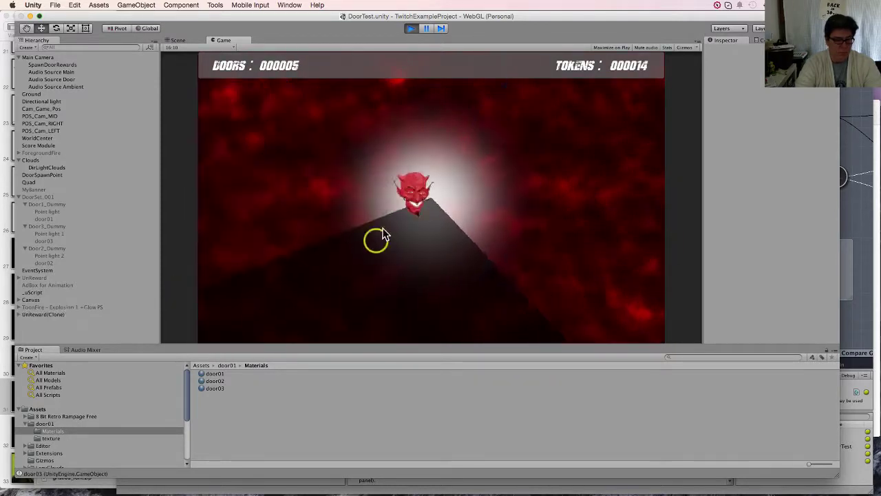
click(410, 29)
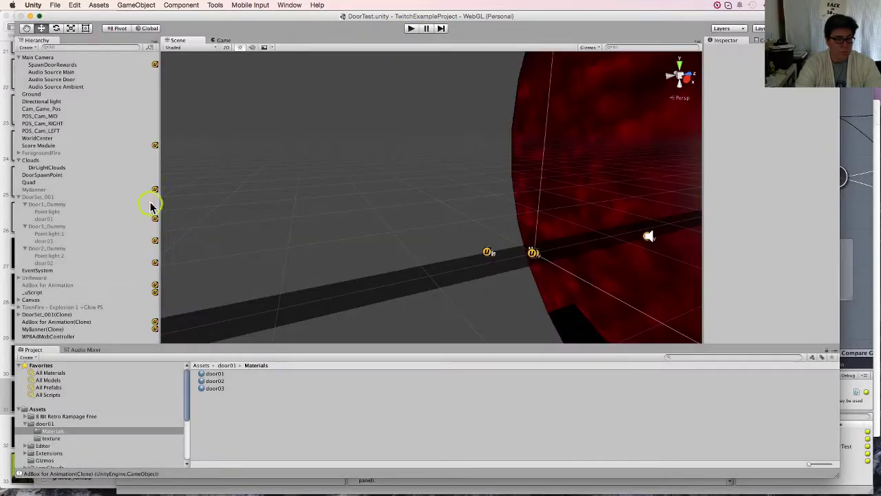
- Select the 1_coin prefab in the Resources folder and add a new layer named Coin as User Layer 9
scroll(99, 429, down, 5)
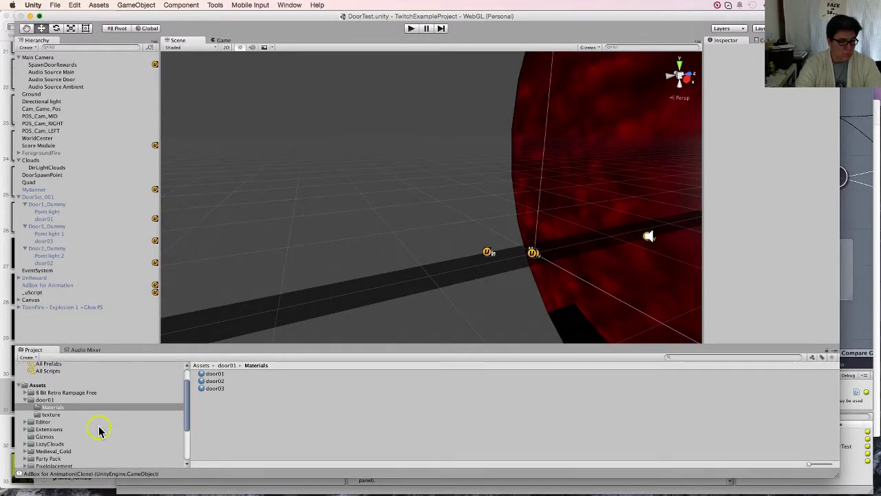
scroll(99, 427, up, 5)
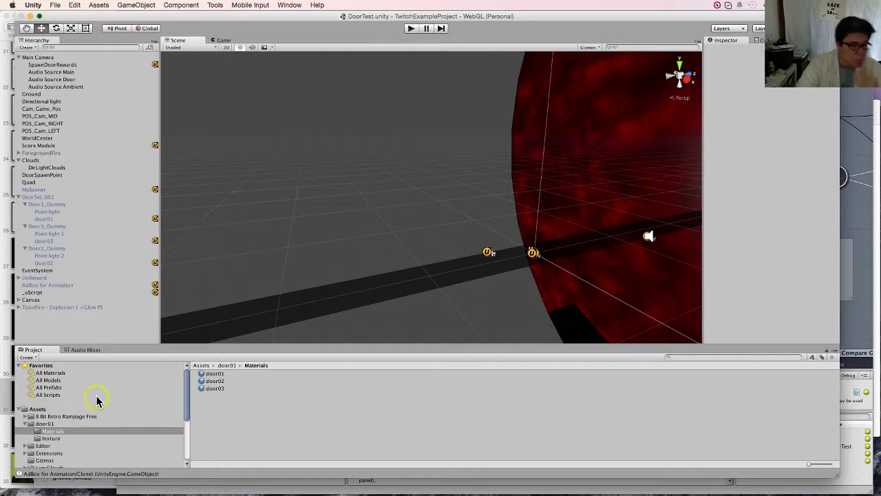
scroll(86, 421, down, 5)
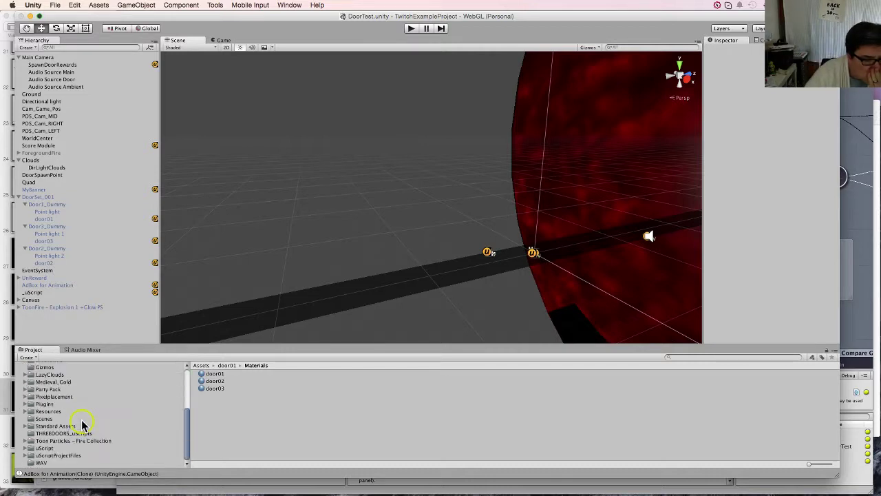
click(48, 411)
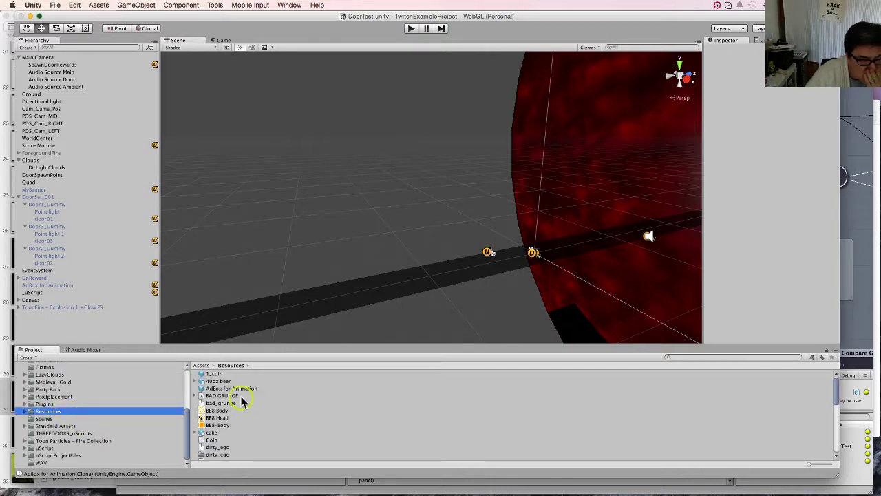
click(219, 373)
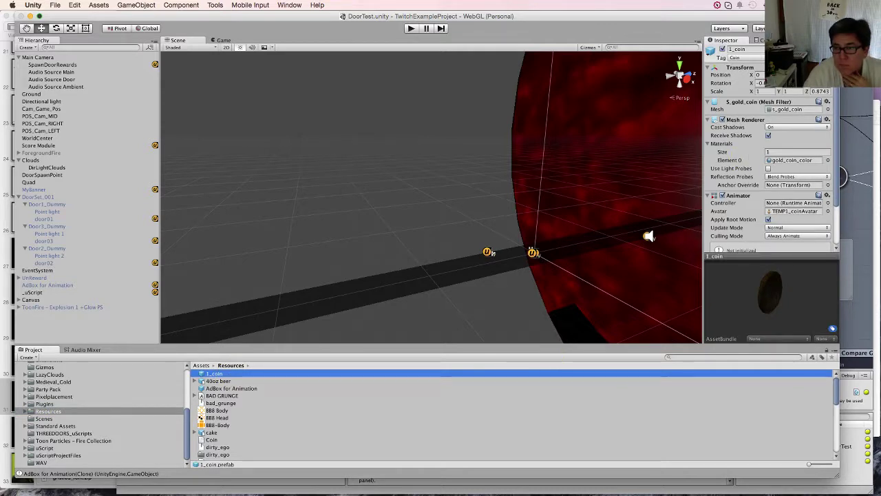
click(805, 57)
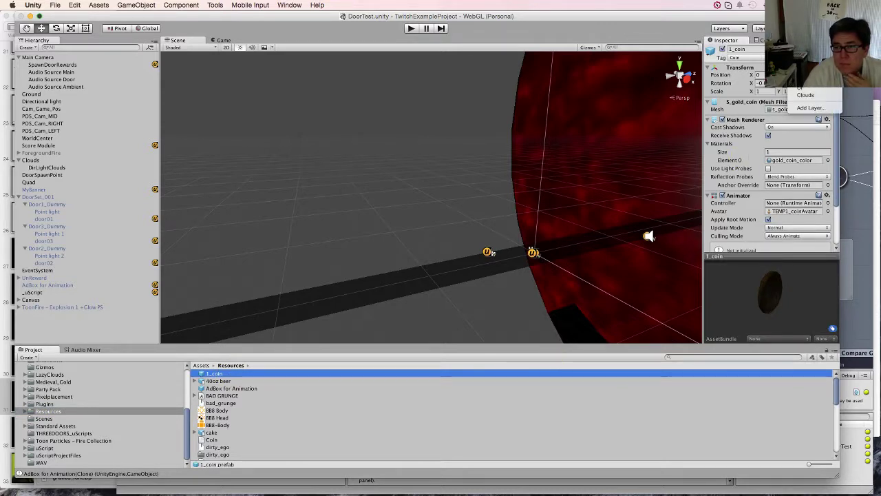
click(818, 109)
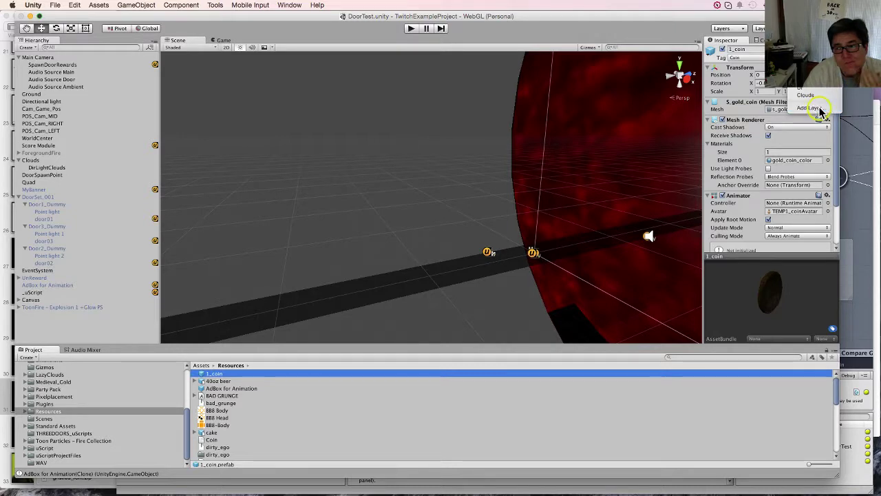
click(790, 172)
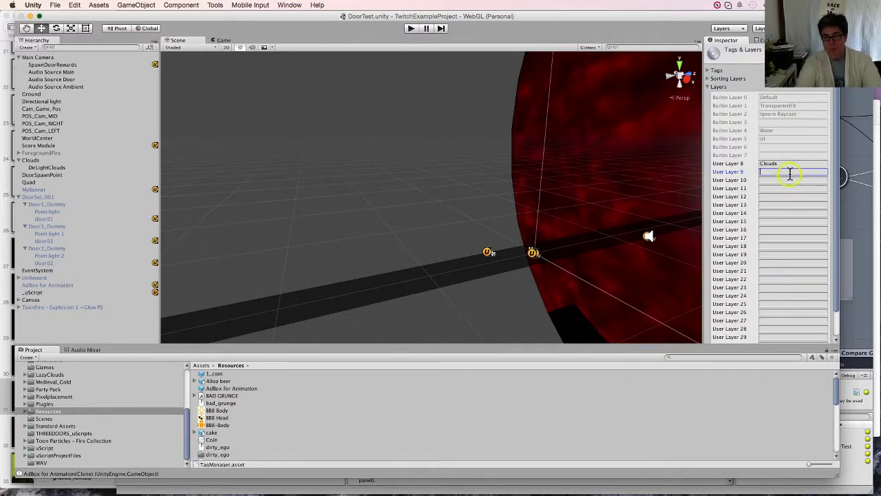
text(Coin)
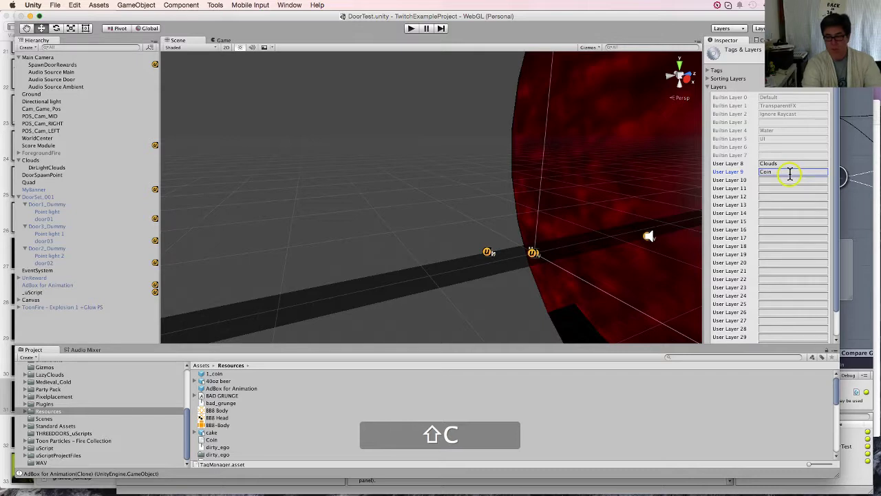
- Try Rewards as the name of User Layer 9 and restore the name Coin
key(BackSpace)
key(BackSpace)
key(BackSpace)
key(BackSpace)
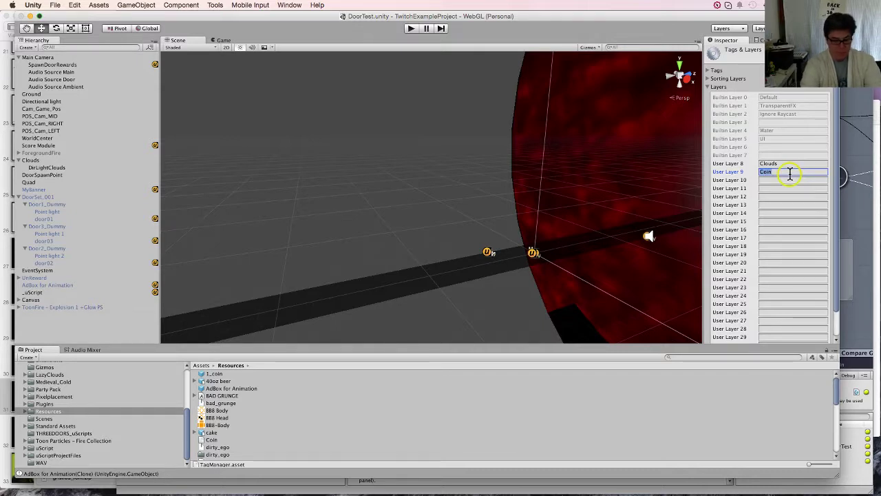
text(Rewards)
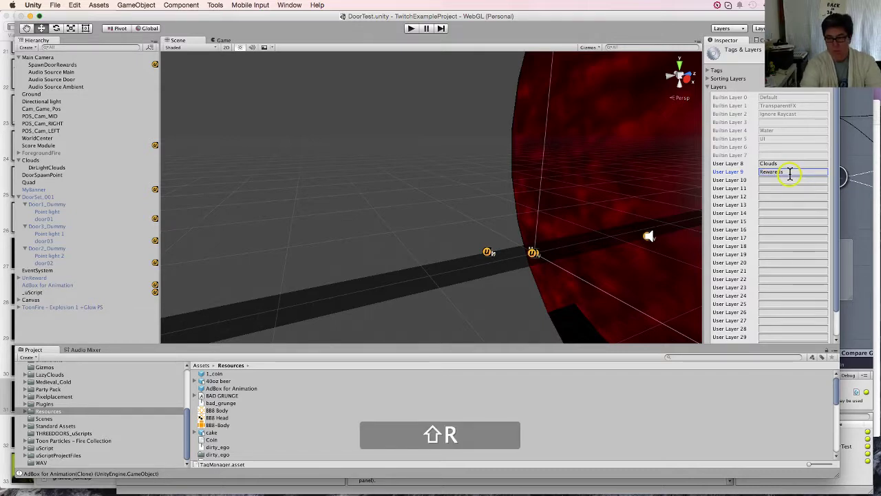
double_click(790, 174)
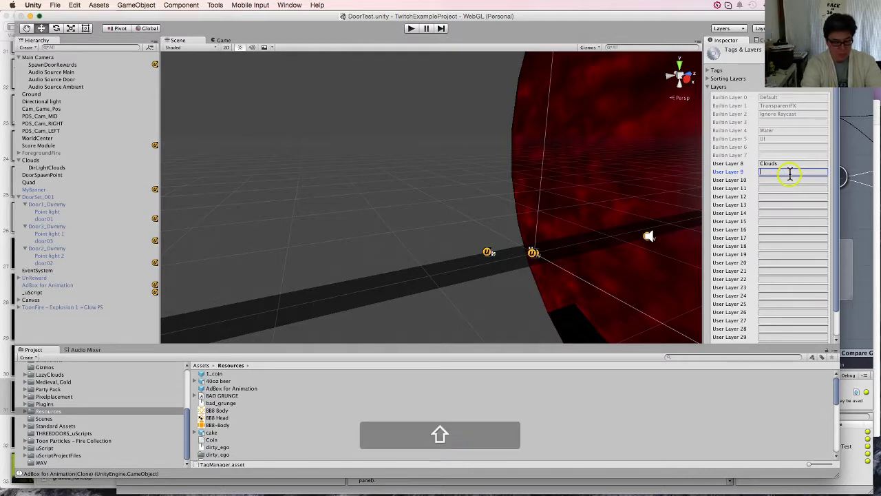
text(Coin)
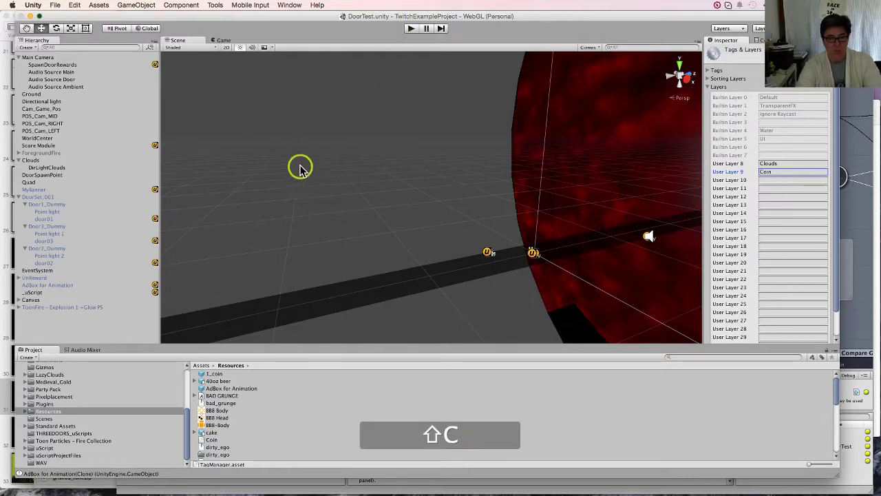
- Save the scene and assign the 1_coin prefab in the Resources folder to the Coin layer
key(super+s)
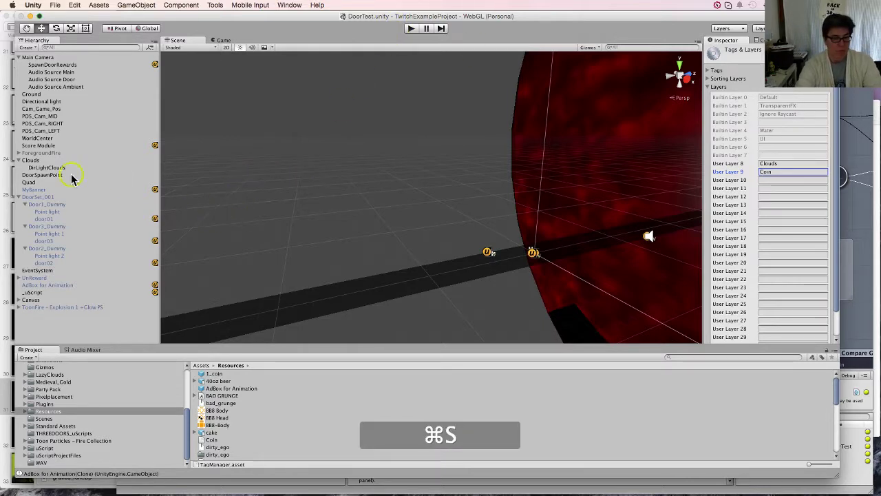
click(208, 375)
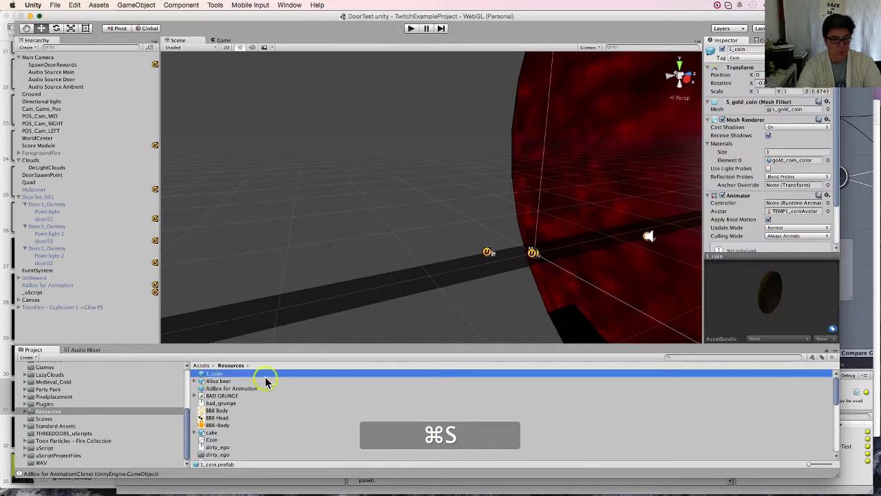
click(802, 57)
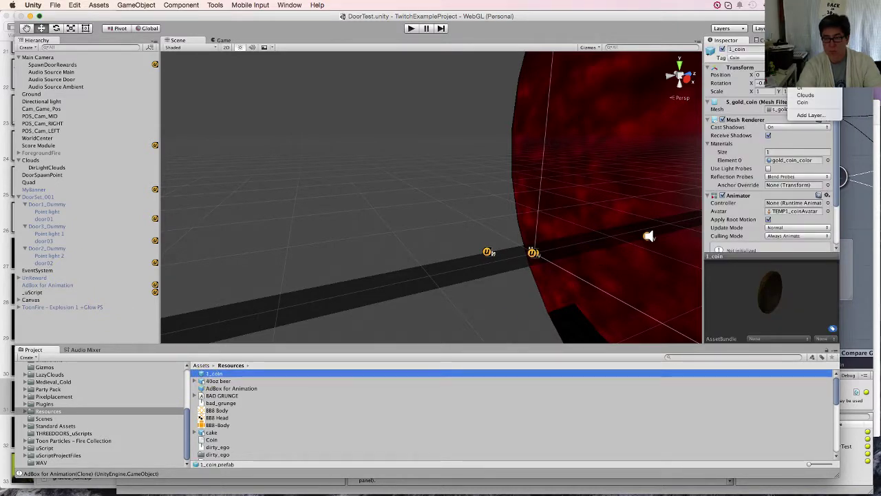
- Exclude the Coin layer from the culling mask of the main Directional light
click(84, 102)
click(799, 213)
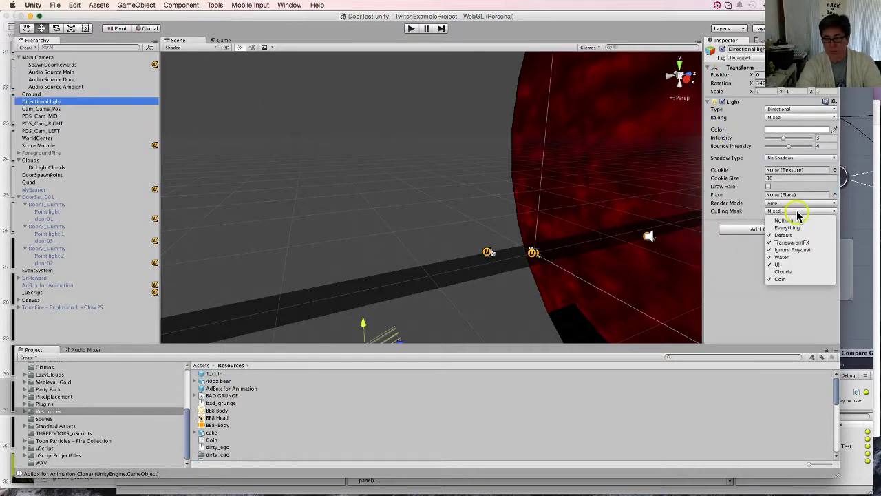
click(801, 279)
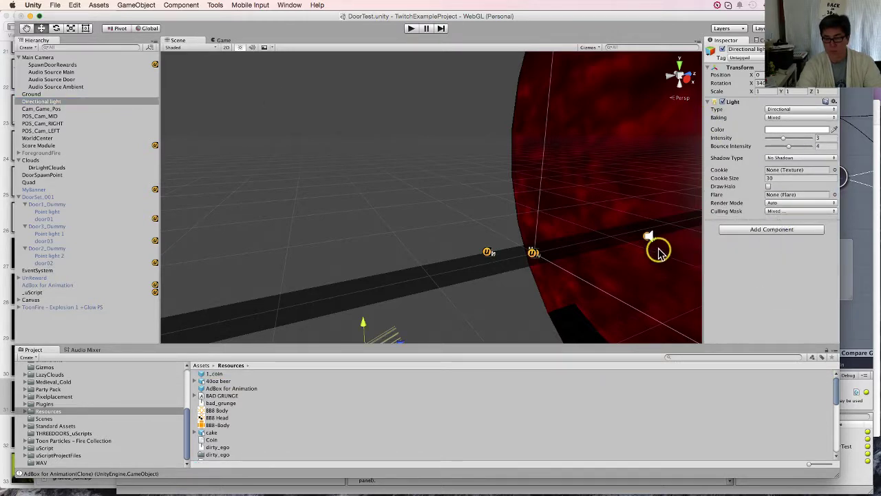
- Run the game, open doors in several sets to check the lighting with coins masked out, and stop it
click(413, 31)
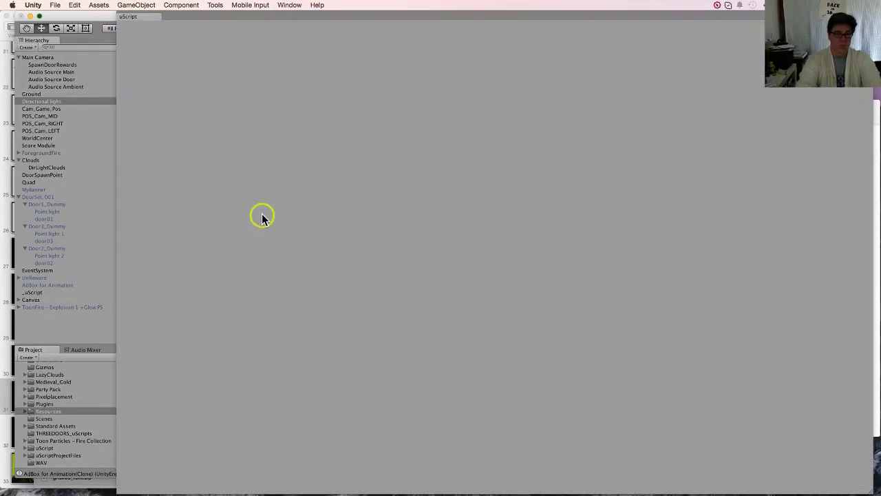
click(69, 332)
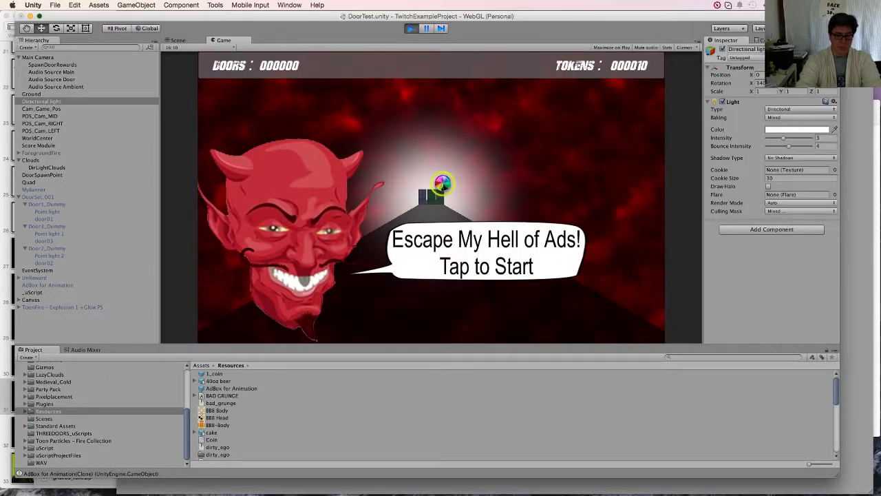
click(419, 217)
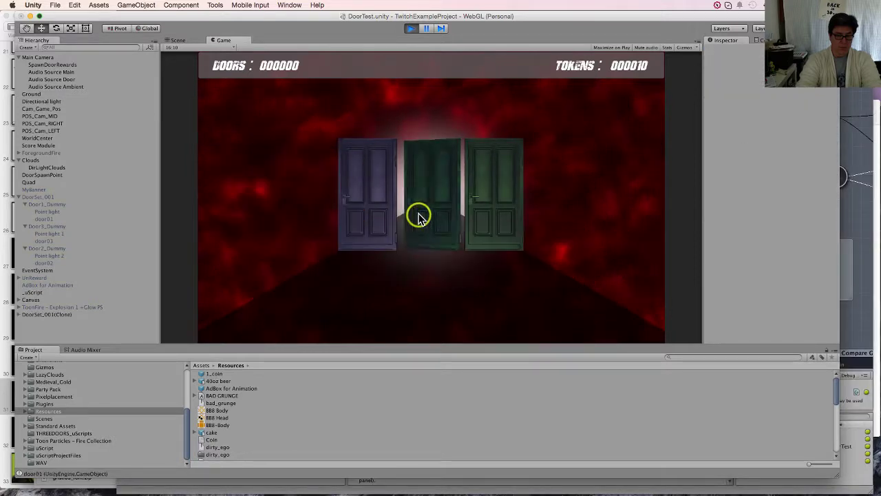
click(419, 217)
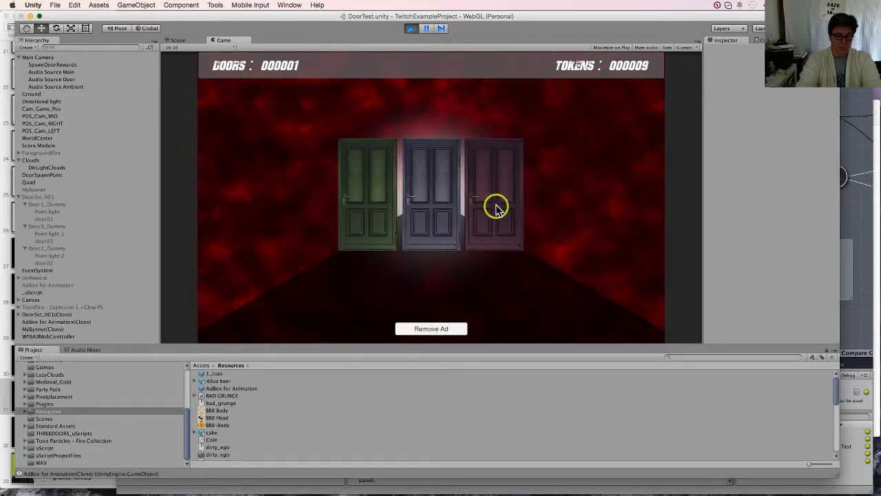
click(496, 207)
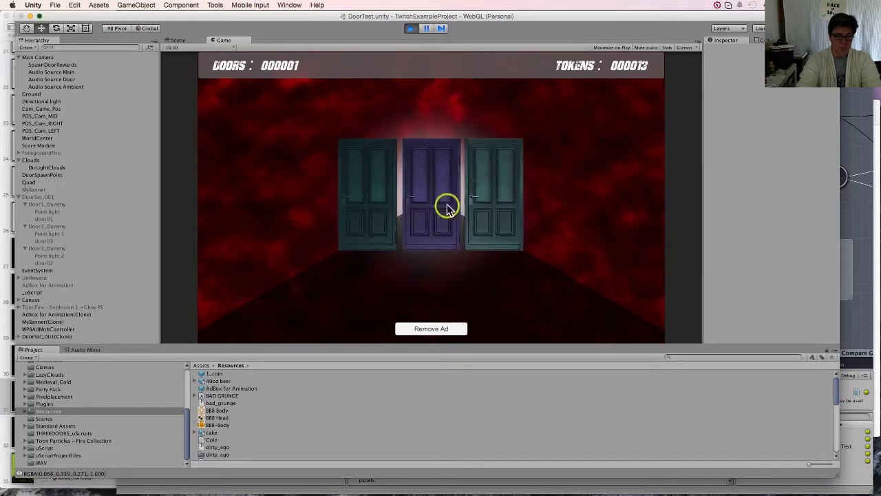
click(446, 208)
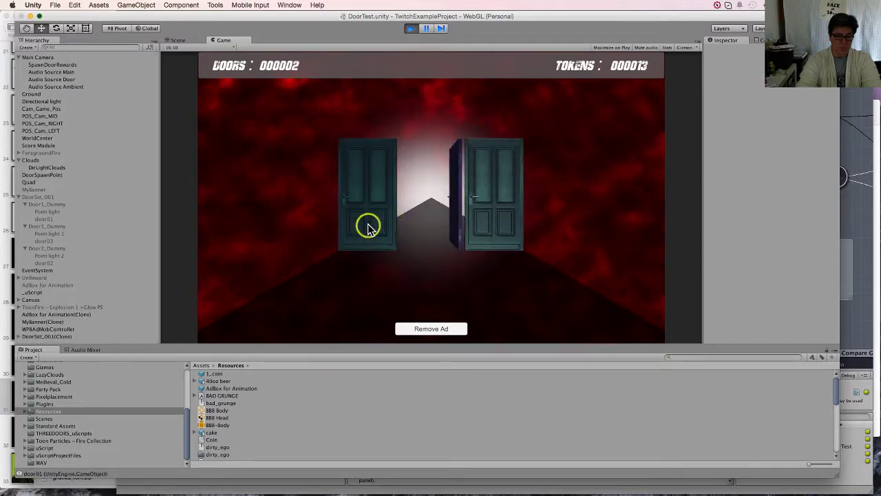
click(410, 28)
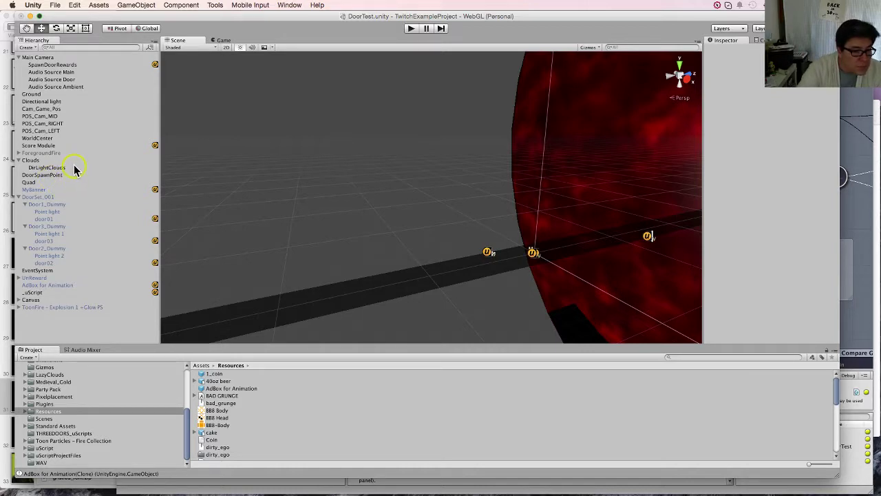
- Check the naming of the clouds light and rename the main Directional light as DirLightDoors
click(48, 168)
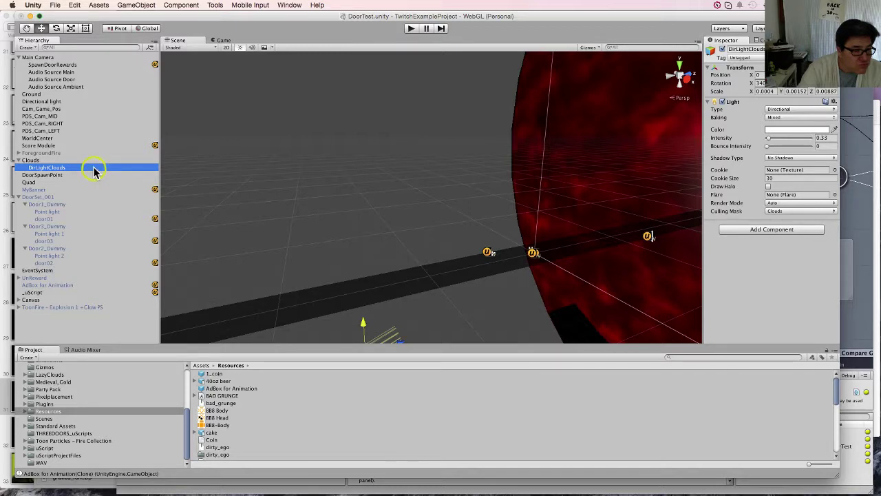
click(76, 102)
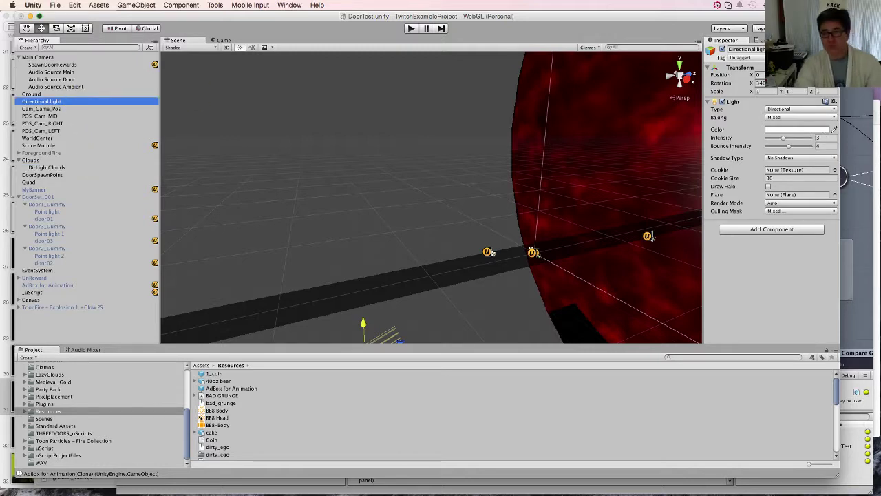
click(746, 49)
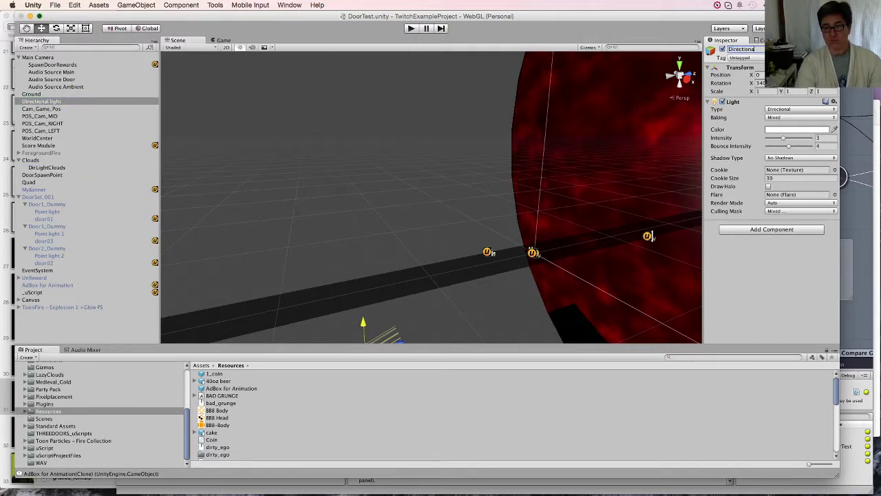
text(DirLight)
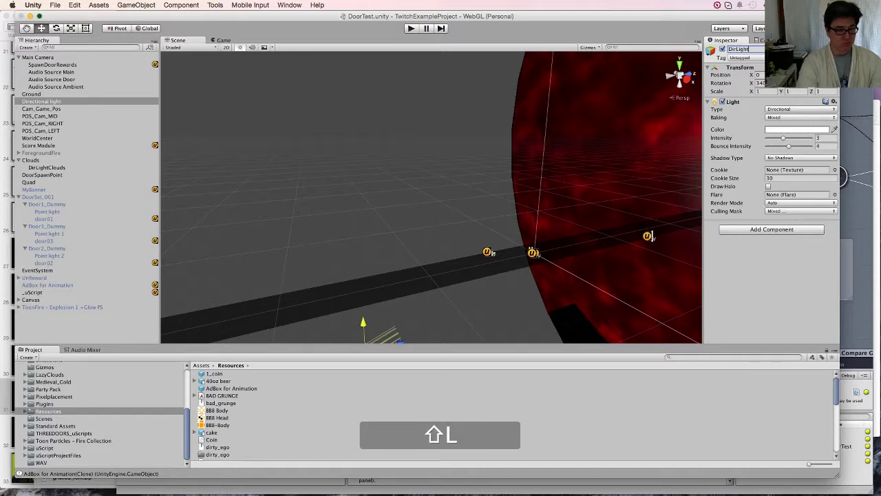
text(Doors)
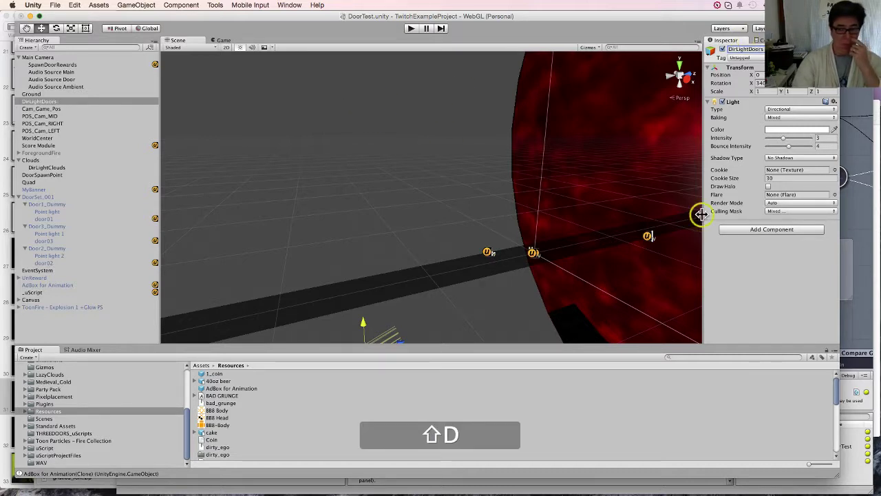
- Exclude the TransparentFX, Ignore Raycast, Water and UI layers from the culling mask of DirLightDoors
click(776, 212)
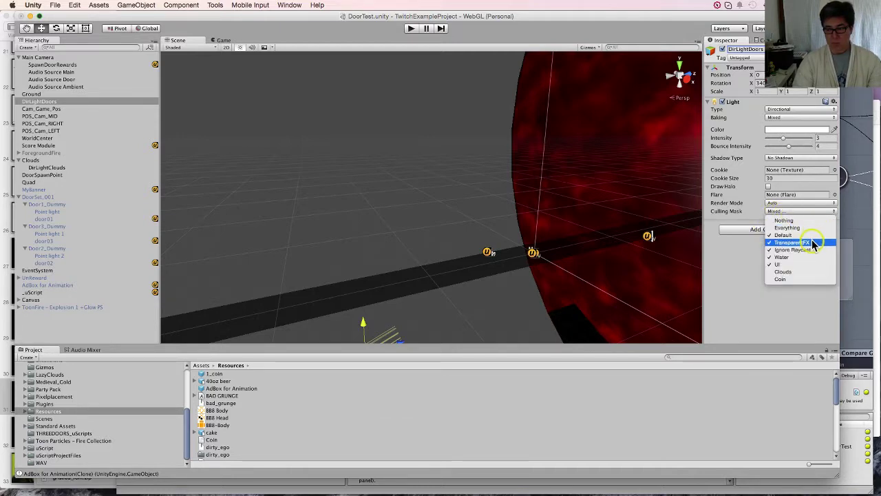
click(806, 242)
click(802, 212)
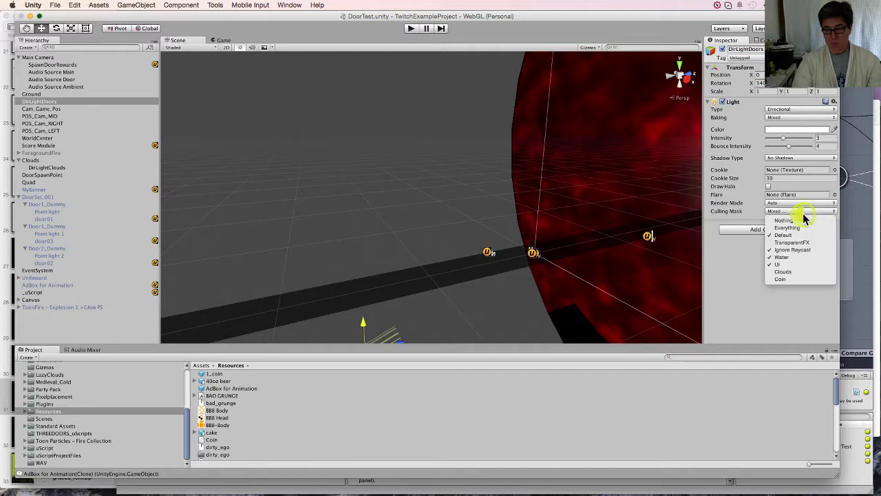
click(800, 249)
click(801, 212)
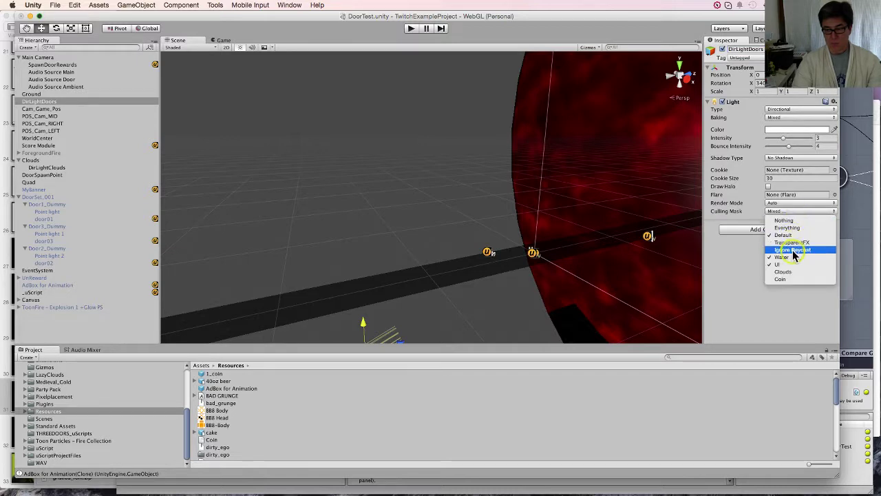
click(796, 250)
click(799, 213)
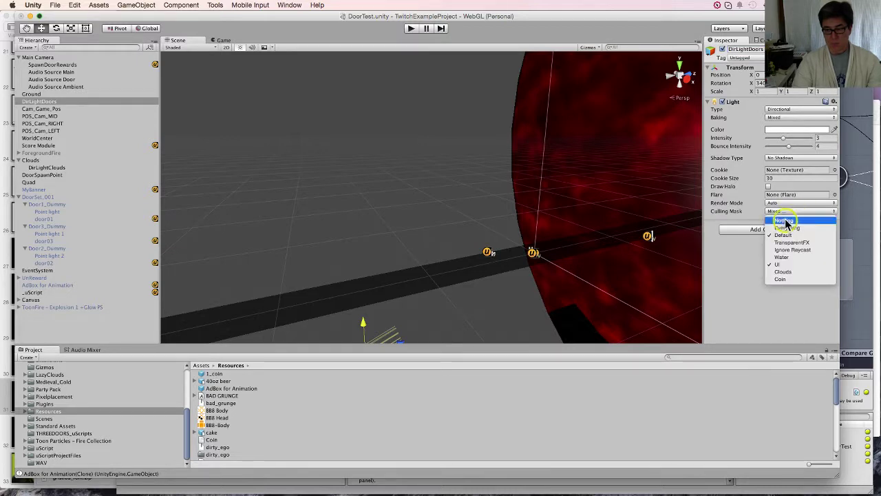
click(796, 260)
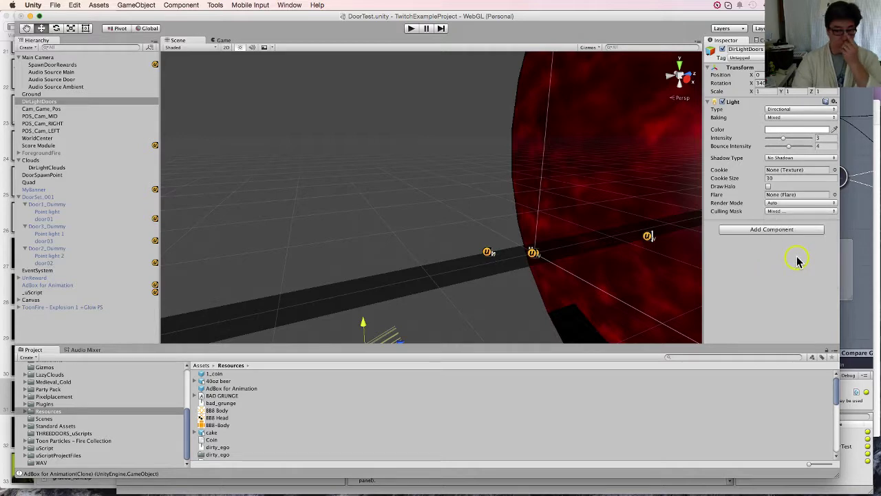
- Duplicate DirLightDoors and name the copy DirLightEverythingGeneral
key(super+d)
click(87, 105)
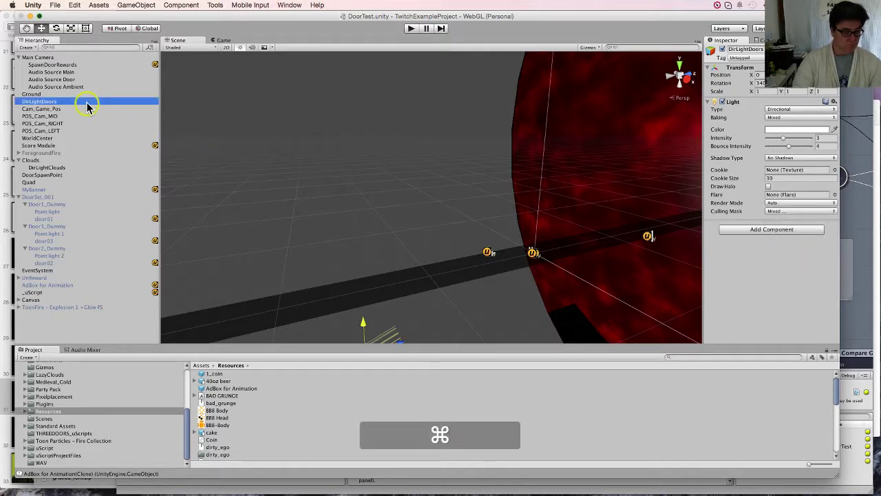
key(super+d)
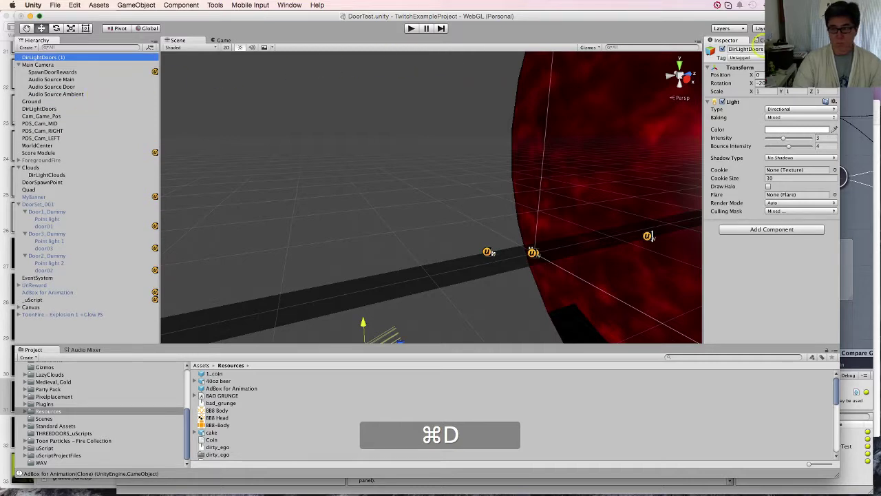
click(743, 49)
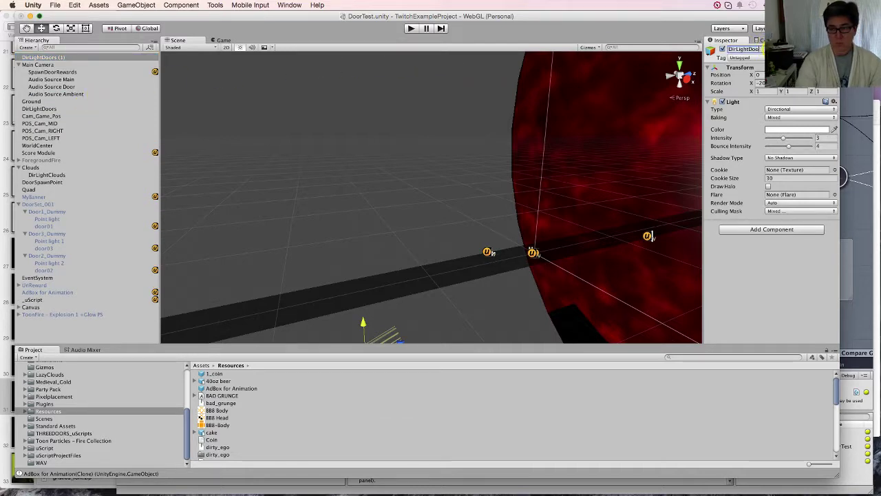
text(DirLightEvery)
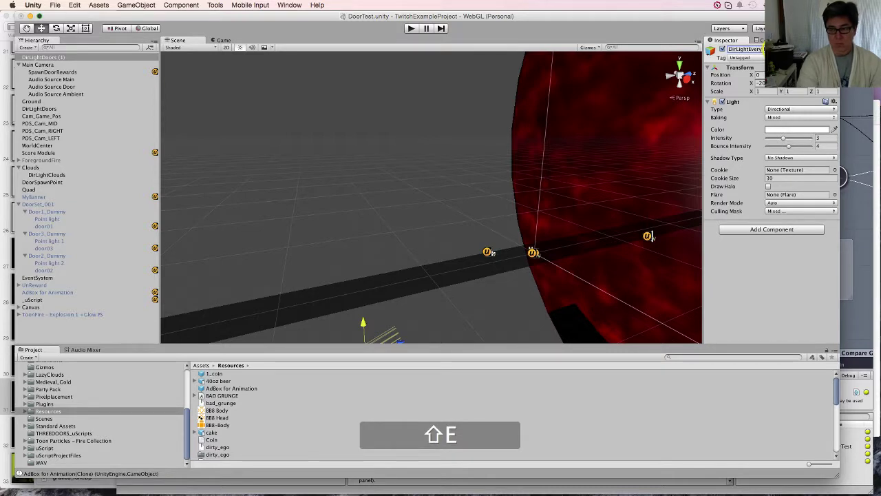
key(Return)
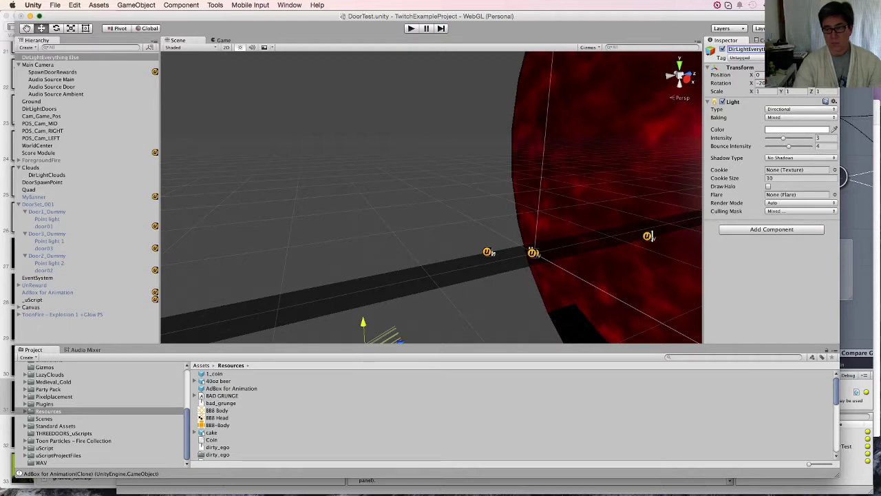
key(shift+Right)
key(shift+g)
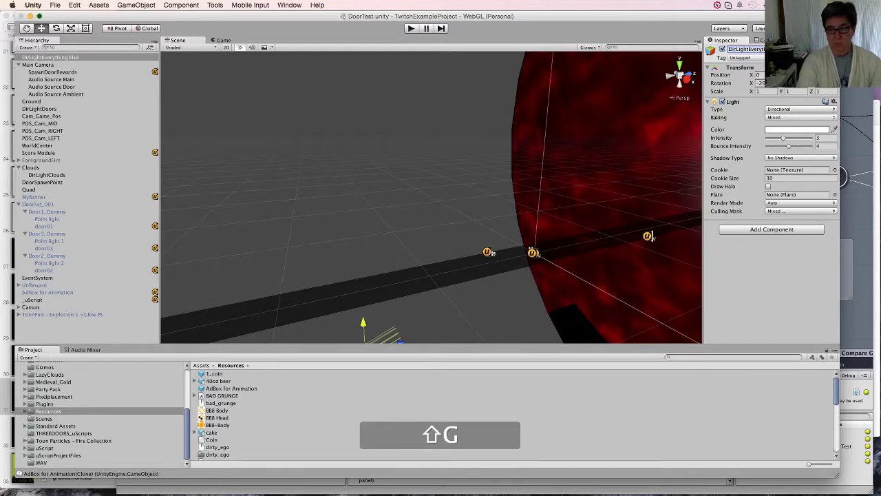
click(747, 58)
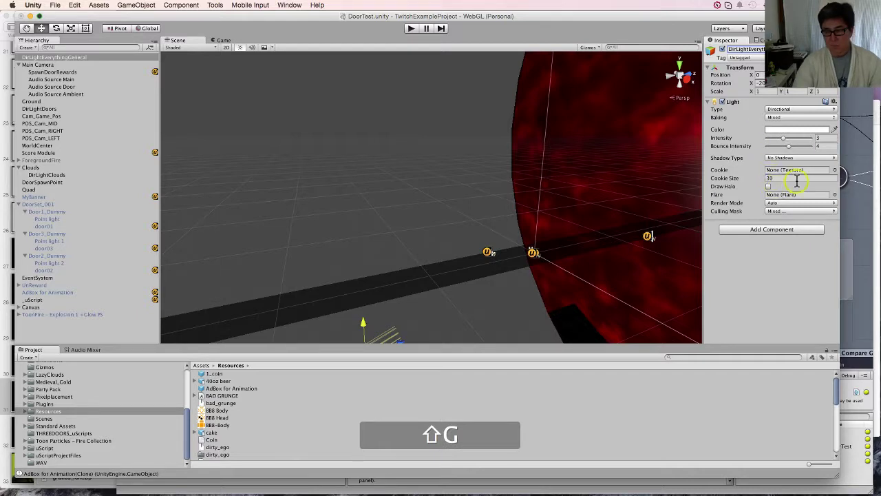
- Exclude the Default layer from the culling mask of DirLightEverythingGeneral and include the UI and Coin layers
click(800, 210)
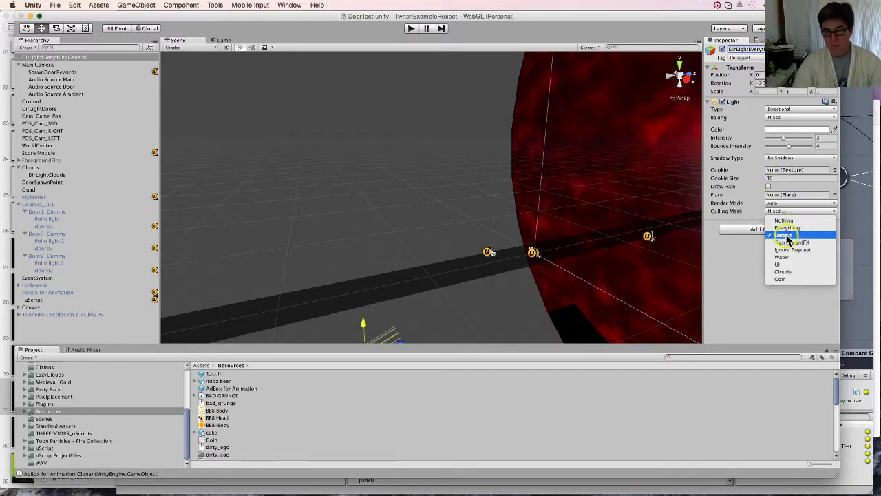
click(787, 236)
click(799, 212)
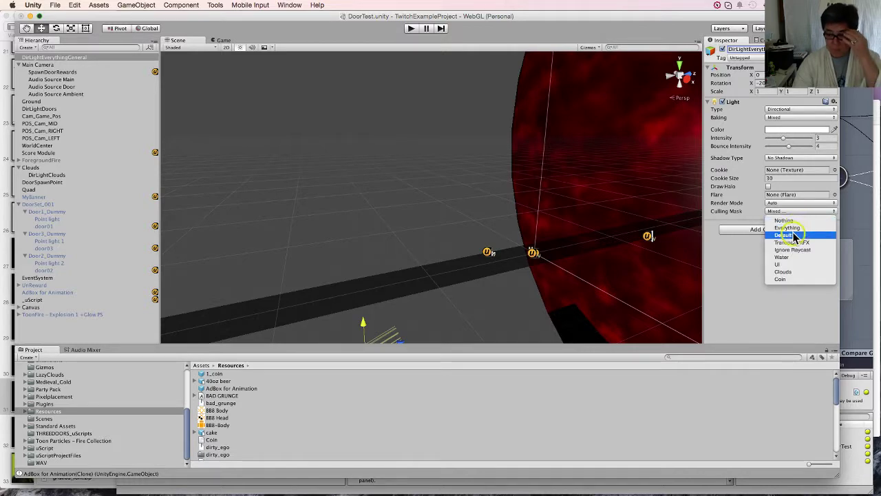
click(797, 265)
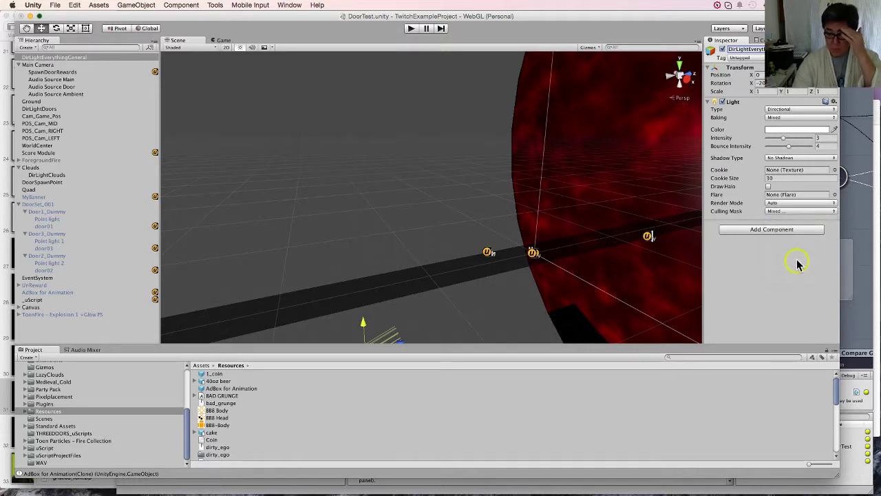
click(796, 213)
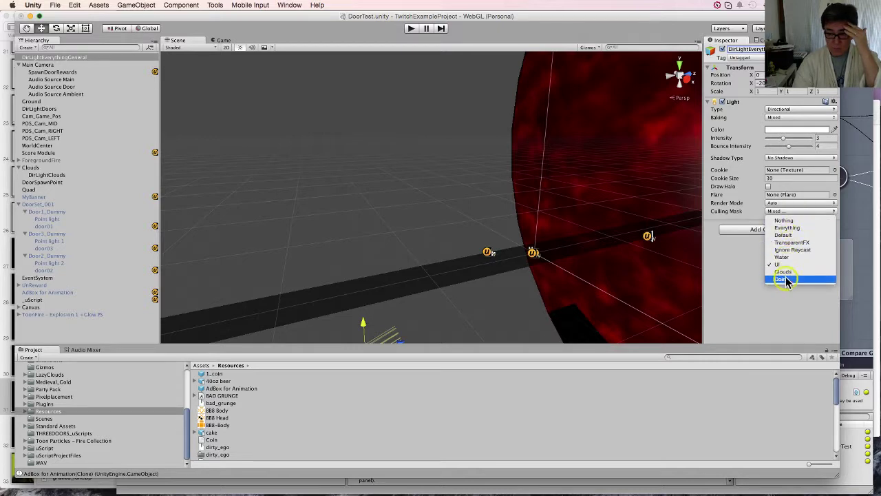
click(789, 281)
click(800, 211)
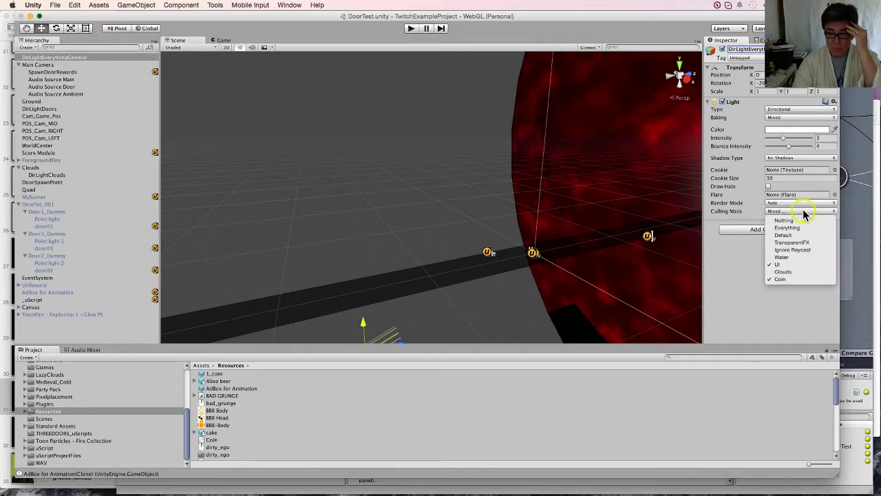
click(799, 249)
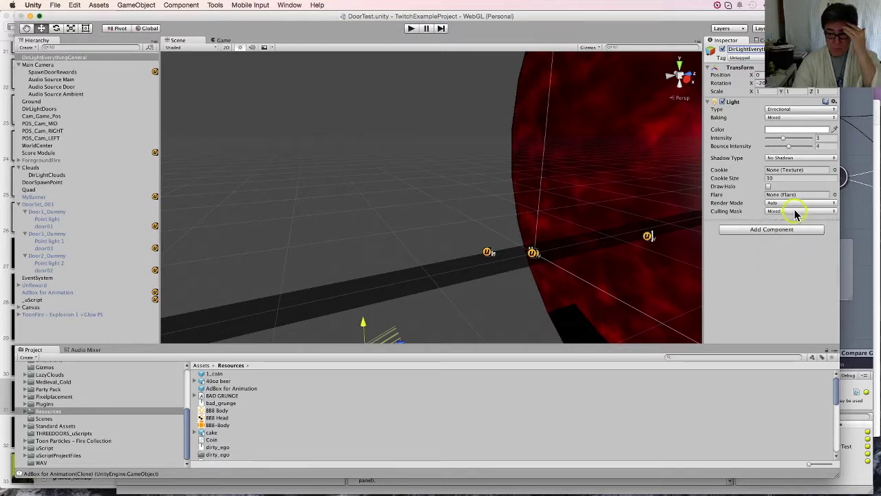
click(799, 211)
click(792, 249)
click(798, 211)
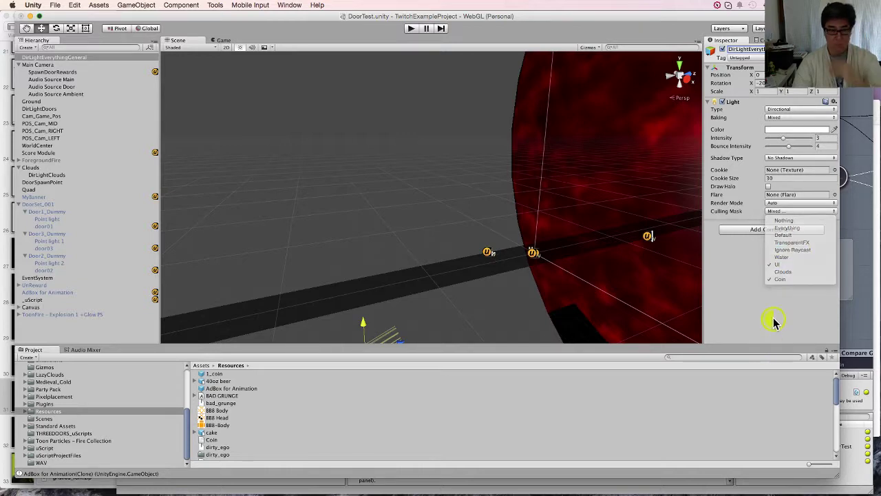
click(312, 258)
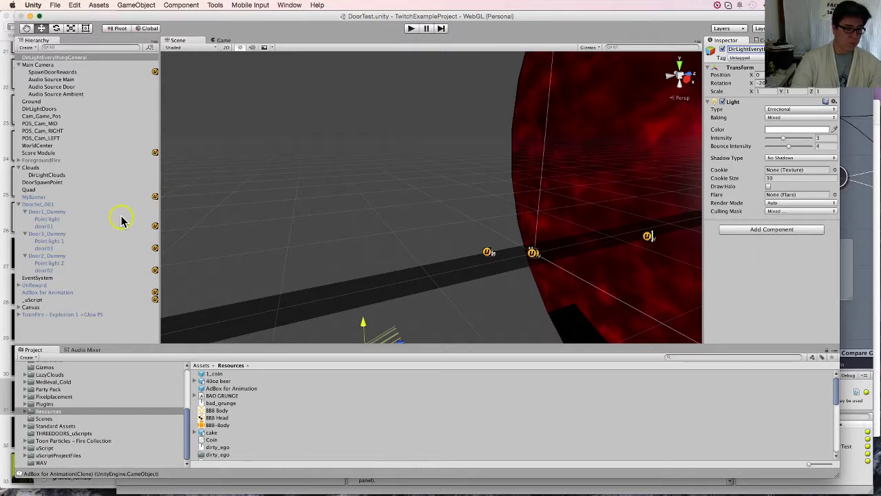
- Include the TransparentFX layer in the culling mask of DirLightEverythingGeneral
click(791, 211)
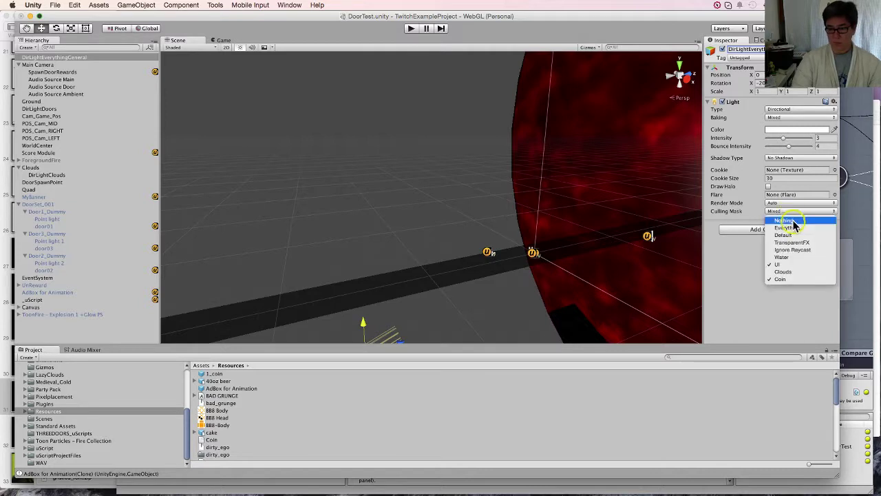
click(792, 242)
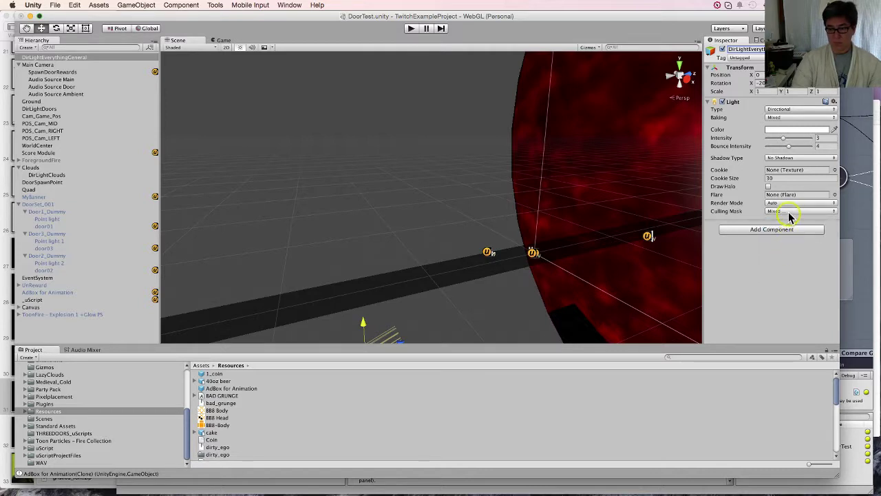
click(791, 214)
click(792, 323)
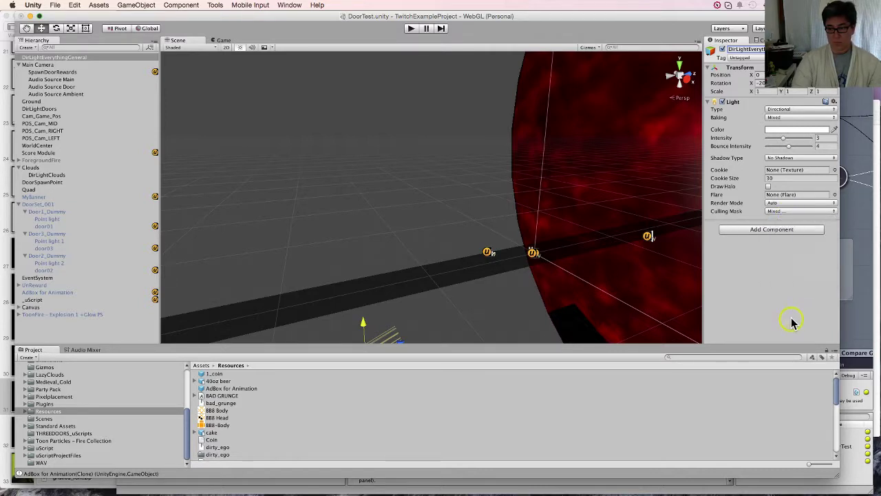
- Rename user layer 9 as Doors in the project's layer list and look at the 1_coin prefab
click(805, 58)
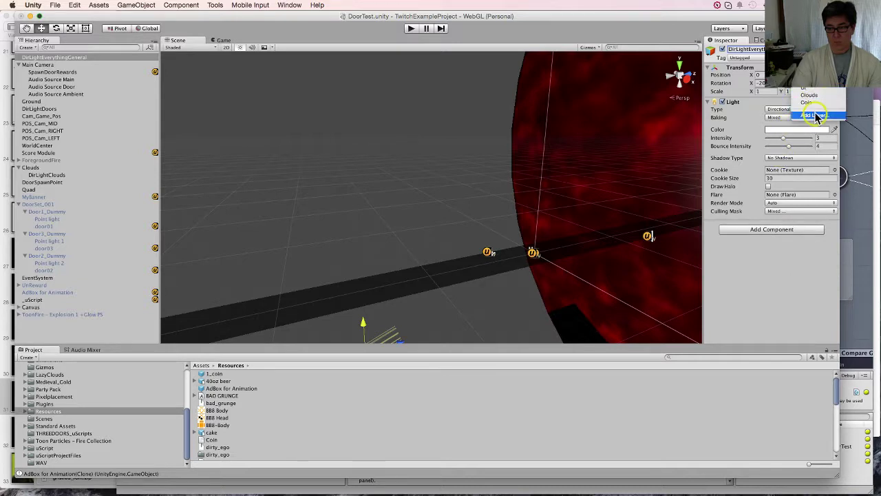
click(816, 117)
click(789, 173)
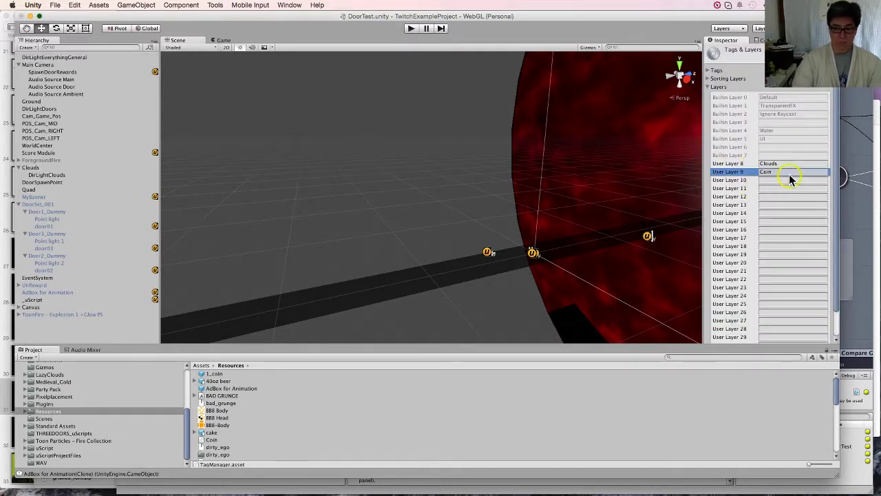
click(789, 174)
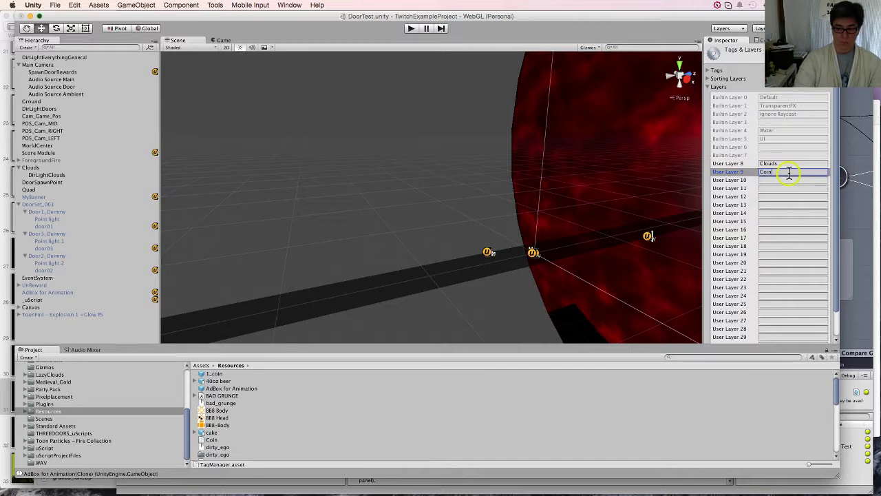
text(Doors)
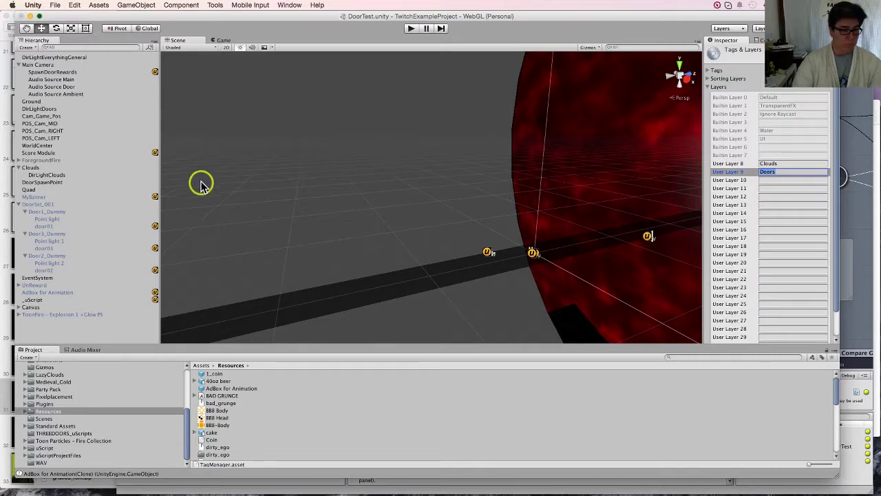
click(214, 374)
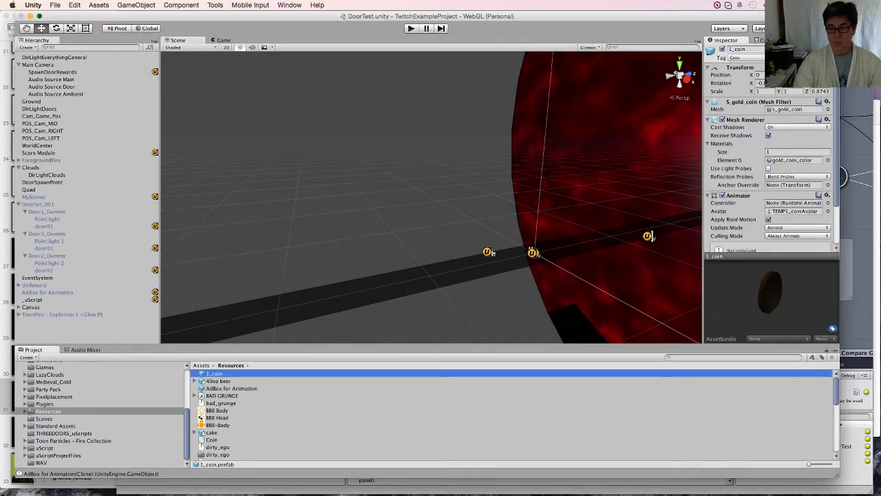
- Assign door01, door03 and door02 of DoorSet_001 to the Doors layer
click(73, 212)
click(73, 226)
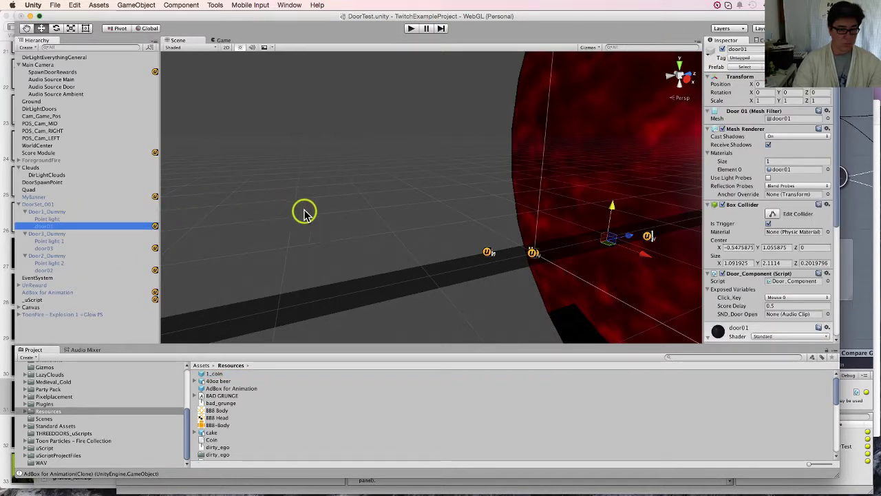
click(809, 58)
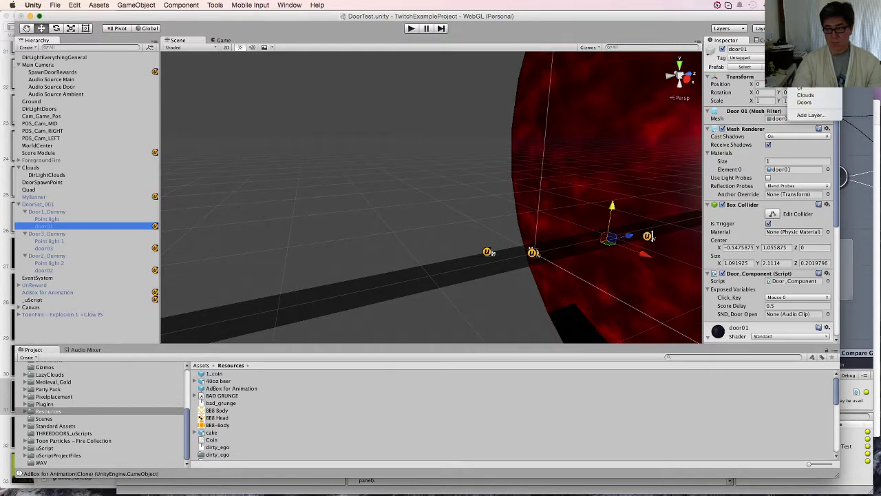
click(805, 102)
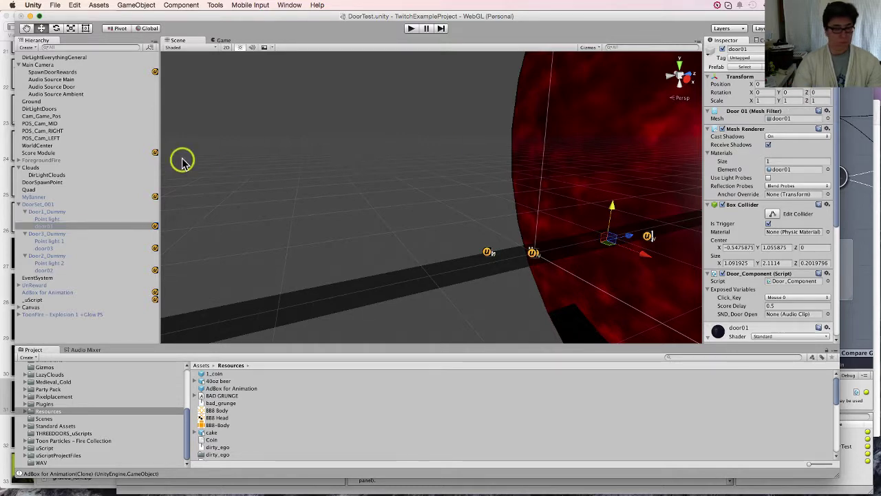
click(68, 247)
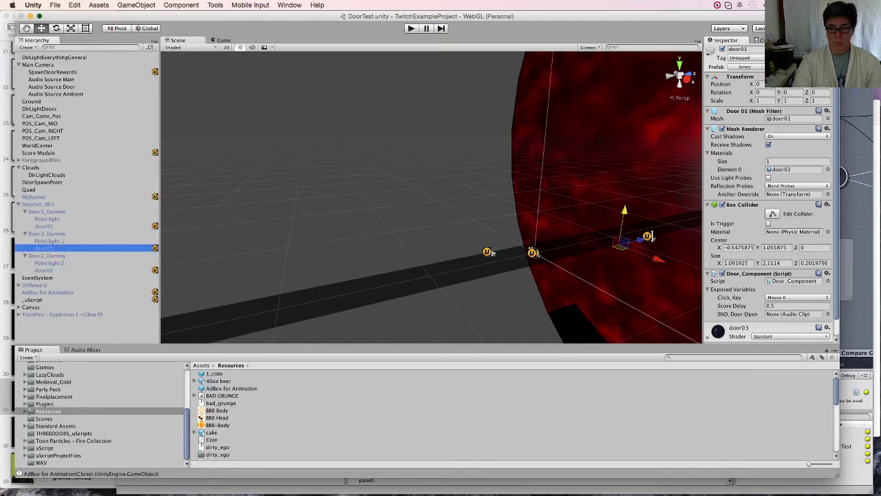
click(809, 58)
click(804, 102)
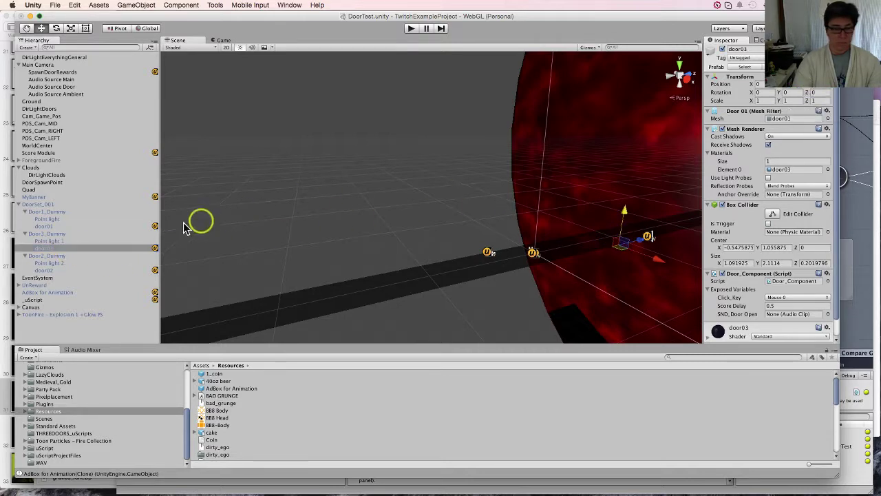
click(50, 270)
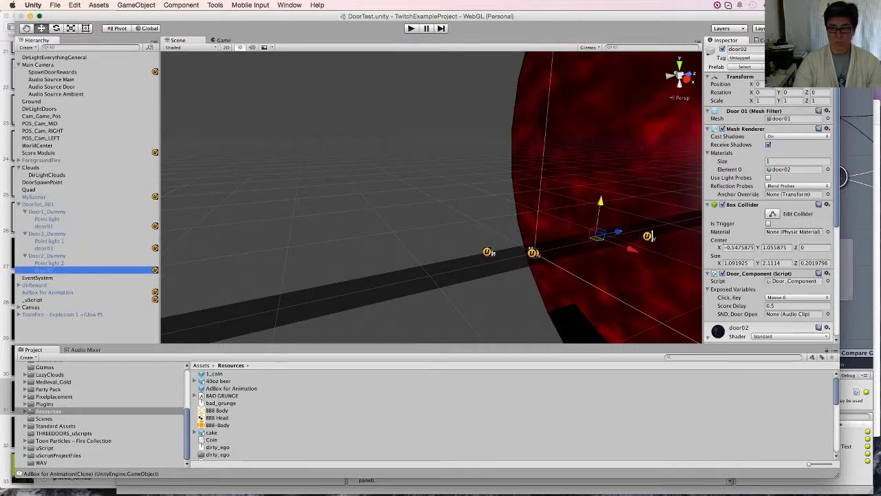
click(809, 58)
click(804, 100)
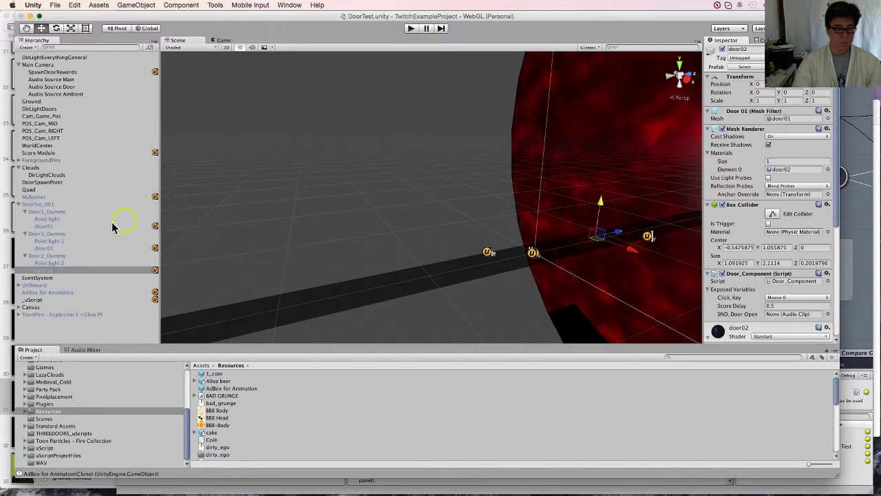
- Activate the DoorSet_001 object in the scene and look at door02
click(52, 204)
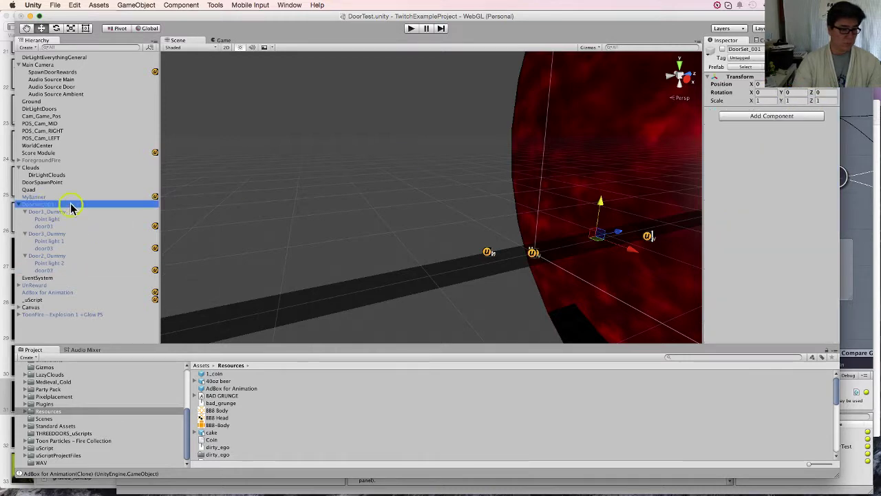
click(722, 48)
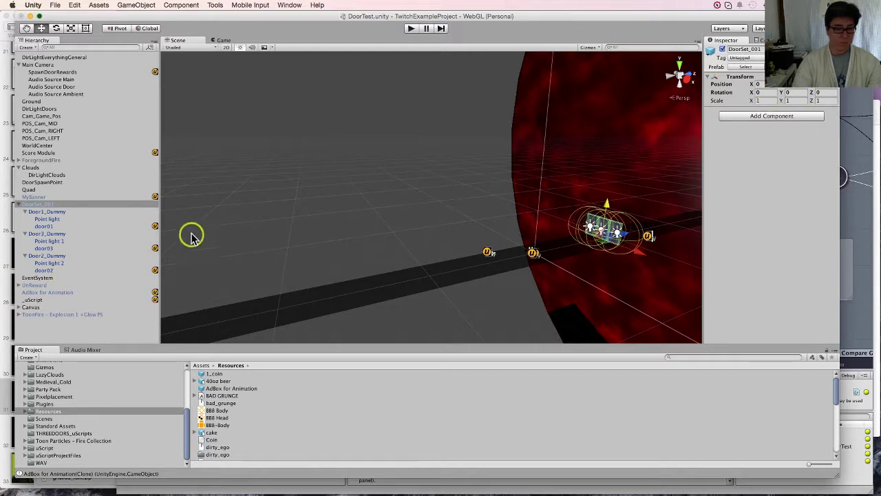
click(67, 270)
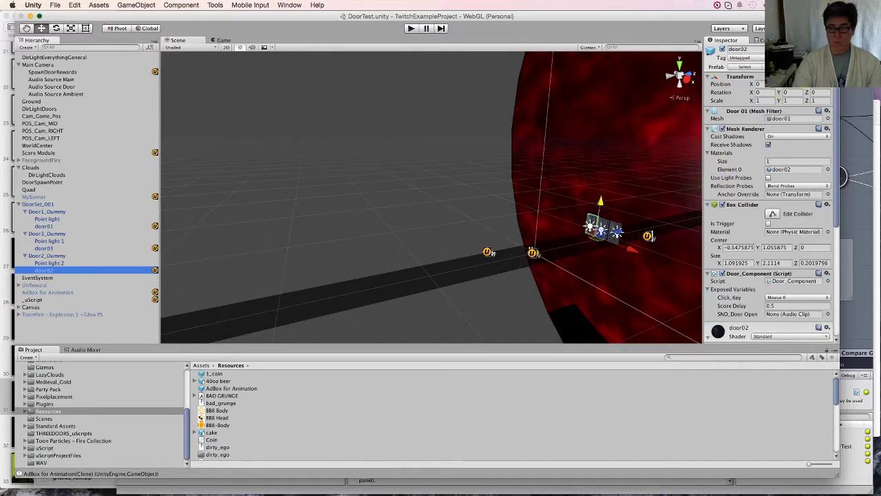
- Limit the culling mask of Point light 2 under Door2_Dummy to the Doors layer only
click(68, 263)
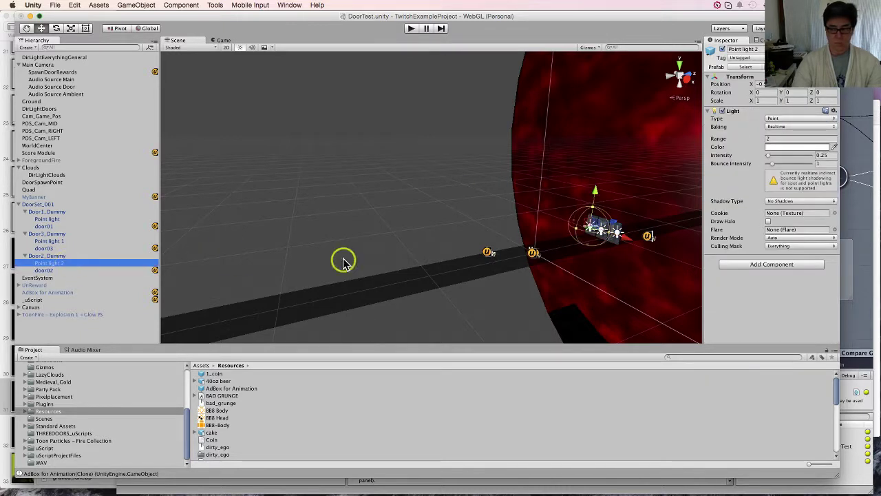
click(789, 246)
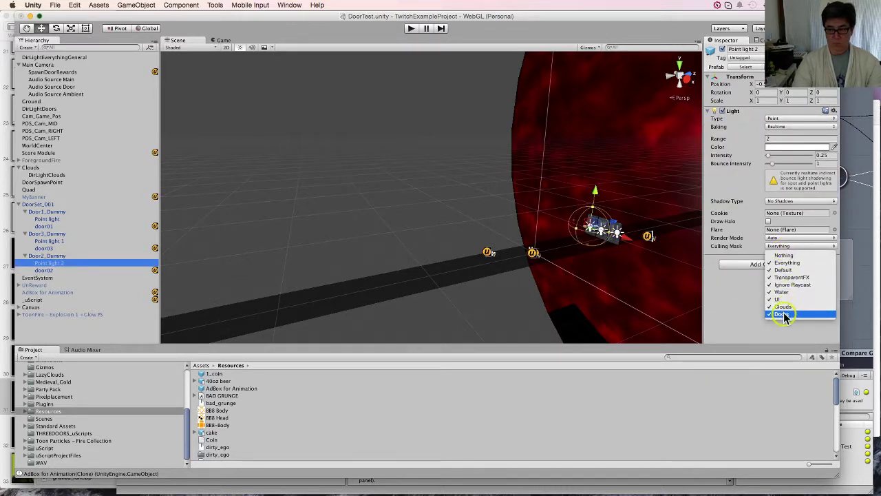
click(783, 310)
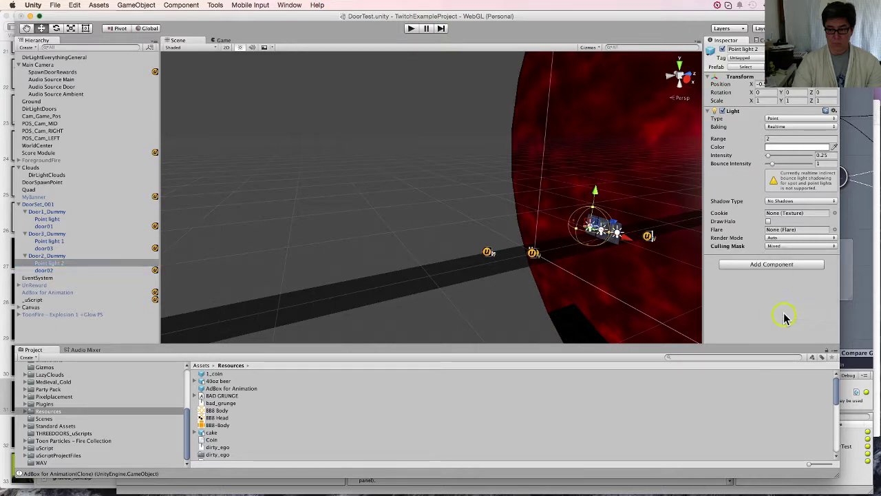
click(792, 248)
click(784, 254)
click(788, 246)
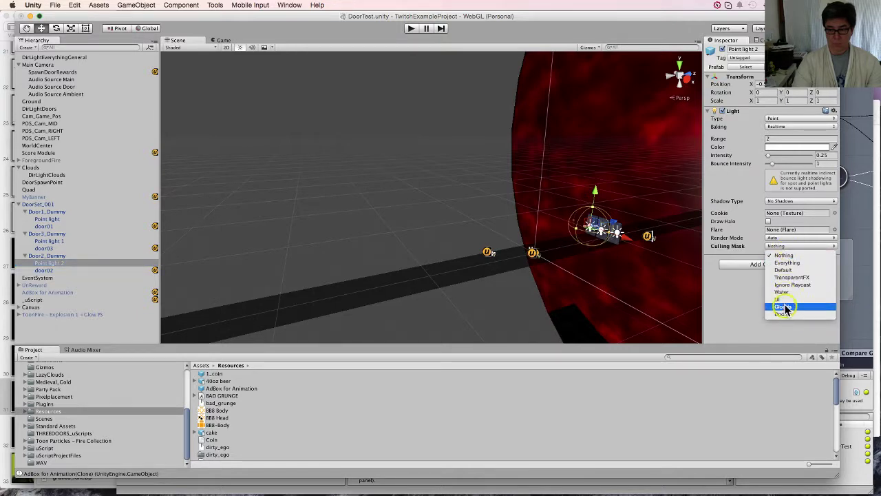
click(732, 307)
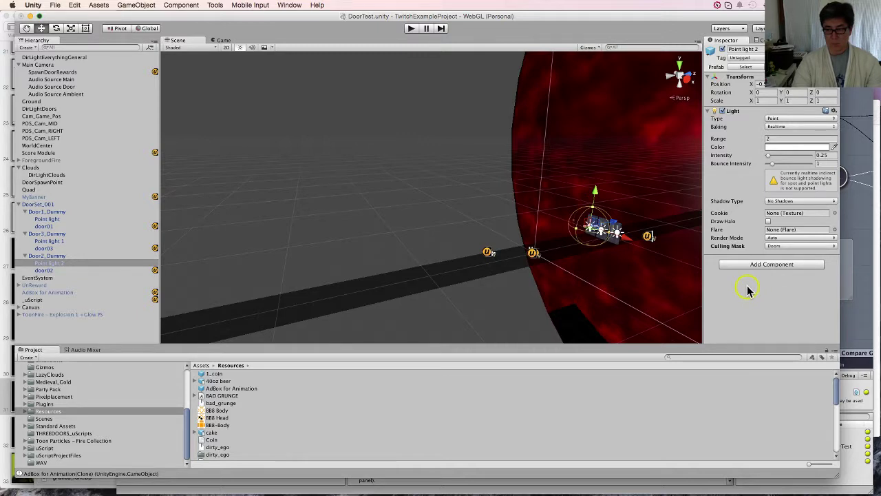
- Delete the three point lights under the door dummies of DoorSet_001 and select DoorSet_001
click(81, 263)
super+click(62, 241)
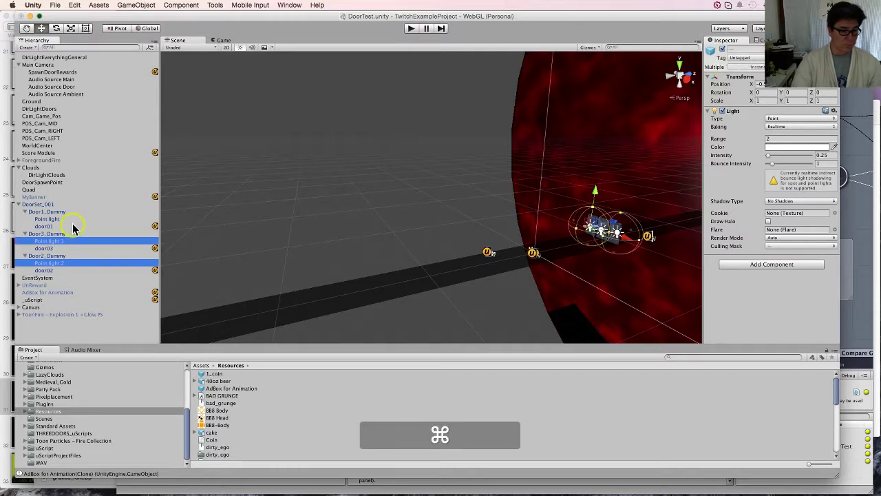
super+click(64, 219)
right_click(66, 219)
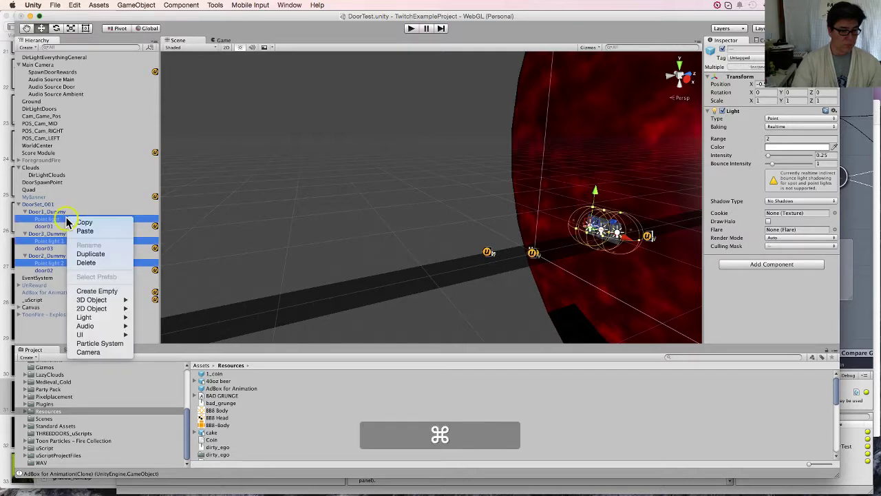
click(103, 261)
click(506, 170)
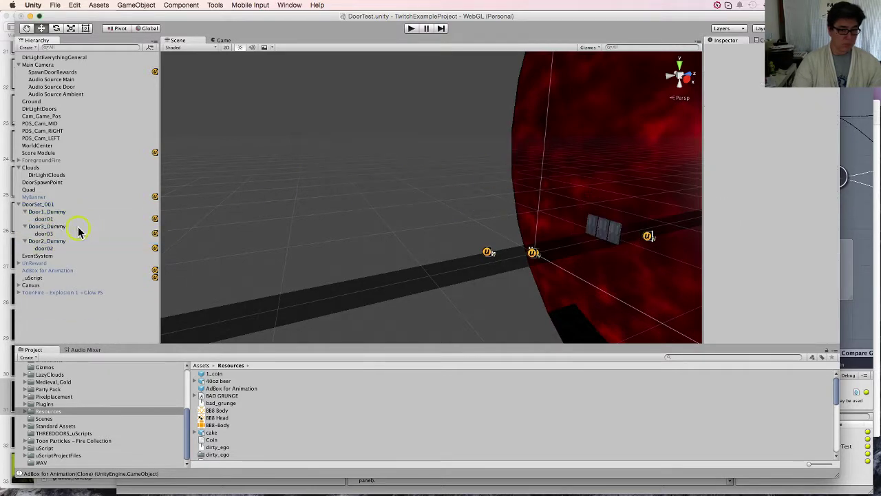
click(41, 205)
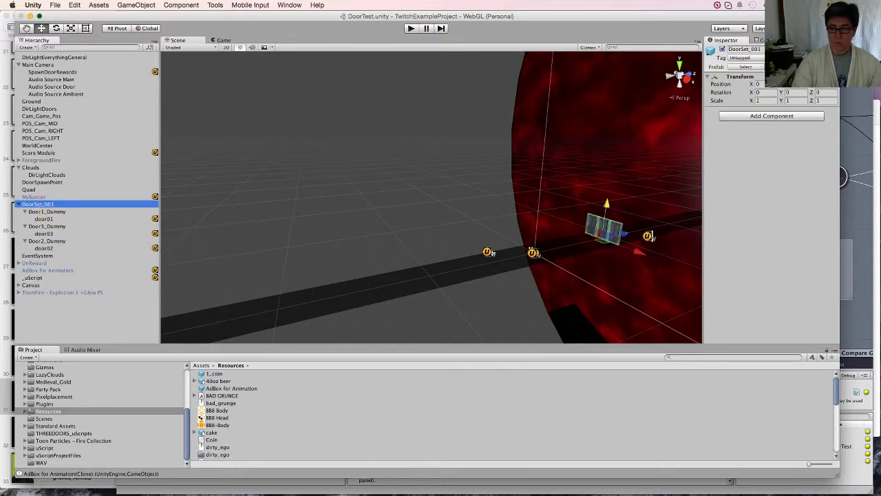
- Check the settings of door02, door03 and door01, and those of the DirLightEverythingGeneral light
click(67, 249)
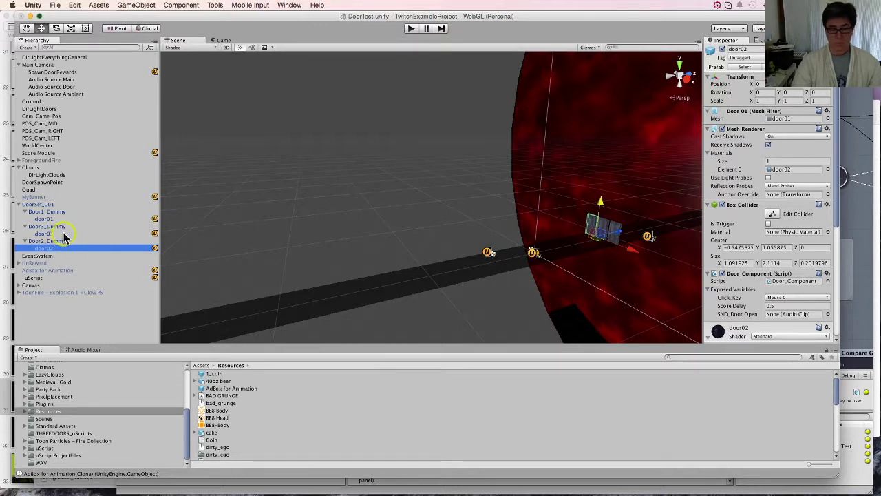
click(48, 234)
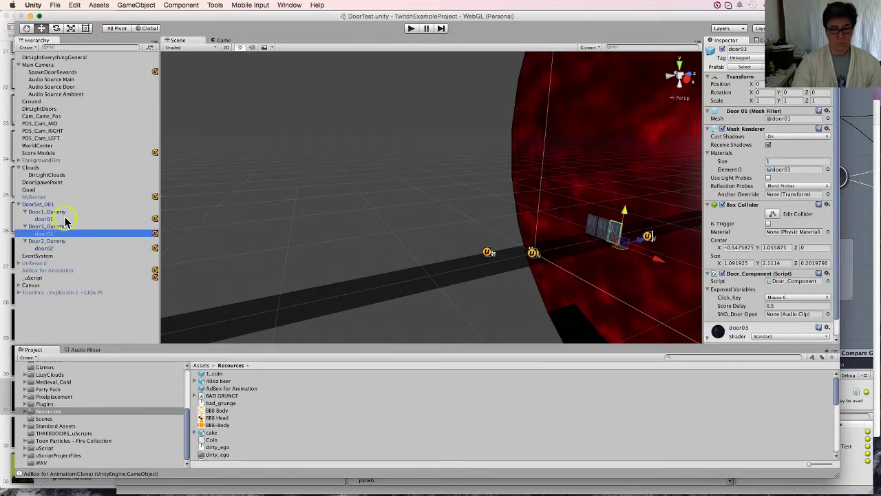
click(45, 219)
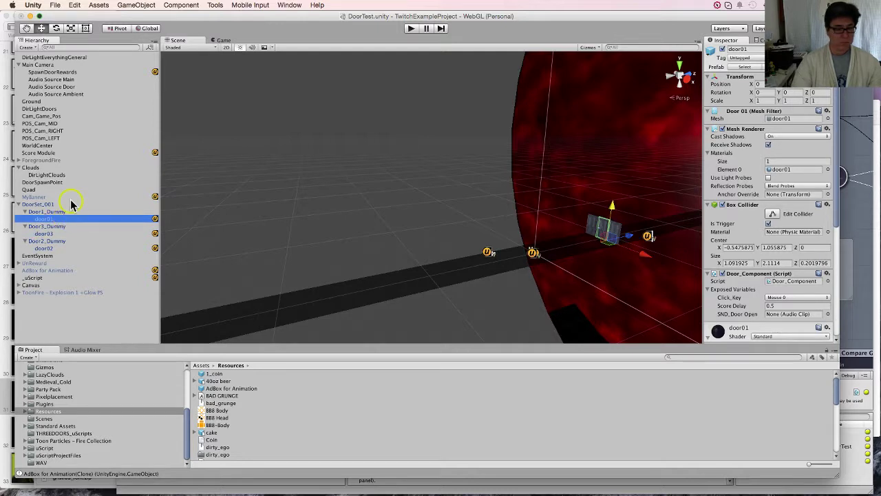
click(72, 58)
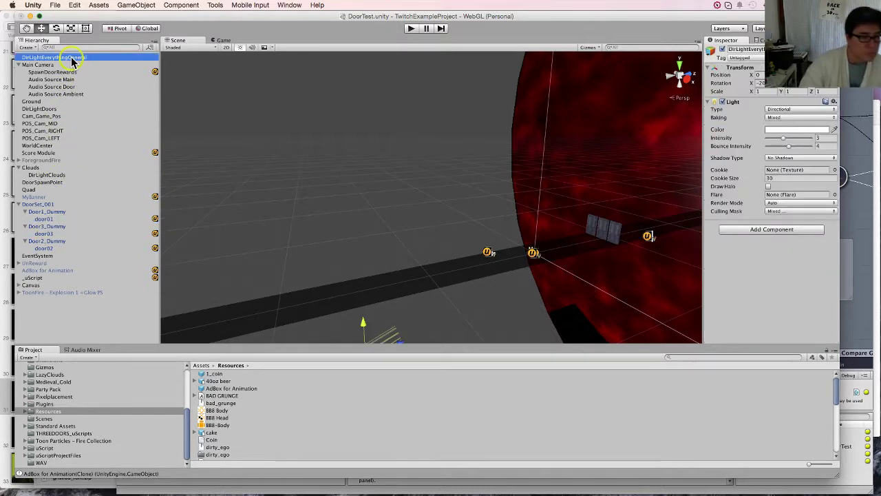
- Include the Doors layer alongside Default in the culling mask of DirLightDoors
click(69, 109)
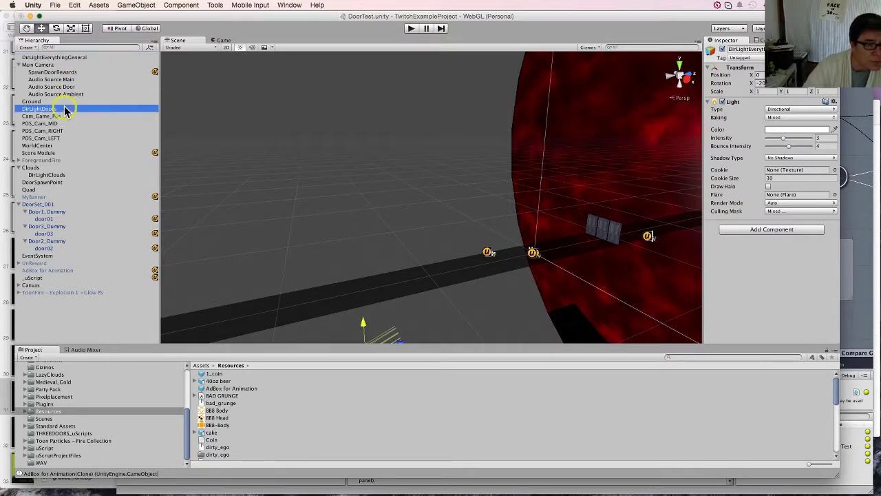
click(802, 211)
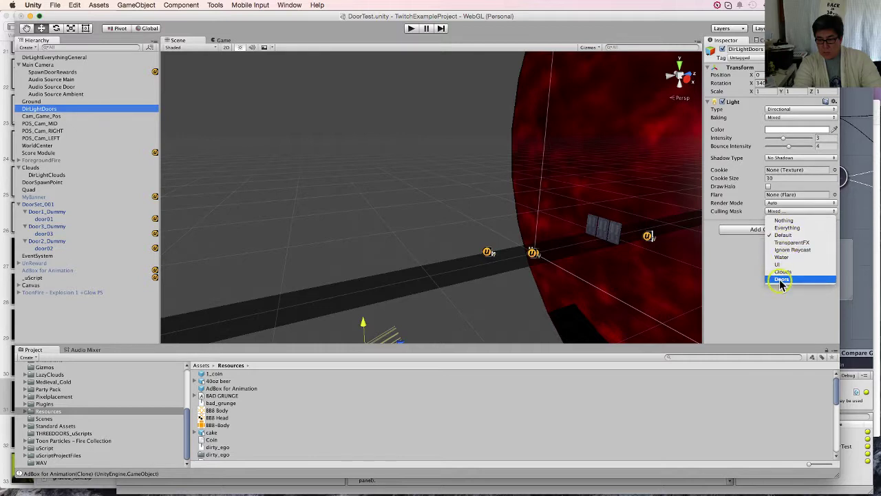
click(785, 279)
click(795, 212)
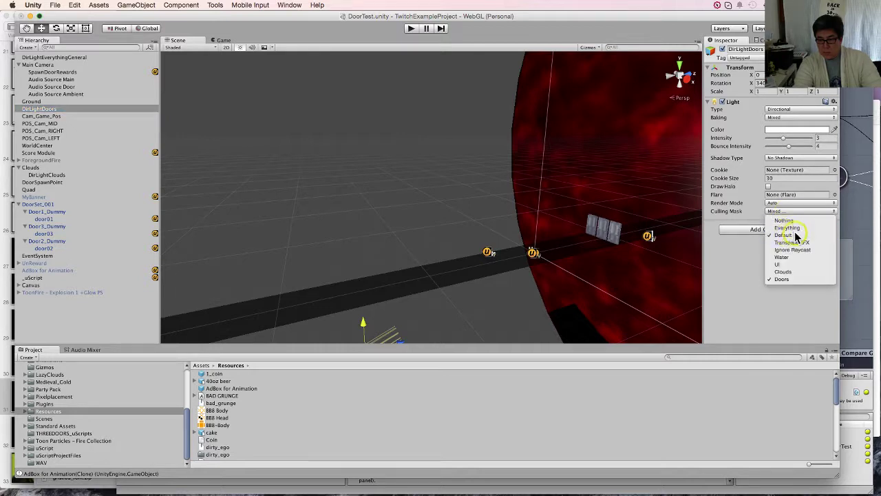
click(782, 231)
- Set the intensity of DirLightDoors to 4 and its bounce intensity to 0
drag(786, 140, 783, 139)
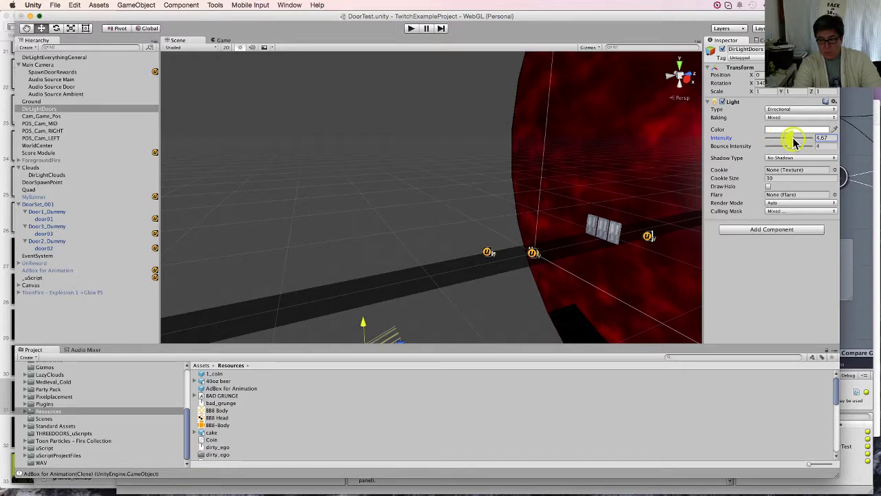
click(823, 138)
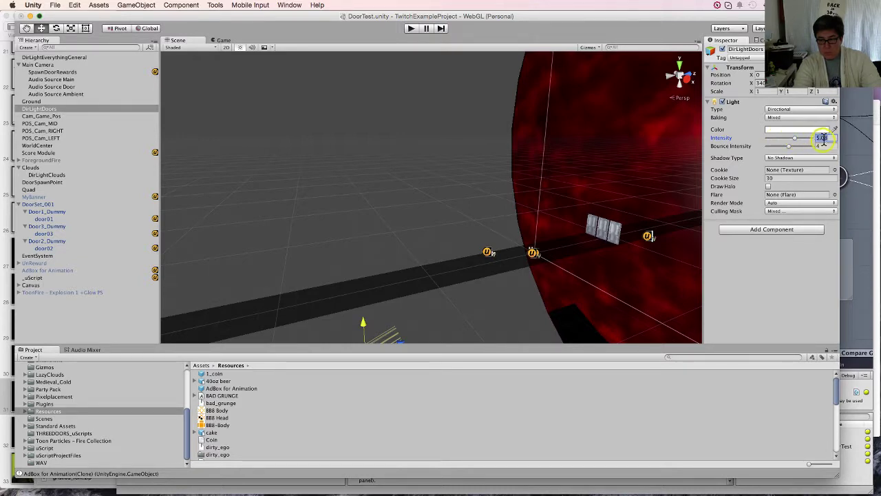
text(4)
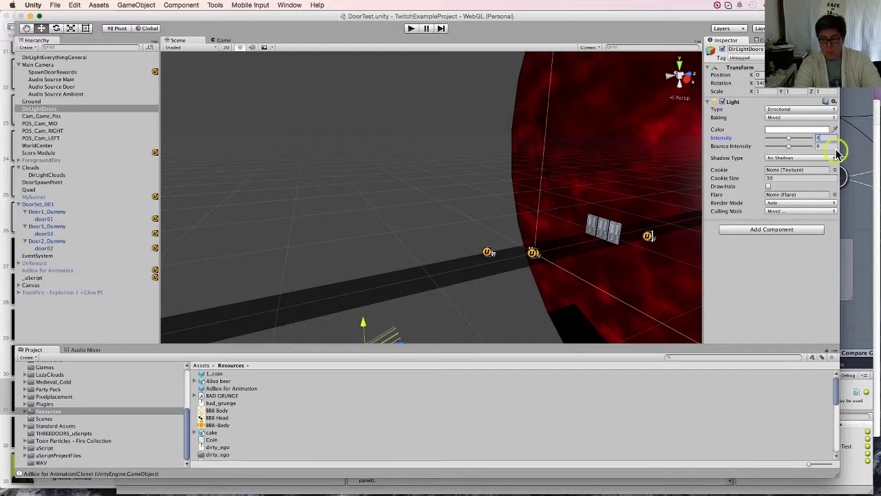
drag(790, 150, 810, 151)
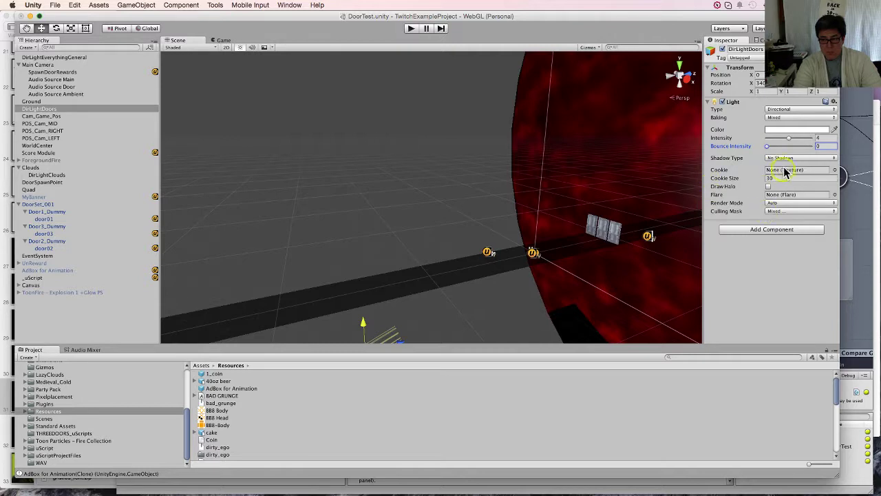
- Try Soft Shadows on DirLightDoors, and set its shadow type back to No Shadows
click(785, 159)
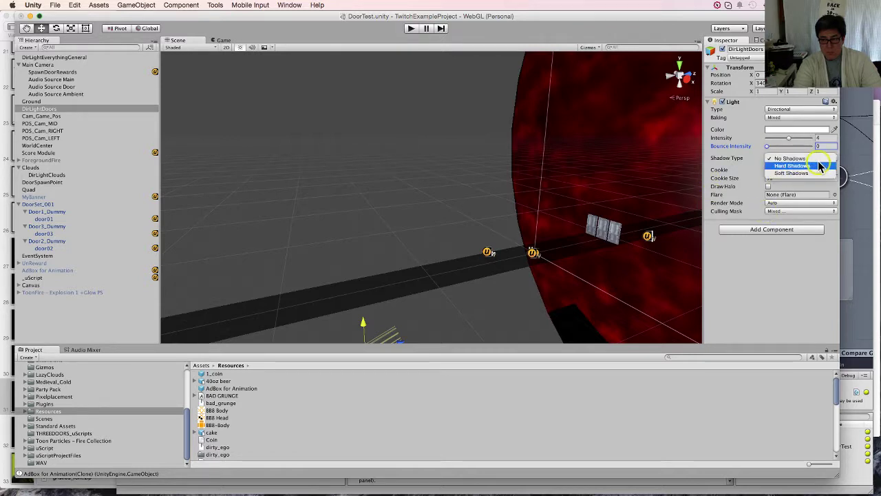
click(817, 173)
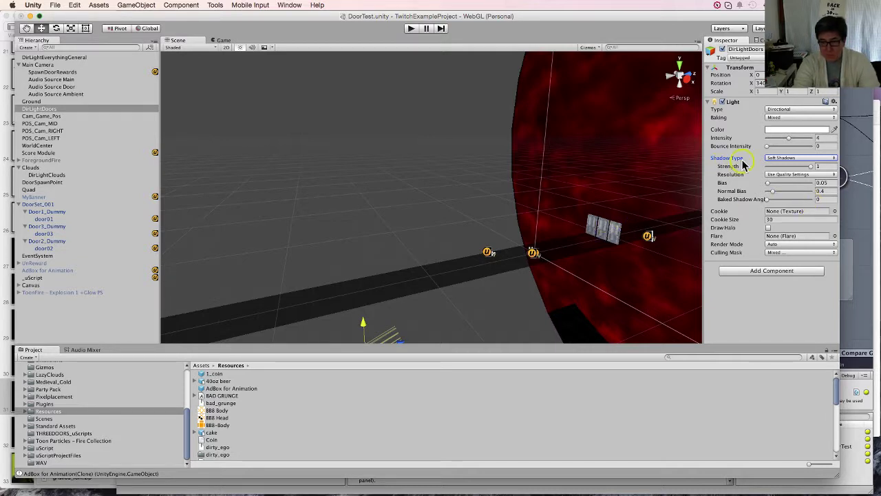
click(773, 161)
click(785, 143)
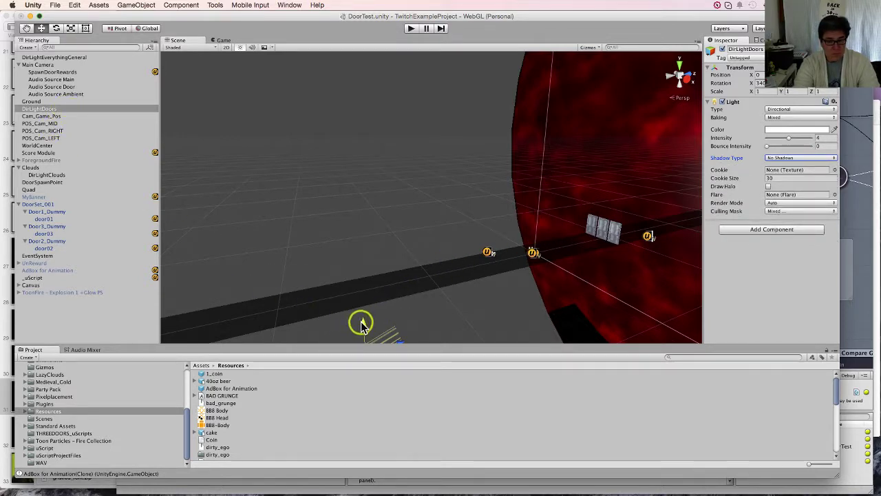
- Raise DirLightDoors high above the ground strip in the scene and rotate it
drag(362, 324, 353, 123)
click(126, 29)
click(56, 28)
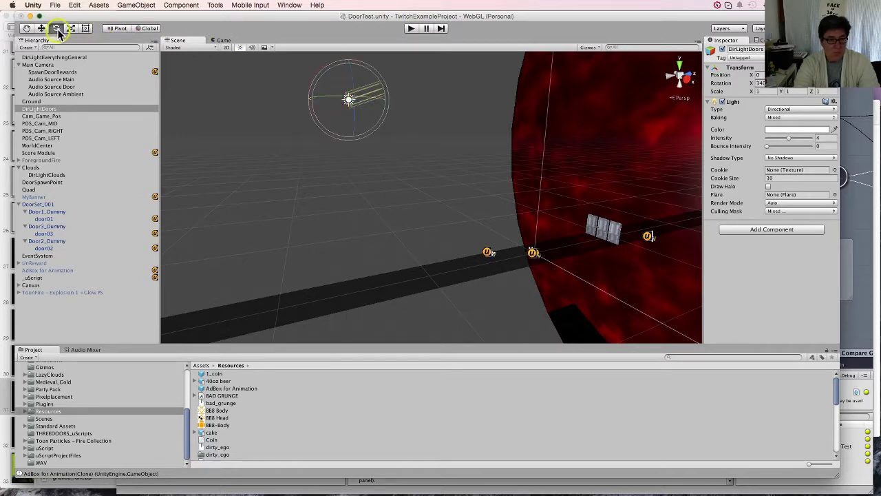
alt+drag(413, 118, 476, 175)
drag(331, 142, 413, 78)
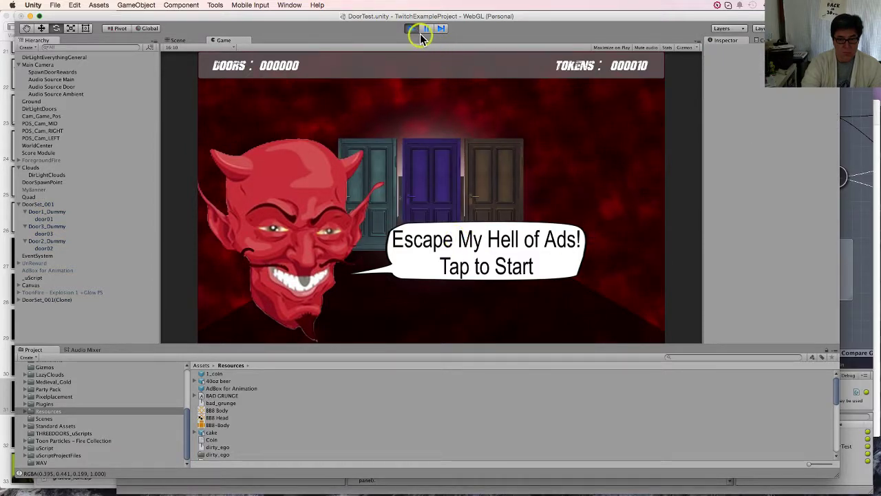
- Test the running game past its start screen to judge the door lighting, and stop it
click(565, 231)
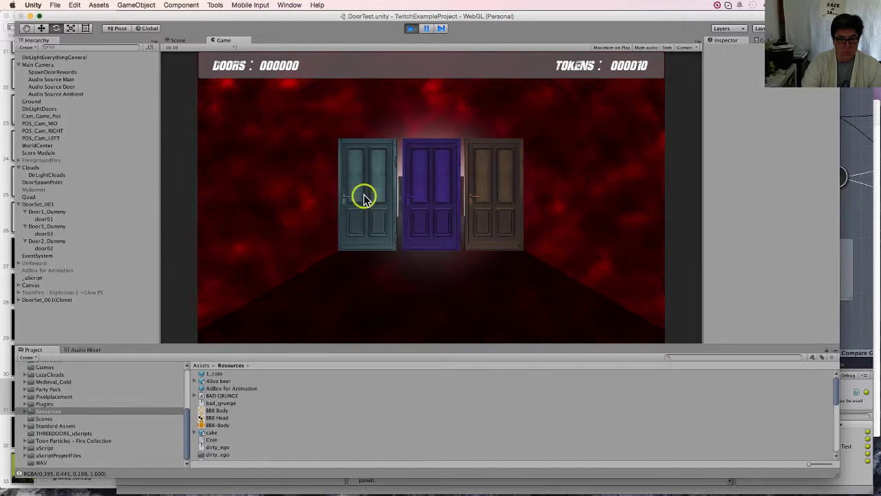
click(400, 31)
- Assign DoorSet_001 and all its child objects to the Doors layer, and deactivate DoorSet_001 in the scene
click(67, 205)
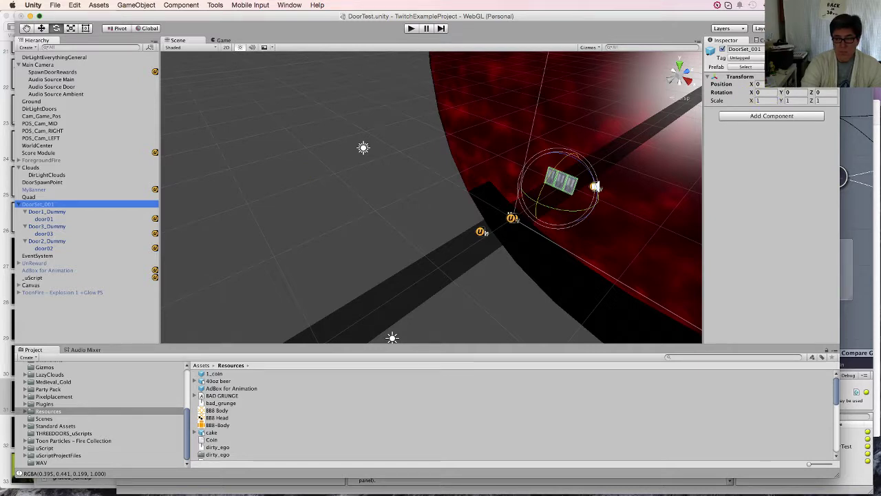
click(791, 58)
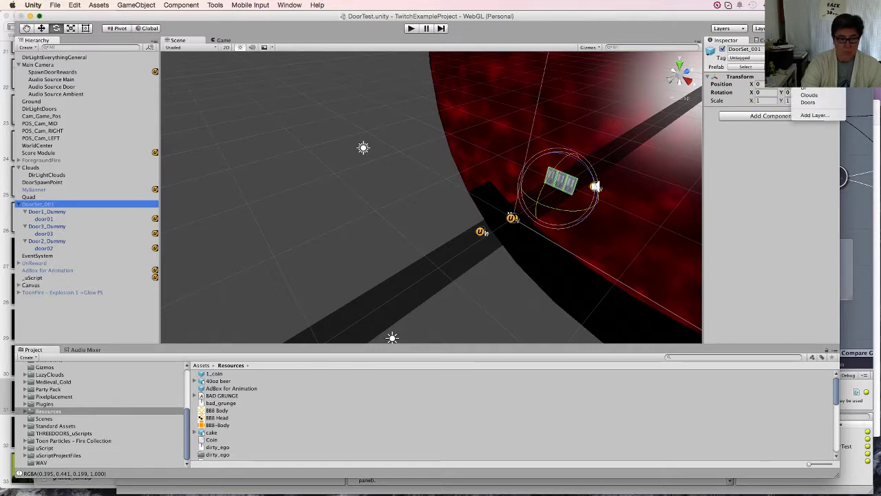
click(808, 102)
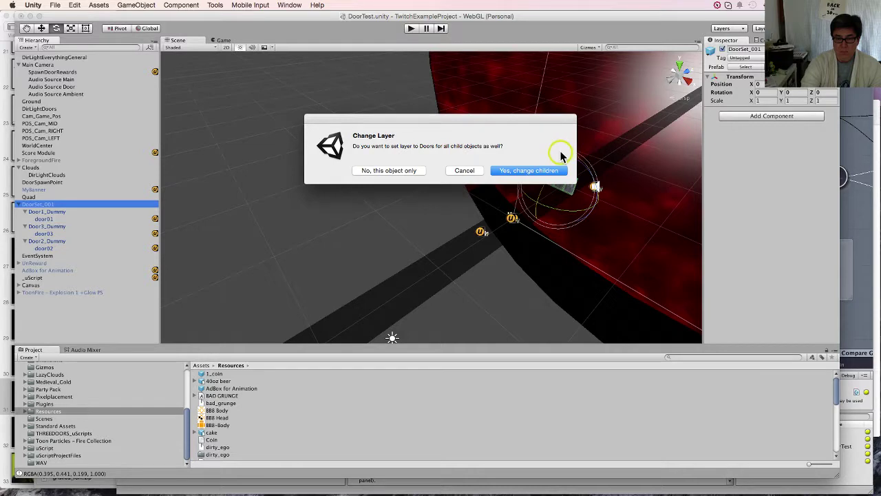
click(517, 170)
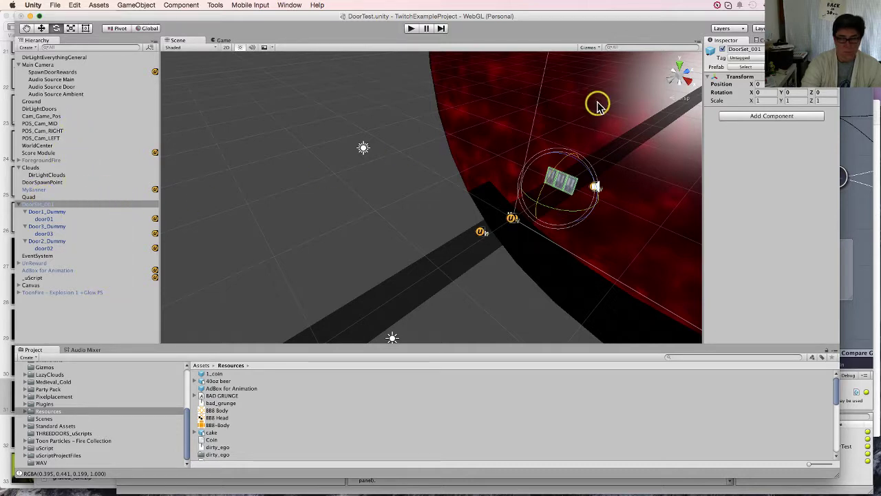
click(723, 49)
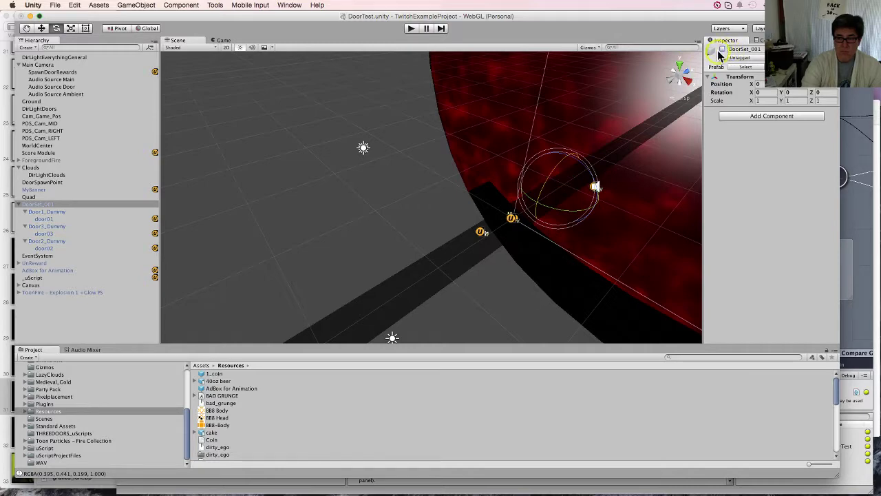
- Run the game twice with DoorSet_001 deactivated to check the lighting on the spawned doors, stopping it each time
click(411, 29)
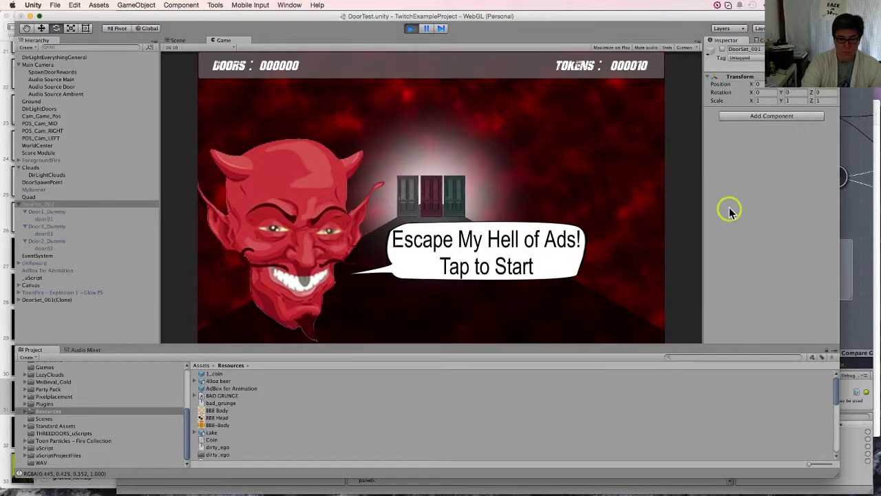
click(499, 195)
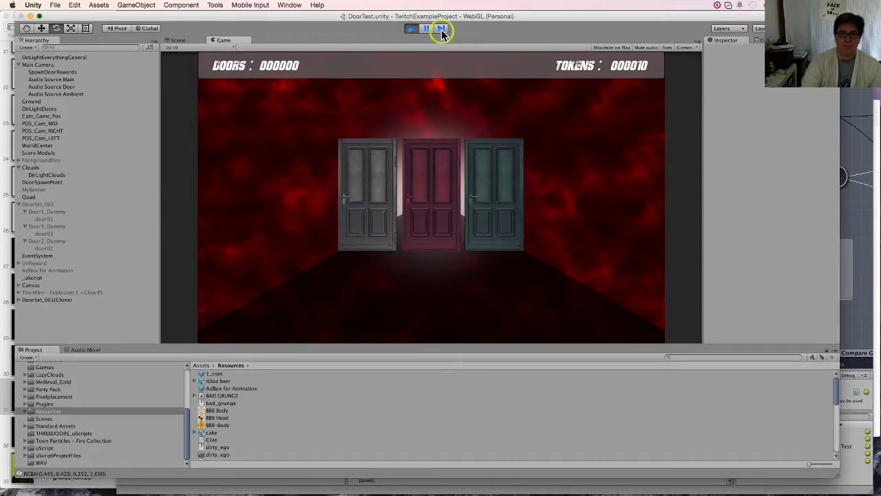
click(411, 29)
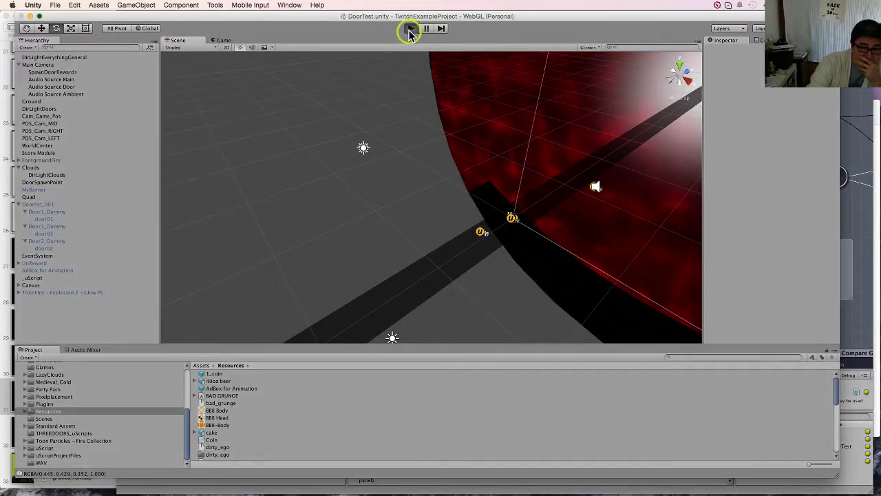
click(409, 29)
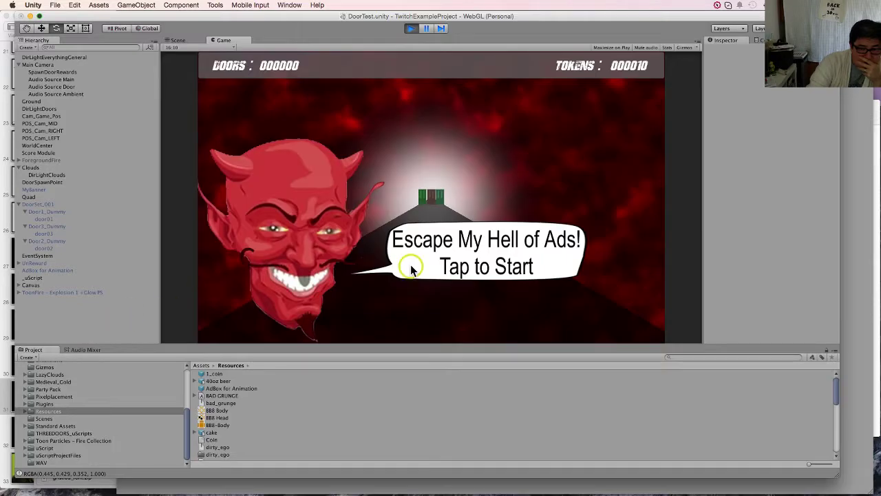
key(super+p)
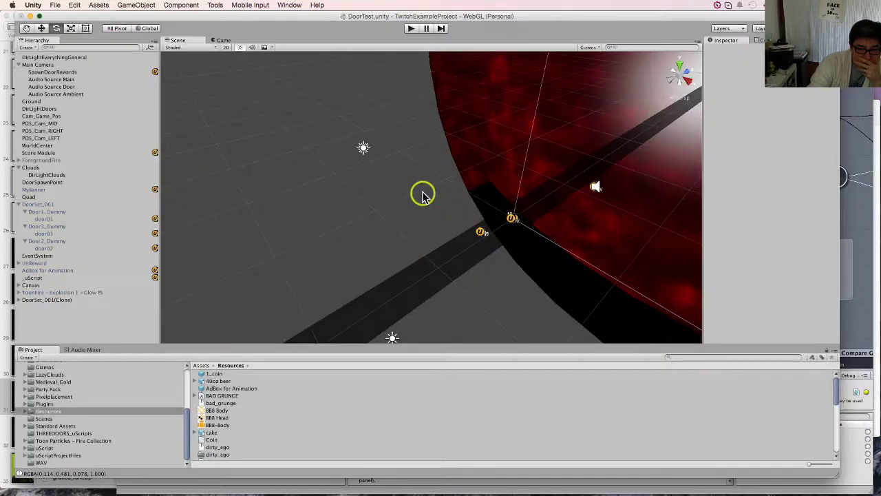
- Examine the random color and door click nodes of the Door graph in the uScript editor, and return to the scene
click(852, 232)
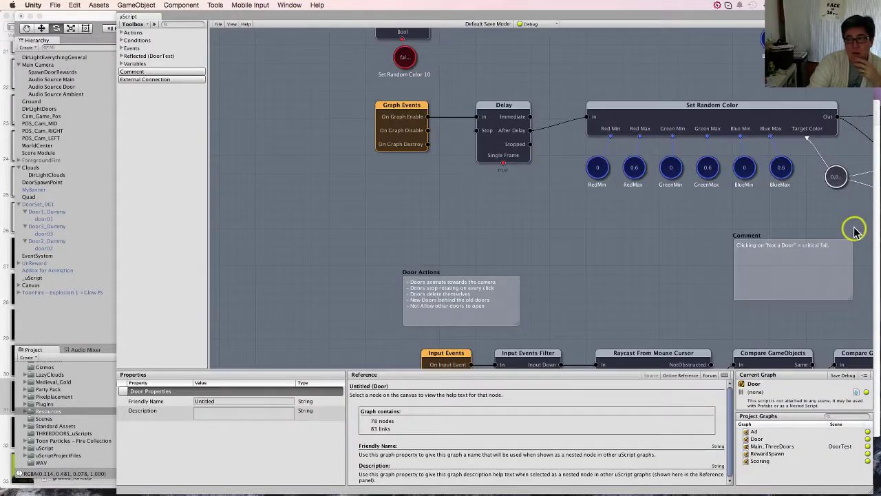
middle_drag(733, 238, 482, 220)
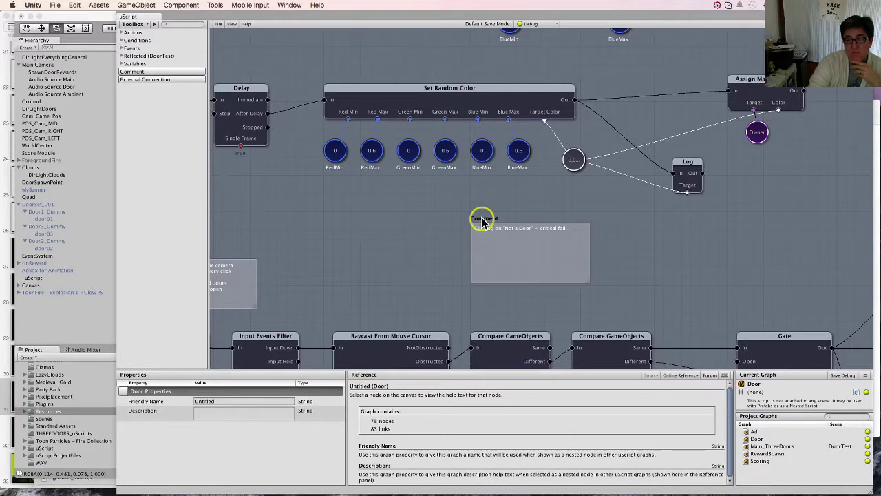
middle_drag(436, 238, 518, 160)
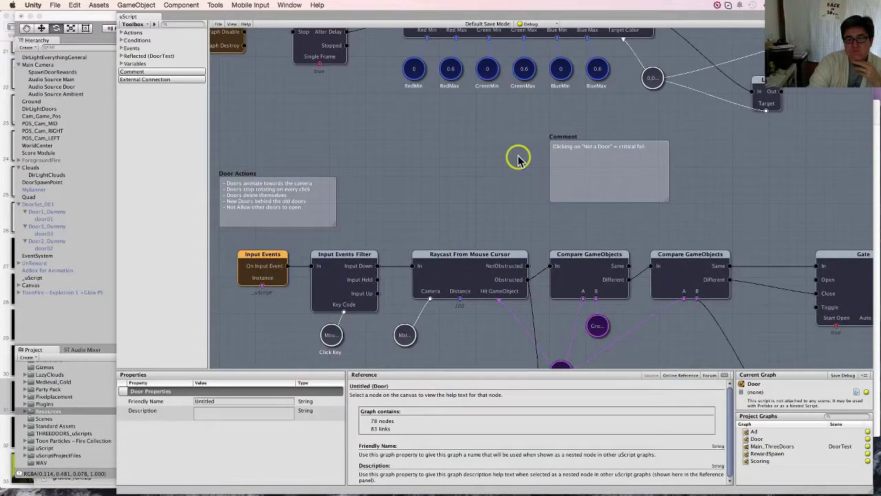
click(88, 322)
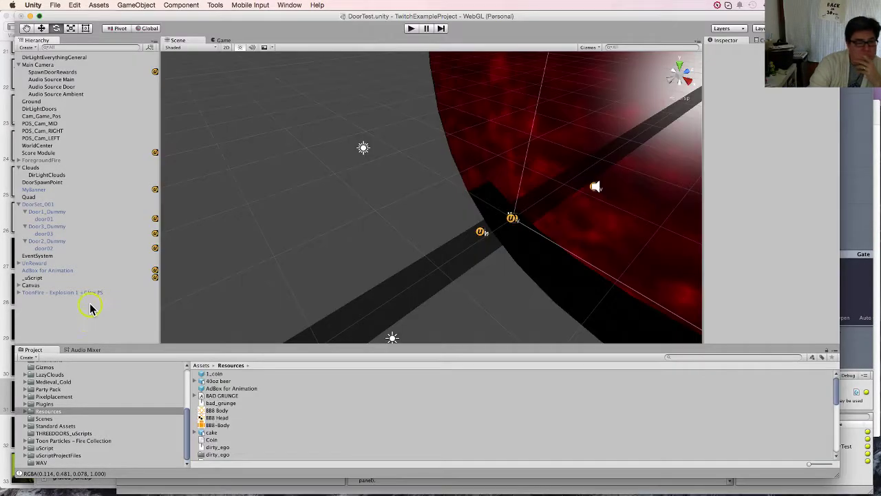
- Select door01 under Door1_Dummy, save the scene, and play the game past its start screen to check the doors
click(78, 219)
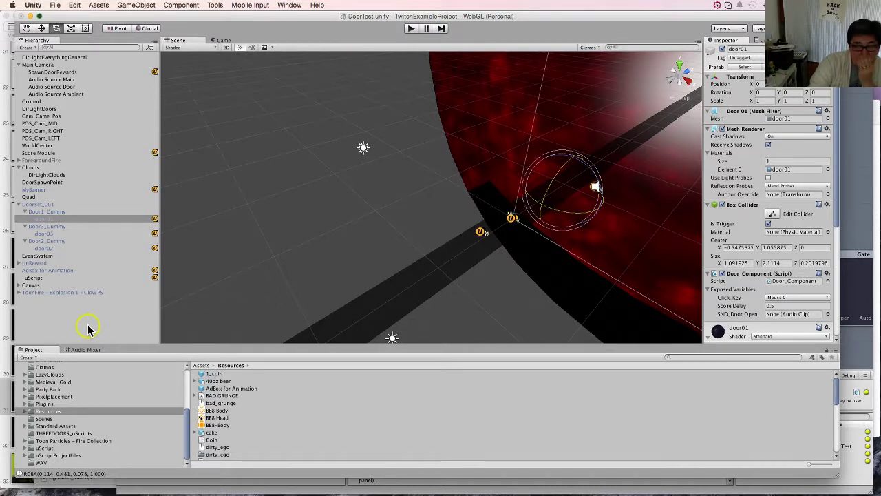
key(super+s)
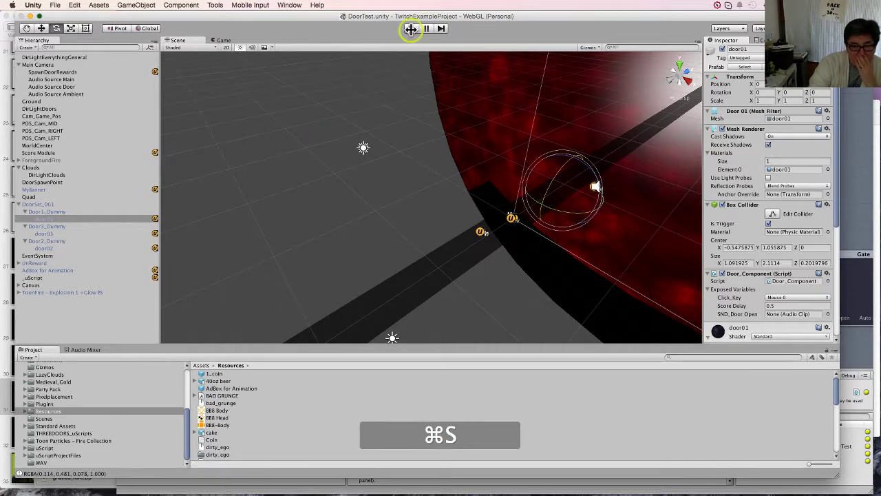
click(410, 29)
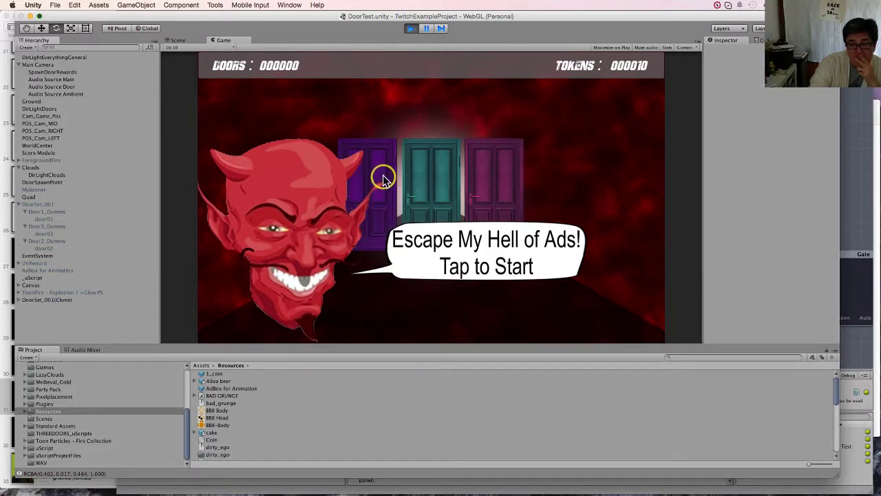
click(383, 178)
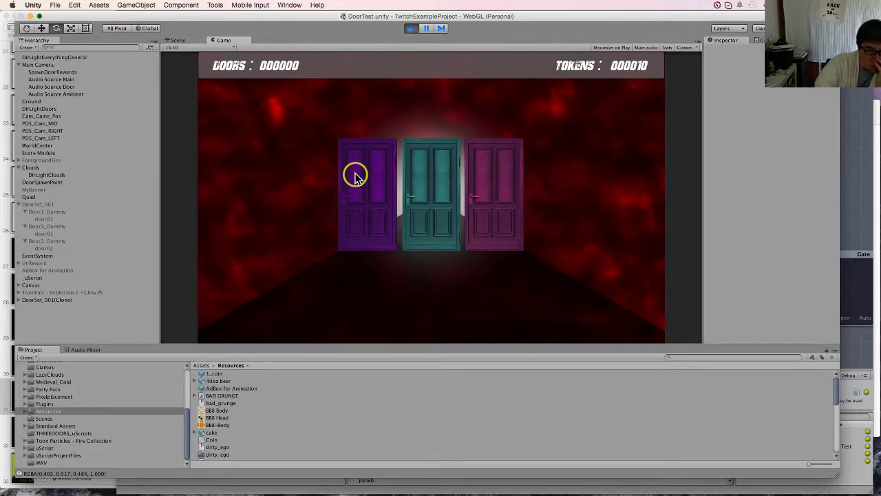
- Look at the Door graph in the uScript editor while the game runs, and stop play mode
click(857, 191)
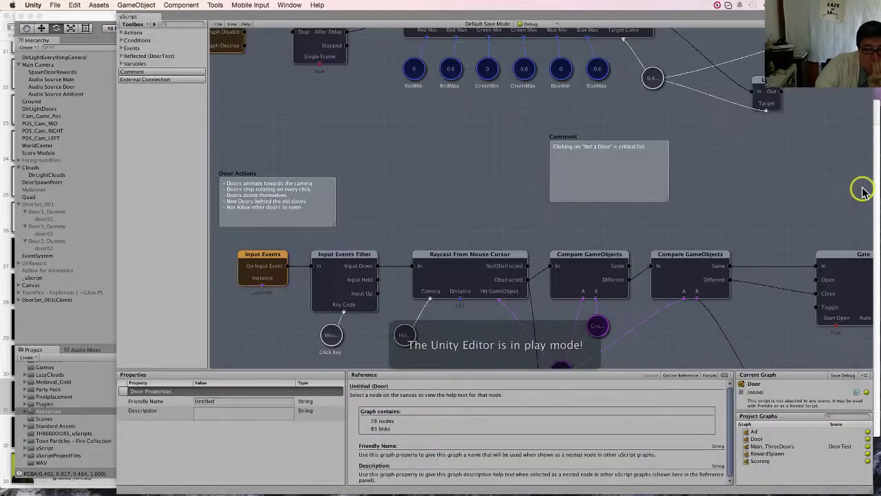
click(66, 330)
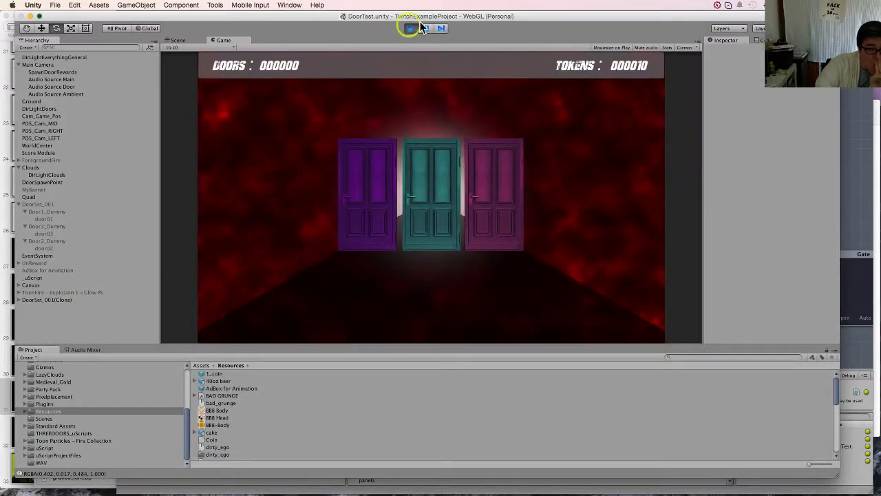
click(413, 29)
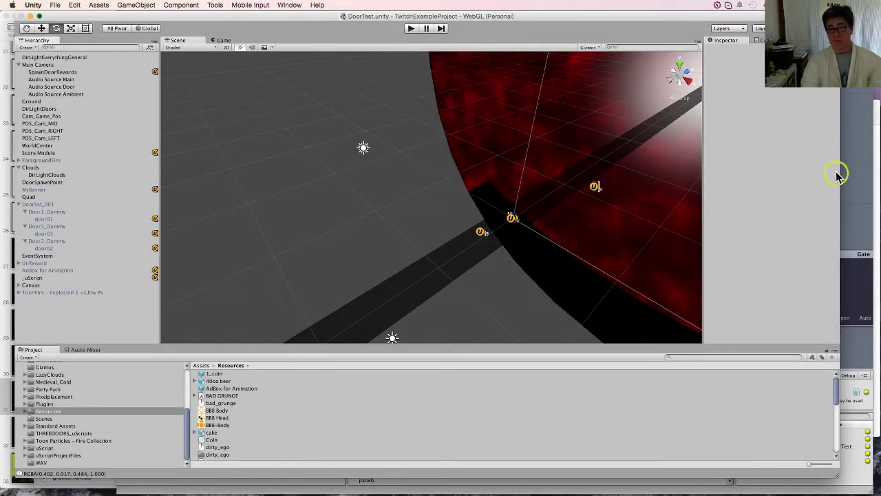
- Set the RedMax, GreenMax and BlueMax variables of the Door graph's Set Random Color node to 0.3
click(846, 172)
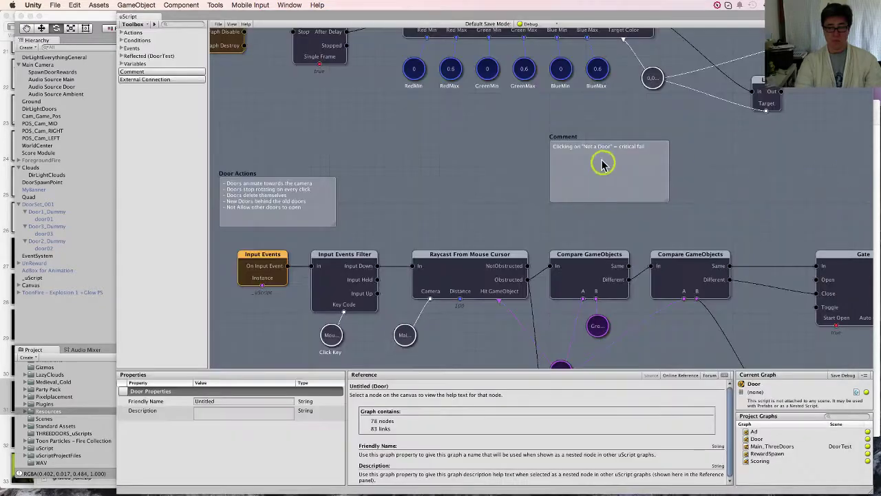
click(453, 70)
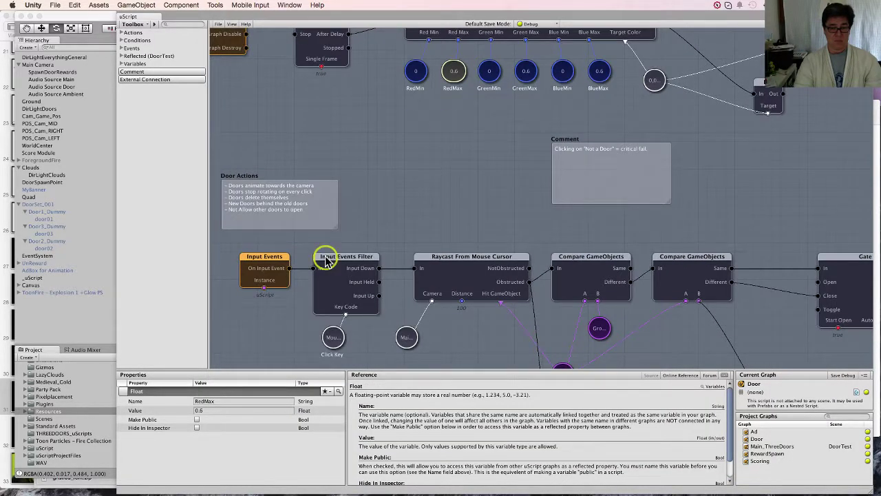
text(.3)
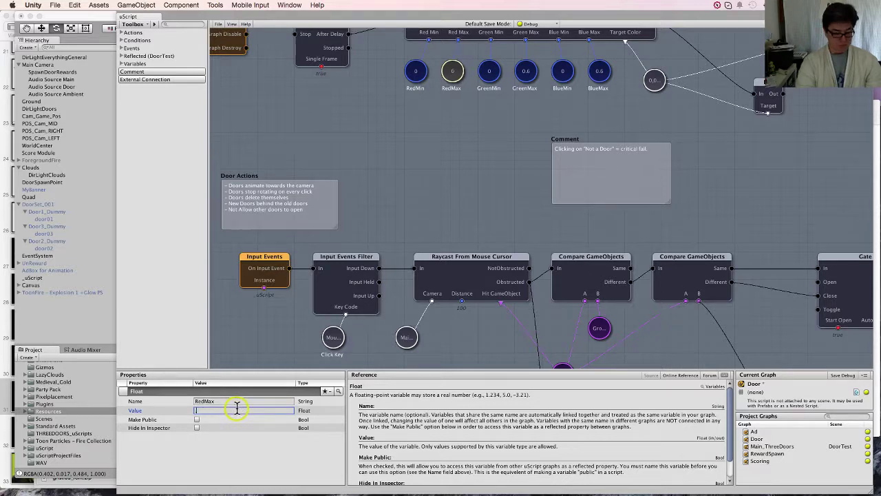
click(525, 70)
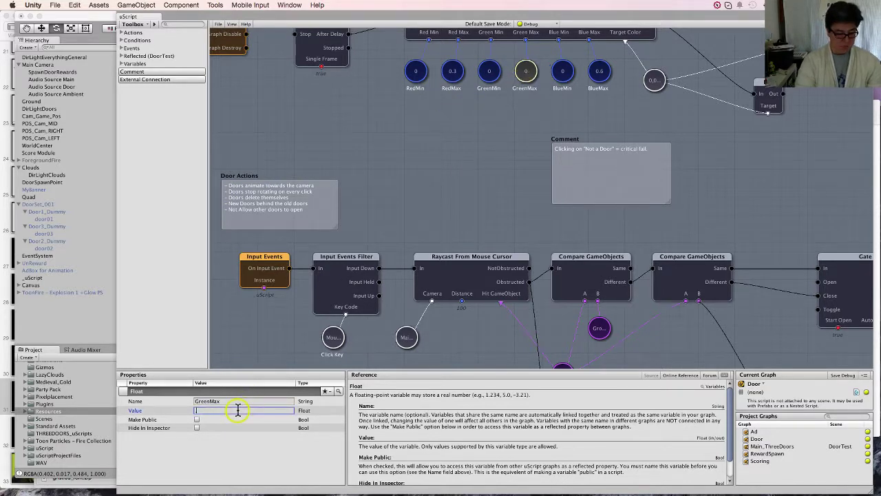
click(599, 71)
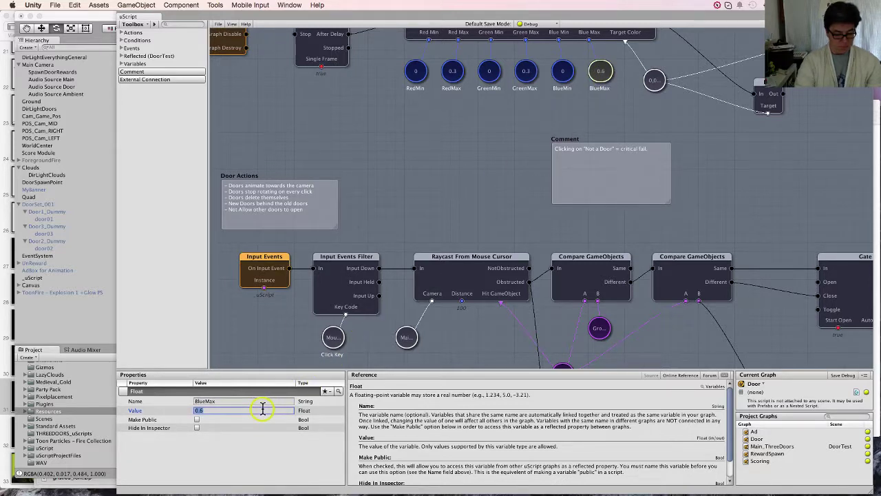
- Examine the Door graph's color nodes and its click detection nodes, from Input Events Filter to Raycast From Mouse Cursor and the hit GameObject variable
scroll(466, 295, down, 5)
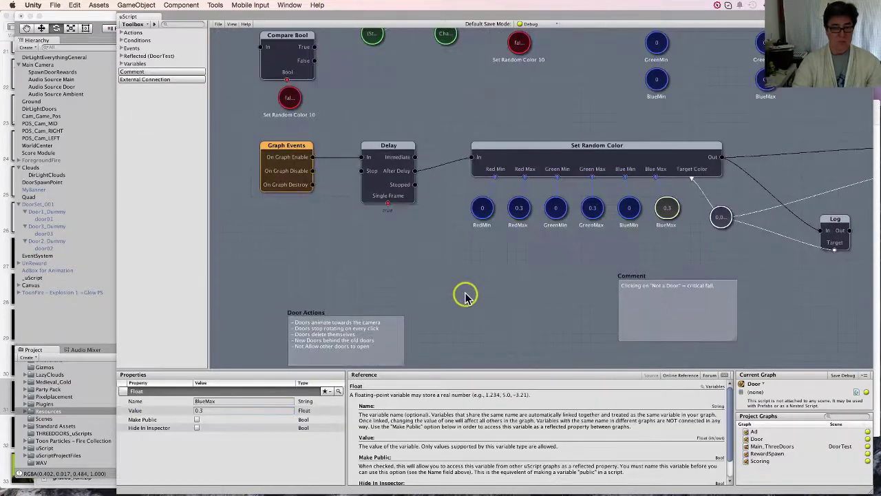
scroll(419, 151, up, 5)
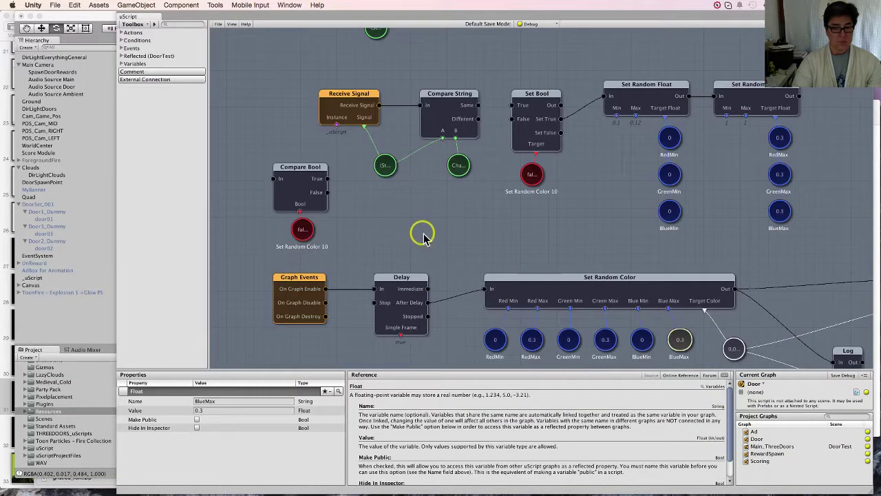
scroll(429, 212, down, 5)
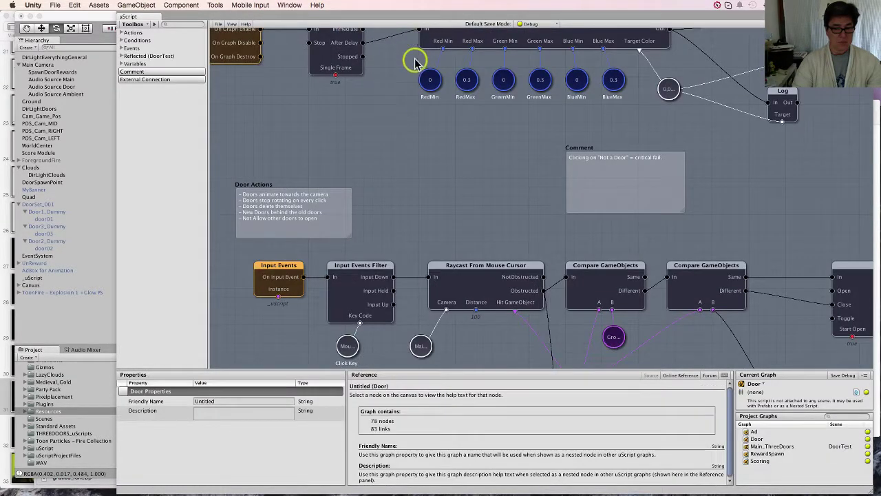
scroll(406, 62, up, 5)
click(368, 132)
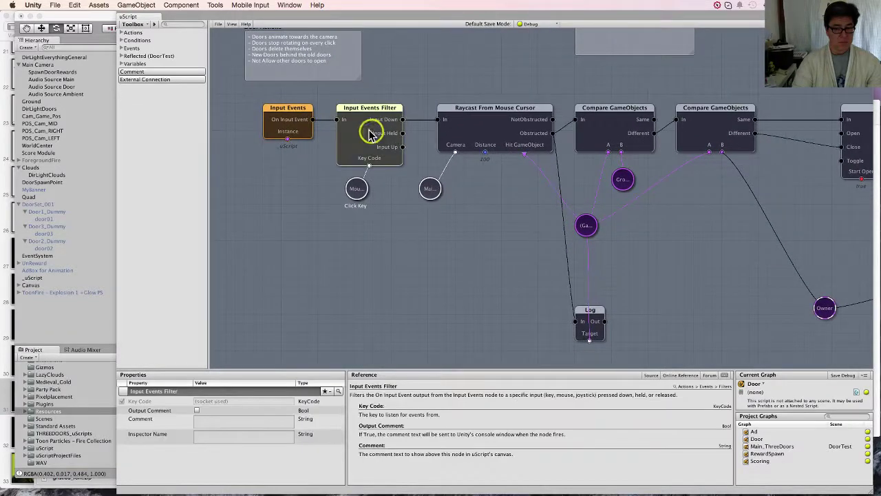
click(362, 189)
click(476, 128)
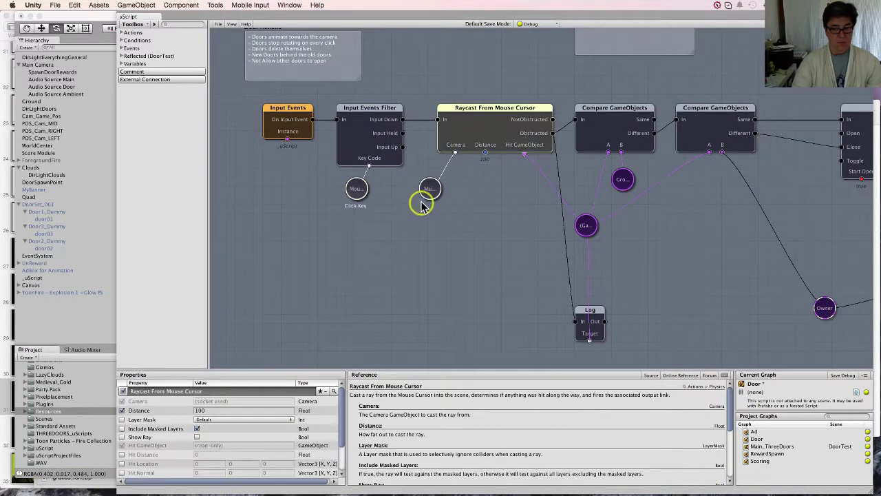
click(432, 189)
middle_drag(528, 216, 445, 200)
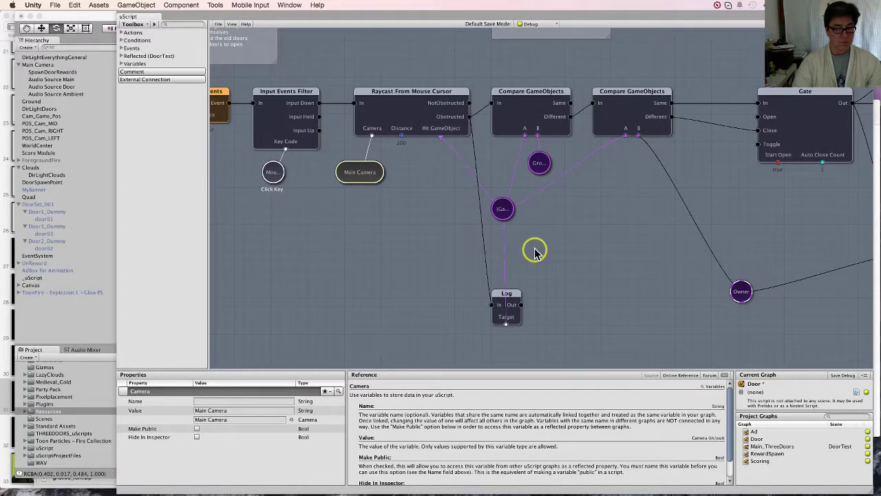
click(401, 125)
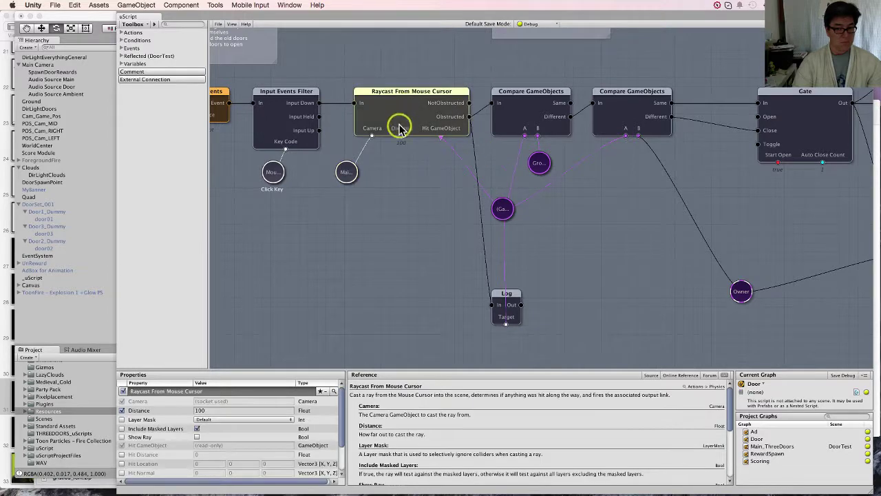
click(504, 212)
middle_drag(579, 250, 513, 237)
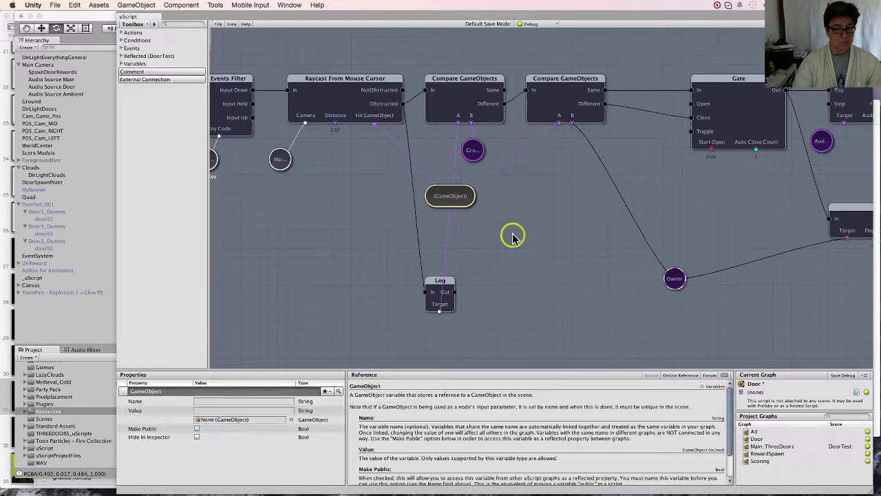
- Examine the Log, Compare GameObjects, Gate and Rotate nodes of the door click logic along with their Ground and Owner variables
click(450, 296)
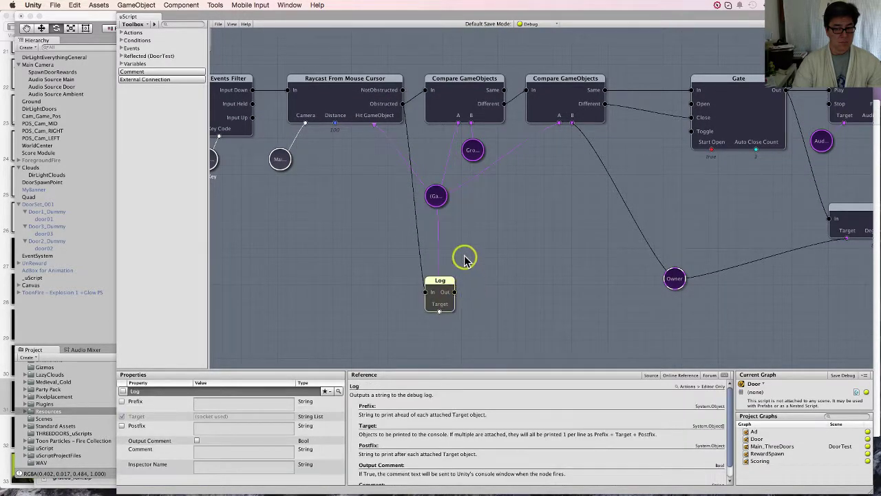
click(486, 109)
click(474, 151)
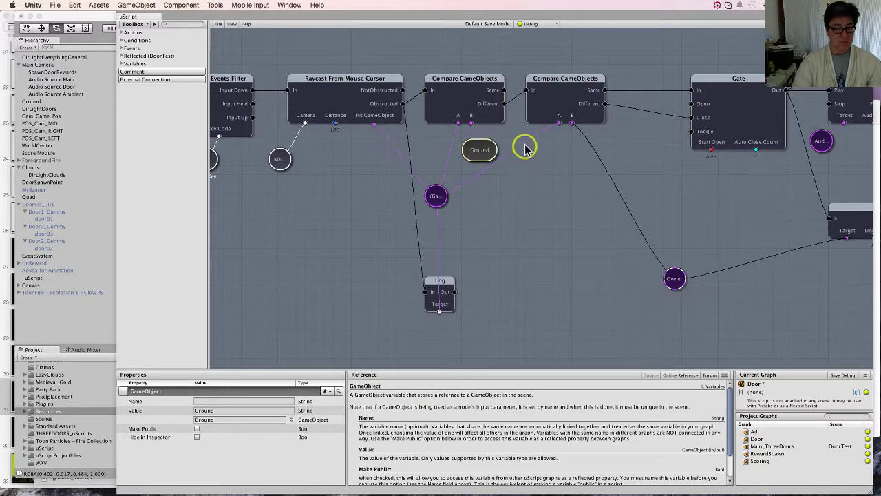
click(537, 107)
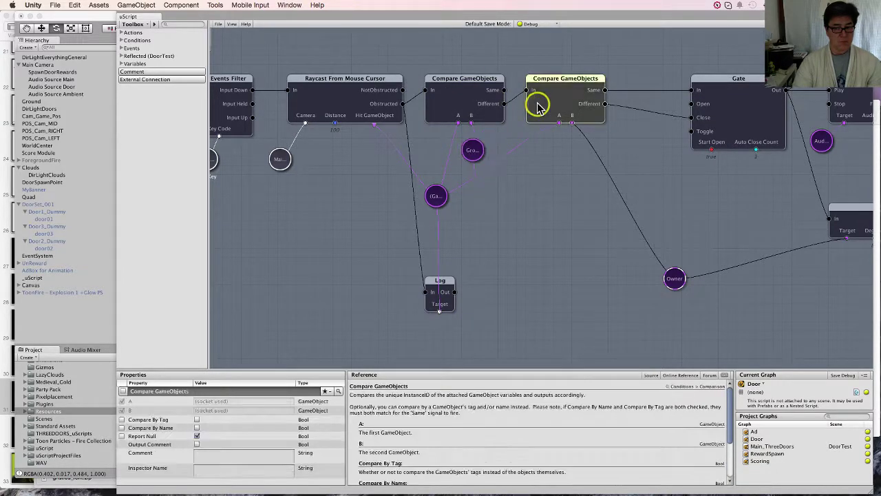
scroll(551, 197, right, 3)
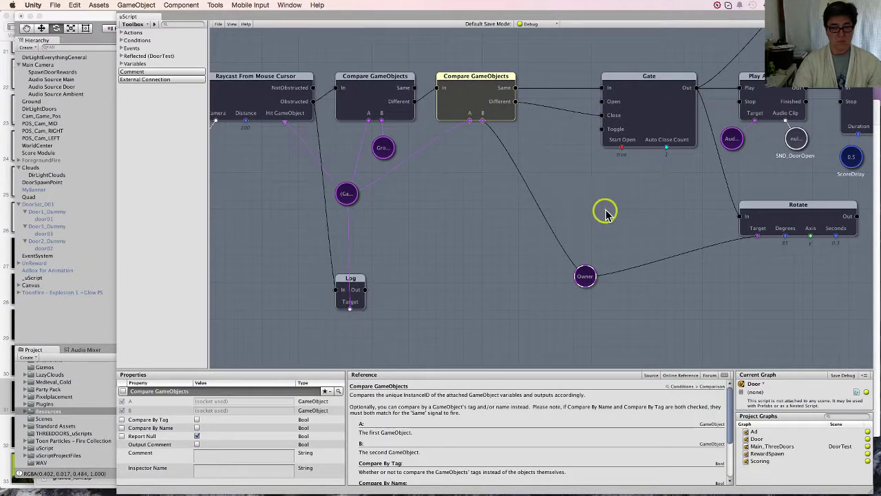
middle_drag(604, 211, 494, 183)
click(470, 246)
scroll(493, 258, up, 2)
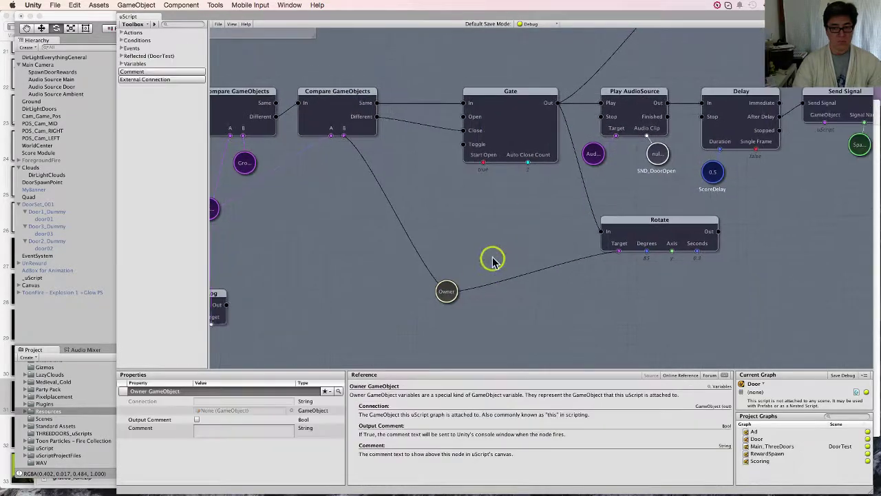
click(469, 154)
scroll(484, 274, right, 5)
click(506, 196)
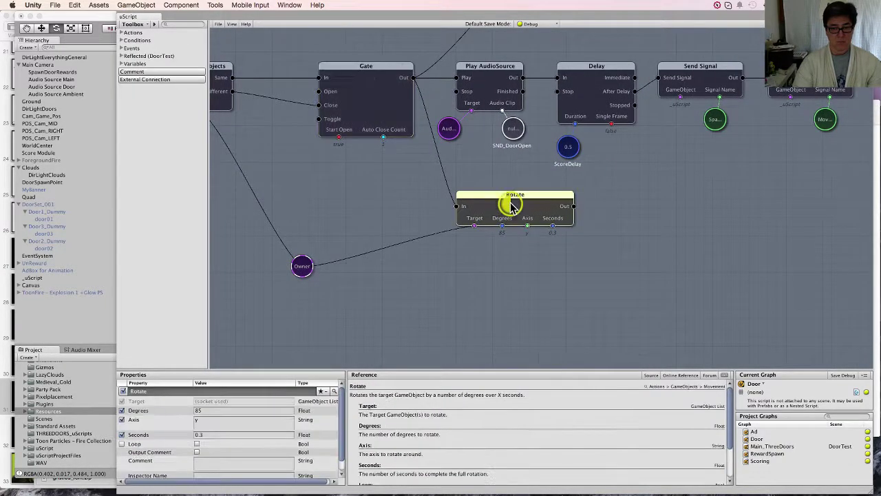
- Run the game past its start screen to check the door colors and door clicks, and stop it
click(475, 97)
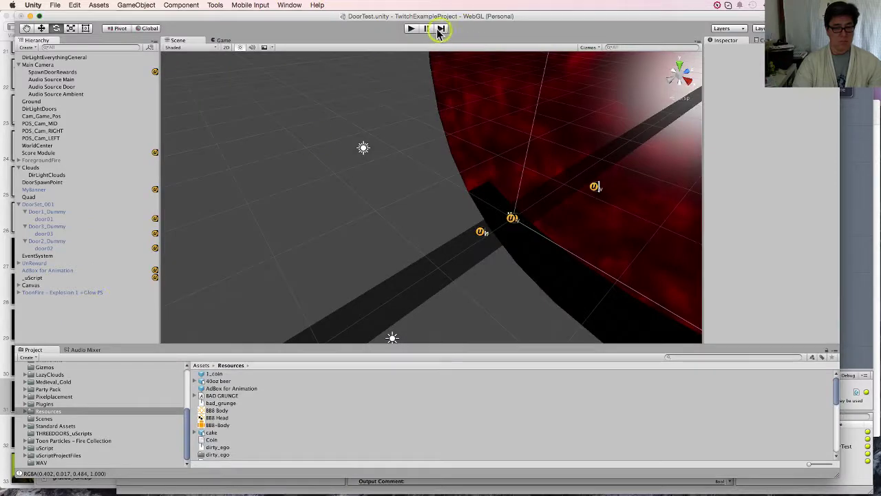
click(411, 32)
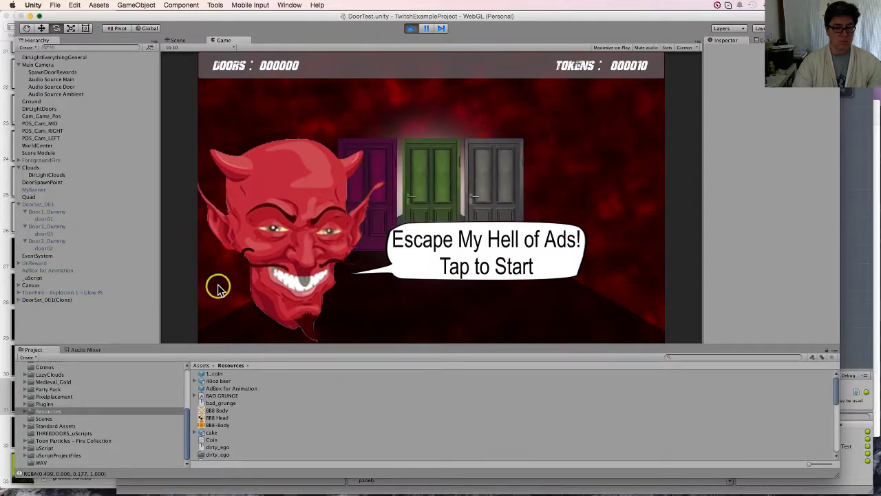
click(264, 317)
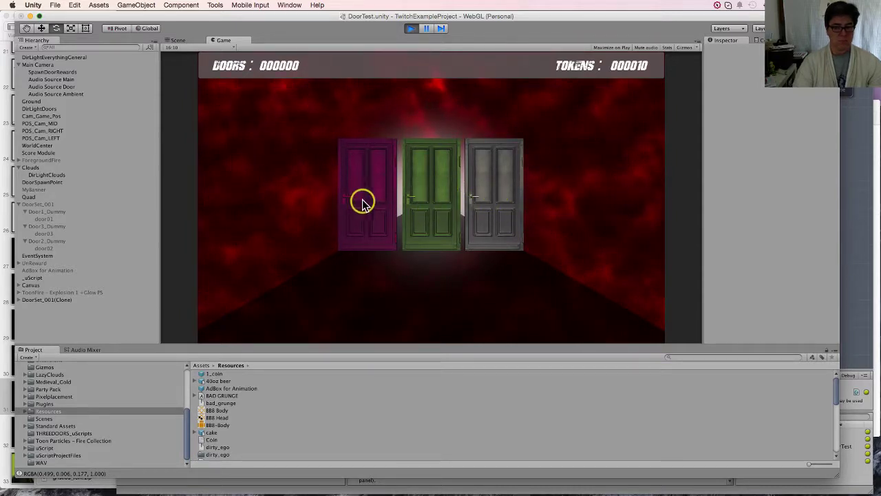
click(411, 28)
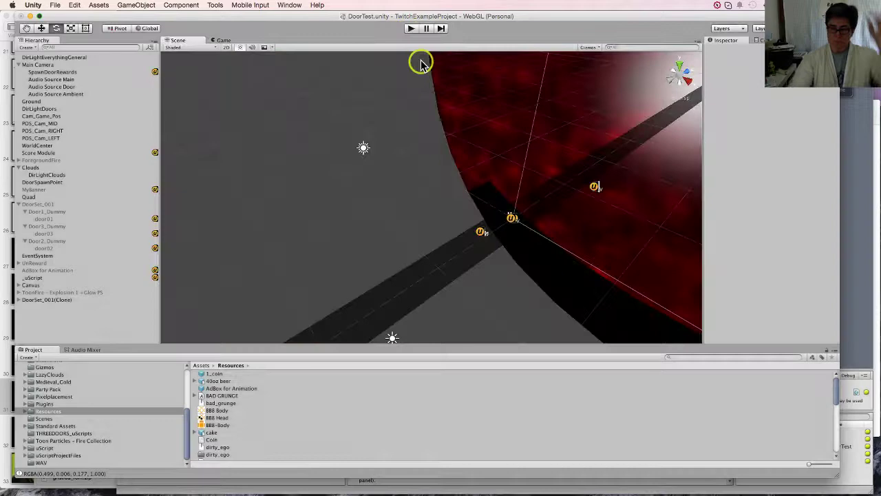
- Examine the Door graph's position and Send Signal nodes, tracing the click logic back from the MoveDoor signal to the raycast
click(853, 290)
scroll(603, 207, down, 5)
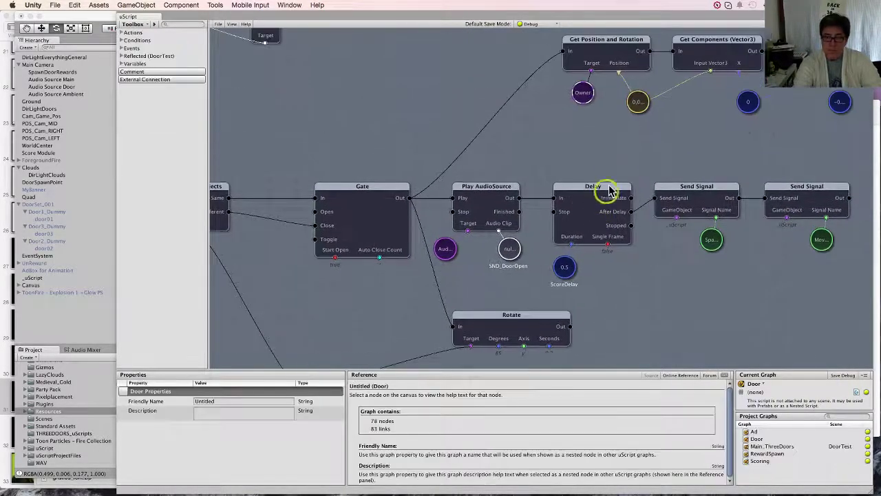
middle_drag(627, 157, 511, 138)
click(496, 124)
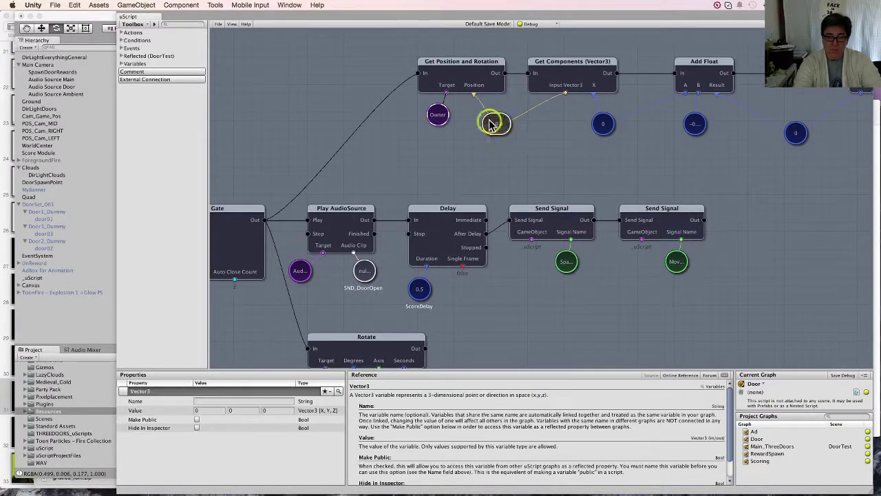
middle_drag(652, 188, 692, 132)
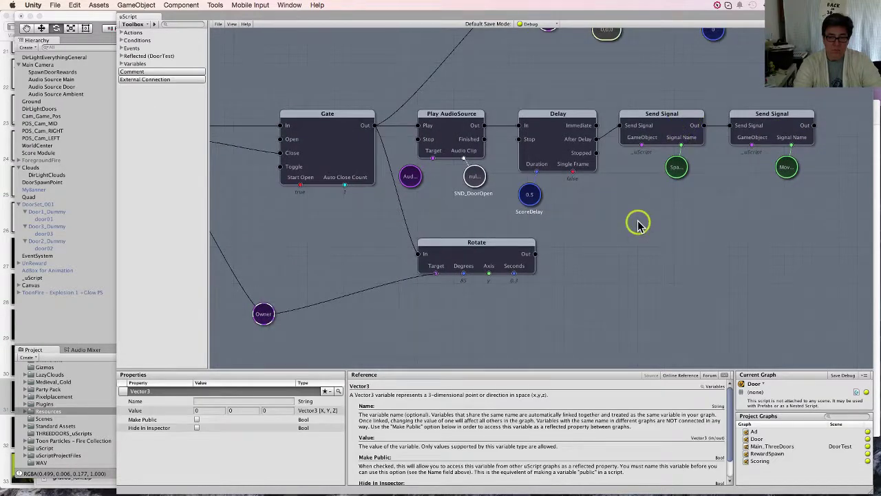
middle_drag(639, 221, 678, 189)
click(687, 165)
click(798, 168)
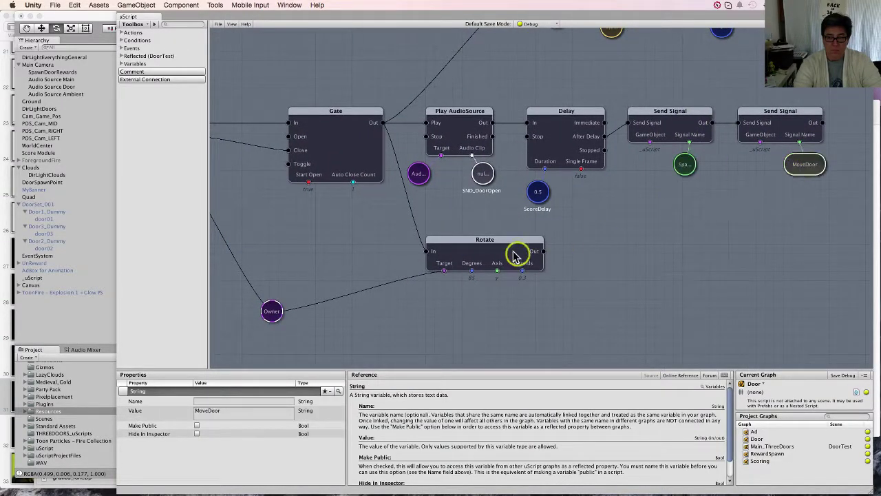
middle_drag(471, 217, 630, 220)
middle_drag(468, 221, 641, 237)
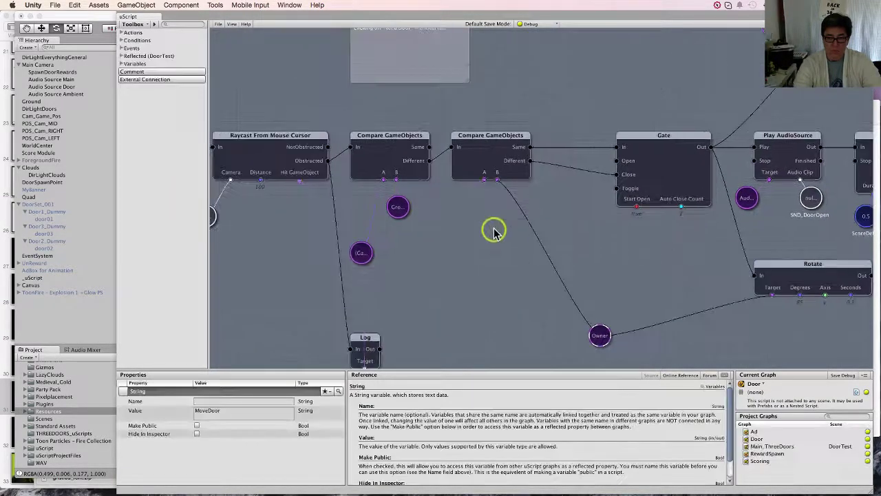
middle_drag(491, 230, 610, 232)
- Set the Layer Mask of the Raycast From Mouse Cursor node to Doors and enable that property's checkbox
click(508, 173)
middle_drag(419, 235, 494, 224)
click(509, 158)
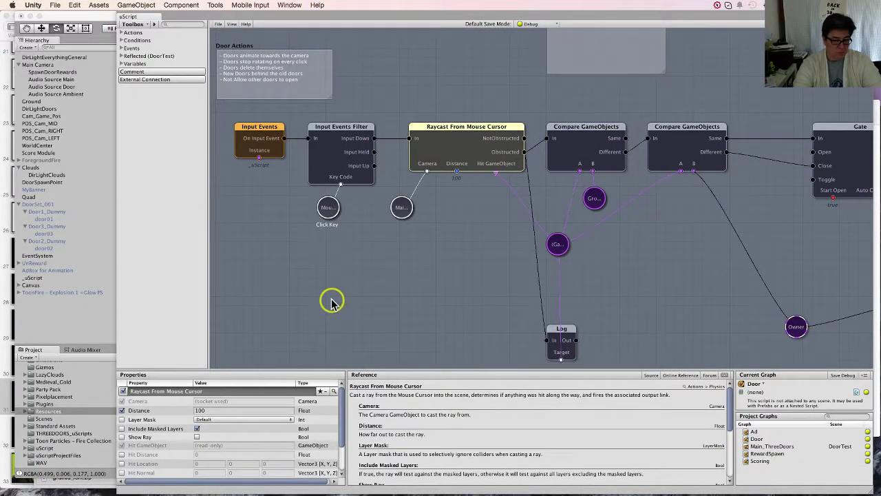
click(264, 419)
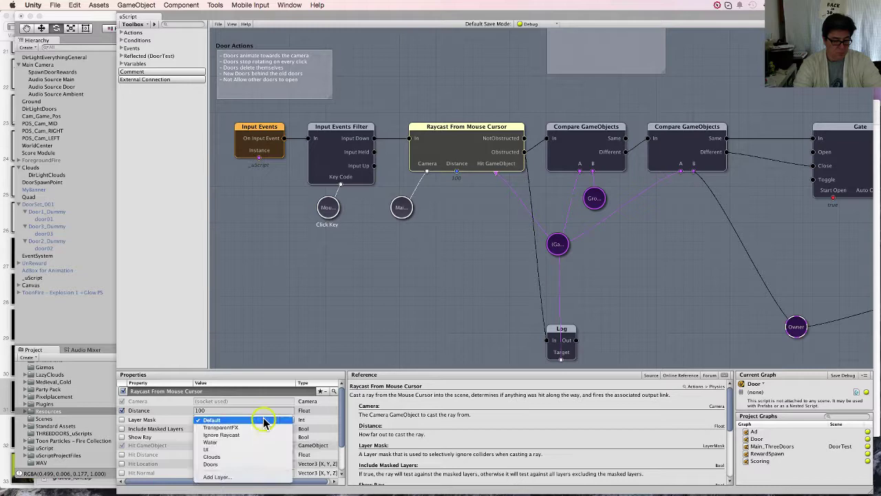
click(237, 466)
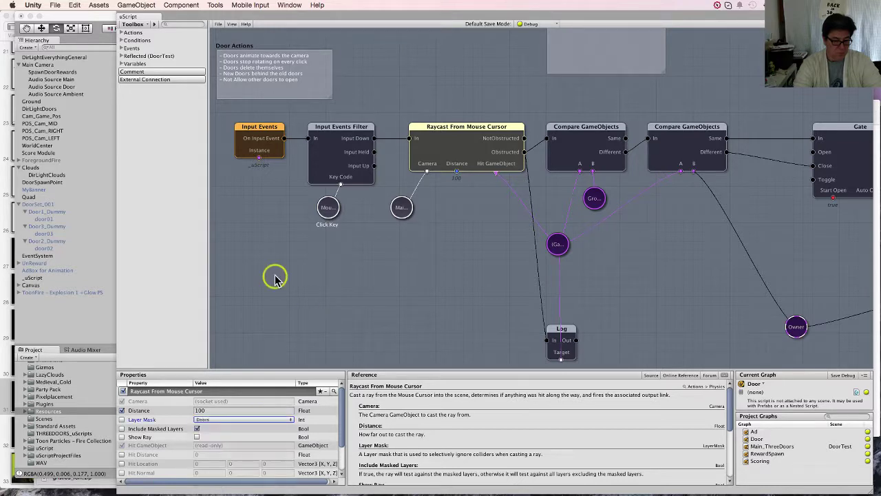
click(123, 420)
scroll(456, 269, down, 2)
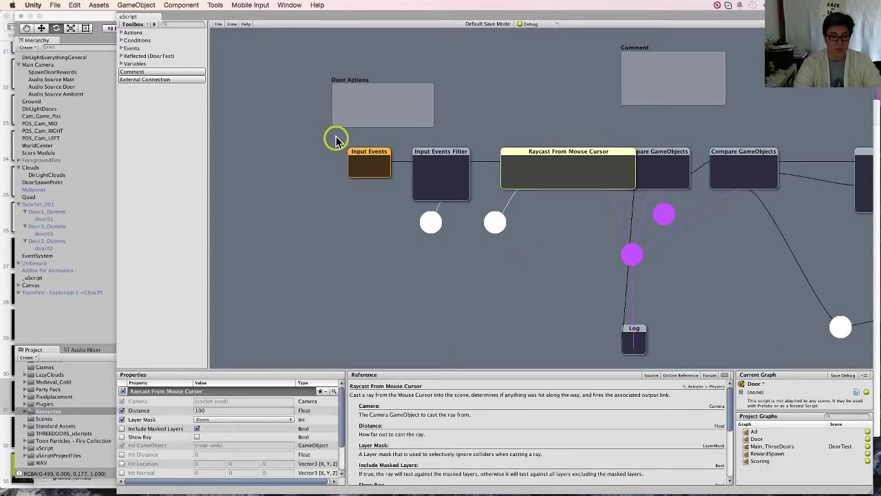
- Move the Input Events, Input Events Filter and Raycast From Mouse Cursor nodes with their variables clear of the first Compare GameObjects node
drag(336, 140, 477, 183)
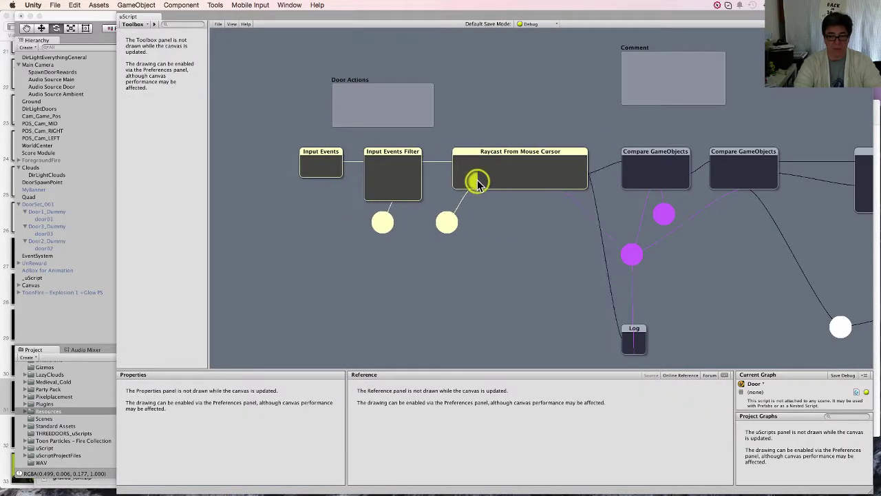
scroll(249, 95, up, 1)
click(250, 95)
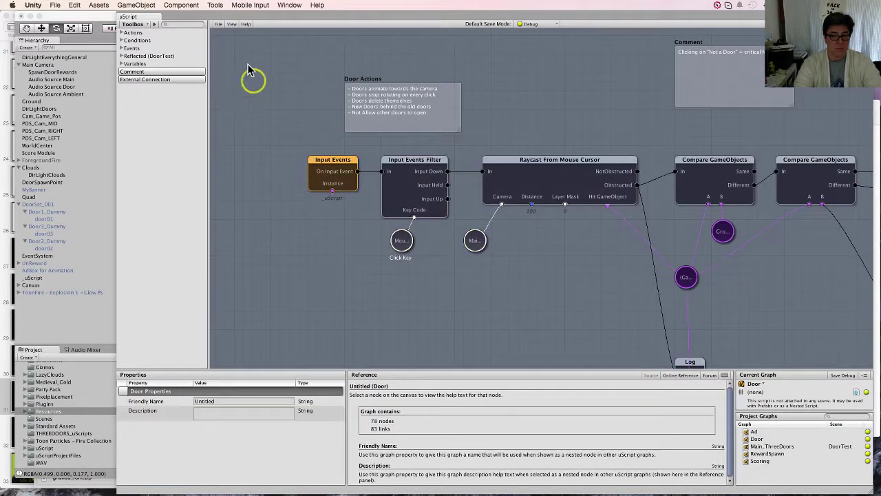
- Save the Door graph and start the game in the main Unity editor window
click(218, 26)
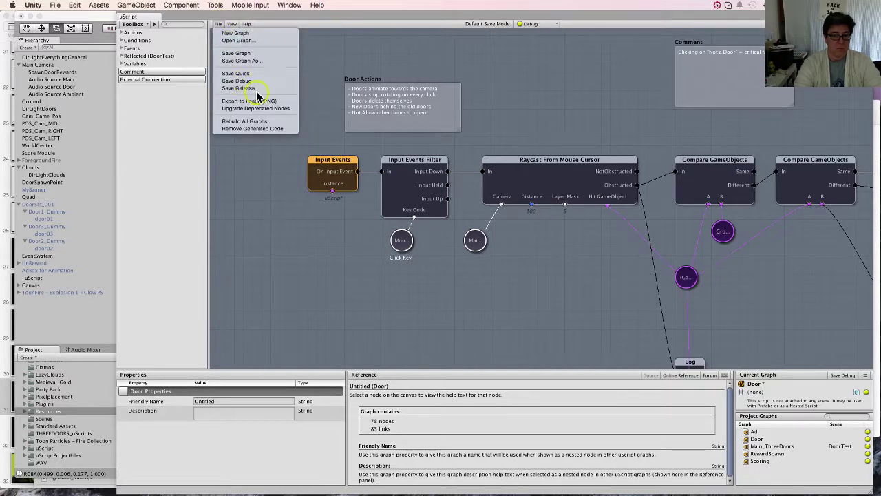
click(314, 124)
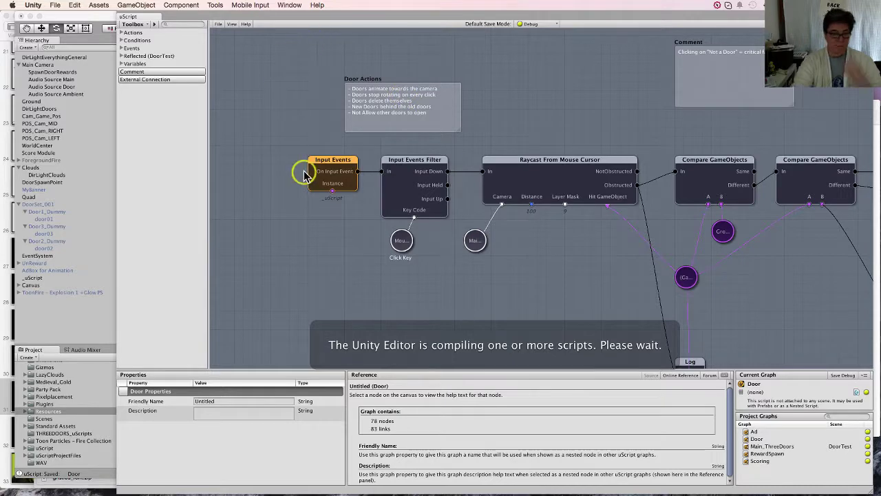
click(100, 328)
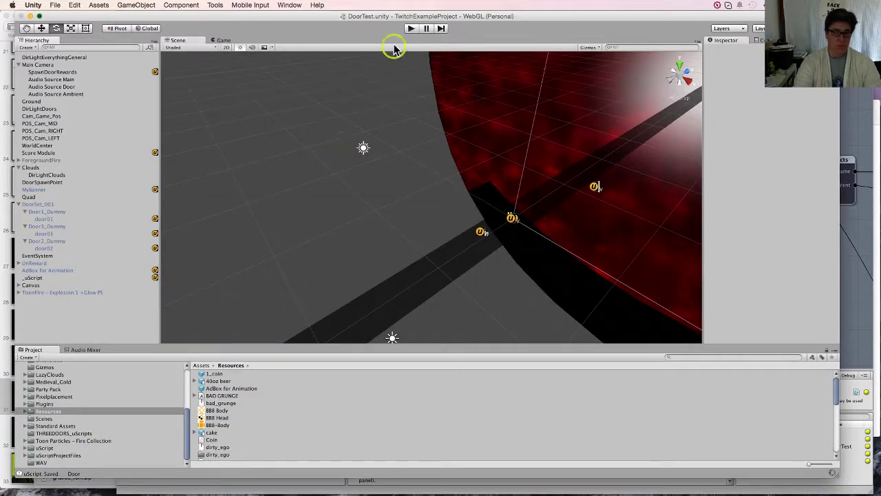
click(410, 29)
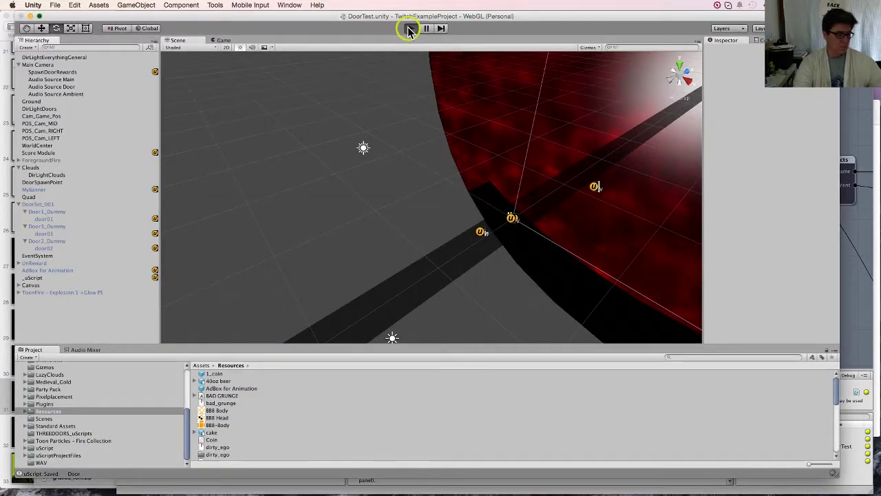